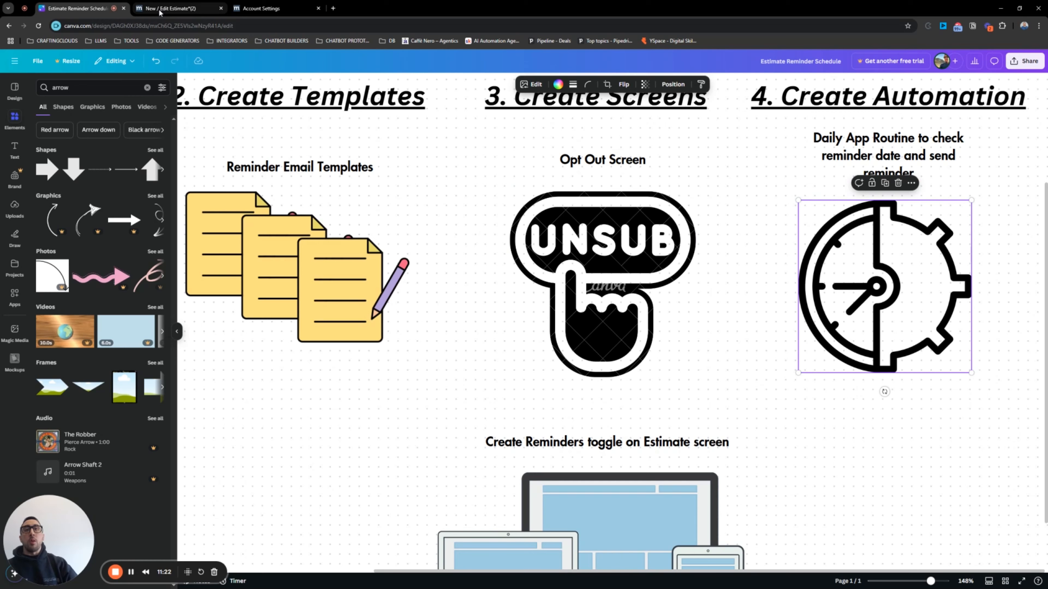
Step: Switch to the Method estimate for Dodger Inc. and enlarge the browser page to 125%
{"action": "left_click", "coordinate": [160, 10]}
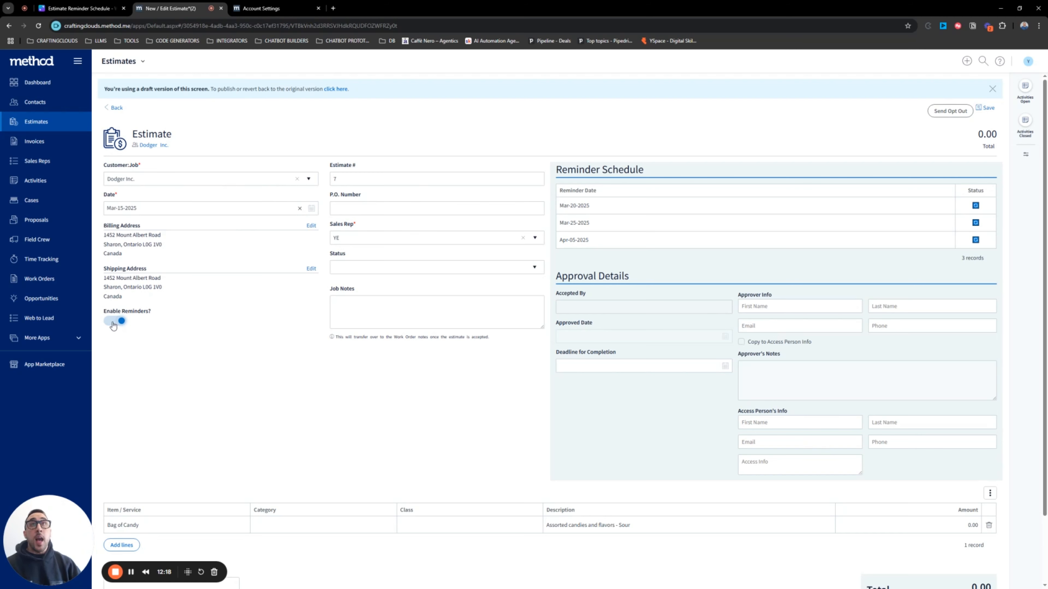
{"action": "left_click_drag", "start_coordinate": [102, 314], "coordinate": [152, 315]}
{"action": "left_click", "coordinate": [153, 315]}
{"action": "left_click", "coordinate": [1039, 26]}
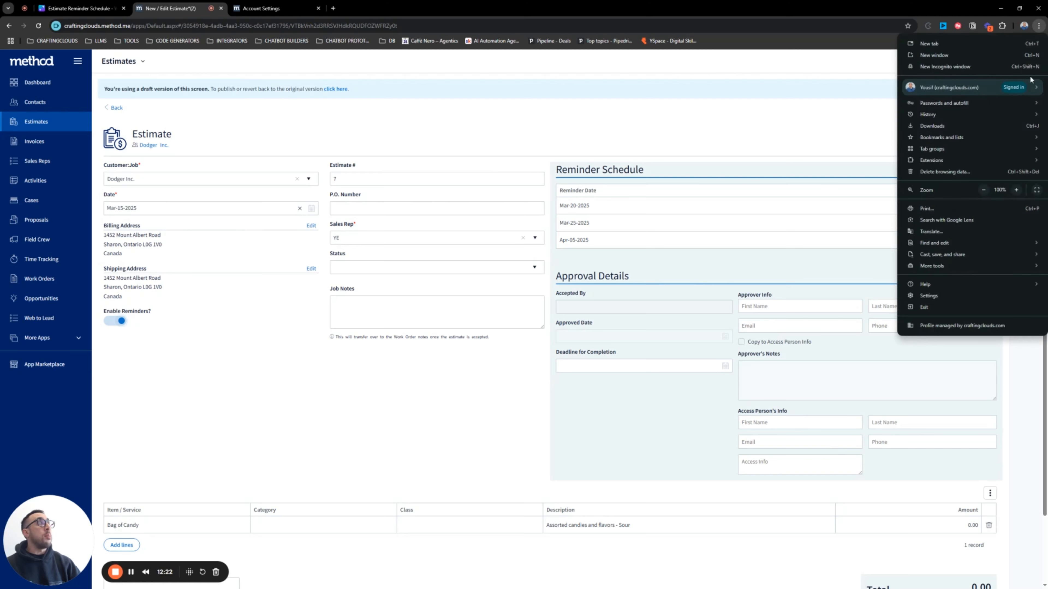
{"action": "left_click", "coordinate": [1017, 192]}
{"action": "left_click", "coordinate": [1017, 192]}
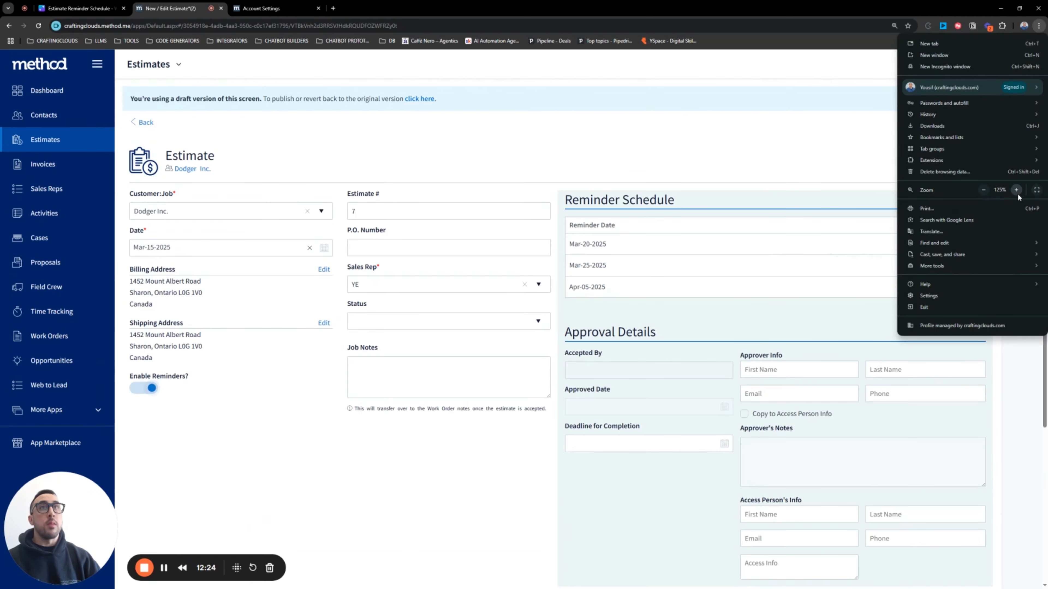
{"action": "left_click", "coordinate": [309, 399]}
Step: Examine the estimate's Enable Reminders option and the first date in its Reminder Schedule
{"action": "left_click_drag", "start_coordinate": [129, 376], "coordinate": [190, 370]}
{"action": "left_click", "coordinate": [188, 376]}
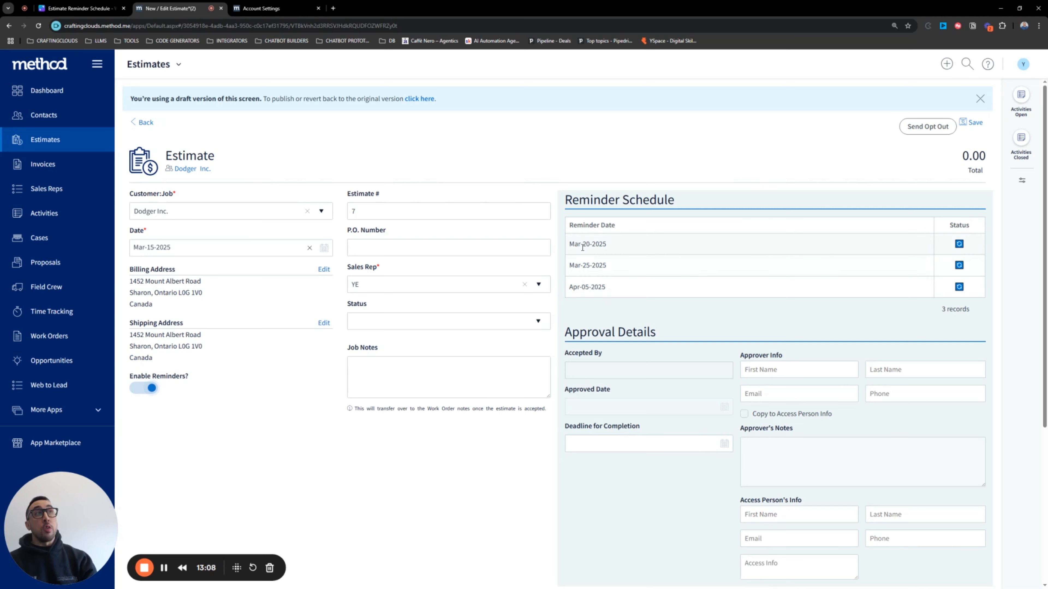
{"action": "left_click", "coordinate": [572, 247]}
{"action": "left_click_drag", "start_coordinate": [609, 245], "coordinate": [570, 244]}
{"action": "left_click", "coordinate": [683, 148]}
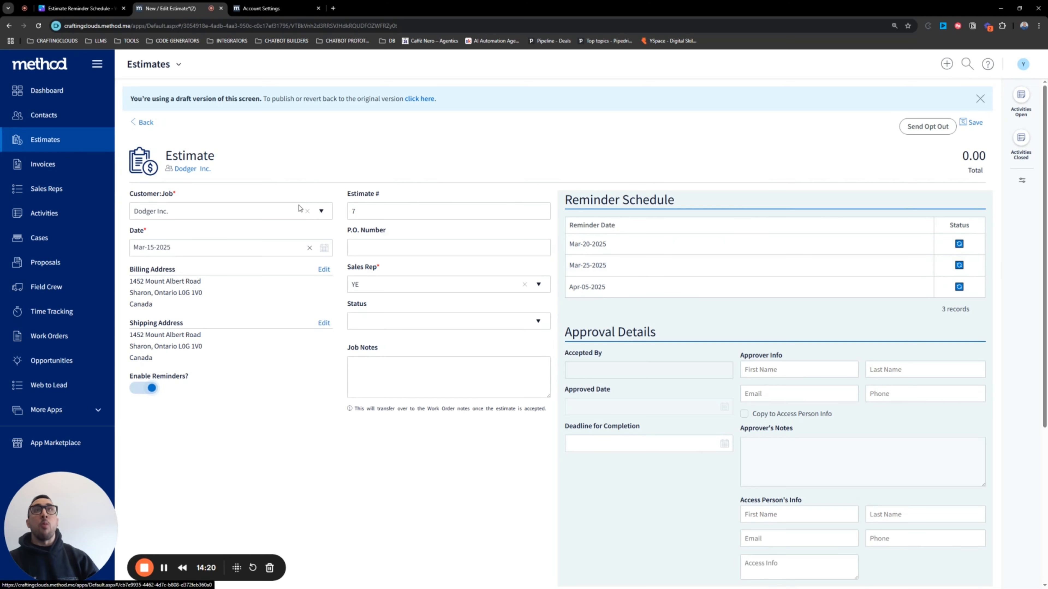
Step: Duplicate the estimate's browser tab and open the Reminders preferences of the Estimates app there
{"action": "right_click", "coordinate": [166, 8]}
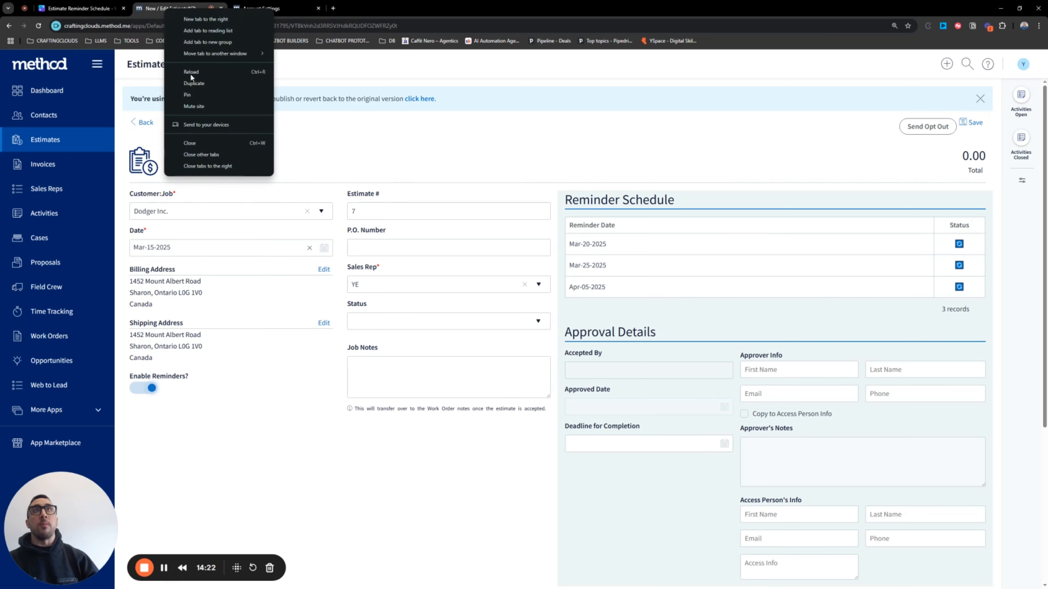
{"action": "left_click", "coordinate": [194, 84]}
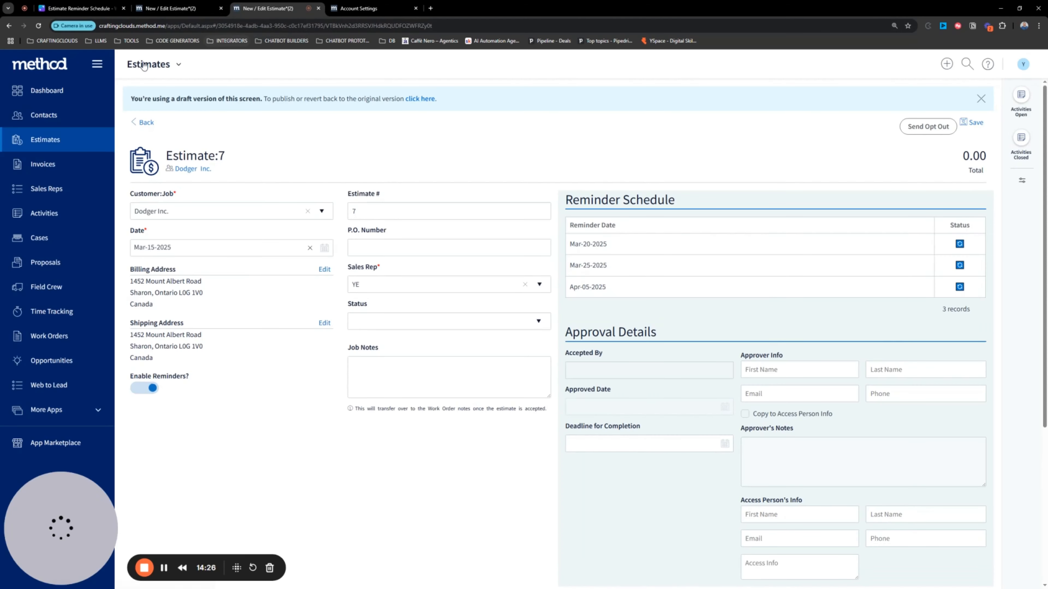
{"action": "left_click", "coordinate": [47, 89]}
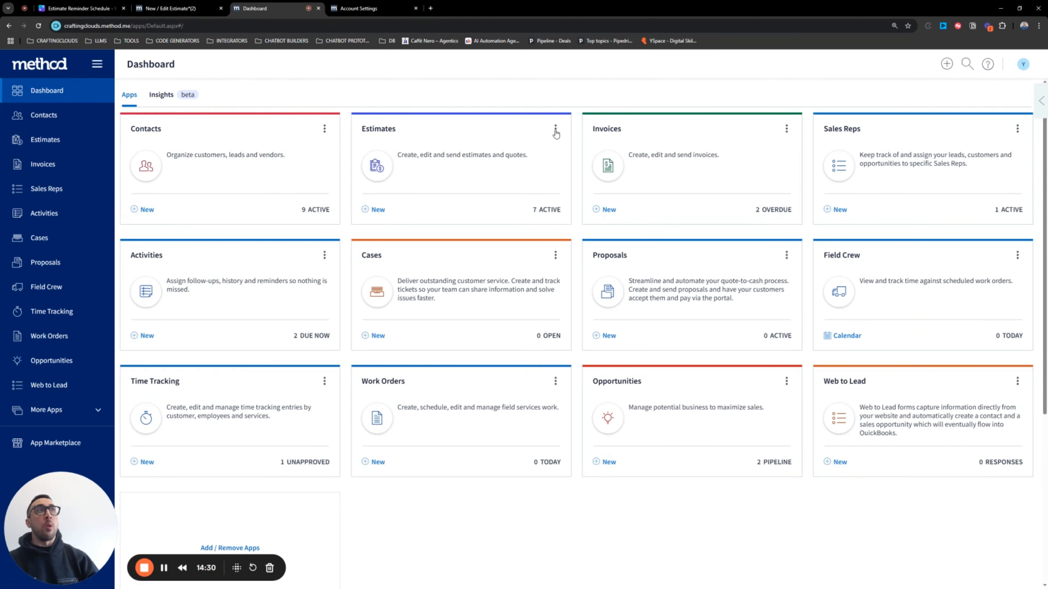
{"action": "left_click", "coordinate": [556, 131]}
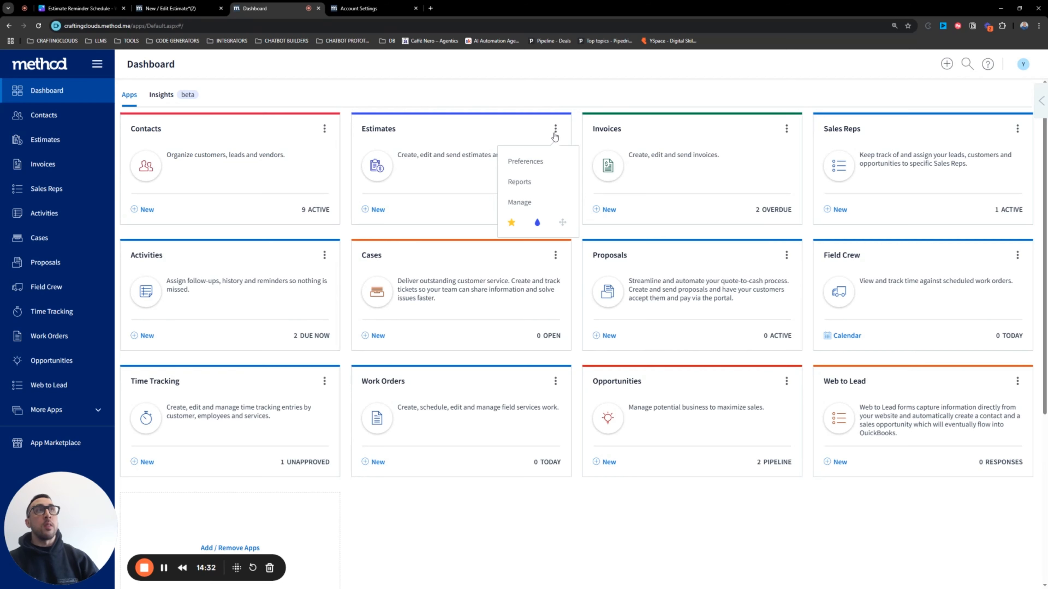
{"action": "left_click", "coordinate": [527, 163]}
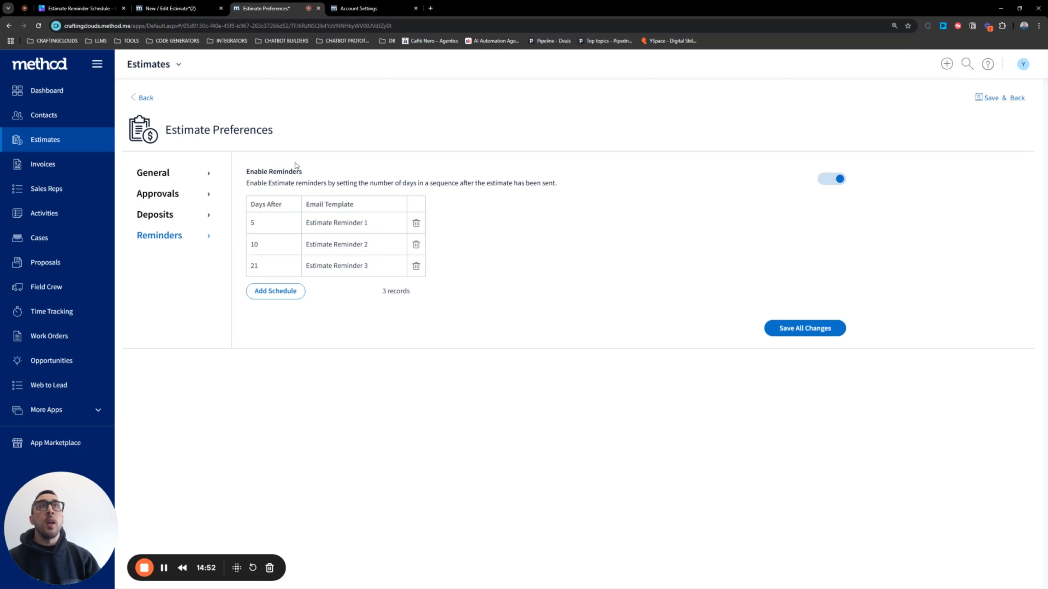
Step: Inspect the Days After values of the three reminders and the email templates offered for the first one
{"action": "left_click", "coordinate": [283, 228]}
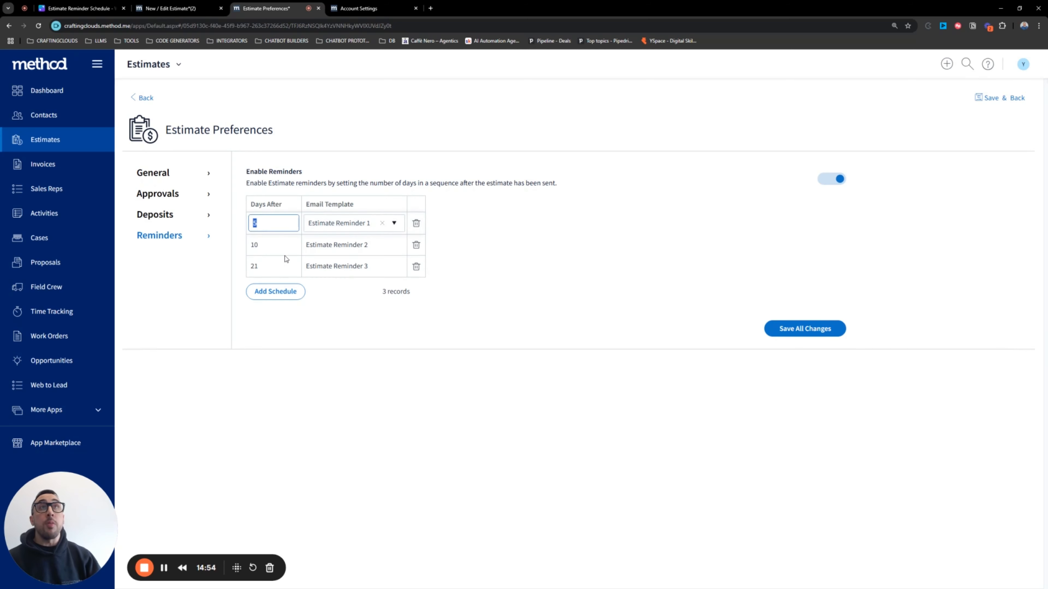
{"action": "left_click", "coordinate": [272, 250]}
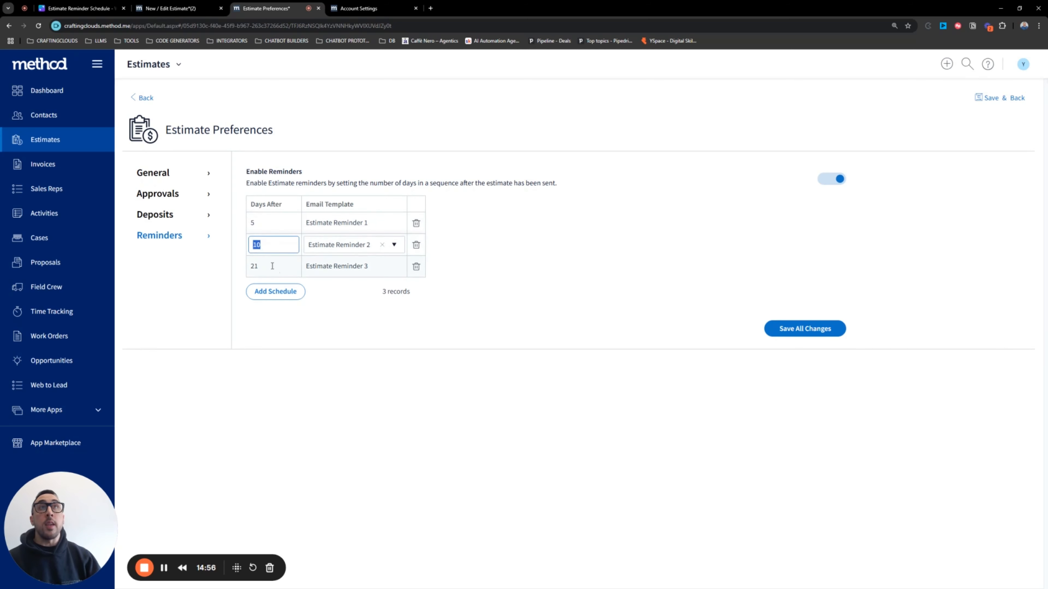
{"action": "left_click", "coordinate": [274, 269]}
{"action": "left_click", "coordinate": [351, 233]}
{"action": "left_click", "coordinate": [394, 223]}
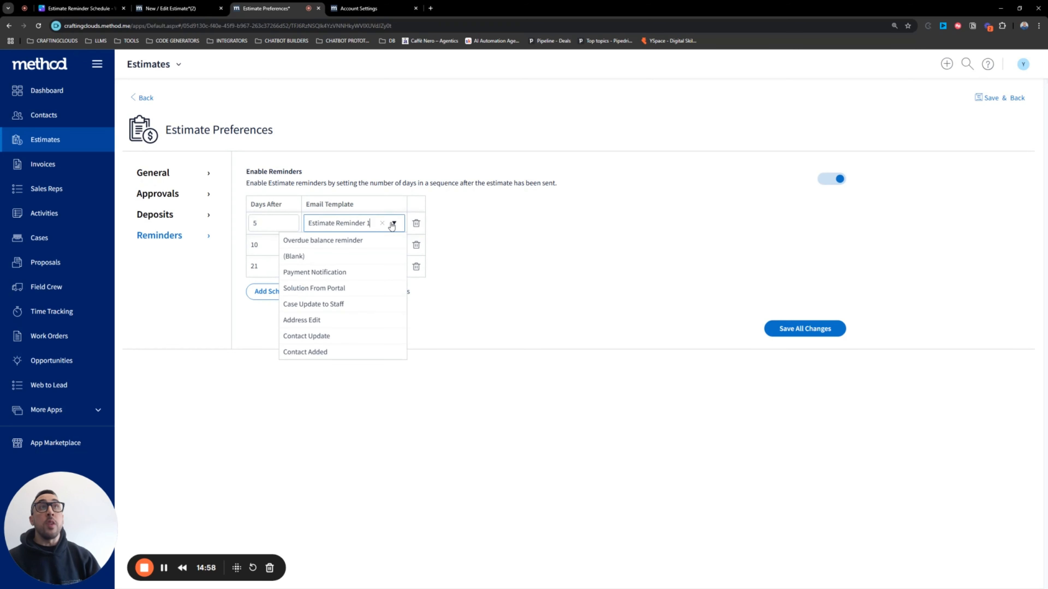
{"action": "scroll", "coordinate": [333, 291], "scroll_direction": "down", "scroll_amount": 6}
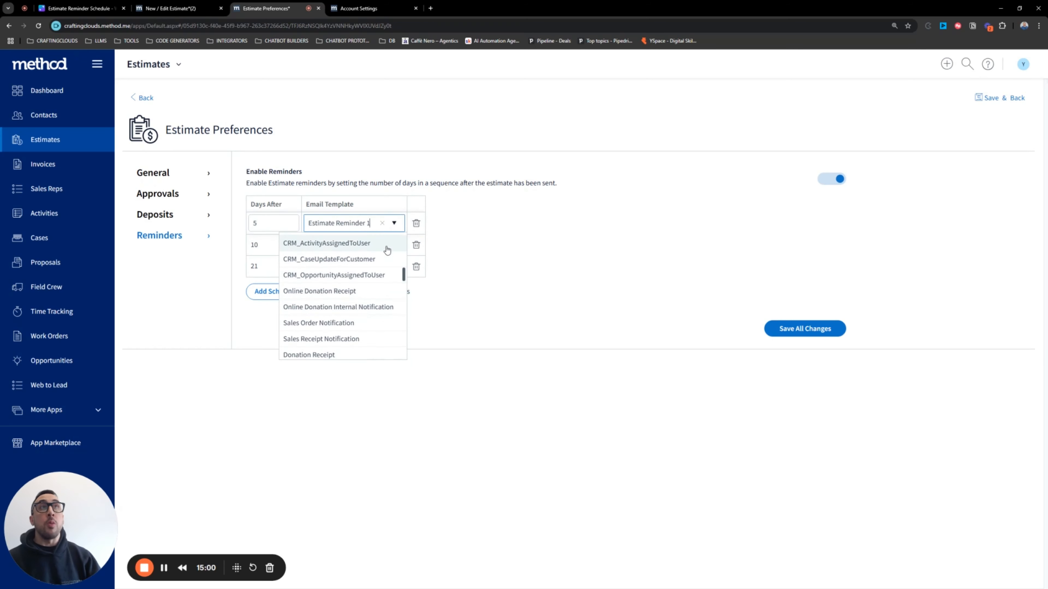
{"action": "left_click", "coordinate": [392, 225]}
Step: Add a reminder schedule row for 26 days after and look through its available email templates
{"action": "left_click", "coordinate": [283, 291]}
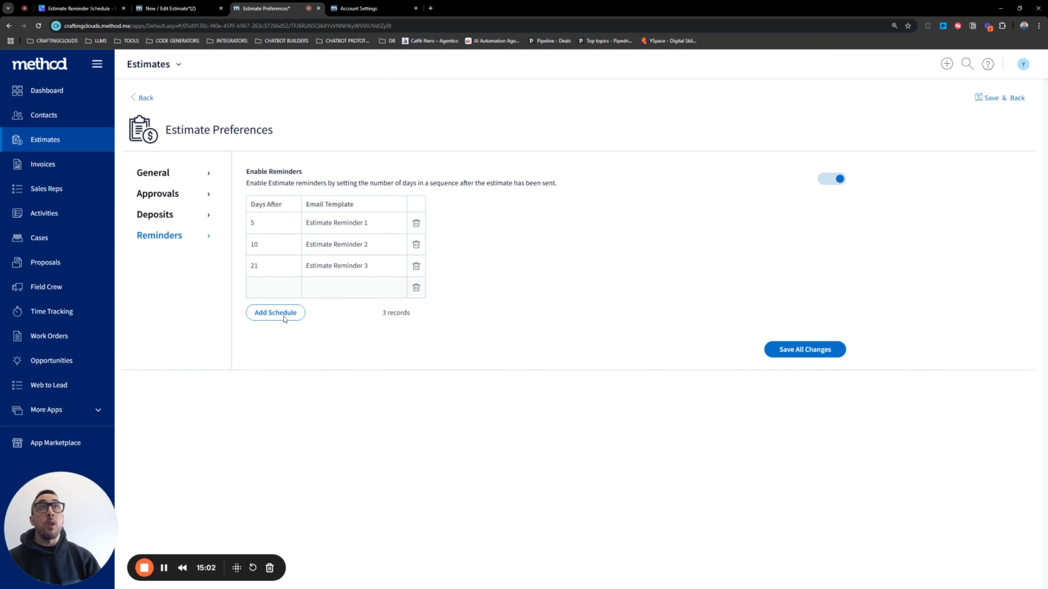
{"action": "left_click", "coordinate": [273, 287]}
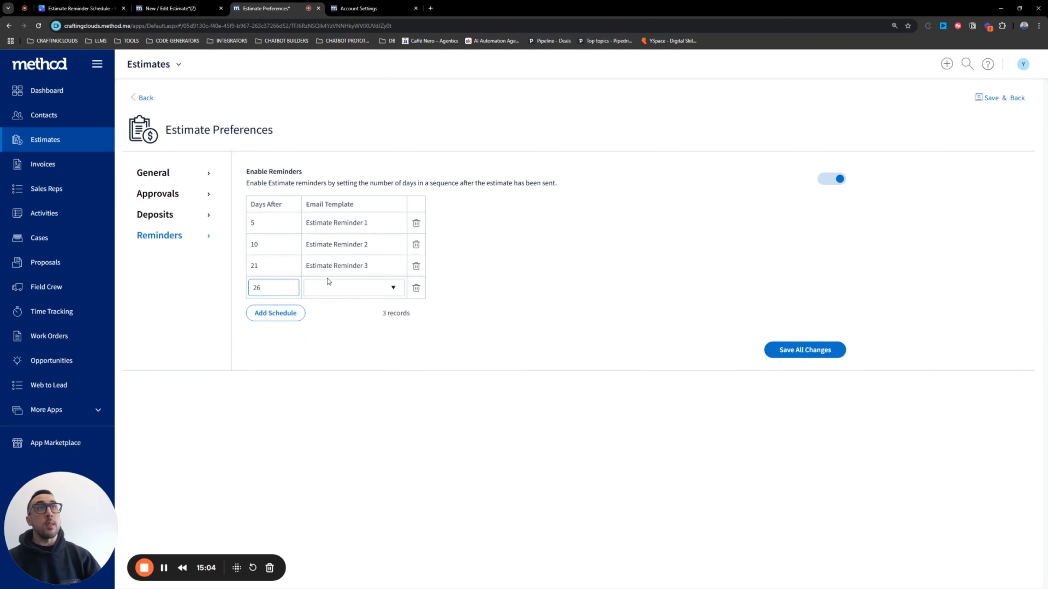
{"action": "left_click", "coordinate": [392, 288]}
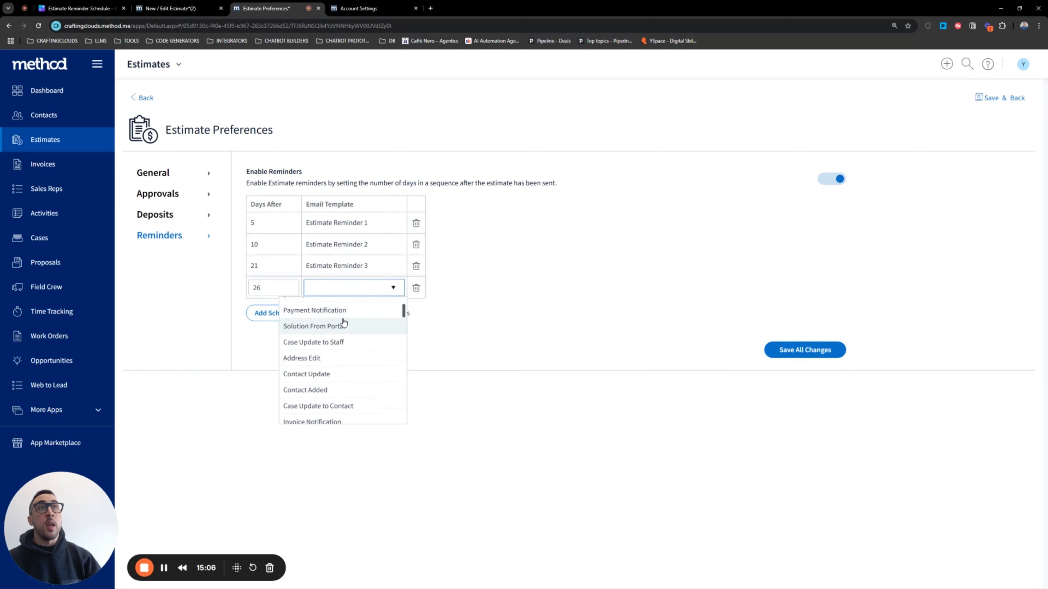
{"action": "scroll", "coordinate": [344, 323], "scroll_direction": "down", "scroll_amount": 8}
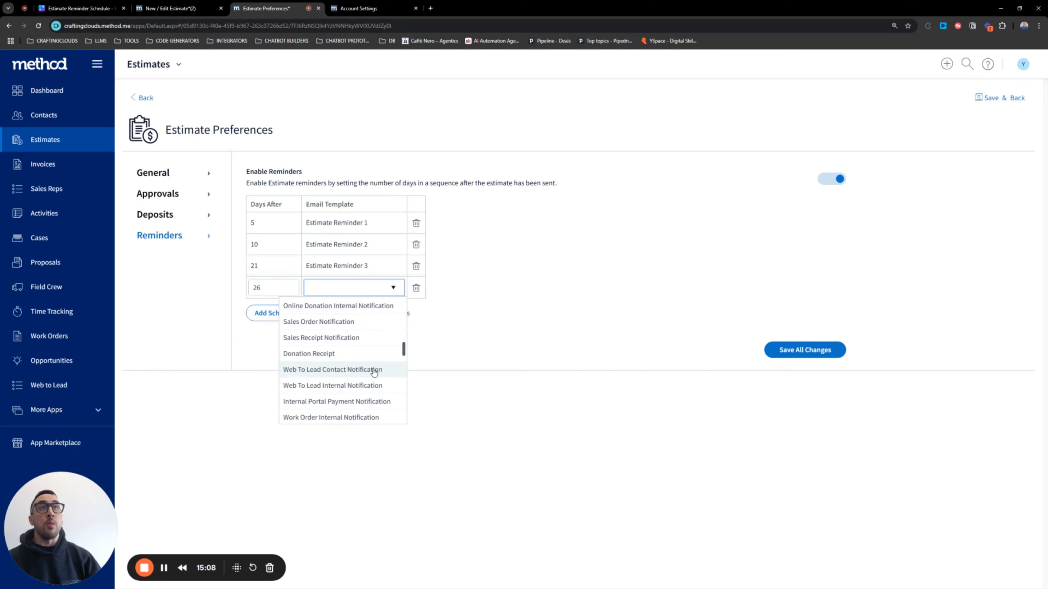
{"action": "scroll", "coordinate": [396, 351], "scroll_direction": "down", "scroll_amount": 3}
{"action": "left_click", "coordinate": [393, 288]}
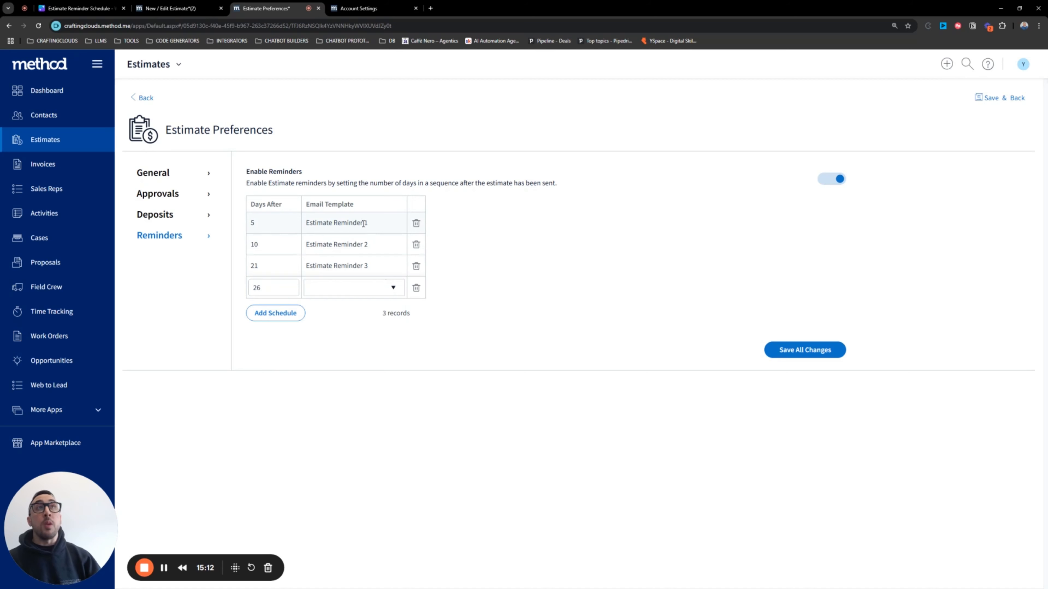
Step: Set the email template of the 10-day reminder to Estimate Reminder 1
{"action": "left_click", "coordinate": [382, 251]}
{"action": "left_click", "coordinate": [394, 244]}
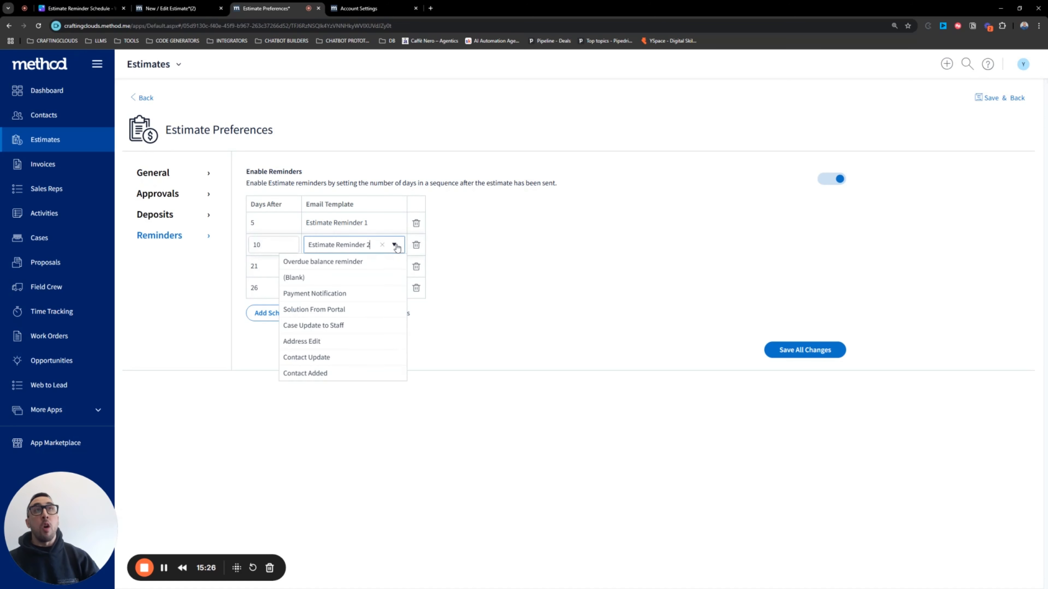
{"action": "key", "text": "BackSpace"}
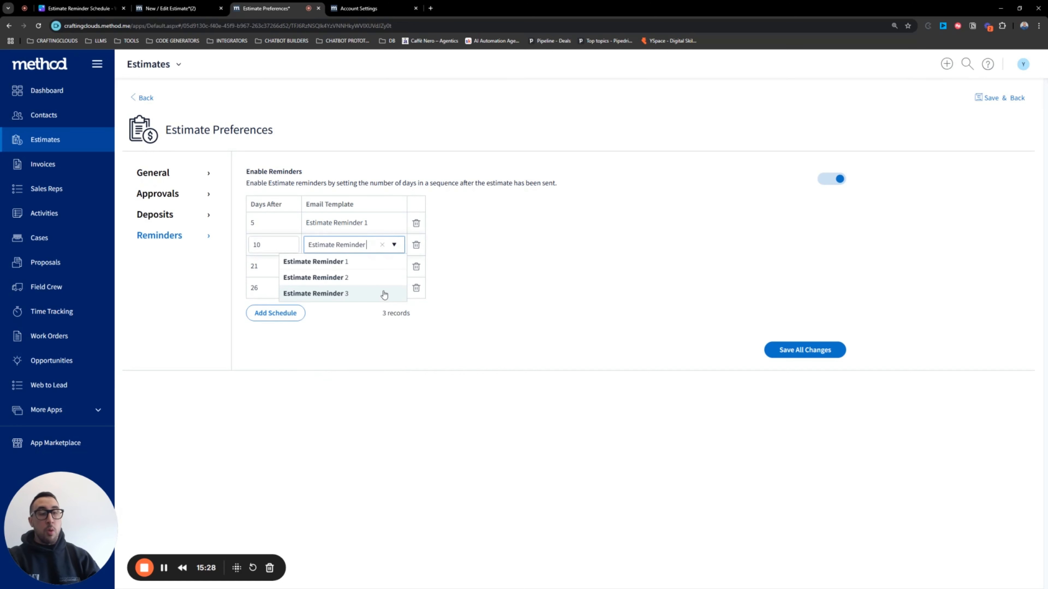
{"action": "type", "text": "1"}
{"action": "left_click", "coordinate": [363, 264]}
Step: Set the email template of the 21-day reminder to Estimate Reminder 1
{"action": "left_click", "coordinate": [373, 266]}
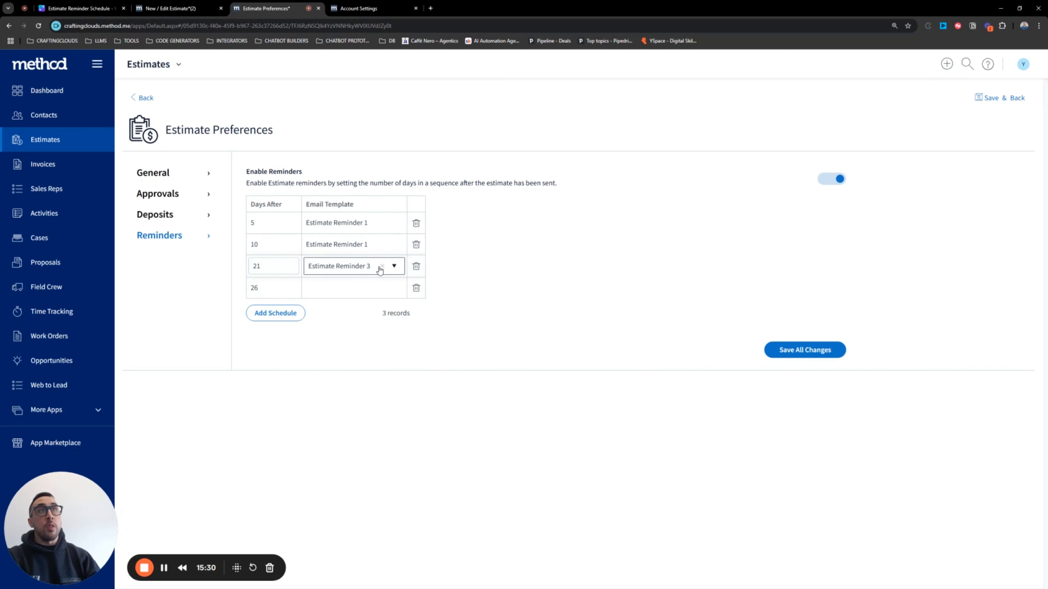
{"action": "key", "text": "BackSpace"}
{"action": "type", "text": "1"}
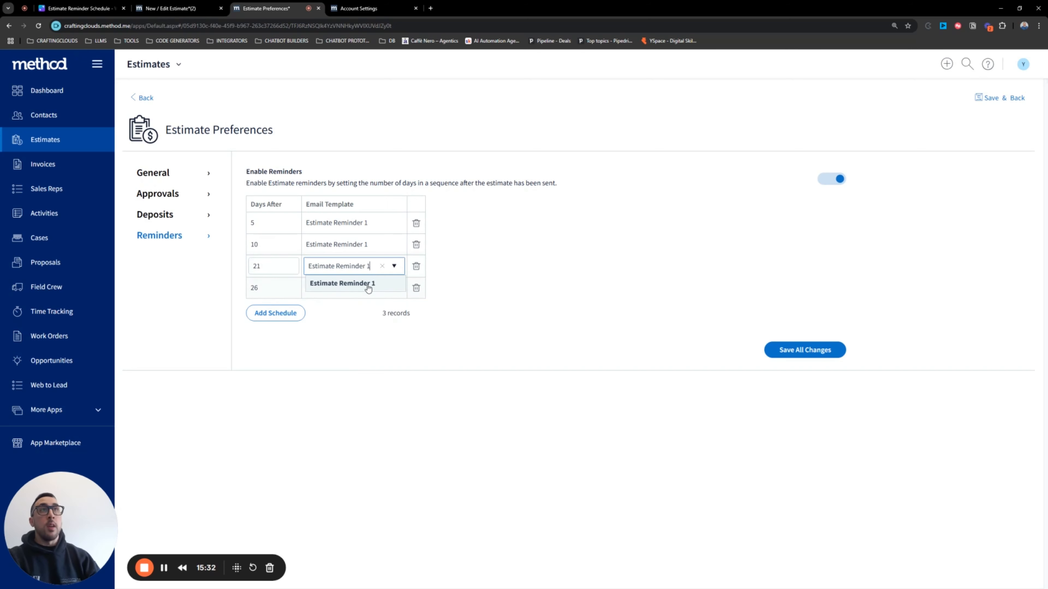
{"action": "left_click", "coordinate": [374, 283]}
{"action": "left_click", "coordinate": [359, 329]}
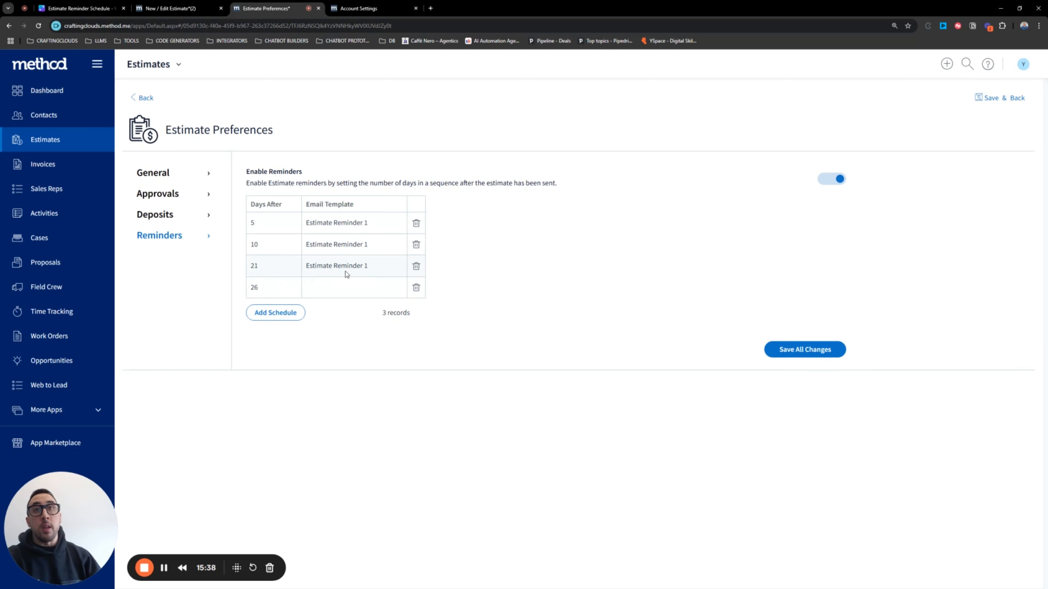
Step: Assign the Estimate Reminder 1 template to the 26-day reminder and save all changes to the preferences
{"action": "left_click", "coordinate": [330, 264]}
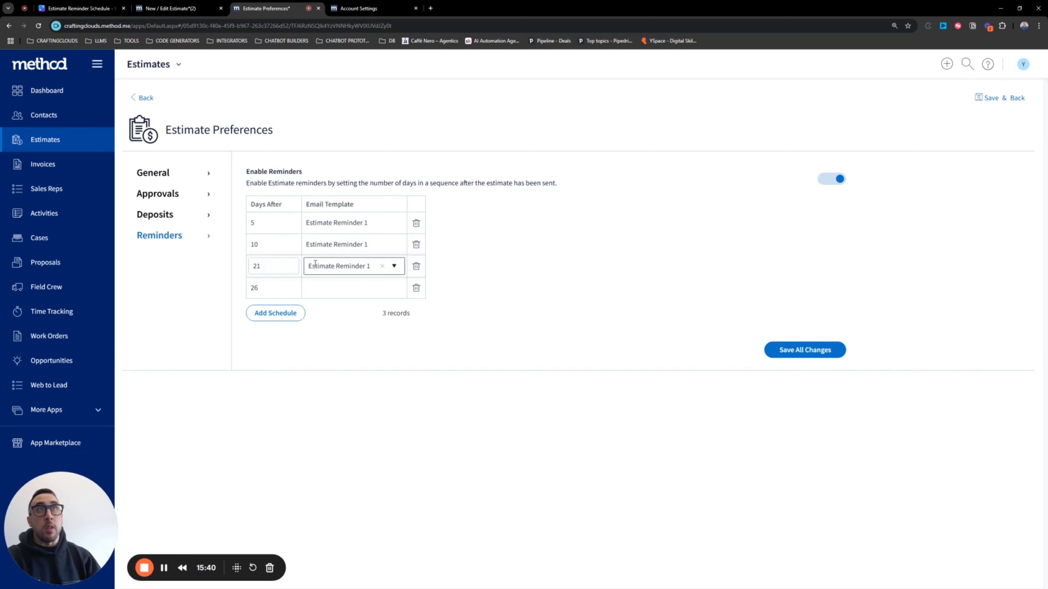
{"action": "left_click_drag", "start_coordinate": [316, 263], "coordinate": [340, 363]}
{"action": "left_click", "coordinate": [333, 289]}
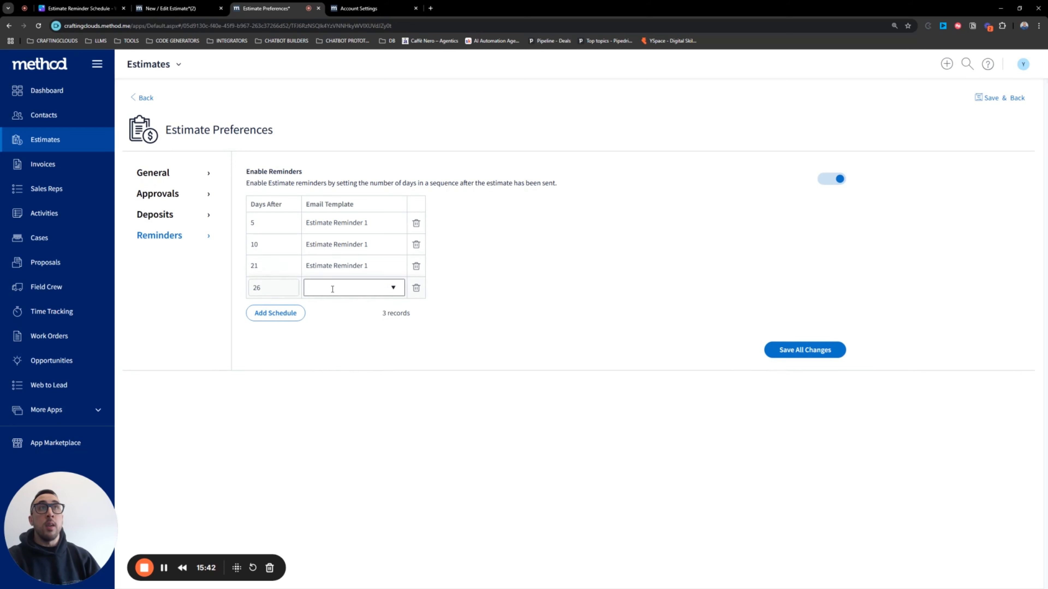
{"action": "left_click", "coordinate": [383, 288]}
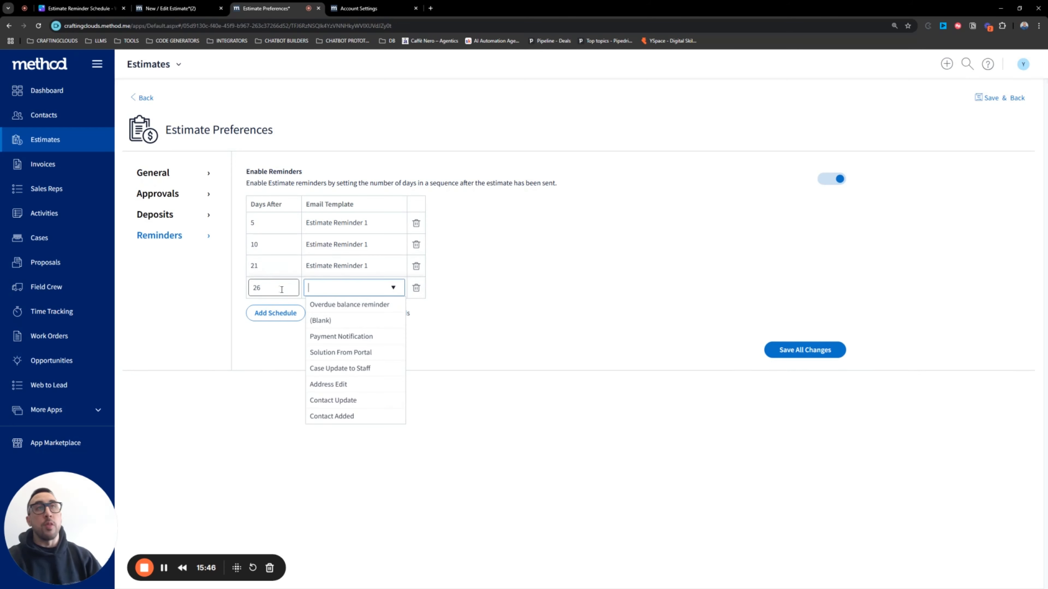
{"action": "type", "text": "estim"}
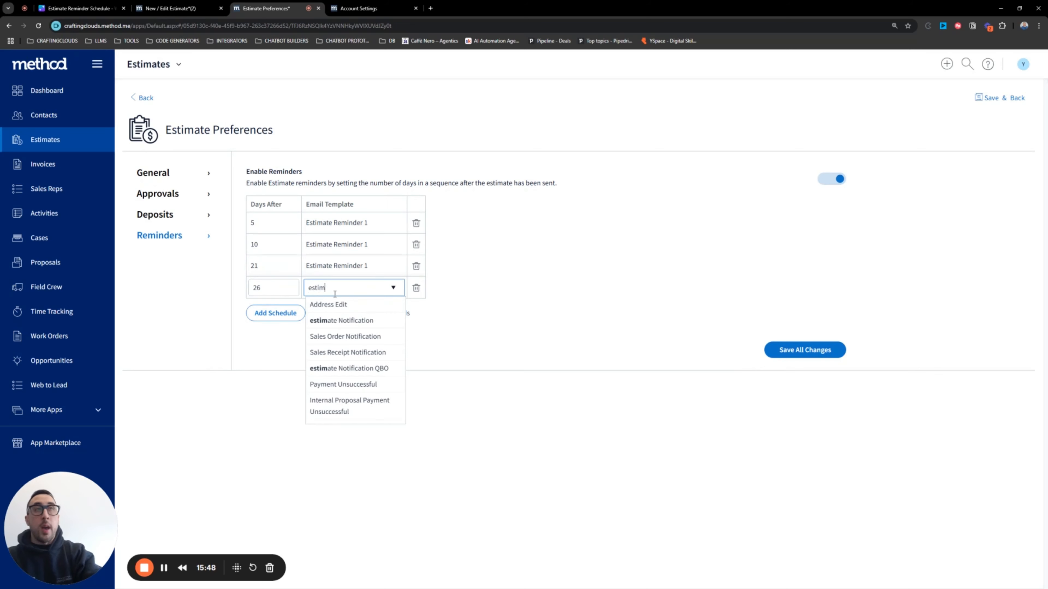
{"action": "type", "text": "ate re"}
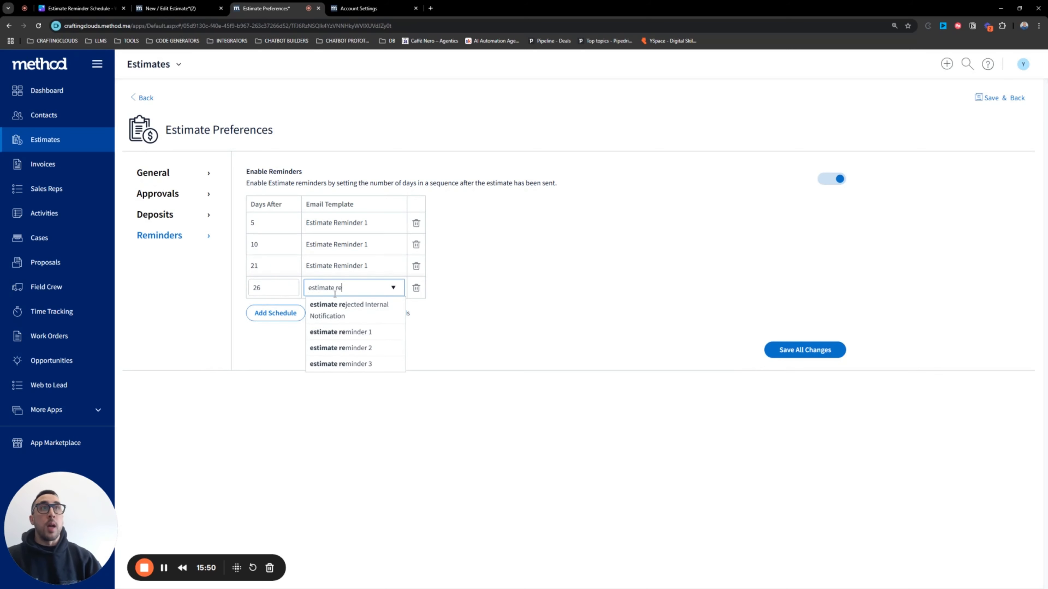
{"action": "left_click", "coordinate": [358, 335]}
{"action": "left_click", "coordinate": [461, 324]}
{"action": "left_click", "coordinate": [821, 355]}
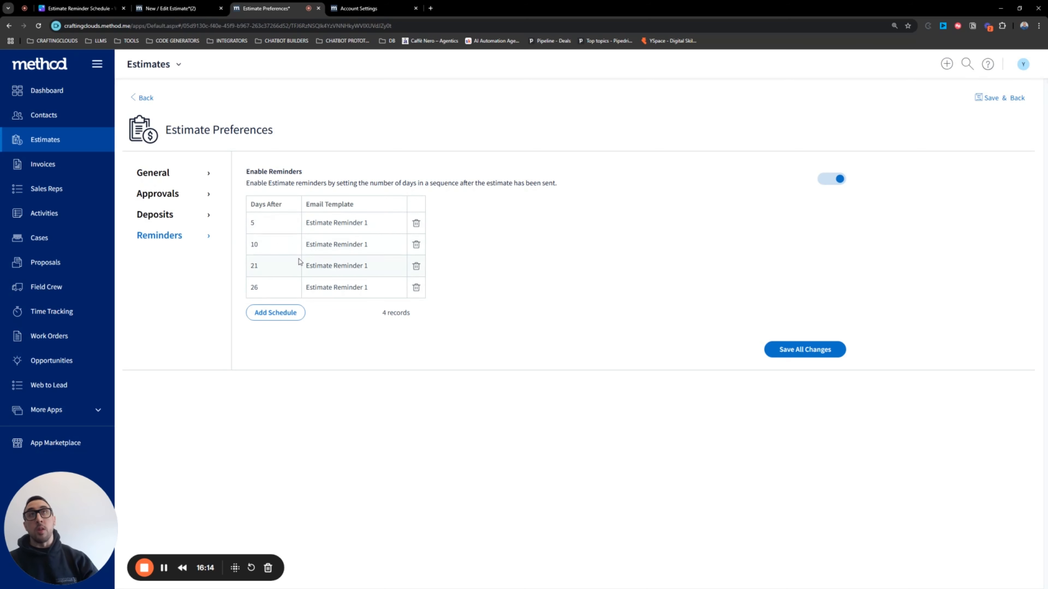
Step: Inspect the IREstimateReminderSchedule table in the account settings and open its DaysAfter field
{"action": "left_click", "coordinate": [170, 7]}
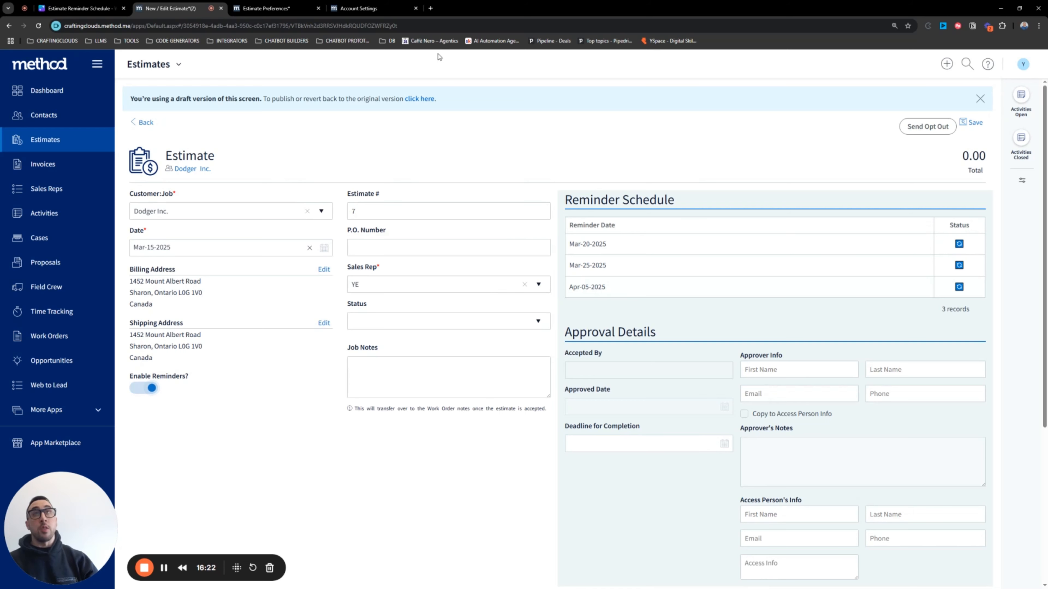
{"action": "left_click", "coordinate": [354, 11]}
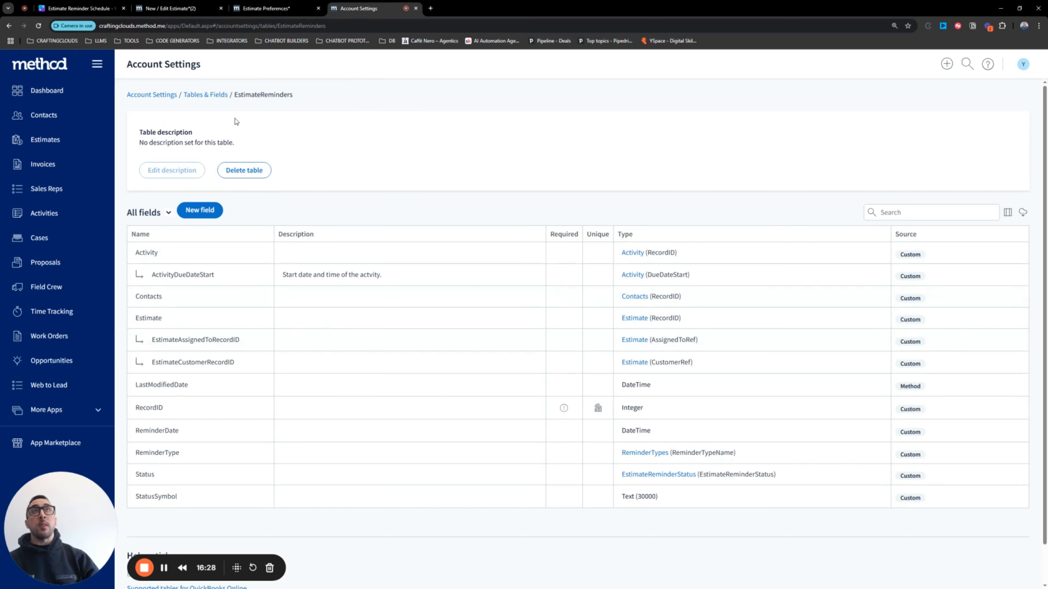
{"action": "left_click", "coordinate": [211, 95]}
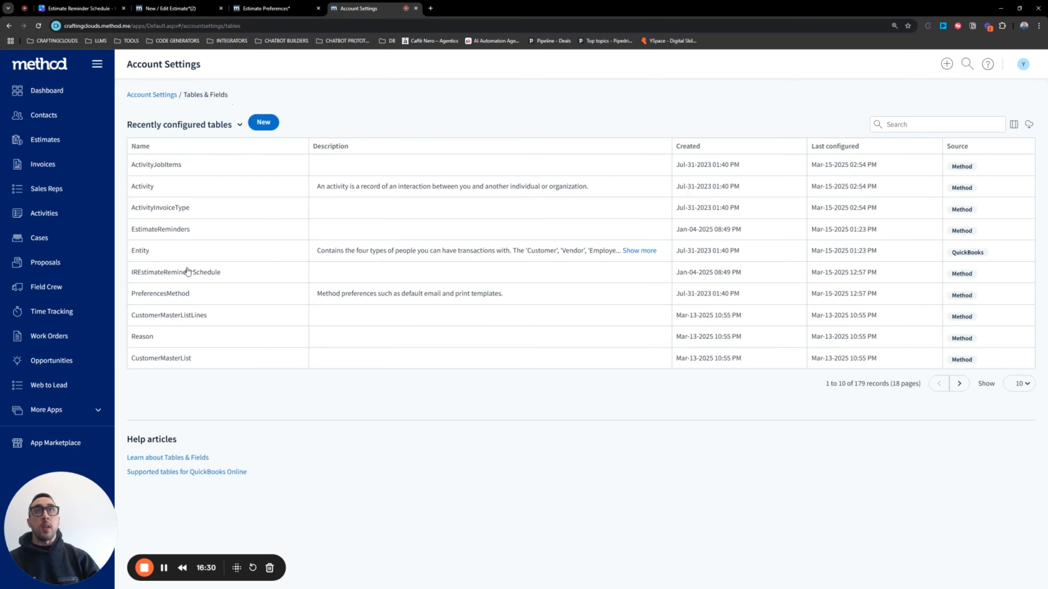
{"action": "left_click", "coordinate": [188, 271]}
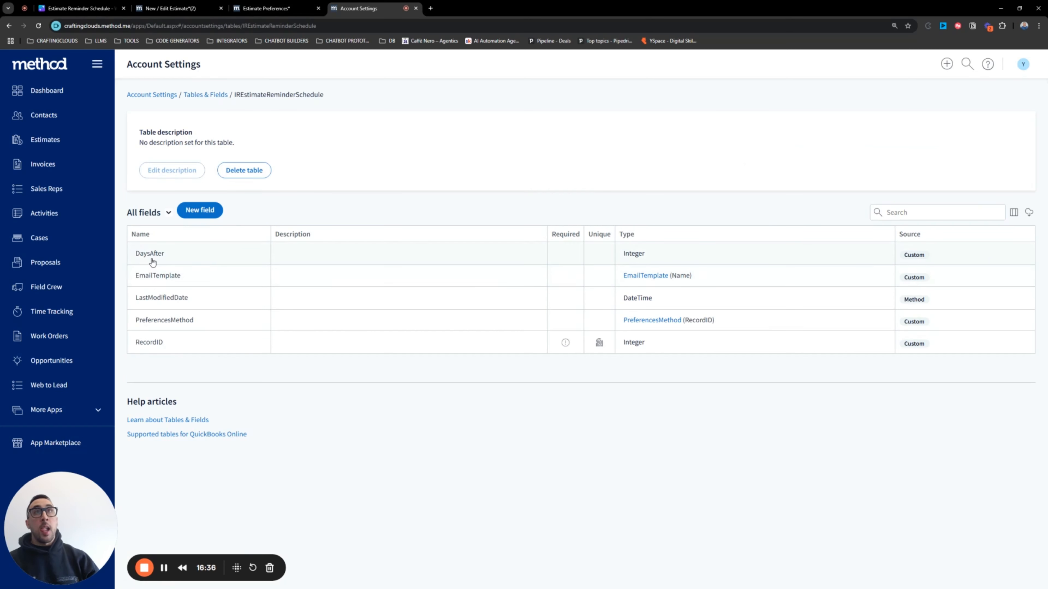
{"action": "left_click", "coordinate": [643, 259]}
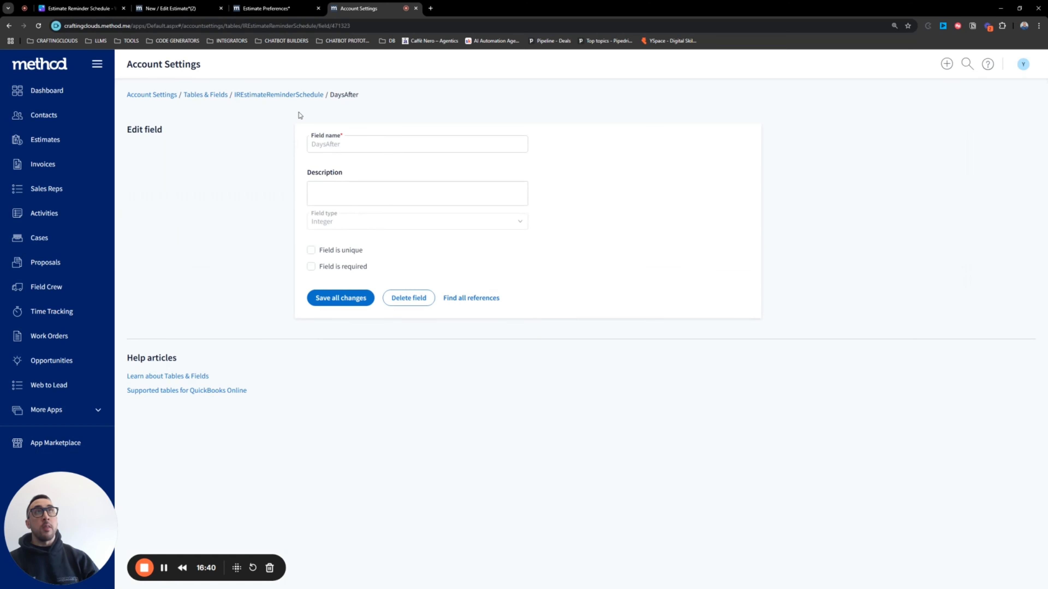
Step: Examine the EmailTemplate table and the setup of the EmailTemplate dropdown field in the IREstimateReminderSchedule table
{"action": "left_click", "coordinate": [287, 96]}
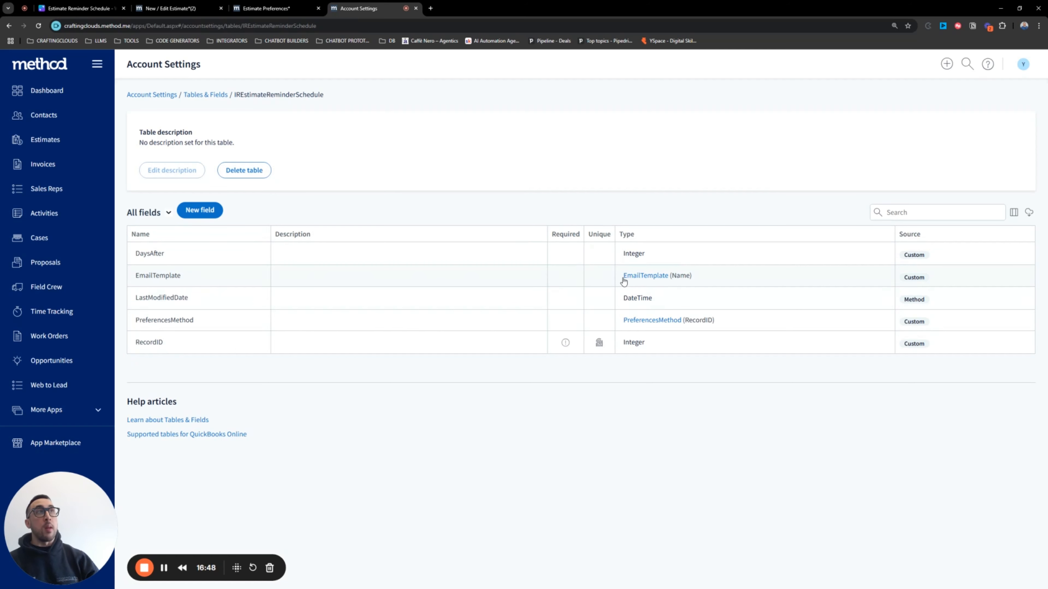
{"action": "left_click", "coordinate": [637, 281]}
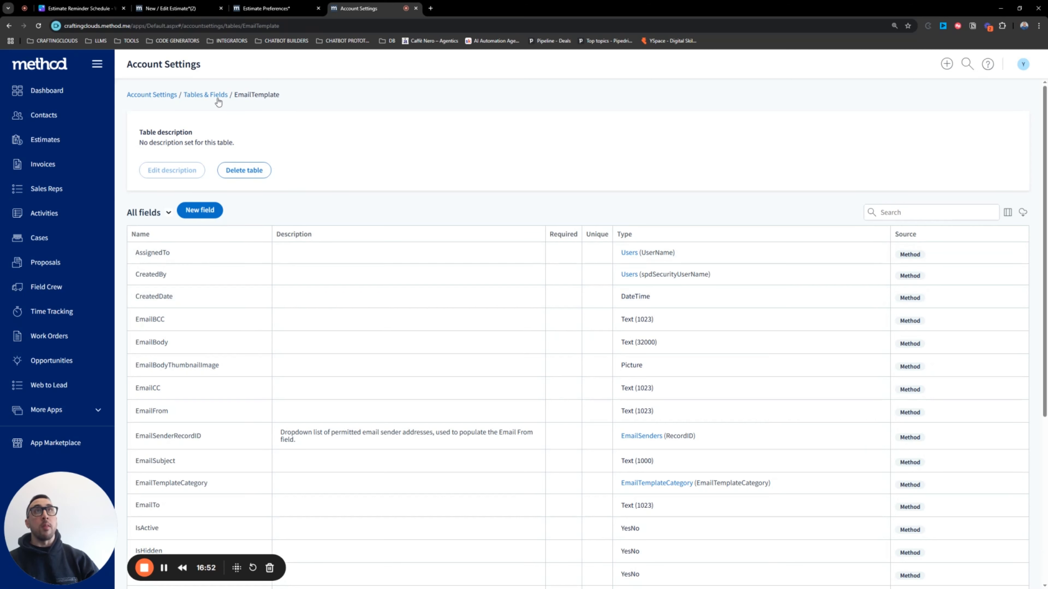
{"action": "left_click", "coordinate": [194, 96]}
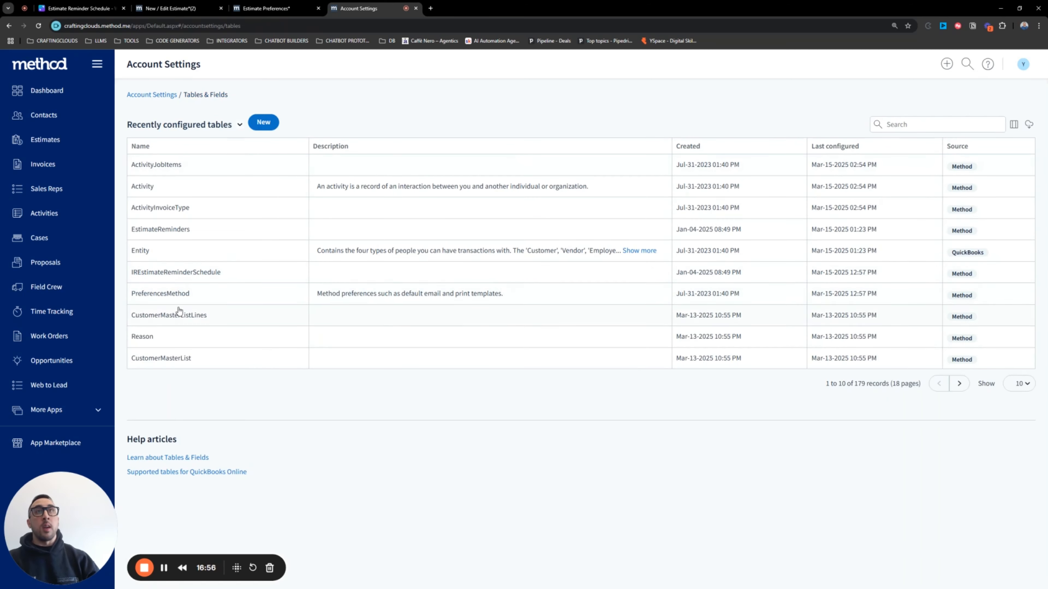
{"action": "left_click", "coordinate": [202, 275]}
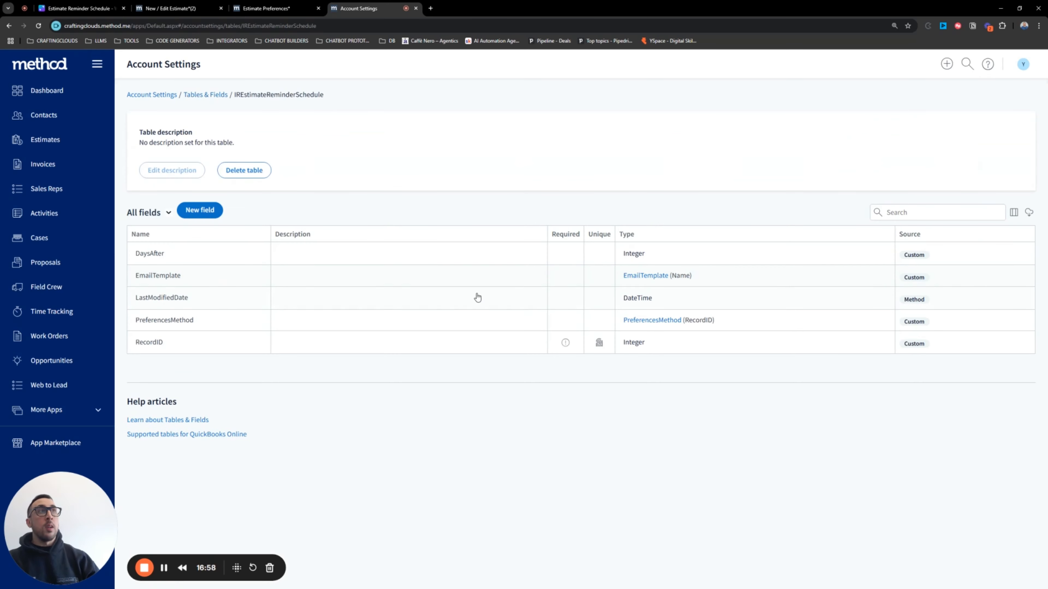
{"action": "left_click", "coordinate": [251, 286]}
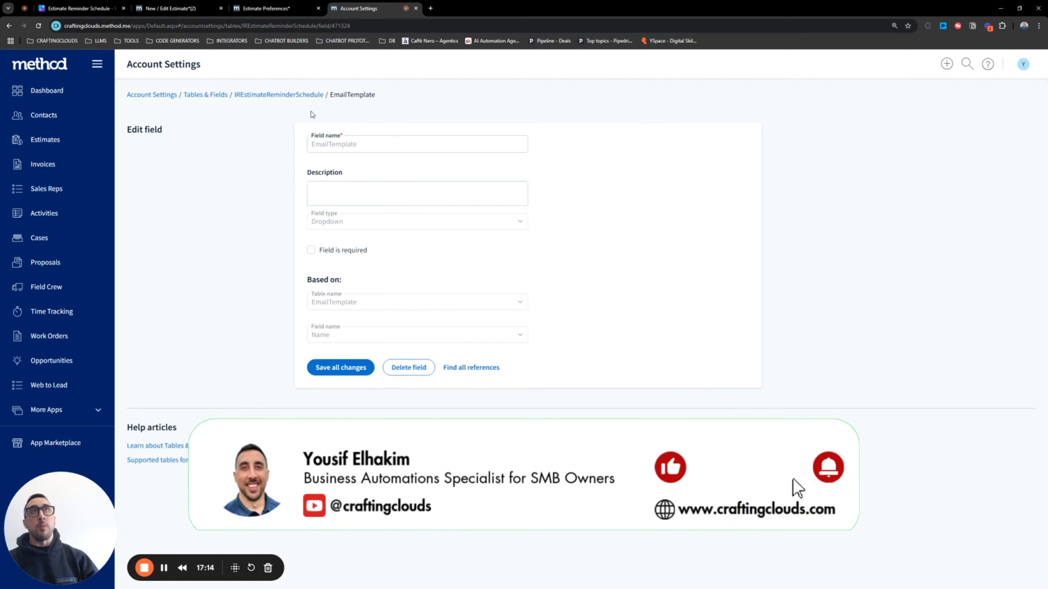
{"action": "left_click", "coordinate": [273, 94]}
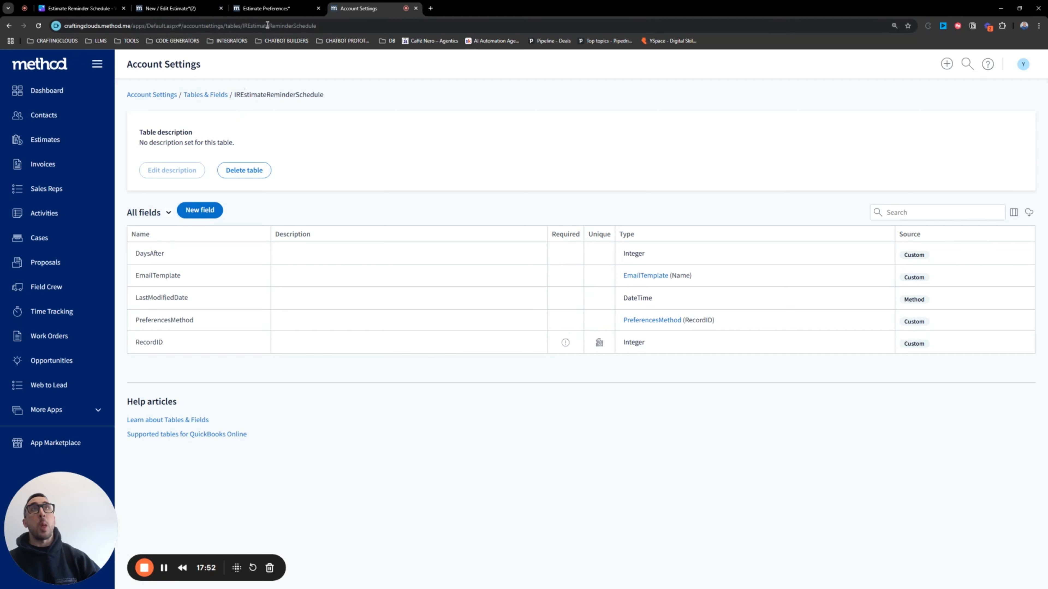
Step: Switch to Estimate Preferences and open that screen for customization in the screen designer
{"action": "left_click", "coordinate": [275, 9]}
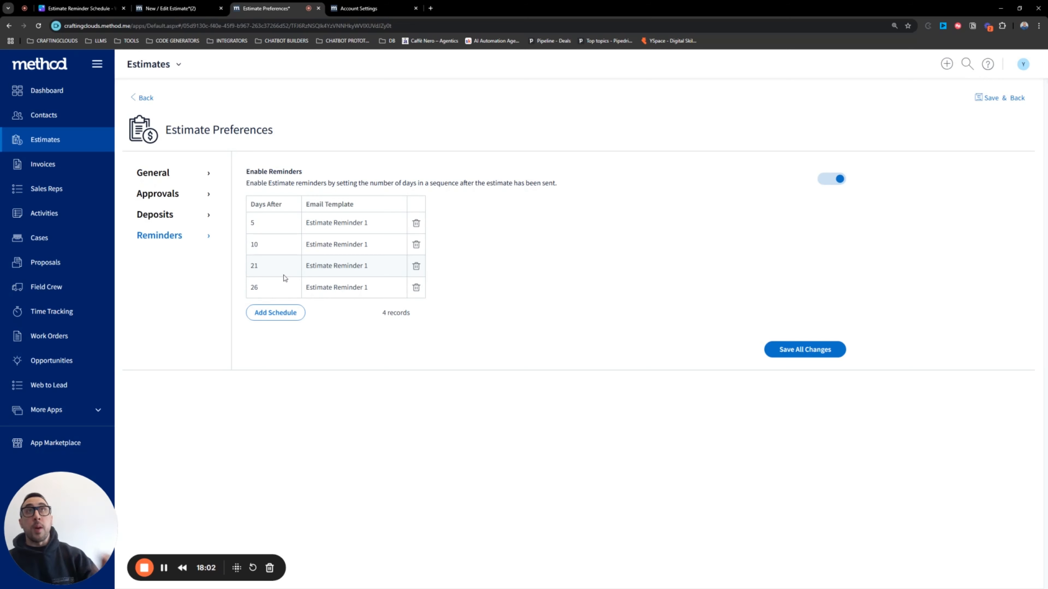
{"action": "left_click", "coordinate": [177, 65]}
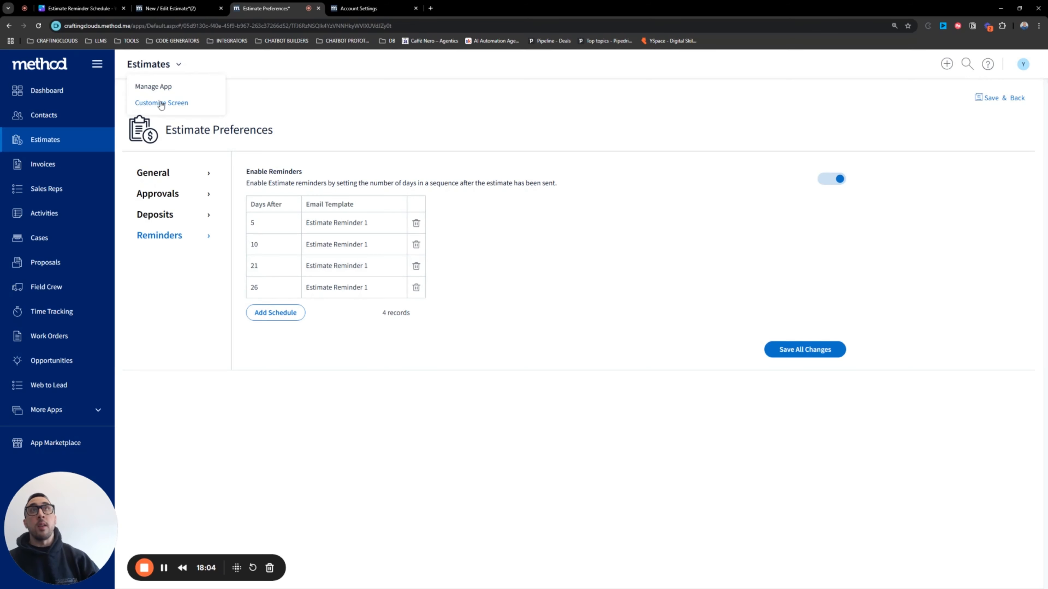
{"action": "left_click", "coordinate": [162, 103]}
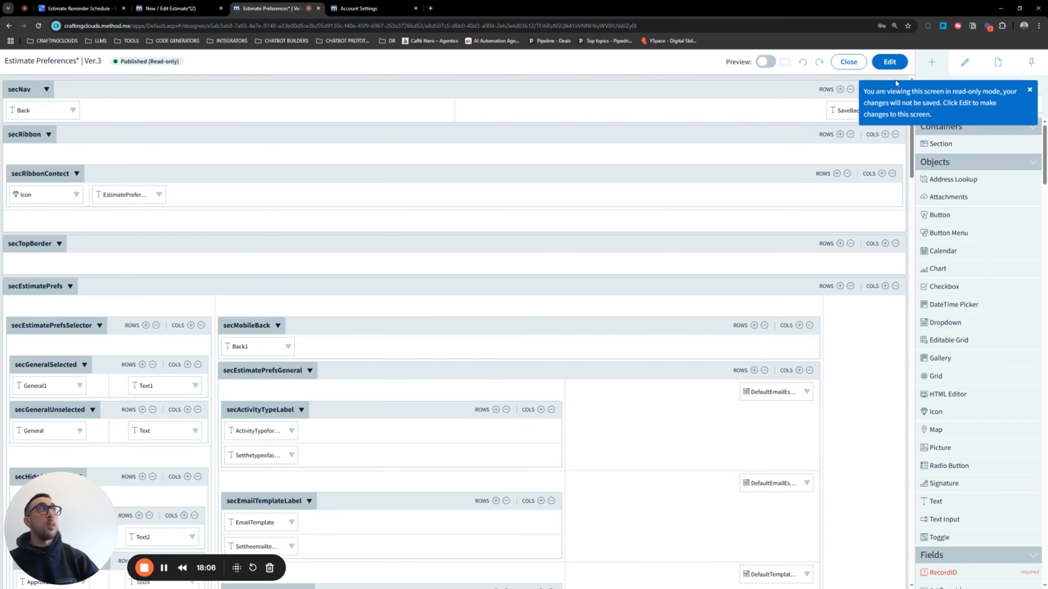
{"action": "left_click", "coordinate": [889, 63]}
{"action": "left_click", "coordinate": [675, 384]}
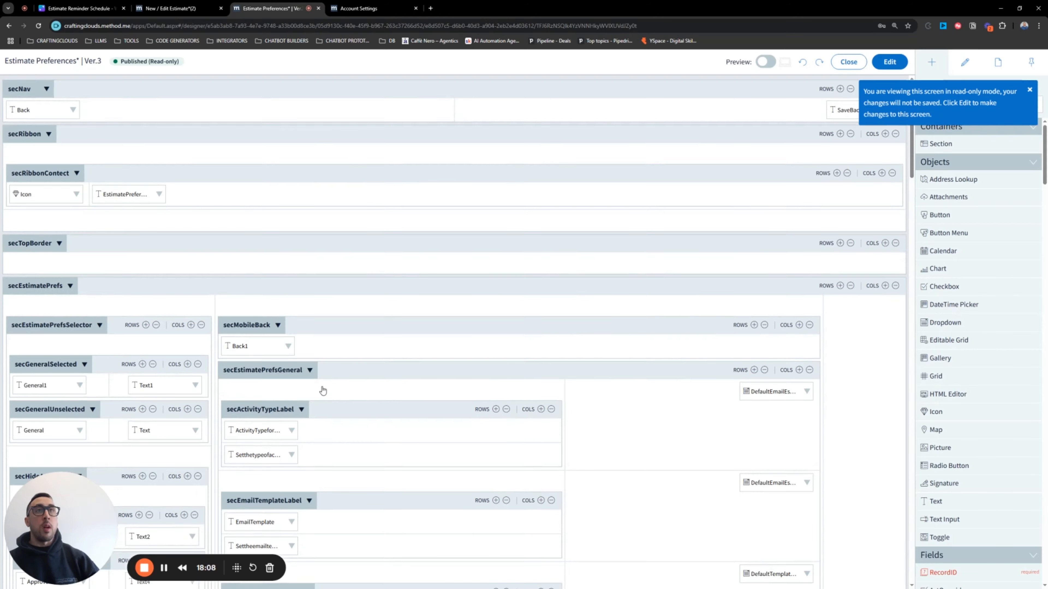
Step: Locate the RemindersSchedule grid in the secDefaultReminderSchedule section and open it in the Grid Builder
{"action": "scroll", "coordinate": [149, 348], "scroll_direction": "down", "scroll_amount": 8}
{"action": "scroll", "coordinate": [149, 348], "scroll_direction": "down", "scroll_amount": 12}
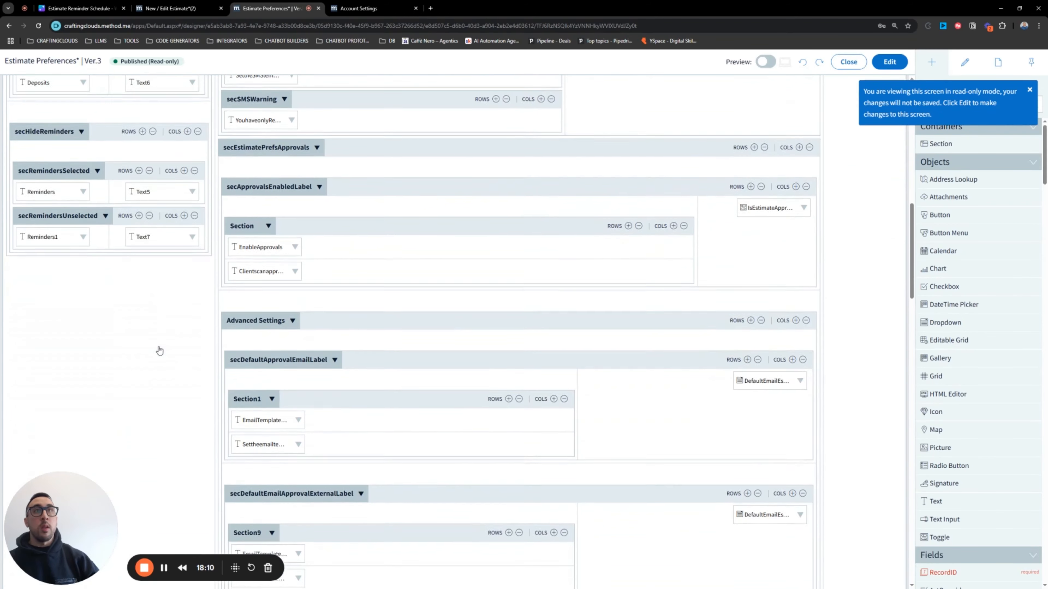
{"action": "scroll", "coordinate": [168, 329], "scroll_direction": "down", "scroll_amount": 15}
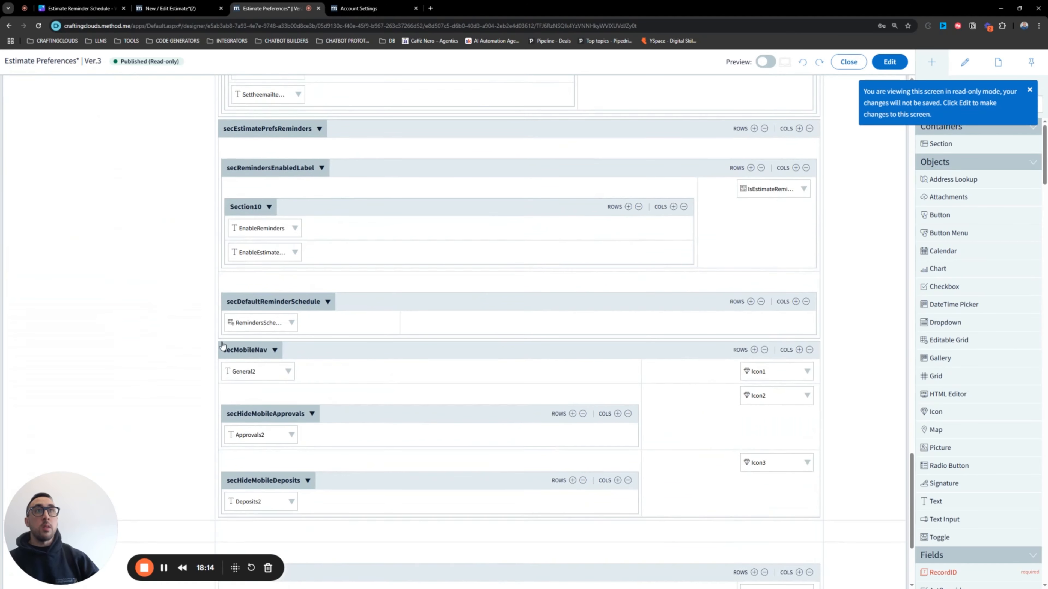
{"action": "left_click", "coordinate": [257, 329]}
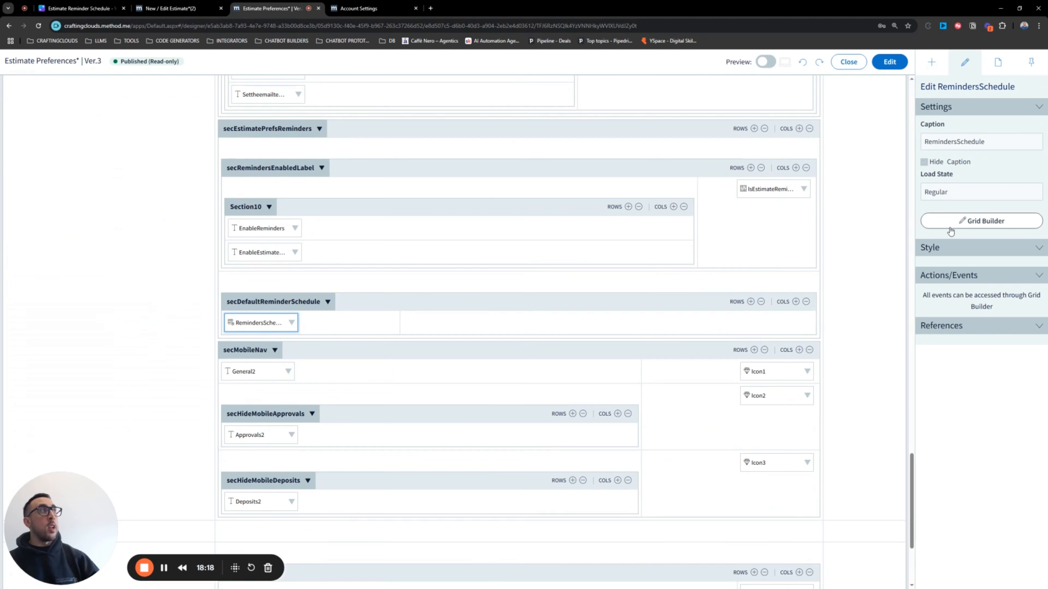
{"action": "left_click", "coordinate": [979, 225]}
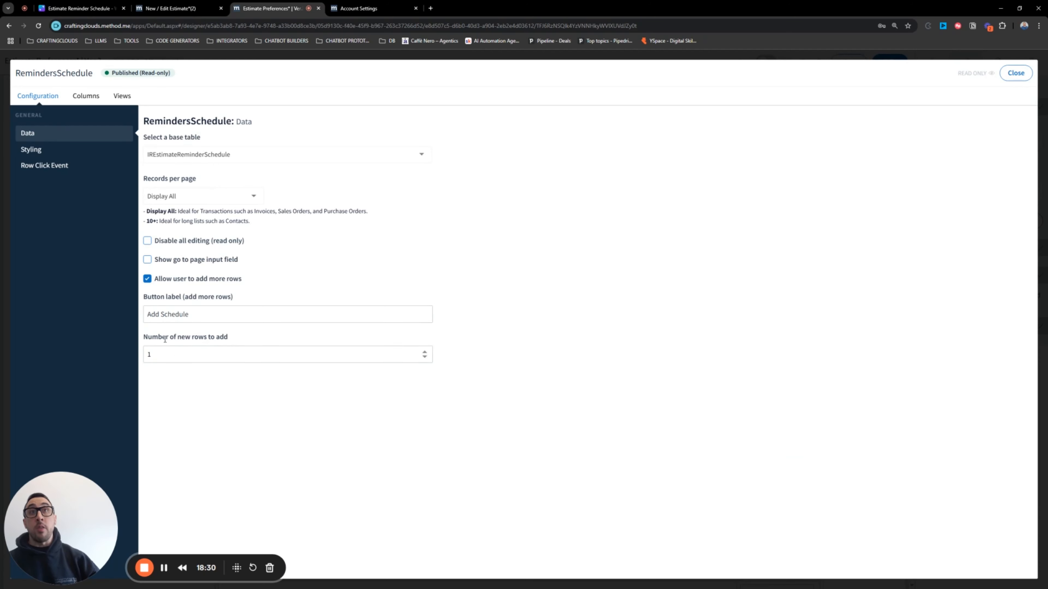
Step: Review the RemindersSchedule grid's data configuration, including the add-rows button label, and its styling option for the delete row column
{"action": "left_click", "coordinate": [191, 313]}
{"action": "triple_click", "coordinate": [190, 314]}
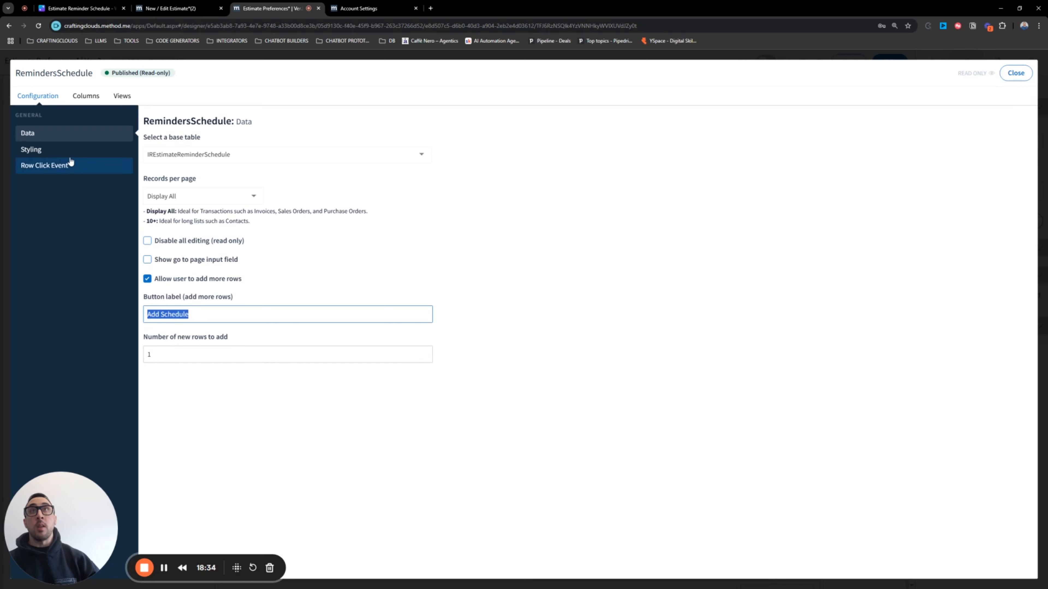
{"action": "left_click", "coordinate": [62, 149]}
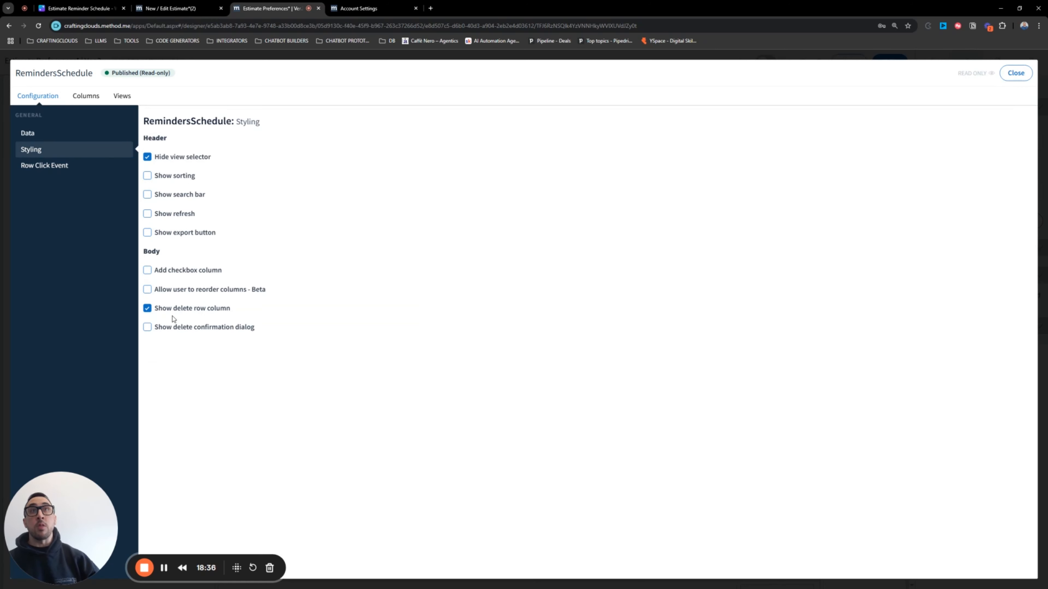
{"action": "left_click", "coordinate": [147, 310]}
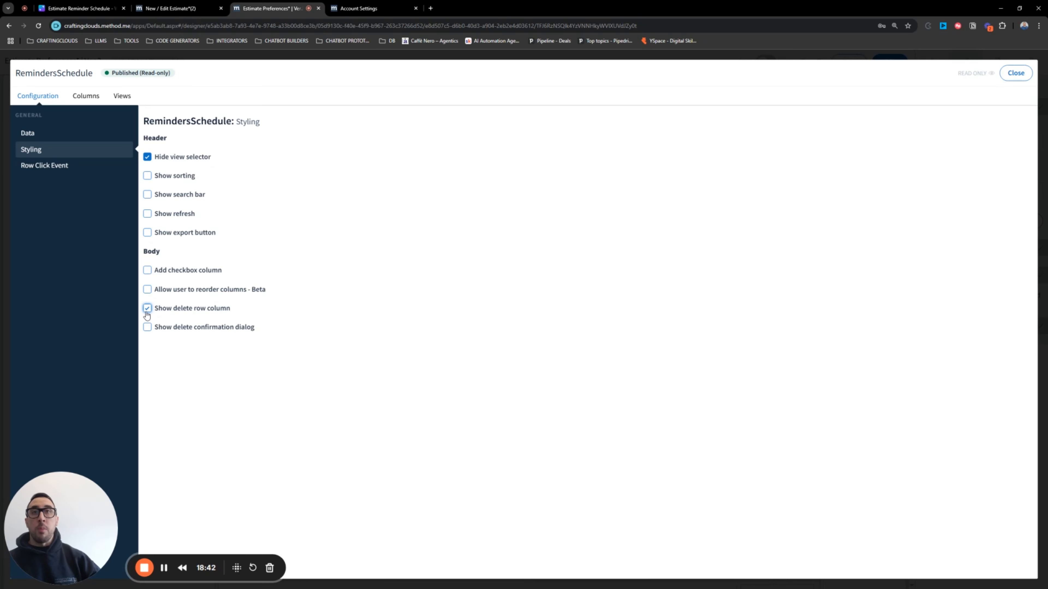
Step: Review the grid's Days After, Email Template and PreferencesMethod columns, including the dropdown columns of PreferencesMethod
{"action": "left_click", "coordinate": [84, 96]}
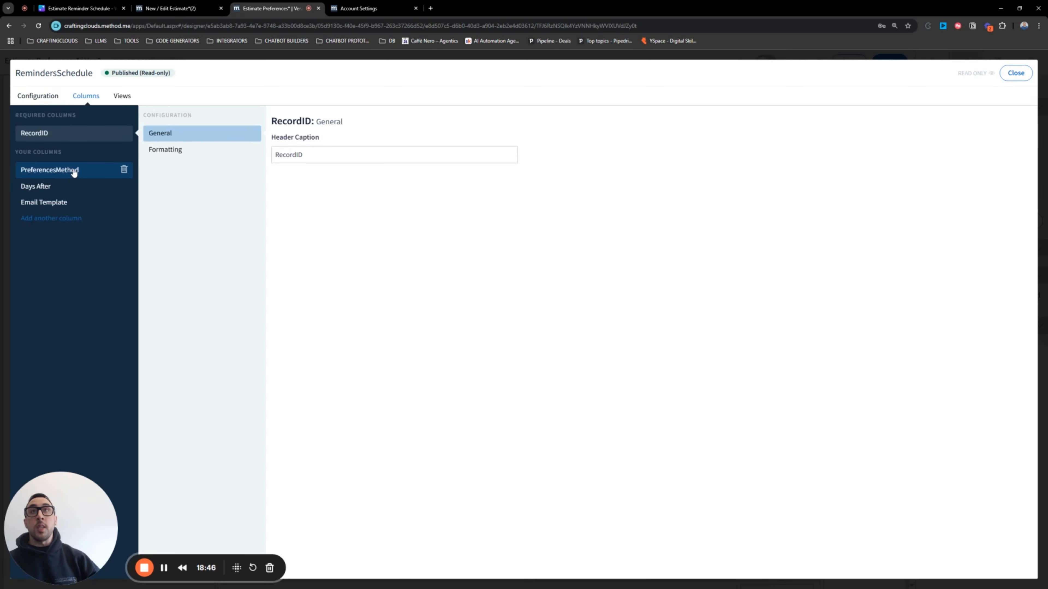
{"action": "left_click", "coordinate": [52, 187]}
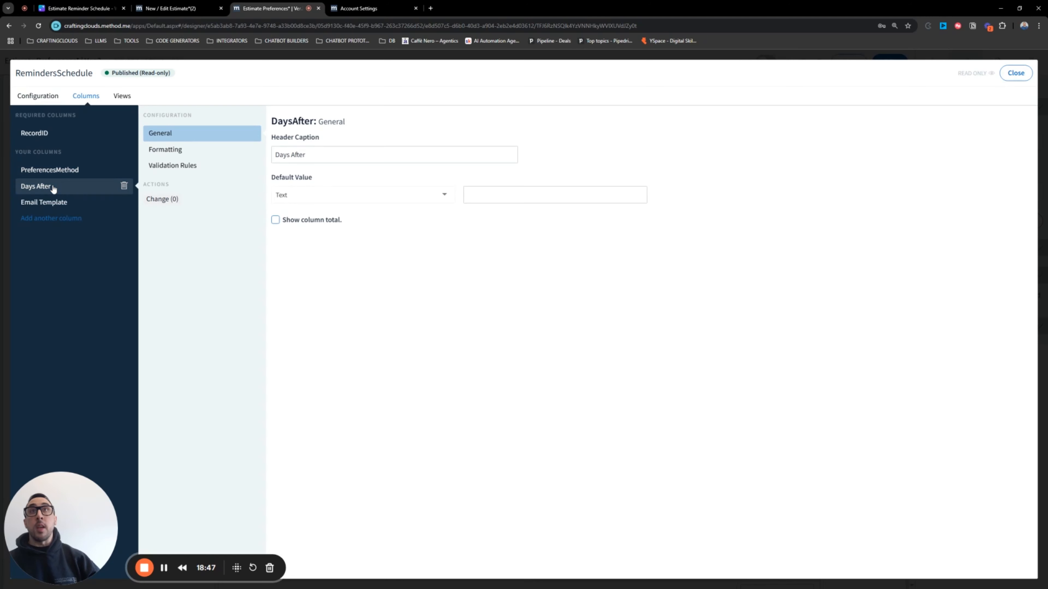
{"action": "left_click", "coordinate": [62, 205]}
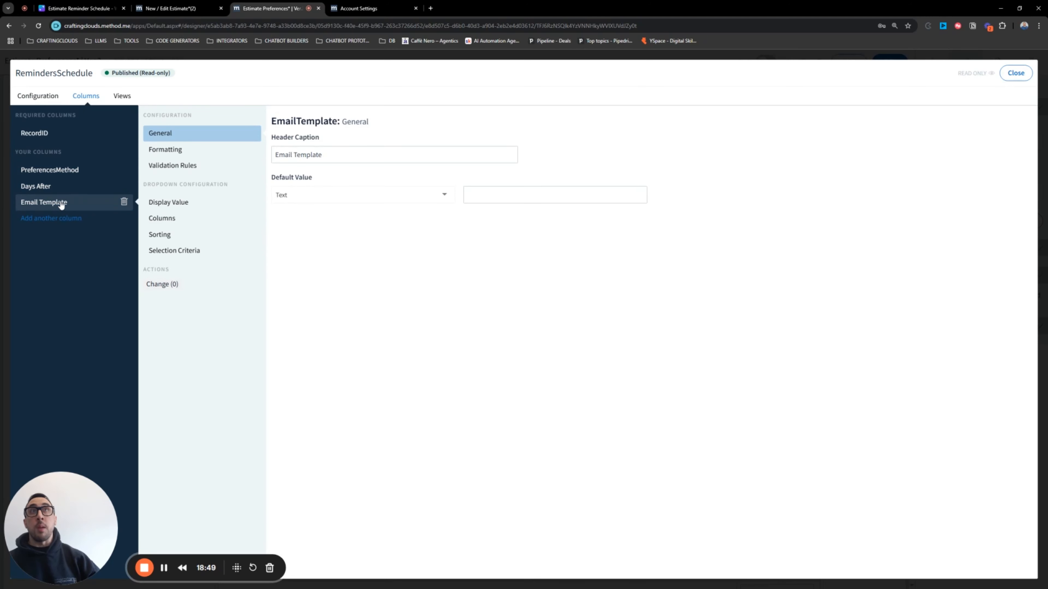
{"action": "left_click", "coordinate": [59, 174]}
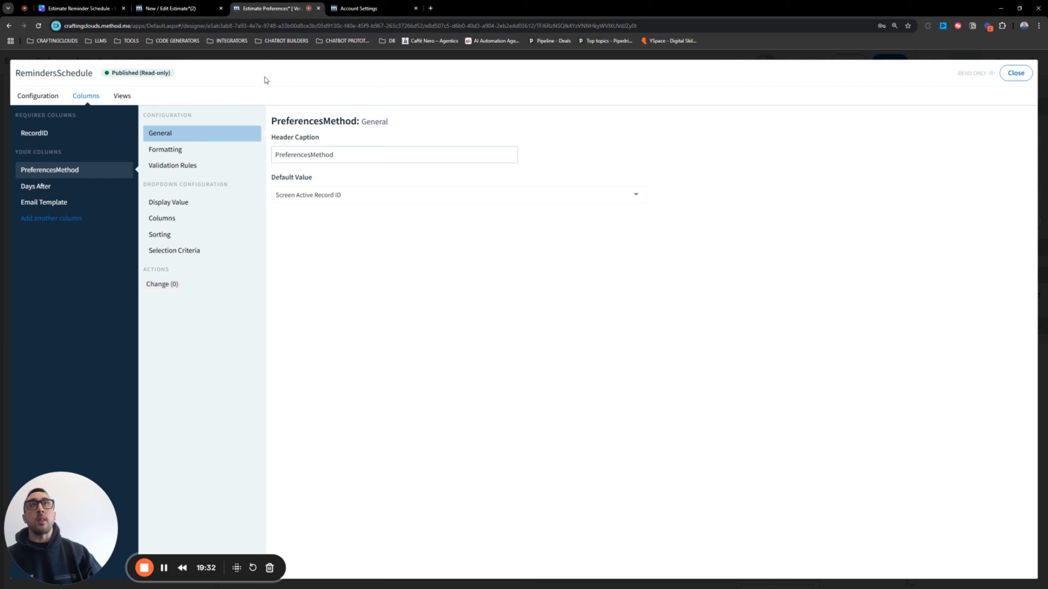
{"action": "left_click", "coordinate": [176, 222]}
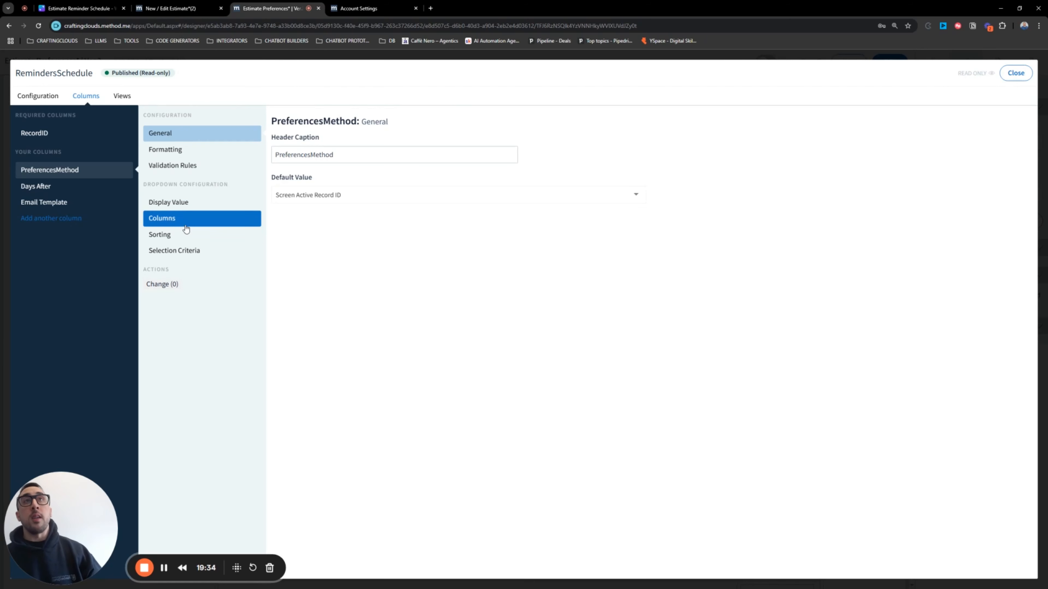
{"action": "left_click", "coordinate": [186, 225]}
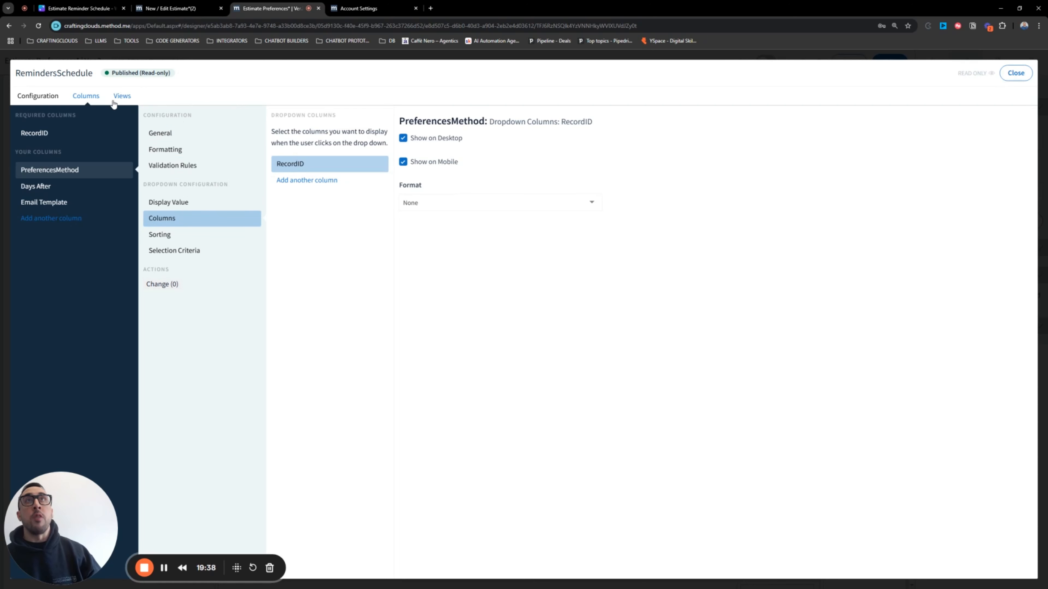
Step: Check the visible columns of the grid's View 1, and close the Grid Builder and the screen designer
{"action": "left_click", "coordinate": [121, 97]}
{"action": "left_click", "coordinate": [176, 153]}
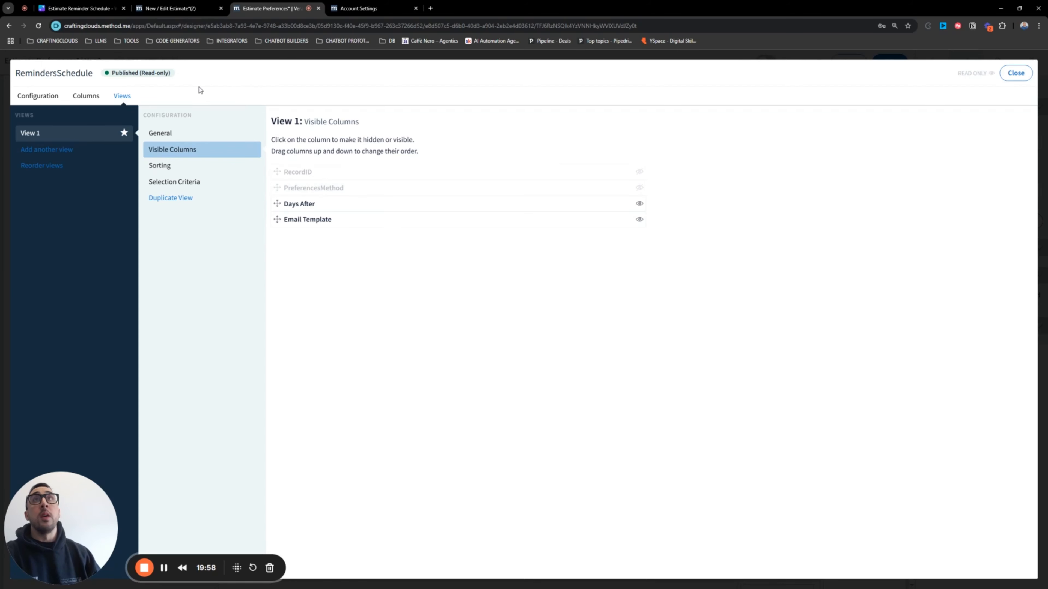
{"action": "left_click", "coordinate": [1015, 73]}
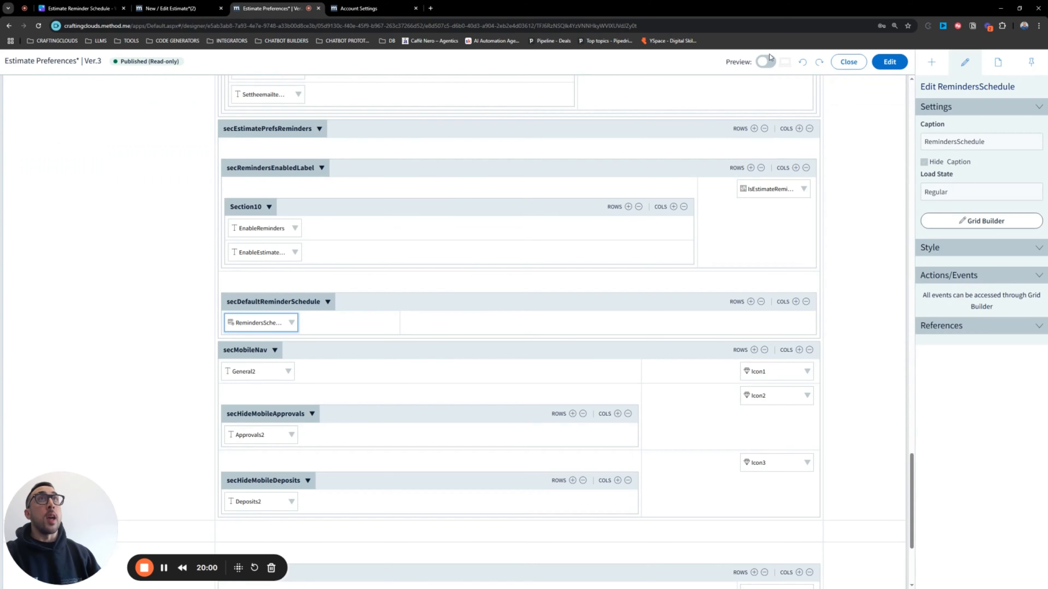
{"action": "left_click", "coordinate": [849, 61]}
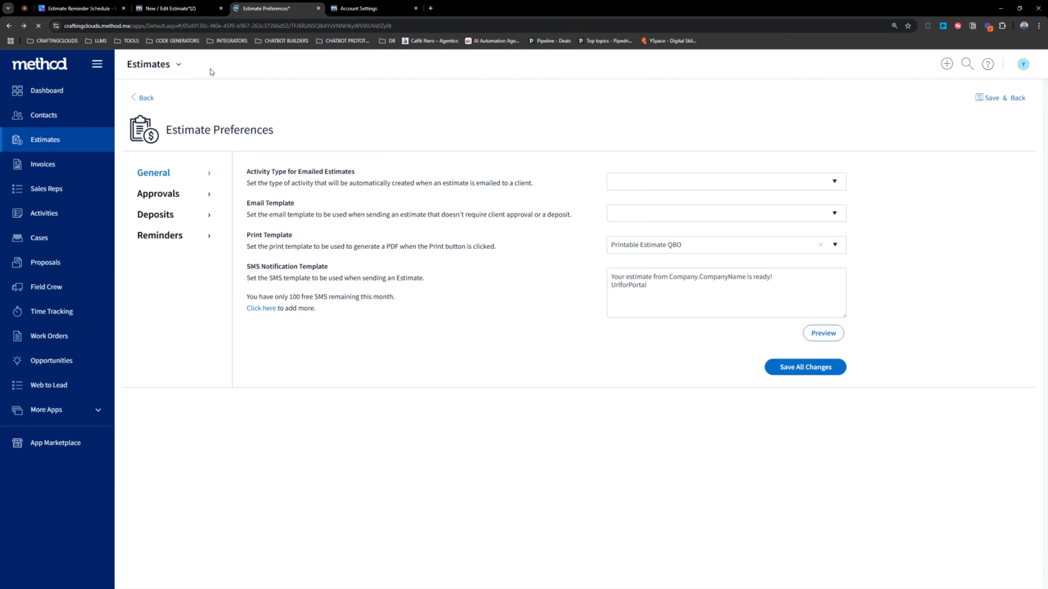
Step: Show the reminder schedule in Estimate Preferences and reopen that screen in the designer
{"action": "left_click", "coordinate": [179, 66]}
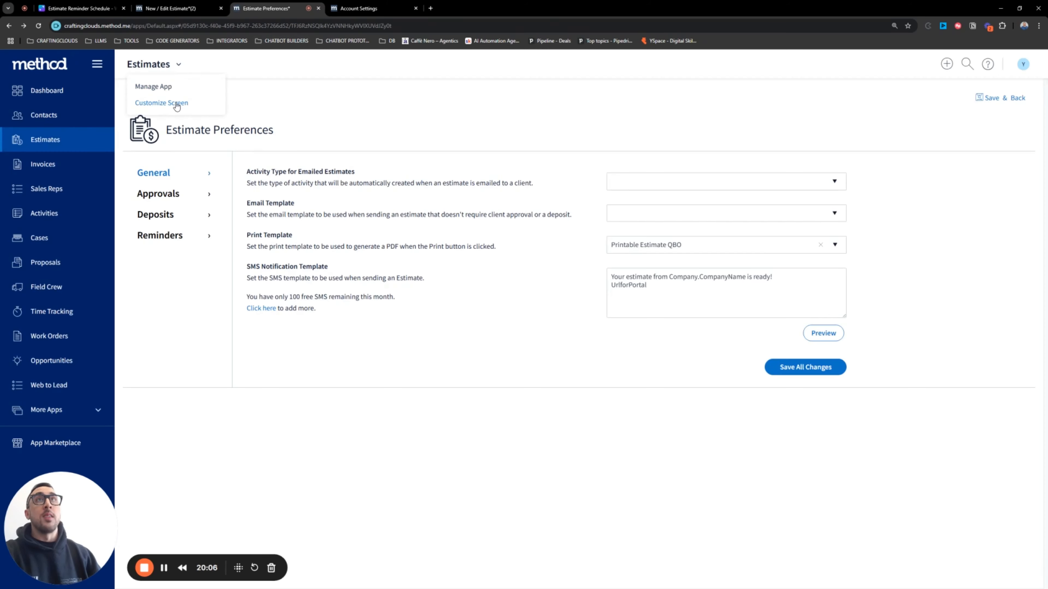
{"action": "left_click", "coordinate": [176, 104]}
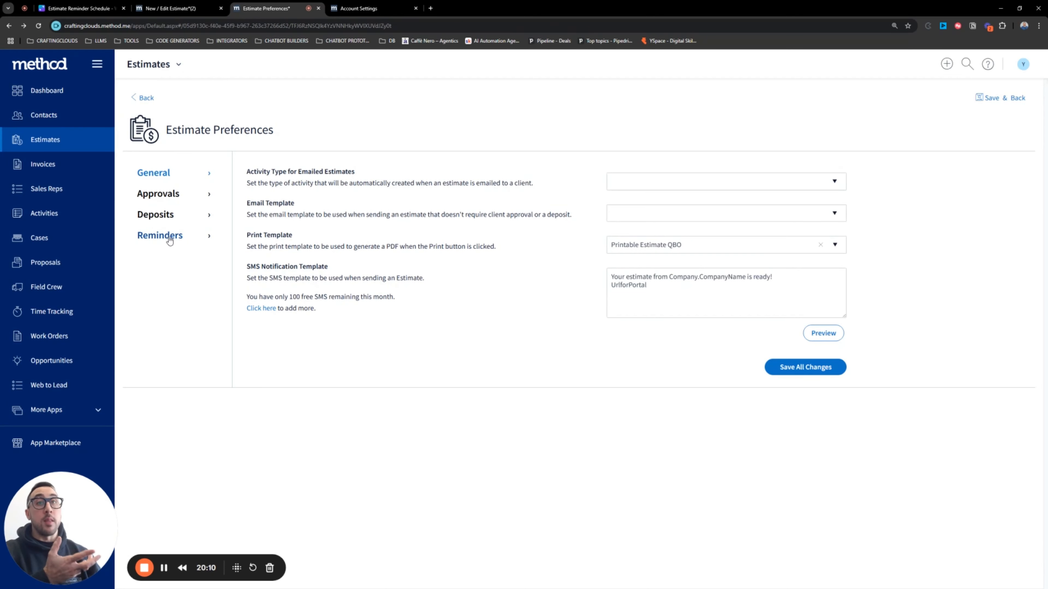
{"action": "left_click", "coordinate": [169, 239]}
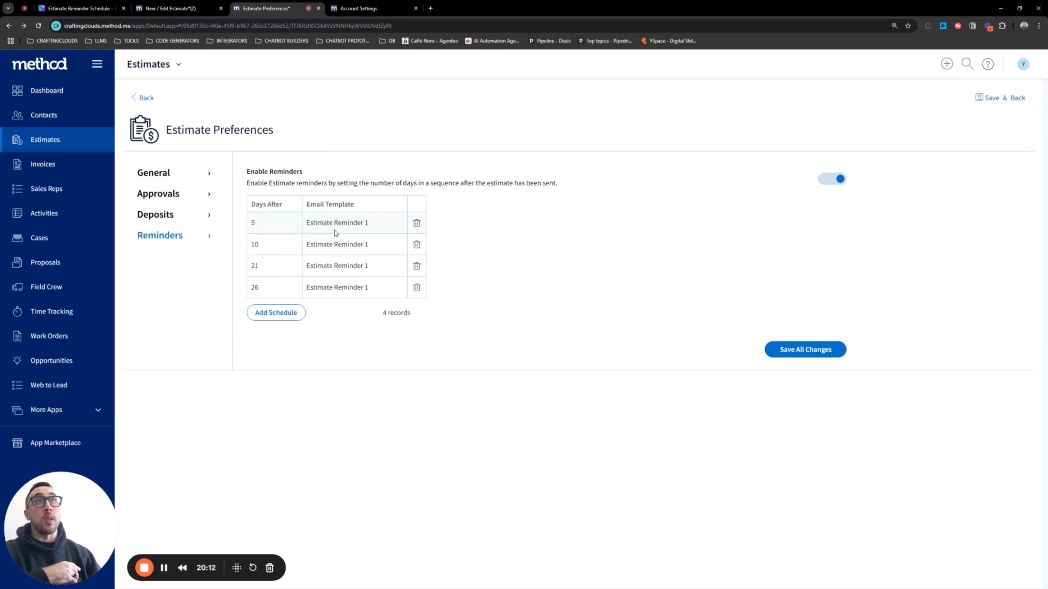
{"action": "left_click", "coordinate": [179, 65]}
{"action": "left_click", "coordinate": [161, 106]}
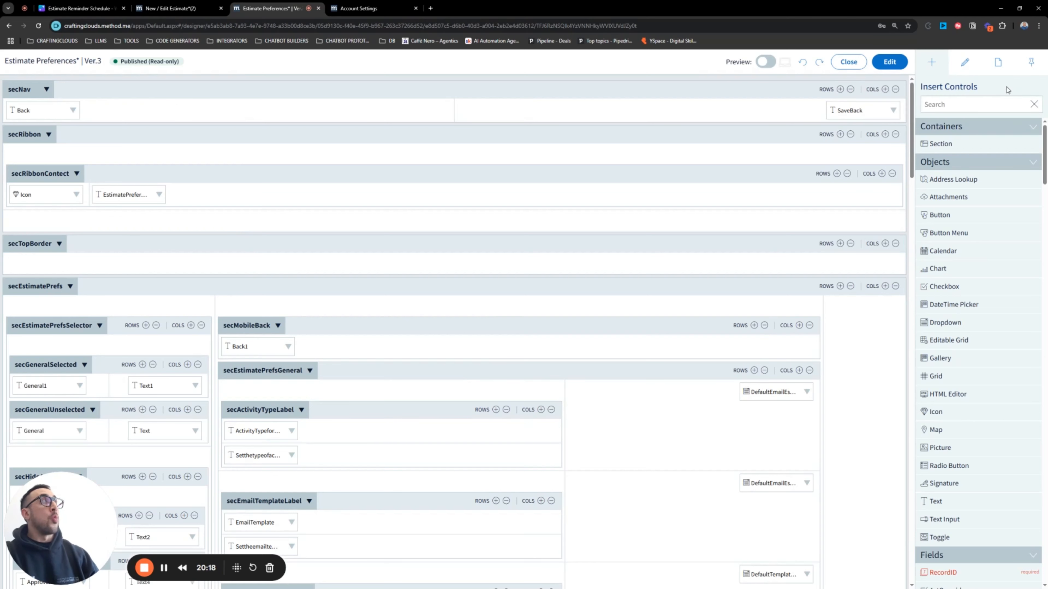
Step: Check the base table in the Estimate Preferences screen properties, and return to the open estimate for Dodger Inc
{"action": "left_click", "coordinate": [998, 68]}
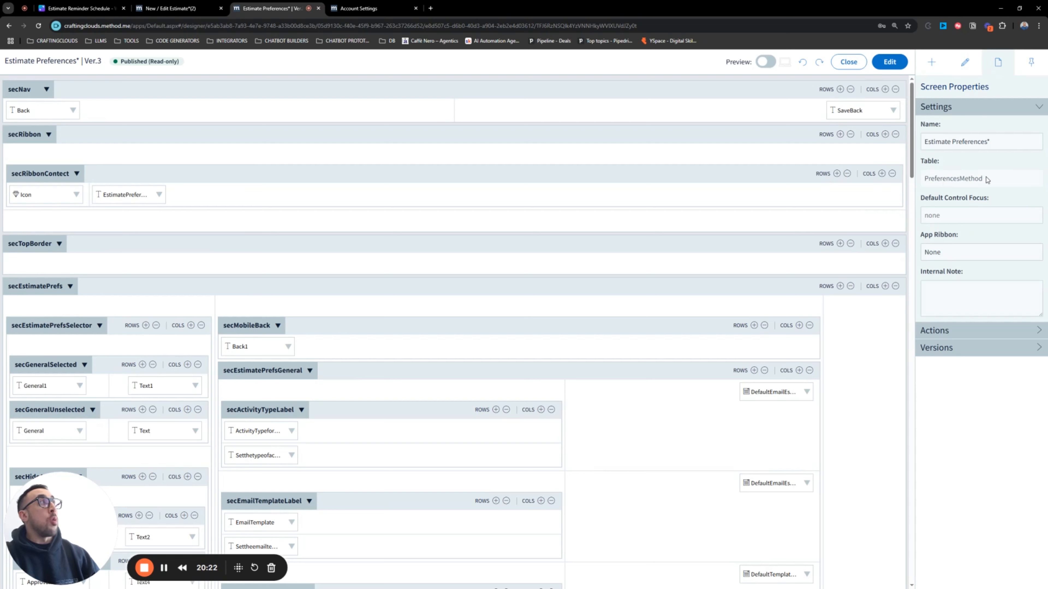
{"action": "left_click_drag", "start_coordinate": [994, 180], "coordinate": [924, 182]}
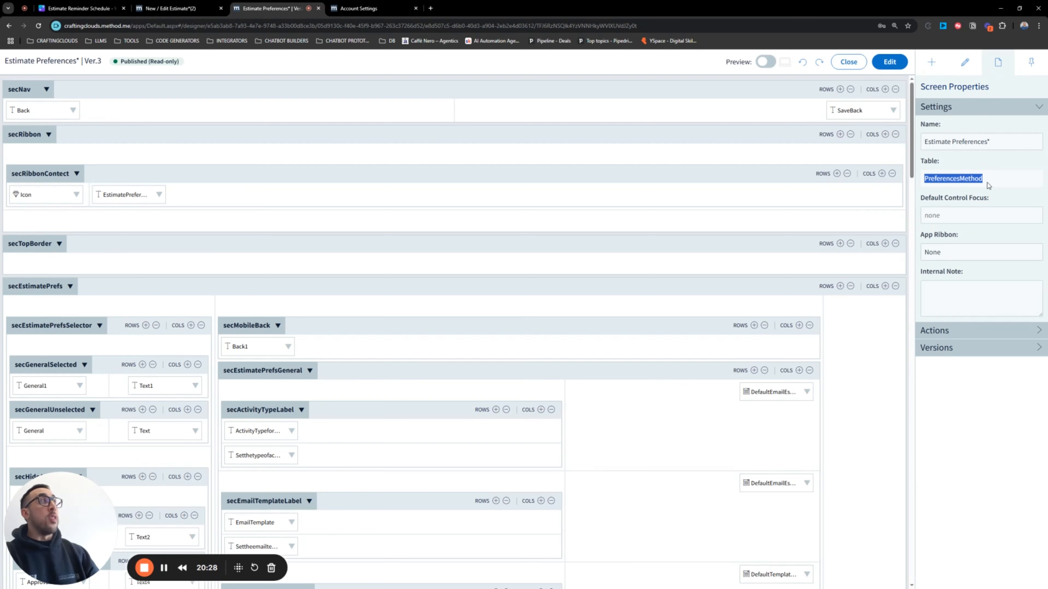
{"action": "left_click_drag", "start_coordinate": [987, 183], "coordinate": [923, 184]}
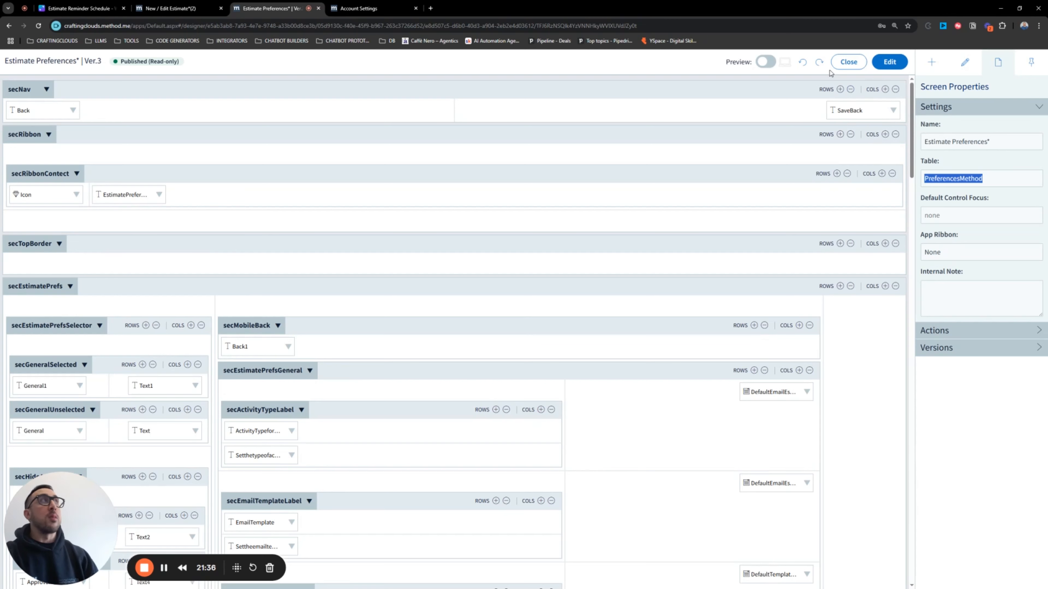
{"action": "left_click", "coordinate": [847, 62]}
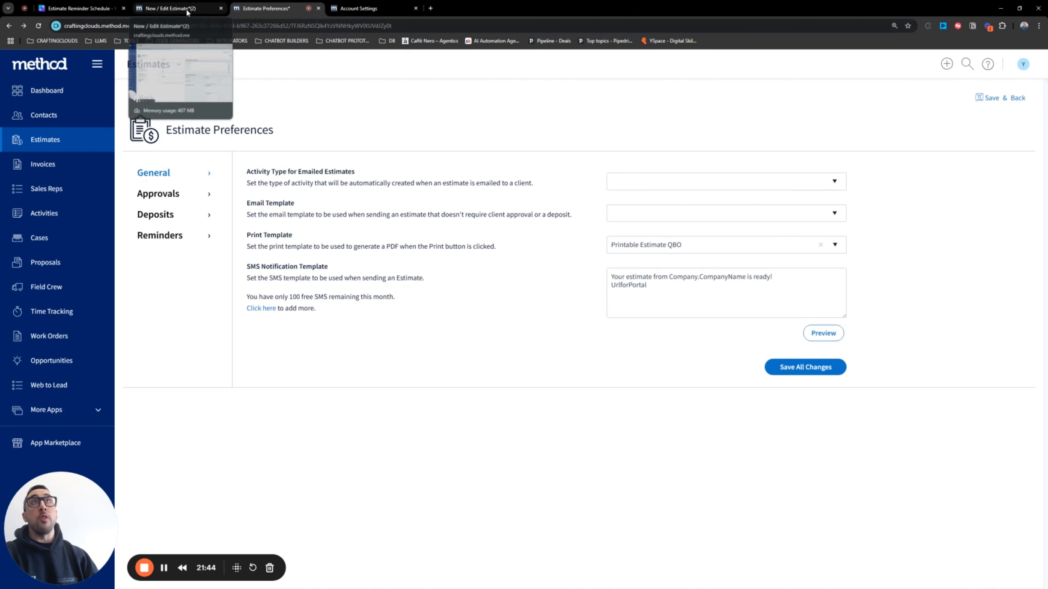
{"action": "left_click", "coordinate": [173, 8]}
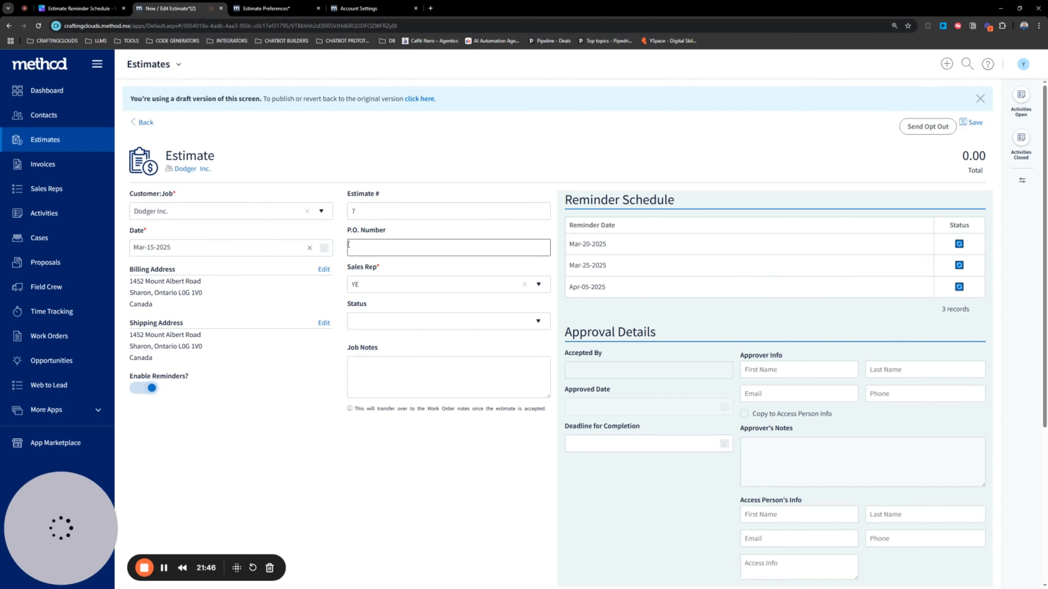
Step: Point out the estimate's Reminder Schedule section and open the Tables & Fields list in the account settings
{"action": "left_click_drag", "start_coordinate": [566, 200], "coordinate": [669, 215]}
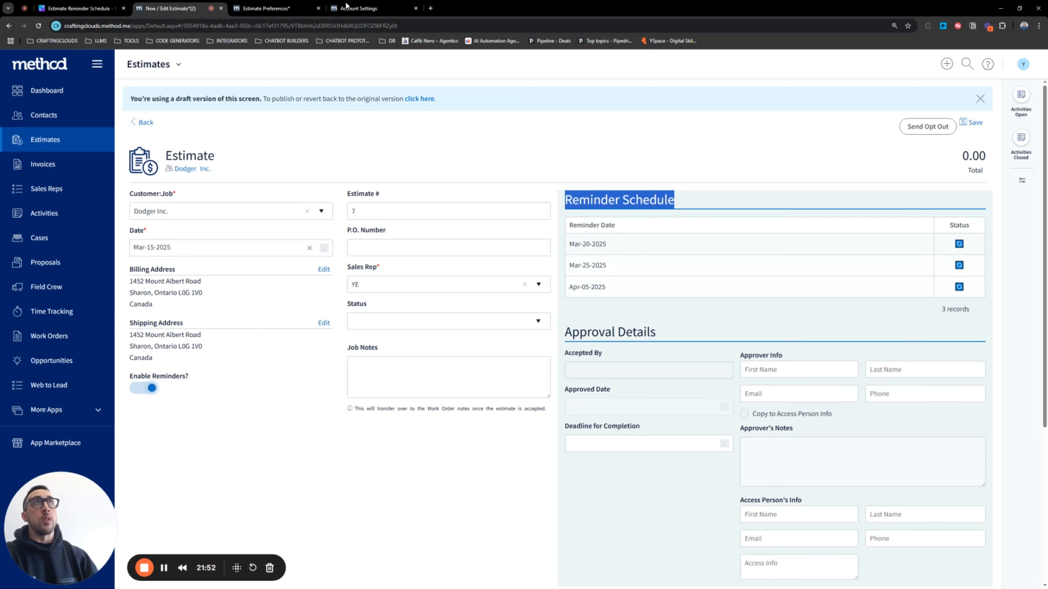
{"action": "left_click", "coordinate": [363, 9]}
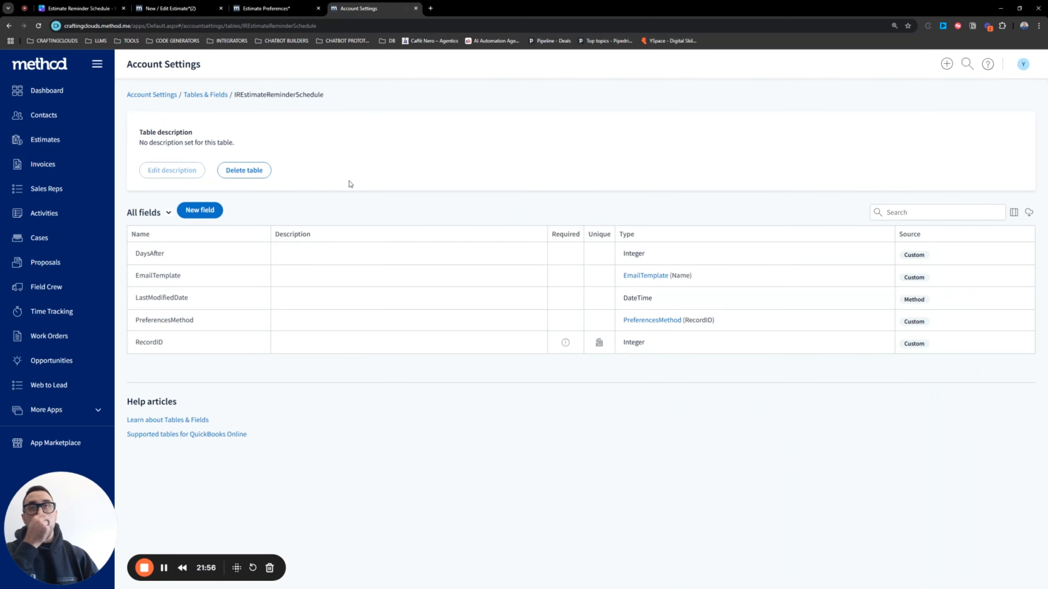
{"action": "left_click", "coordinate": [1023, 65]}
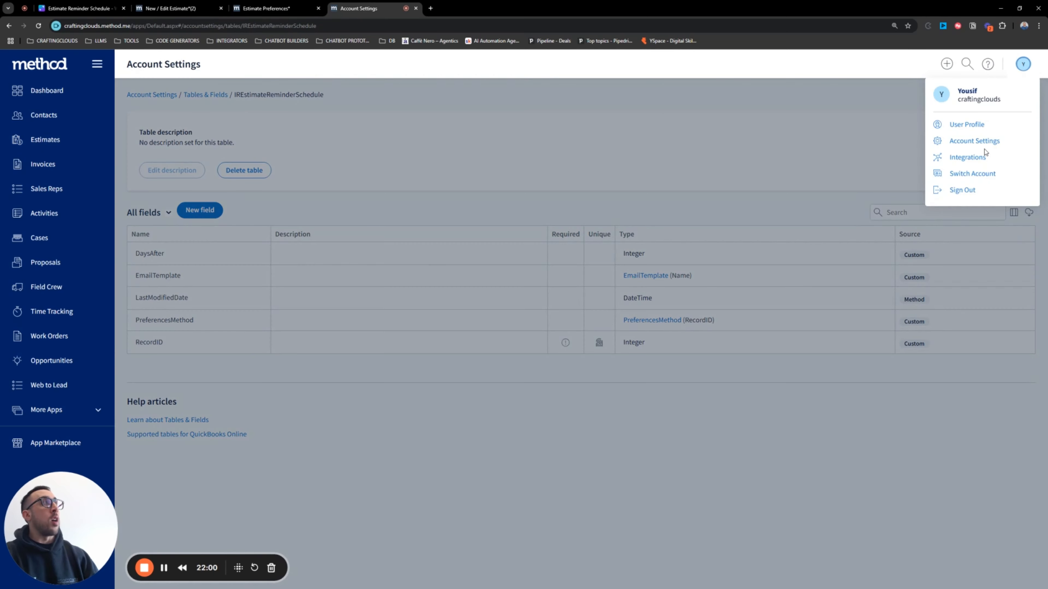
{"action": "left_click", "coordinate": [984, 142]}
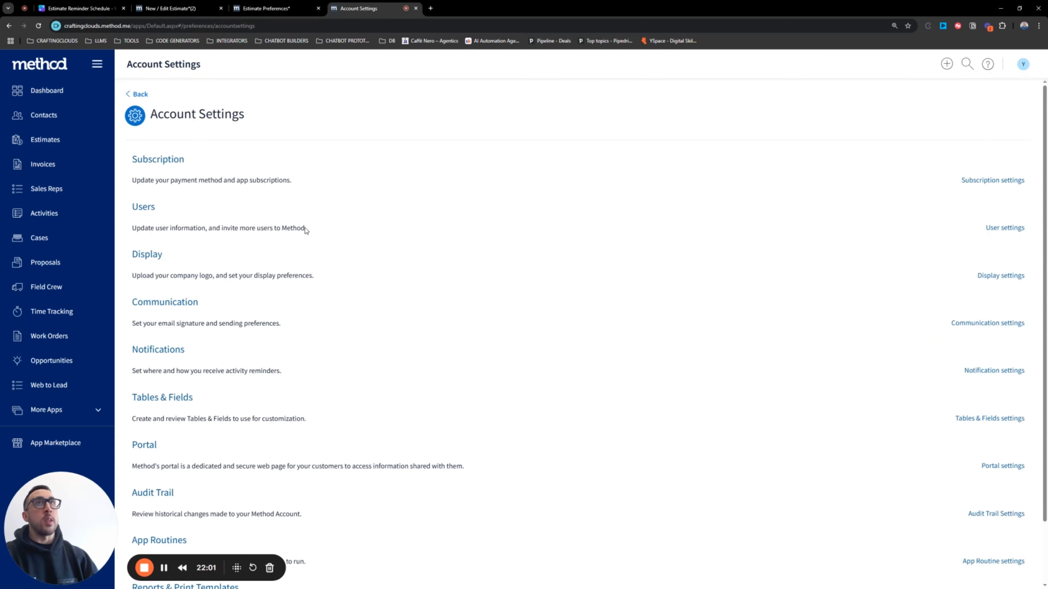
{"action": "left_click", "coordinate": [169, 401]}
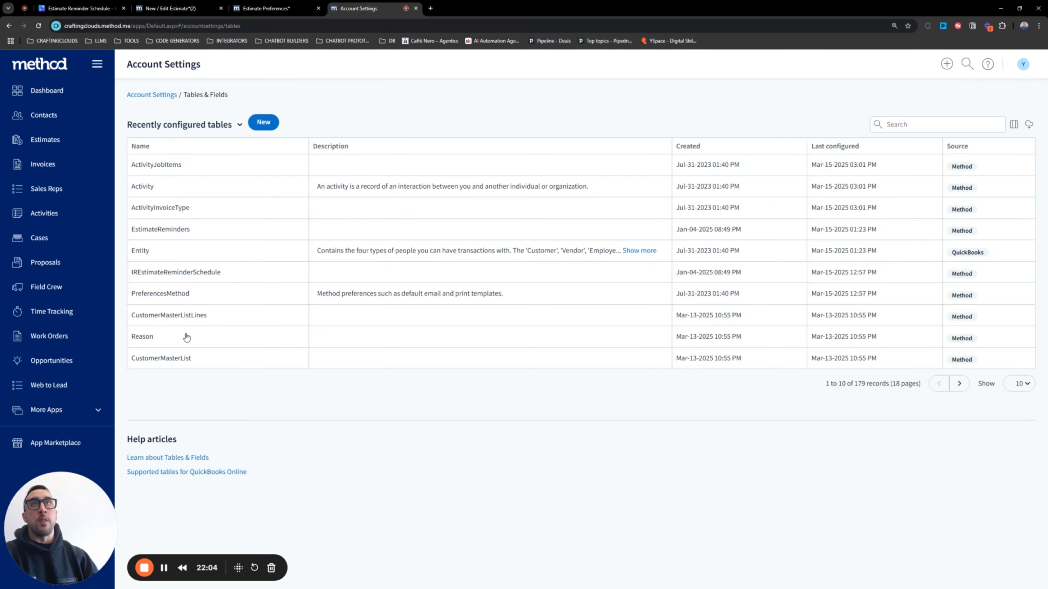
Step: Show the dialog for creating a new table, close it, and review the fields of the EstimateReminders table
{"action": "left_click", "coordinate": [264, 123]}
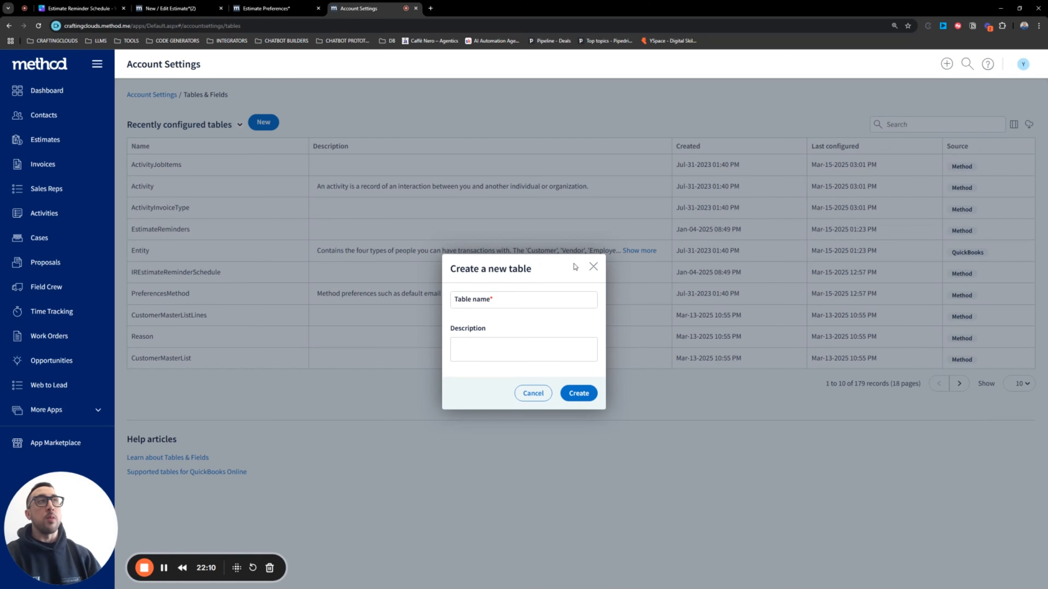
{"action": "left_click", "coordinate": [593, 267]}
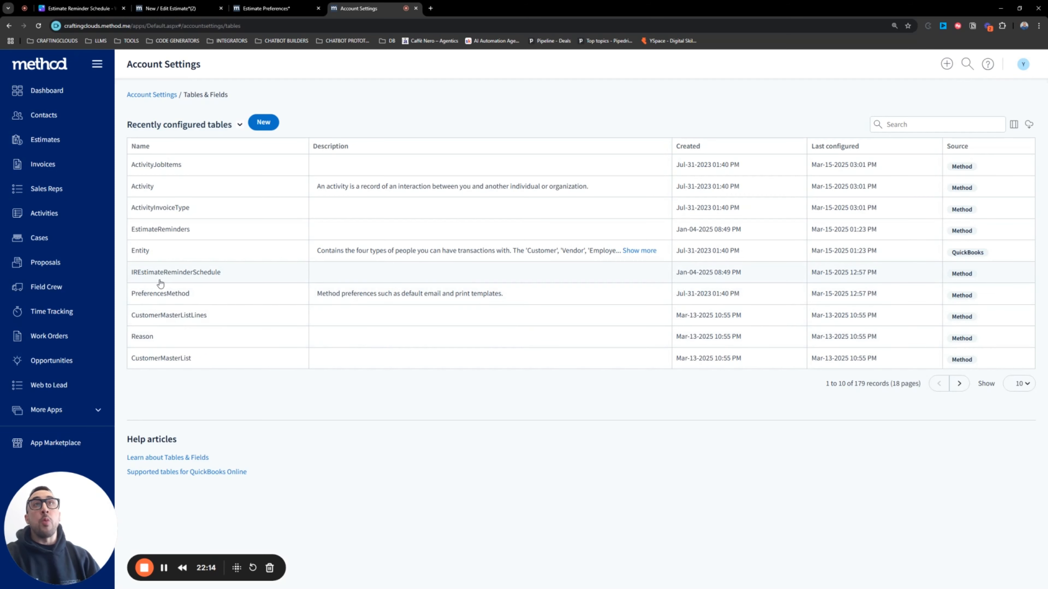
{"action": "left_click", "coordinate": [183, 235]}
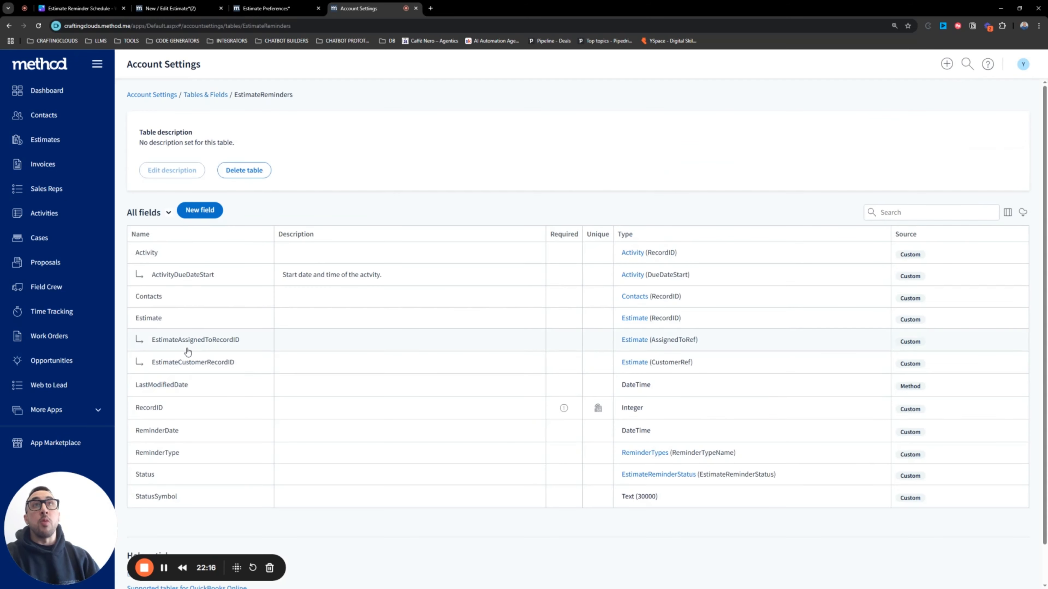
{"action": "scroll", "coordinate": [194, 297], "scroll_direction": "down", "scroll_amount": 1}
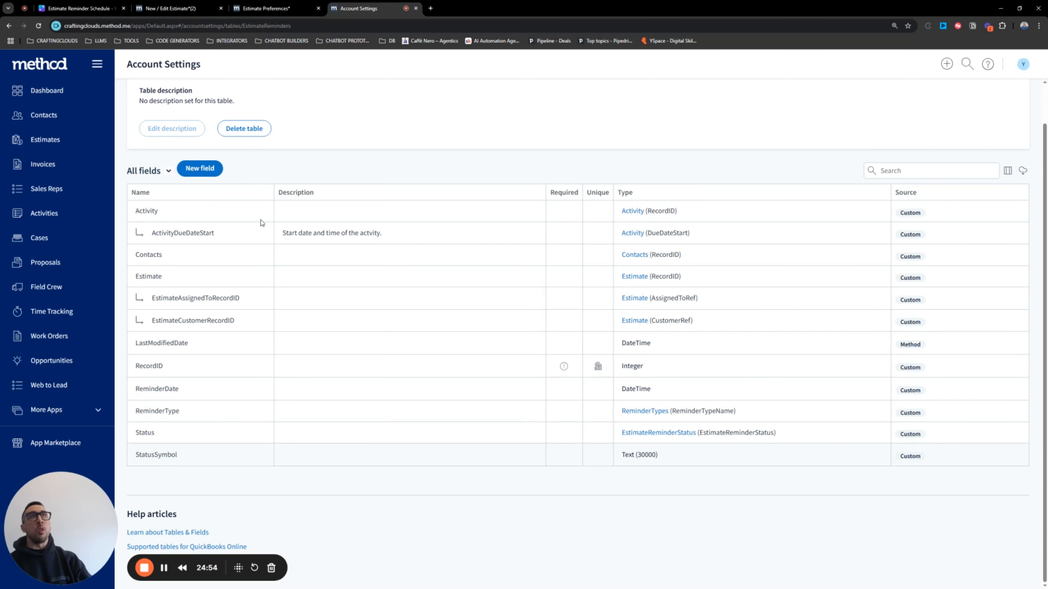
Step: Copy the Floppy Disk emoji from Emojipedia in a new browser tab and return to the EstimateReminders table
{"action": "left_click", "coordinate": [430, 8]}
{"action": "type", "text": "emoji"}
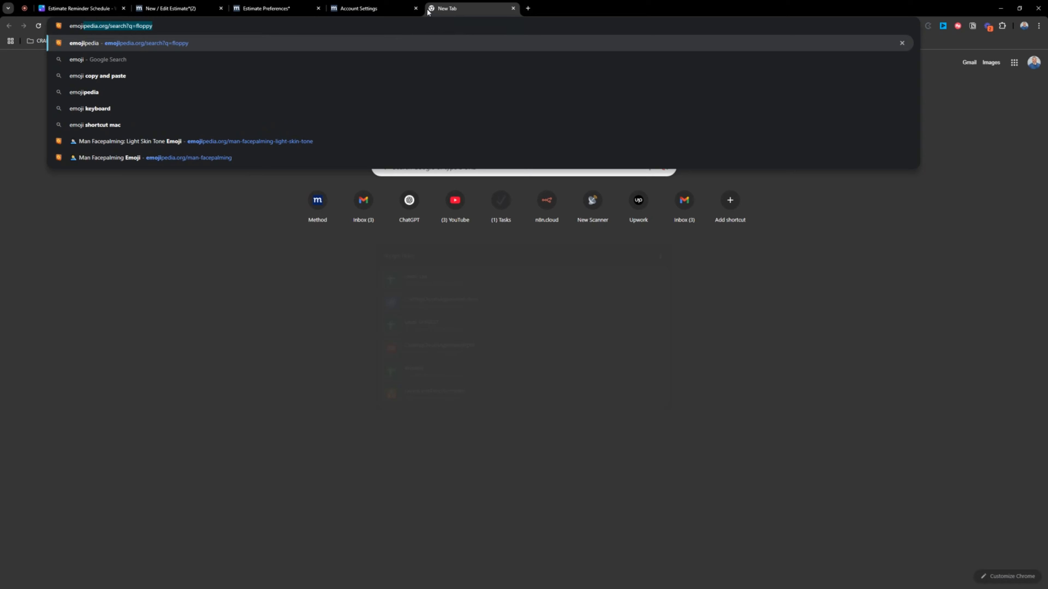
{"action": "key", "text": "Return"}
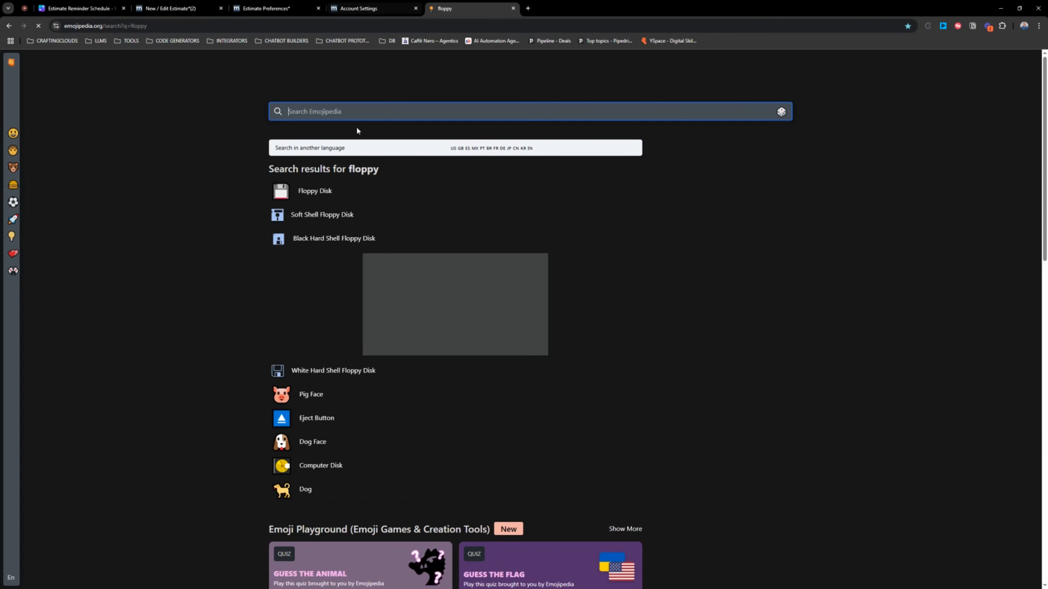
{"action": "left_click", "coordinate": [288, 191]}
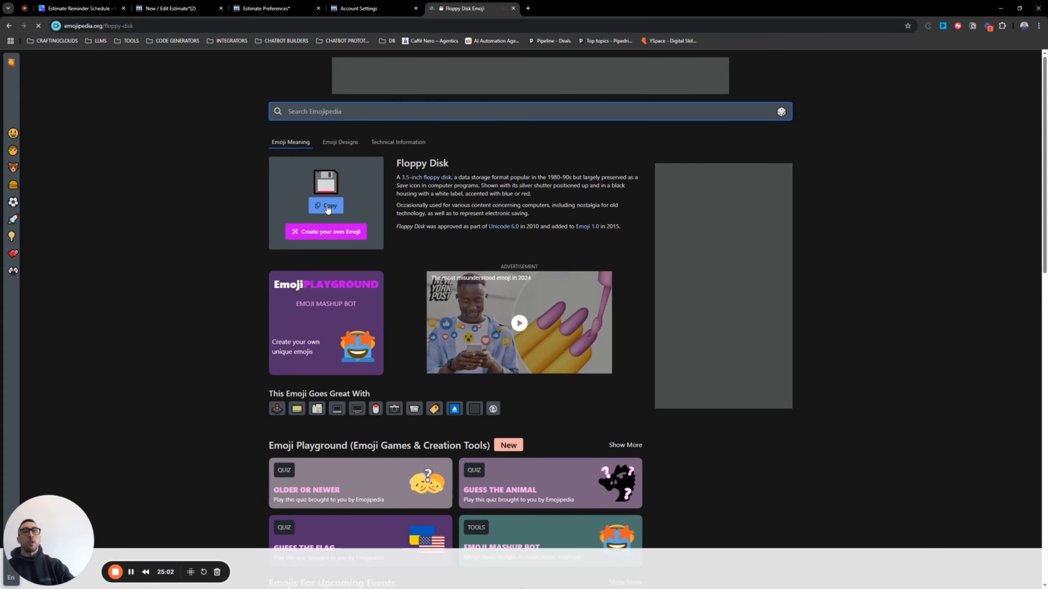
{"action": "left_click", "coordinate": [328, 208]}
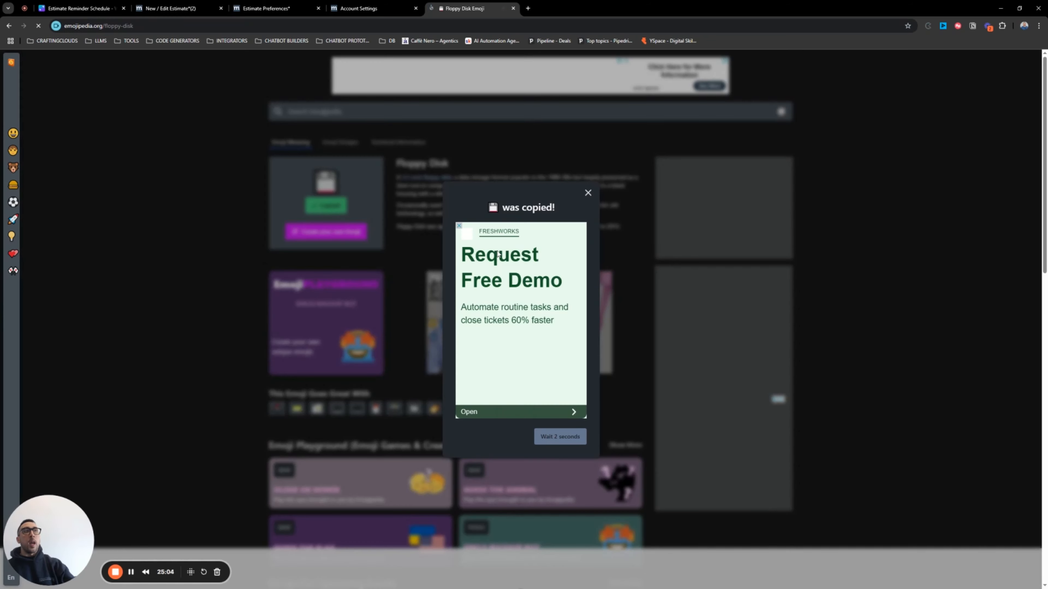
{"action": "left_click", "coordinate": [588, 192]}
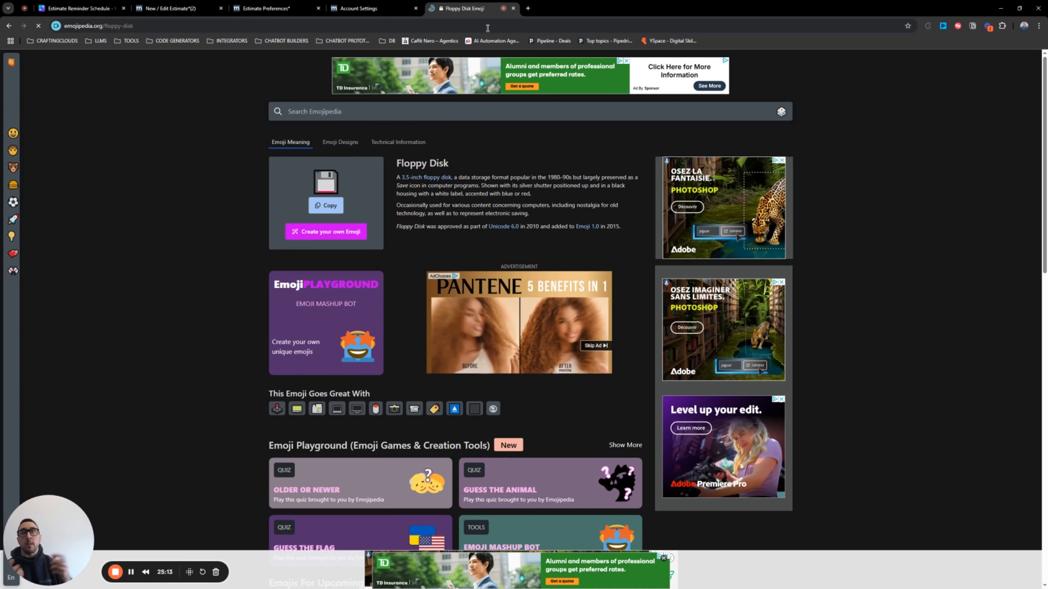
{"action": "left_click", "coordinate": [363, 9]}
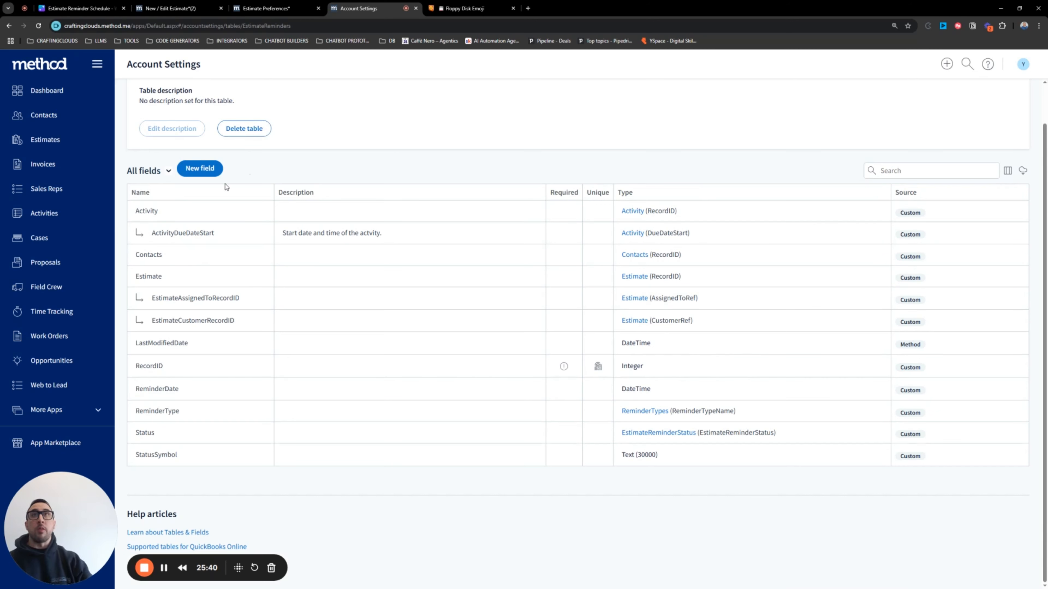
Step: Move the Send Email app from the compact list up into the dashboard's main app tiles and finish customizing the layout
{"action": "left_click", "coordinate": [73, 97]}
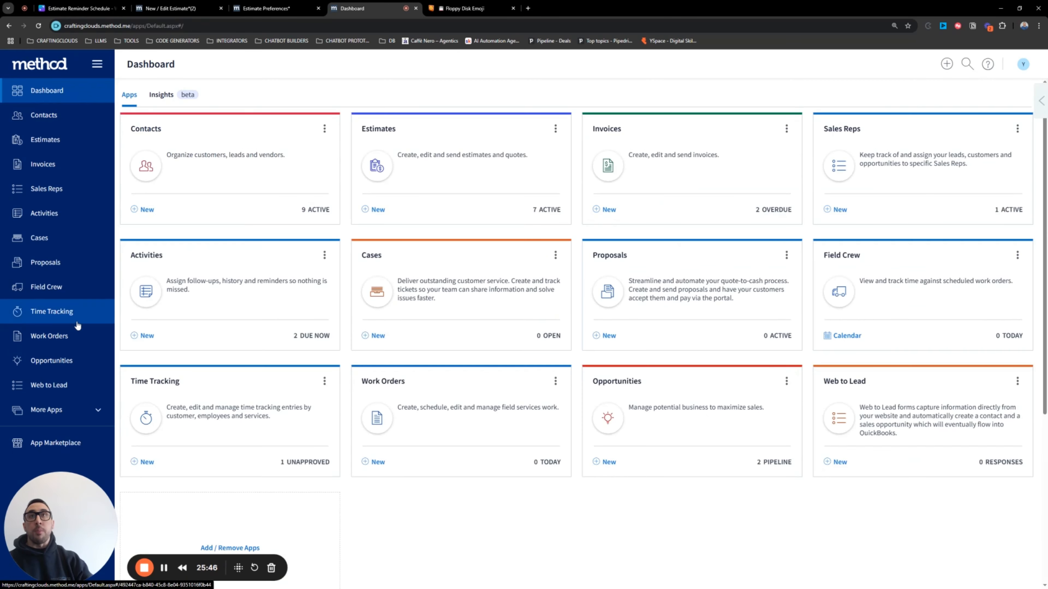
{"action": "scroll", "coordinate": [362, 415], "scroll_direction": "down", "scroll_amount": 5}
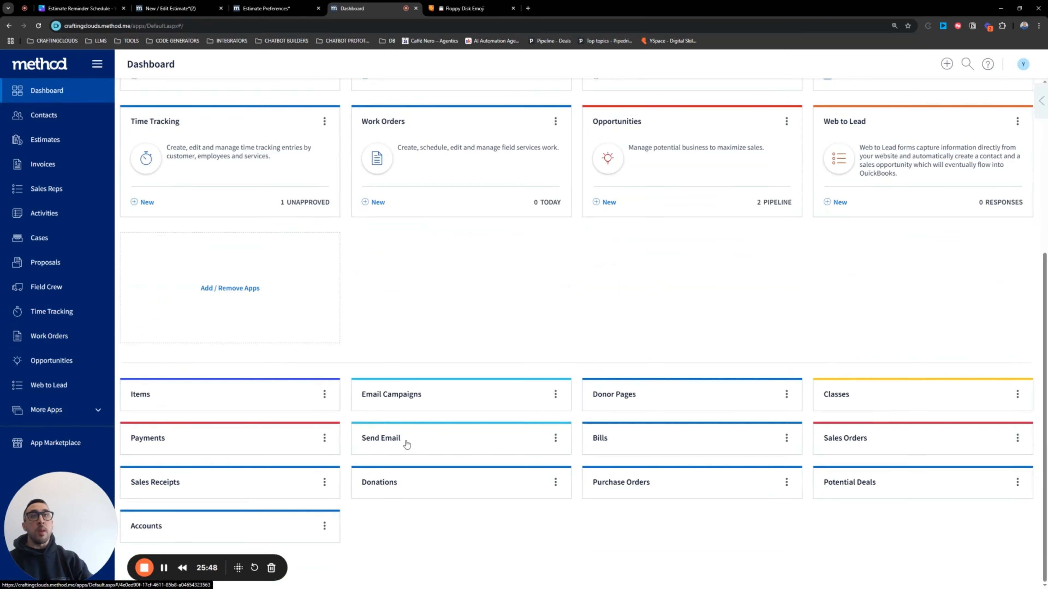
{"action": "left_click", "coordinate": [555, 439]}
{"action": "left_click", "coordinate": [561, 533]}
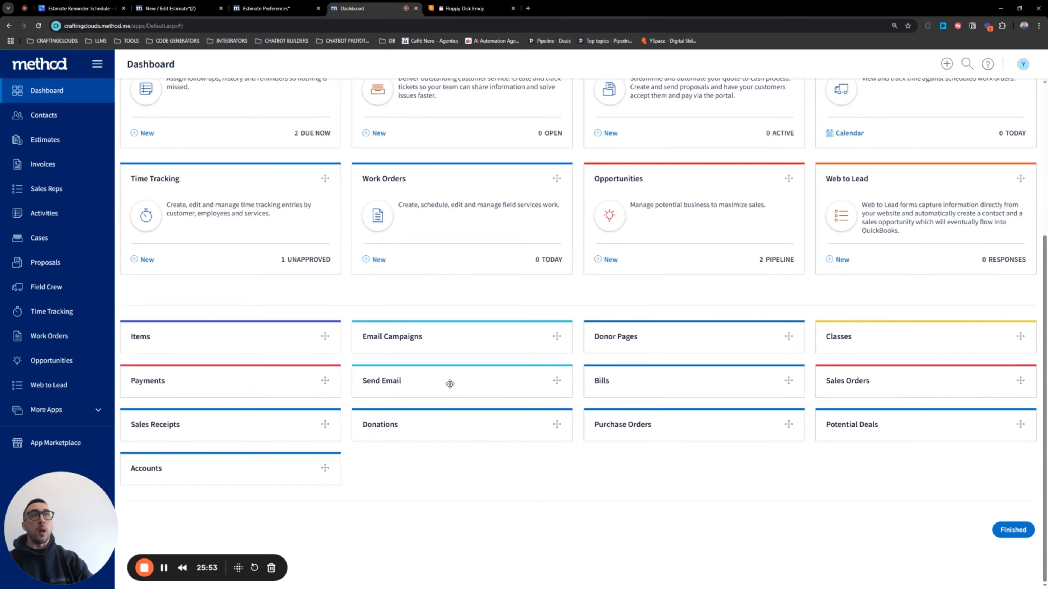
{"action": "left_click_drag", "start_coordinate": [449, 384], "coordinate": [394, 372]}
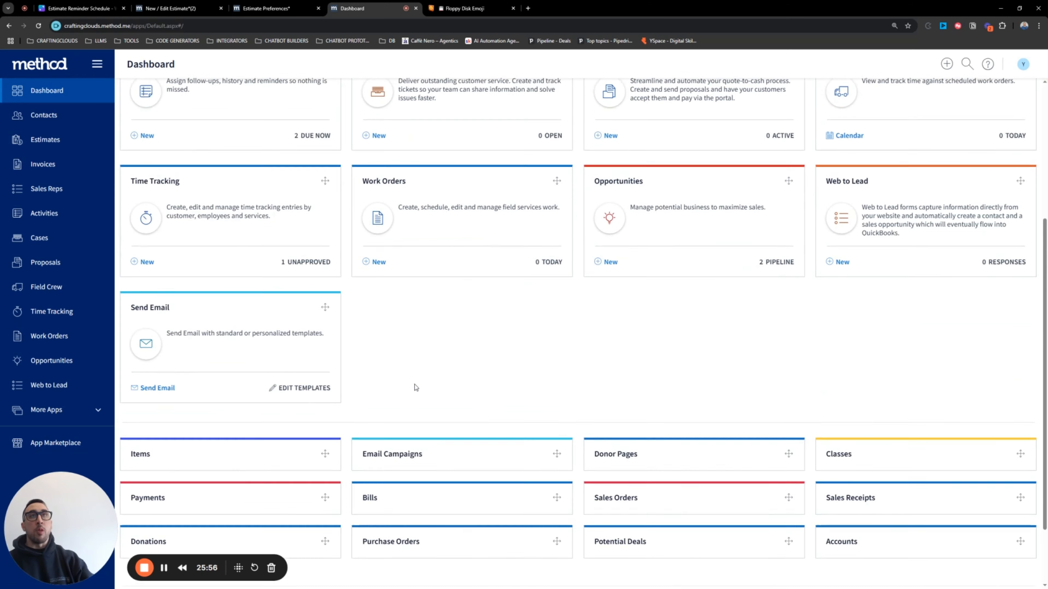
{"action": "scroll", "coordinate": [416, 388], "scroll_direction": "up", "scroll_amount": 2}
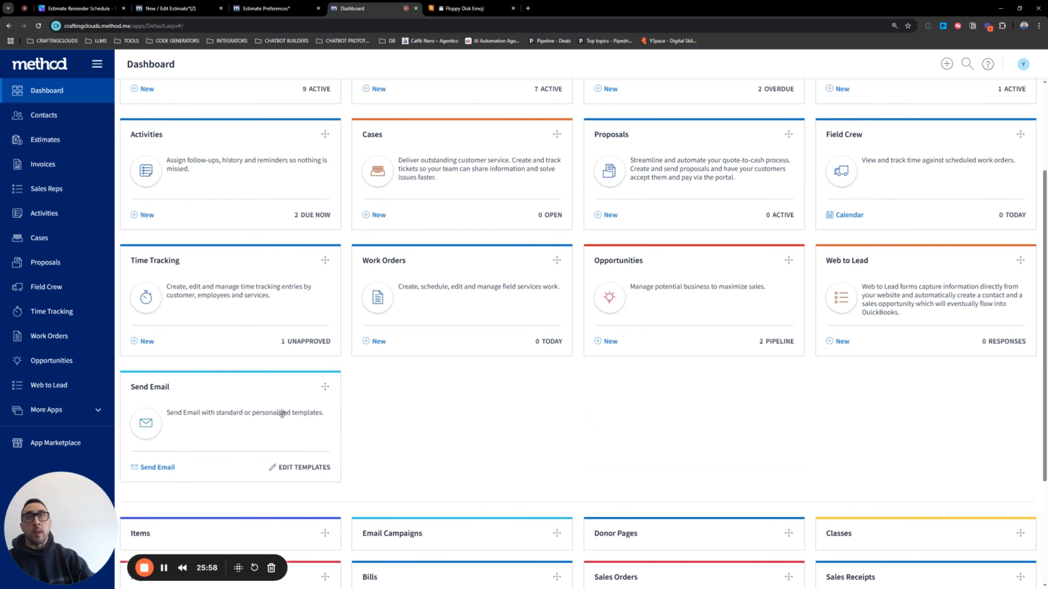
{"action": "scroll", "coordinate": [713, 433], "scroll_direction": "down", "scroll_amount": 1}
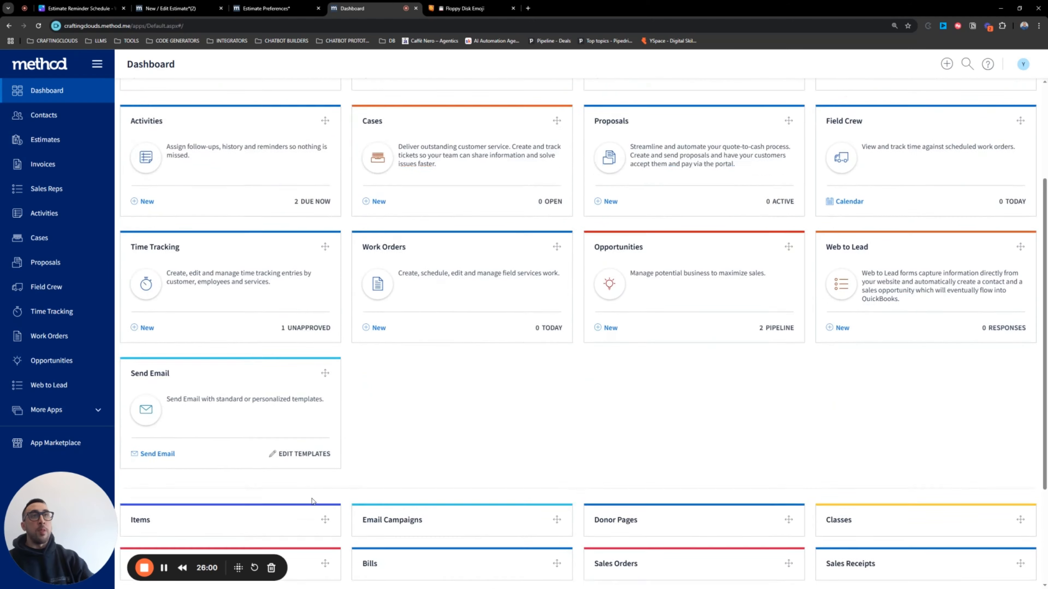
{"action": "scroll", "coordinate": [313, 499], "scroll_direction": "down", "scroll_amount": 1}
{"action": "scroll", "coordinate": [311, 404], "scroll_direction": "up", "scroll_amount": 4}
{"action": "scroll", "coordinate": [583, 358], "scroll_direction": "down", "scroll_amount": 4}
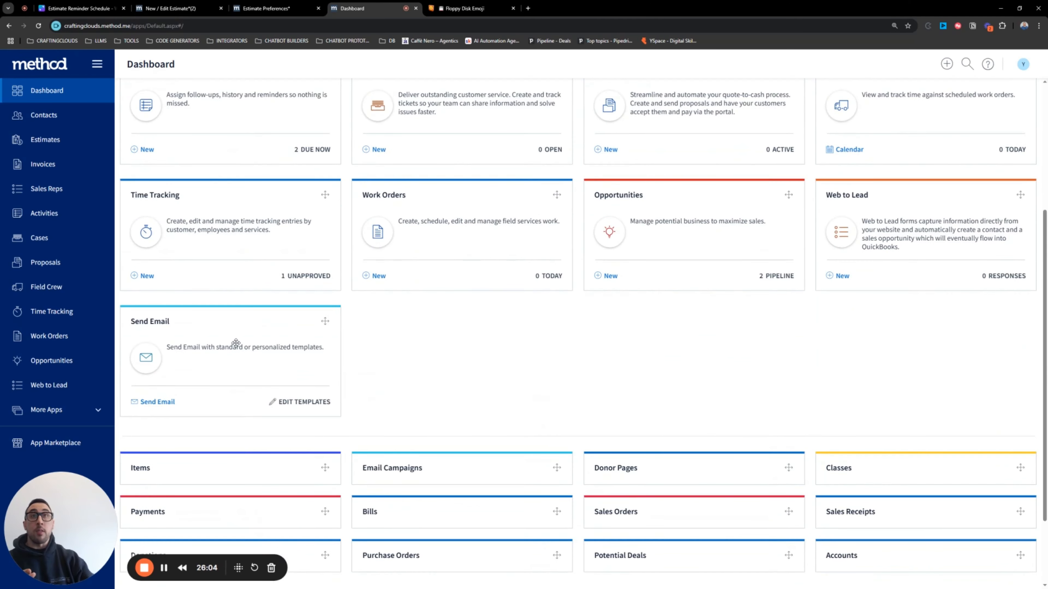
{"action": "scroll", "coordinate": [551, 416], "scroll_direction": "up", "scroll_amount": 4}
{"action": "left_click", "coordinate": [1022, 121]}
Step: Open the email template list from the Send Email app and search it for "reminder"
{"action": "scroll", "coordinate": [340, 429], "scroll_direction": "down", "scroll_amount": 2}
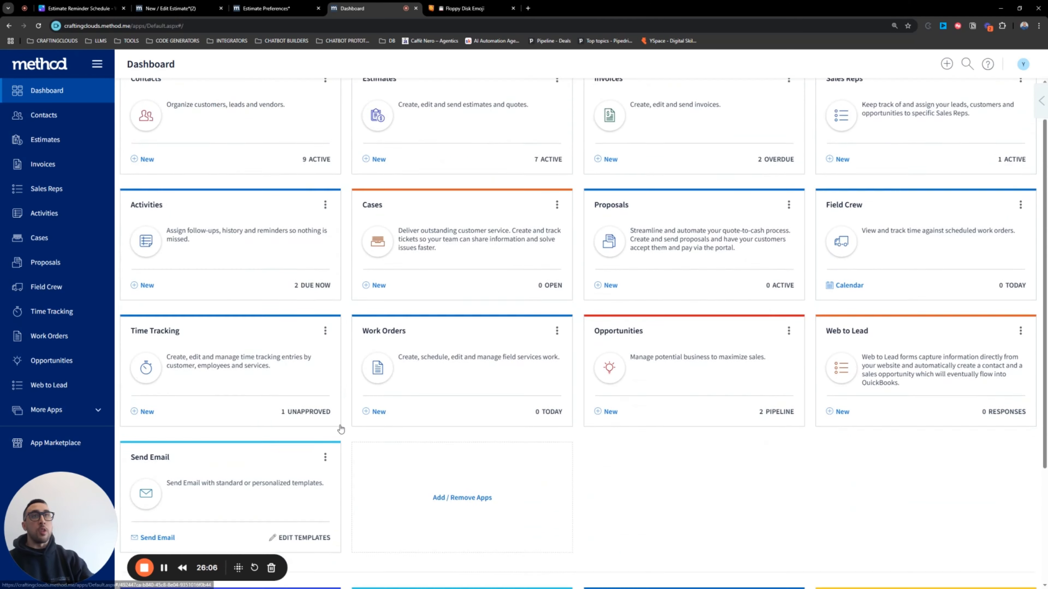
{"action": "scroll", "coordinate": [341, 429], "scroll_direction": "down", "scroll_amount": 3}
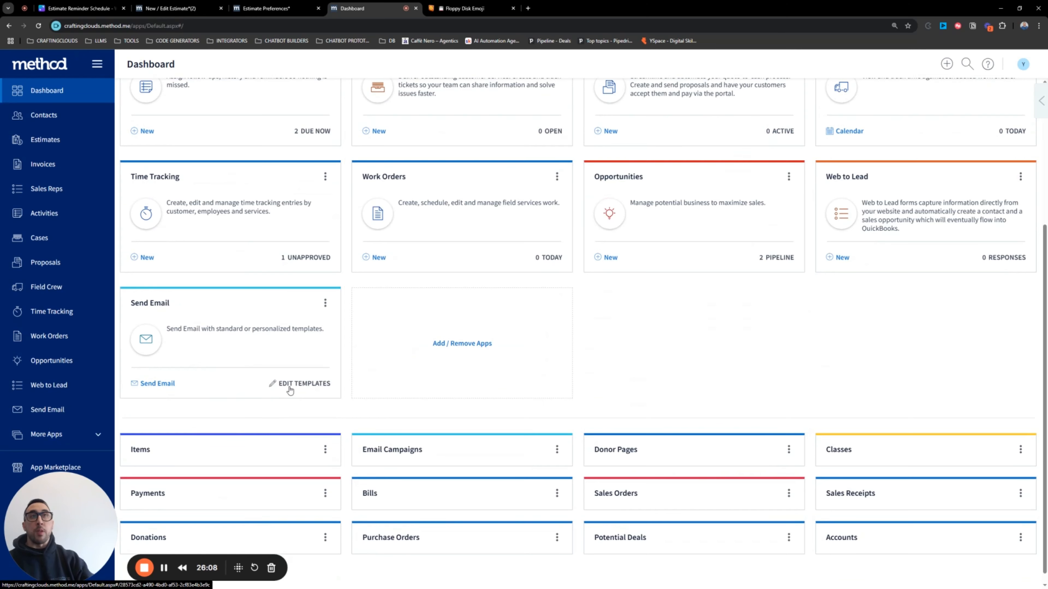
{"action": "left_click", "coordinate": [304, 385]}
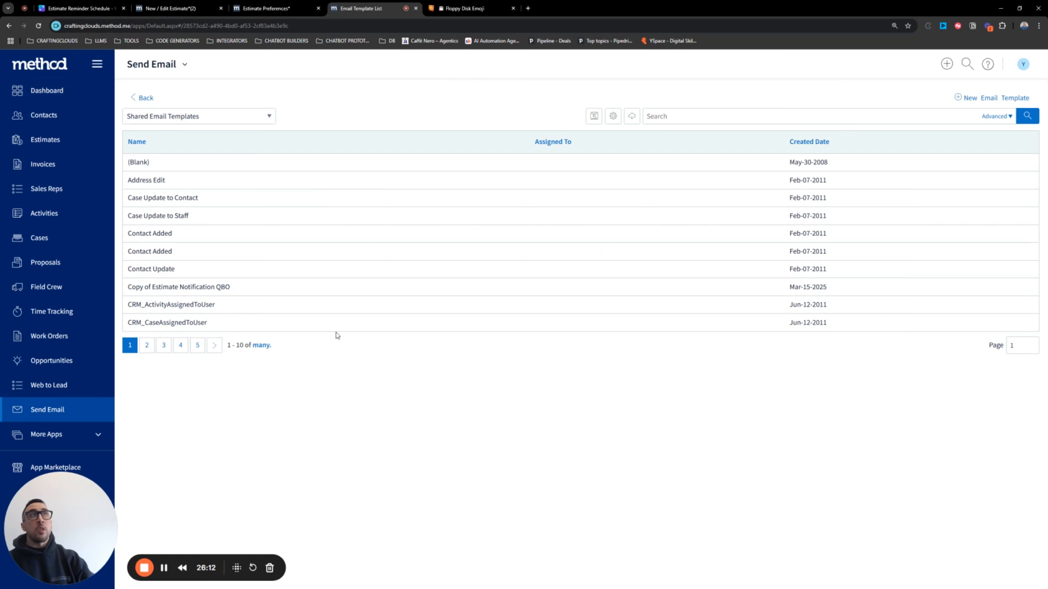
{"action": "left_click", "coordinate": [672, 115]}
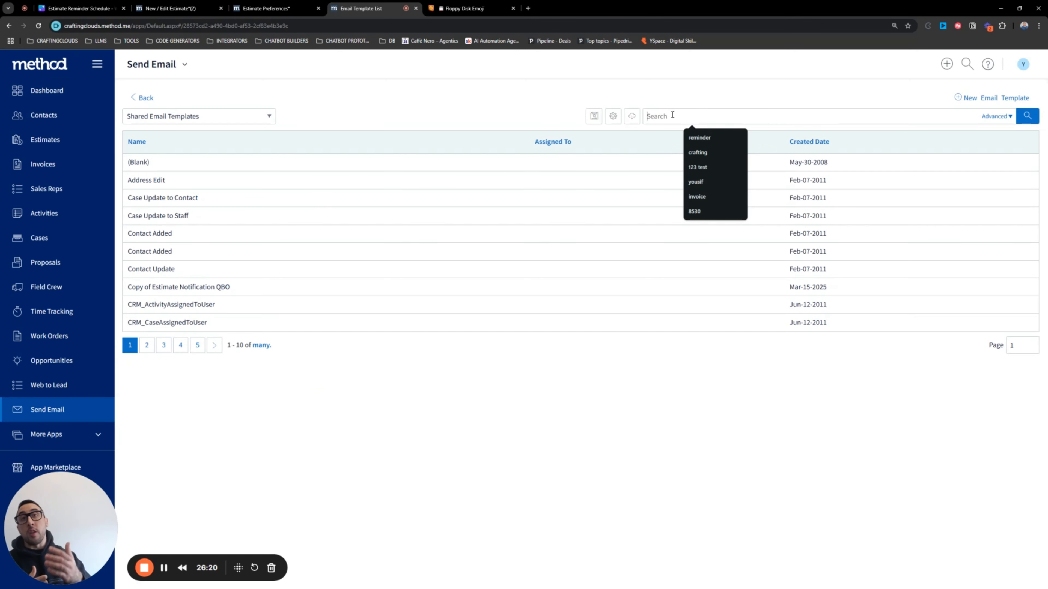
{"action": "type", "text": "remin"}
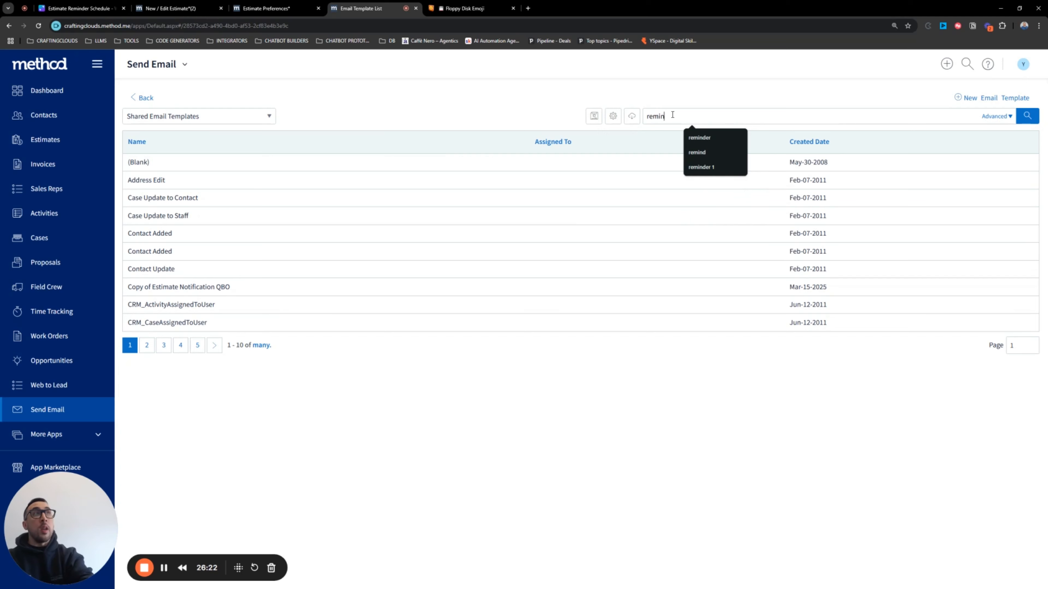
{"action": "type", "text": "der"}
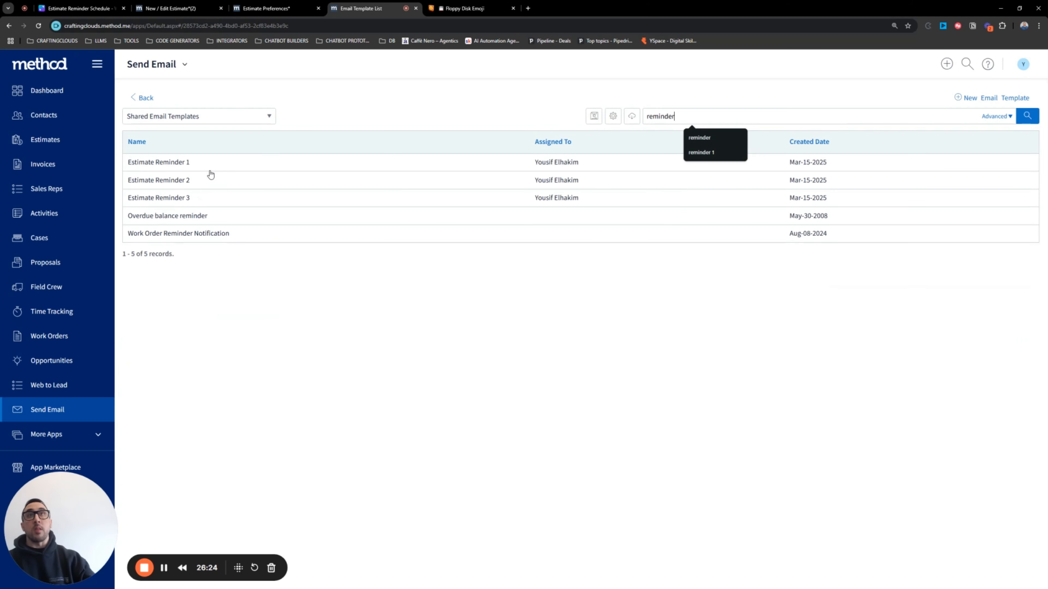
Step: Open the Estimate Reminder 1 email template and review its name, subject and body
{"action": "left_click", "coordinate": [172, 163]}
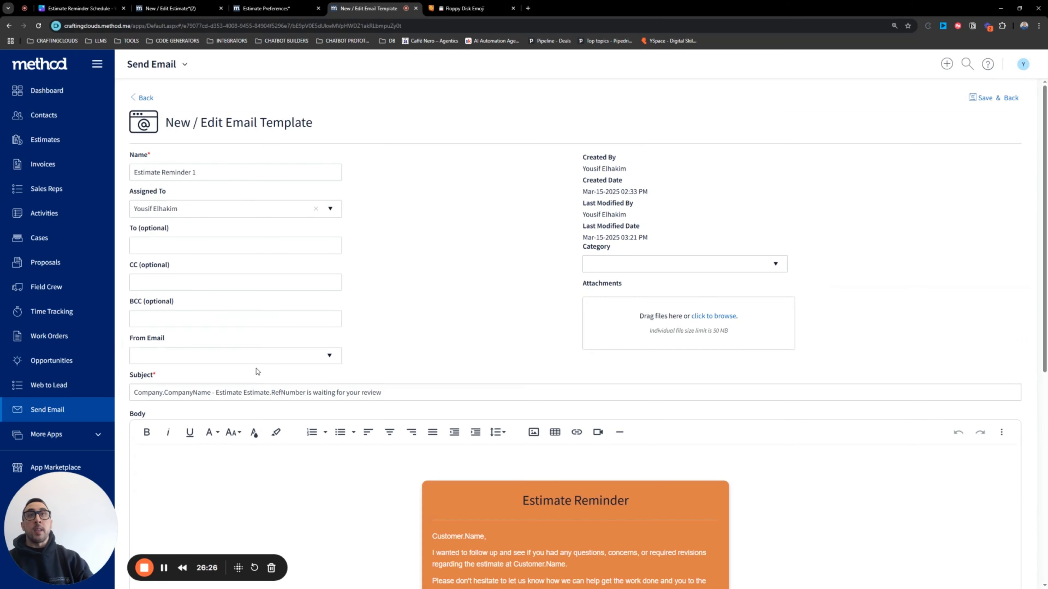
{"action": "scroll", "coordinate": [204, 183], "scroll_direction": "down", "scroll_amount": 3}
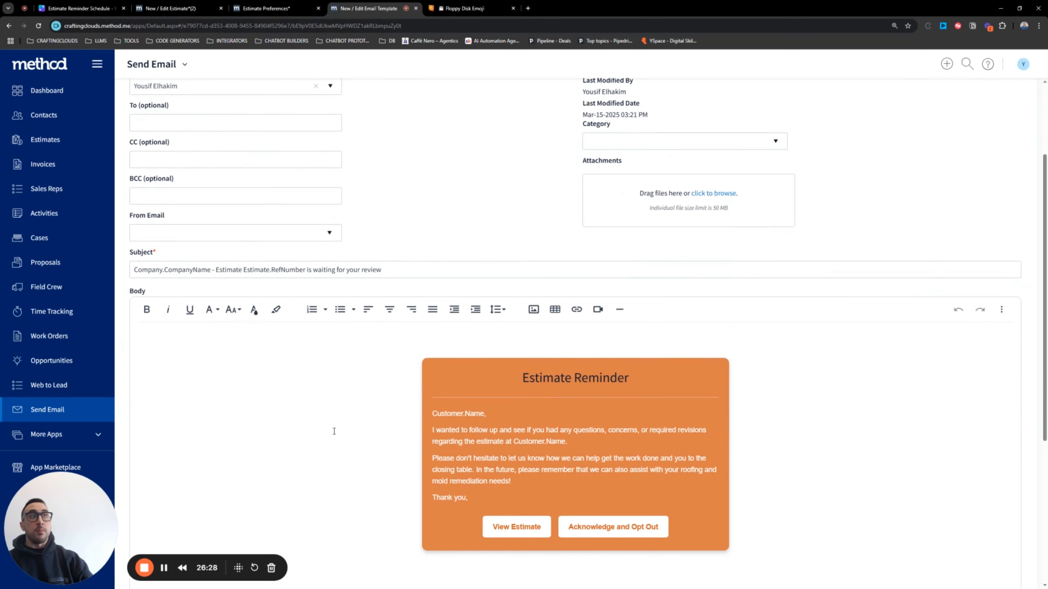
{"action": "scroll", "coordinate": [533, 438], "scroll_direction": "down", "scroll_amount": 3}
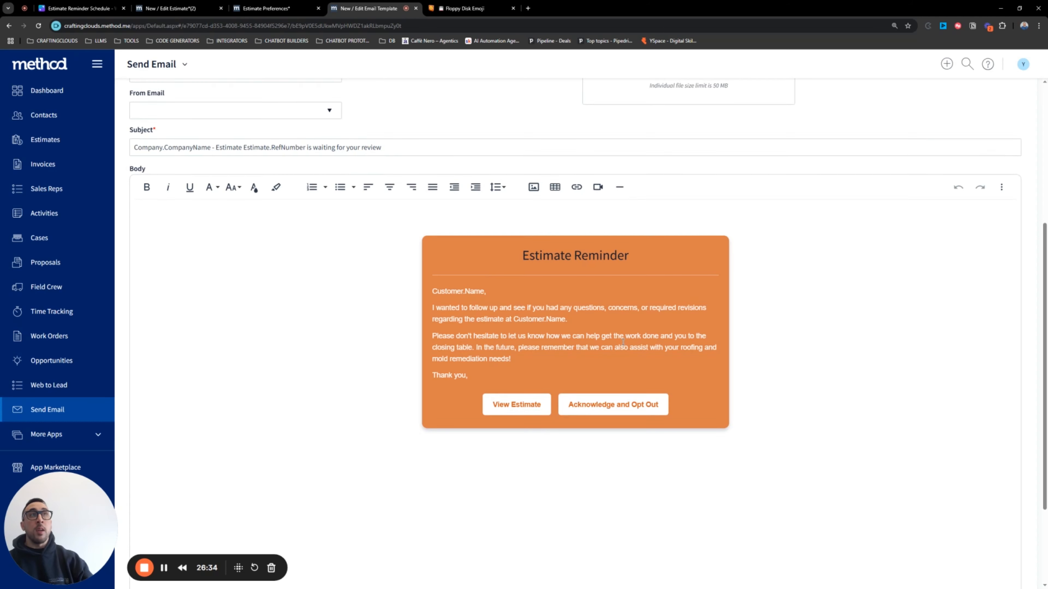
{"action": "scroll", "coordinate": [622, 330], "scroll_direction": "up", "scroll_amount": 3}
{"action": "scroll", "coordinate": [356, 351], "scroll_direction": "up", "scroll_amount": 3}
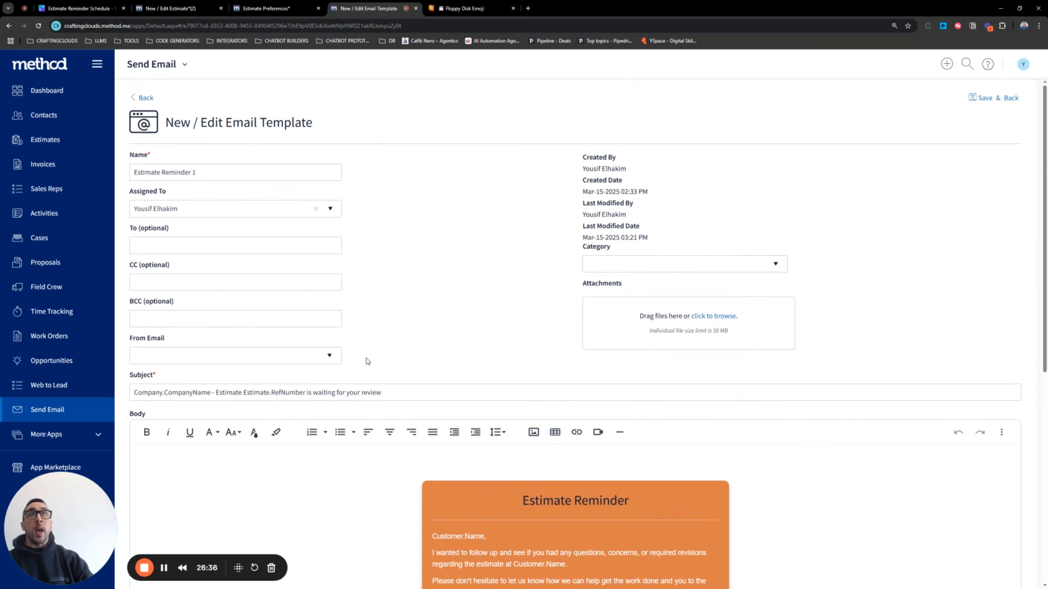
{"action": "left_click_drag", "start_coordinate": [197, 173], "coordinate": [124, 176]}
{"action": "scroll", "coordinate": [556, 372], "scroll_direction": "down", "scroll_amount": 4}
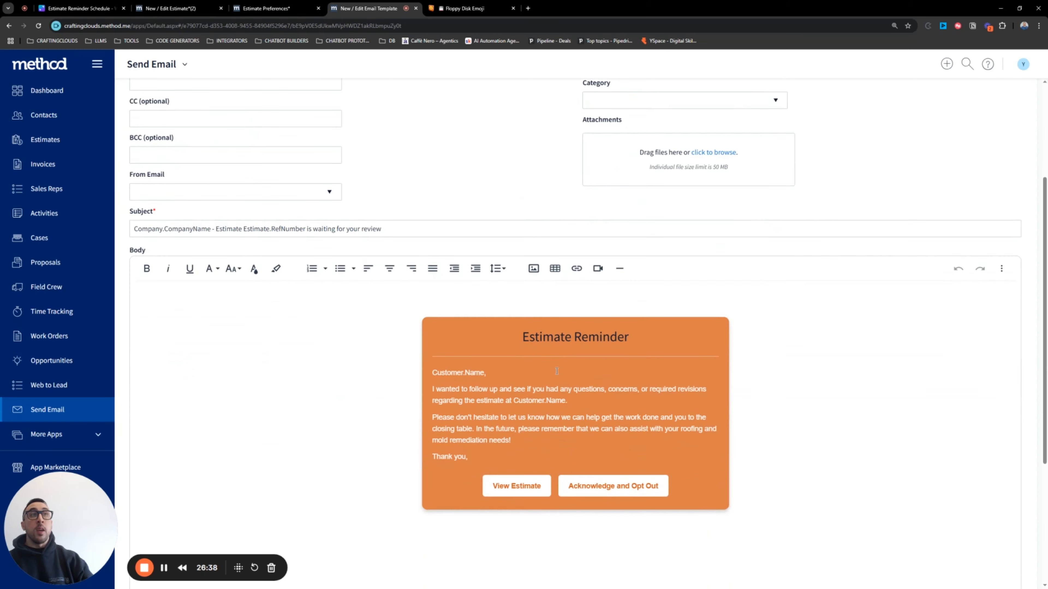
{"action": "scroll", "coordinate": [502, 416], "scroll_direction": "up", "scroll_amount": 4}
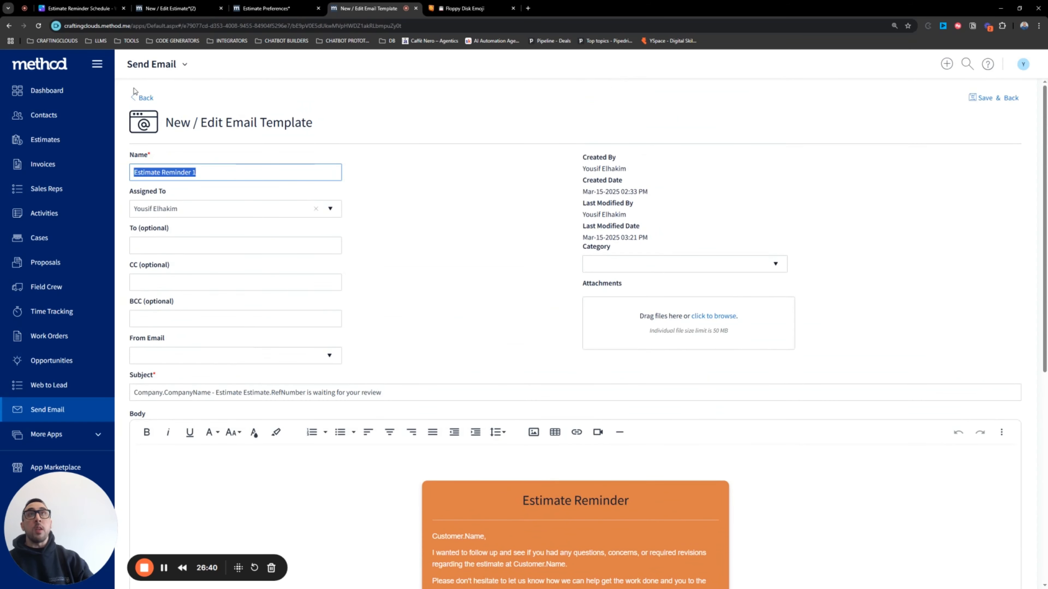
Step: Open the Estimate Reminder 2 email template and examine its body message and the View Estimate button's link
{"action": "left_click", "coordinate": [143, 99]}
{"action": "left_click", "coordinate": [191, 180]}
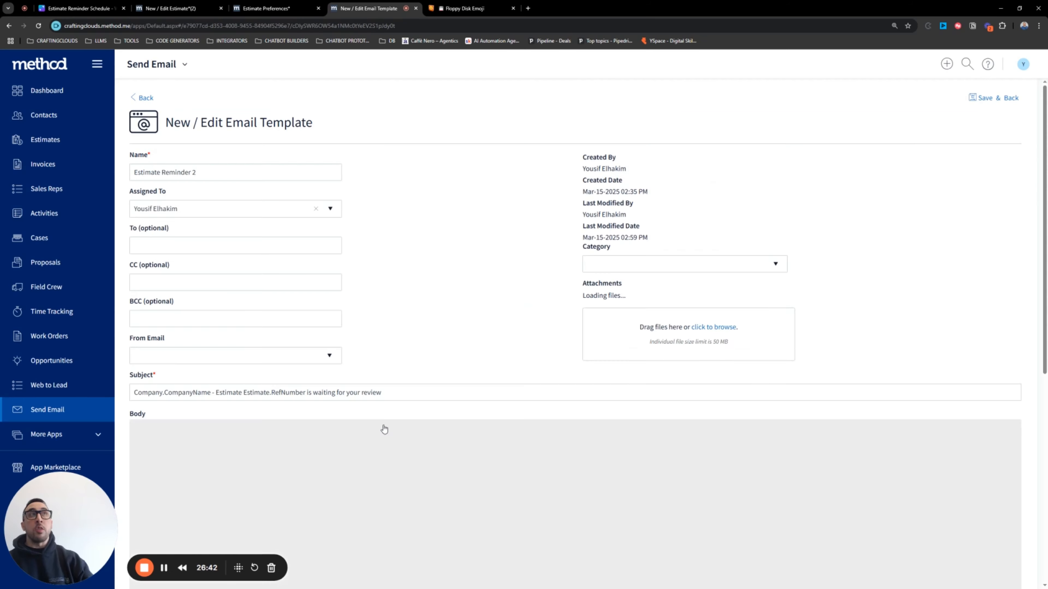
{"action": "scroll", "coordinate": [381, 428], "scroll_direction": "down", "scroll_amount": 3}
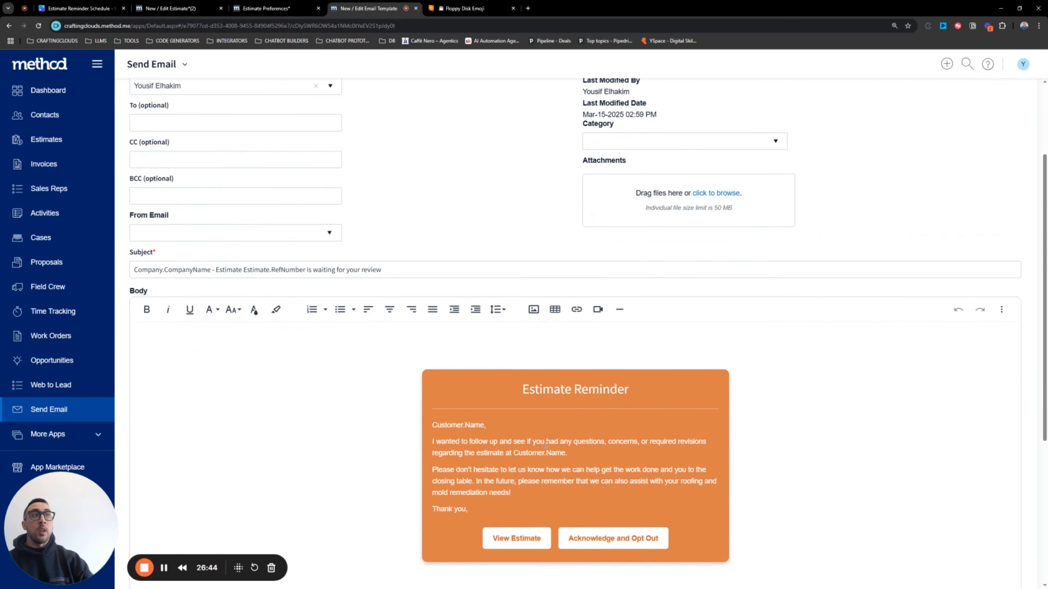
{"action": "left_click_drag", "start_coordinate": [432, 426], "coordinate": [697, 540]}
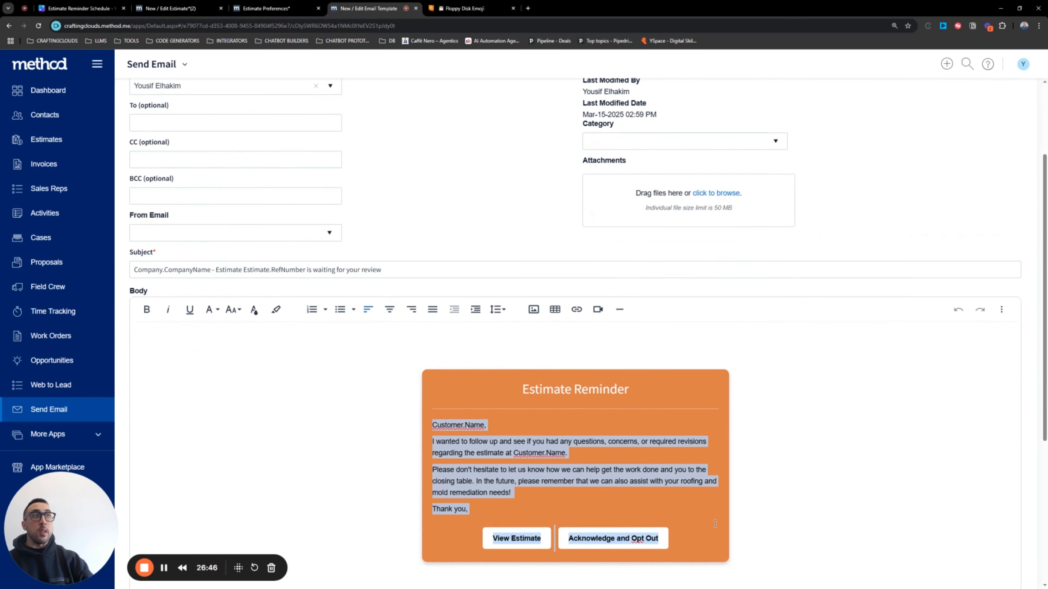
{"action": "scroll", "coordinate": [744, 517], "scroll_direction": "down", "scroll_amount": 2}
{"action": "left_click", "coordinate": [747, 515]}
{"action": "left_click", "coordinate": [520, 459]}
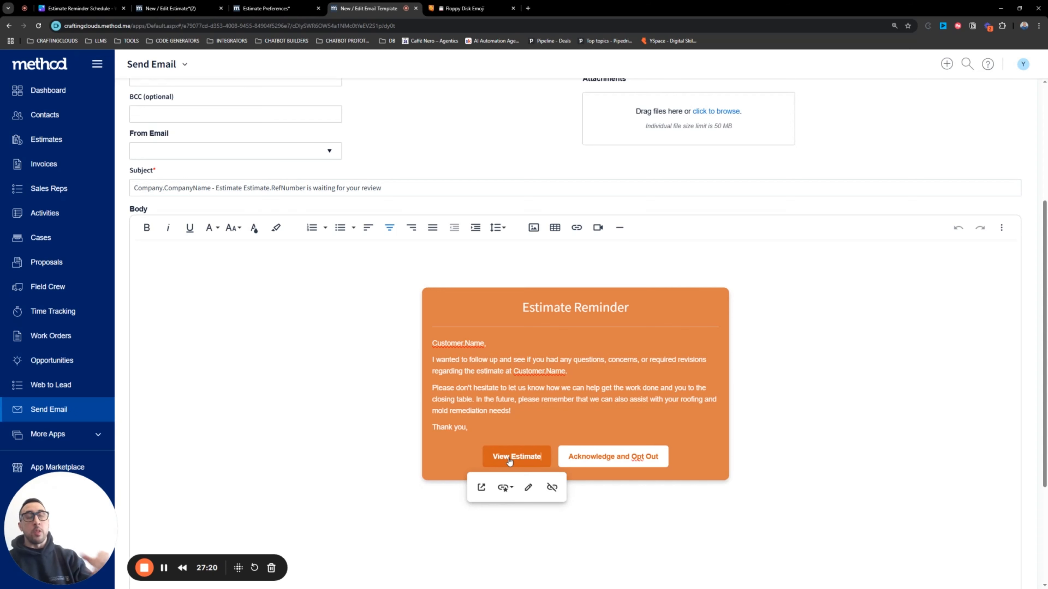
Step: Review the Estimate Reminder 2 template's header fields, subject line and reminder card from heading to sign-off
{"action": "scroll", "coordinate": [325, 420], "scroll_direction": "up", "scroll_amount": 3}
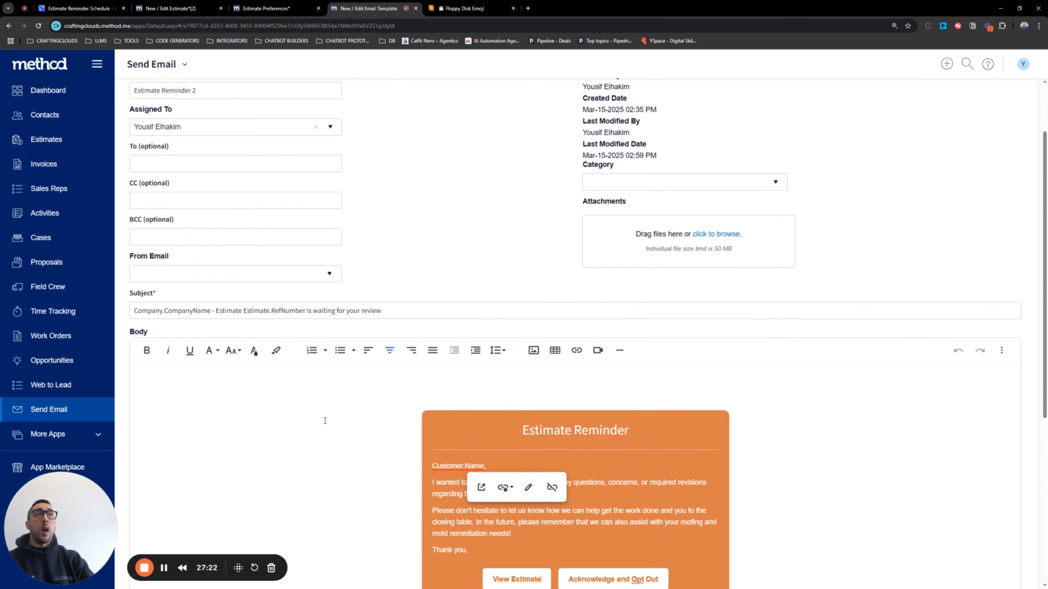
{"action": "scroll", "coordinate": [325, 420], "scroll_direction": "down", "scroll_amount": 3}
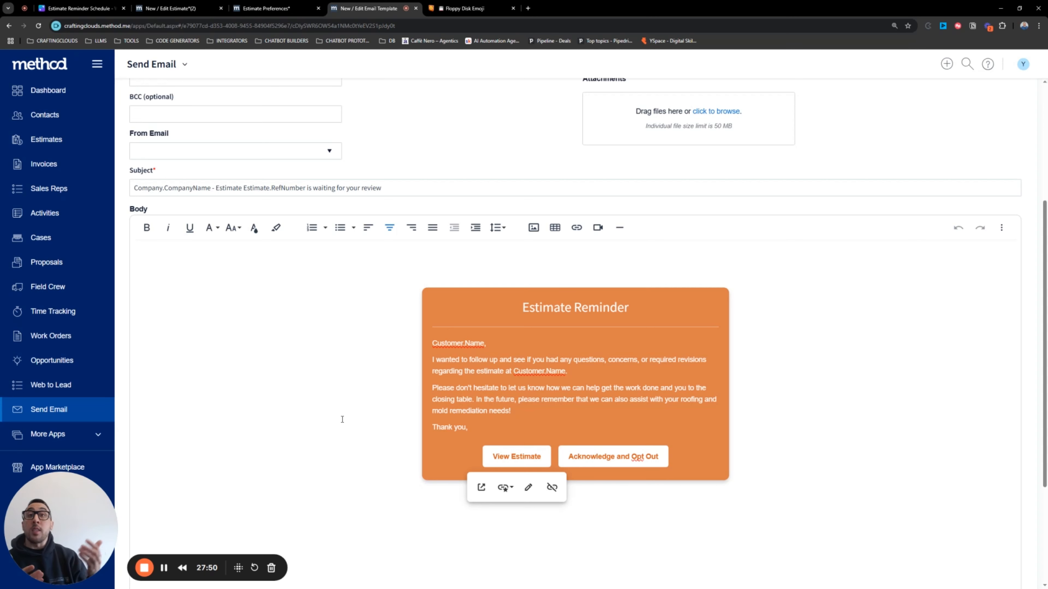
{"action": "scroll", "coordinate": [370, 322], "scroll_direction": "up", "scroll_amount": 1}
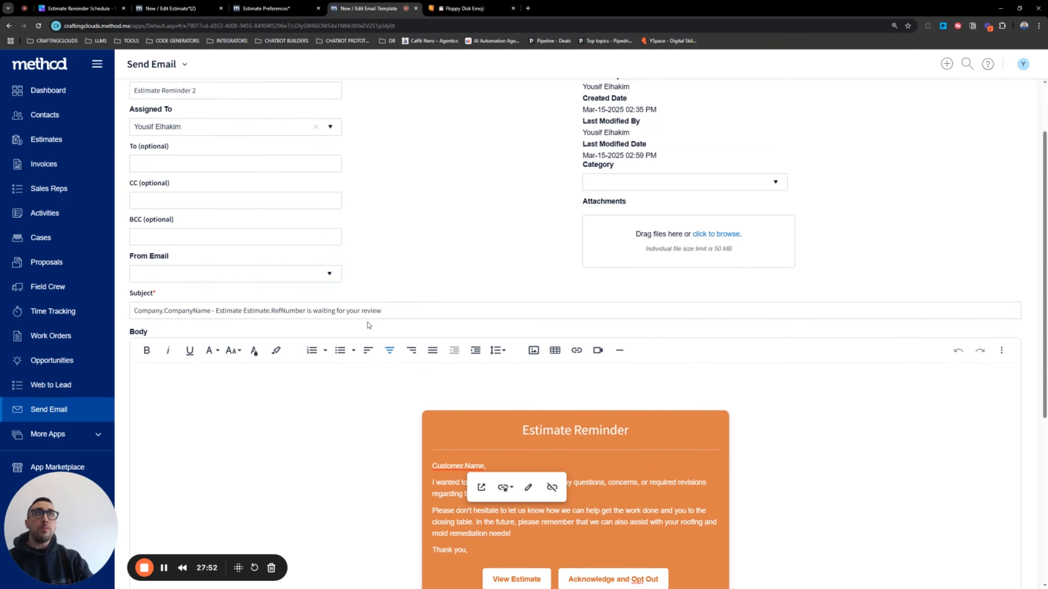
{"action": "scroll", "coordinate": [590, 450], "scroll_direction": "down", "scroll_amount": 1}
{"action": "left_click_drag", "start_coordinate": [522, 307], "coordinate": [693, 428]}
{"action": "left_click", "coordinate": [666, 427]}
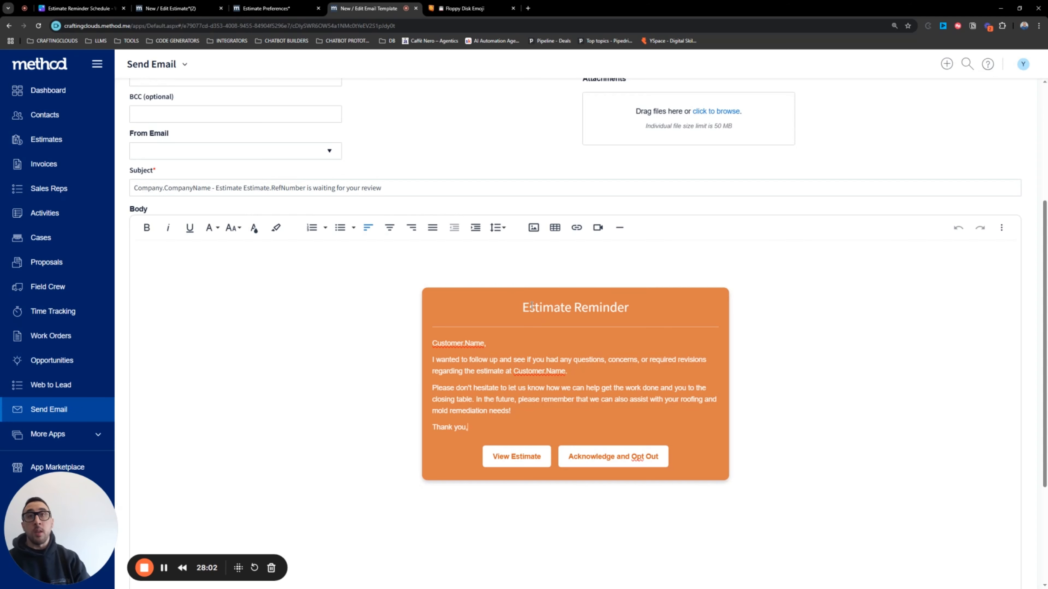
{"action": "scroll", "coordinate": [532, 305], "scroll_direction": "up", "scroll_amount": 1}
{"action": "scroll", "coordinate": [552, 339], "scroll_direction": "down", "scroll_amount": 3}
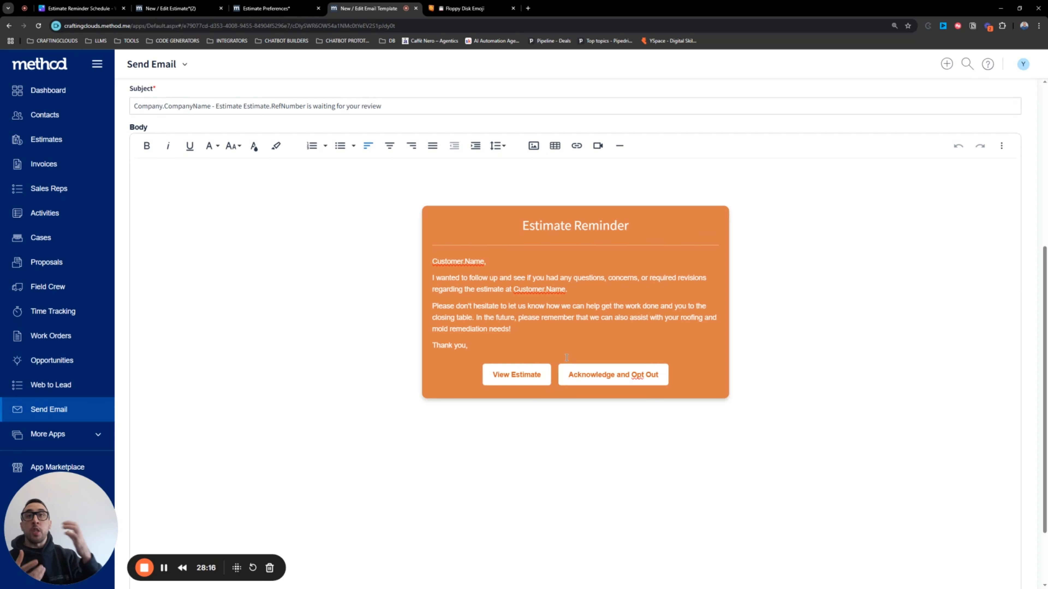
Step: Show the HTML source of the template's body, examine its styles and markup, and return to the formatted view
{"action": "left_click", "coordinate": [1001, 145]}
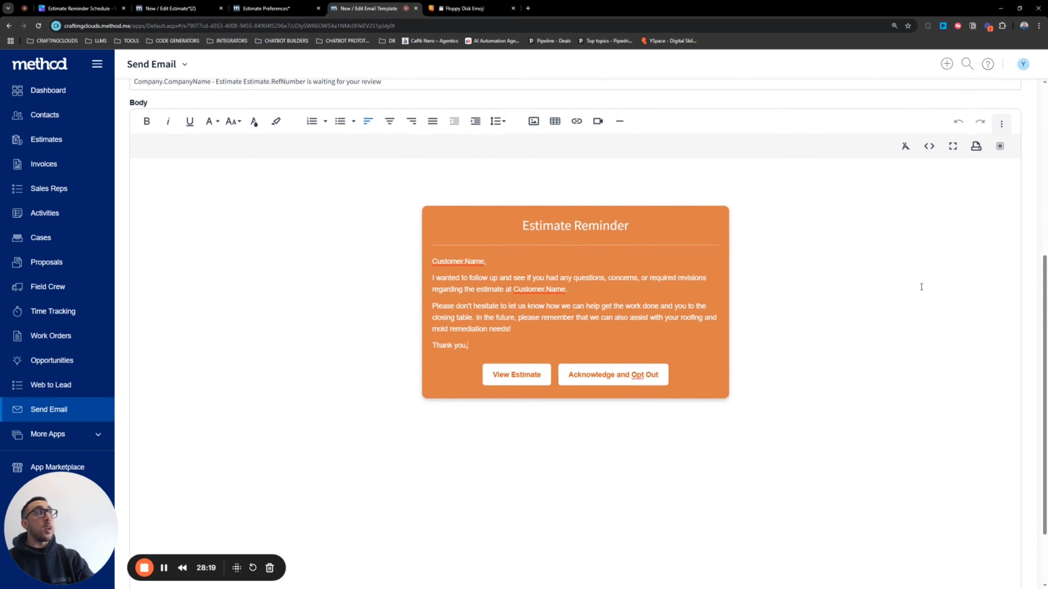
{"action": "left_click", "coordinate": [929, 147]}
{"action": "left_click", "coordinate": [521, 236]}
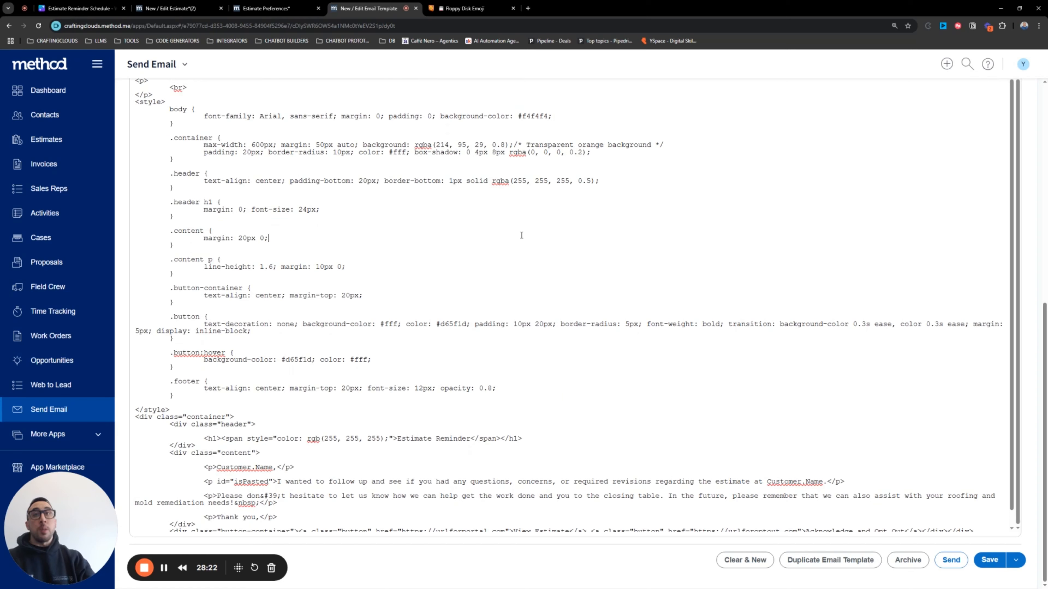
{"action": "key", "text": "ctrl+a"}
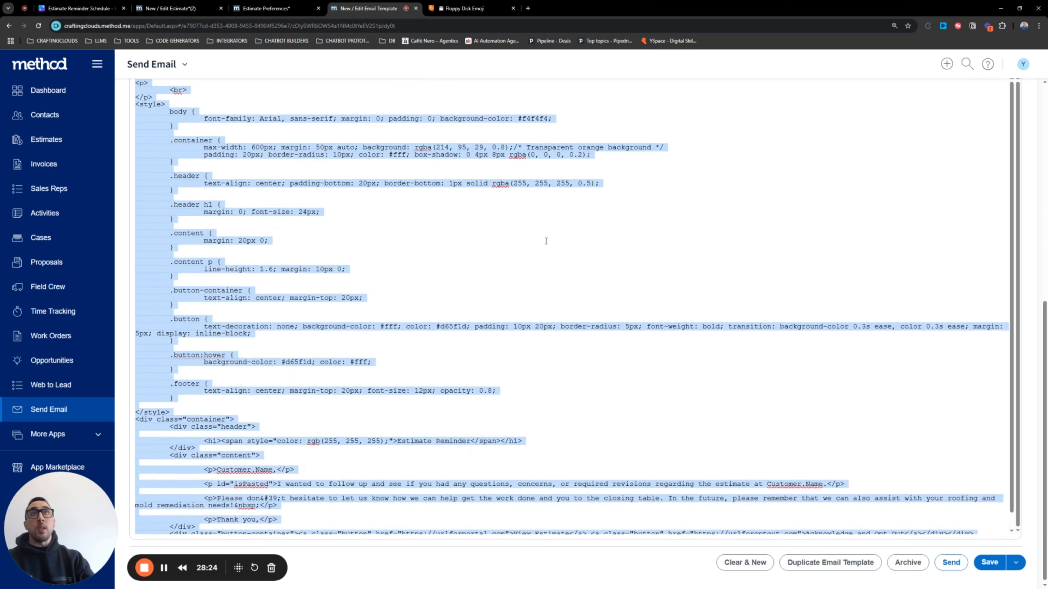
{"action": "scroll", "coordinate": [536, 244], "scroll_direction": "up", "scroll_amount": 5}
{"action": "scroll", "coordinate": [547, 248], "scroll_direction": "down", "scroll_amount": 2}
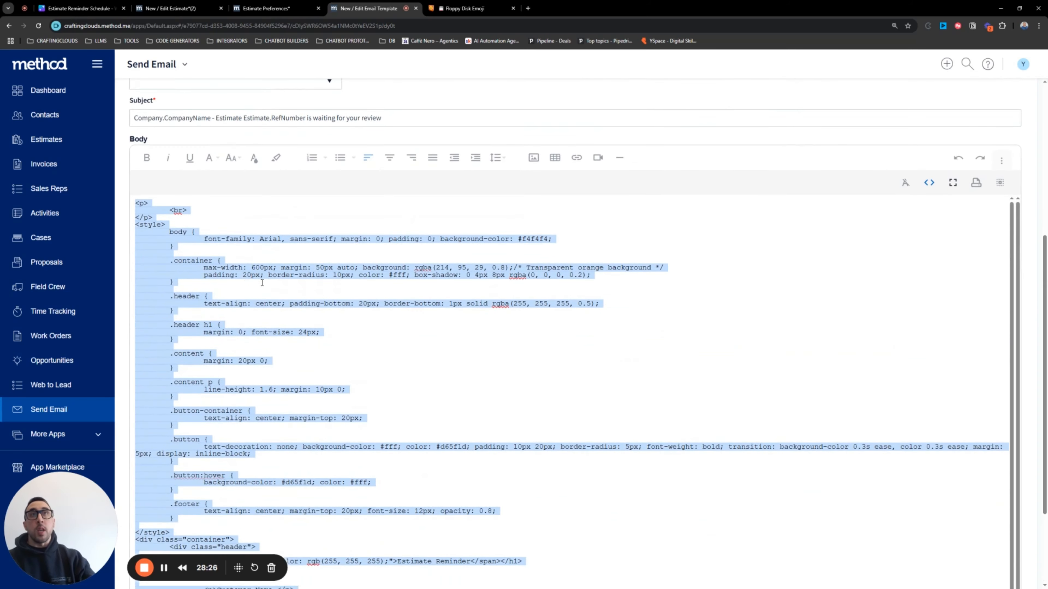
{"action": "left_click", "coordinate": [316, 286]}
{"action": "scroll", "coordinate": [707, 355], "scroll_direction": "down", "scroll_amount": 1}
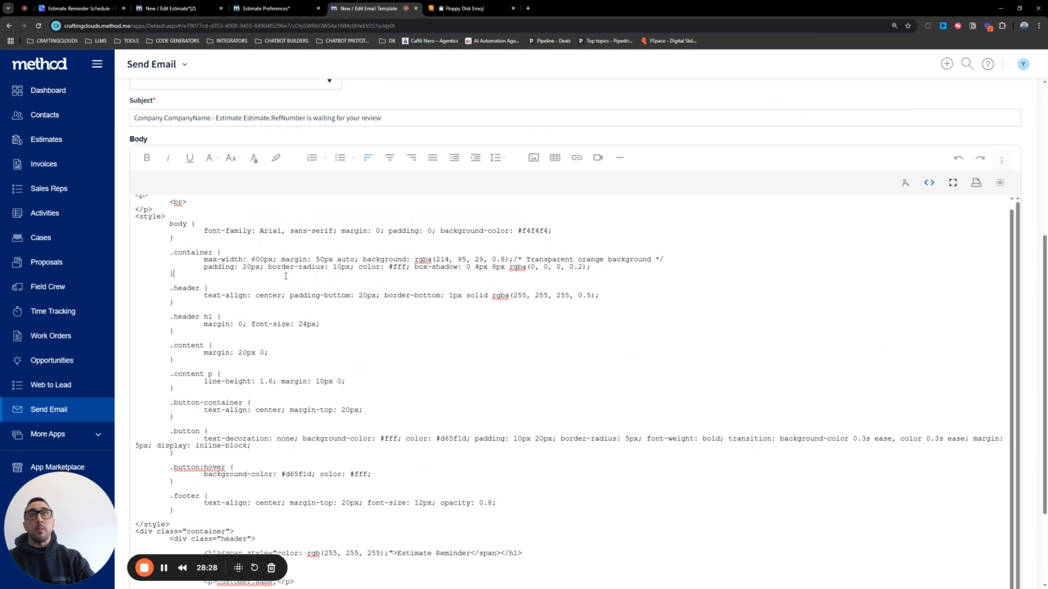
{"action": "left_click", "coordinate": [929, 183]}
{"action": "scroll", "coordinate": [838, 396], "scroll_direction": "down", "scroll_amount": 2}
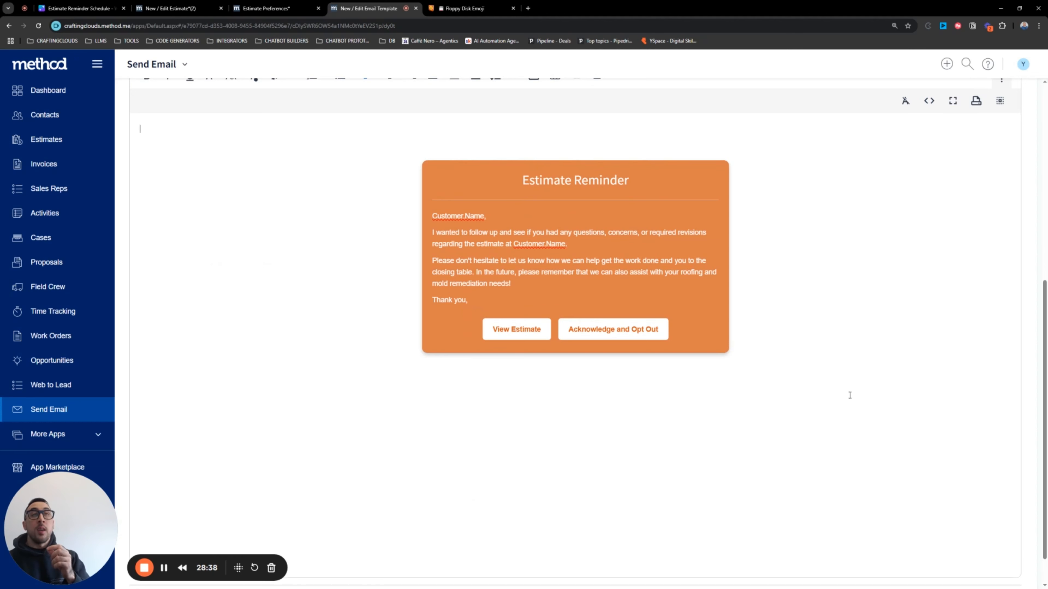
{"action": "scroll", "coordinate": [850, 396], "scroll_direction": "up", "scroll_amount": 4}
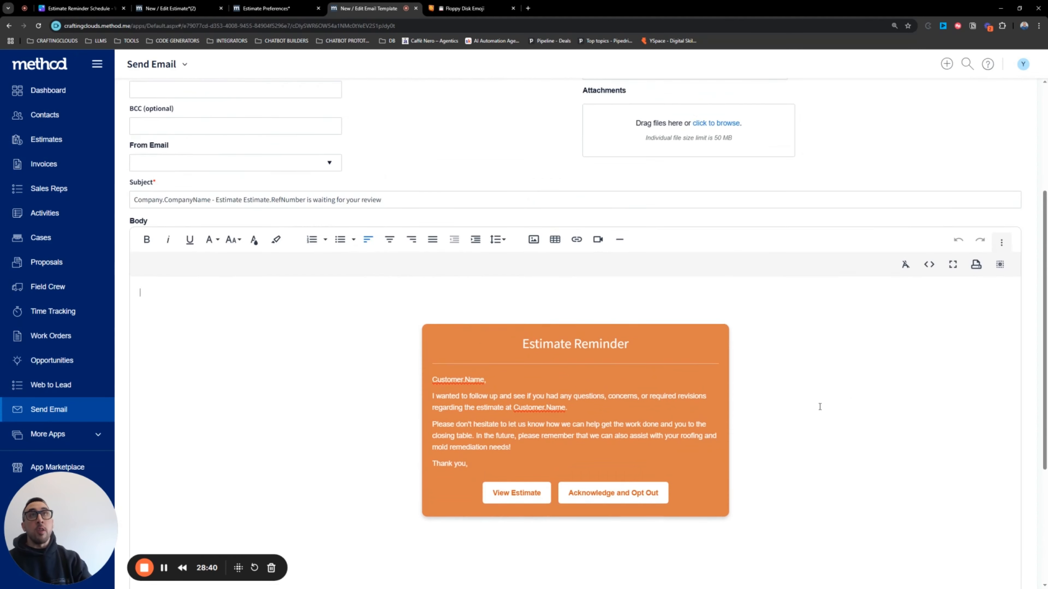
{"action": "scroll", "coordinate": [818, 405], "scroll_direction": "down", "scroll_amount": 2}
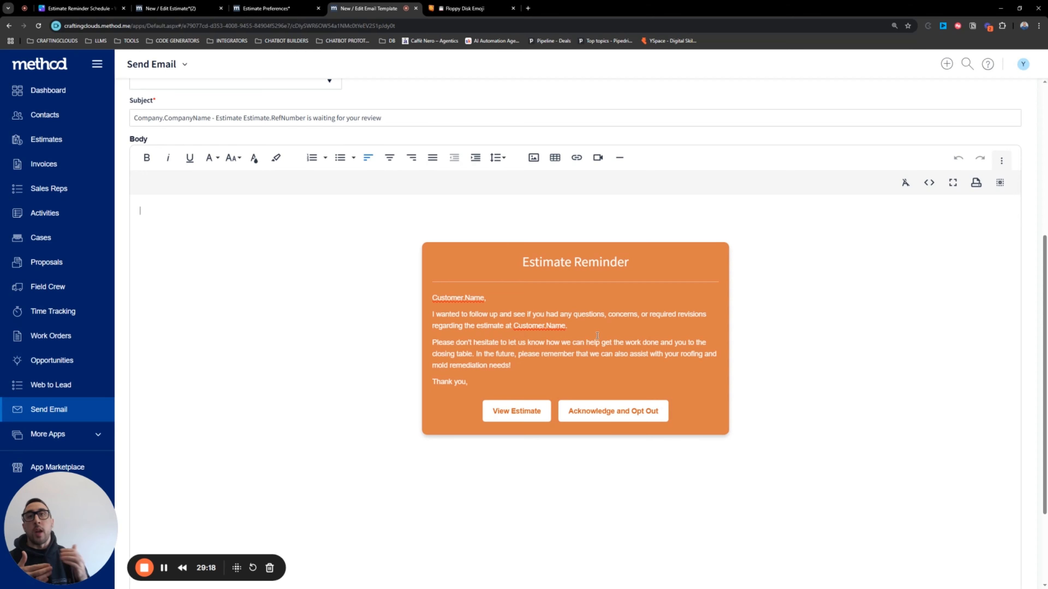
{"action": "scroll", "coordinate": [597, 335], "scroll_direction": "up", "scroll_amount": 5}
{"action": "scroll", "coordinate": [447, 342], "scroll_direction": "down", "scroll_amount": 4}
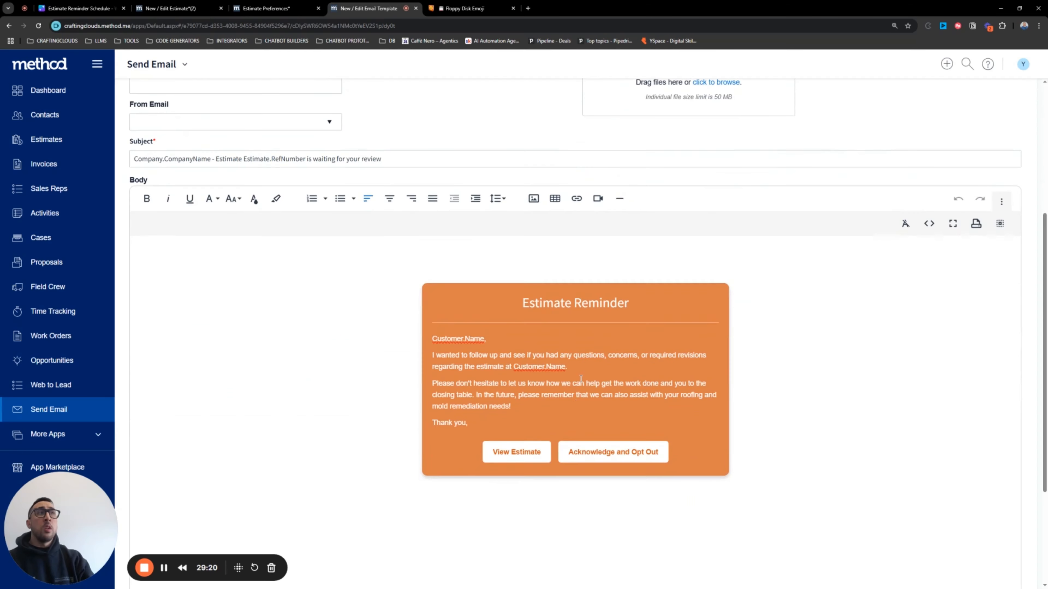
{"action": "scroll", "coordinate": [447, 343], "scroll_direction": "up", "scroll_amount": 5}
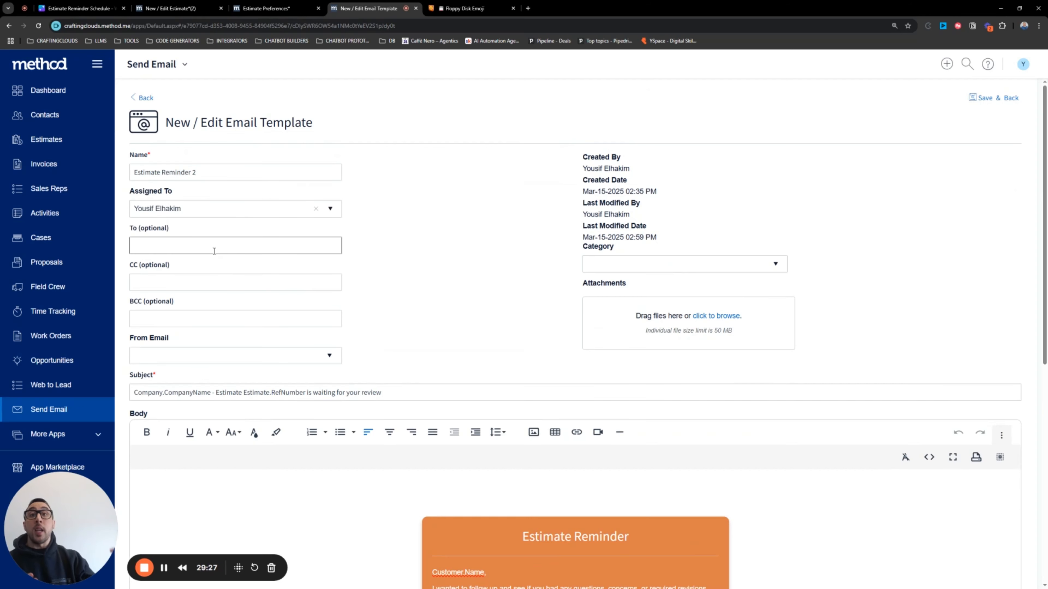
Step: Open the Reminders section of the Estimate Preferences from the dashboard and check the email template choices for the 5-day reminder
{"action": "left_click", "coordinate": [60, 98]}
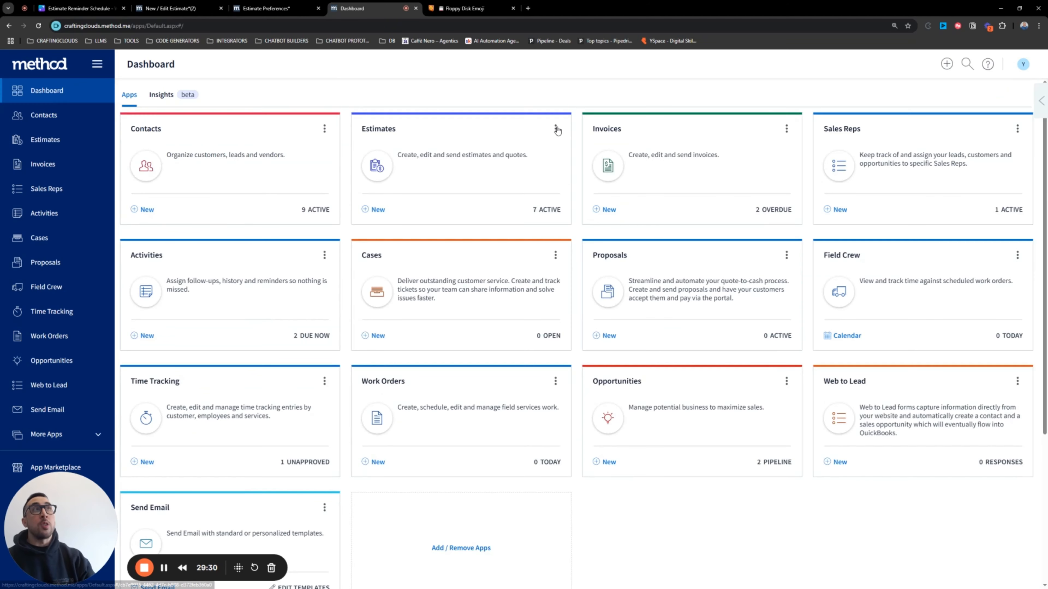
{"action": "left_click", "coordinate": [557, 130]}
{"action": "left_click", "coordinate": [534, 161]}
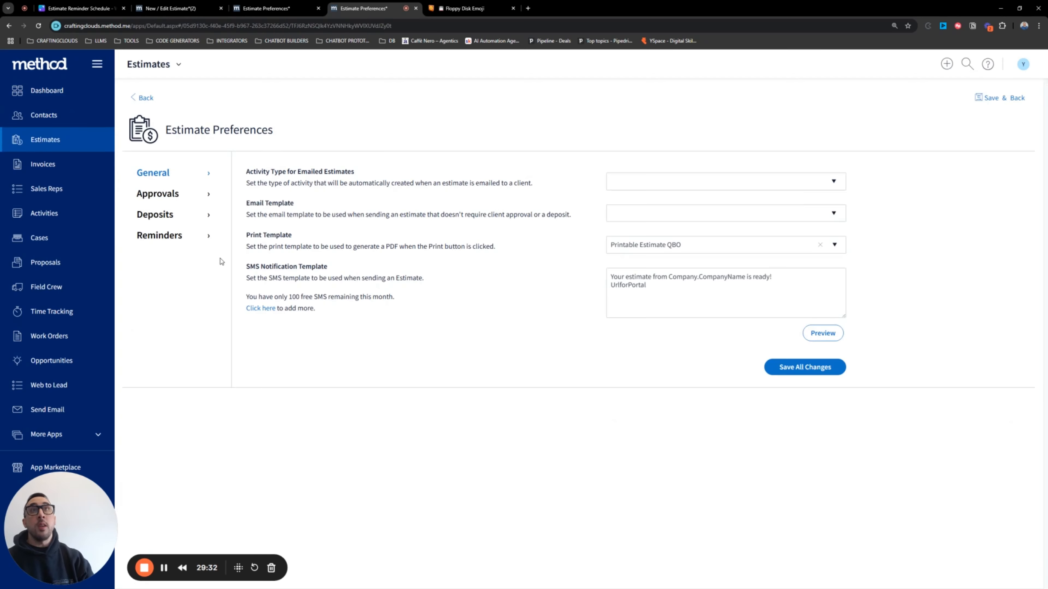
{"action": "left_click", "coordinate": [172, 237]}
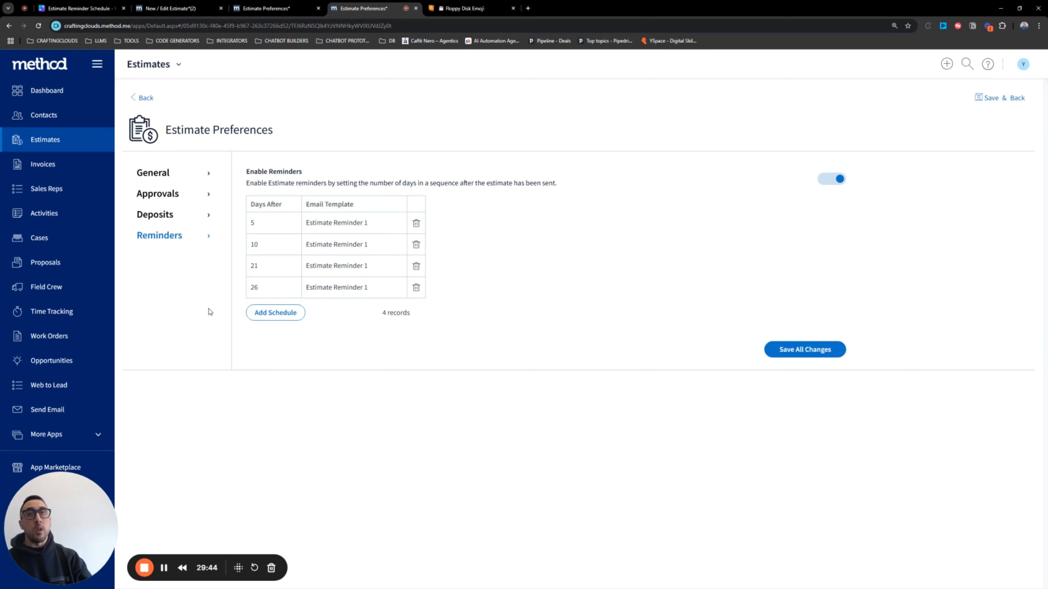
{"action": "left_click", "coordinate": [395, 226]}
{"action": "left_click", "coordinate": [394, 223]}
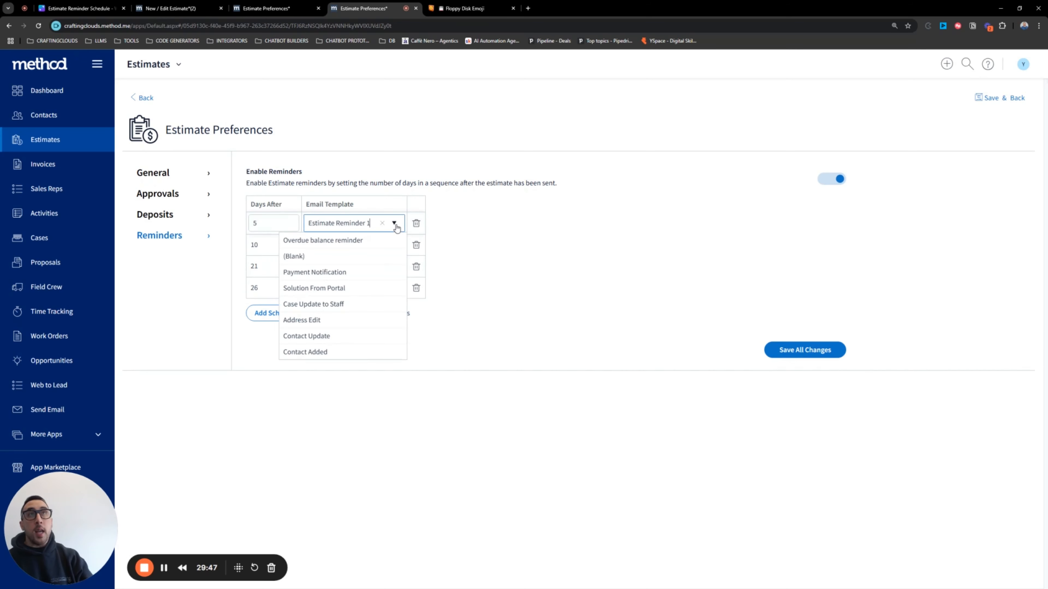
{"action": "key", "text": "shift+Tab"}
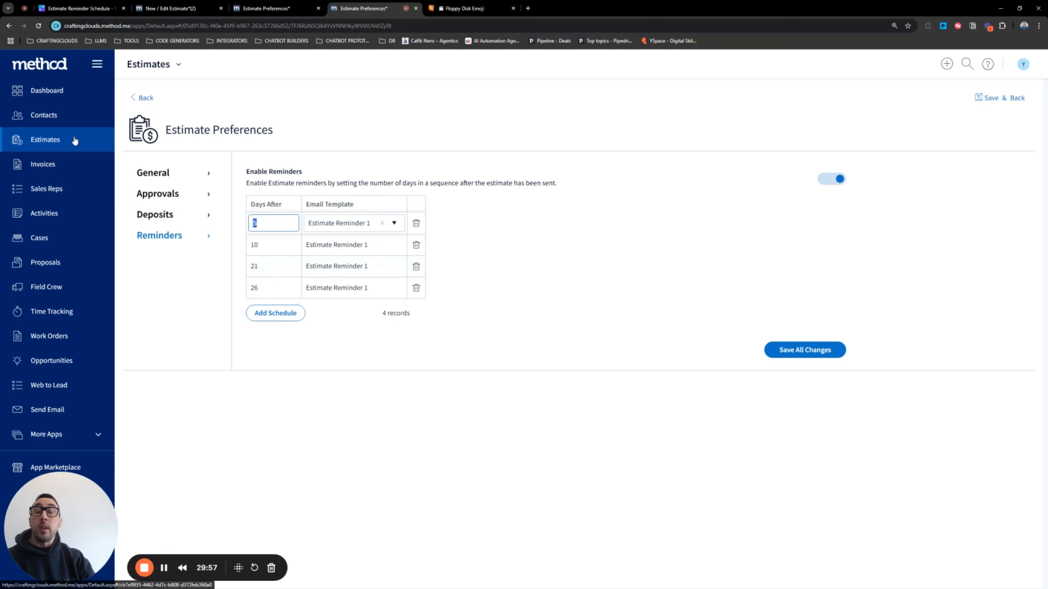
Step: Open the topmost Dodger Inc. estimate in the estimate list and examine its Enable Reminders setting
{"action": "left_click", "coordinate": [70, 144]}
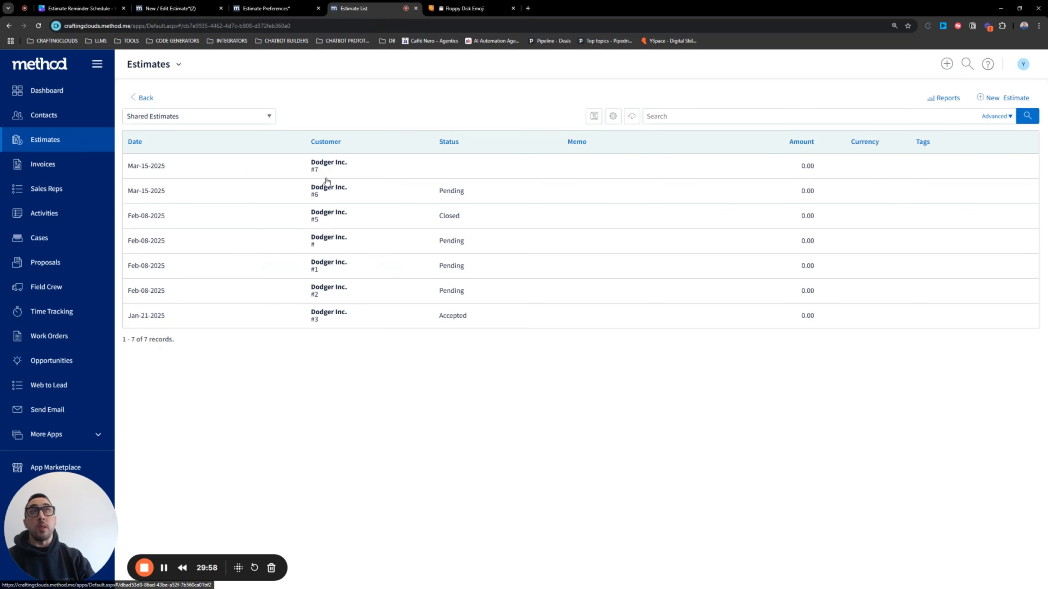
{"action": "left_click", "coordinate": [287, 171]}
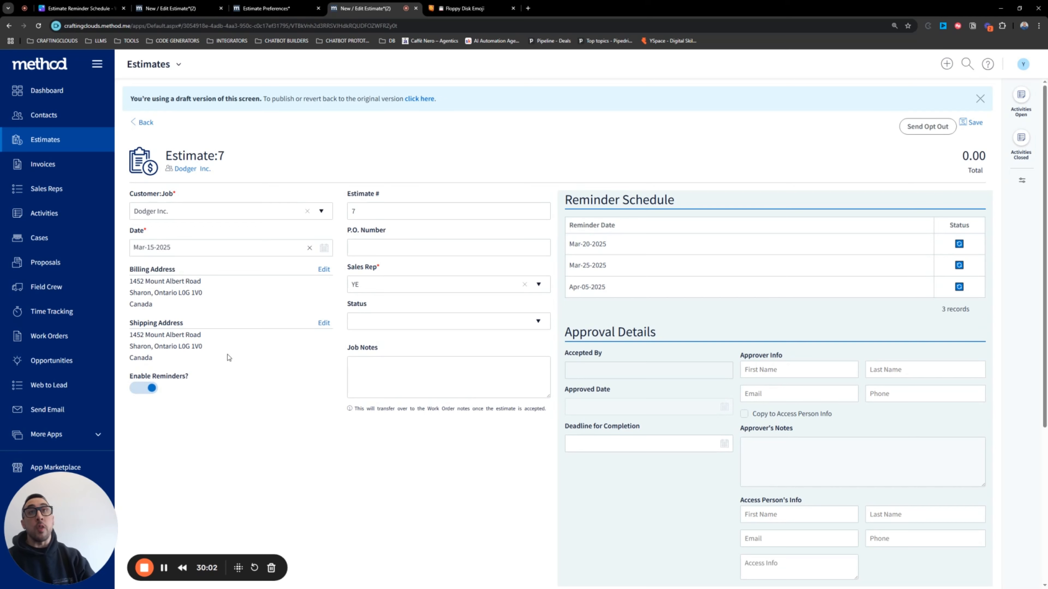
{"action": "left_click_drag", "start_coordinate": [130, 374], "coordinate": [188, 384]}
{"action": "left_click", "coordinate": [186, 395]}
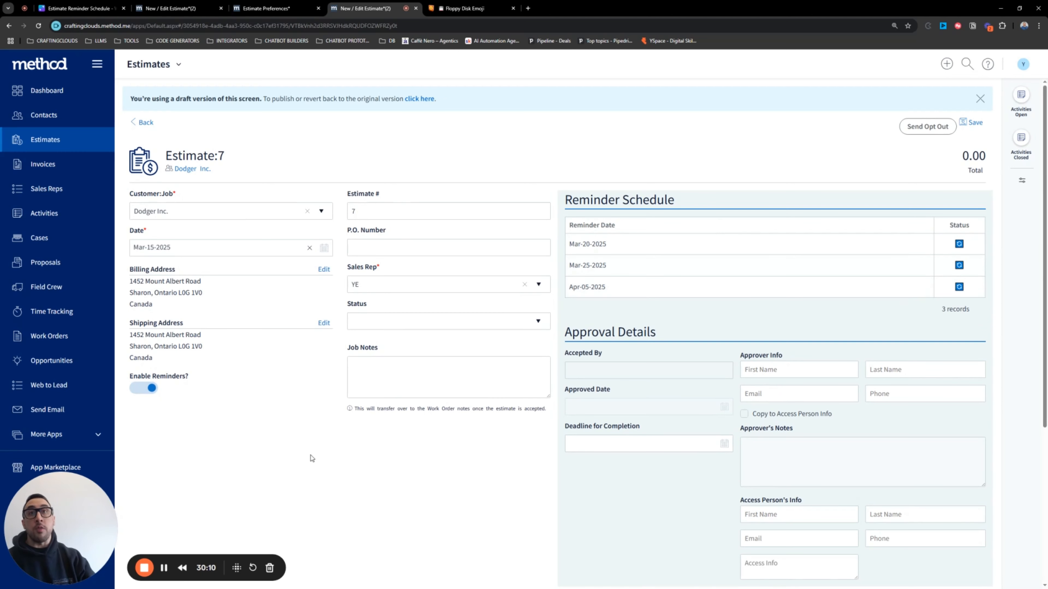
Step: Open the estimate screen in the designer and open the Change action set of the ReminderEmailSent toggle in secReminderToggle
{"action": "left_click", "coordinate": [176, 65]}
{"action": "left_click", "coordinate": [153, 104]}
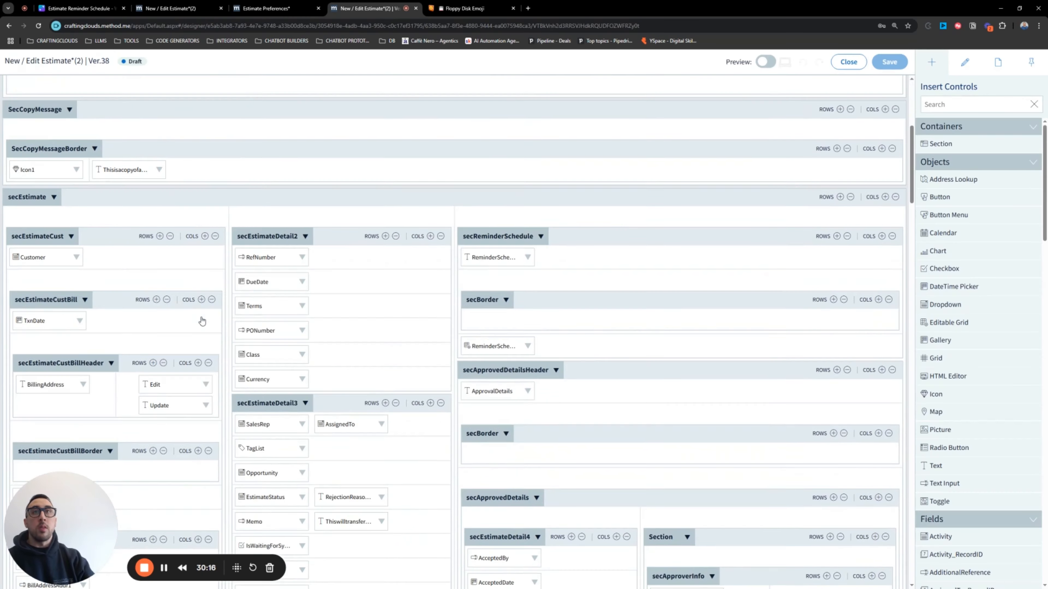
{"action": "scroll", "coordinate": [202, 321], "scroll_direction": "down", "scroll_amount": 15}
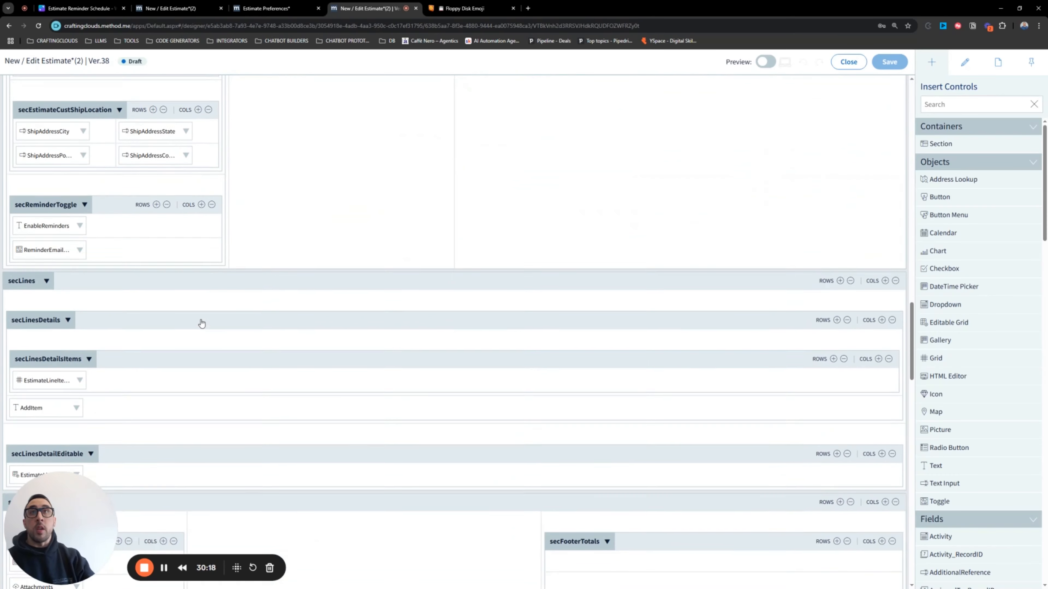
{"action": "scroll", "coordinate": [202, 321], "scroll_direction": "down", "scroll_amount": 2}
{"action": "left_click", "coordinate": [80, 189]}
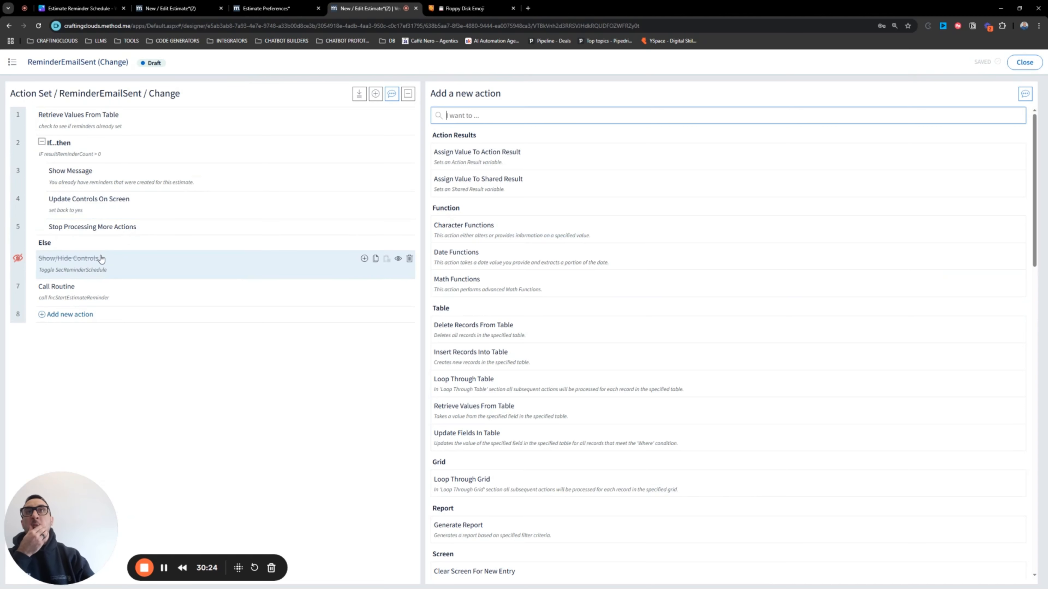
Step: Review the action set's Retrieve Values From Table lookup, the If...then condition on resultReminderCount and the Show Message action
{"action": "left_click", "coordinate": [82, 132]}
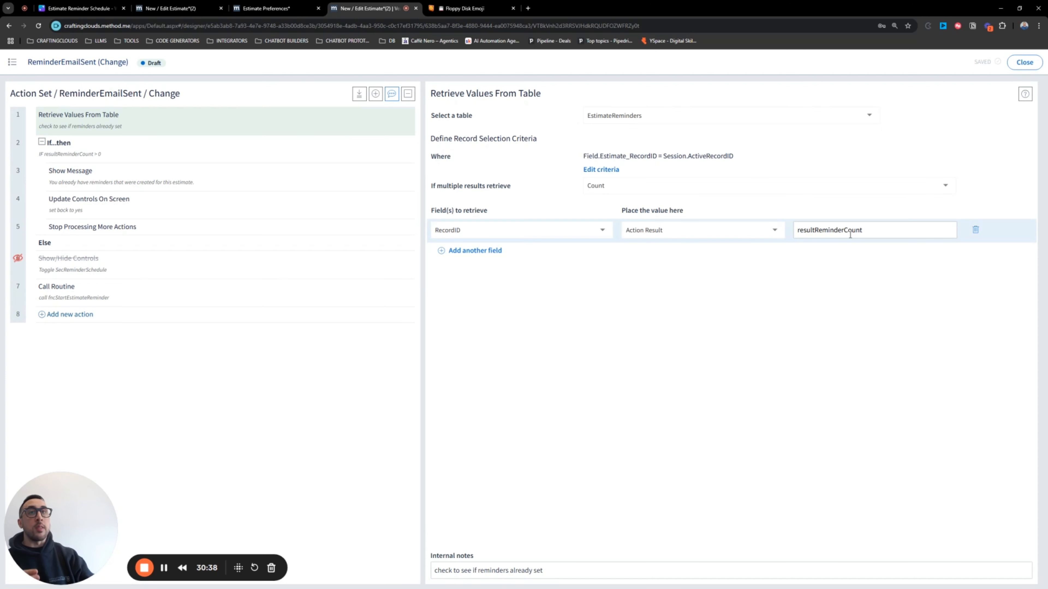
{"action": "left_click", "coordinate": [211, 158]}
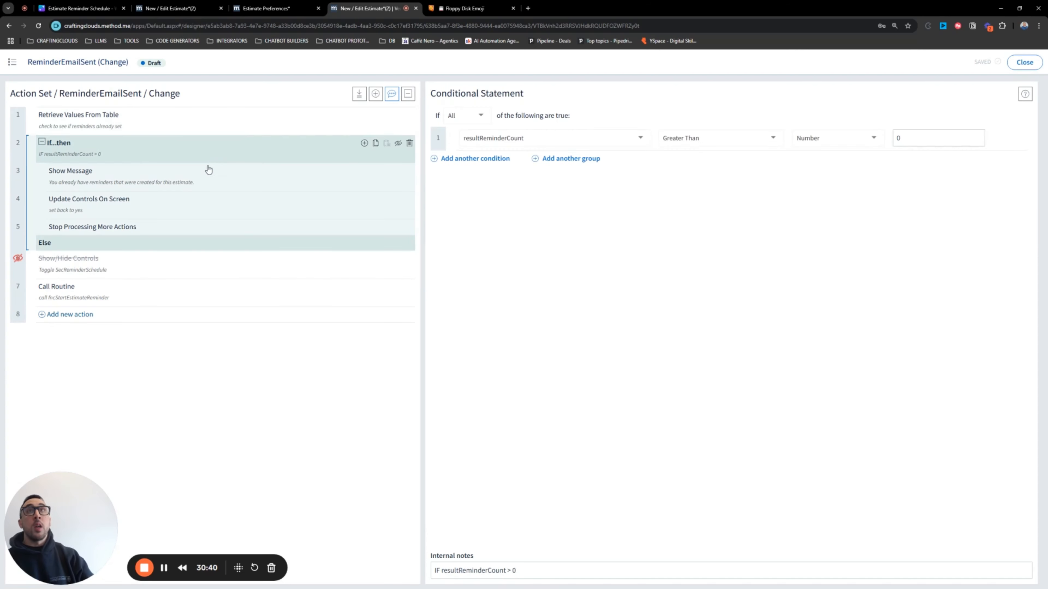
{"action": "left_click", "coordinate": [126, 179]}
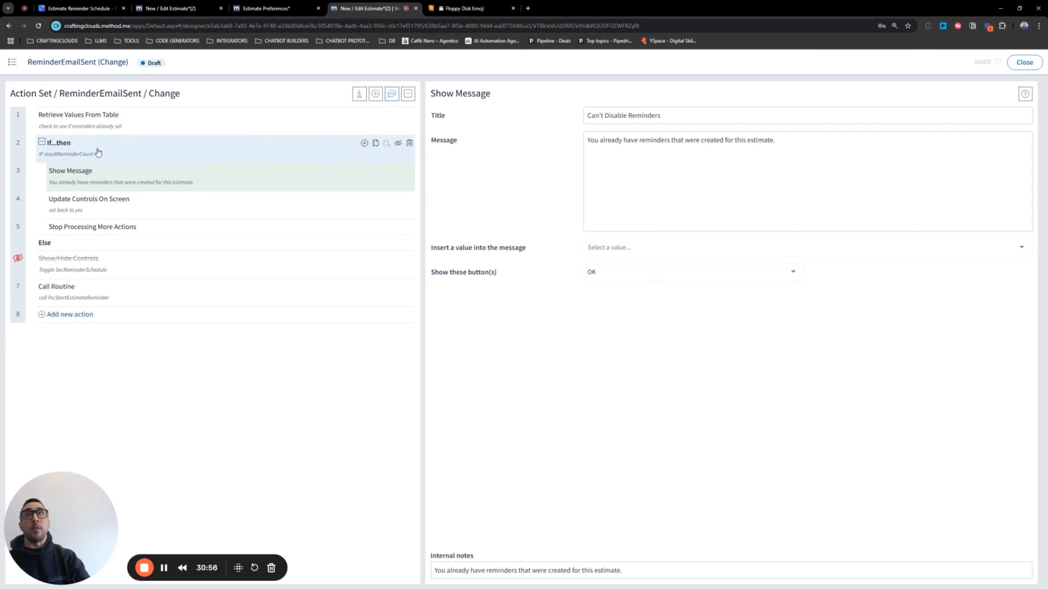
{"action": "left_click", "coordinate": [100, 161]}
{"action": "left_click", "coordinate": [100, 178]}
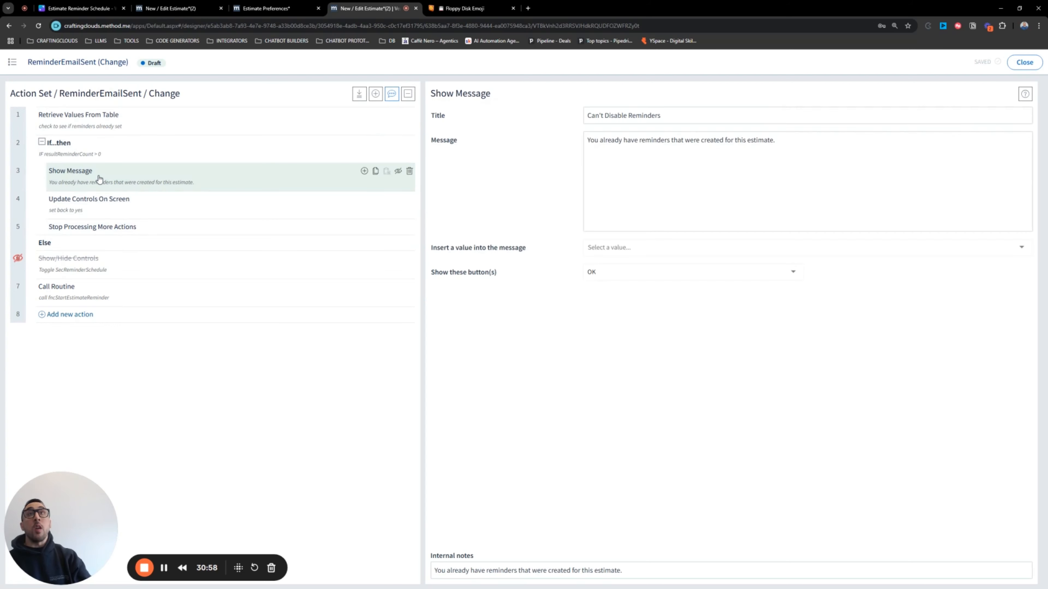
{"action": "left_click", "coordinate": [99, 151]}
{"action": "left_click", "coordinate": [101, 180]}
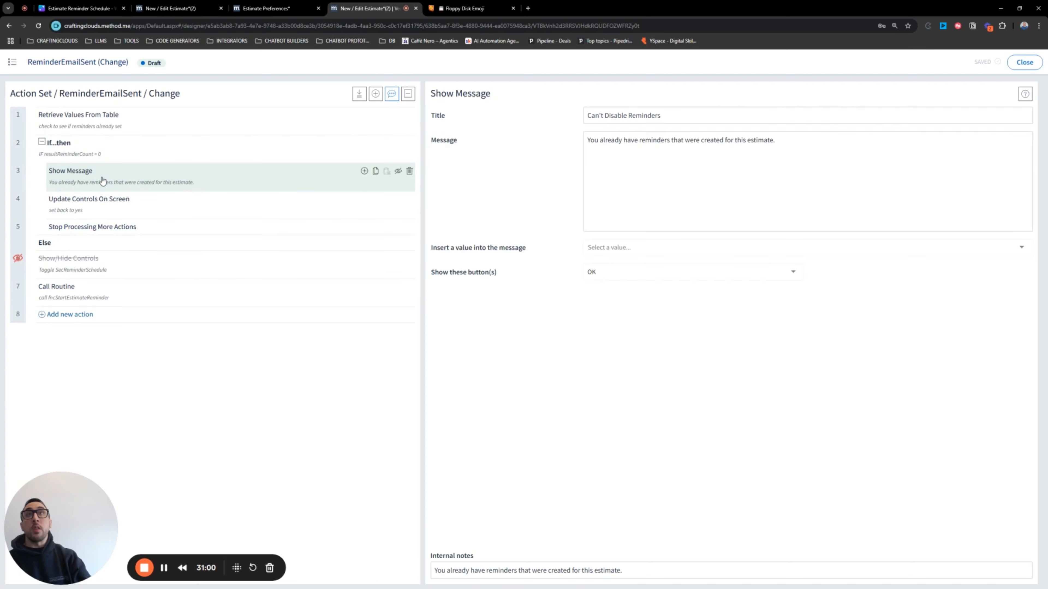
Step: Review the If...then condition and the Show Message action, and keep Count as the multiple-results option of the EstimateReminders lookup
{"action": "left_click", "coordinate": [100, 157]}
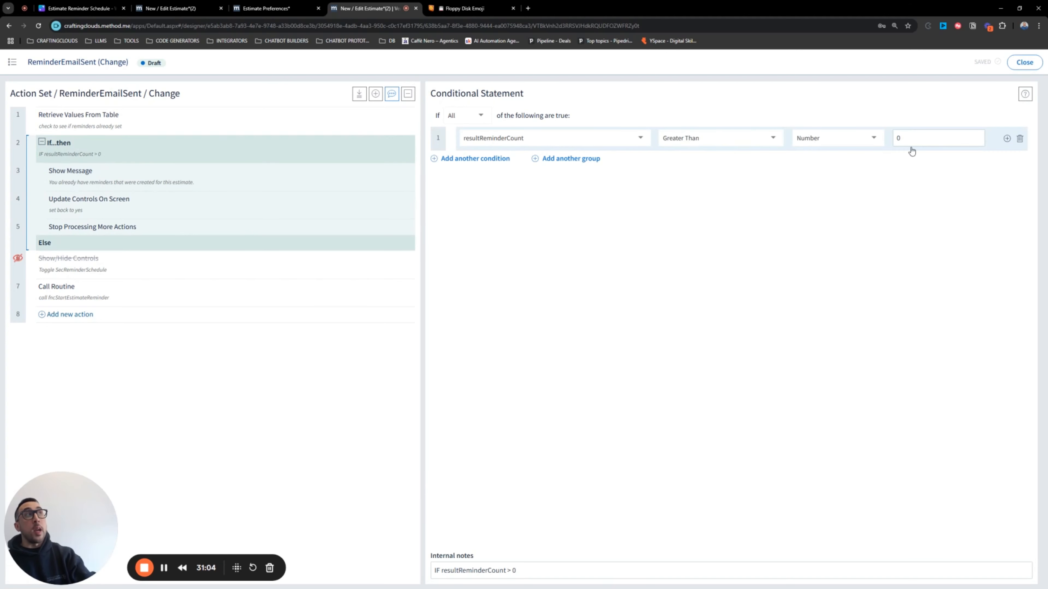
{"action": "left_click", "coordinate": [184, 178]}
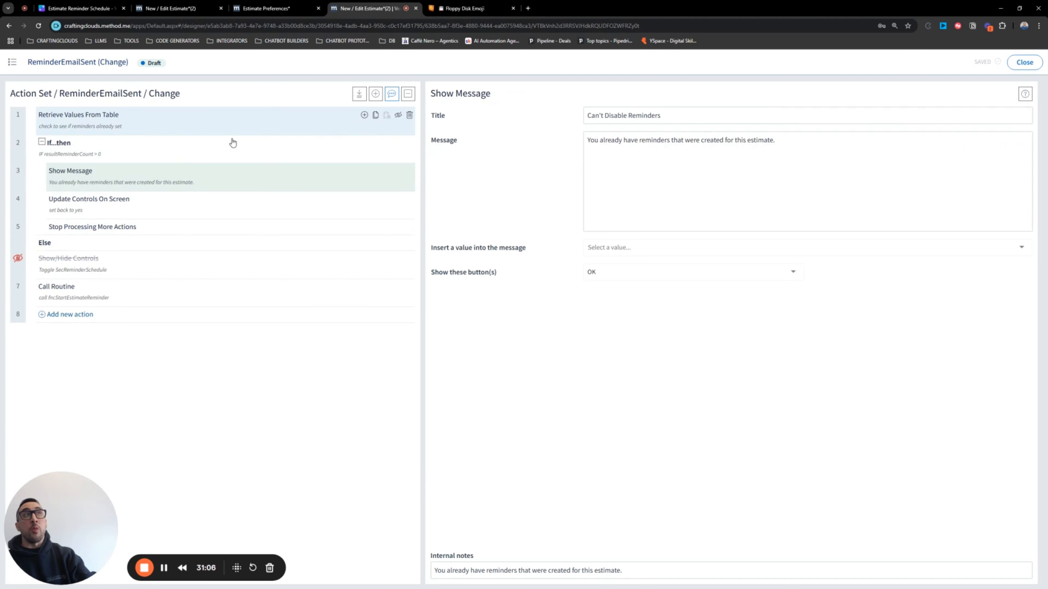
{"action": "left_click", "coordinate": [232, 124]}
{"action": "left_click", "coordinate": [598, 186]}
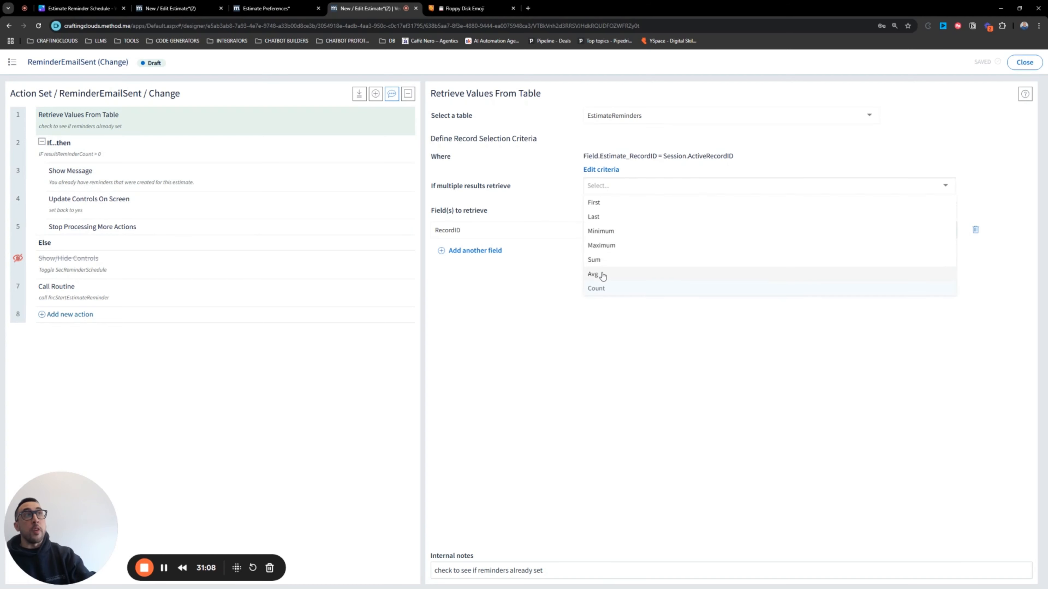
{"action": "left_click", "coordinate": [603, 289]}
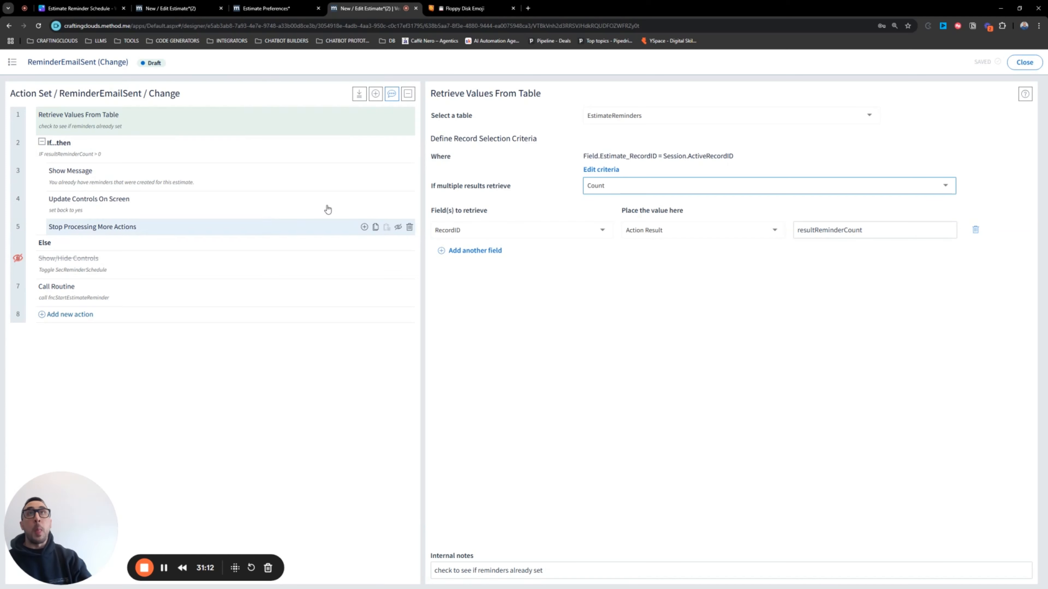
Step: Examine the reminder count condition and the actions under it: Show Message, Update Controls On Screen and Stop Processing More Actions
{"action": "left_click", "coordinate": [119, 160]}
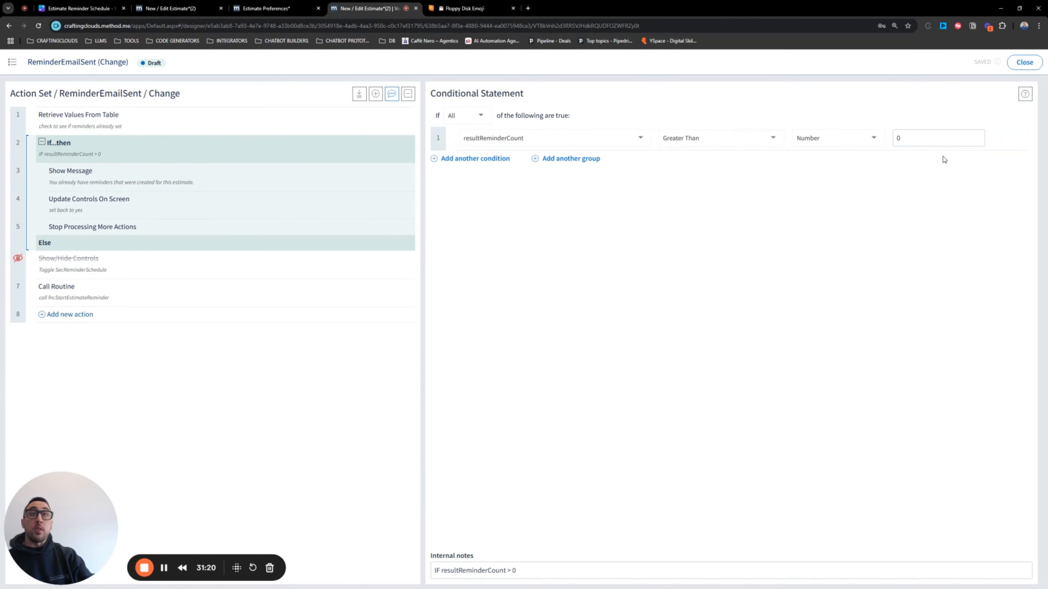
{"action": "left_click", "coordinate": [204, 177]}
{"action": "left_click_drag", "start_coordinate": [587, 115], "coordinate": [643, 186]}
{"action": "left_click_drag", "start_coordinate": [588, 141], "coordinate": [873, 140]}
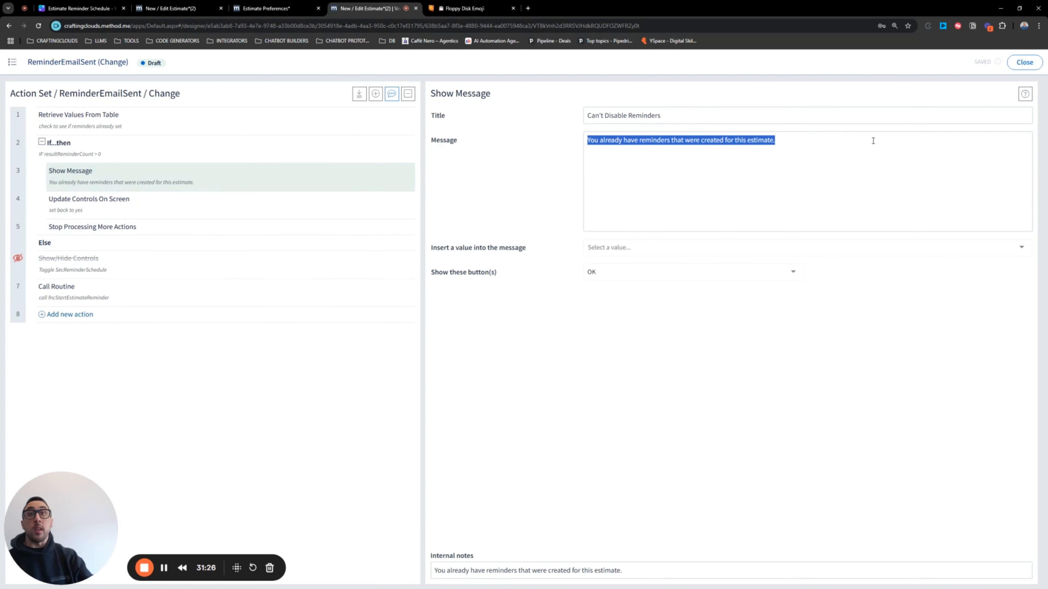
{"action": "left_click", "coordinate": [150, 210]}
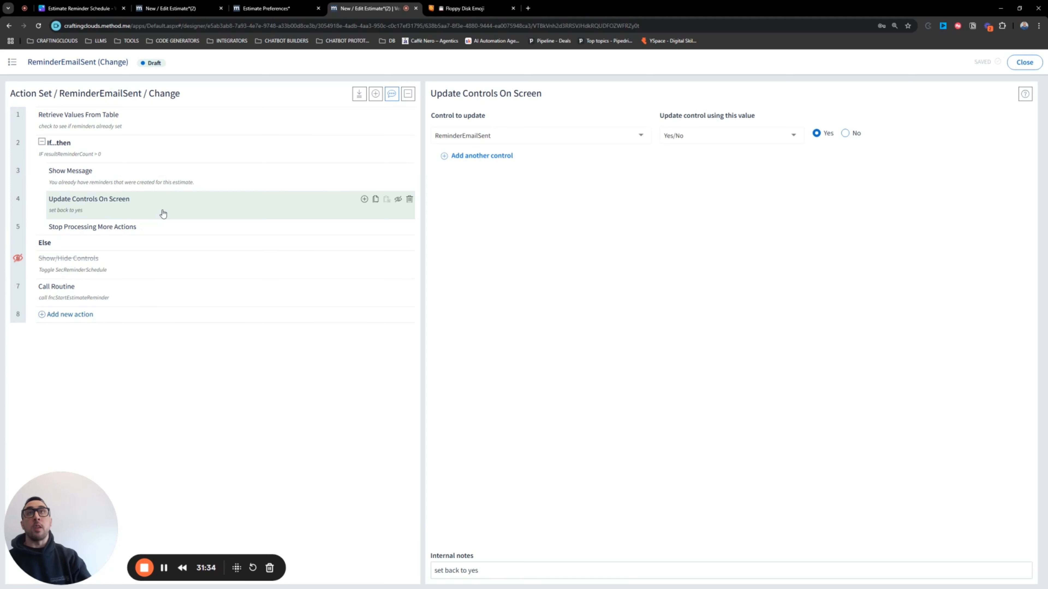
{"action": "left_click", "coordinate": [142, 227]}
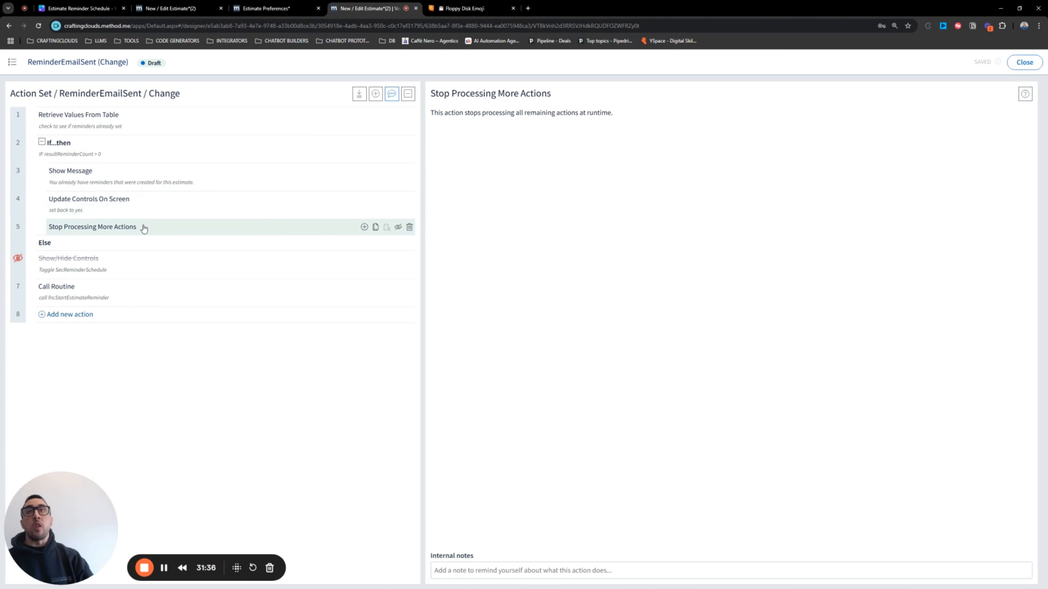
Step: Open the fncStartEstimateReminder routine from the Call Routine action and review its resultIsReminder value assignment
{"action": "left_click", "coordinate": [109, 295]}
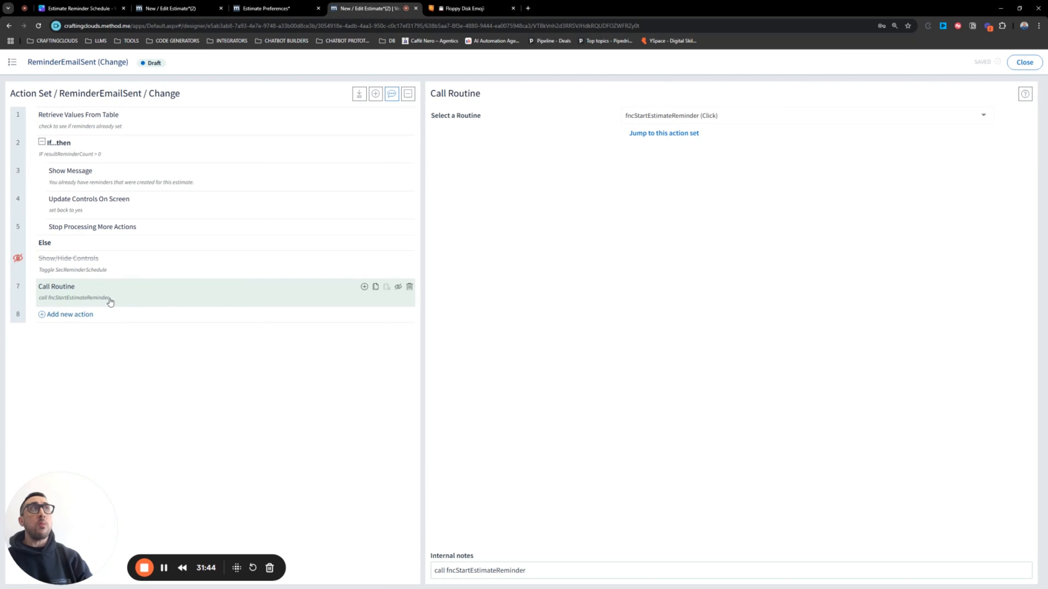
{"action": "left_click", "coordinate": [658, 135]}
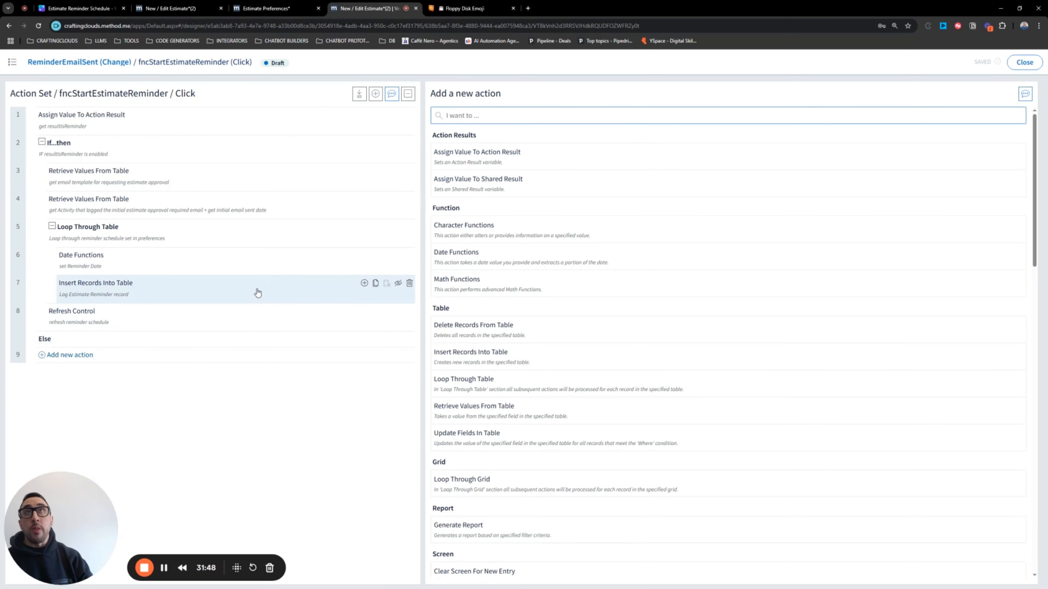
{"action": "left_click", "coordinate": [135, 125]}
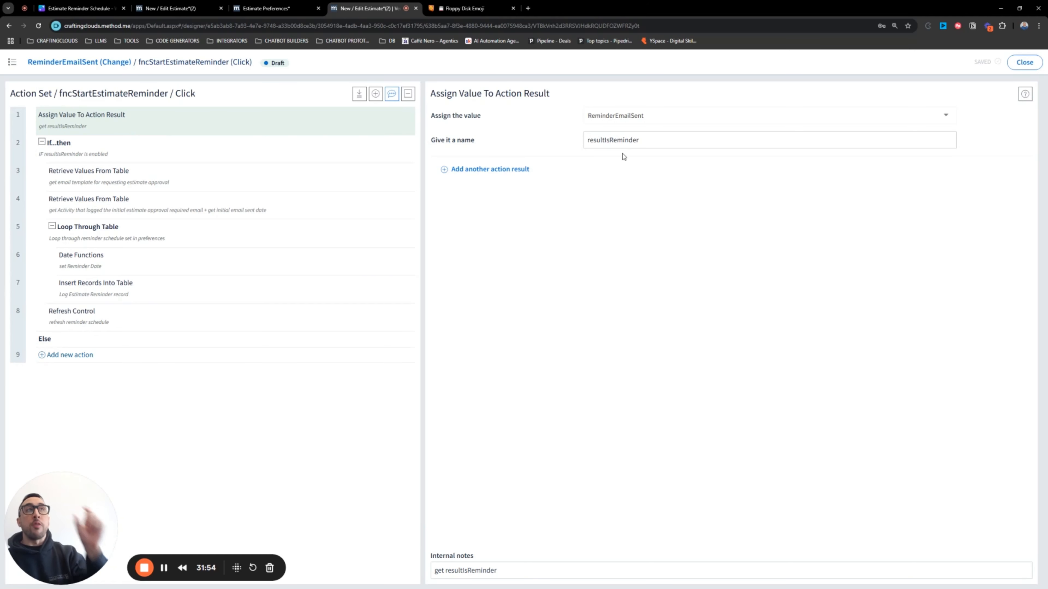
{"action": "double_click", "coordinate": [636, 140]}
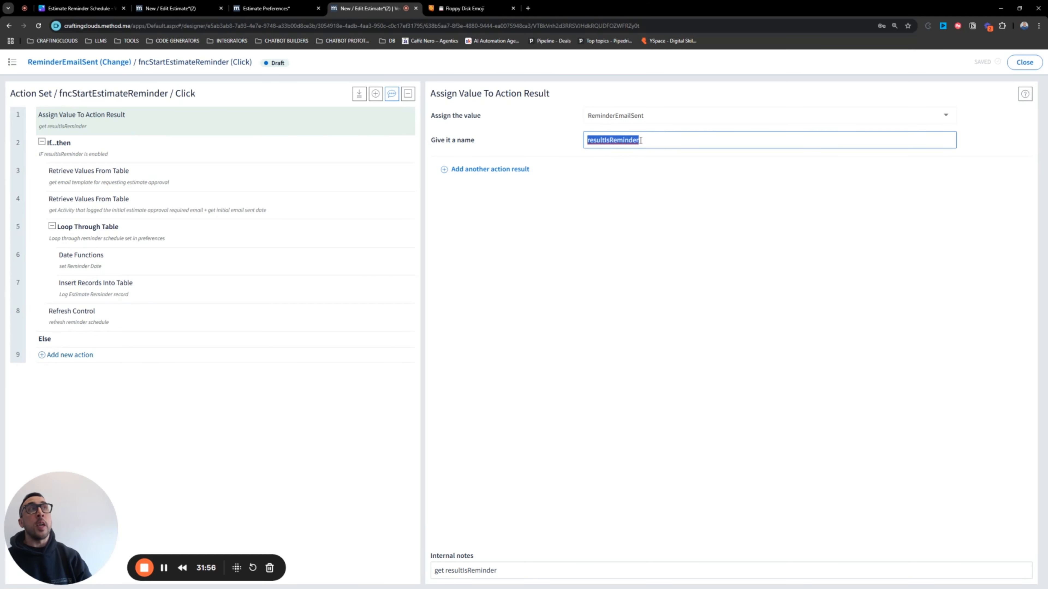
{"action": "left_click", "coordinate": [584, 282]}
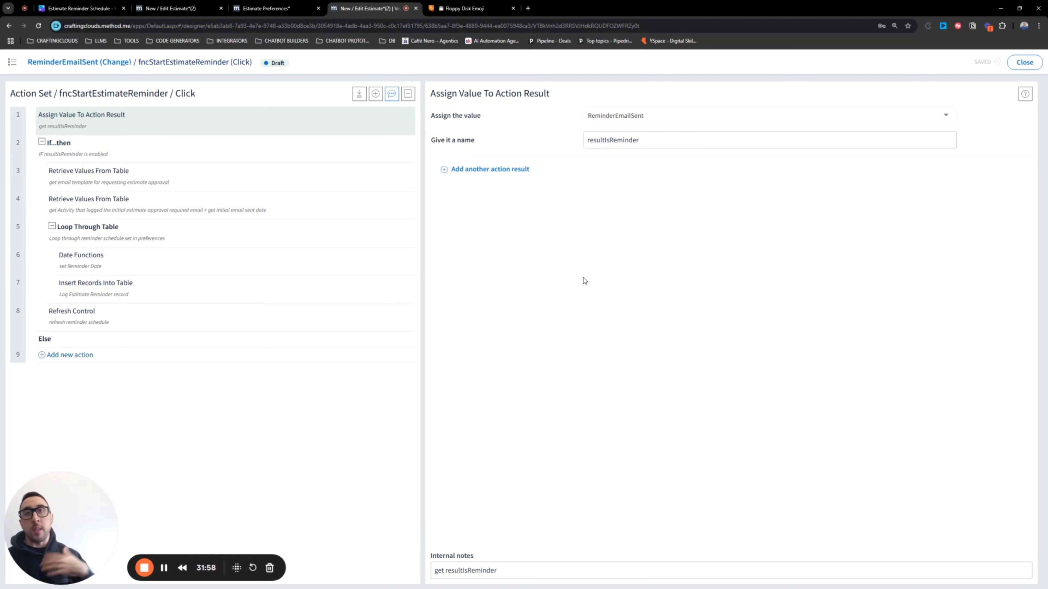
Step: Change the routine's If...then condition so that it checks whether resultIsReminder Is True
{"action": "left_click", "coordinate": [133, 153]}
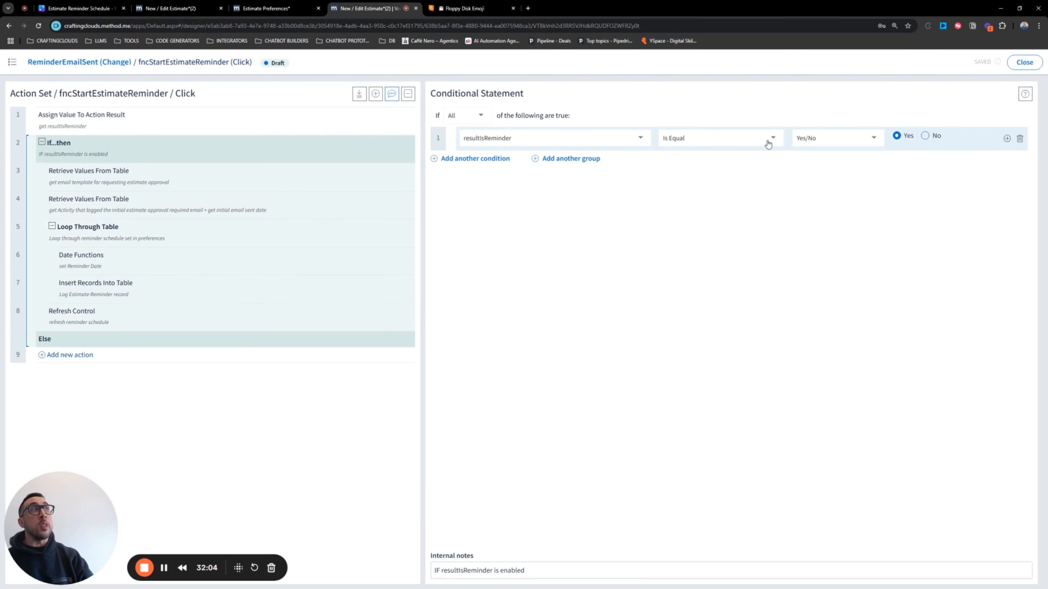
{"action": "left_click", "coordinate": [727, 140]}
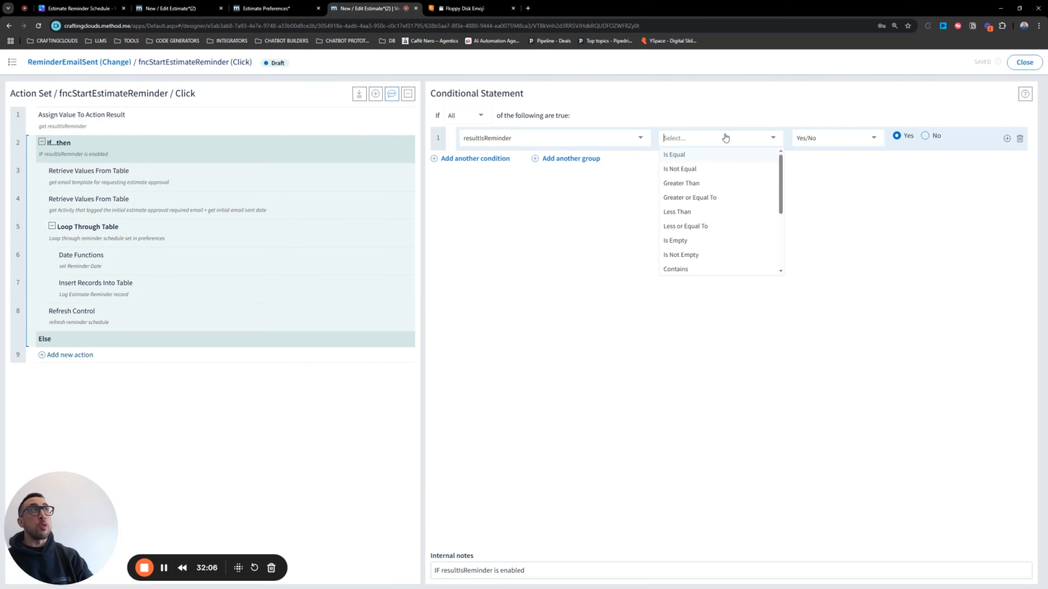
{"action": "scroll", "coordinate": [704, 201], "scroll_direction": "down", "scroll_amount": 3}
{"action": "left_click", "coordinate": [686, 255]}
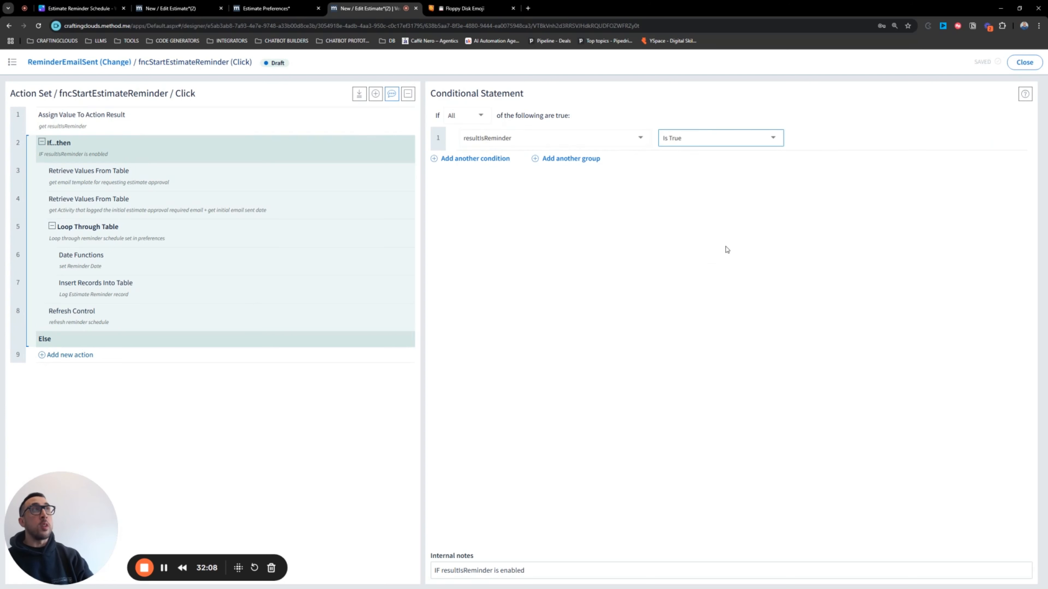
{"action": "left_click", "coordinate": [107, 177]}
{"action": "left_click", "coordinate": [104, 151]}
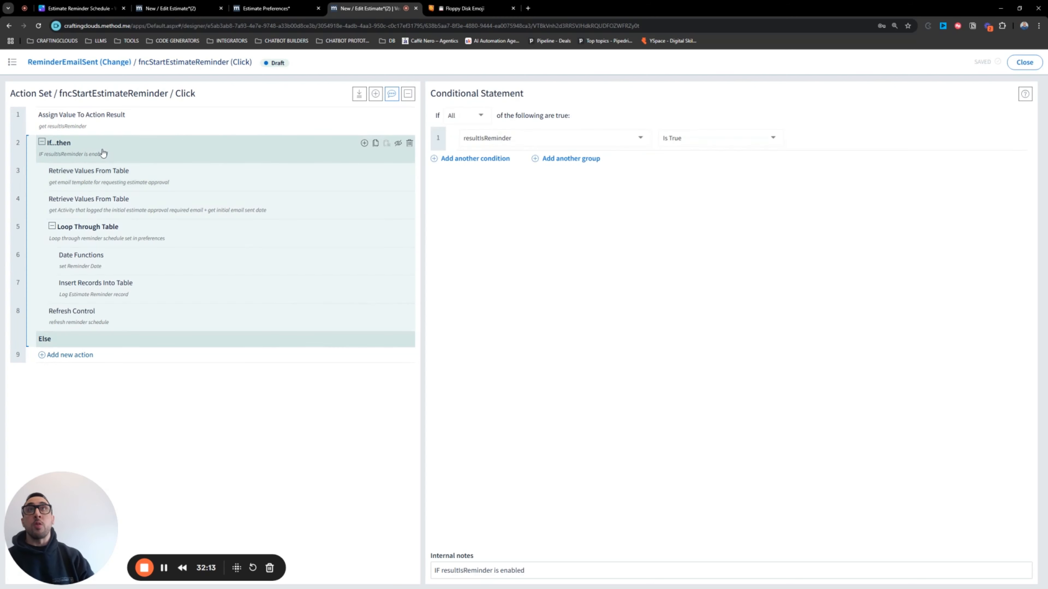
Step: View the routine's email template lookup, and turn on Enable Approvals in the Estimate Preferences with its advanced settings expanded
{"action": "left_click", "coordinate": [120, 183]}
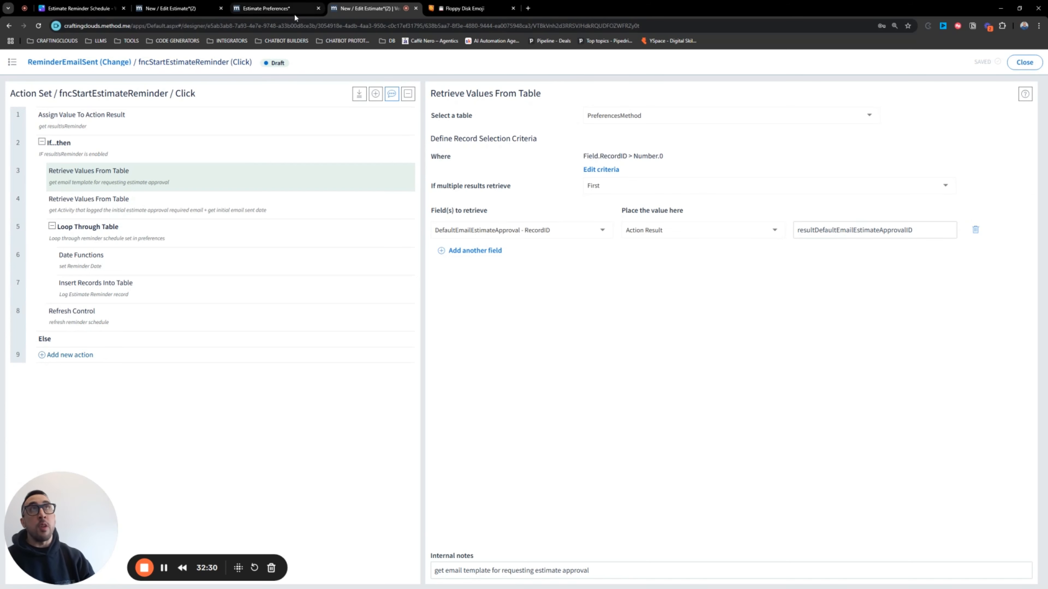
{"action": "left_click", "coordinate": [268, 8]}
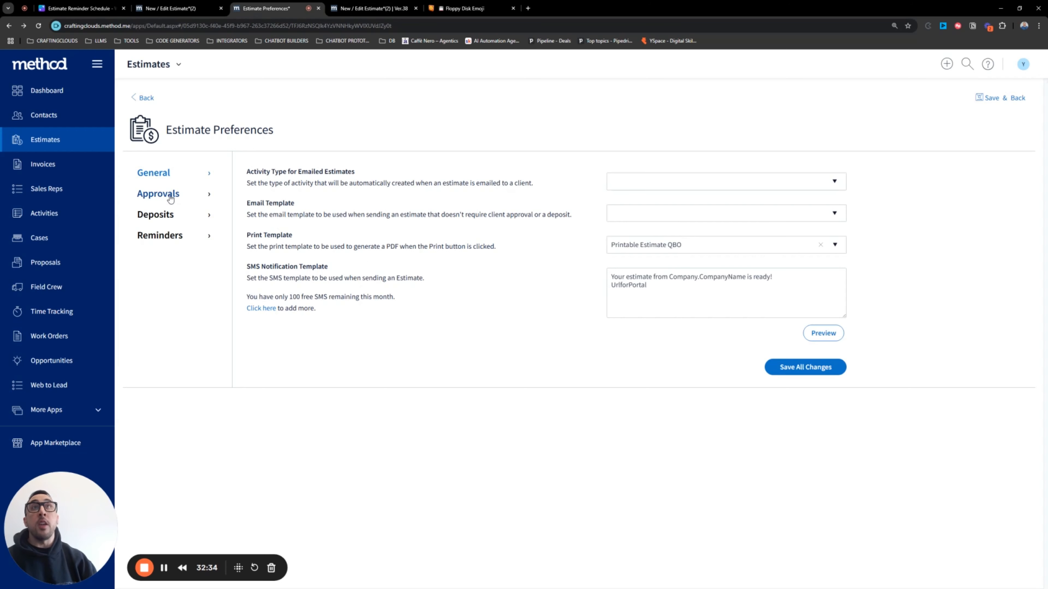
{"action": "left_click", "coordinate": [170, 199]}
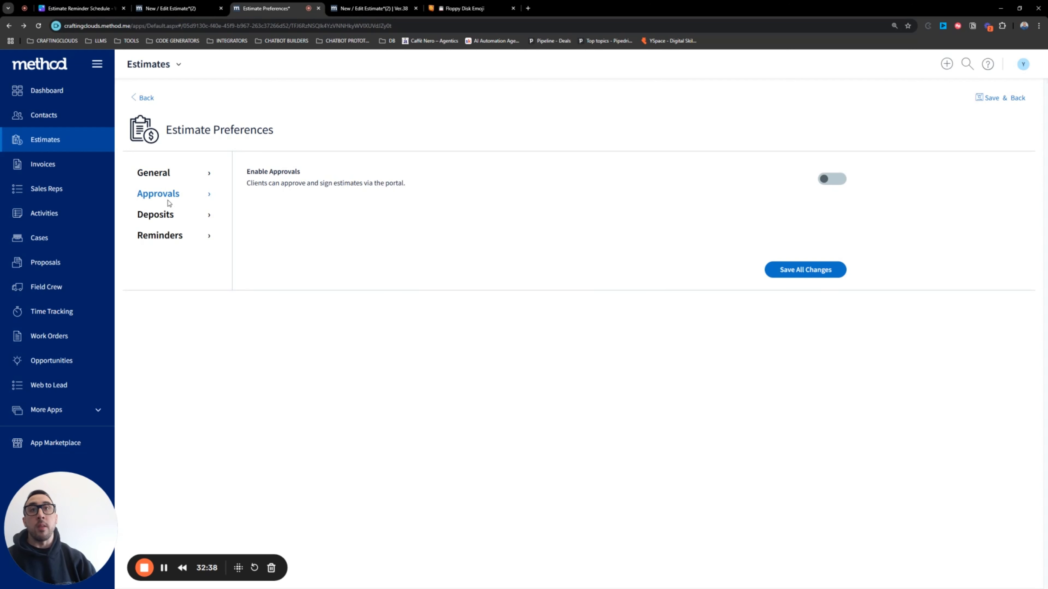
{"action": "left_click", "coordinate": [833, 180]}
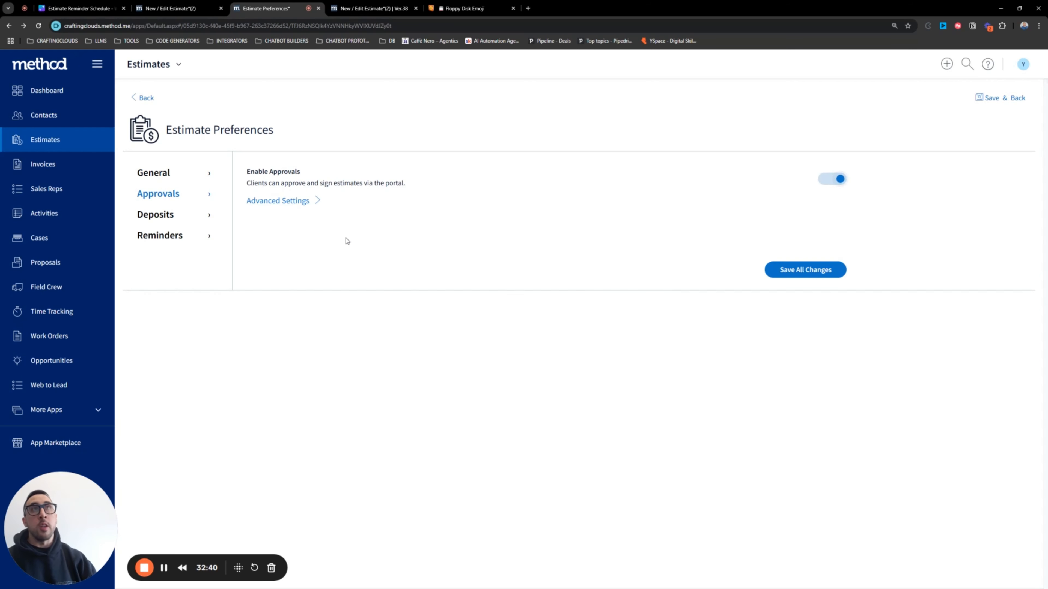
{"action": "left_click", "coordinate": [295, 204]}
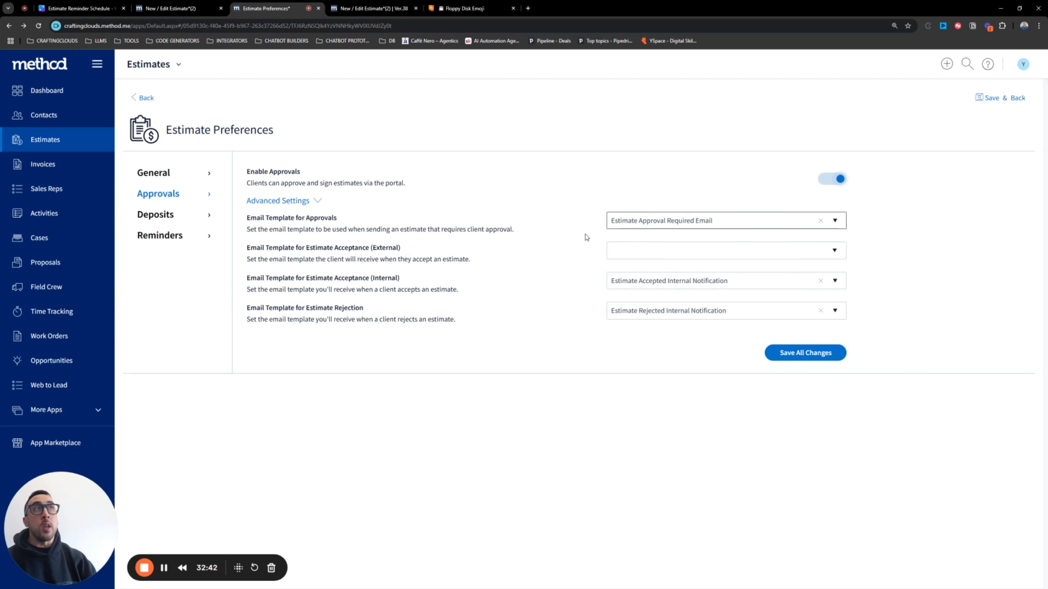
Step: Examine the Email Template for Approvals setting, its template choices and its description
{"action": "left_click_drag", "start_coordinate": [250, 220], "coordinate": [374, 223]}
{"action": "left_click", "coordinate": [834, 223]}
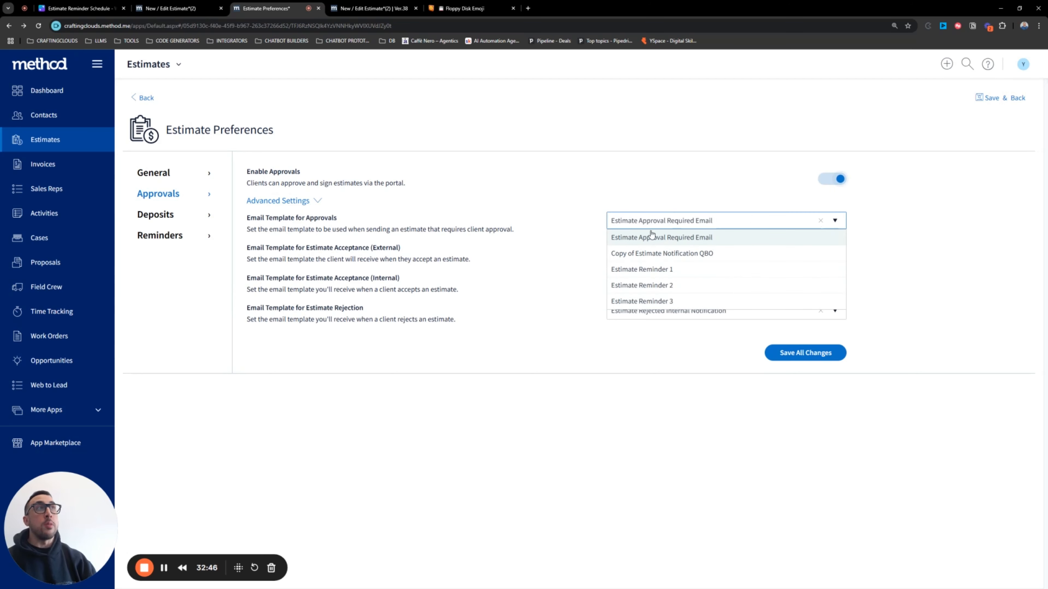
{"action": "left_click", "coordinate": [436, 225]}
{"action": "left_click_drag", "start_coordinate": [248, 229], "coordinate": [515, 236]}
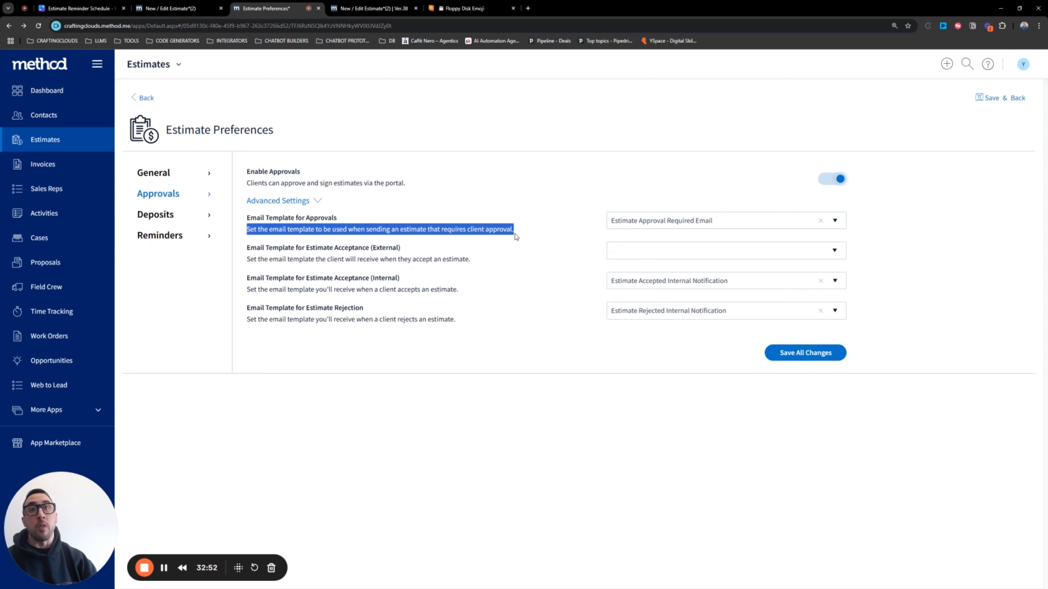
{"action": "left_click", "coordinate": [515, 237]}
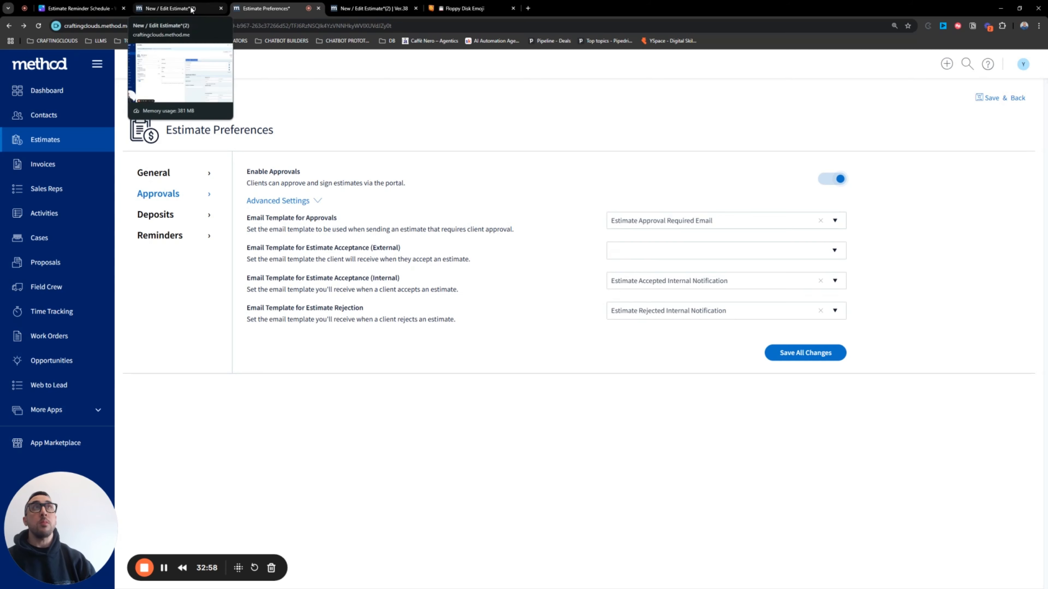
Step: Set the record selection criteria of the routine's PreferencesMethod lookup to RecordID Is Equal to Number 1
{"action": "left_click", "coordinate": [351, 10]}
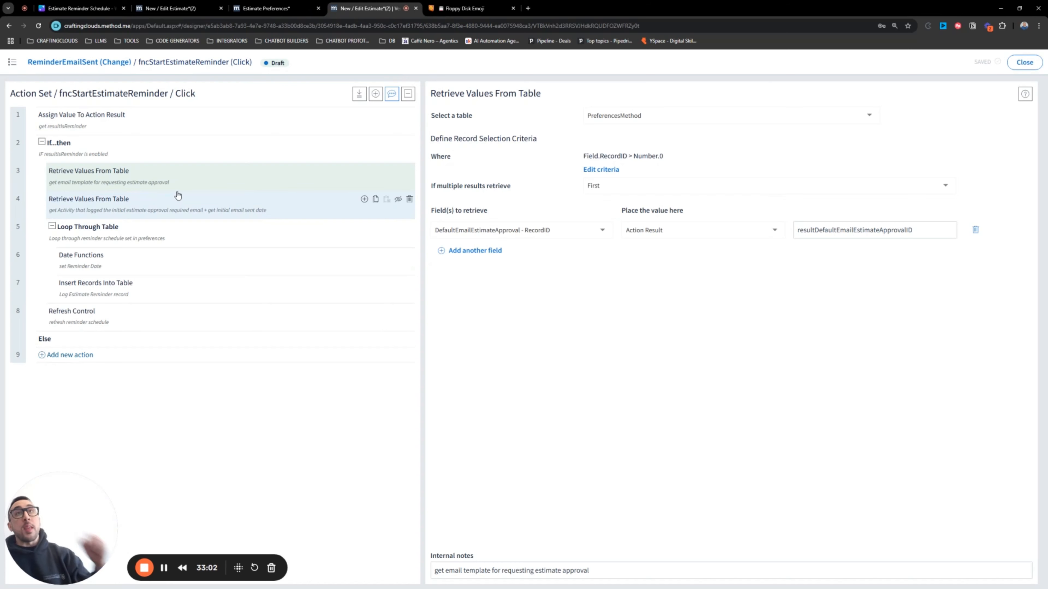
{"action": "left_click", "coordinate": [606, 169]}
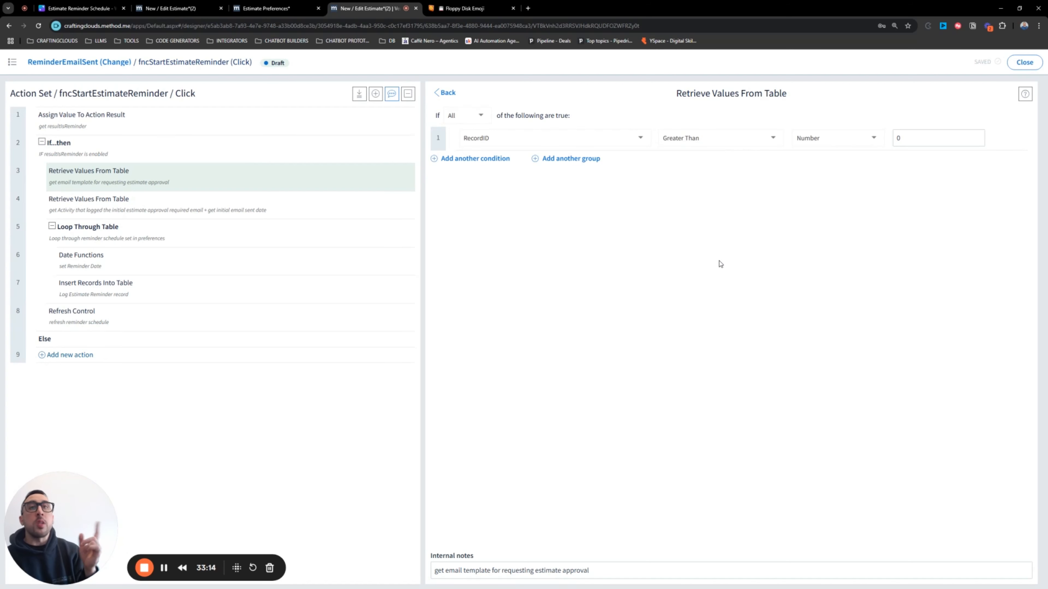
{"action": "left_click", "coordinate": [720, 142]}
{"action": "left_click", "coordinate": [708, 159]}
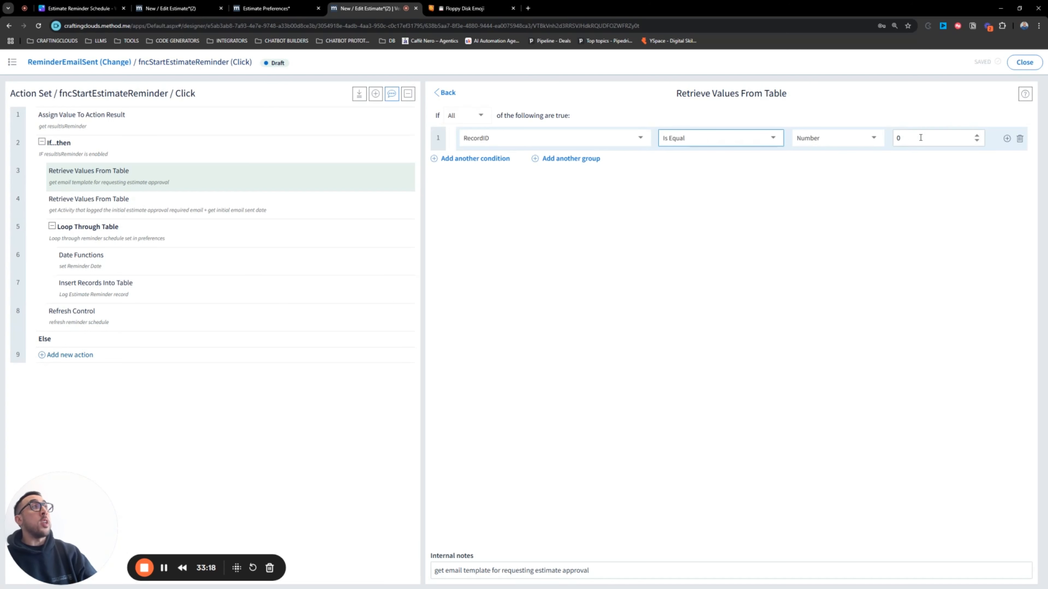
{"action": "left_click", "coordinate": [977, 136]}
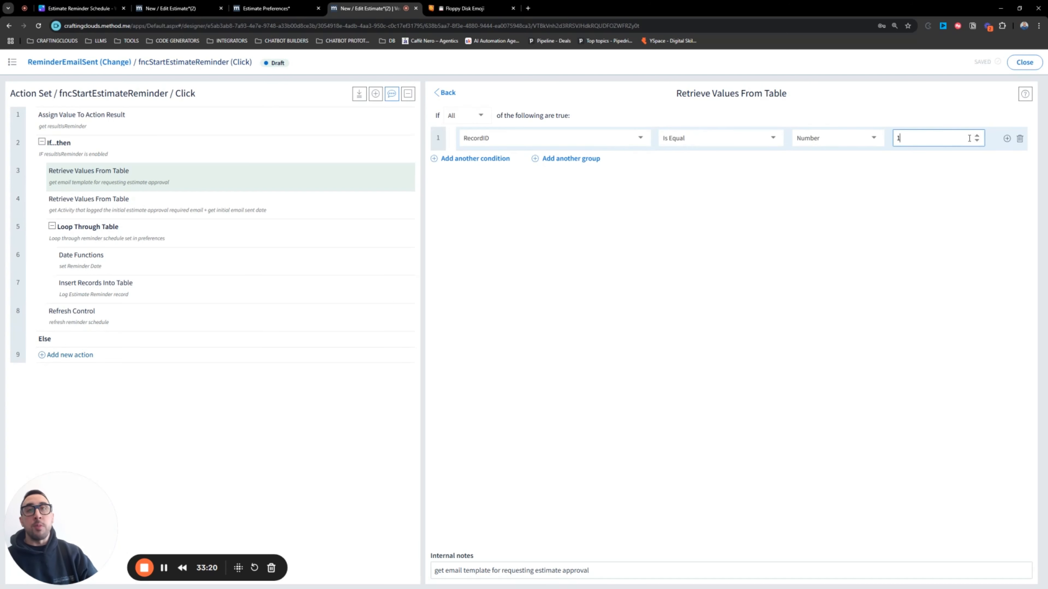
{"action": "left_click", "coordinate": [453, 92]}
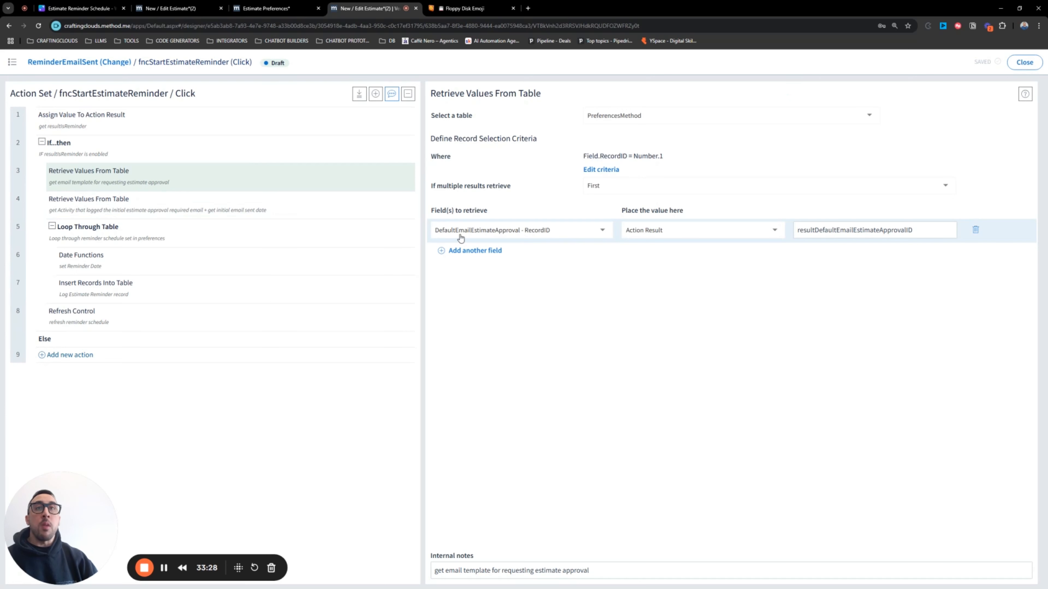
Step: Open the Estimate Preferences screen in the screen designer and locate its secEstimatePrefsApprovals section
{"action": "left_click", "coordinate": [291, 5]}
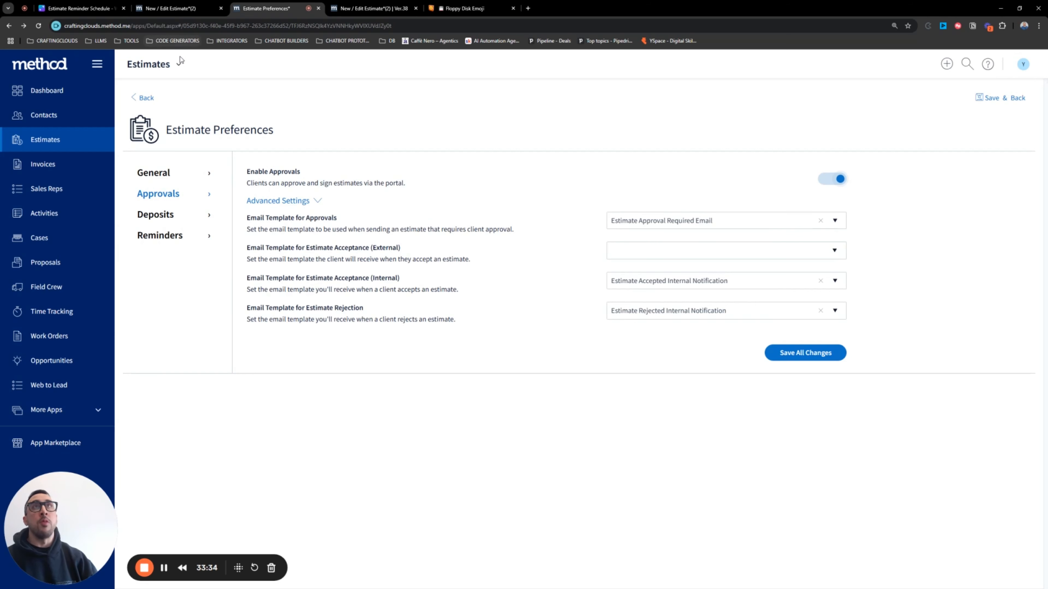
{"action": "left_click", "coordinate": [178, 65]}
{"action": "left_click", "coordinate": [157, 103]}
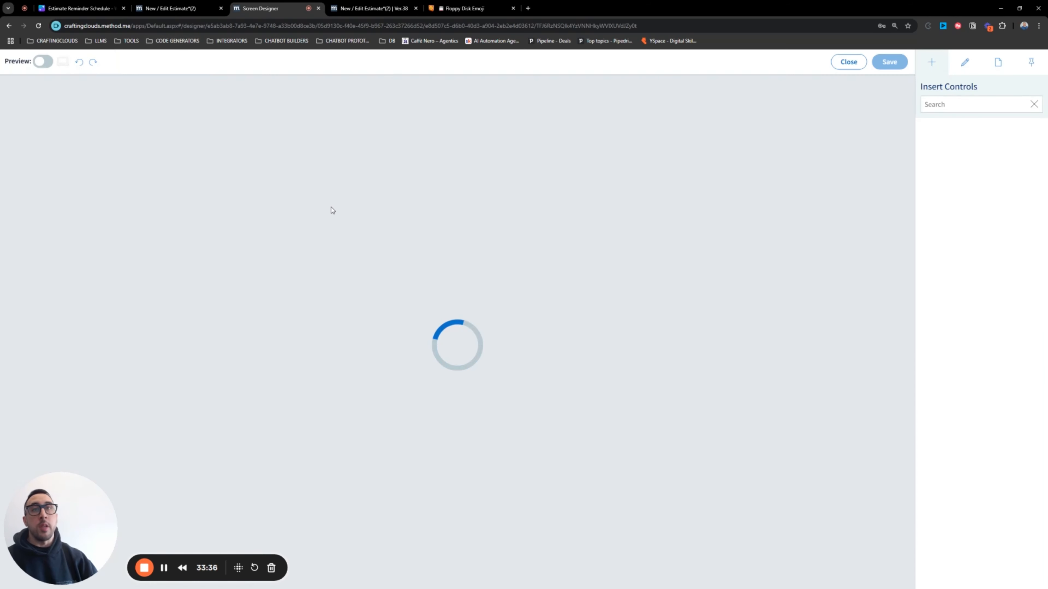
{"action": "scroll", "coordinate": [391, 237], "scroll_direction": "down", "scroll_amount": 10}
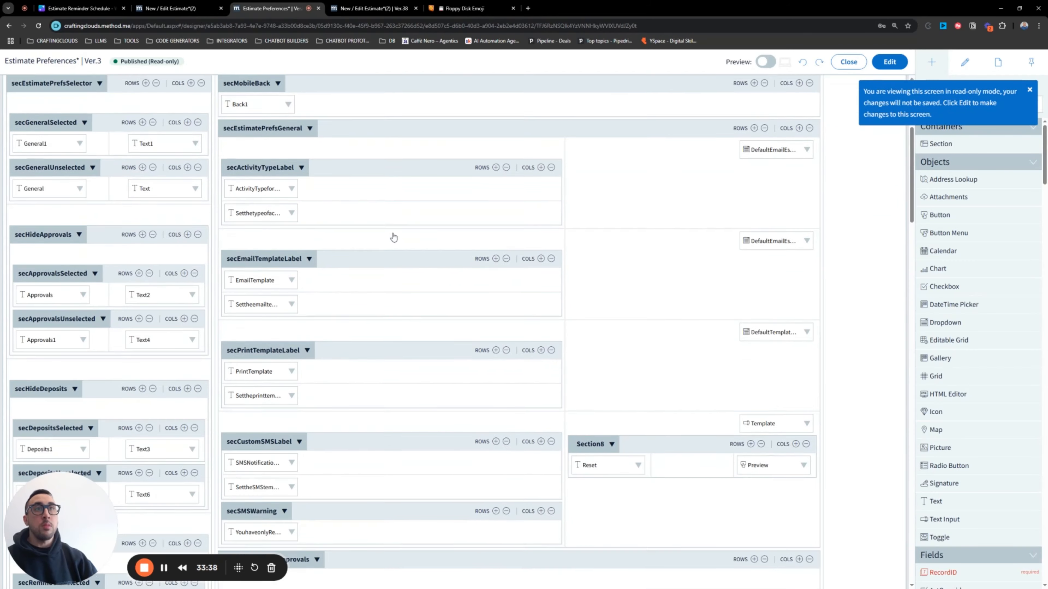
{"action": "scroll", "coordinate": [478, 236], "scroll_direction": "down", "scroll_amount": 10}
{"action": "scroll", "coordinate": [258, 242], "scroll_direction": "up", "scroll_amount": 4}
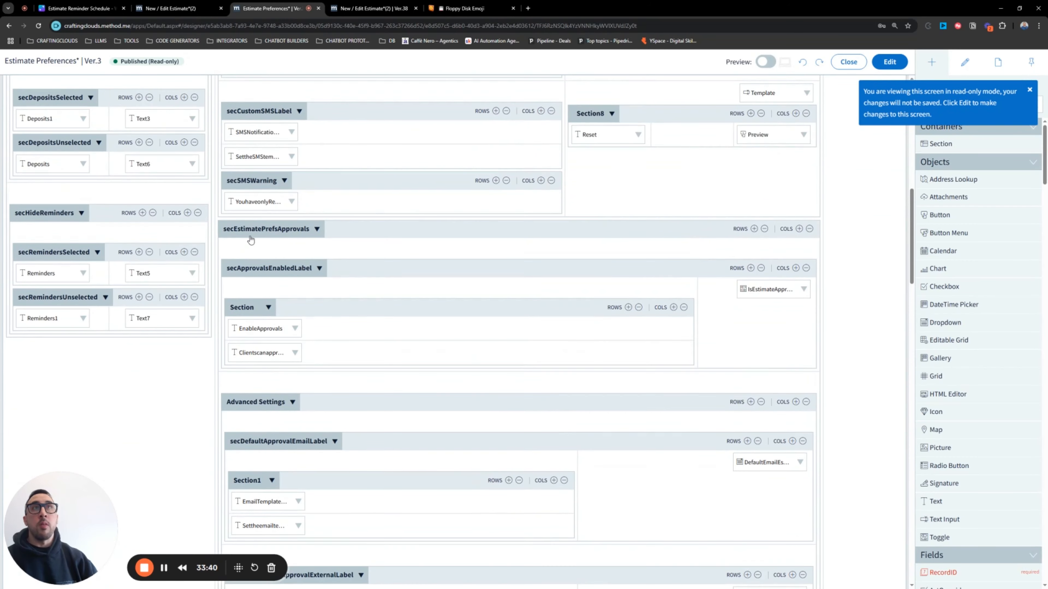
{"action": "scroll", "coordinate": [297, 326], "scroll_direction": "down", "scroll_amount": 3}
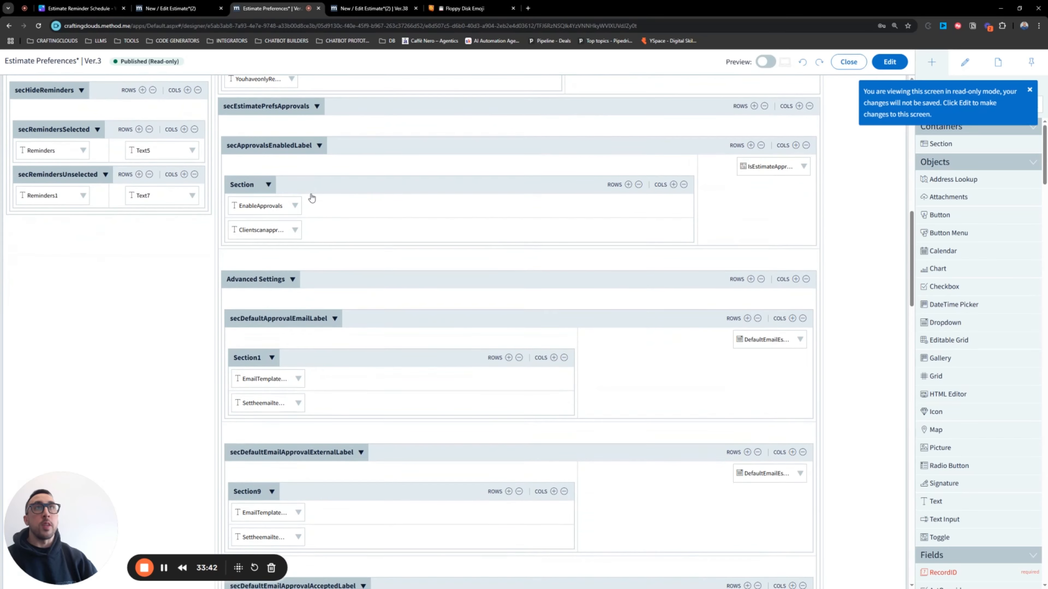
Step: Inspect the text controls for enabling approvals and for the approval and external acceptance email templates
{"action": "left_click", "coordinate": [311, 190]}
{"action": "left_click", "coordinate": [269, 206]}
{"action": "left_click", "coordinate": [275, 230]}
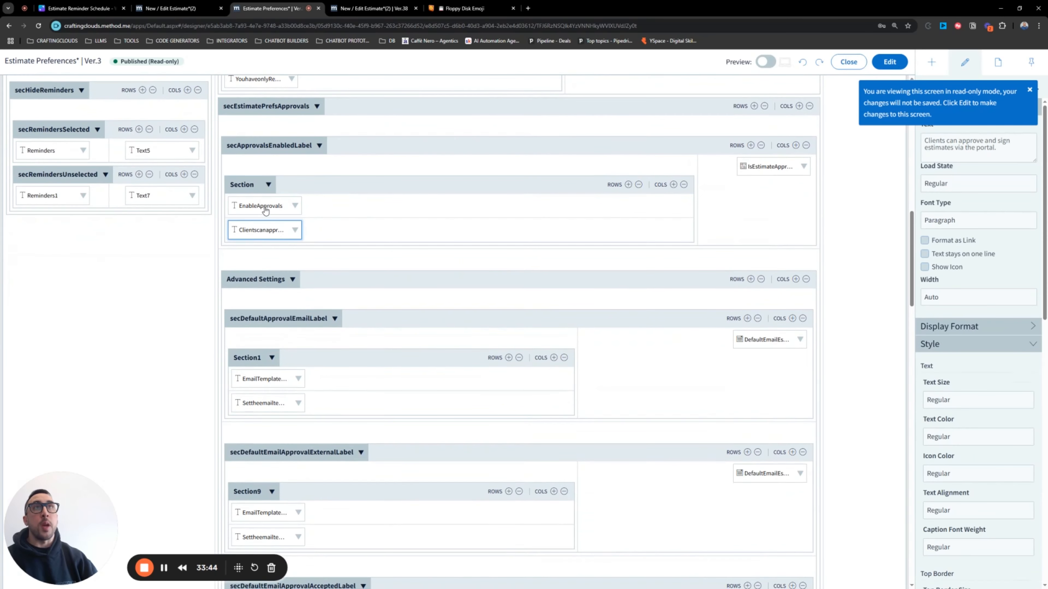
{"action": "scroll", "coordinate": [283, 269], "scroll_direction": "down", "scroll_amount": 1}
{"action": "scroll", "coordinate": [285, 282], "scroll_direction": "down", "scroll_amount": 3}
{"action": "left_click", "coordinate": [263, 298]}
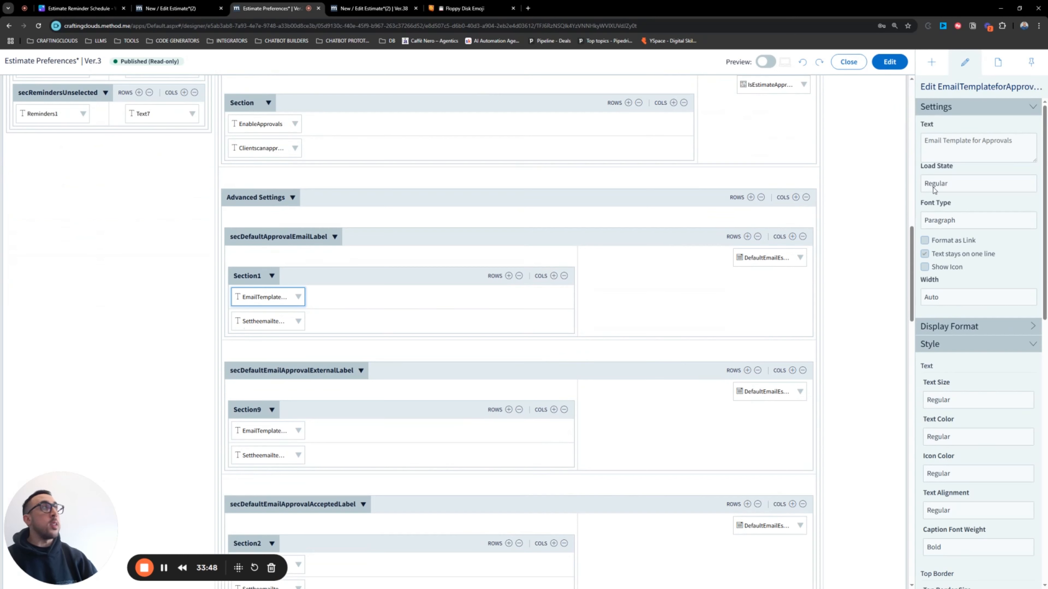
{"action": "left_click", "coordinate": [277, 323]}
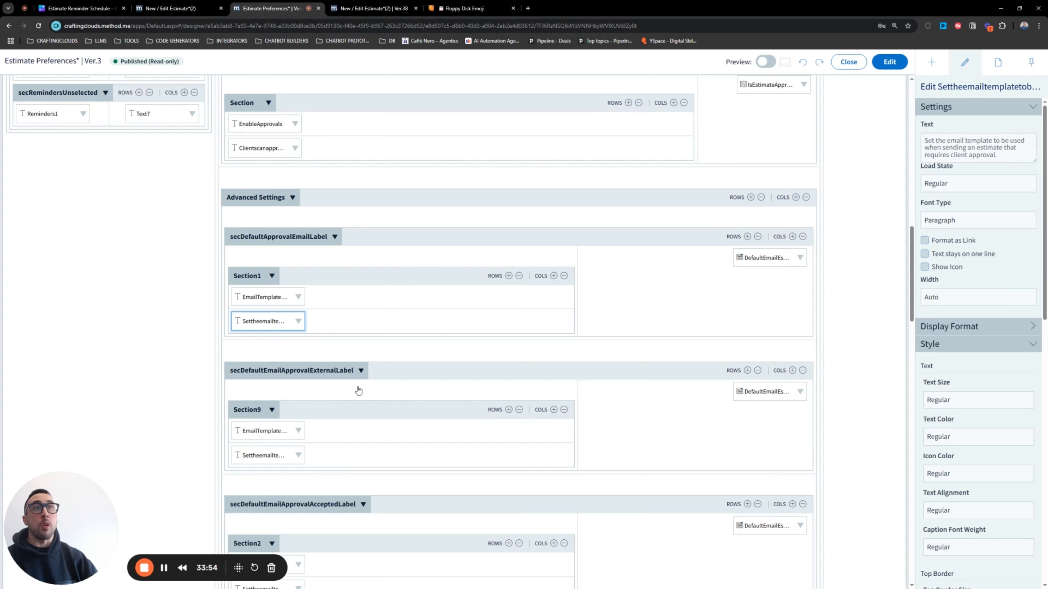
{"action": "left_click", "coordinate": [274, 430]}
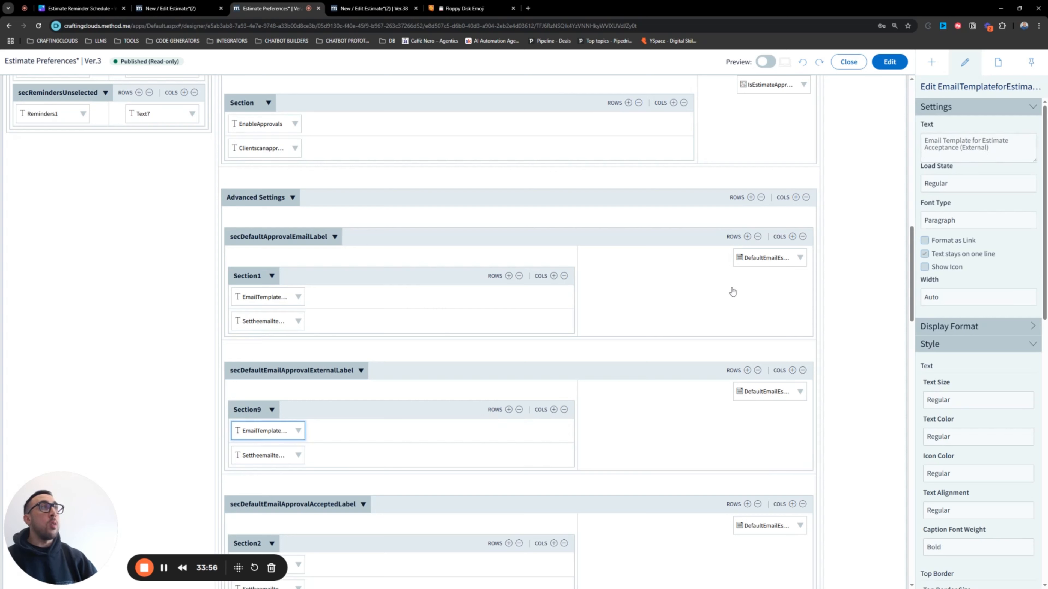
Step: Inspect the caption of the dropdown in the secDefaultApprovalEmailLabel section, and close the screen designer
{"action": "left_click", "coordinate": [754, 264]}
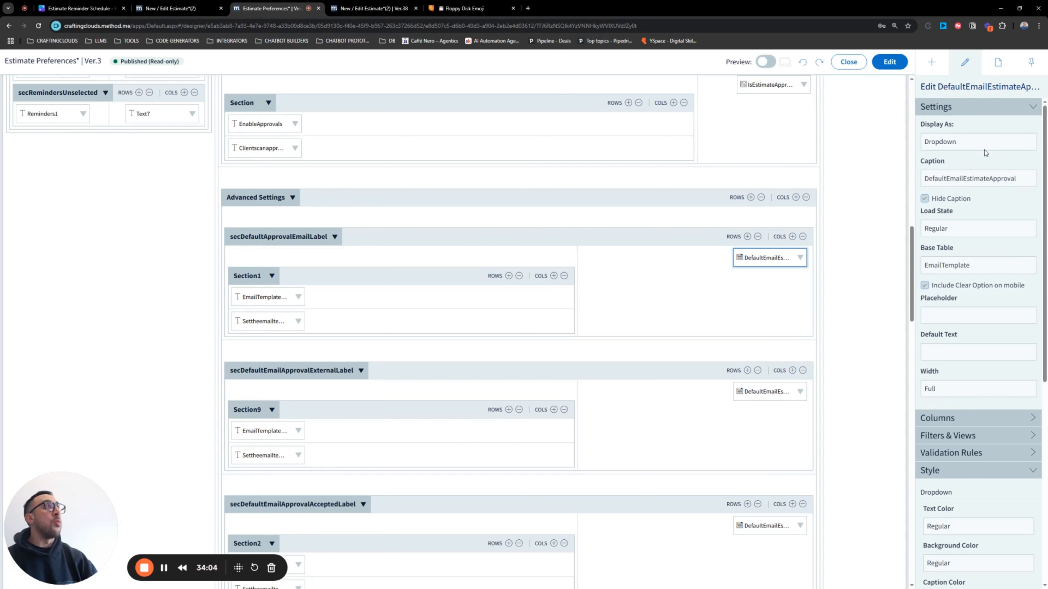
{"action": "left_click_drag", "start_coordinate": [923, 179], "coordinate": [1032, 182]}
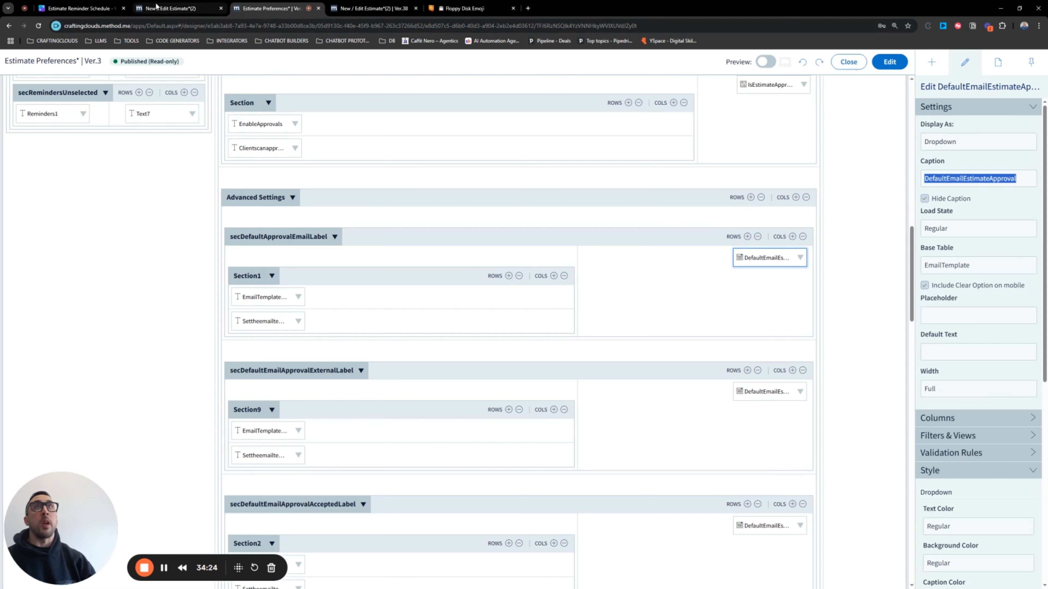
{"action": "left_click", "coordinate": [847, 63]}
Step: Return to the fncStartEstimateReminder routine and review its email template lookup and the record selection criteria of its Activity lookup
{"action": "left_click", "coordinate": [373, 8]}
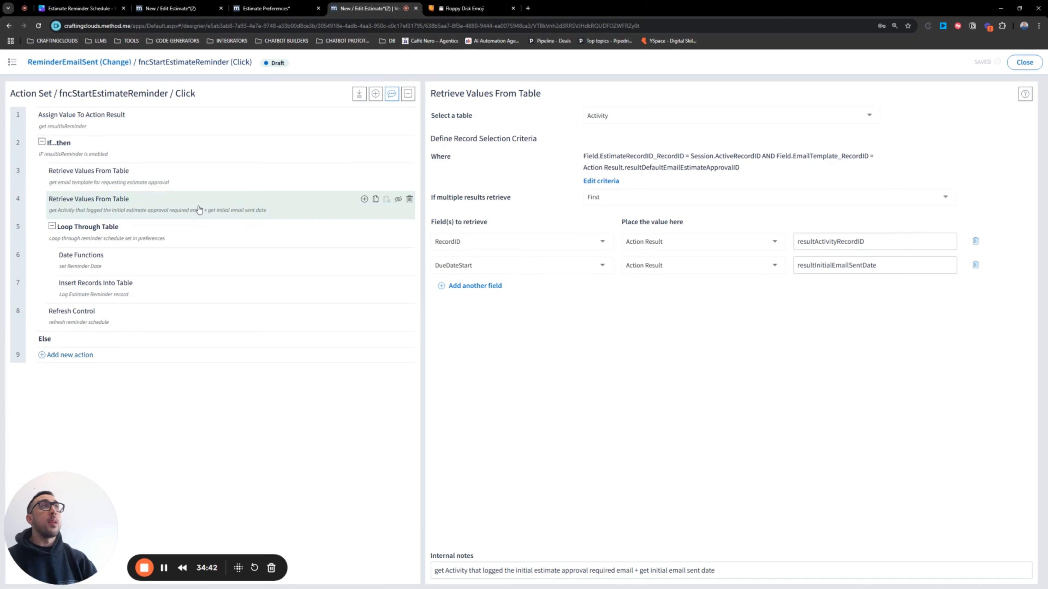
{"action": "left_click", "coordinate": [190, 184]}
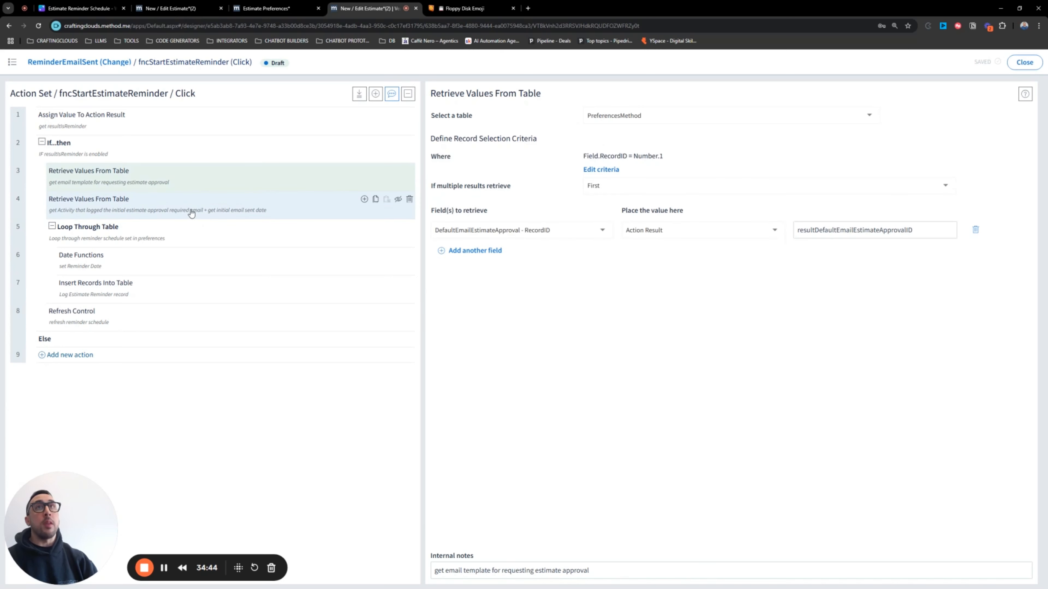
{"action": "left_click", "coordinate": [192, 213]}
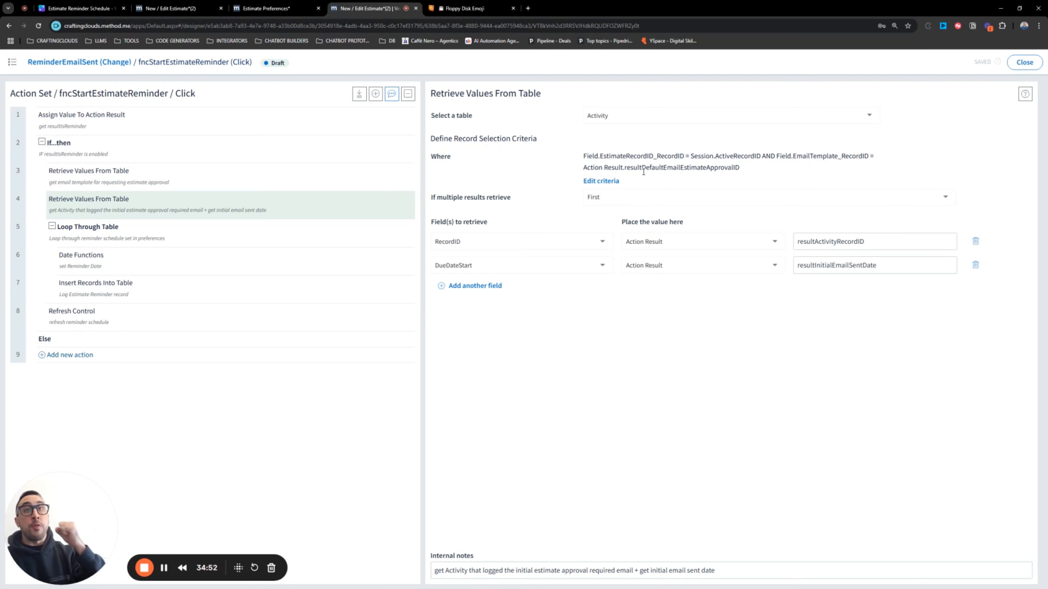
{"action": "left_click", "coordinate": [606, 181]}
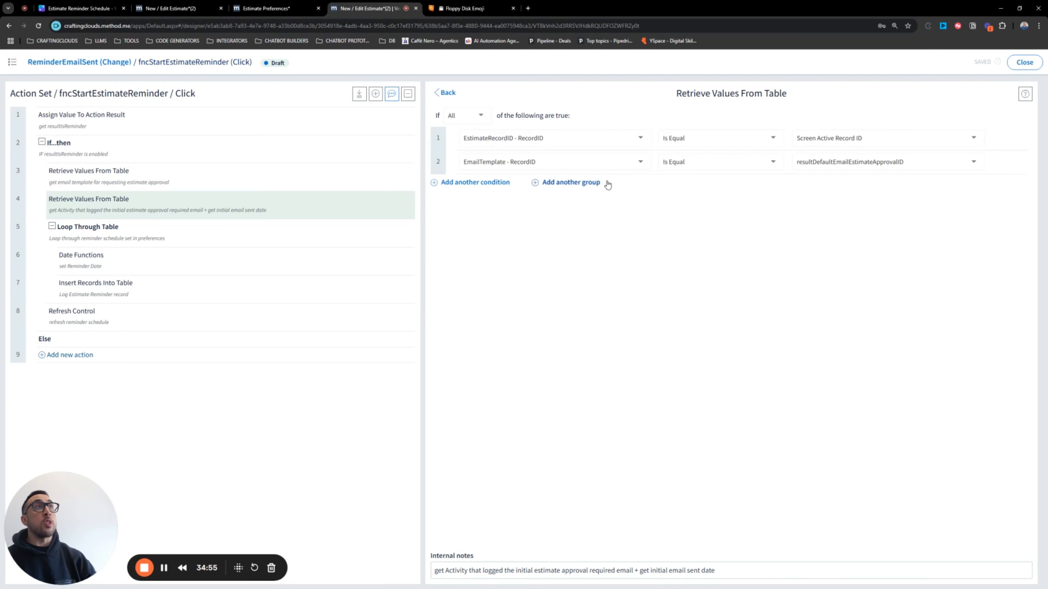
{"action": "left_click", "coordinate": [447, 93]}
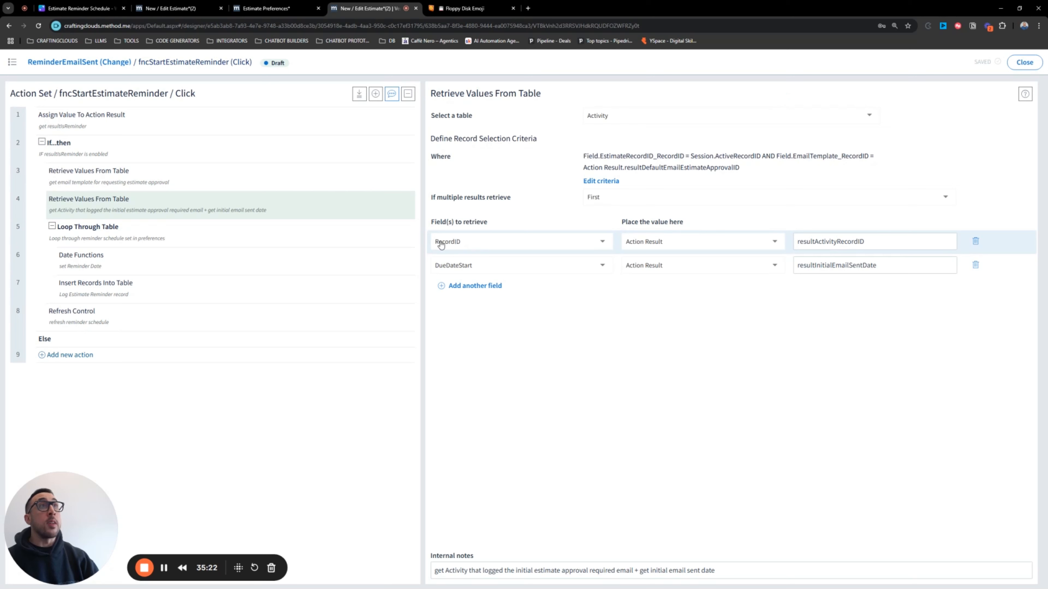
Step: Review the action result names that store the Activity lookup's RecordID and DueDateStart fields
{"action": "left_click_drag", "start_coordinate": [880, 246], "coordinate": [796, 242]}
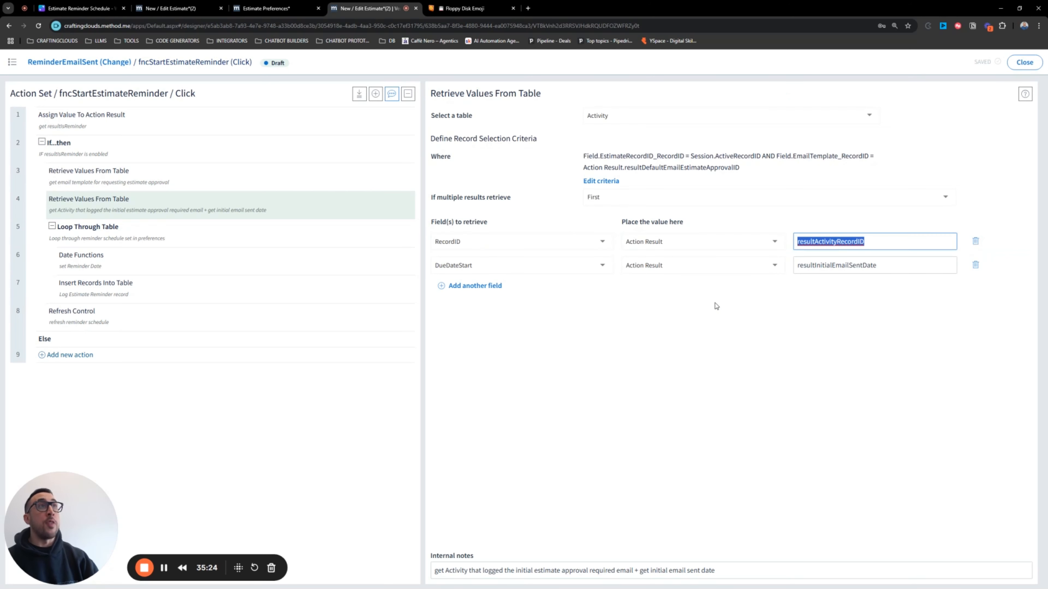
{"action": "left_click_drag", "start_coordinate": [878, 266], "coordinate": [796, 265]}
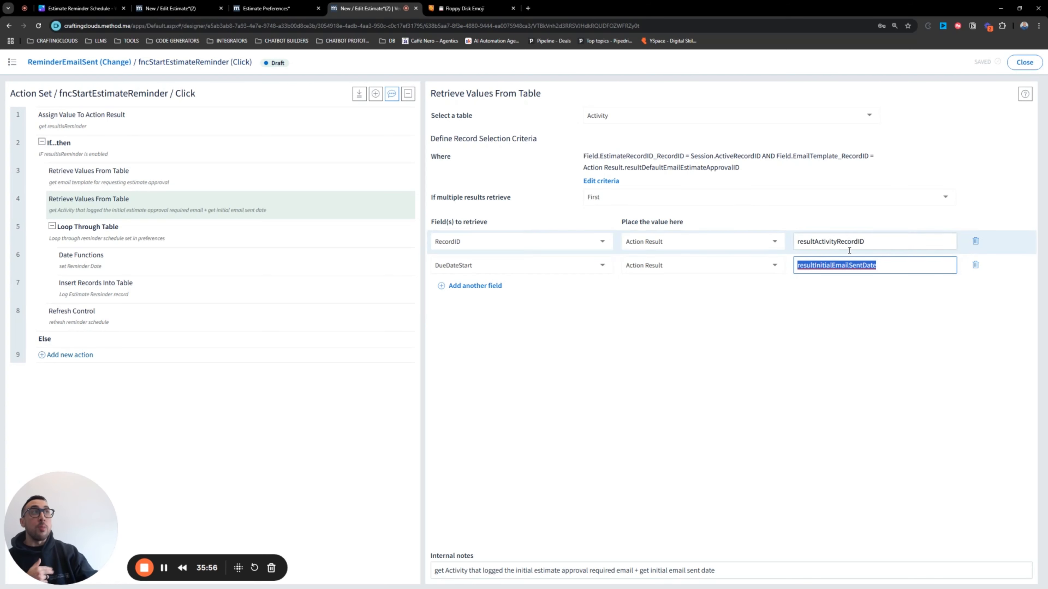
{"action": "left_click_drag", "start_coordinate": [797, 265], "coordinate": [884, 266]}
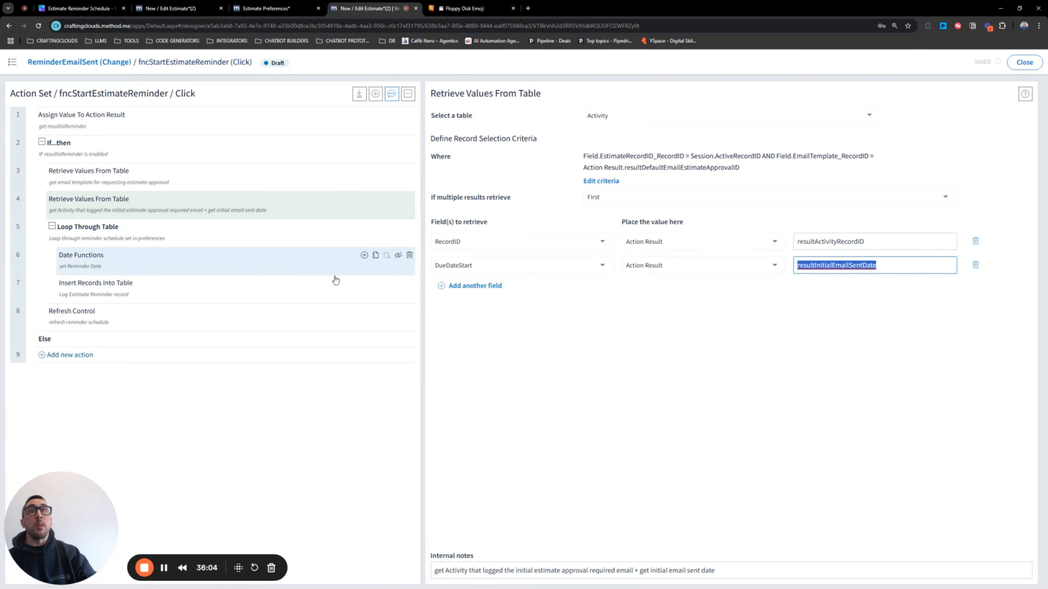
Step: Review the Loop Through Table action and the Date Functions action's start date, days to add and result name
{"action": "left_click", "coordinate": [116, 239]}
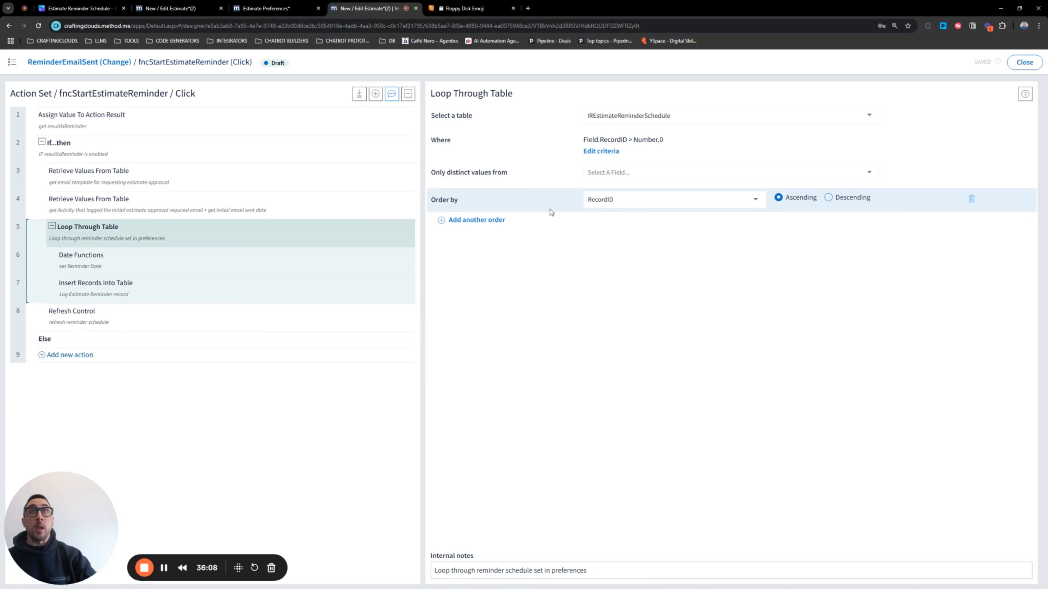
{"action": "left_click", "coordinate": [128, 261]}
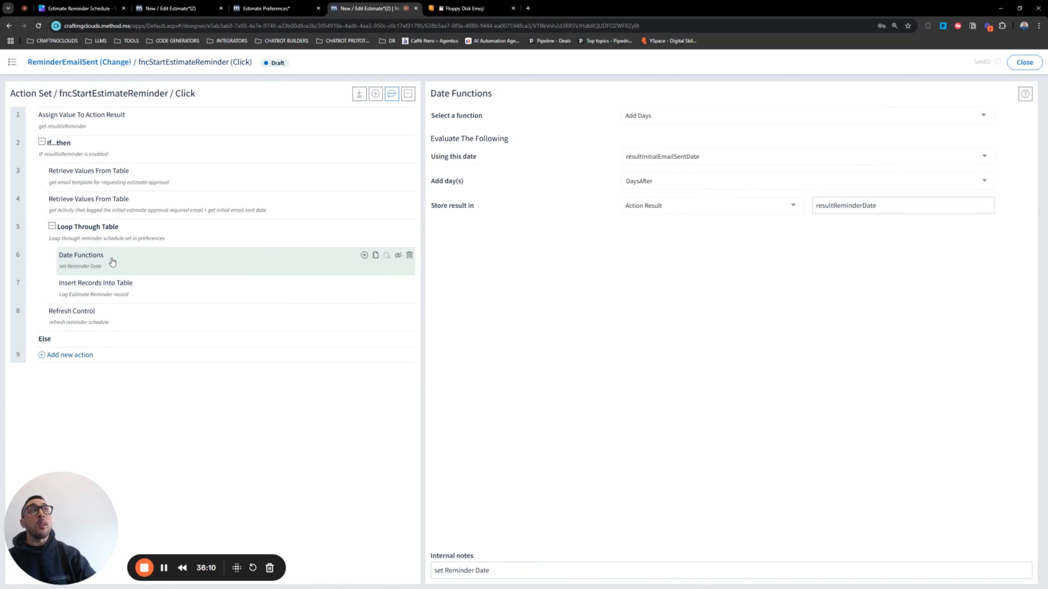
{"action": "left_click", "coordinate": [644, 186]}
{"action": "left_click", "coordinate": [644, 187]}
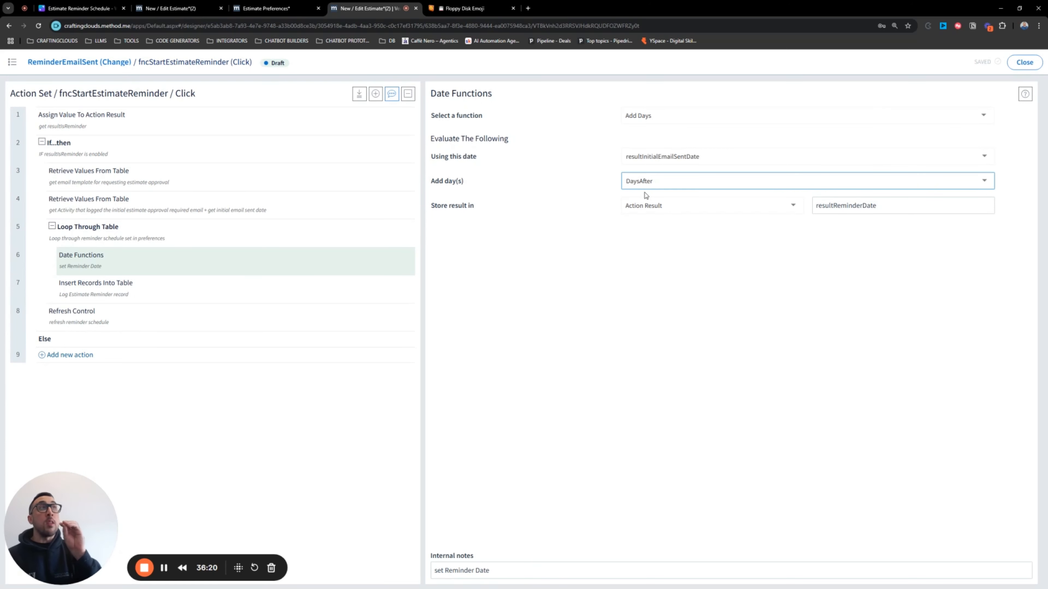
{"action": "left_click", "coordinate": [654, 160]}
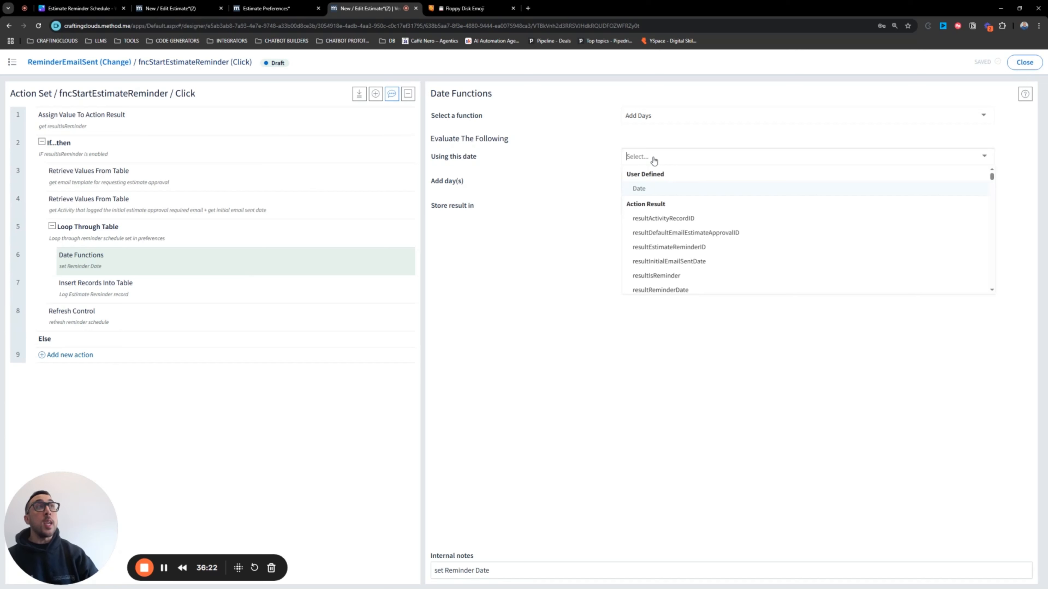
{"action": "left_click", "coordinate": [614, 167]}
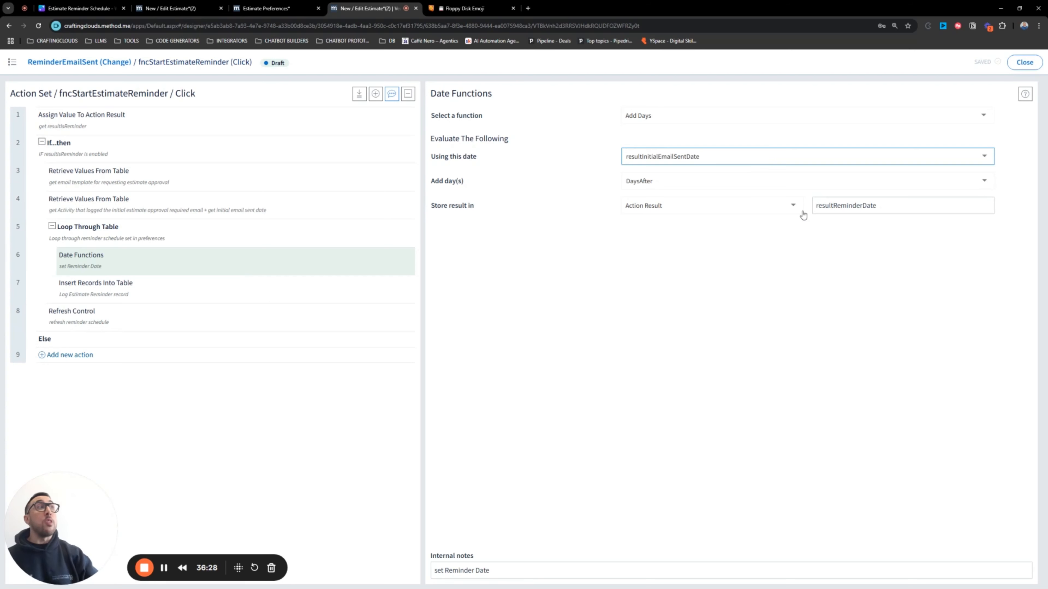
{"action": "left_click_drag", "start_coordinate": [878, 207], "coordinate": [800, 213]}
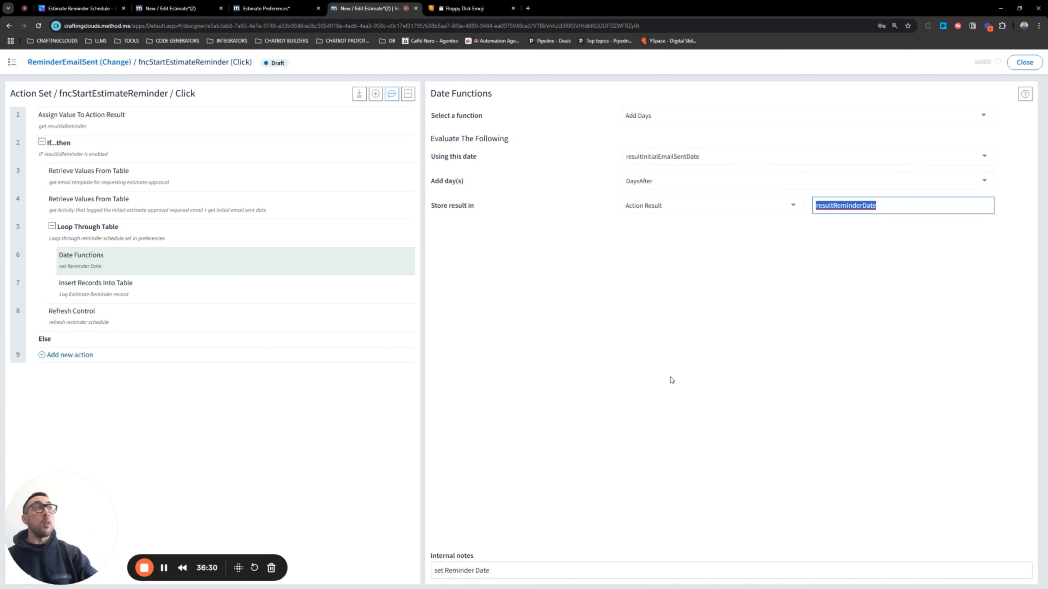
{"action": "left_click", "coordinate": [866, 216]}
{"action": "left_click_drag", "start_coordinate": [877, 206], "coordinate": [809, 205]}
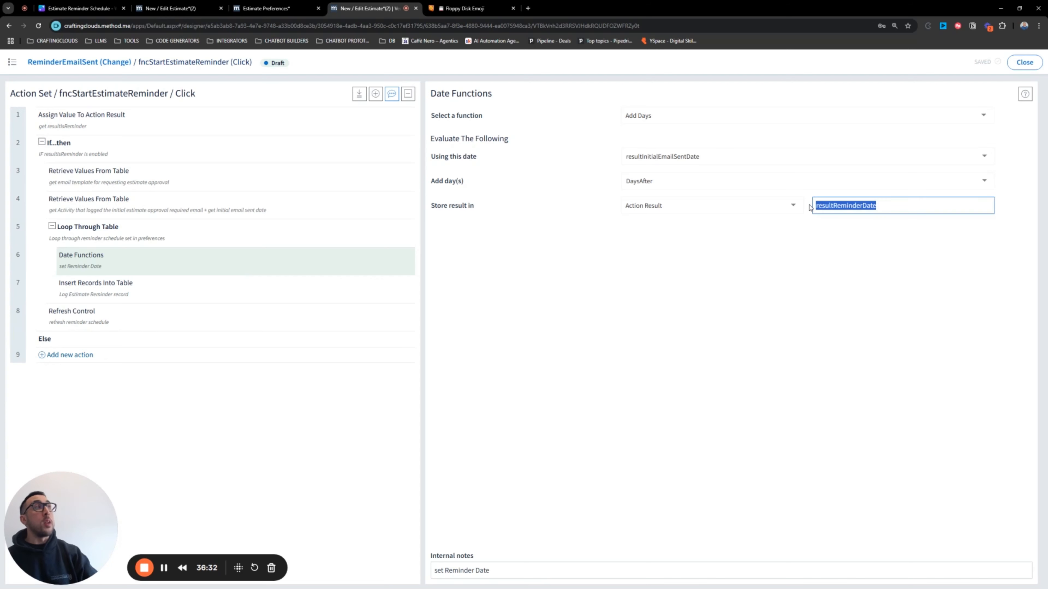
Step: Examine the Insert Records Into Table action against the Activity lookup, including its StatusSymbol value and action result name
{"action": "left_click", "coordinate": [100, 300]}
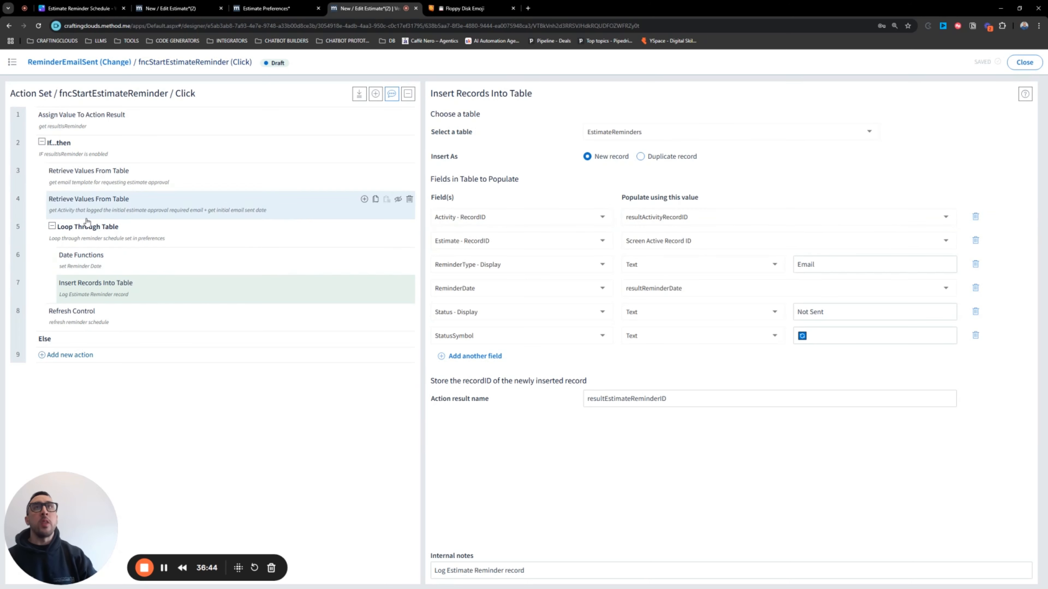
{"action": "left_click", "coordinate": [100, 213]}
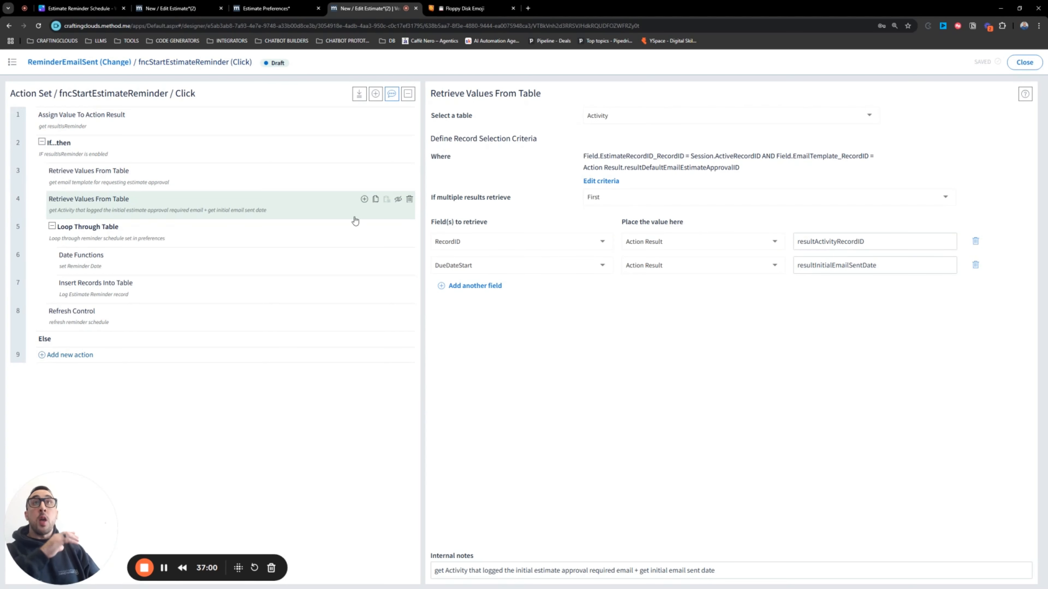
{"action": "left_click", "coordinate": [137, 290]}
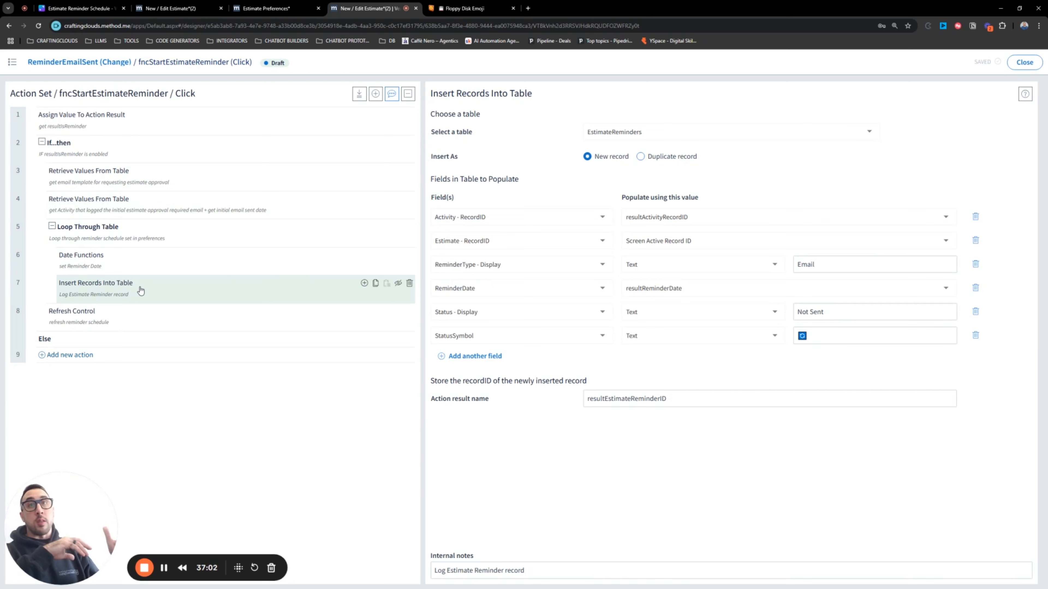
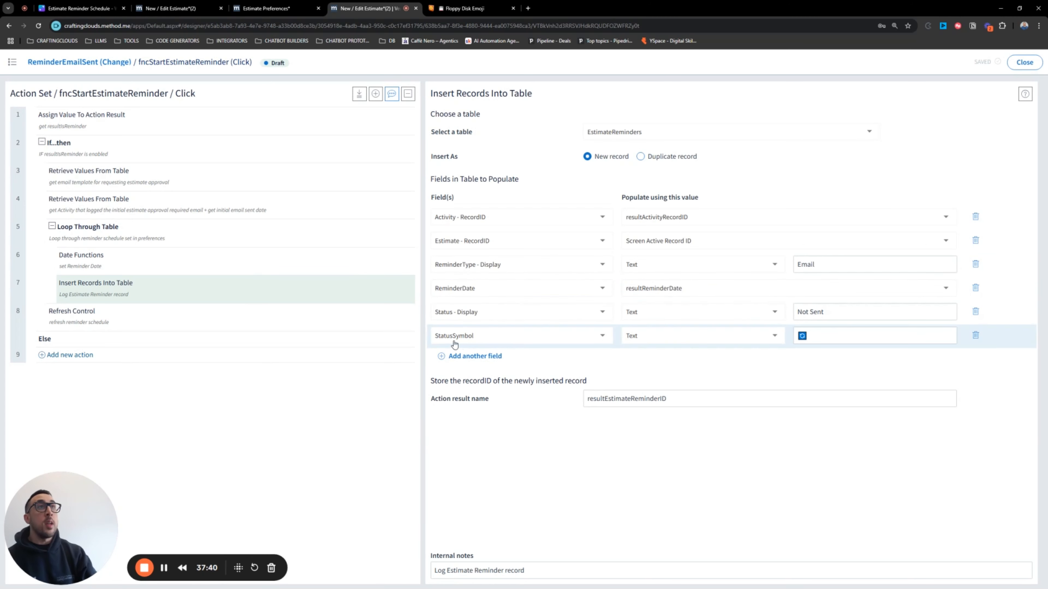
{"action": "left_click", "coordinate": [825, 335]}
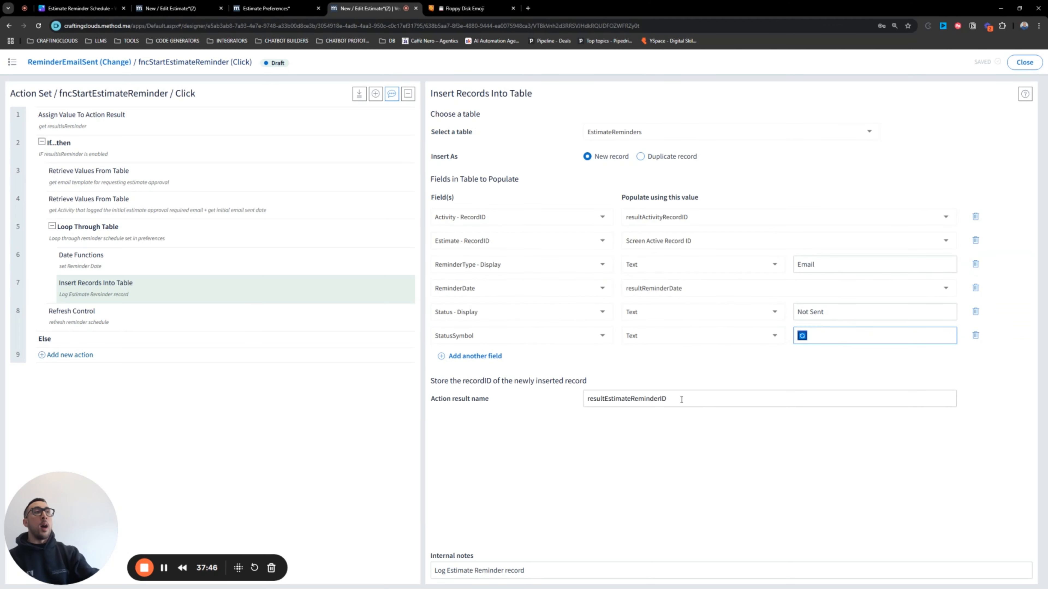
{"action": "left_click_drag", "start_coordinate": [672, 399], "coordinate": [570, 392]}
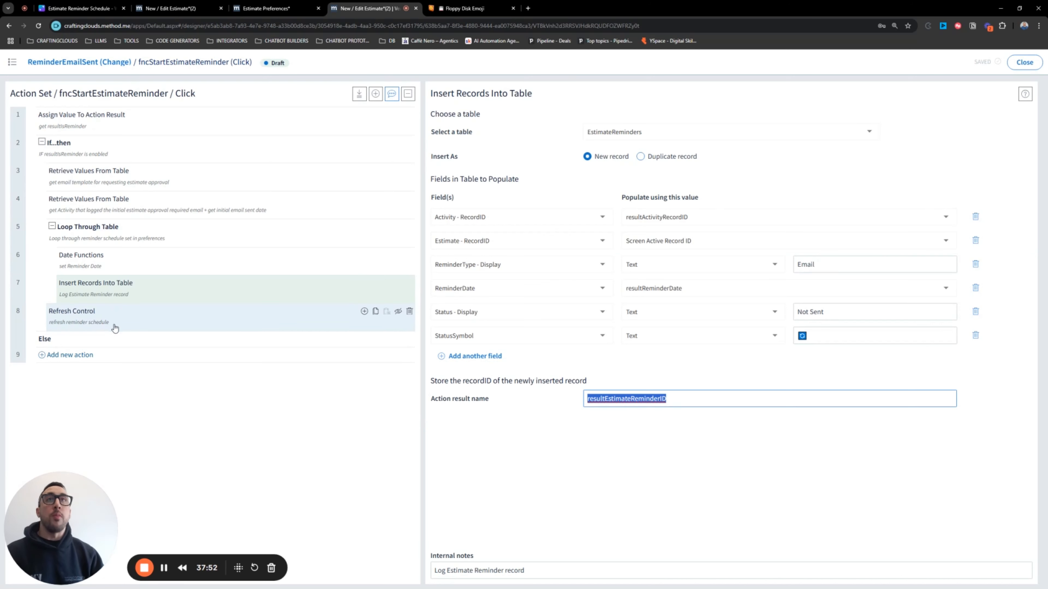
Step: Check the Loop Through Table action and set the Date Functions action's start date to Current Date / Time
{"action": "left_click", "coordinate": [90, 232]}
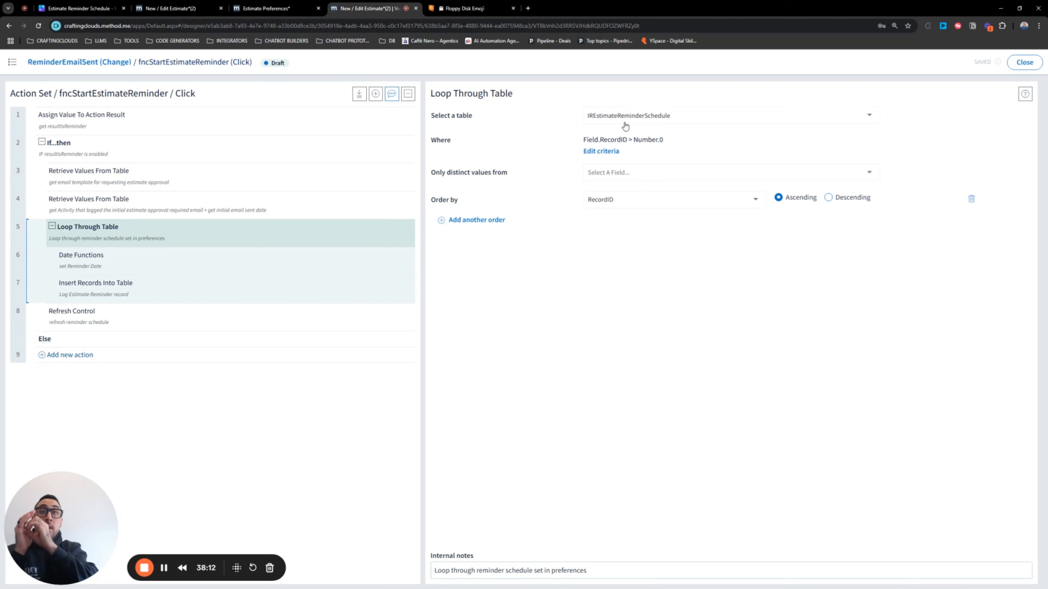
{"action": "left_click", "coordinate": [95, 255]}
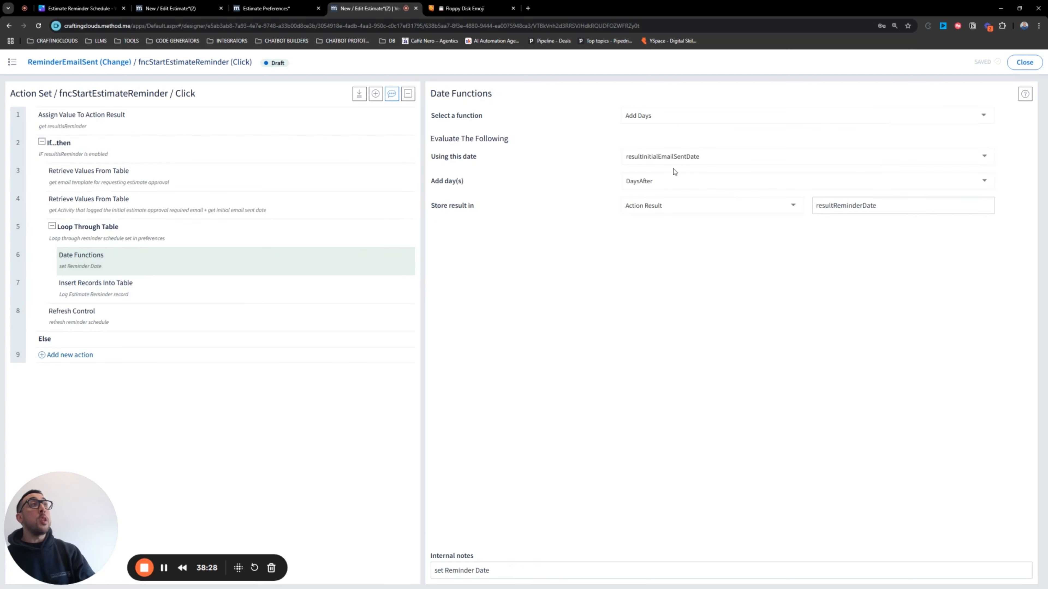
{"action": "left_click", "coordinate": [676, 162]}
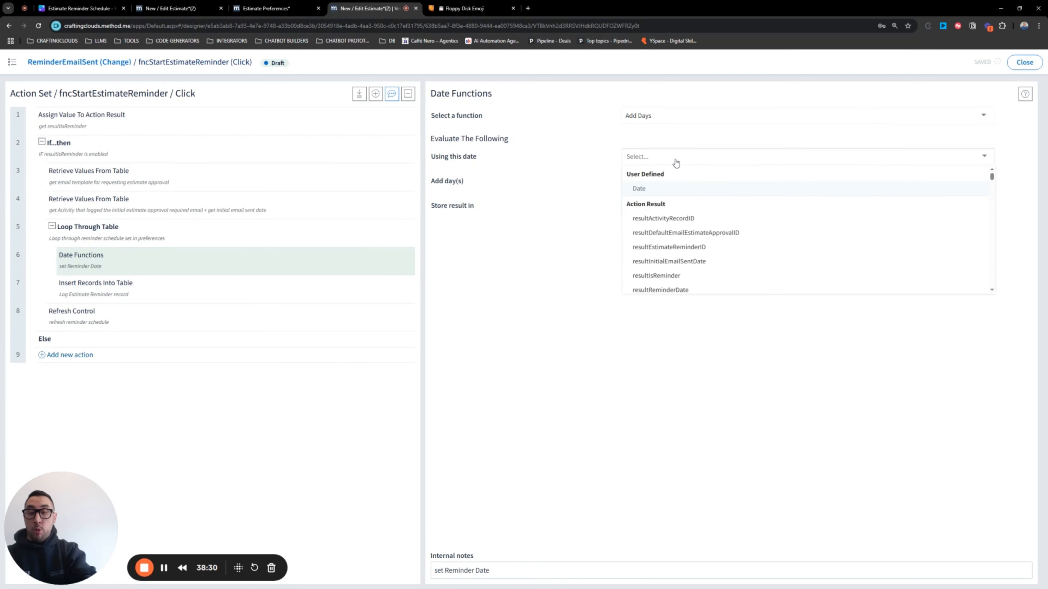
{"action": "type", "text": "curre"}
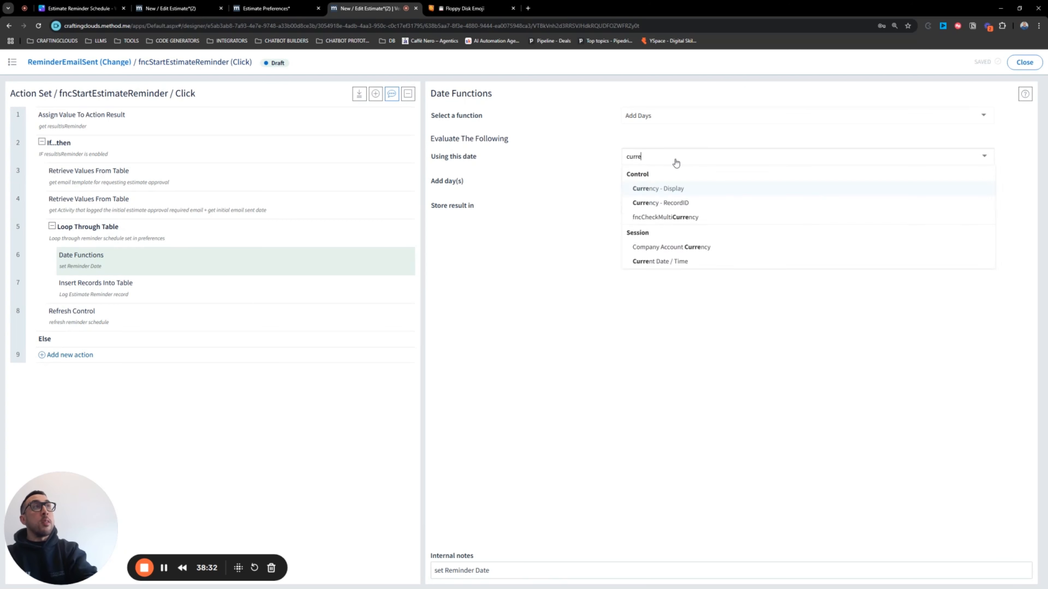
{"action": "type", "text": "bn"}
{"action": "key", "text": "BackSpace"}
{"action": "key", "text": "BackSpace"}
{"action": "type", "text": "nt"}
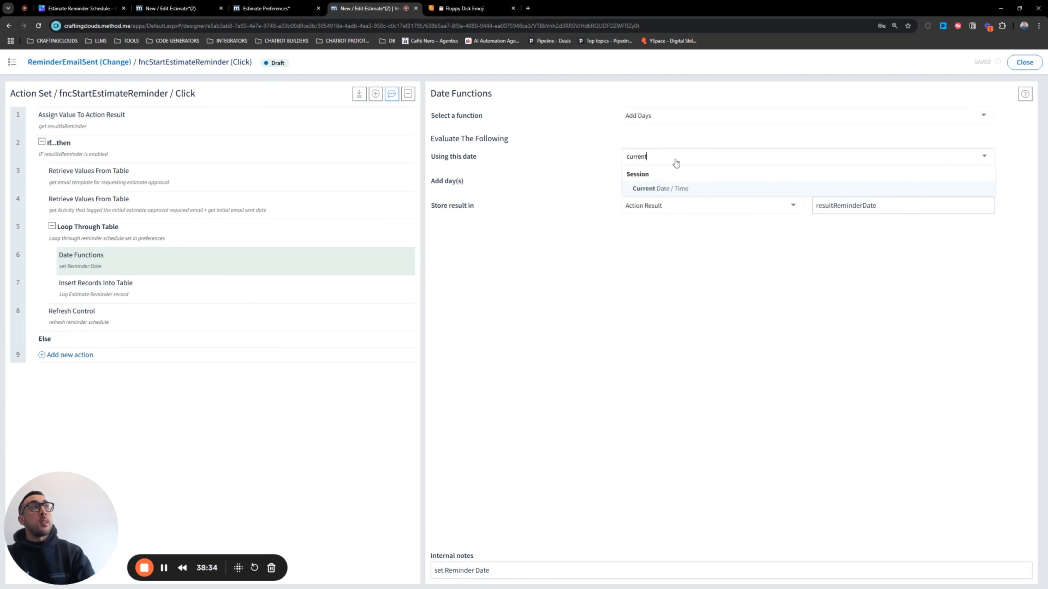
{"action": "left_click", "coordinate": [664, 189]}
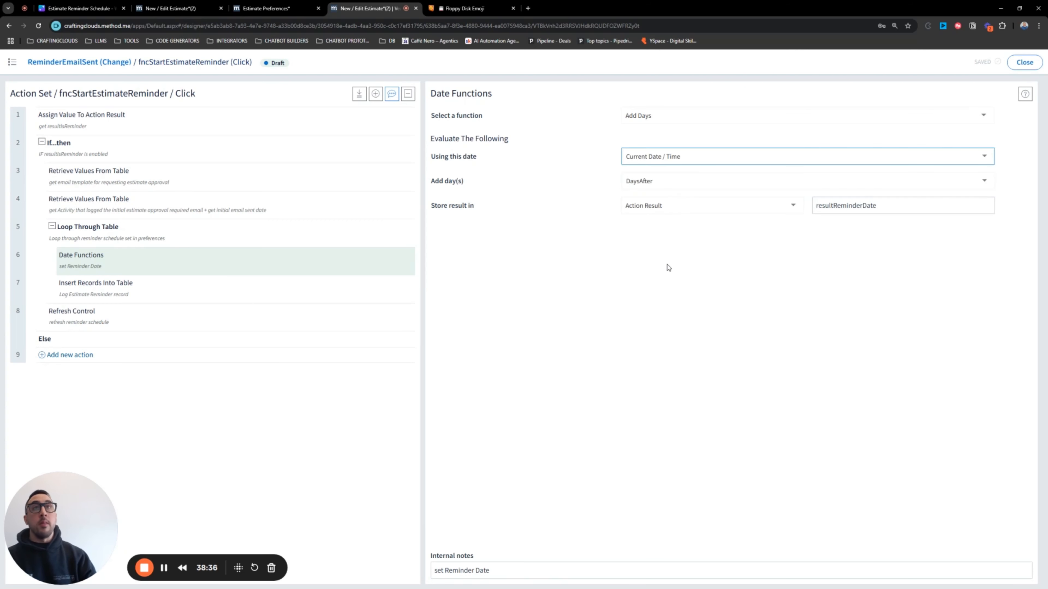
Step: Review the Refresh Control and Insert Records Into Table actions, and close the action editor and the estimate screen designer
{"action": "left_click", "coordinate": [140, 313]}
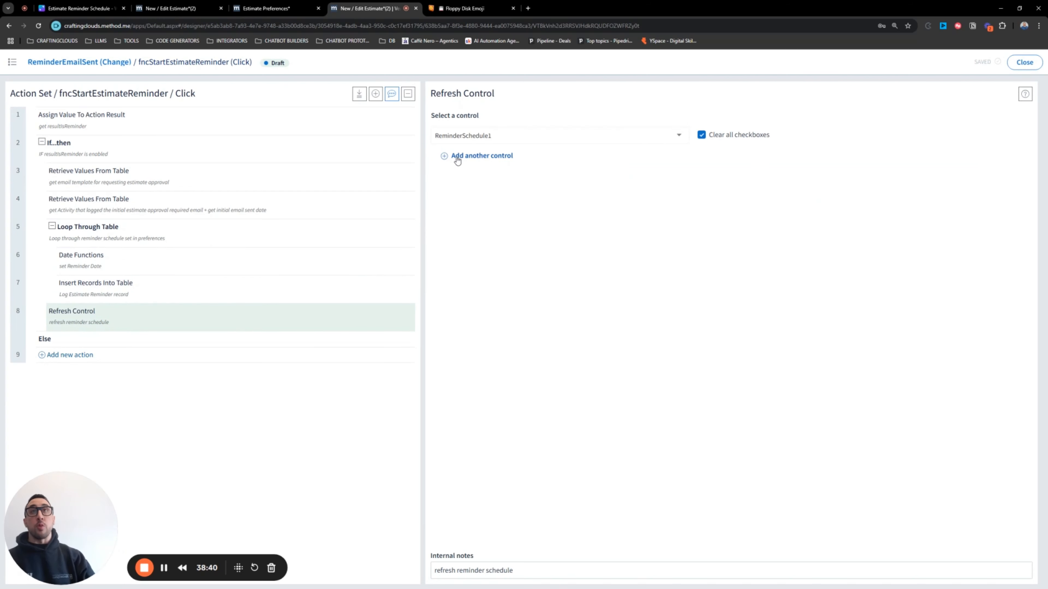
{"action": "left_click", "coordinate": [116, 285]}
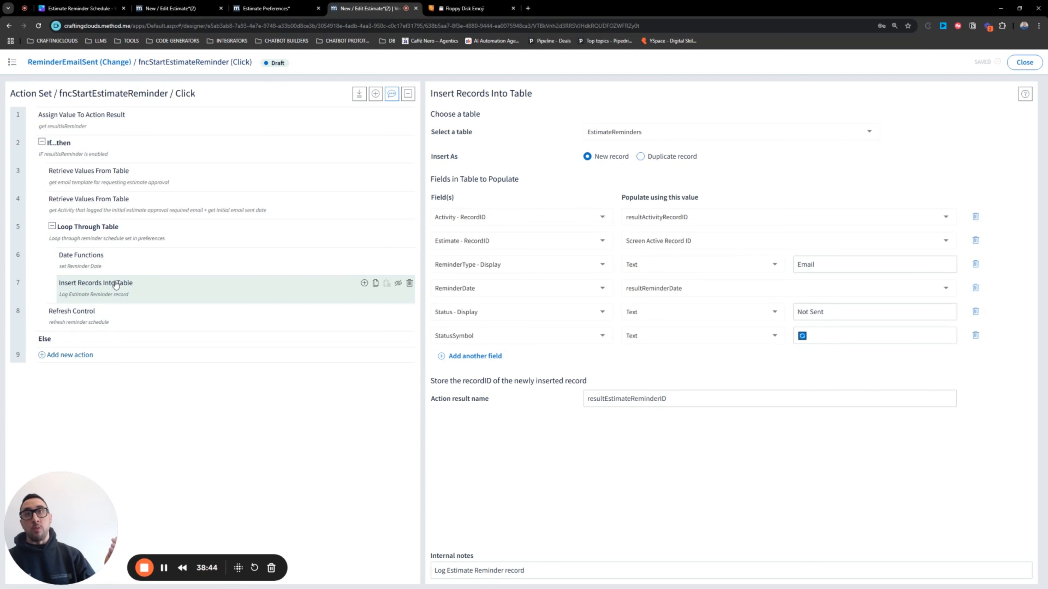
{"action": "left_click", "coordinate": [87, 311]}
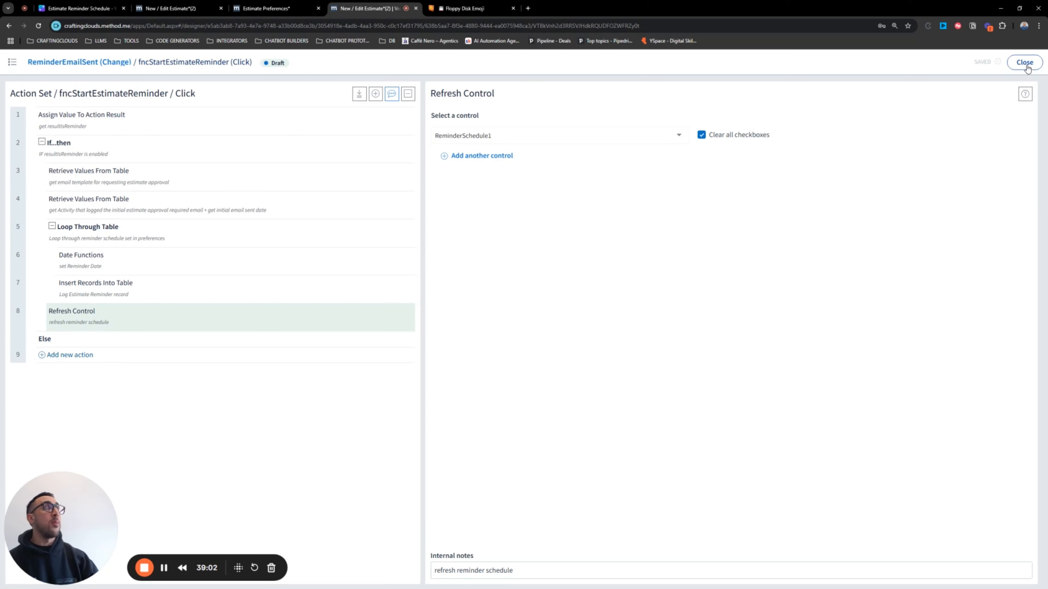
{"action": "left_click", "coordinate": [1027, 63]}
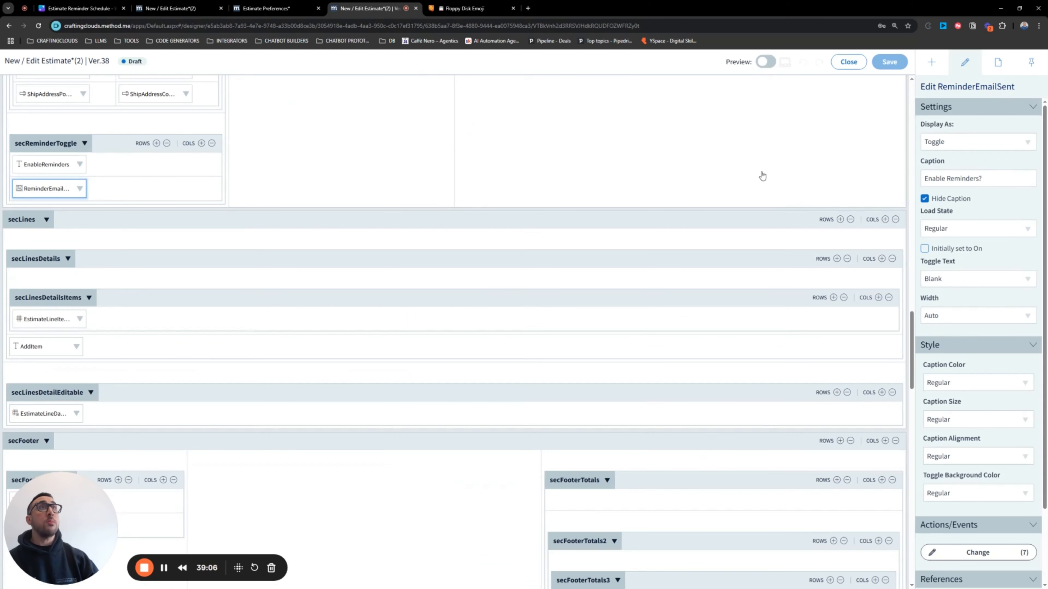
{"action": "left_click", "coordinate": [846, 63]}
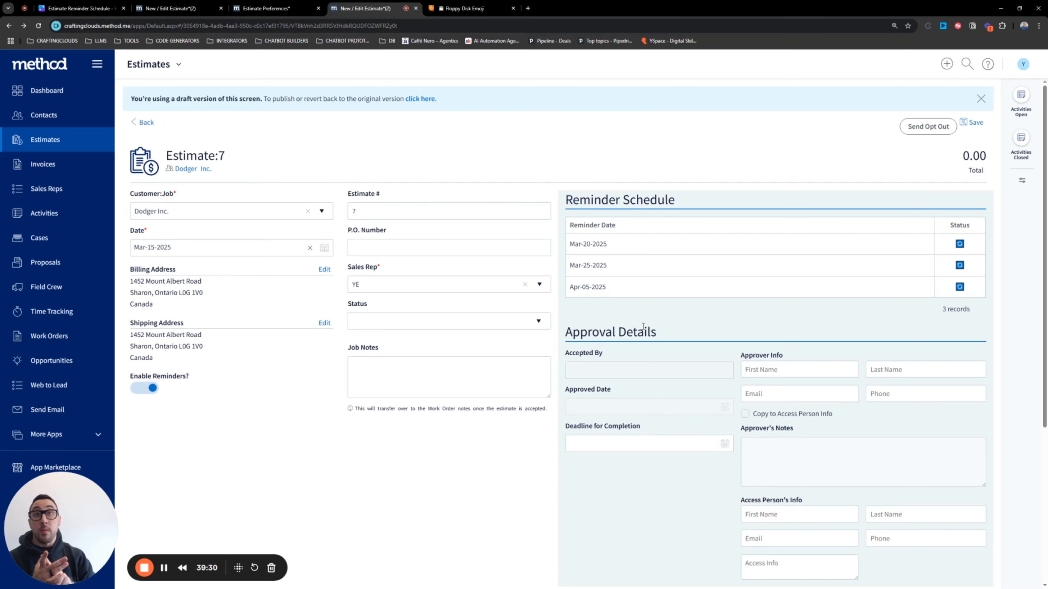
Step: Open the management page of the Estimates app and look through its list of screens
{"action": "left_click", "coordinate": [179, 64]}
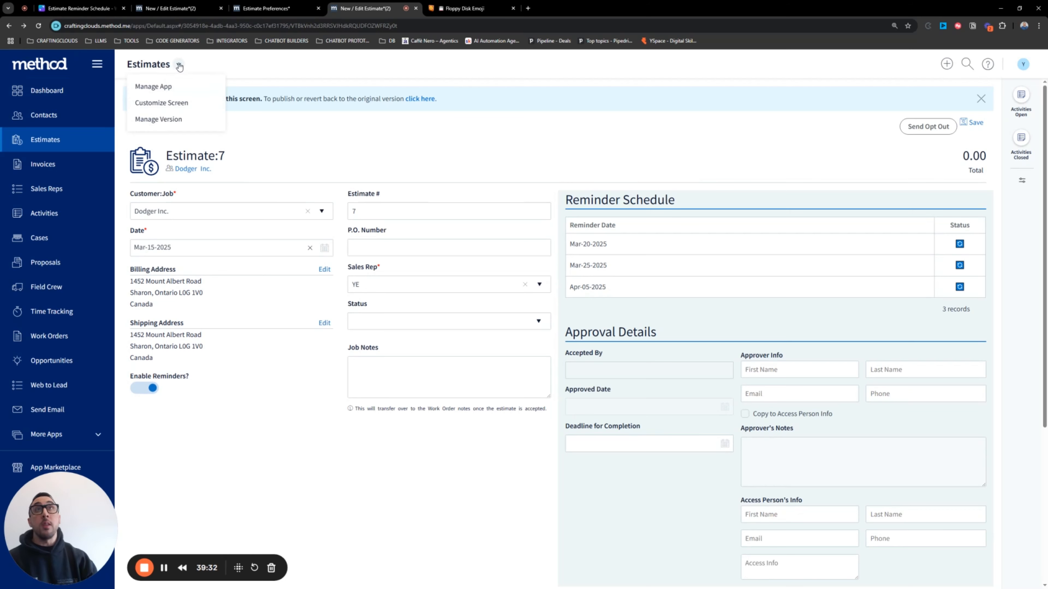
{"action": "left_click", "coordinate": [155, 87]}
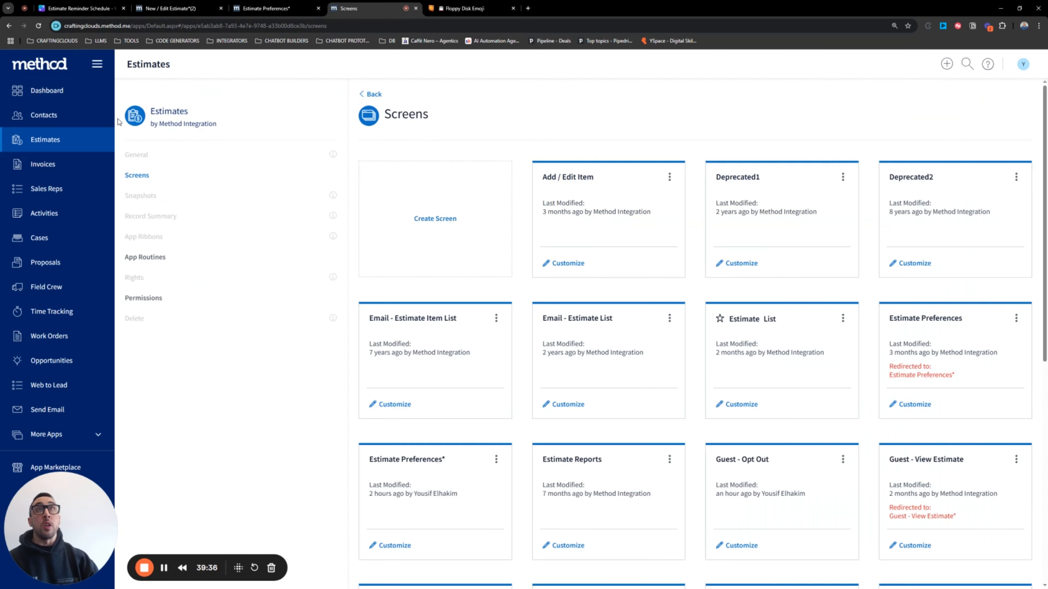
{"action": "scroll", "coordinate": [575, 258], "scroll_direction": "down", "scroll_amount": 6}
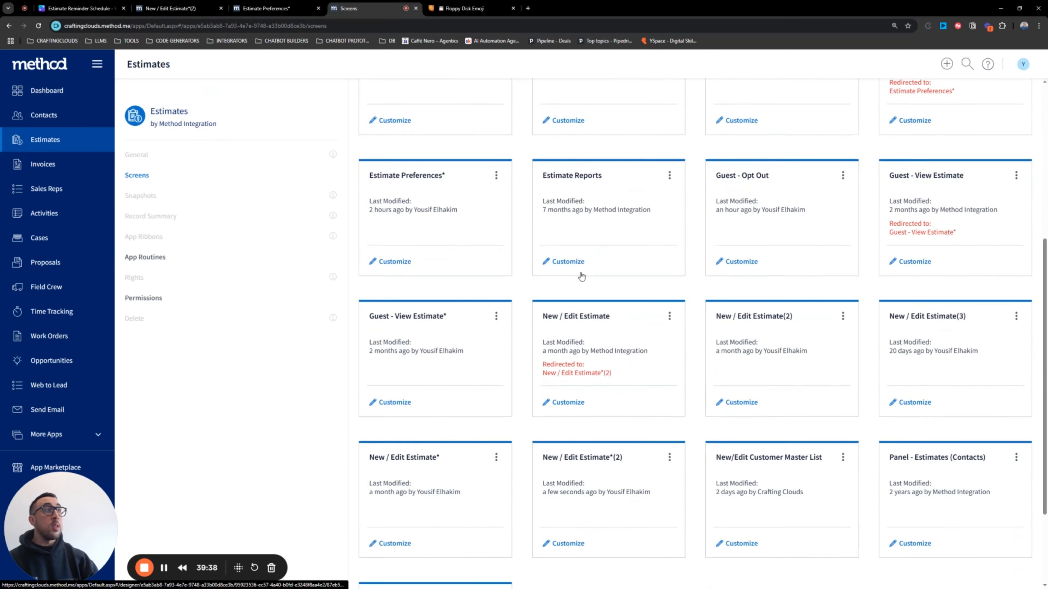
{"action": "scroll", "coordinate": [552, 277], "scroll_direction": "up", "scroll_amount": 6}
{"action": "left_click", "coordinate": [431, 214]}
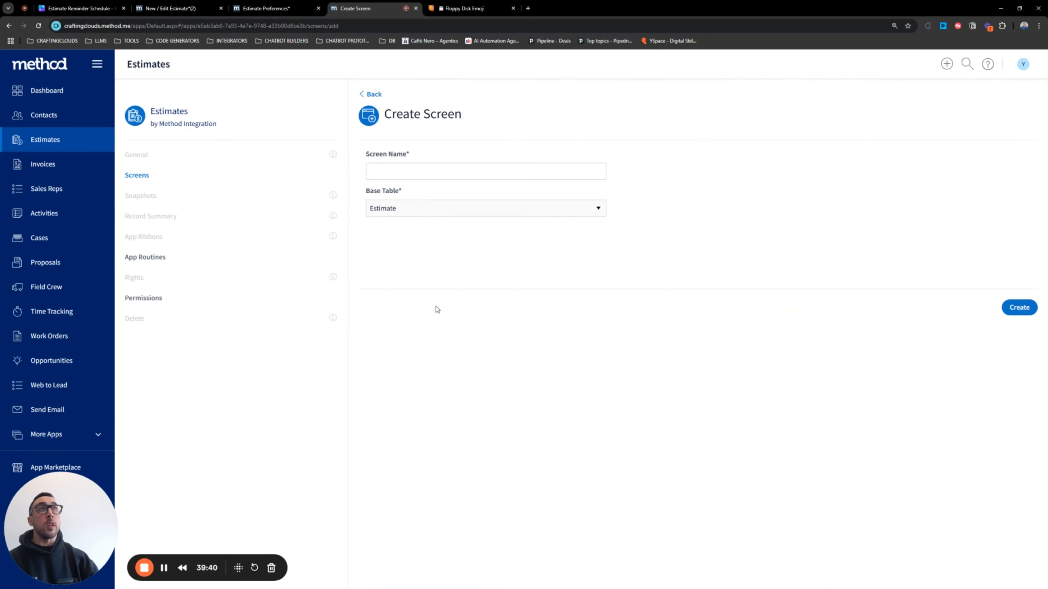
{"action": "left_click", "coordinate": [404, 172]}
{"action": "type", "text": "opt Out"}
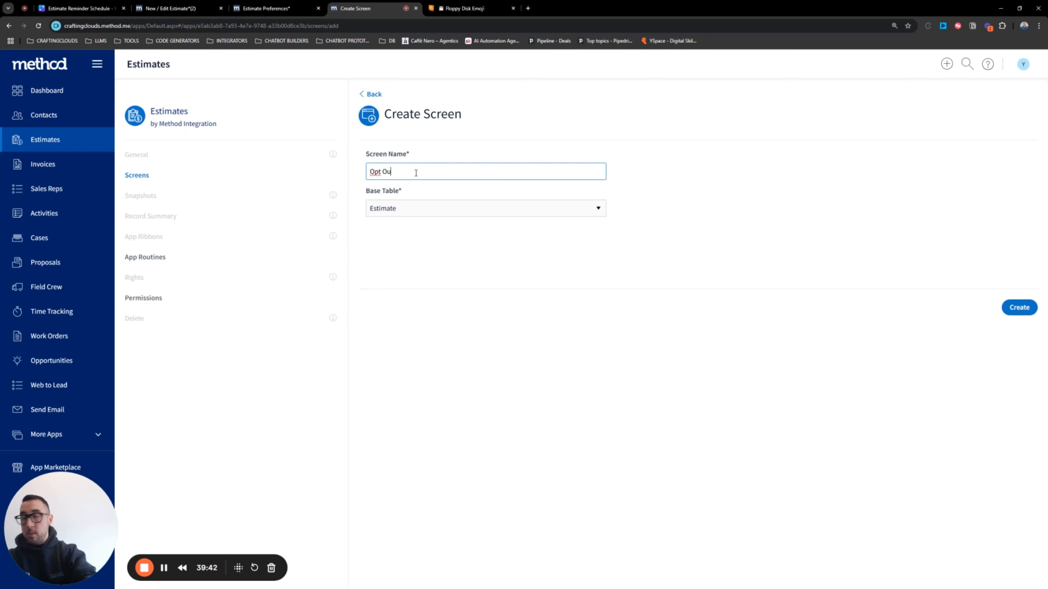
{"action": "left_click", "coordinate": [374, 93]}
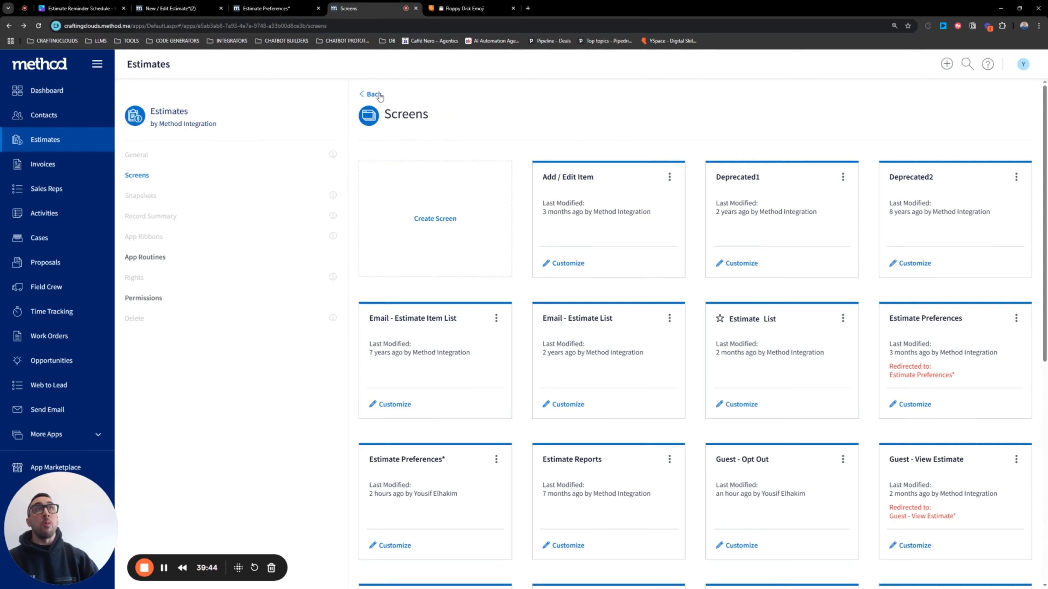
Step: Review the security permissions of the Guest - Opt Out screen and return to the screen list
{"action": "scroll", "coordinate": [570, 290], "scroll_direction": "down", "scroll_amount": 5}
{"action": "scroll", "coordinate": [569, 291], "scroll_direction": "down", "scroll_amount": 5}
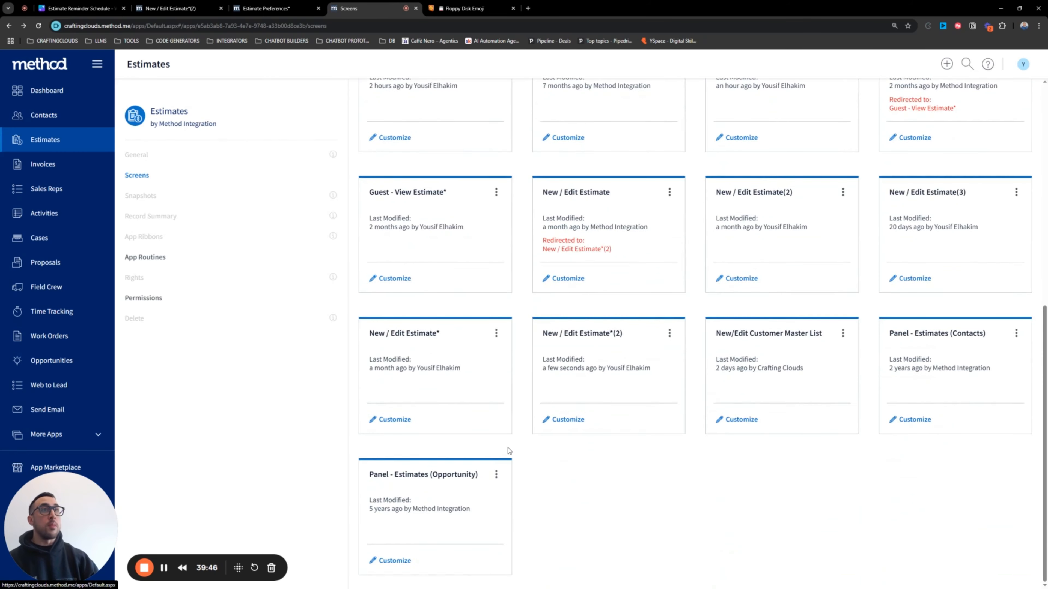
{"action": "scroll", "coordinate": [536, 450], "scroll_direction": "up", "scroll_amount": 3}
{"action": "scroll", "coordinate": [548, 450], "scroll_direction": "up", "scroll_amount": 3}
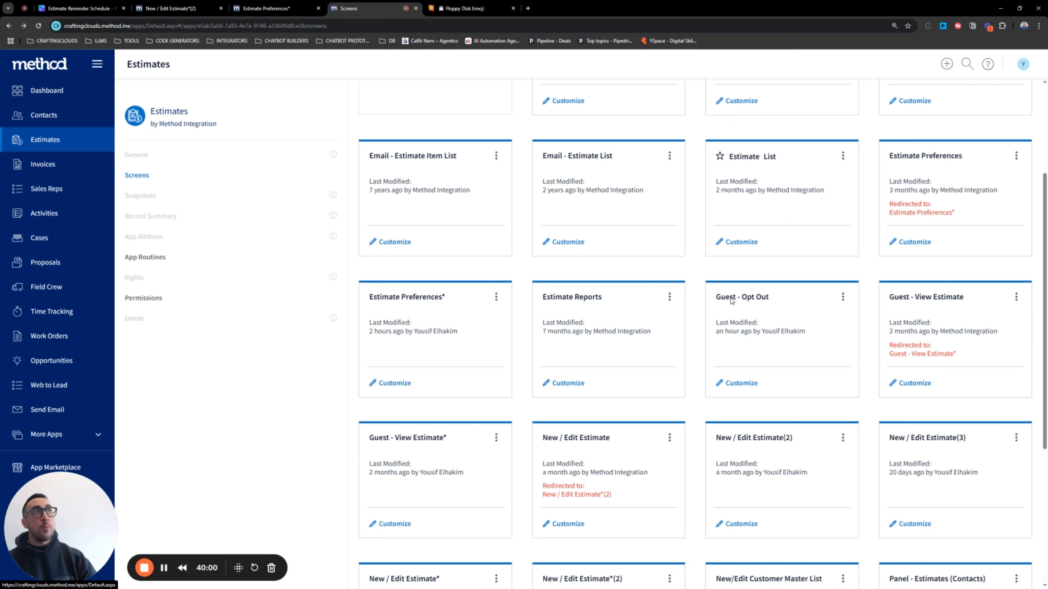
{"action": "left_click", "coordinate": [842, 299]}
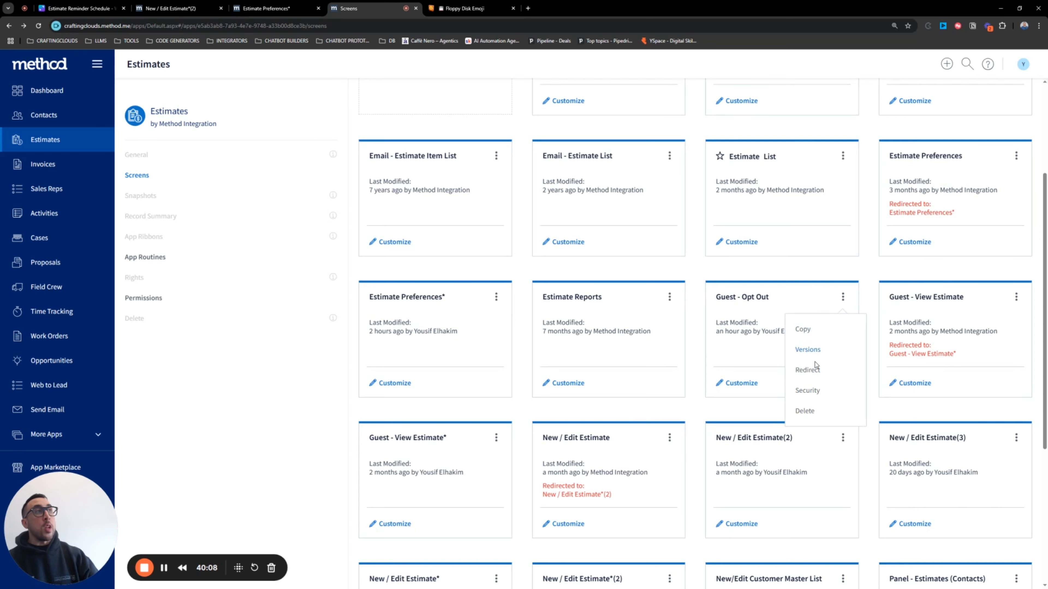
{"action": "left_click", "coordinate": [808, 391]}
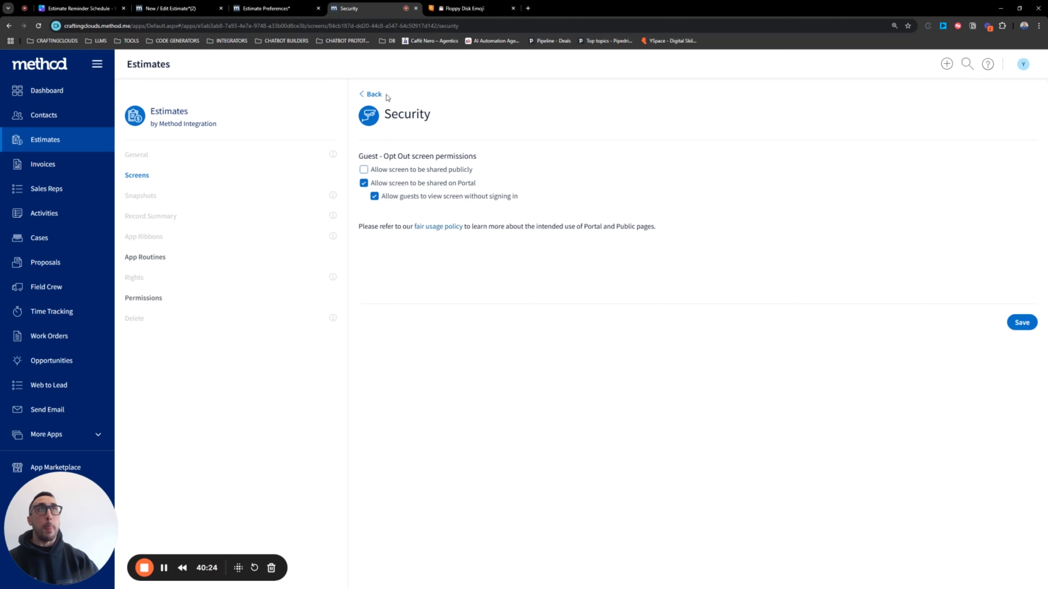
{"action": "left_click", "coordinate": [376, 94]}
Step: Open the Guest - Opt Out screen in the designer and display its Focus action set
{"action": "scroll", "coordinate": [679, 340], "scroll_direction": "down", "scroll_amount": 8}
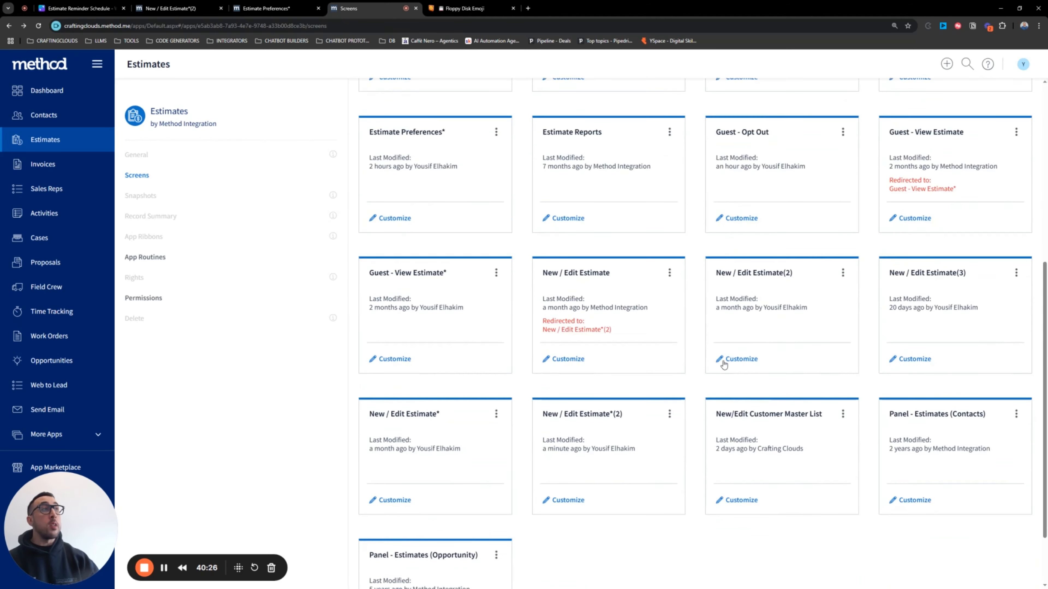
{"action": "left_click", "coordinate": [732, 218]}
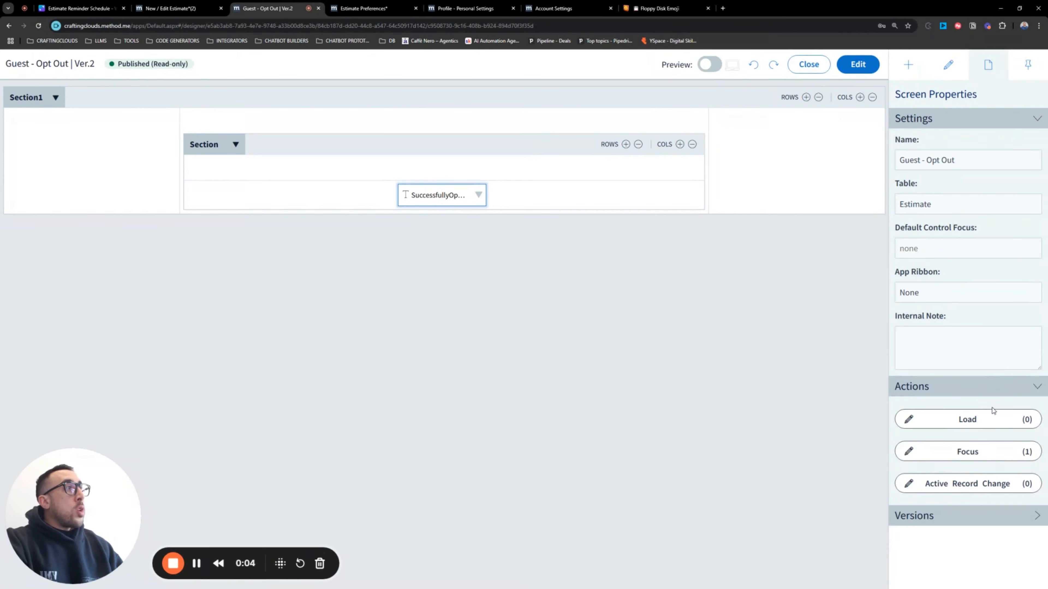
{"action": "left_click", "coordinate": [911, 456]}
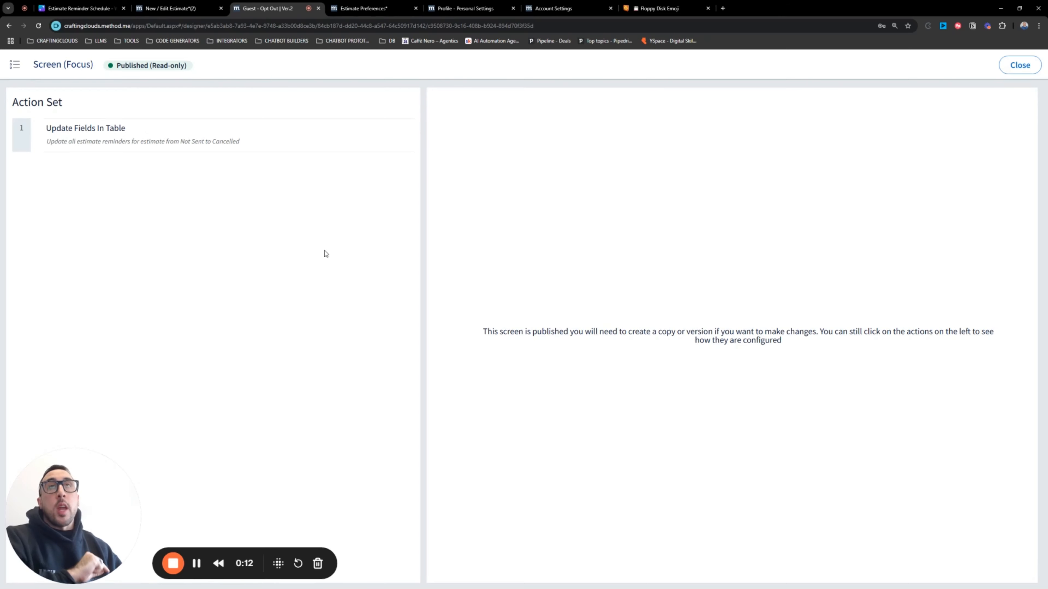
Step: Review the Update Fields In Table action's status, symbol and contact values along with its record selection criteria
{"action": "left_click", "coordinate": [153, 140]}
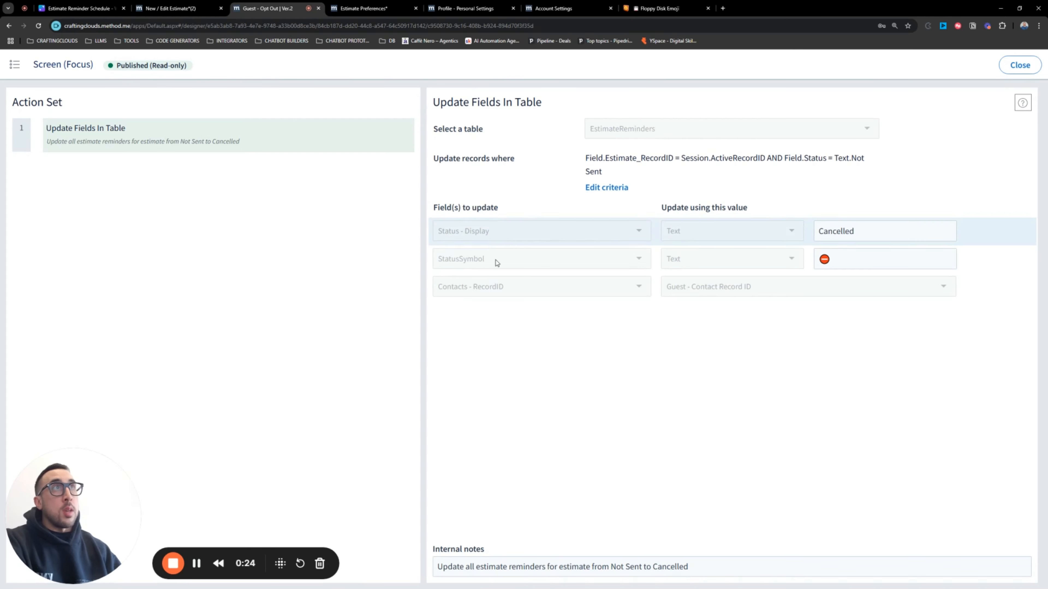
{"action": "double_click", "coordinate": [849, 234]}
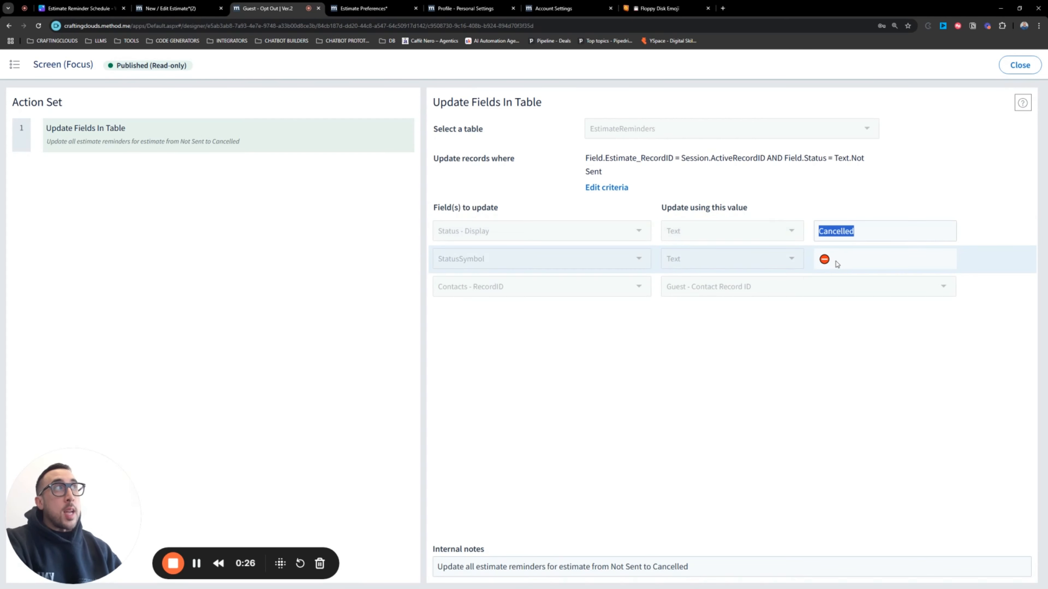
{"action": "left_click_drag", "start_coordinate": [838, 263], "coordinate": [819, 262]}
{"action": "left_click", "coordinate": [529, 293]}
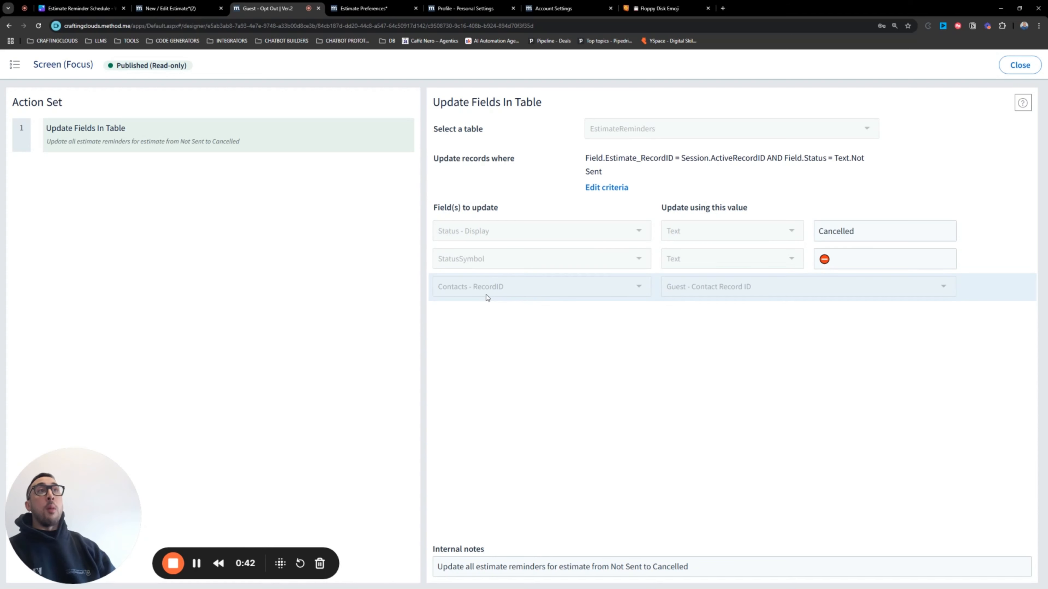
{"action": "left_click", "coordinate": [615, 191]}
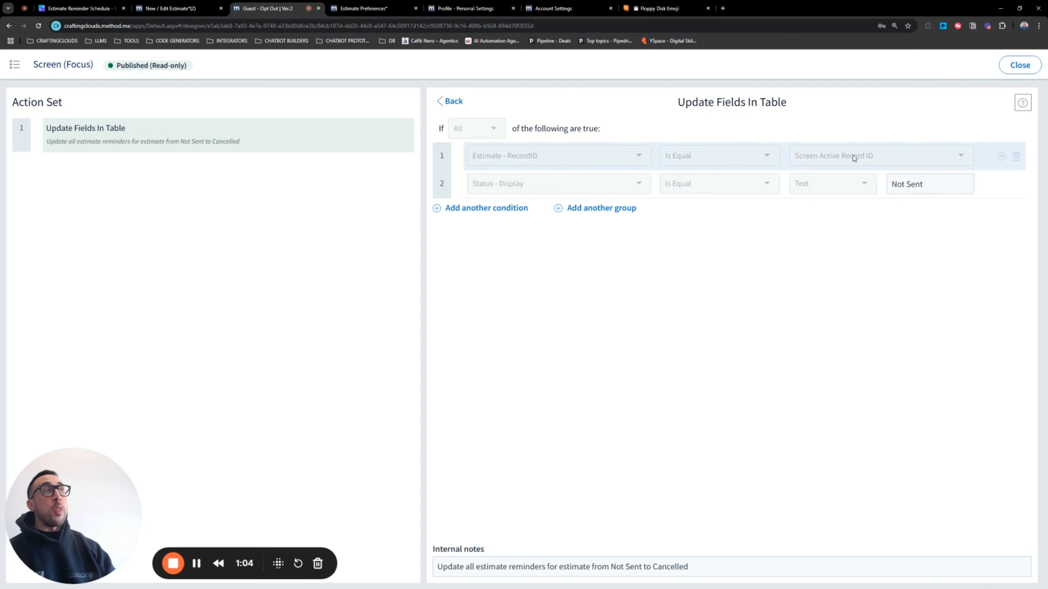
{"action": "left_click", "coordinate": [452, 101]}
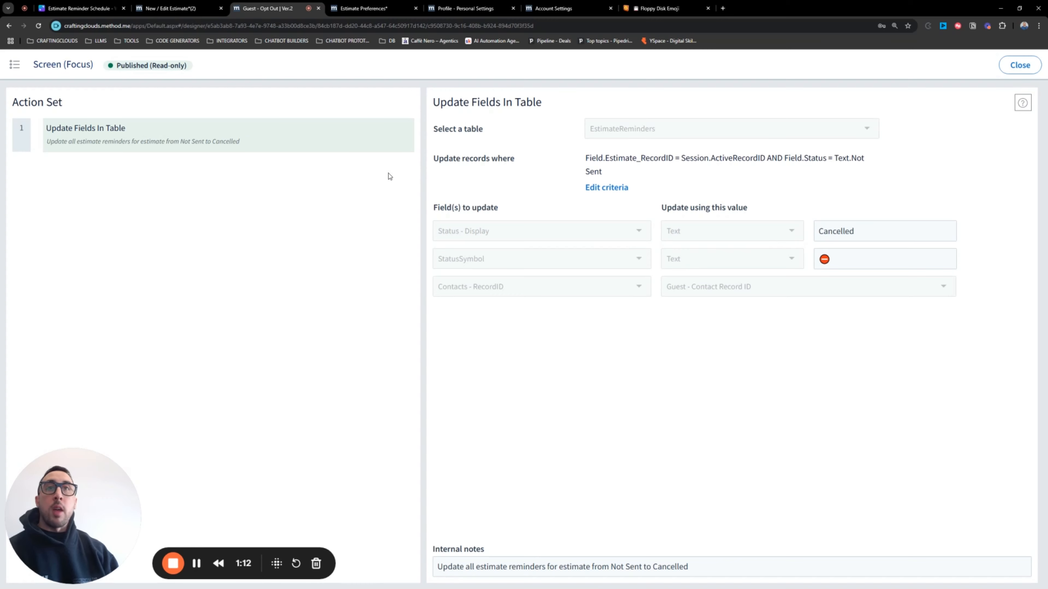
Step: Send the opt-out email from the Dodger Inc. estimate and bring up the received reminder email in Gmail
{"action": "left_click", "coordinate": [189, 10]}
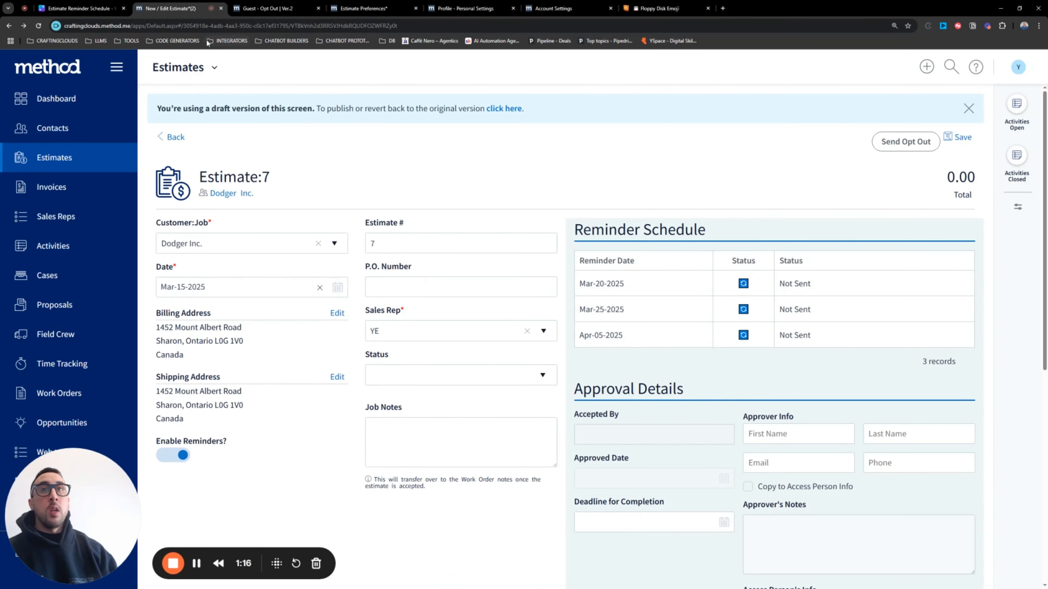
{"action": "left_click", "coordinate": [895, 145]}
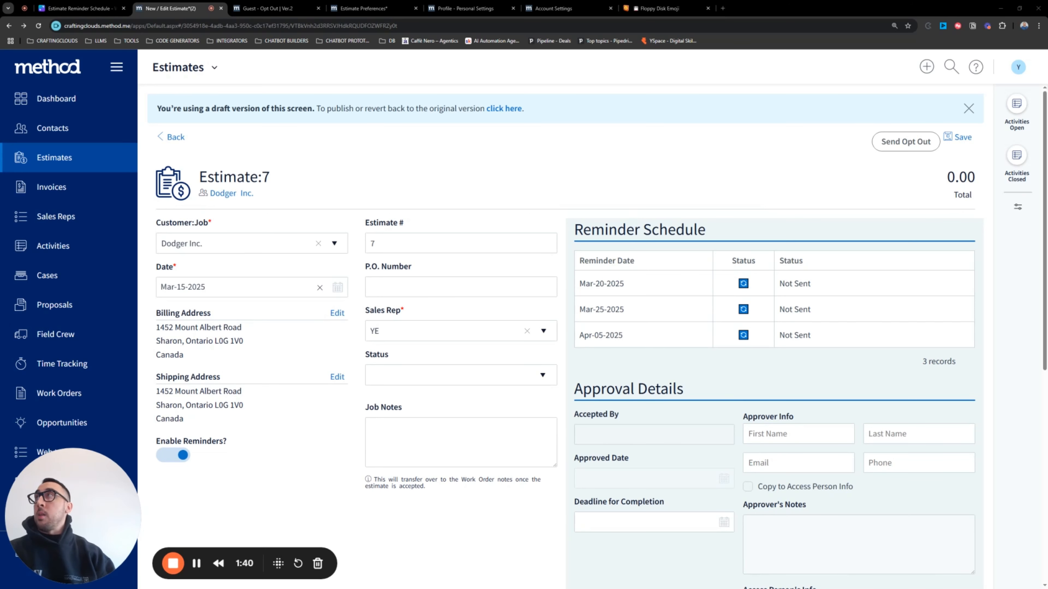
{"action": "left_click_drag", "start_coordinate": [0, 120], "coordinate": [194, 5]}
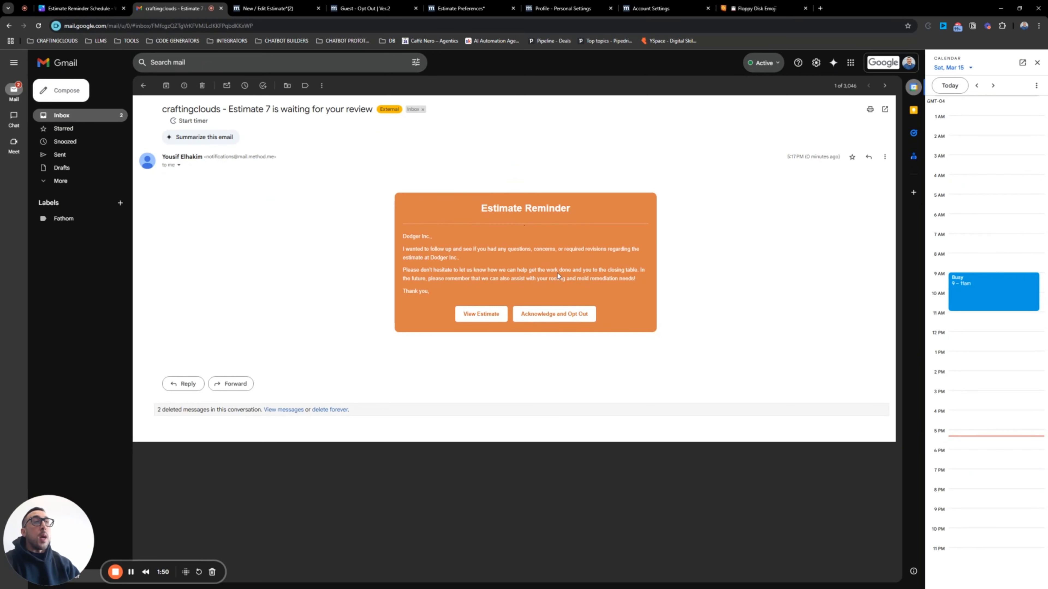
Step: Acknowledge and opt out through the Estimate Reminder email, dismiss the error notice and highlight the portal page's opt-out text
{"action": "left_click", "coordinate": [558, 318]}
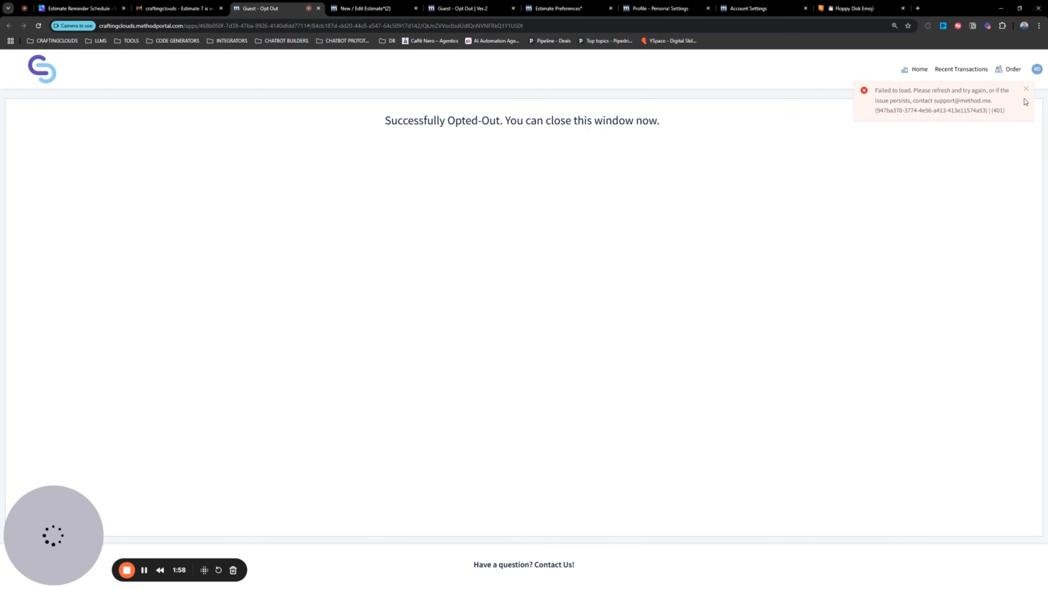
{"action": "left_click", "coordinate": [1026, 89]}
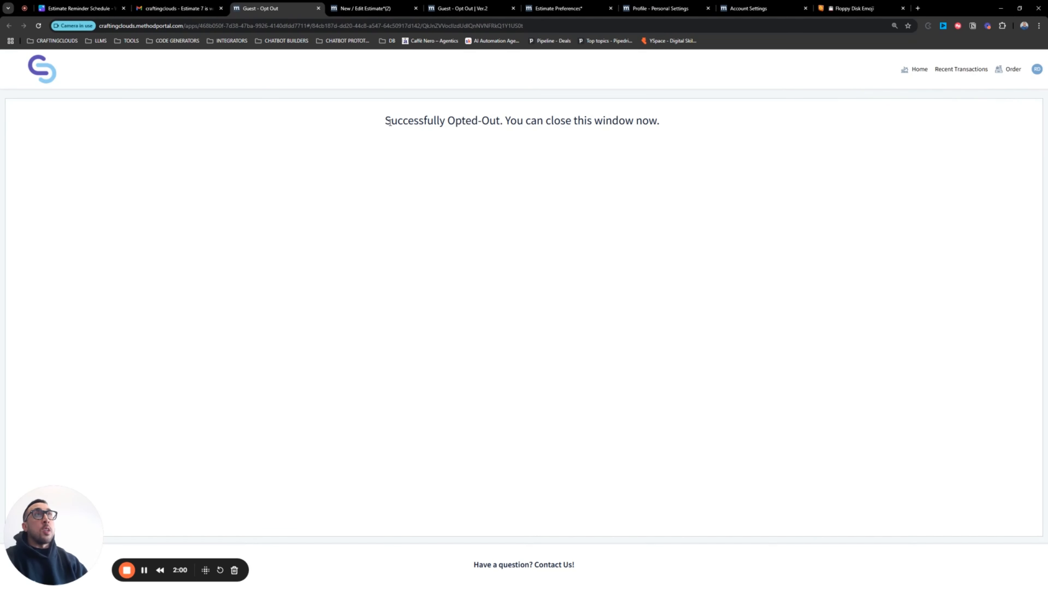
{"action": "left_click_drag", "start_coordinate": [385, 121], "coordinate": [675, 125]}
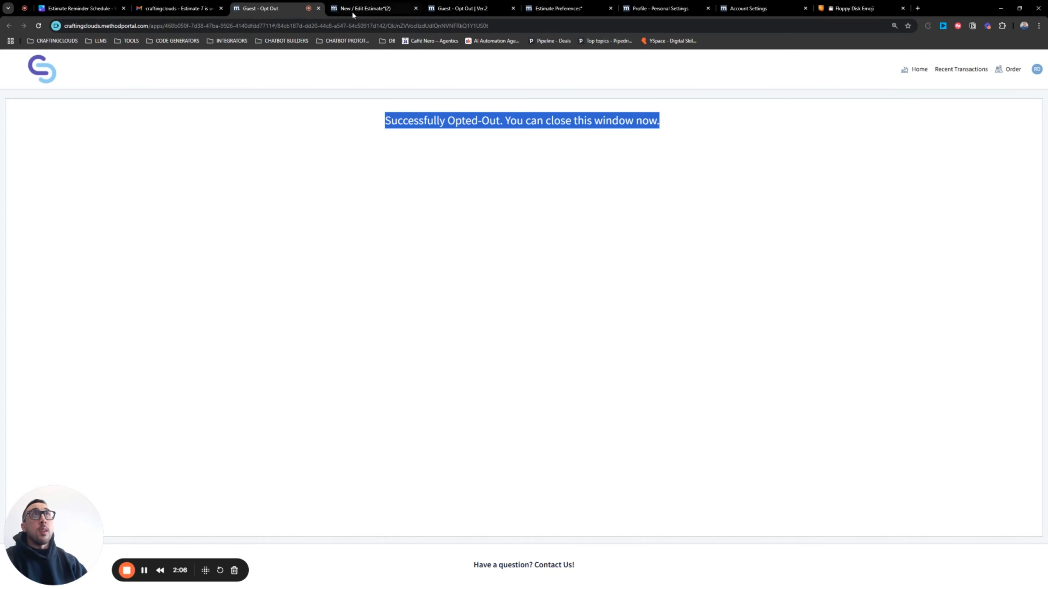
Step: Return to the Dodger Inc. estimate and reload it to check the Reminder Schedule statuses
{"action": "left_click", "coordinate": [362, 9]}
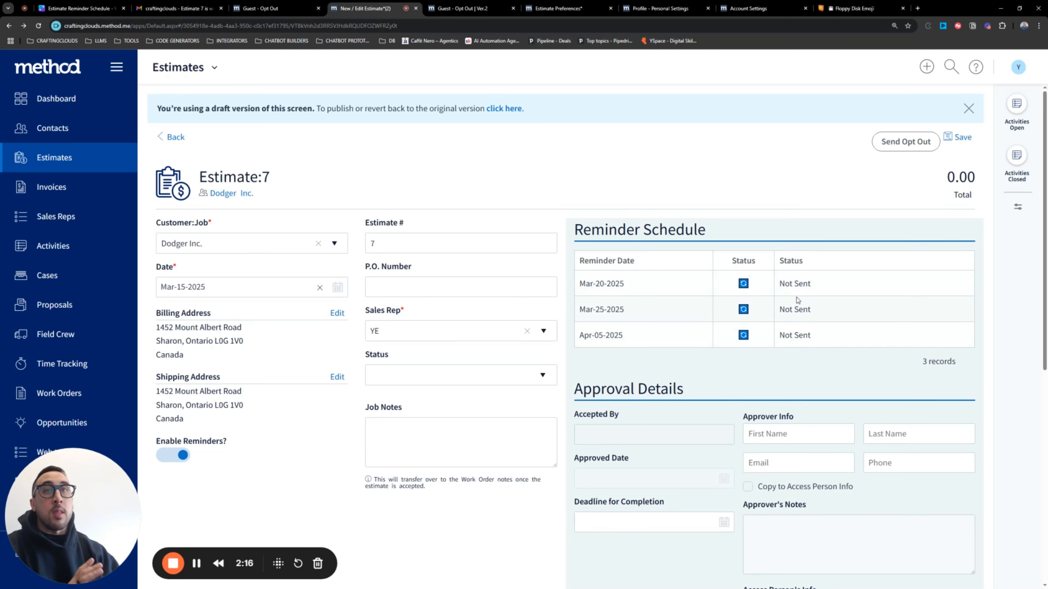
{"action": "left_click", "coordinate": [40, 26]}
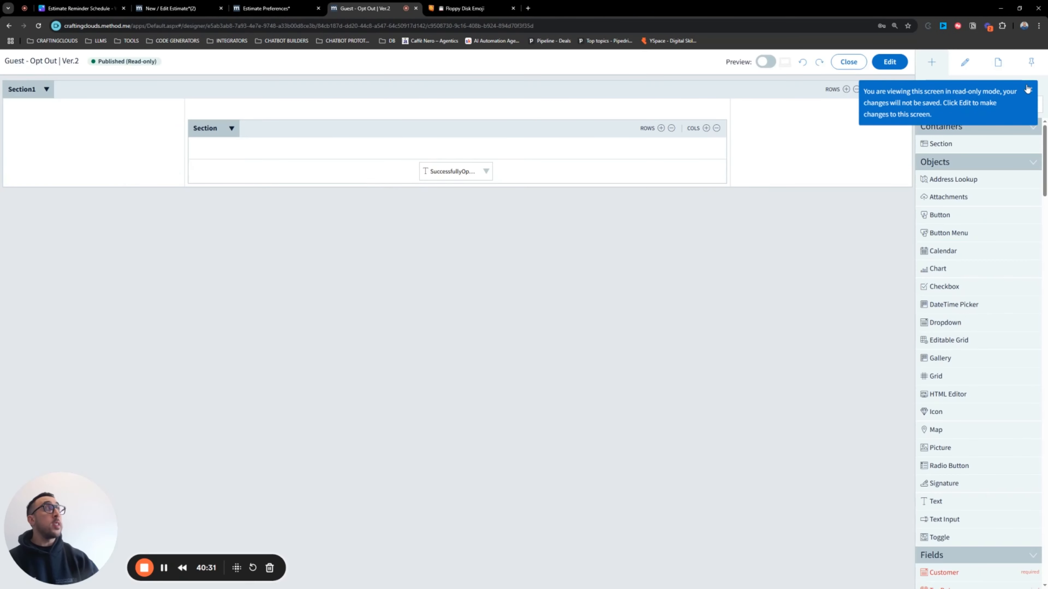
Step: Examine the opt-out message text and font type of the text control on the Guest - Opt Out screen
{"action": "left_click", "coordinate": [1027, 89]}
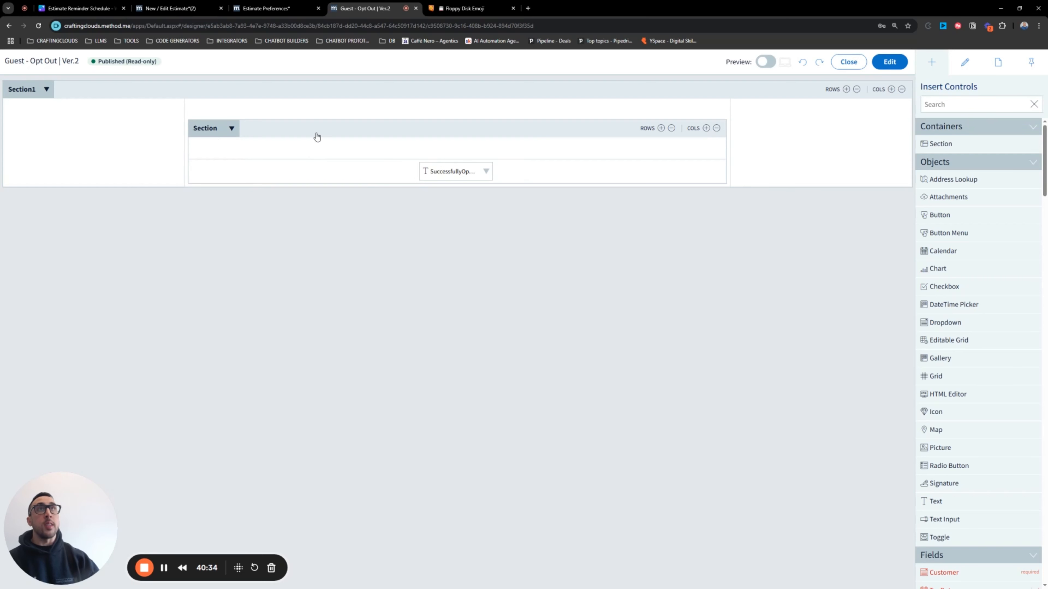
{"action": "left_click", "coordinate": [416, 133]}
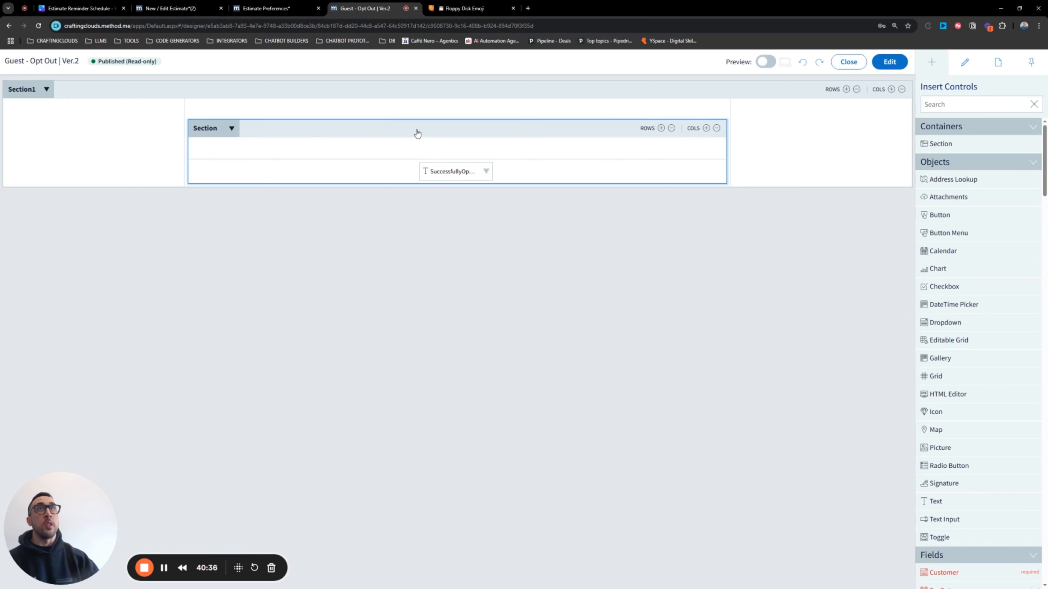
{"action": "left_click", "coordinate": [464, 177]}
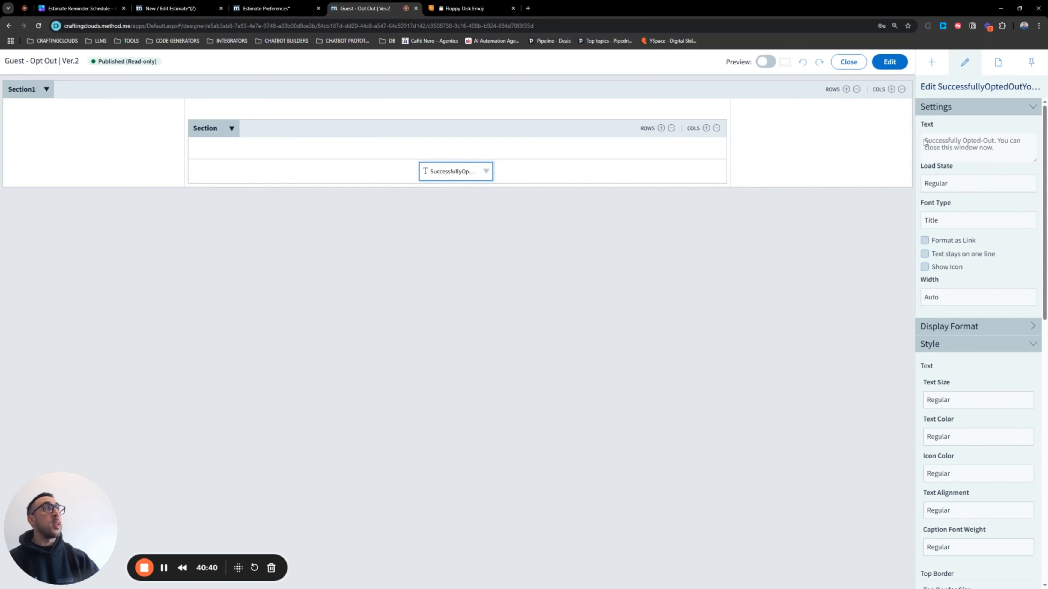
{"action": "left_click_drag", "start_coordinate": [926, 142], "coordinate": [981, 187]}
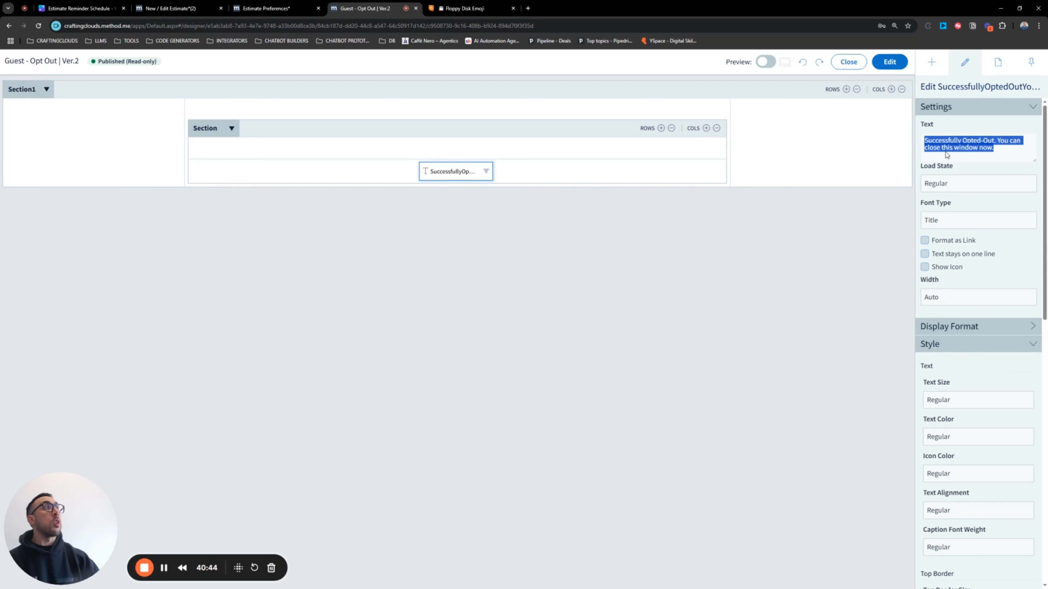
{"action": "left_click", "coordinate": [935, 224]}
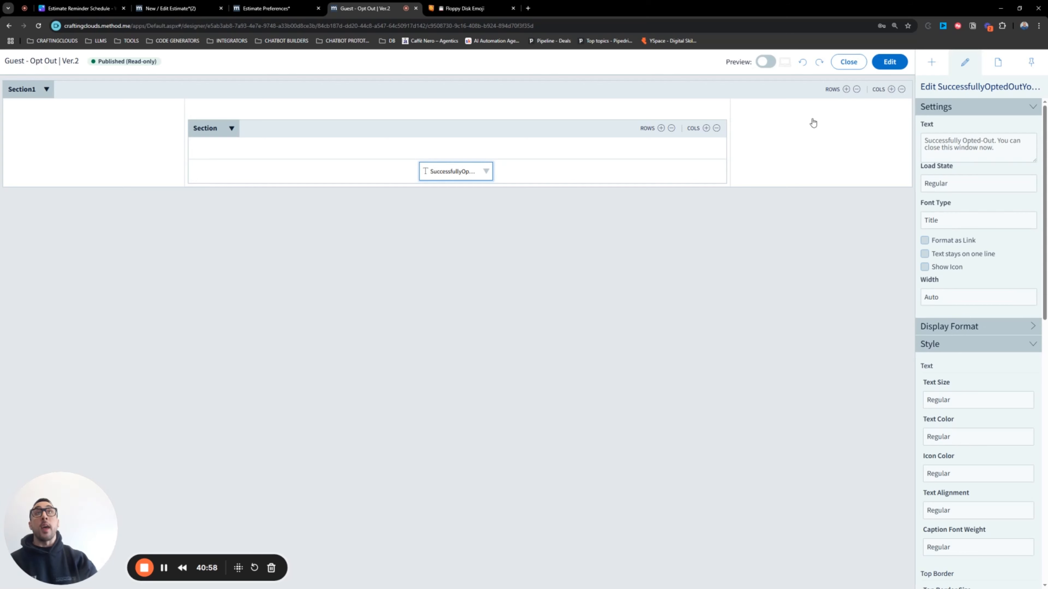
Step: Duplicate the Estimate Preferences tab, open the Send Email app's template list there and dismiss the feedback survey
{"action": "left_click", "coordinate": [281, 9]}
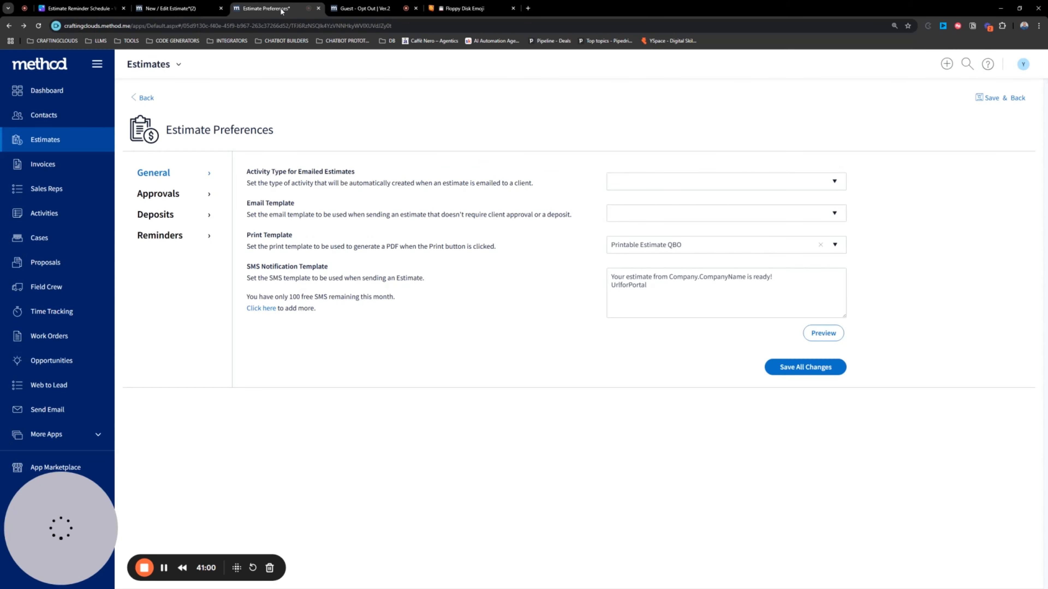
{"action": "right_click", "coordinate": [281, 9]}
{"action": "left_click", "coordinate": [316, 81]}
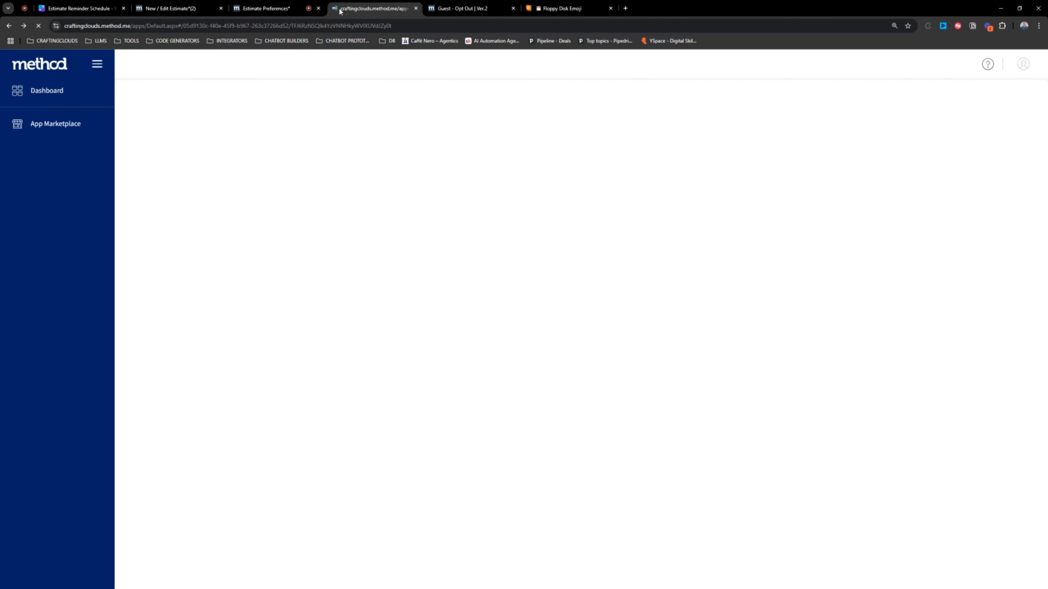
{"action": "left_click", "coordinate": [66, 95]}
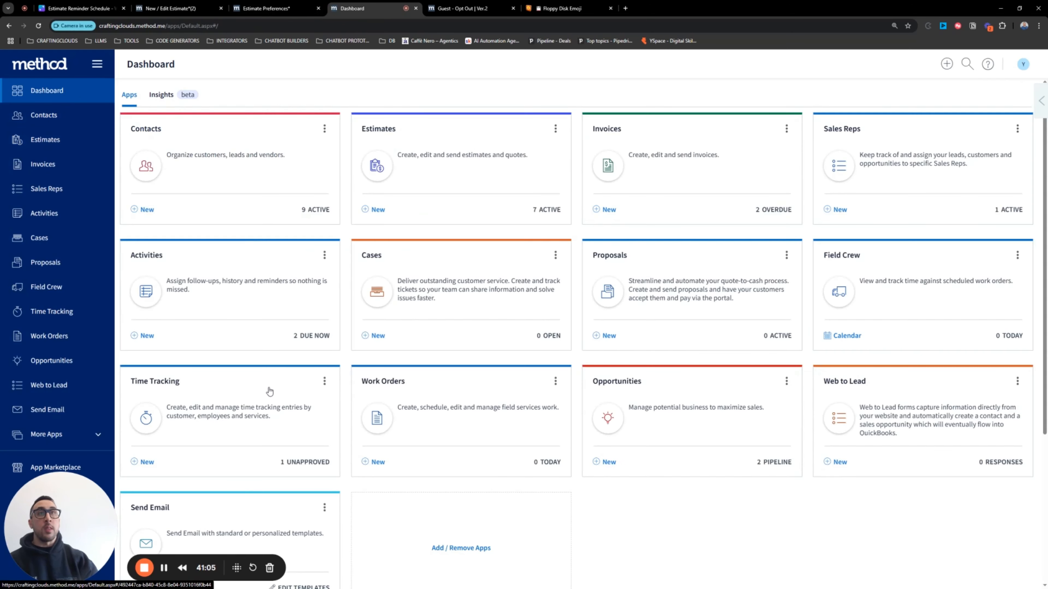
{"action": "scroll", "coordinate": [309, 476], "scroll_direction": "down", "scroll_amount": 5}
{"action": "left_click", "coordinate": [305, 425]}
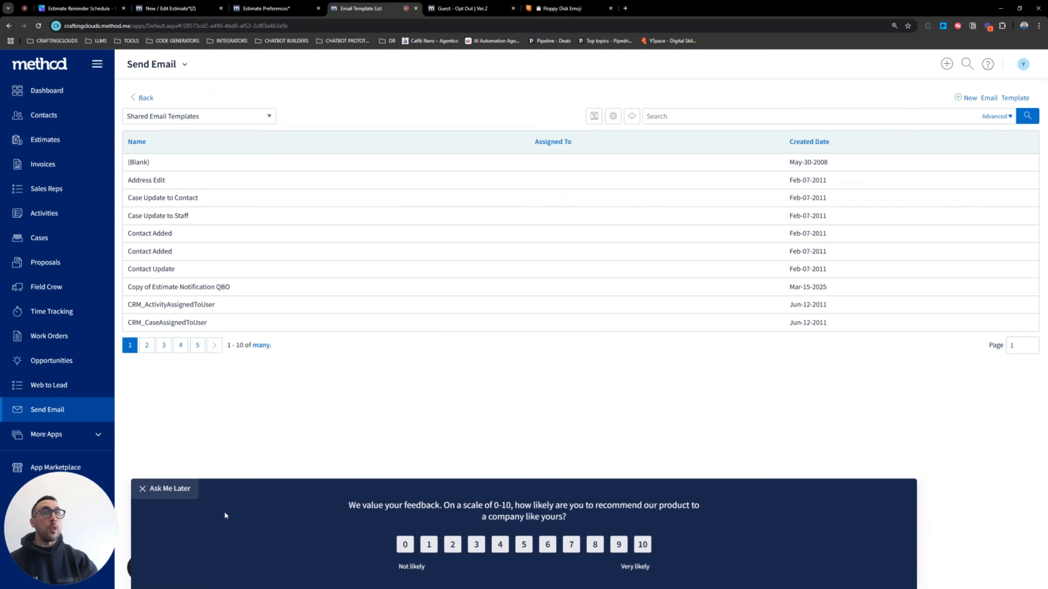
{"action": "left_click", "coordinate": [145, 488]}
Step: Search the email templates for "reminder" and open Estimate Reminder 1 to view its message body
{"action": "left_click", "coordinate": [713, 116]}
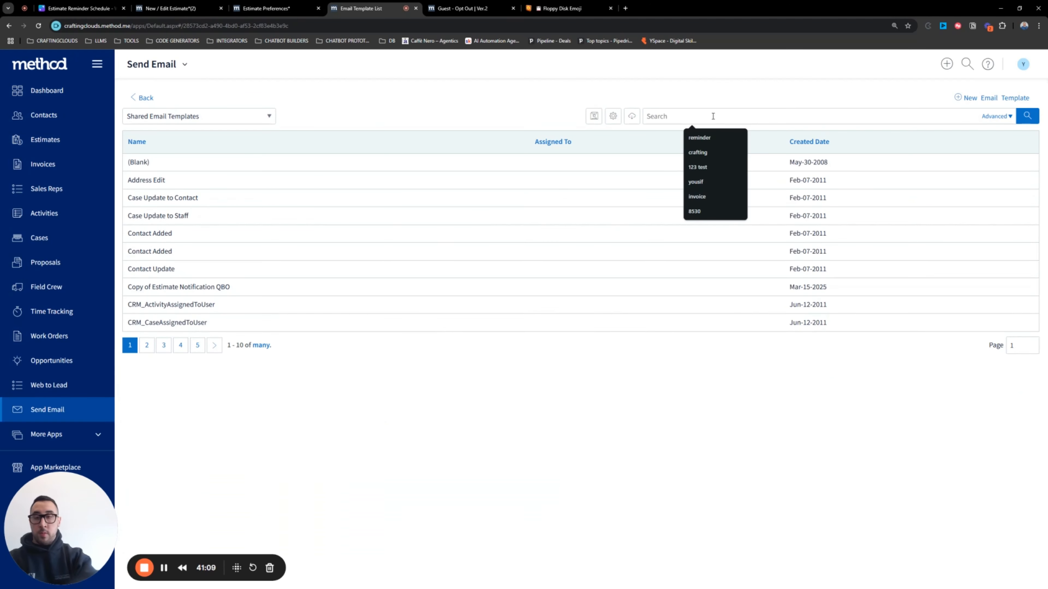
{"action": "type", "text": "reminder"}
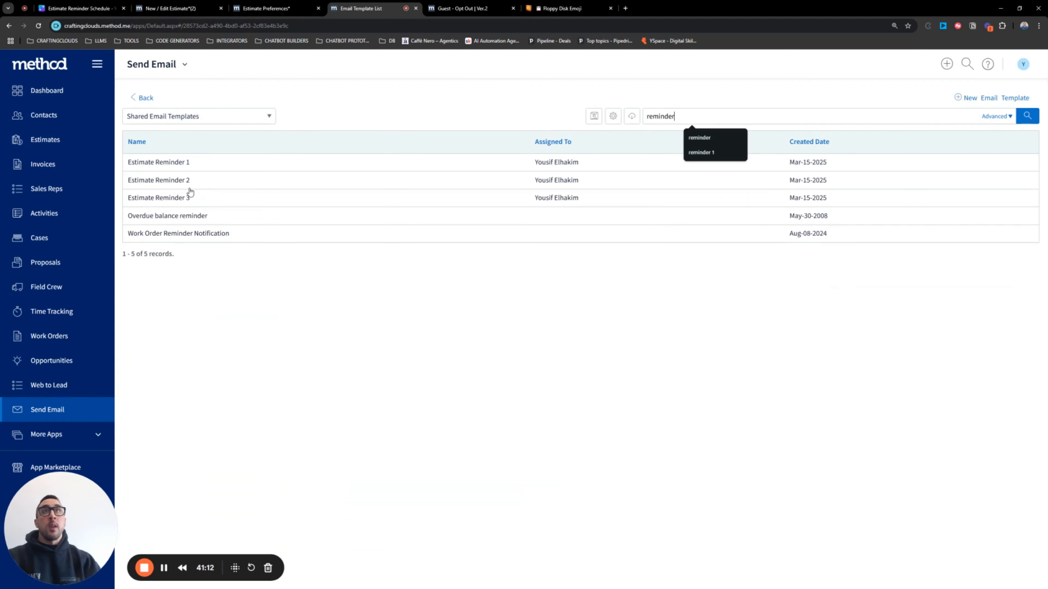
{"action": "left_click", "coordinate": [198, 164]}
{"action": "scroll", "coordinate": [295, 405], "scroll_direction": "down", "scroll_amount": 4}
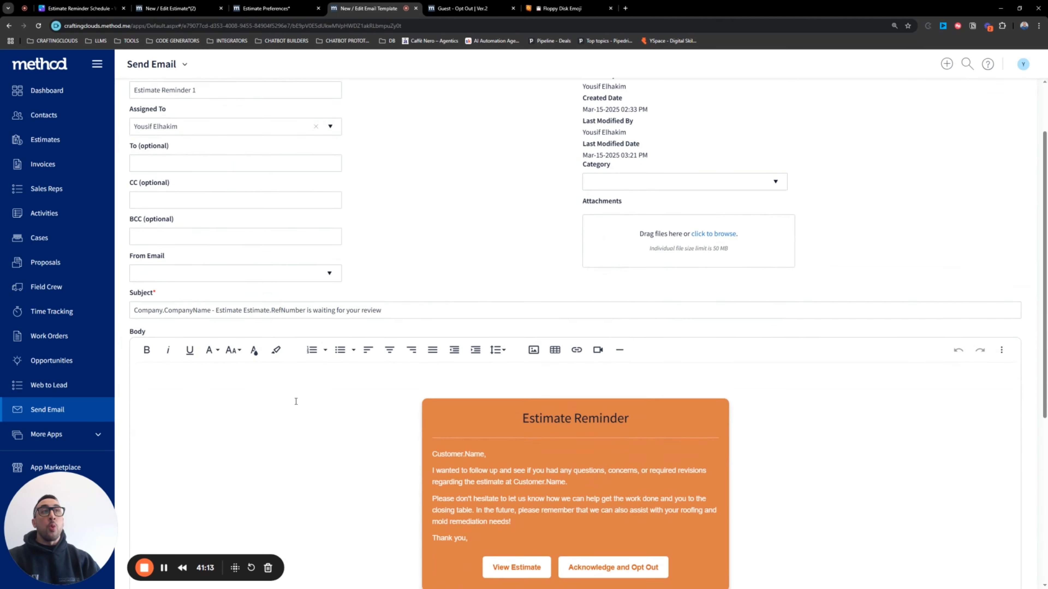
{"action": "scroll", "coordinate": [577, 346], "scroll_direction": "down", "scroll_amount": 2}
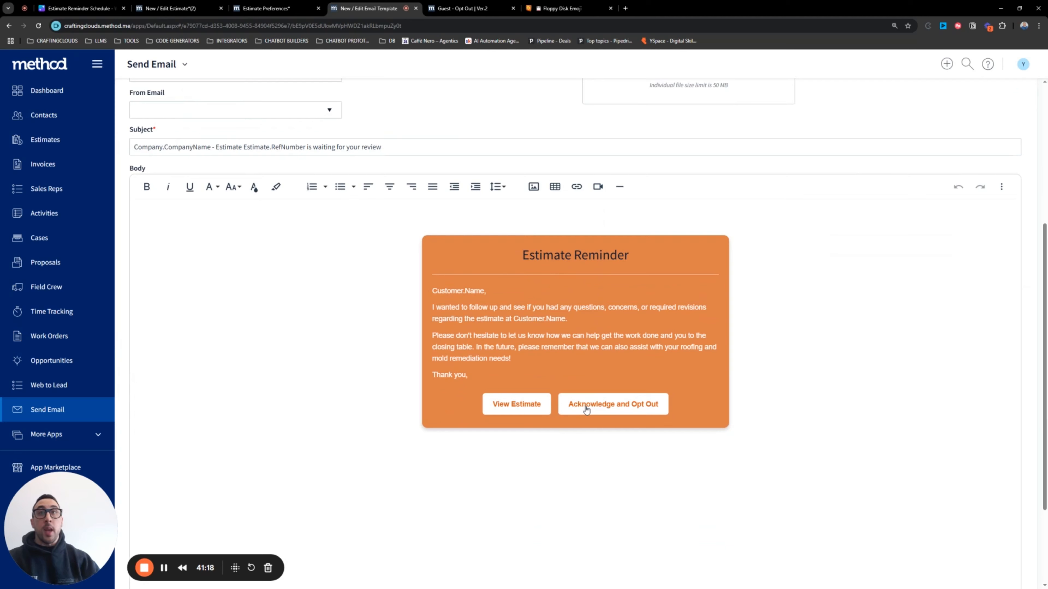
{"action": "left_click", "coordinate": [1001, 187]}
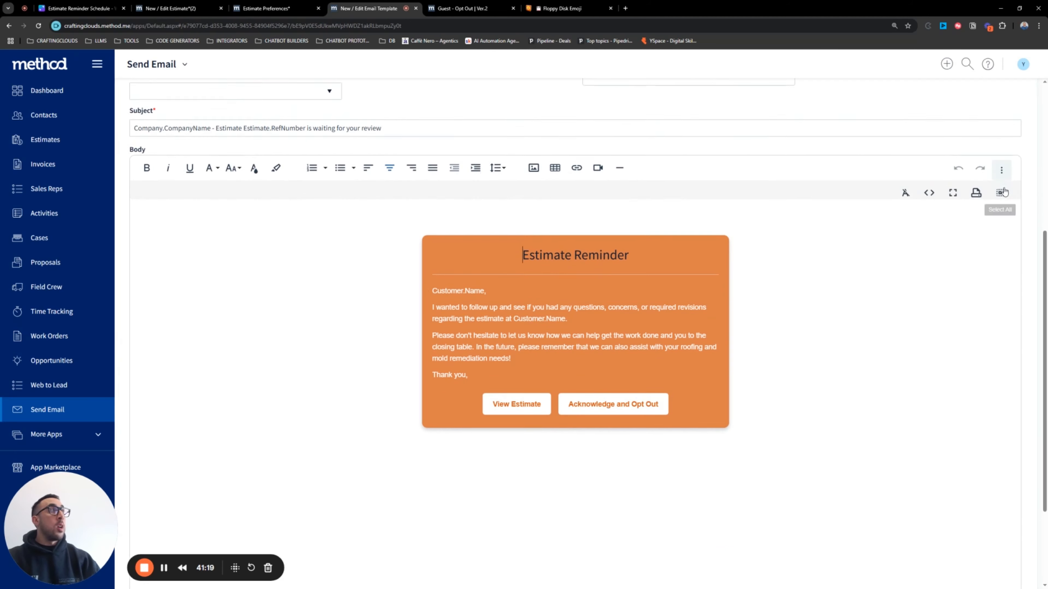
{"action": "left_click", "coordinate": [929, 187]}
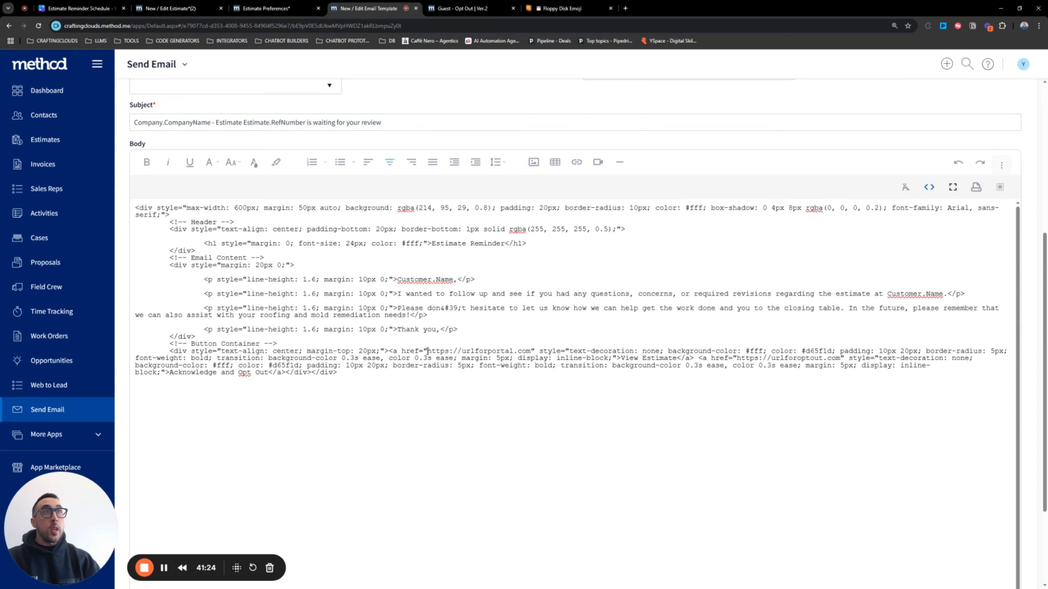
{"action": "left_click_drag", "start_coordinate": [435, 351], "coordinate": [451, 351]}
{"action": "left_click_drag", "start_coordinate": [479, 351], "coordinate": [530, 350]}
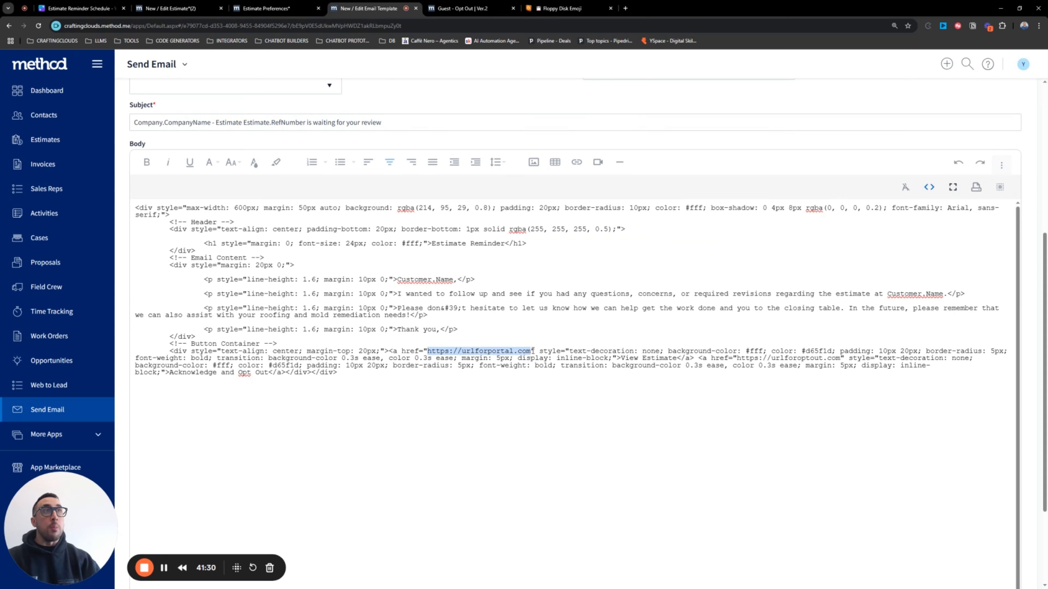
{"action": "right_click", "coordinate": [447, 351]}
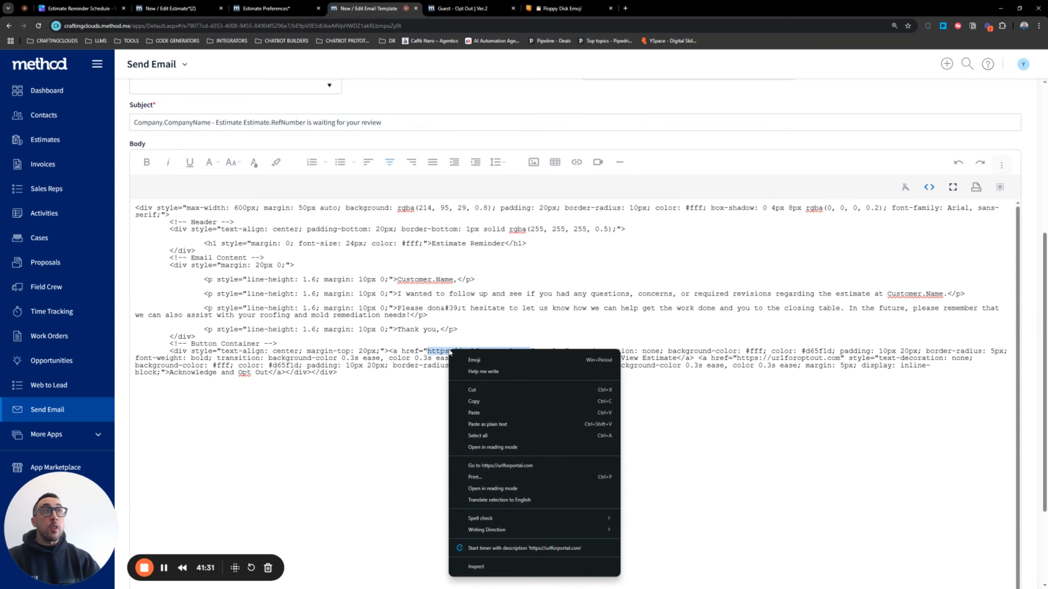
{"action": "left_click", "coordinate": [477, 399]}
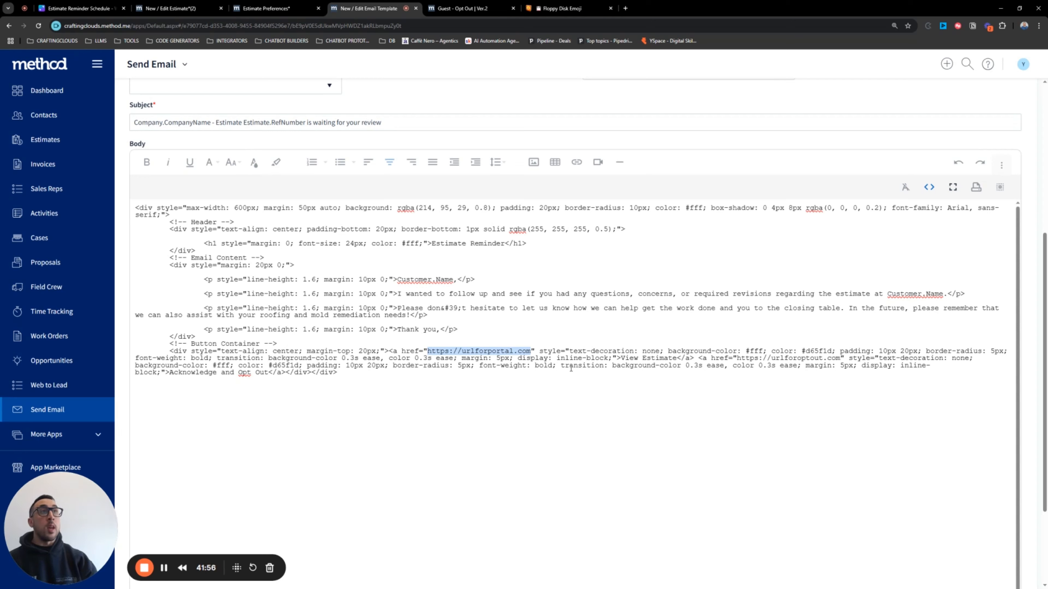
{"action": "left_click", "coordinate": [453, 357]}
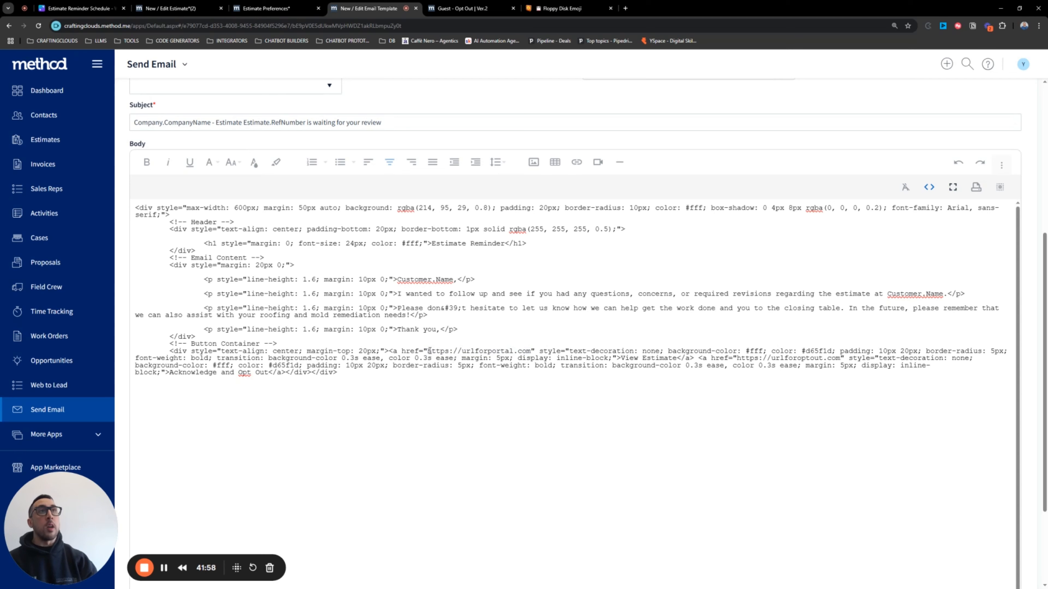
{"action": "left_click_drag", "start_coordinate": [429, 351], "coordinate": [530, 351]}
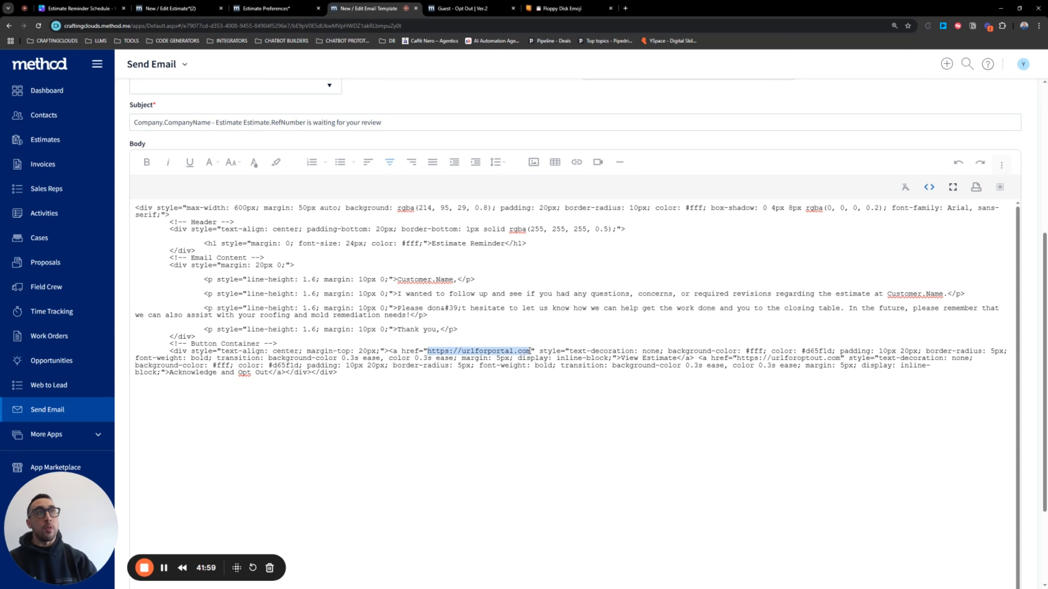
{"action": "left_click", "coordinate": [738, 359]}
{"action": "left_click_drag", "start_coordinate": [737, 358], "coordinate": [840, 358]}
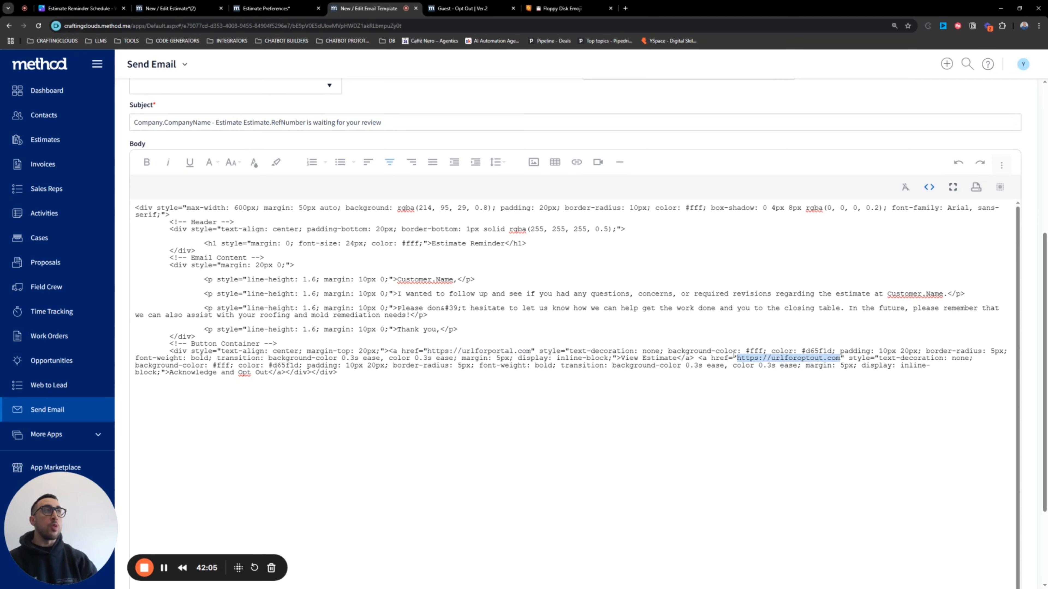
{"action": "left_click_drag", "start_coordinate": [738, 358], "coordinate": [839, 358]}
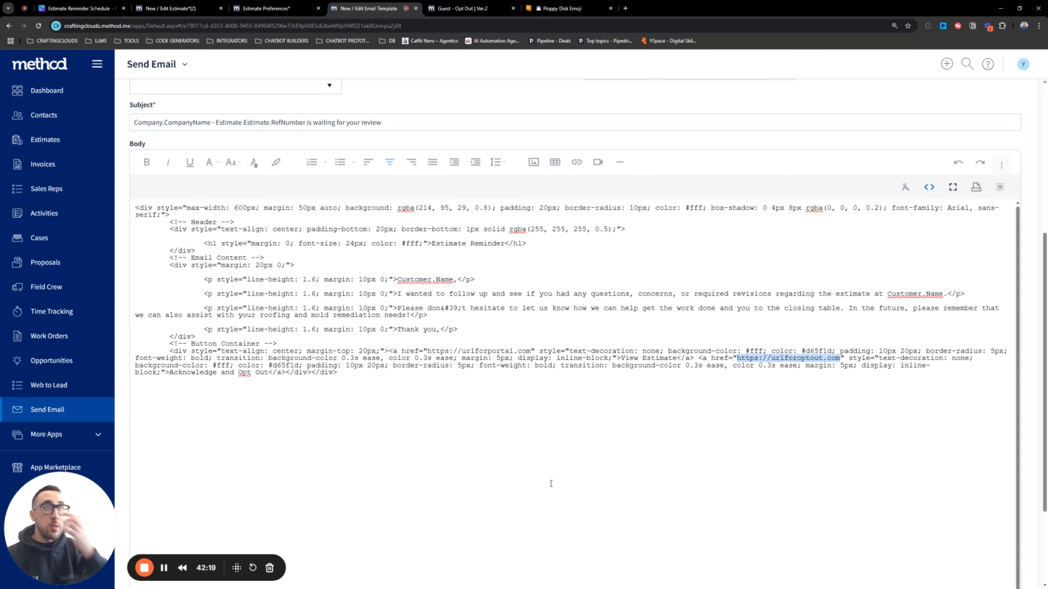
{"action": "left_click", "coordinate": [929, 187]}
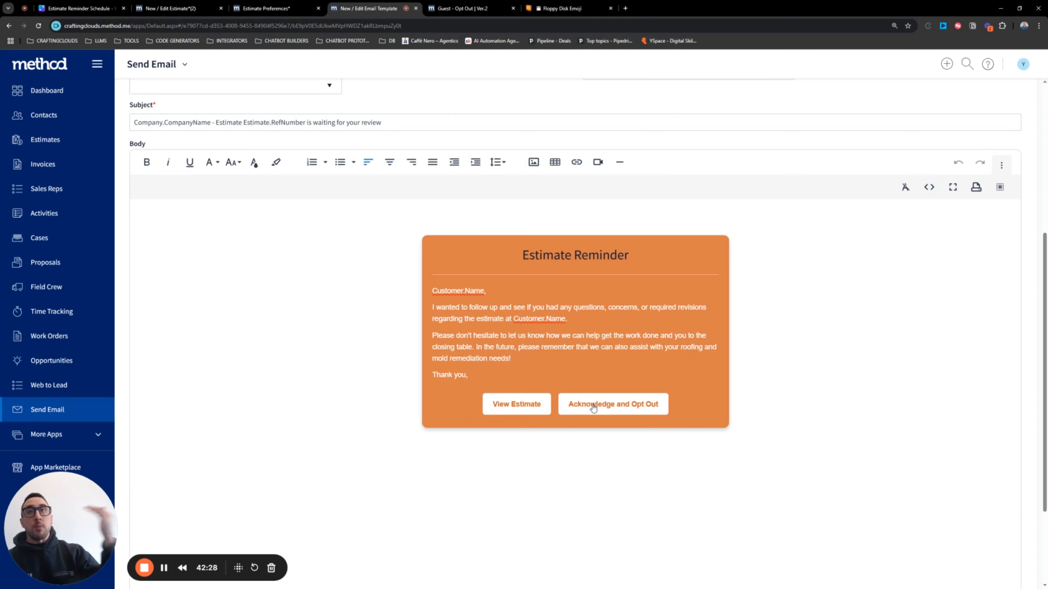
Step: Open the Estimates app's routines from the dashboard, view the Estimate Reminder System routine and return to the routine list
{"action": "scroll", "coordinate": [592, 406], "scroll_direction": "up", "scroll_amount": 6}
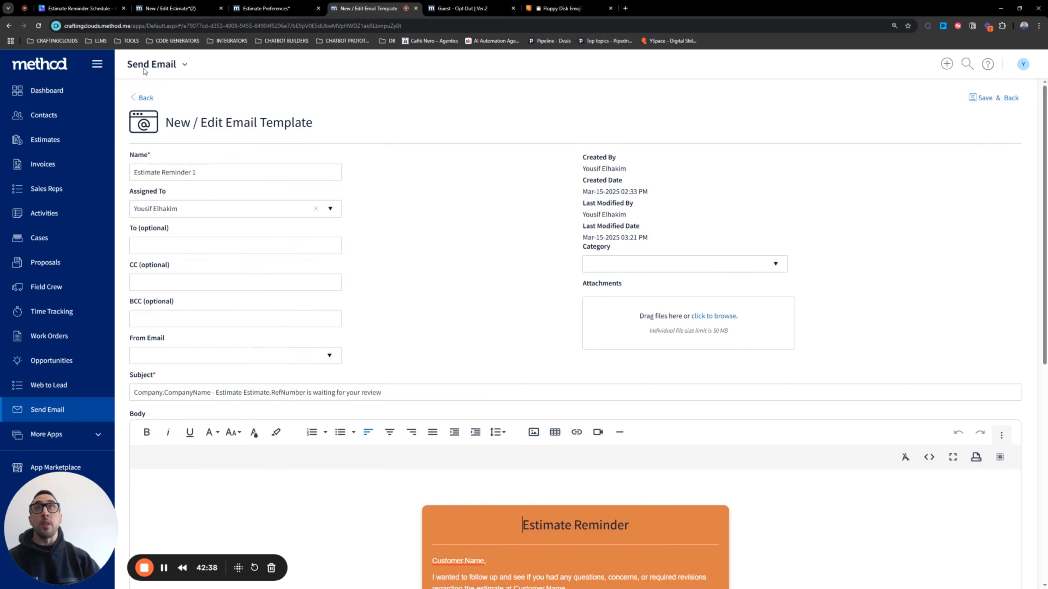
{"action": "left_click", "coordinate": [53, 89]}
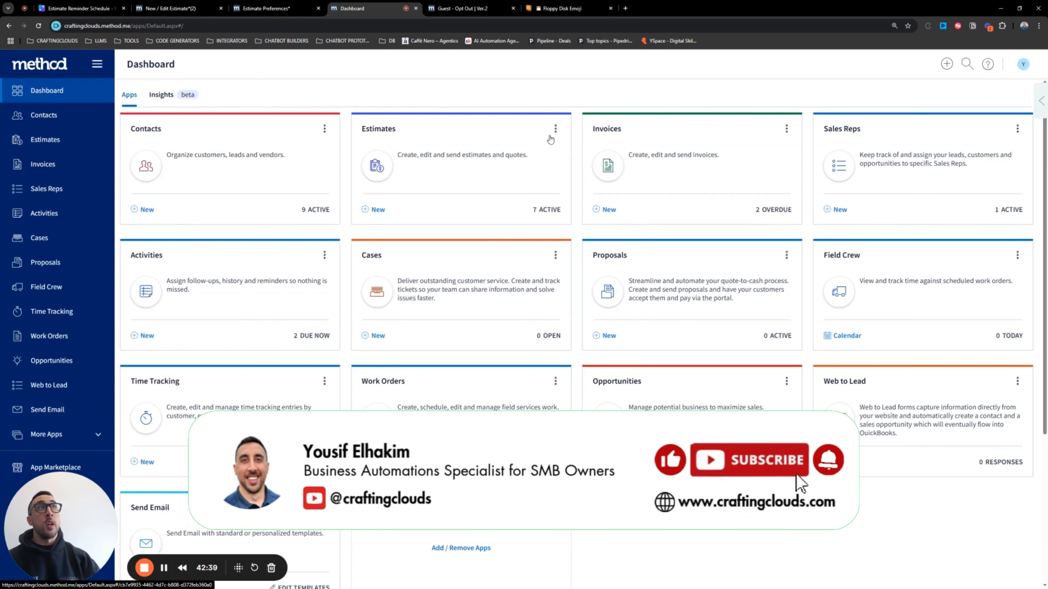
{"action": "left_click", "coordinate": [555, 130]}
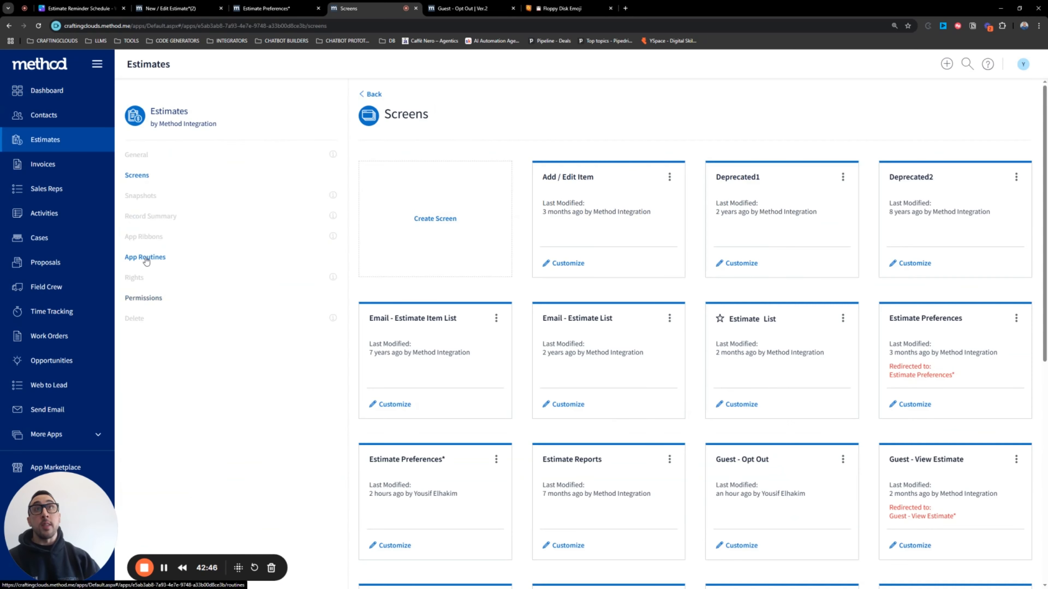
{"action": "left_click", "coordinate": [153, 259]}
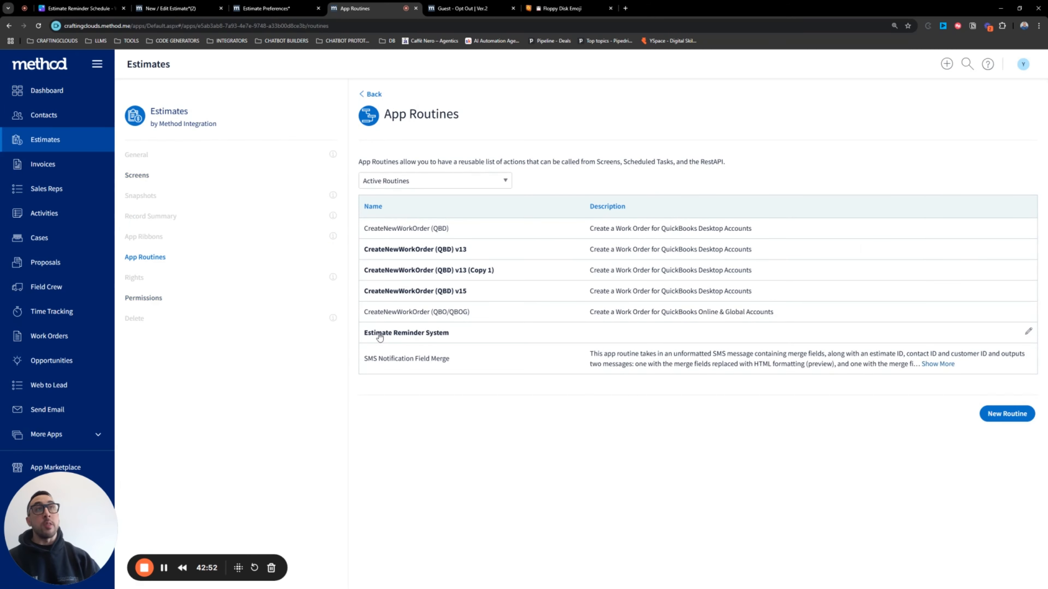
{"action": "left_click", "coordinate": [412, 335]}
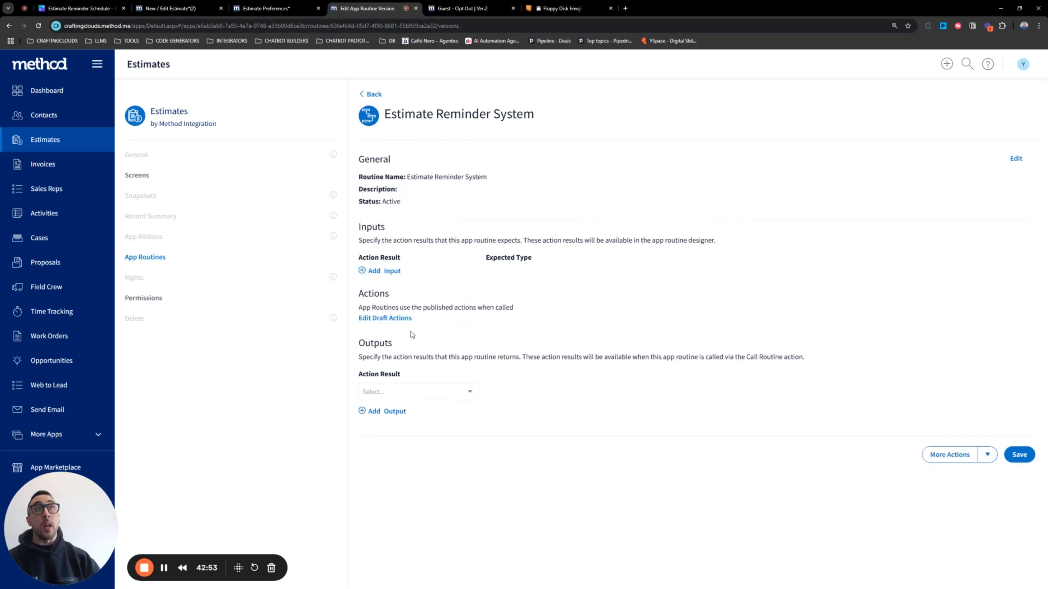
{"action": "left_click", "coordinate": [370, 93]}
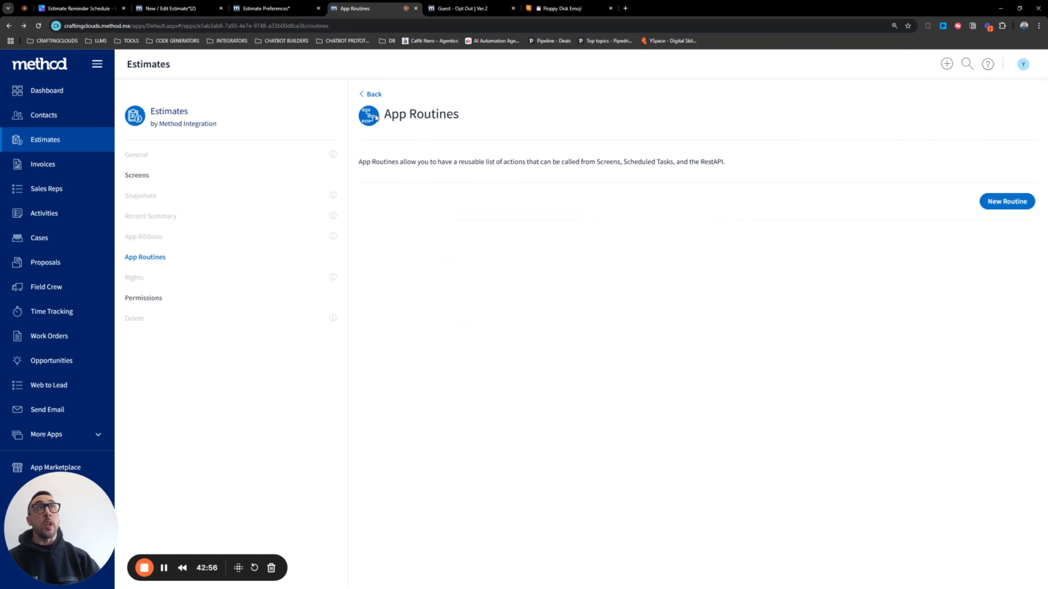
{"action": "left_click", "coordinate": [1003, 415]}
{"action": "left_click", "coordinate": [390, 170]}
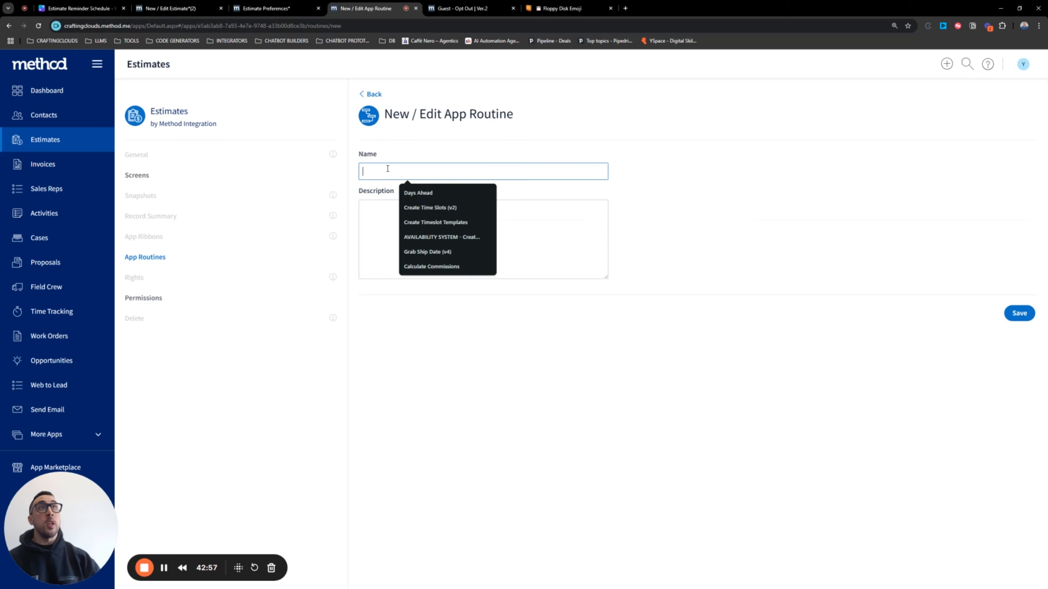
{"action": "type", "text": "Estimate"}
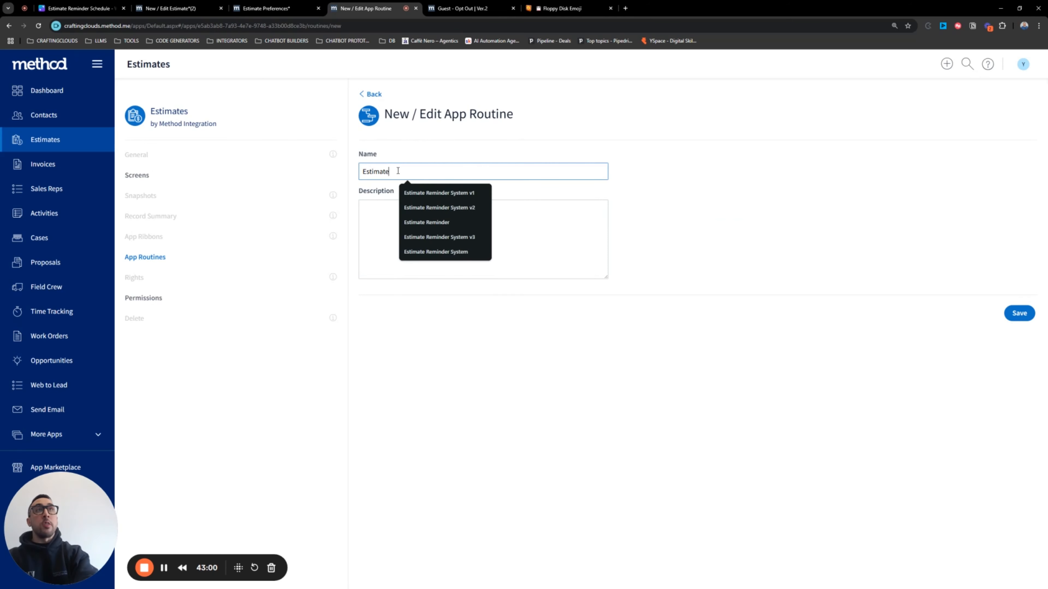
{"action": "key", "text": "BackSpace"}
{"action": "key", "text": "BackSpace"}
{"action": "key", "text": "BackSpace"}
{"action": "key", "text": "BackSpace"}
{"action": "key", "text": "BackSpace"}
{"action": "key", "text": "BackSpace"}
{"action": "key", "text": "BackSpace"}
{"action": "key", "text": "BackSpace"}
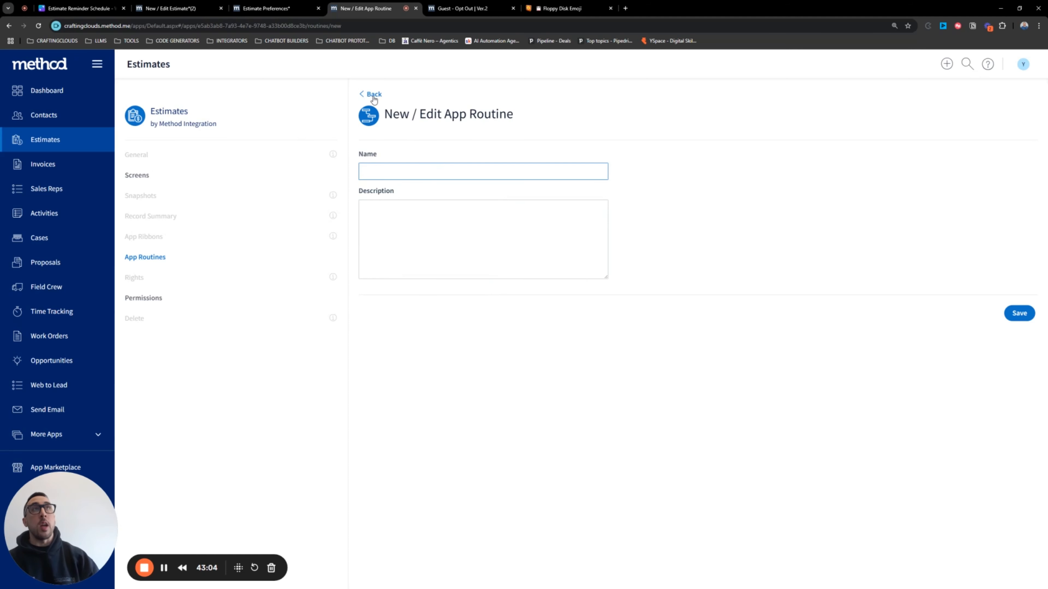
{"action": "left_click", "coordinate": [371, 94]}
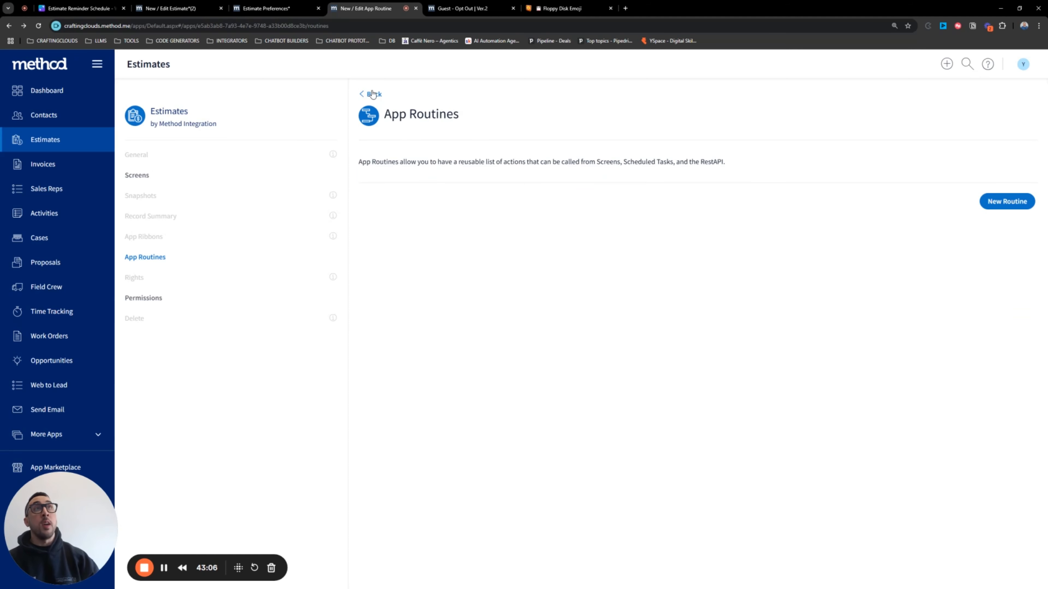
Step: Open the Estimate Reminder System routine and highlight its name and Active status
{"action": "left_click", "coordinate": [457, 333]}
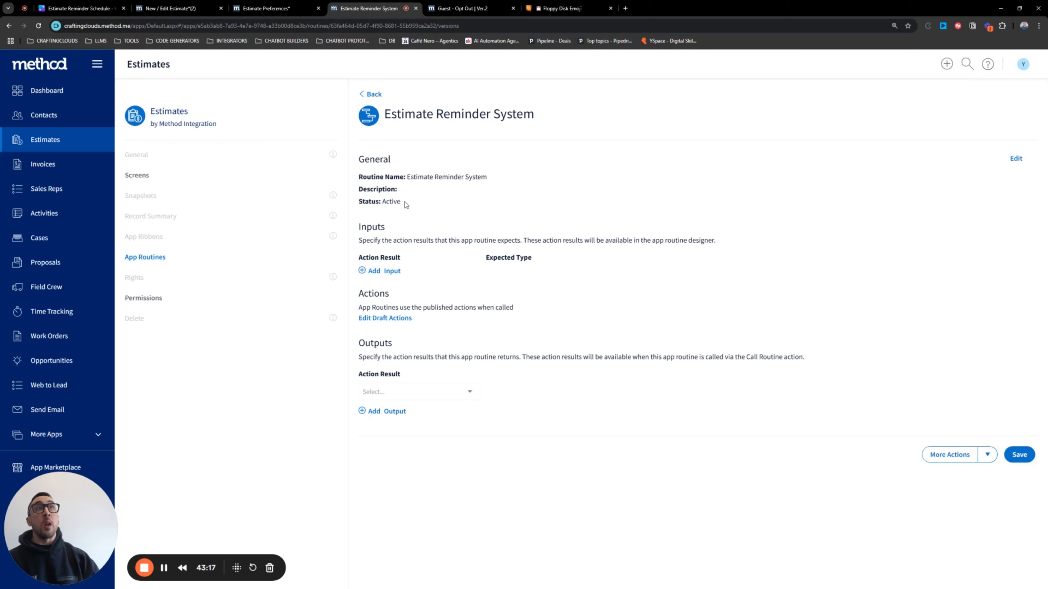
{"action": "left_click_drag", "start_coordinate": [404, 203], "coordinate": [382, 201]}
{"action": "left_click_drag", "start_coordinate": [488, 177], "coordinate": [408, 176]}
{"action": "left_click", "coordinate": [392, 202]}
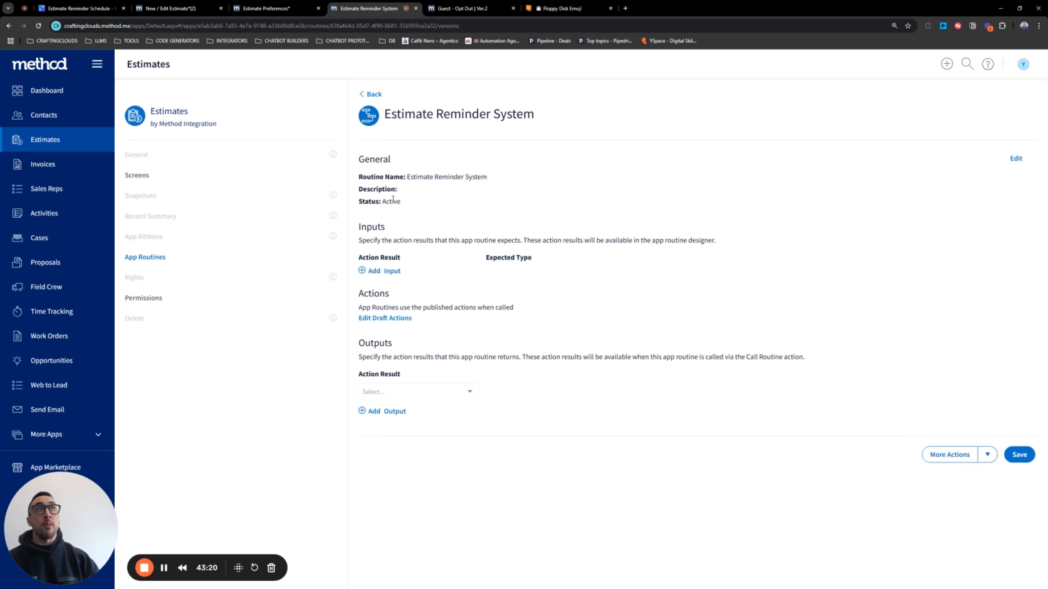
{"action": "double_click", "coordinate": [394, 203]}
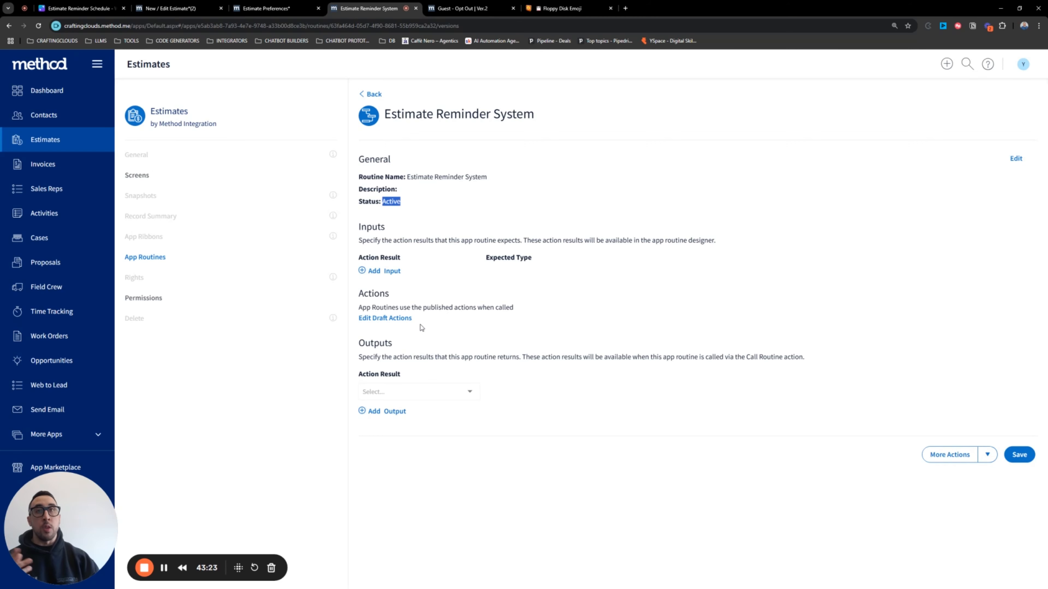
Step: Open the routine's draft actions for editing and enlarge the page zoom to 150%
{"action": "left_click", "coordinate": [379, 319]}
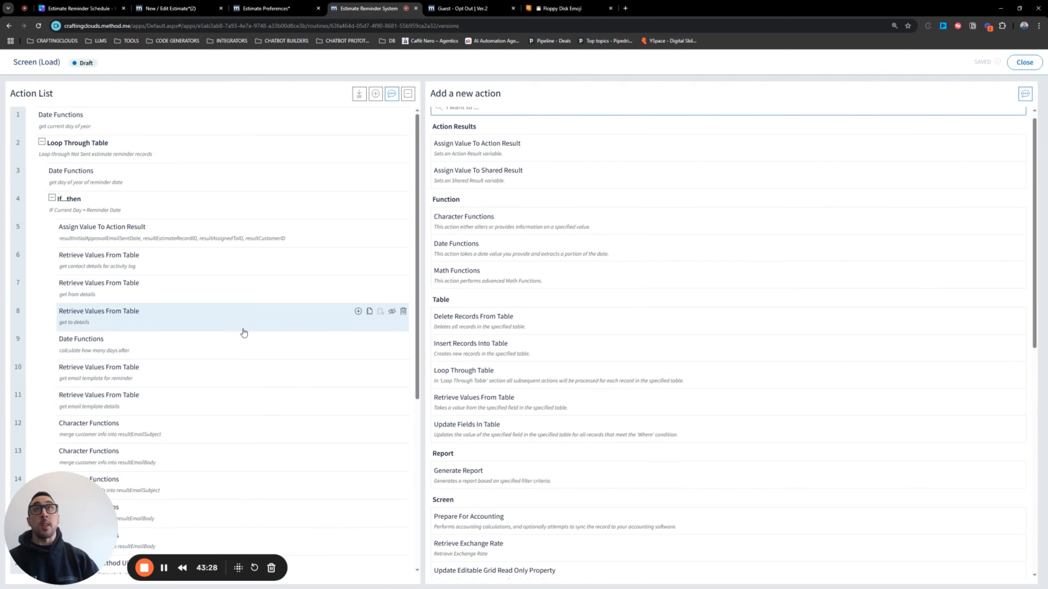
{"action": "scroll", "coordinate": [249, 326], "scroll_direction": "down", "scroll_amount": 7}
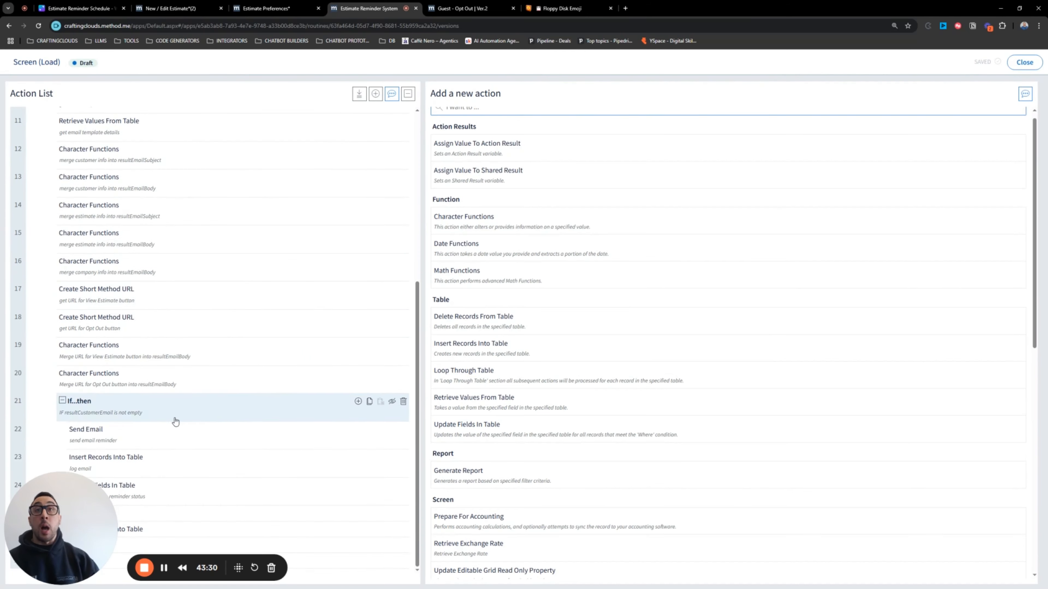
{"action": "left_click_drag", "start_coordinate": [94, 509], "coordinate": [829, 492]}
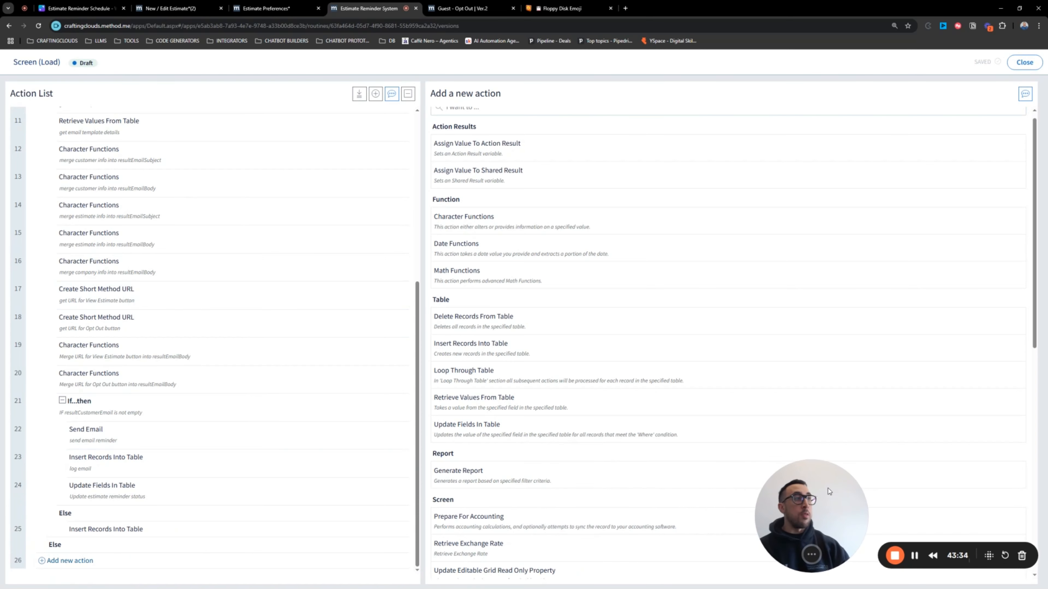
{"action": "scroll", "coordinate": [181, 454], "scroll_direction": "up", "scroll_amount": 5}
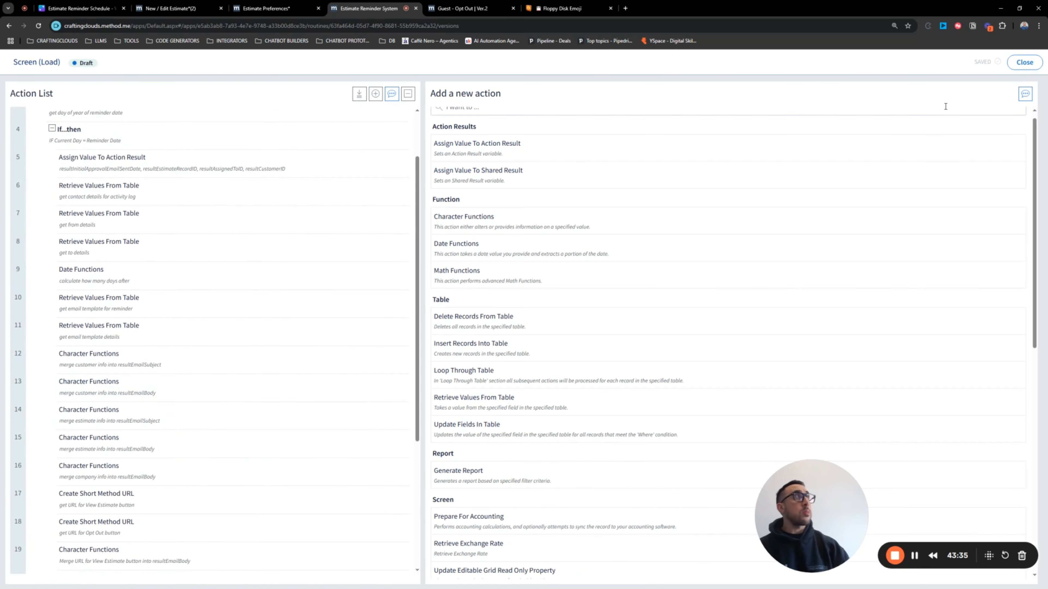
{"action": "left_click", "coordinate": [1038, 26]}
{"action": "left_click", "coordinate": [1014, 190]}
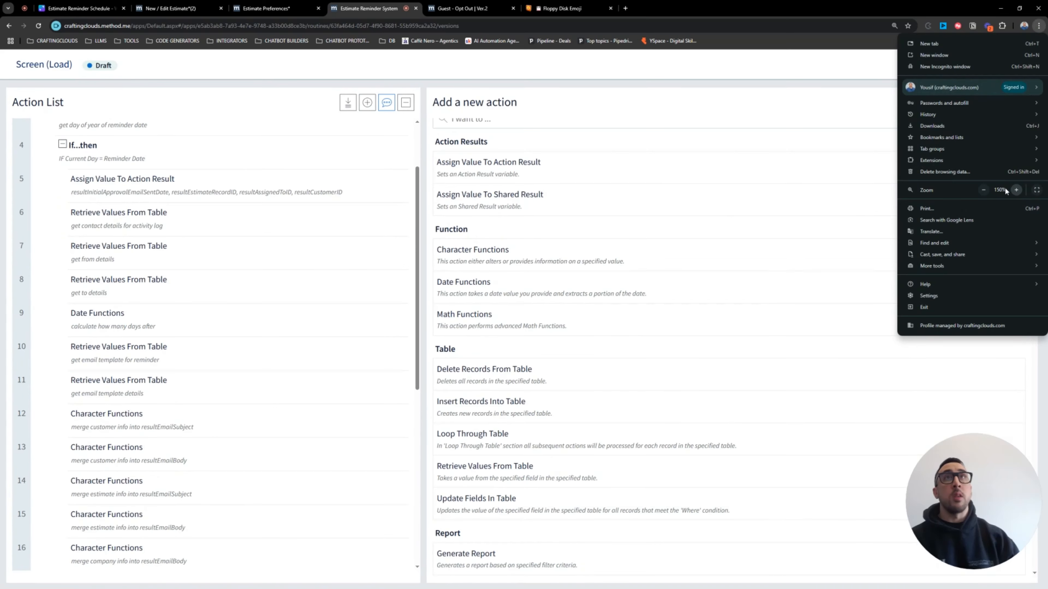
{"action": "left_click", "coordinate": [276, 346]}
Step: Add the internal note "Failed to send reminder activity log" to the Insert Records Into Table action in the final Else branch
{"action": "scroll", "coordinate": [276, 346], "scroll_direction": "up", "scroll_amount": 3}
{"action": "scroll", "coordinate": [192, 285], "scroll_direction": "down", "scroll_amount": 8}
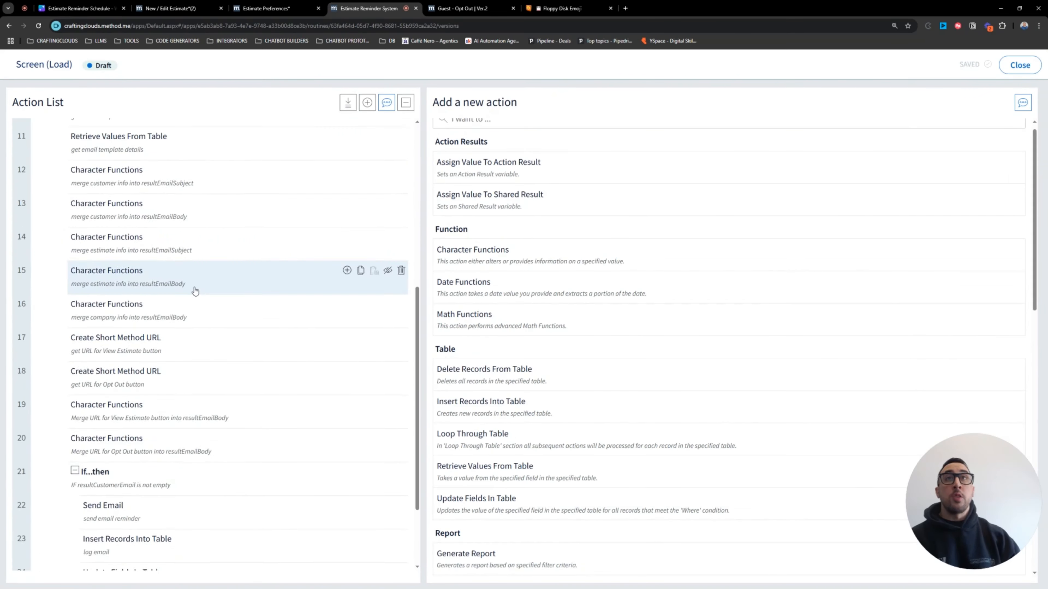
{"action": "scroll", "coordinate": [195, 290], "scroll_direction": "down", "scroll_amount": 3}
{"action": "left_click", "coordinate": [120, 516]}
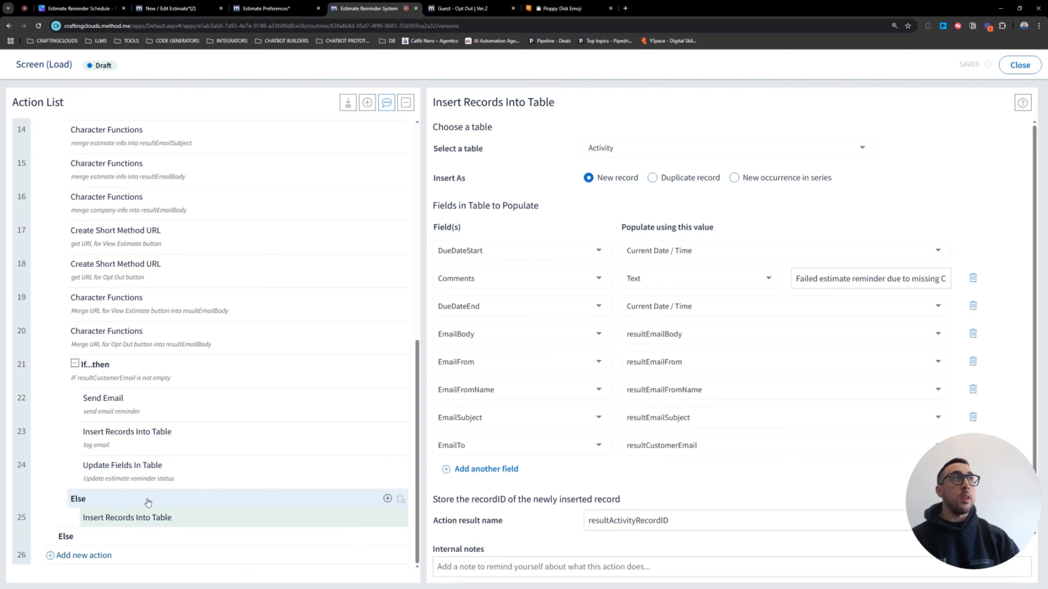
{"action": "scroll", "coordinate": [147, 502], "scroll_direction": "up", "scroll_amount": 8}
{"action": "scroll", "coordinate": [147, 501], "scroll_direction": "down", "scroll_amount": 8}
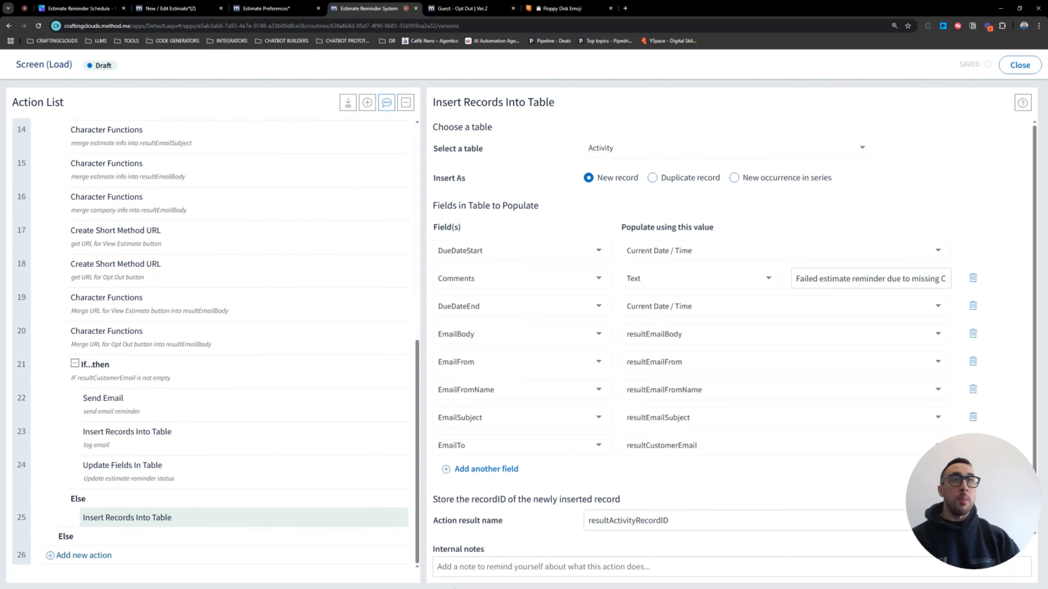
{"action": "left_click", "coordinate": [462, 569]}
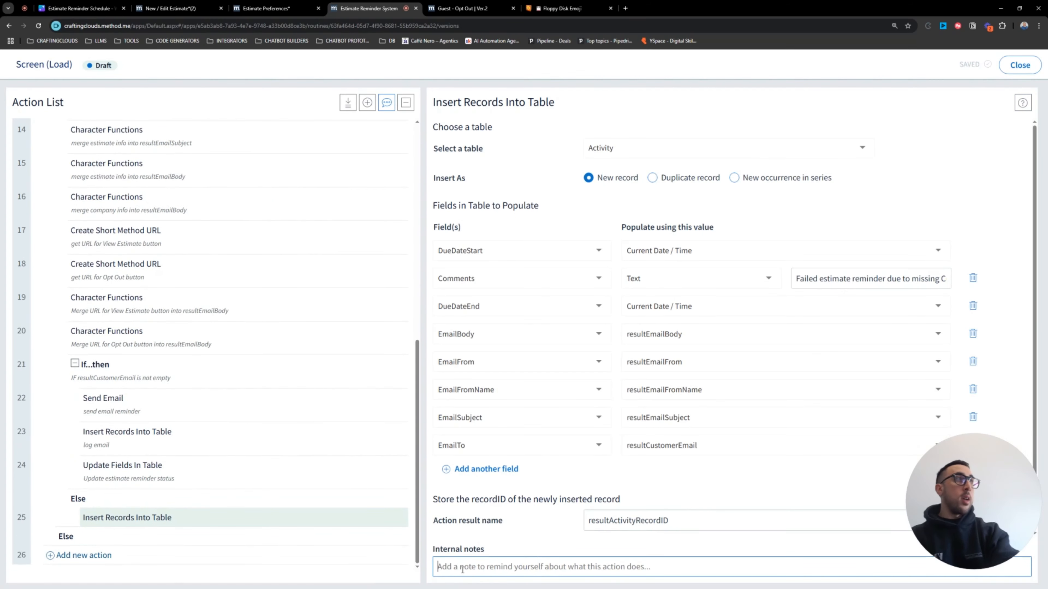
{"action": "type", "text": "Failed to sen"}
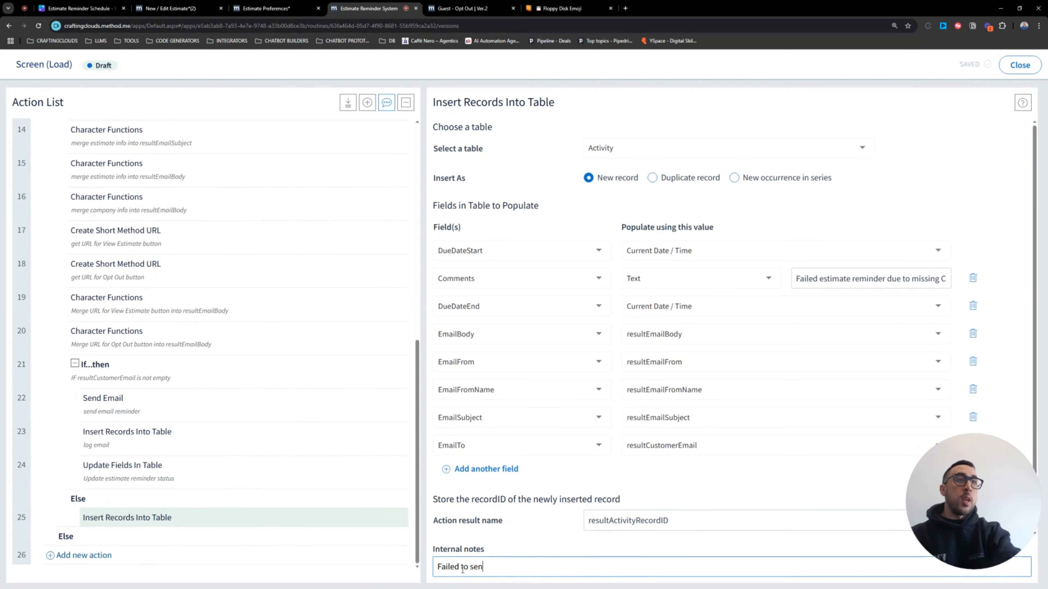
{"action": "type", "text": "d reminde"}
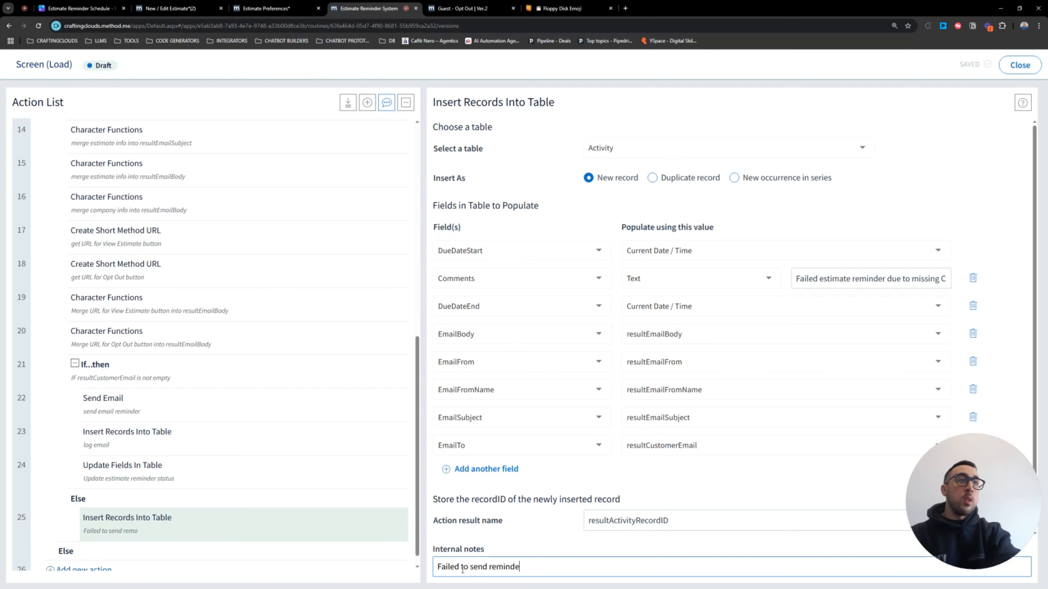
{"action": "type", "text": "r activity log"}
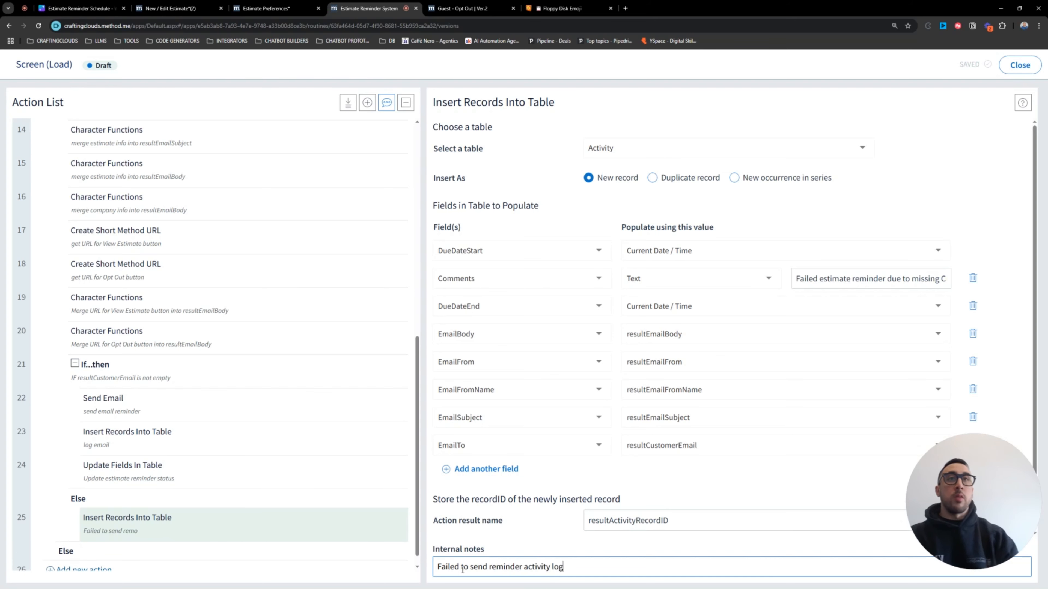
Step: View the first Date Functions action's settings and highlight its result name, resultCurrentDayofYear
{"action": "scroll", "coordinate": [124, 462], "scroll_direction": "up", "scroll_amount": 10}
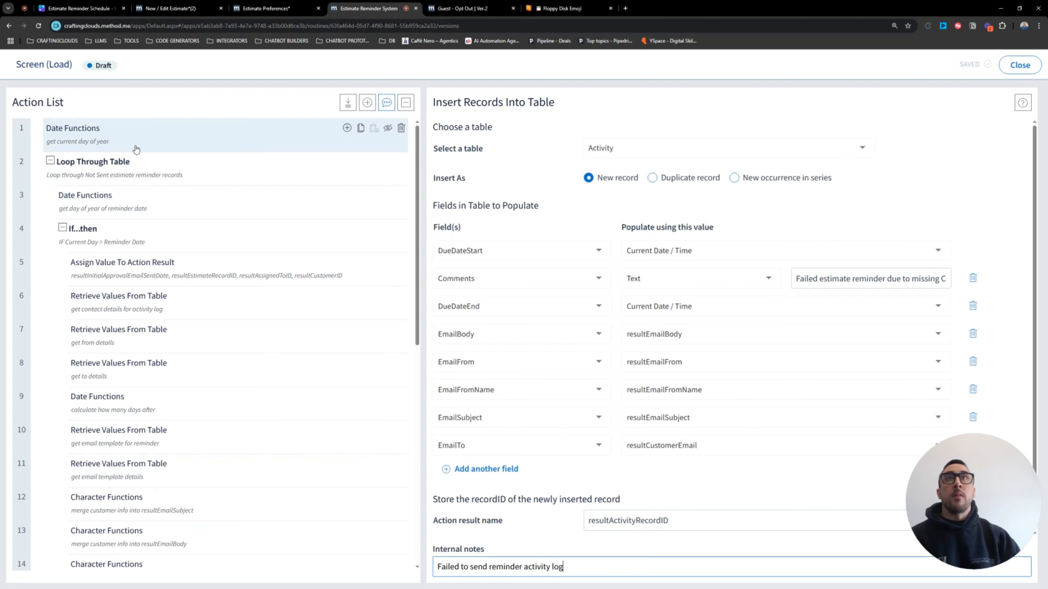
{"action": "left_click", "coordinate": [137, 149]}
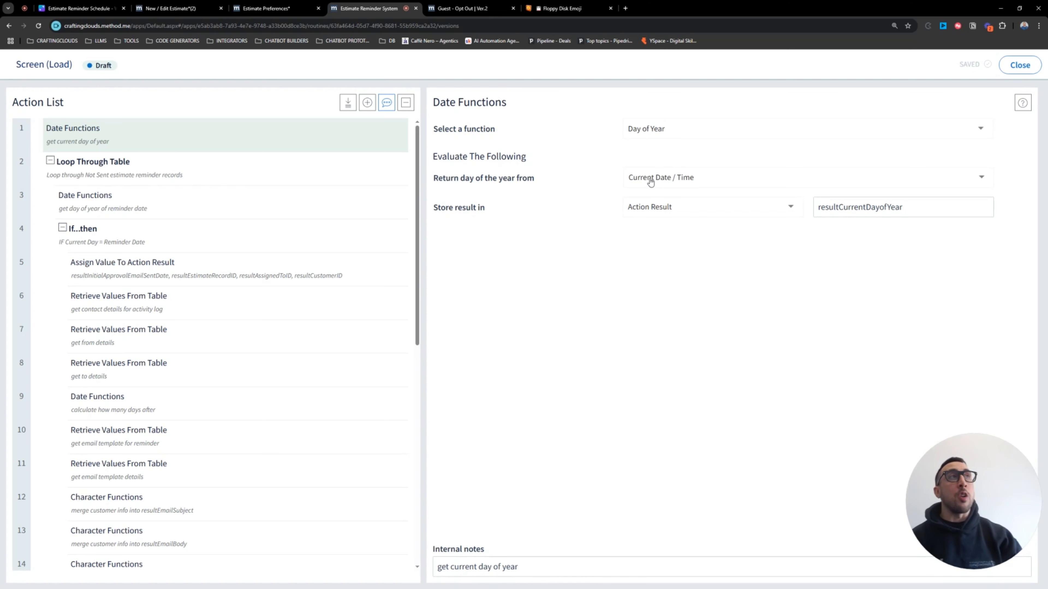
{"action": "double_click", "coordinate": [819, 211]}
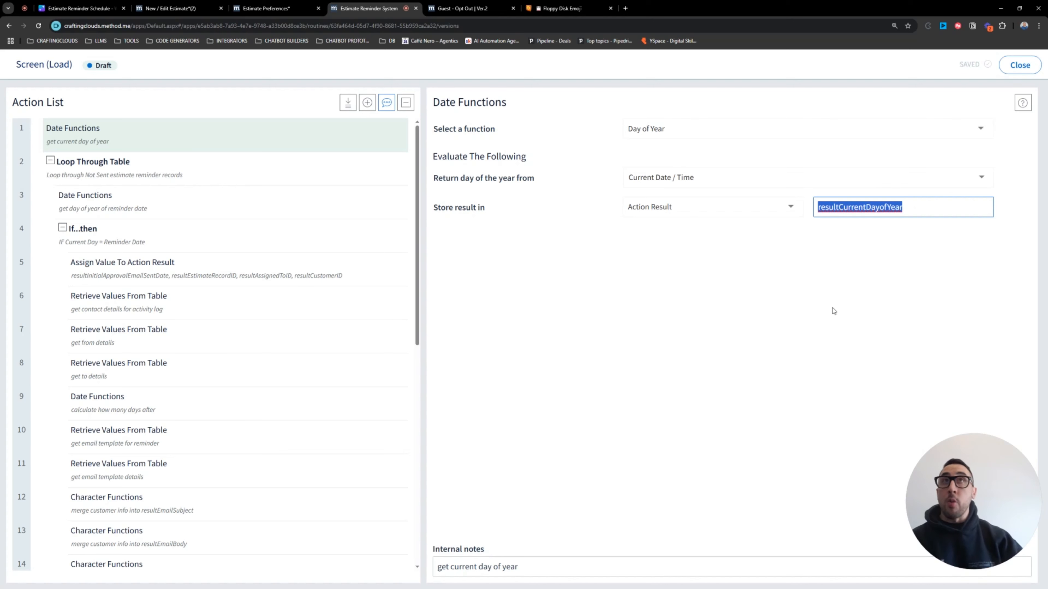
Step: Add a Format Date action using Current Date / Time below the first action, and delete it again
{"action": "left_click", "coordinate": [347, 128]}
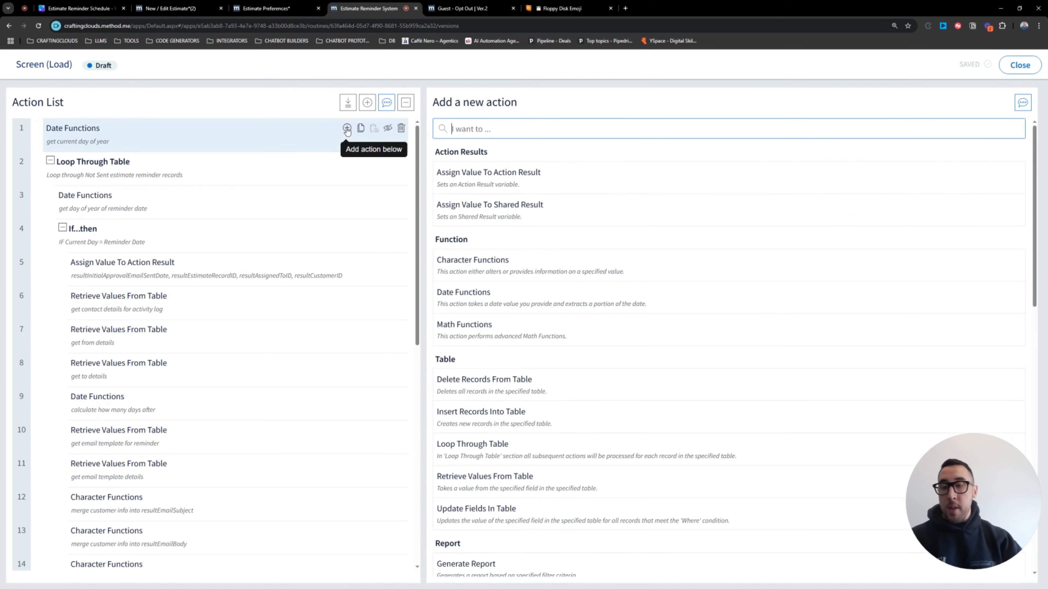
{"action": "type", "text": "date"}
{"action": "left_click", "coordinate": [449, 172]}
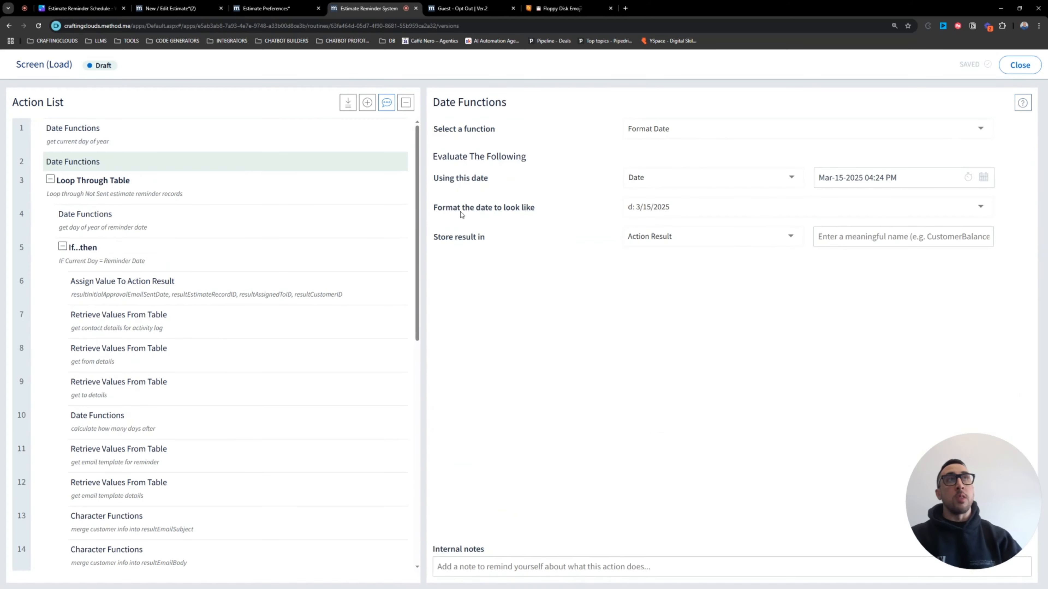
{"action": "left_click", "coordinate": [680, 179]}
{"action": "type", "text": "current"}
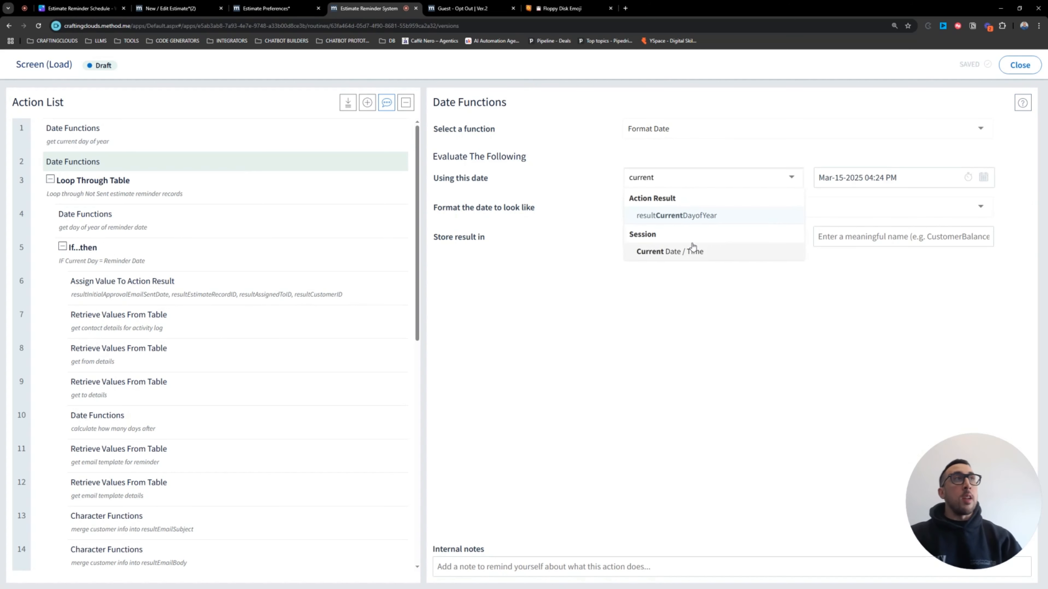
{"action": "left_click", "coordinate": [692, 247]}
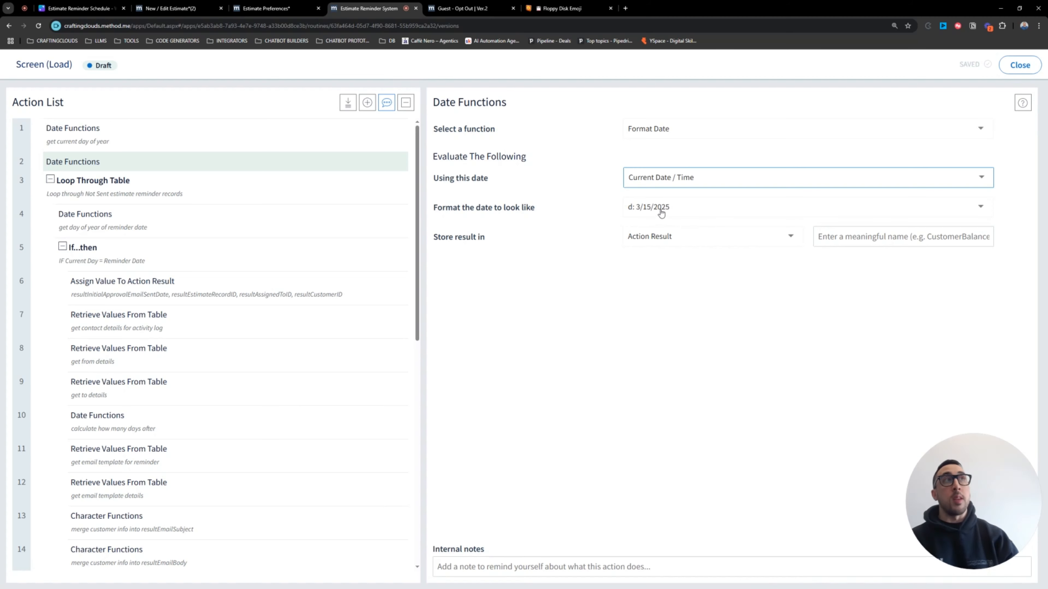
{"action": "left_click", "coordinate": [400, 163]}
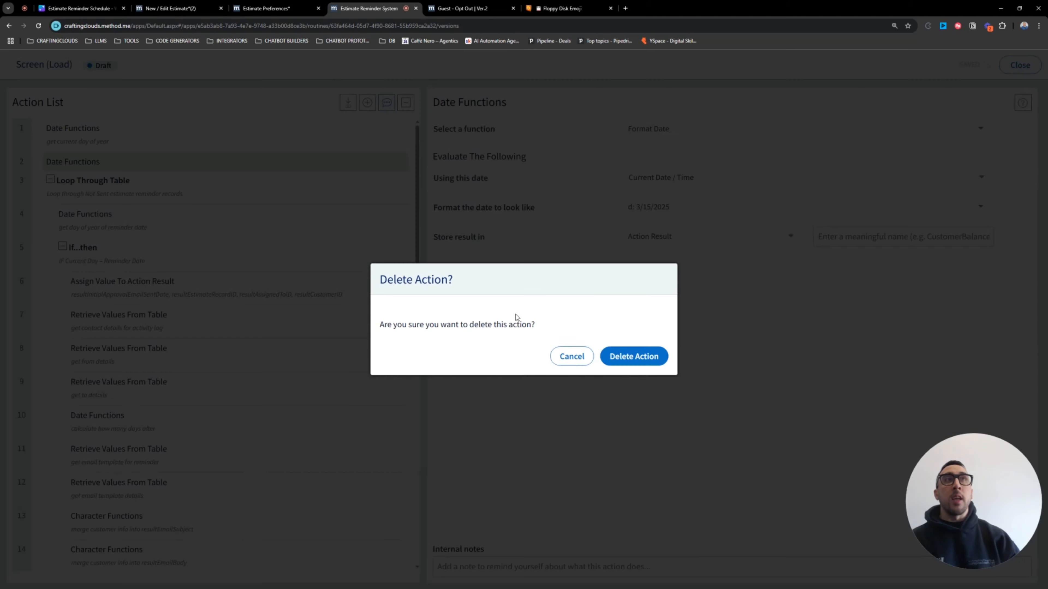
{"action": "left_click", "coordinate": [619, 356]}
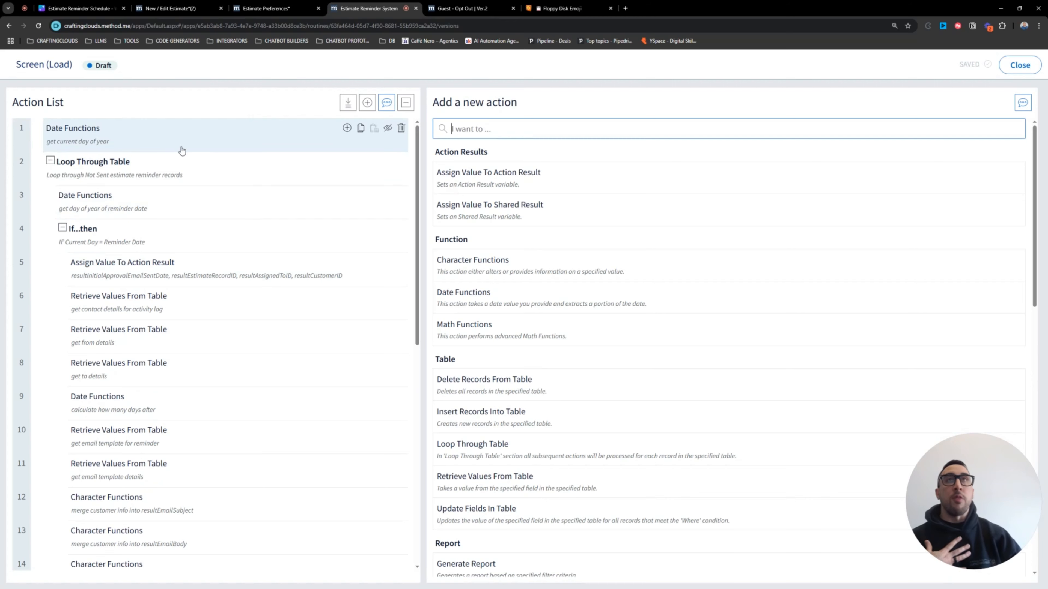
Step: Review the current-day Date Functions action and highlight the Not Sent status criterion in the Loop Through Table action
{"action": "left_click", "coordinate": [194, 146]}
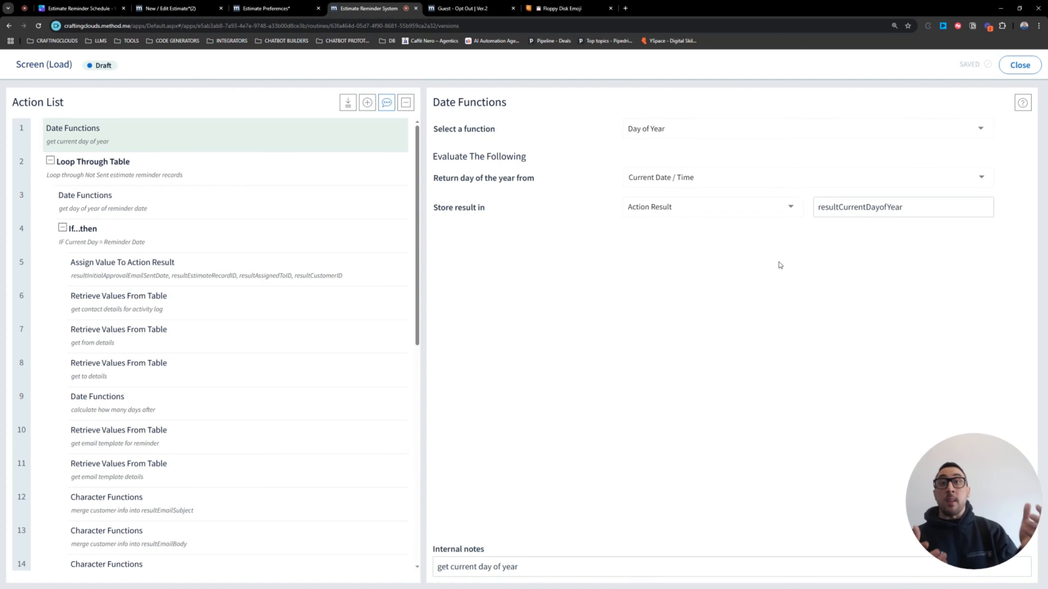
{"action": "left_click", "coordinate": [78, 177]}
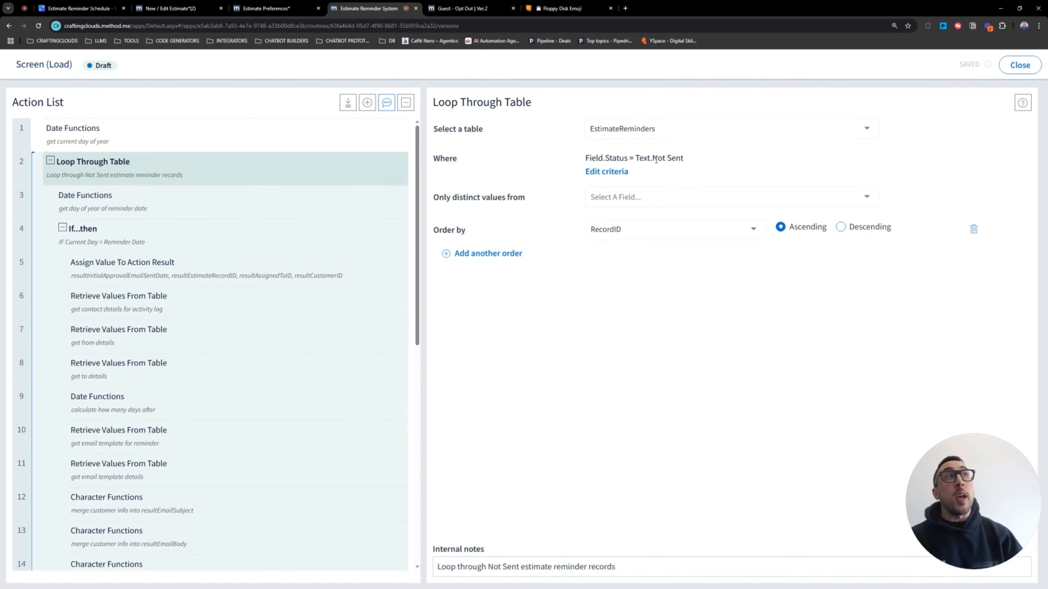
{"action": "left_click_drag", "start_coordinate": [653, 158], "coordinate": [700, 162]}
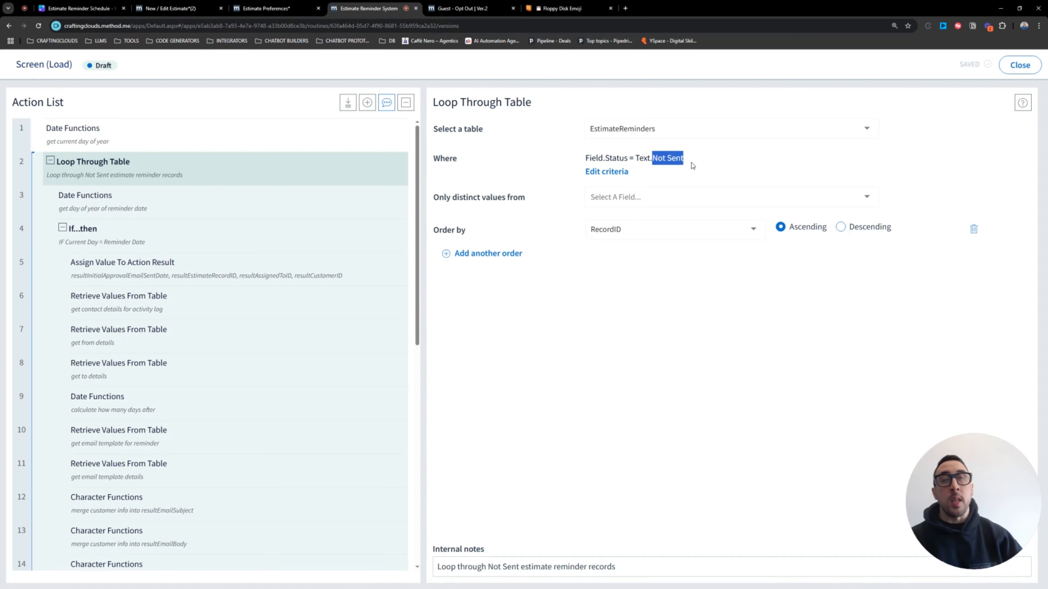
Step: Open the reminder date's Date Functions action, browse the loop fields and reselect ReminderDate as its date source
{"action": "left_click", "coordinate": [127, 202]}
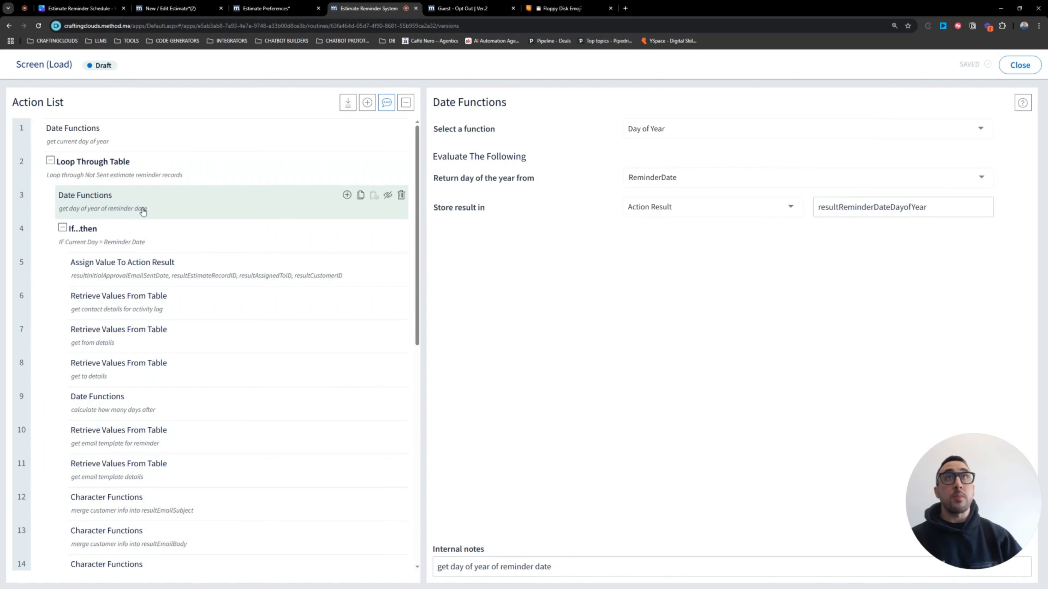
{"action": "left_click", "coordinate": [675, 181]}
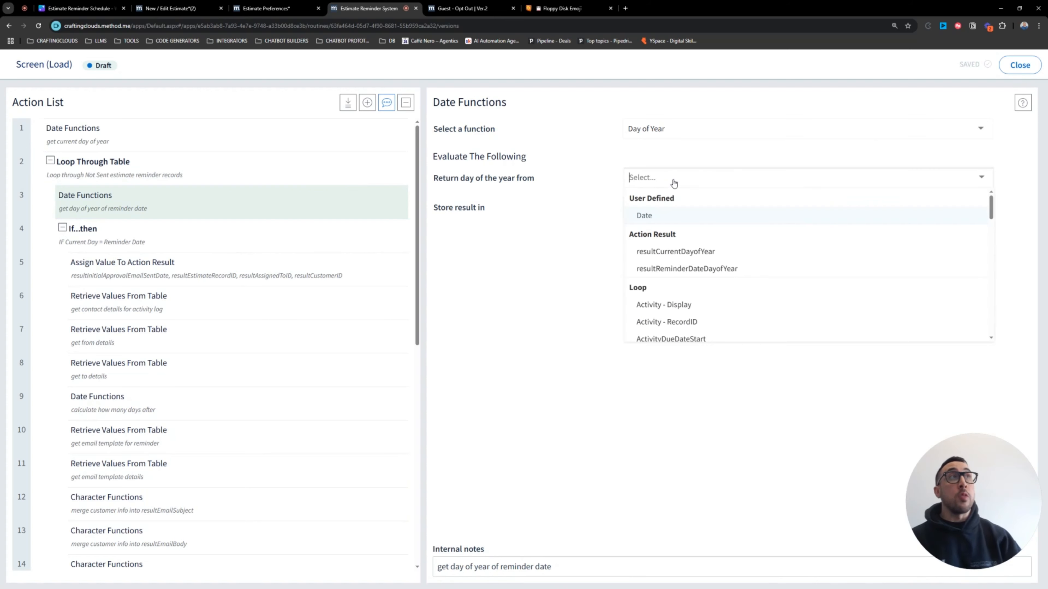
{"action": "scroll", "coordinate": [677, 250], "scroll_direction": "down", "scroll_amount": 2}
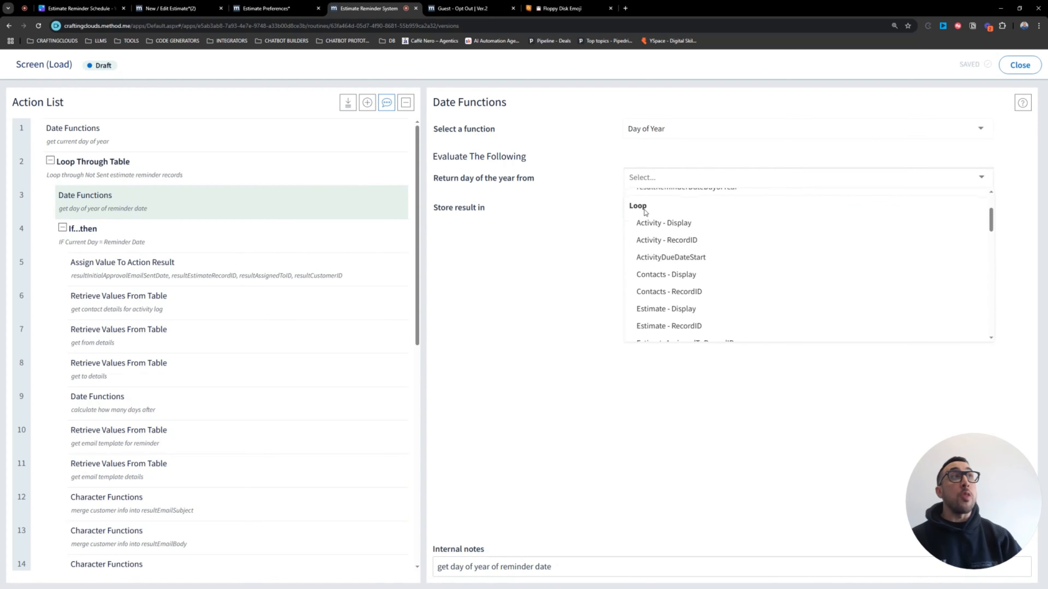
{"action": "scroll", "coordinate": [650, 233], "scroll_direction": "down", "scroll_amount": 3}
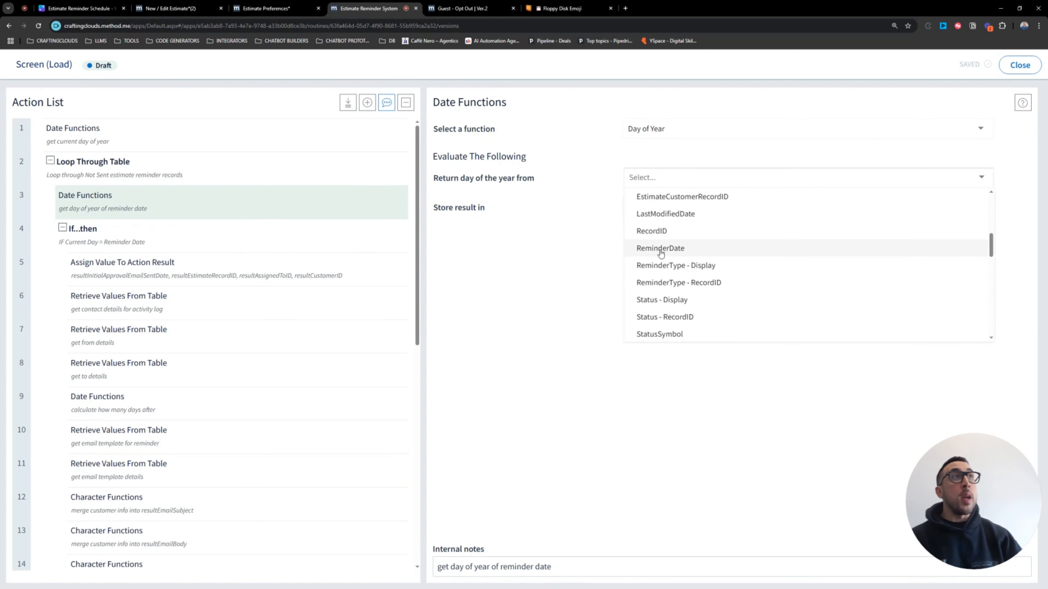
{"action": "left_click", "coordinate": [660, 248]}
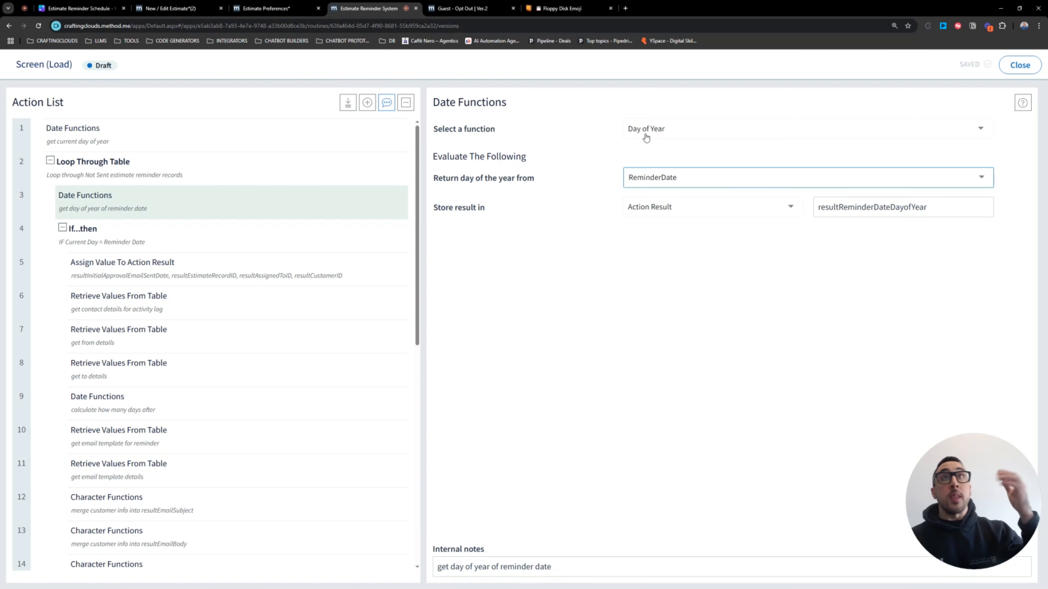
Step: Review the reminder date's Date Functions action and open the If...then condition that compares the two day-of-year results
{"action": "left_click", "coordinate": [82, 140]}
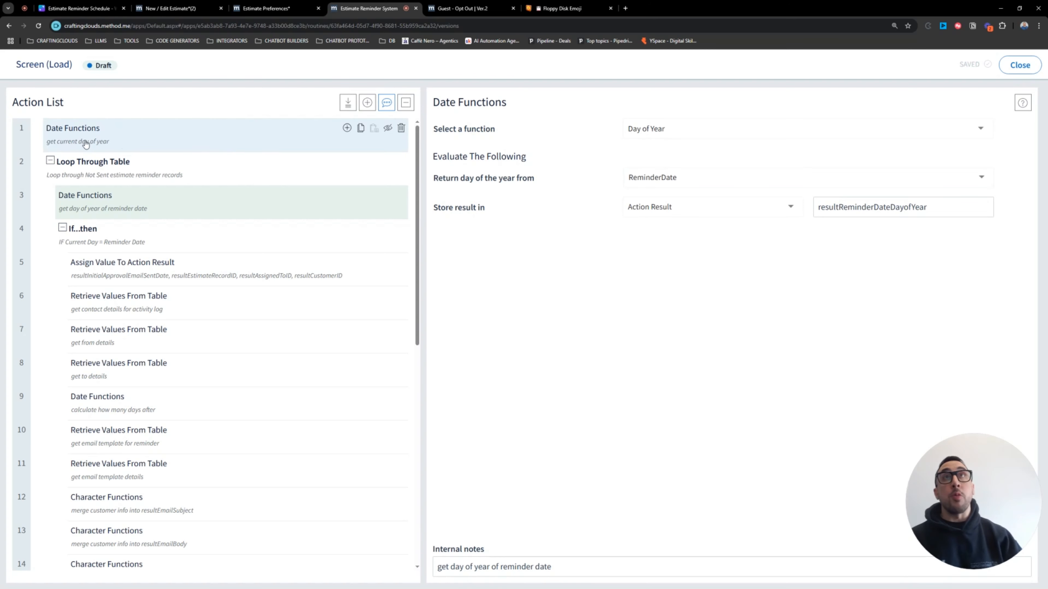
{"action": "left_click", "coordinate": [119, 204]}
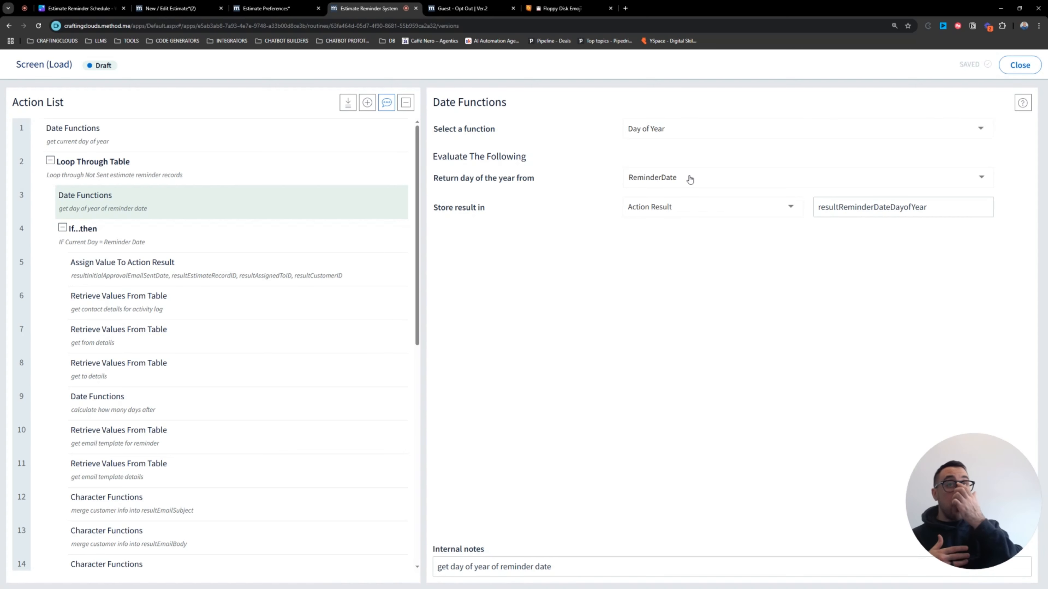
{"action": "left_click", "coordinate": [110, 239]}
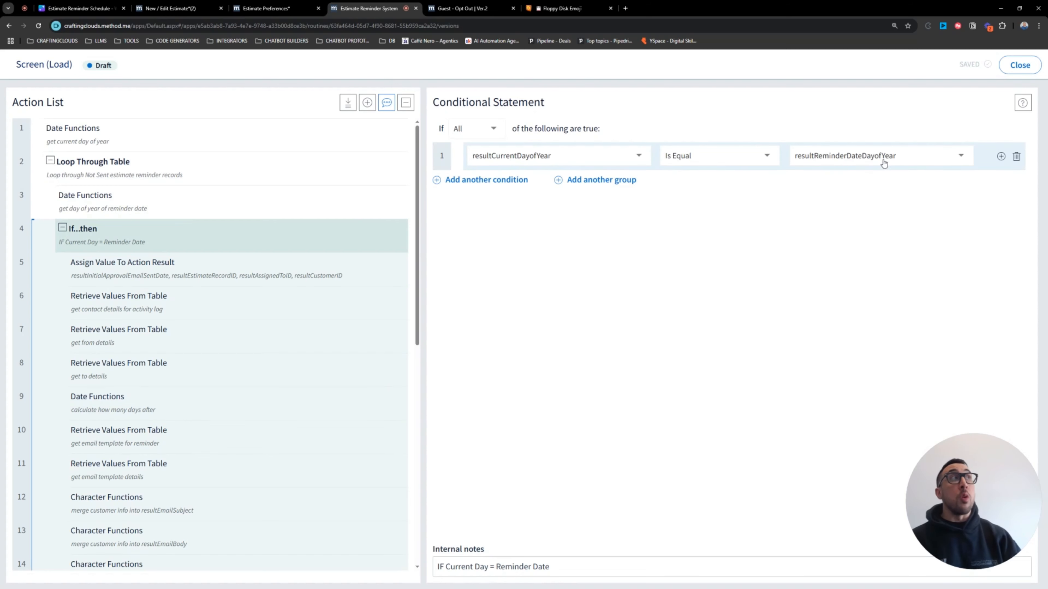
Step: Review the Update Fields In Table action for the estimate reminder status and open the Assign Value To Action Result action inside the date-matching If...then
{"action": "scroll", "coordinate": [135, 311], "scroll_direction": "down", "scroll_amount": 9}
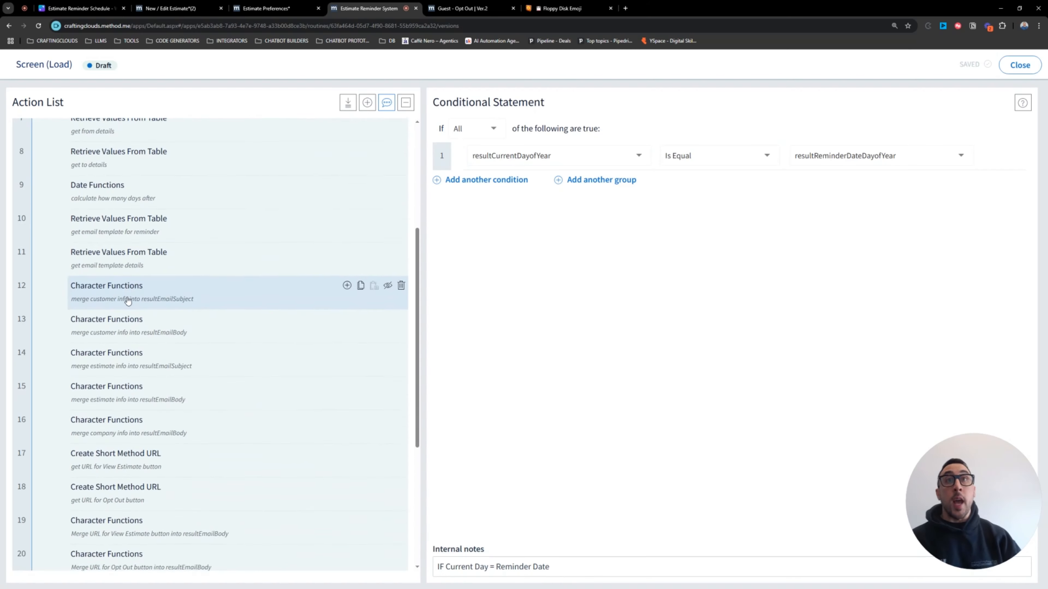
{"action": "scroll", "coordinate": [135, 311], "scroll_direction": "up", "scroll_amount": 6}
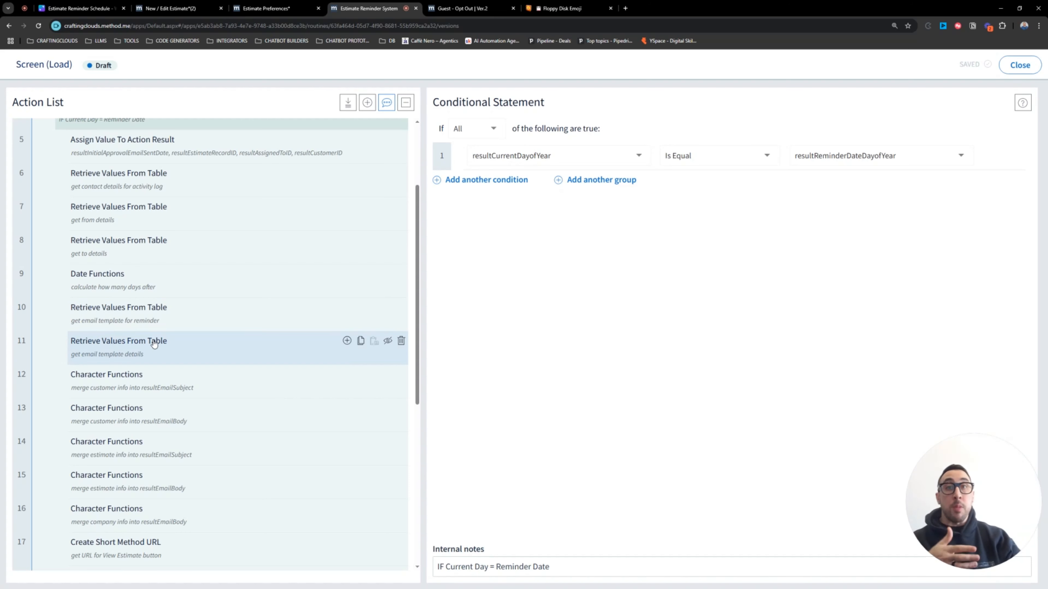
{"action": "scroll", "coordinate": [154, 344], "scroll_direction": "down", "scroll_amount": 6}
{"action": "scroll", "coordinate": [161, 314], "scroll_direction": "down", "scroll_amount": 4}
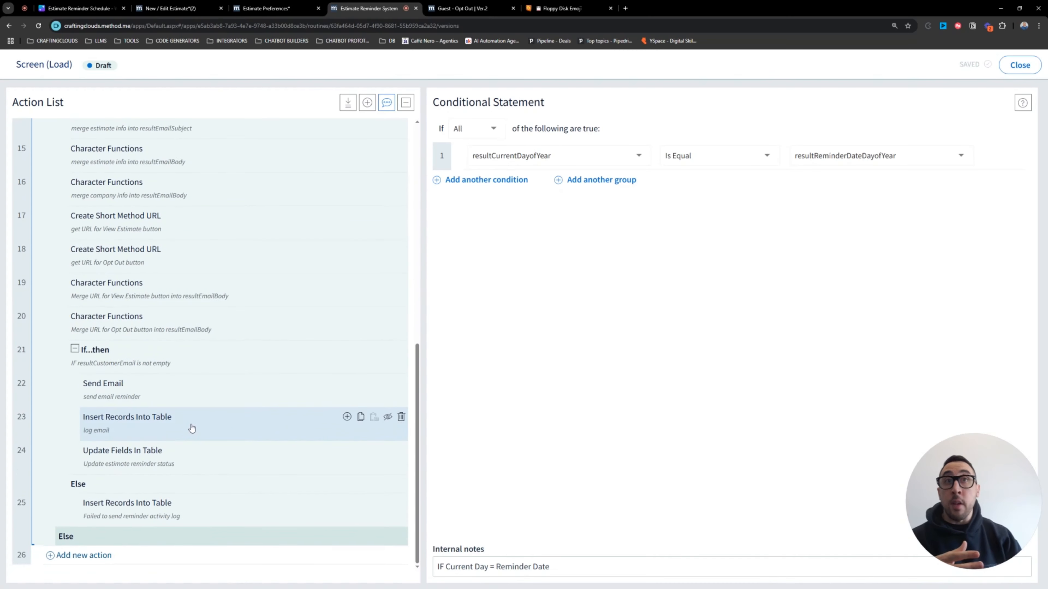
{"action": "left_click", "coordinate": [173, 455]}
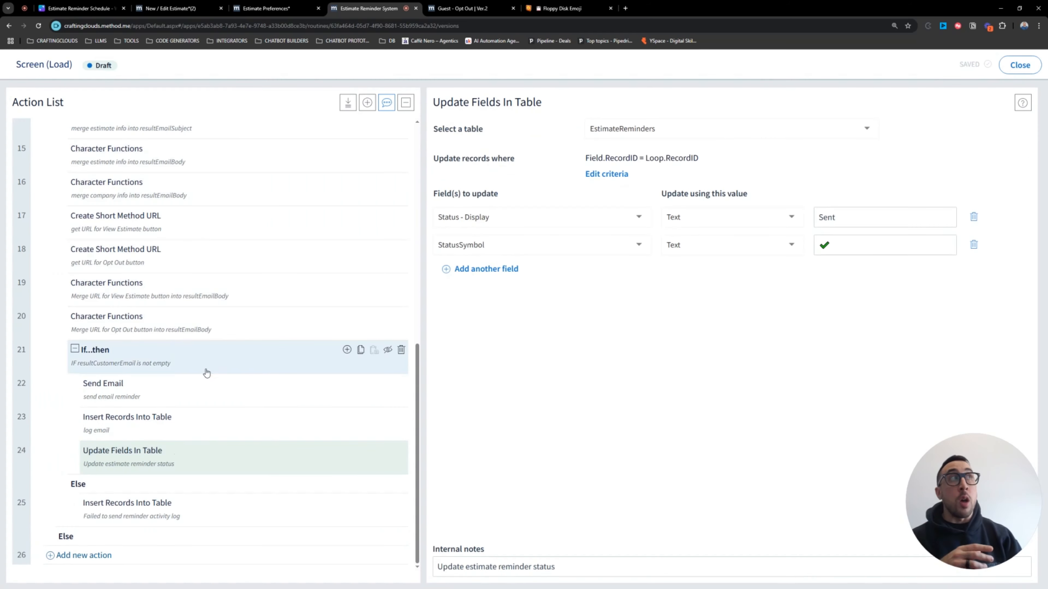
{"action": "scroll", "coordinate": [173, 345], "scroll_direction": "up", "scroll_amount": 10}
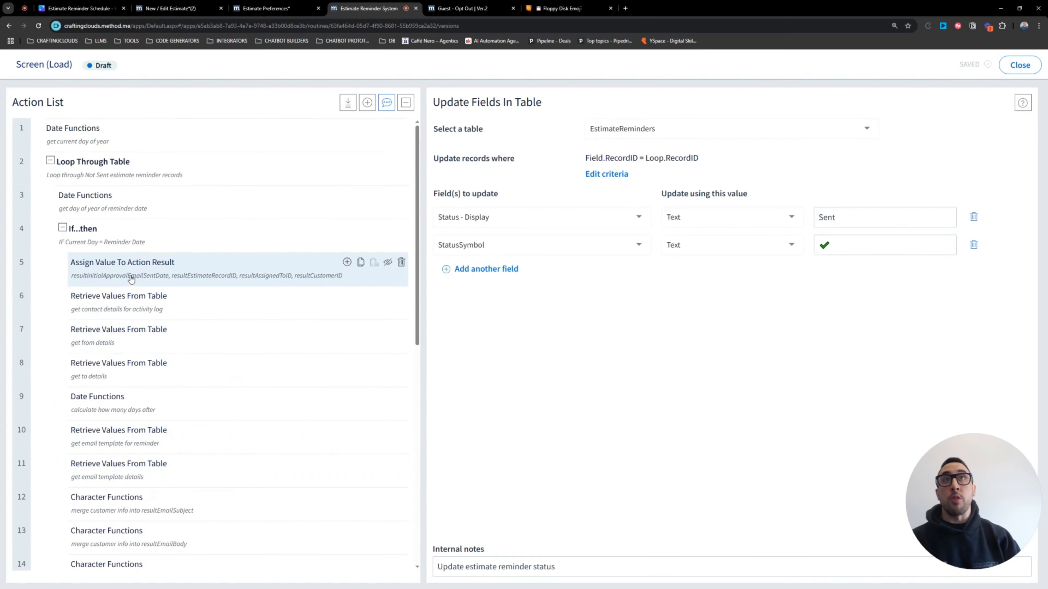
{"action": "left_click", "coordinate": [132, 271]}
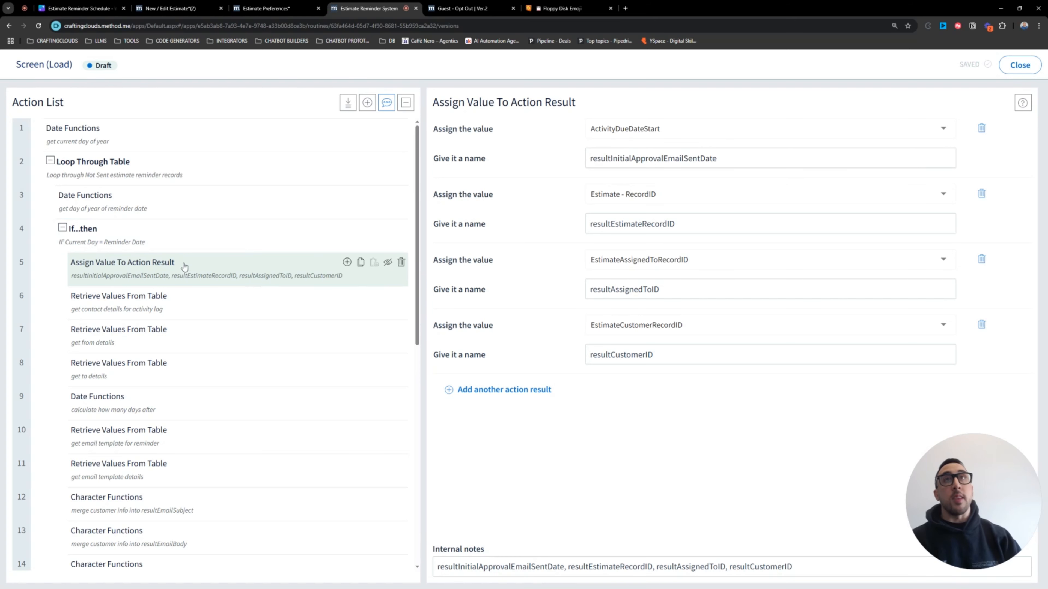
Step: Review the loop through the EstimateReminders table and the Assign Value To Action Result action inside it
{"action": "left_click", "coordinate": [179, 175]}
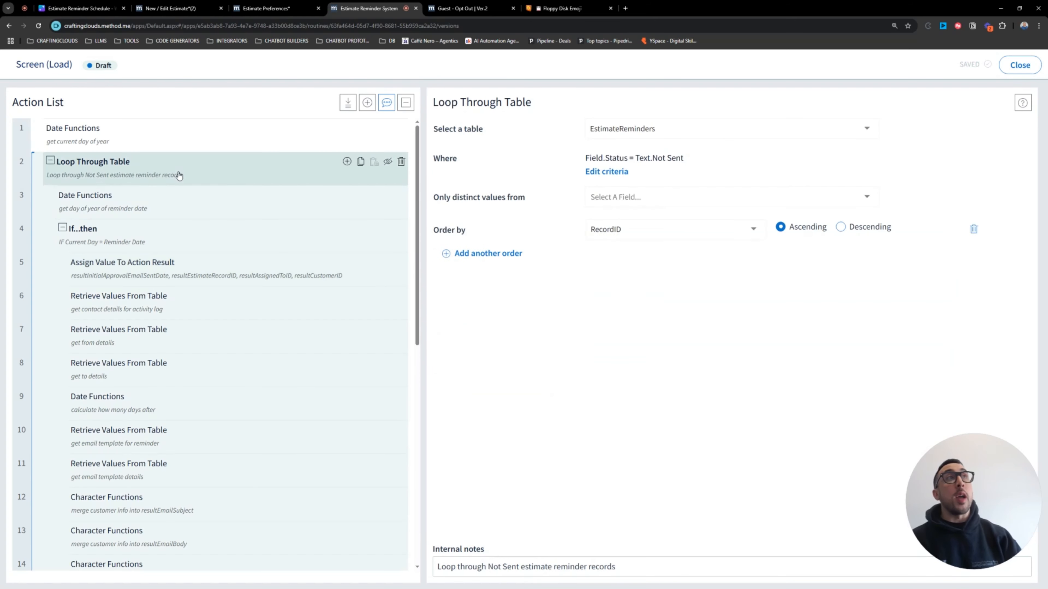
{"action": "left_click", "coordinate": [171, 269]}
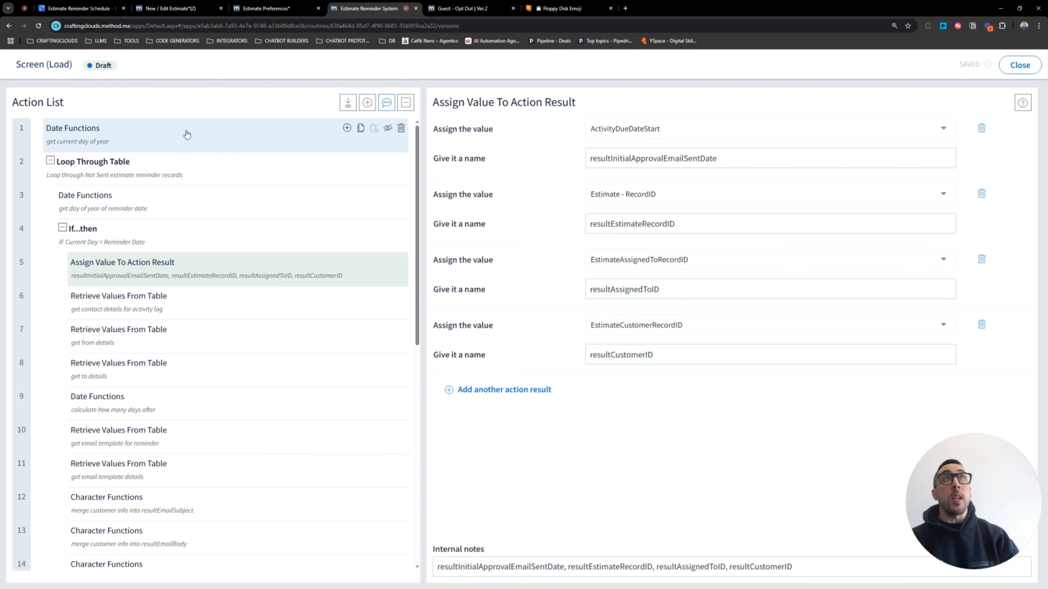
{"action": "left_click", "coordinate": [165, 172]}
Step: Open the EstimateReminders table under Tables & Fields in a duplicate browser tab and inspect its ActivityDueDateStart field definition
{"action": "right_click", "coordinate": [373, 8]}
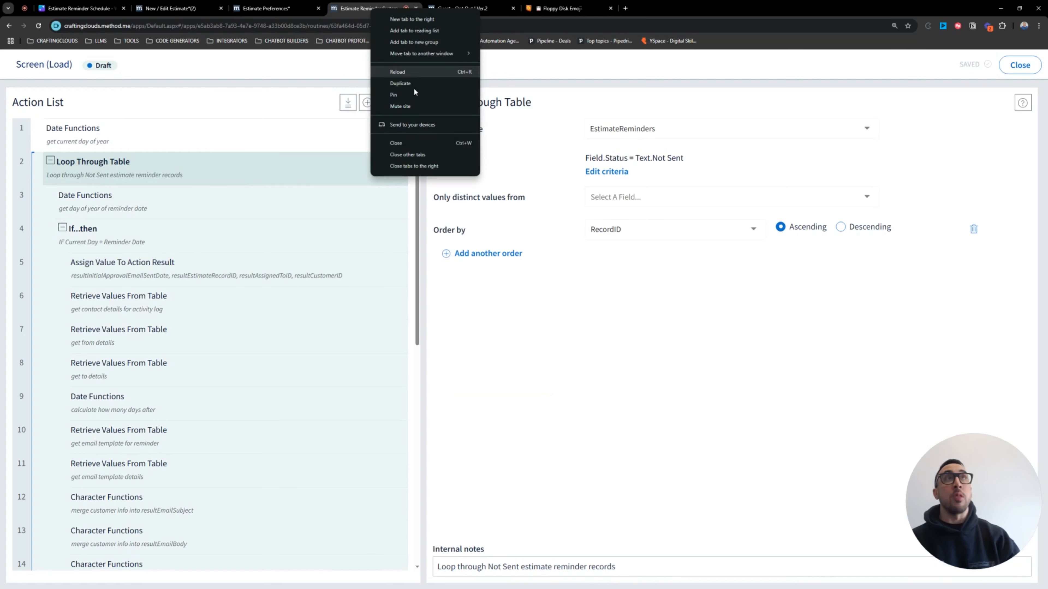
{"action": "left_click", "coordinate": [412, 83]}
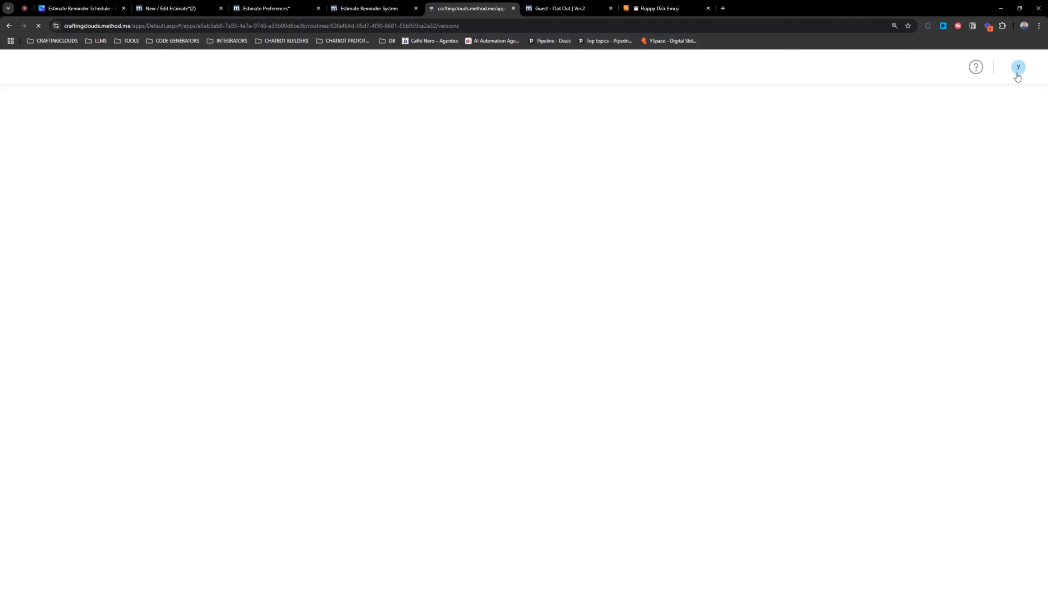
{"action": "left_click", "coordinate": [1017, 69]}
{"action": "left_click", "coordinate": [960, 158]}
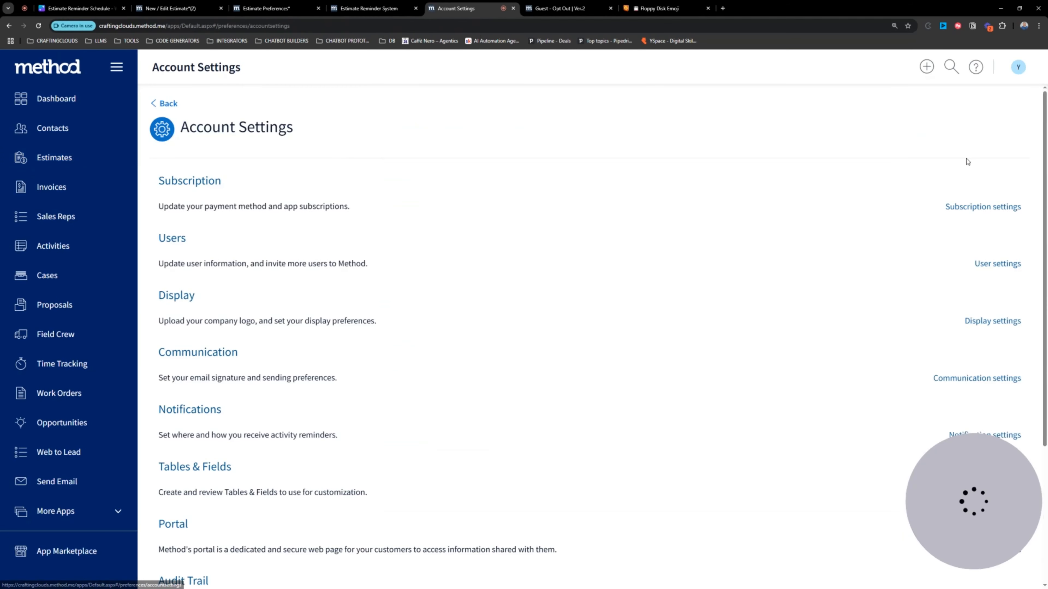
{"action": "left_click", "coordinate": [207, 471]}
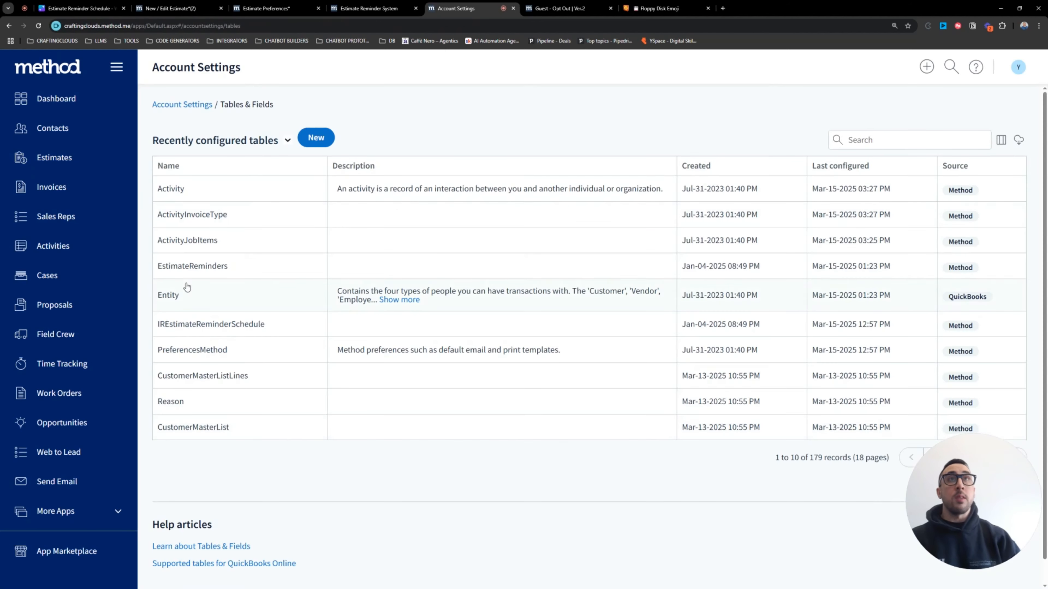
{"action": "left_click", "coordinate": [212, 268]}
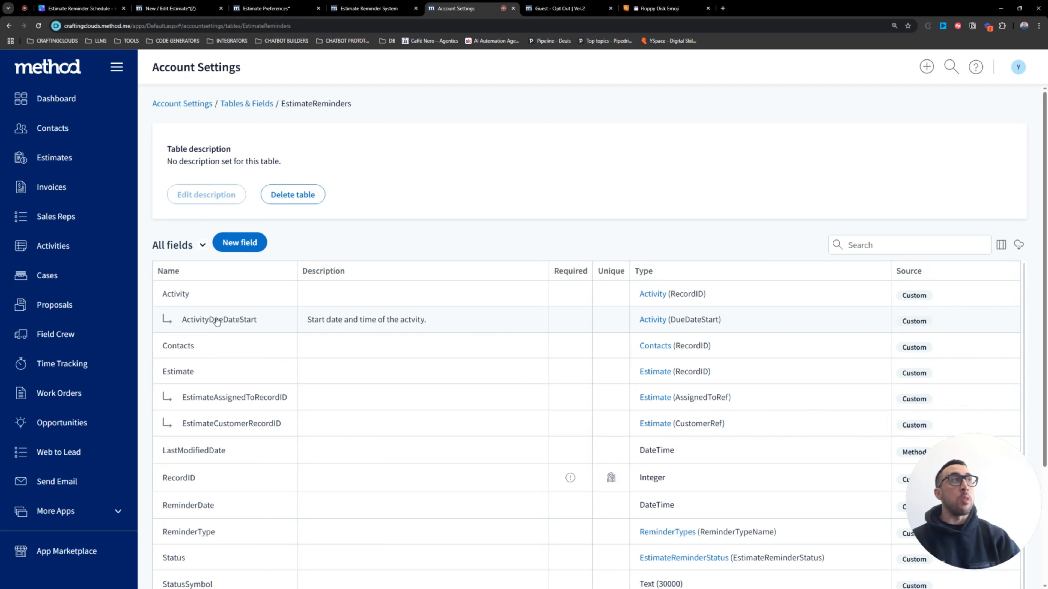
{"action": "left_click", "coordinate": [216, 321]}
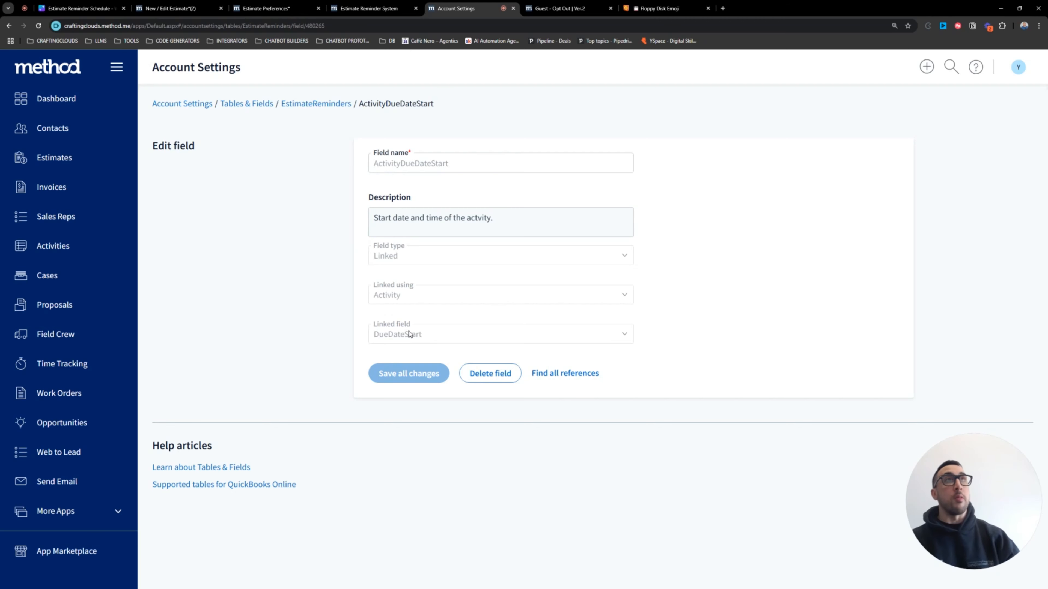
{"action": "left_click", "coordinate": [329, 104]}
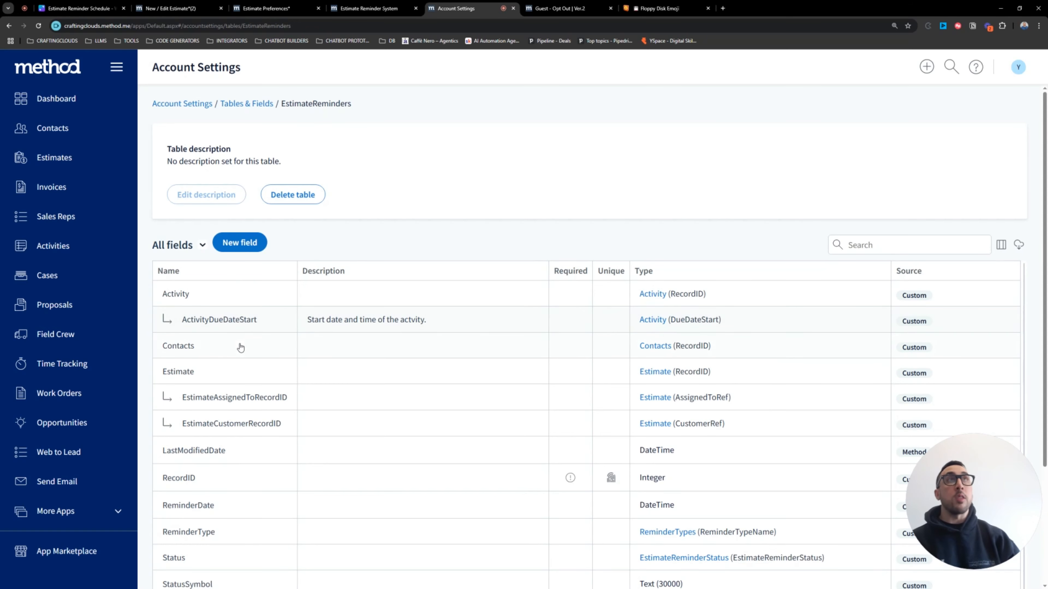
Step: Return to the Estimate Reminder System routine and review the four result names in the Assign Value To Action Result action
{"action": "left_click", "coordinate": [373, 8]}
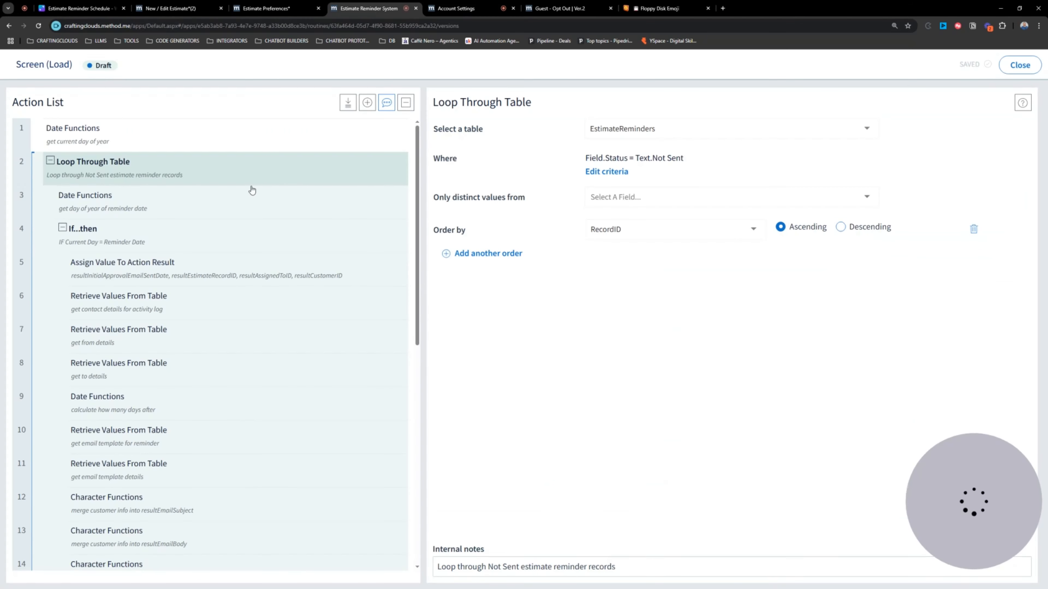
{"action": "left_click", "coordinate": [216, 264]}
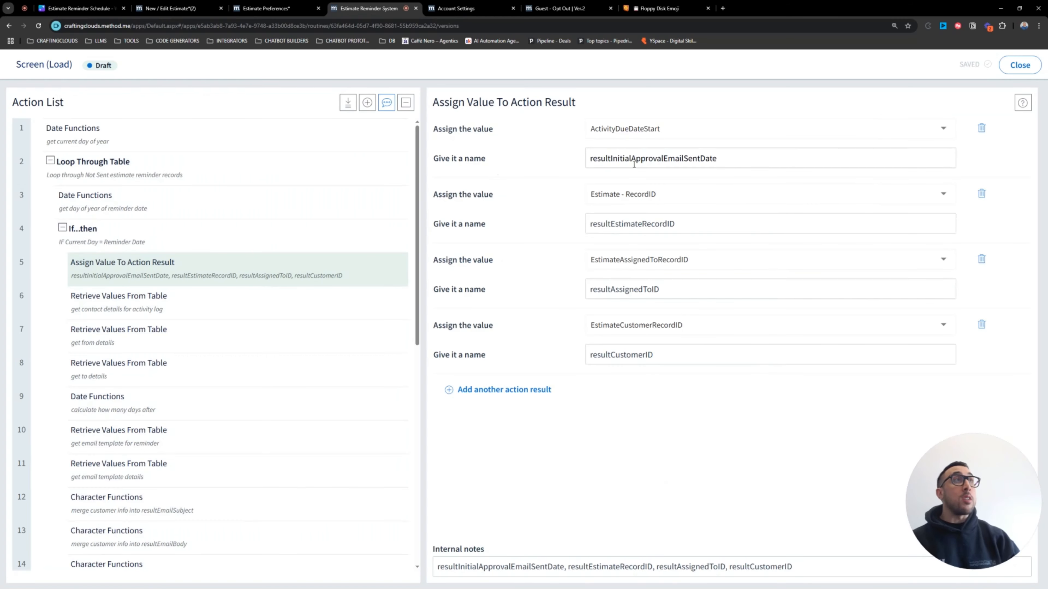
{"action": "left_click_drag", "start_coordinate": [592, 159], "coordinate": [727, 158]}
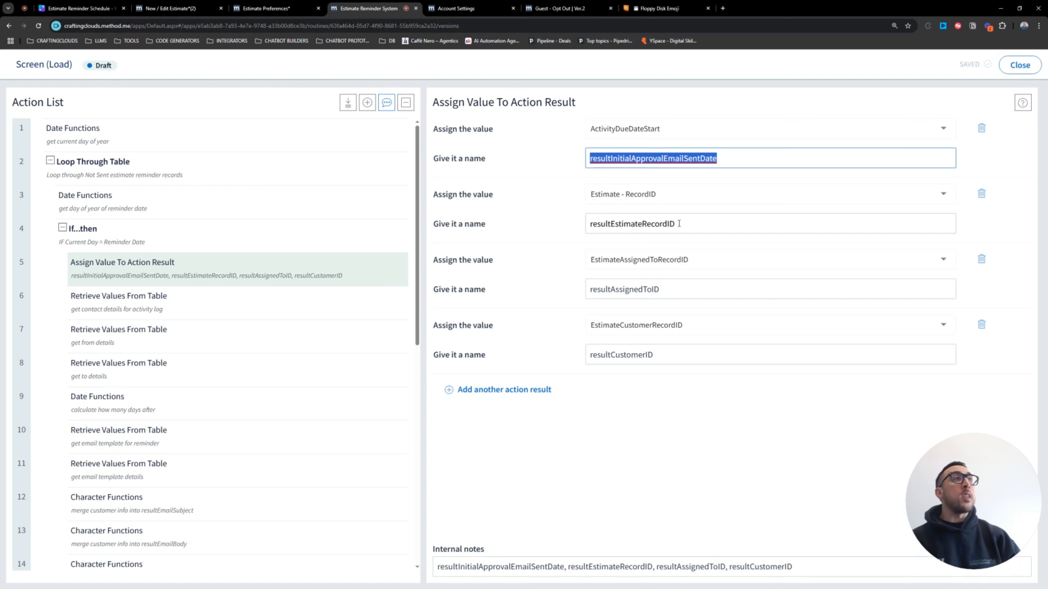
{"action": "left_click_drag", "start_coordinate": [677, 224], "coordinate": [579, 225]}
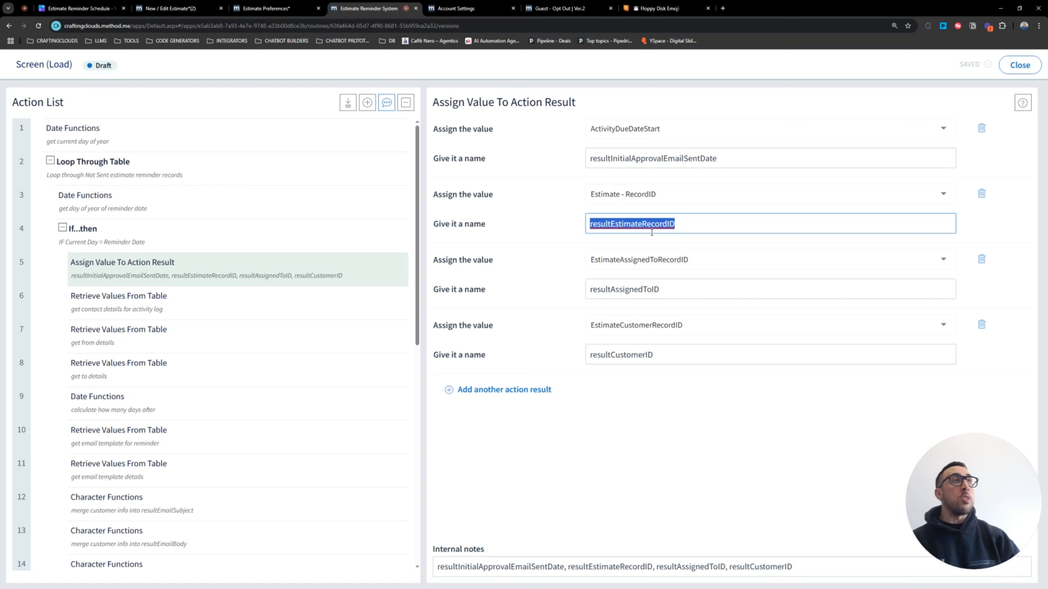
{"action": "left_click_drag", "start_coordinate": [661, 290], "coordinate": [576, 290]}
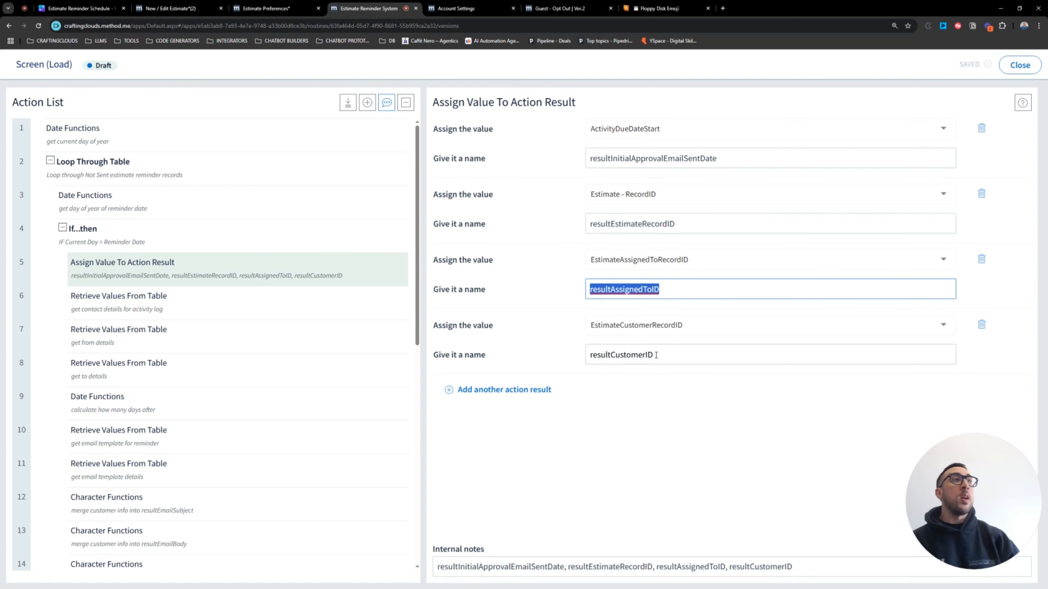
{"action": "left_click_drag", "start_coordinate": [657, 355], "coordinate": [581, 356]}
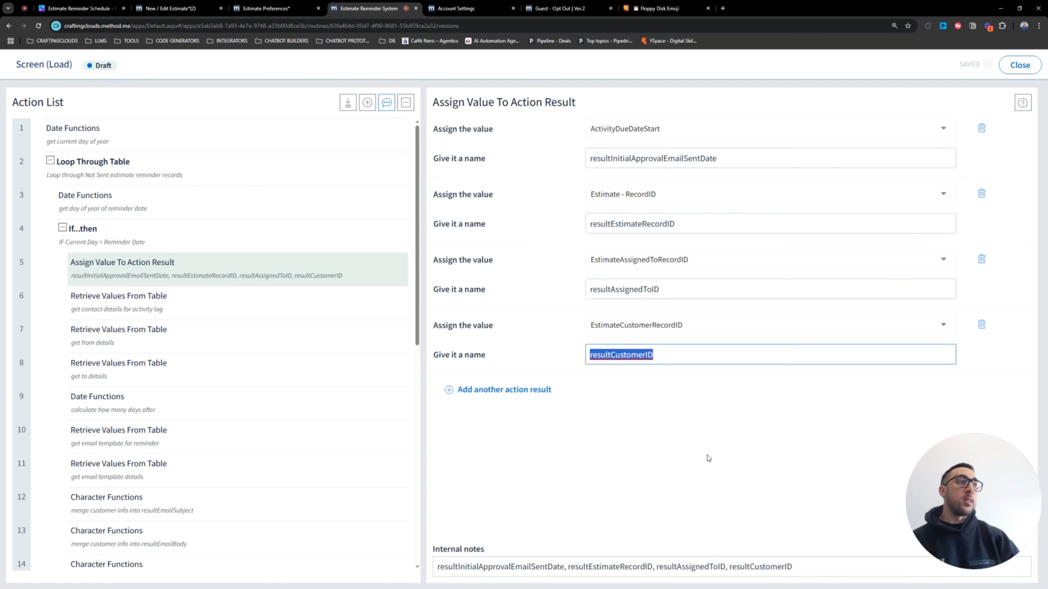
Step: Examine the contact details retrieval for the activity log, including its four result names and its internal note
{"action": "left_click", "coordinate": [165, 305]}
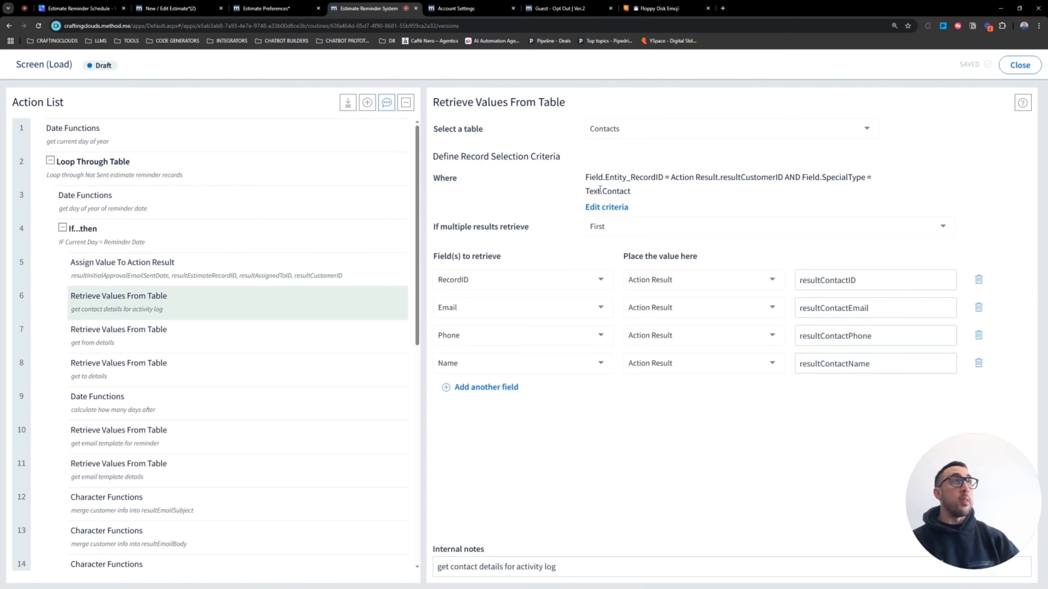
{"action": "left_click_drag", "start_coordinate": [889, 280], "coordinate": [815, 280]}
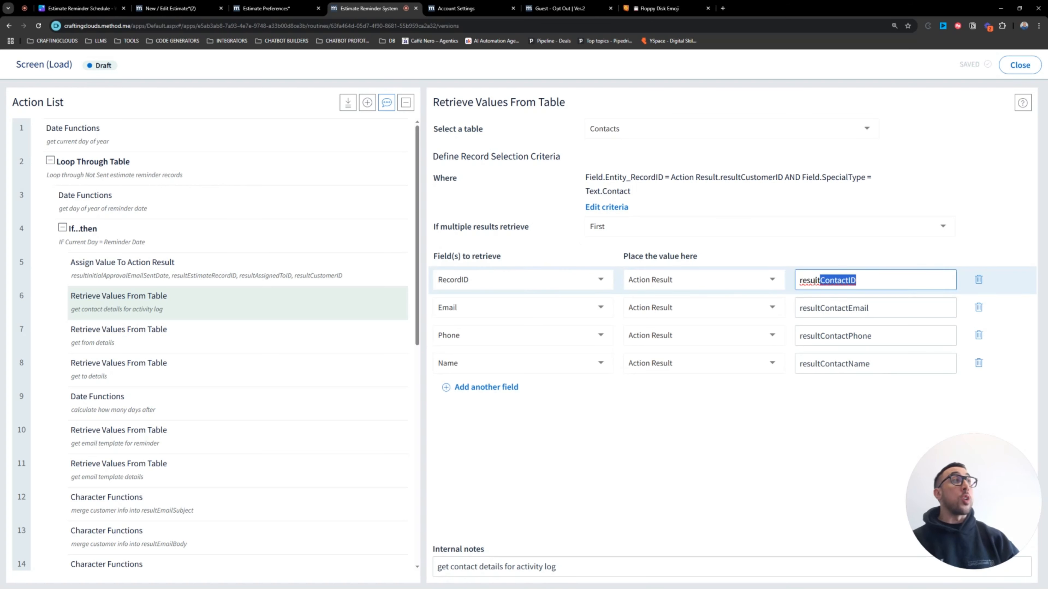
{"action": "left_click_drag", "start_coordinate": [871, 308], "coordinate": [793, 315]}
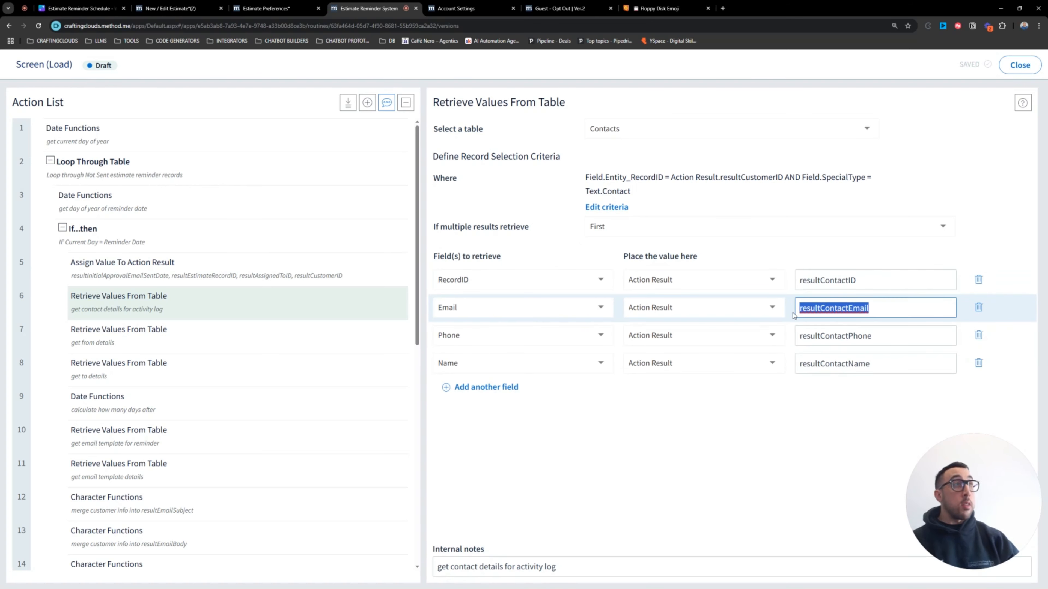
{"action": "left_click_drag", "start_coordinate": [872, 336], "coordinate": [803, 334]}
{"action": "left_click_drag", "start_coordinate": [876, 363], "coordinate": [798, 363]}
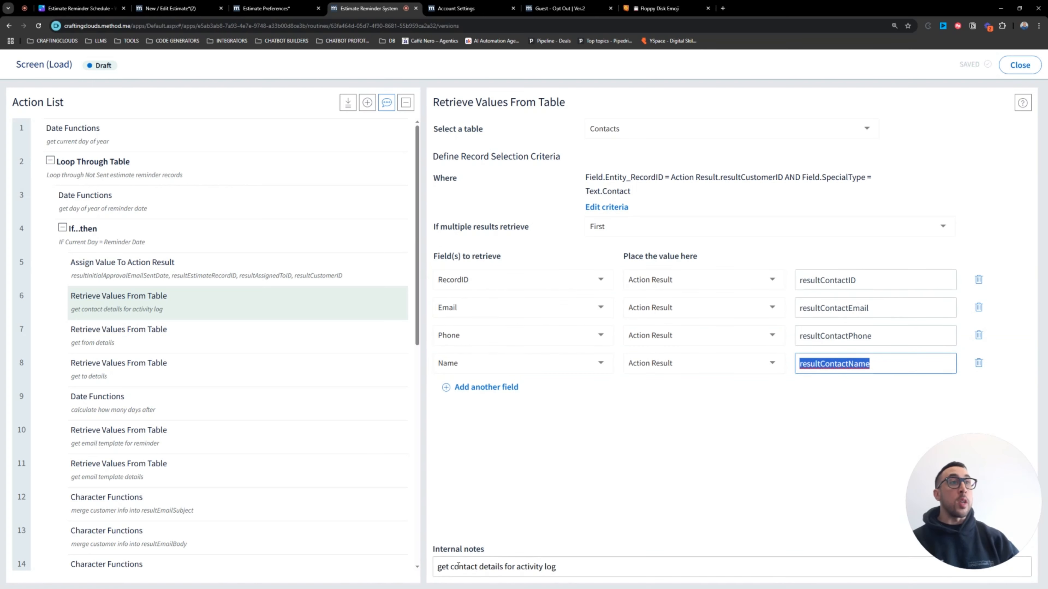
{"action": "left_click_drag", "start_coordinate": [449, 567], "coordinate": [513, 568]}
{"action": "left_click_drag", "start_coordinate": [578, 569], "coordinate": [519, 569]}
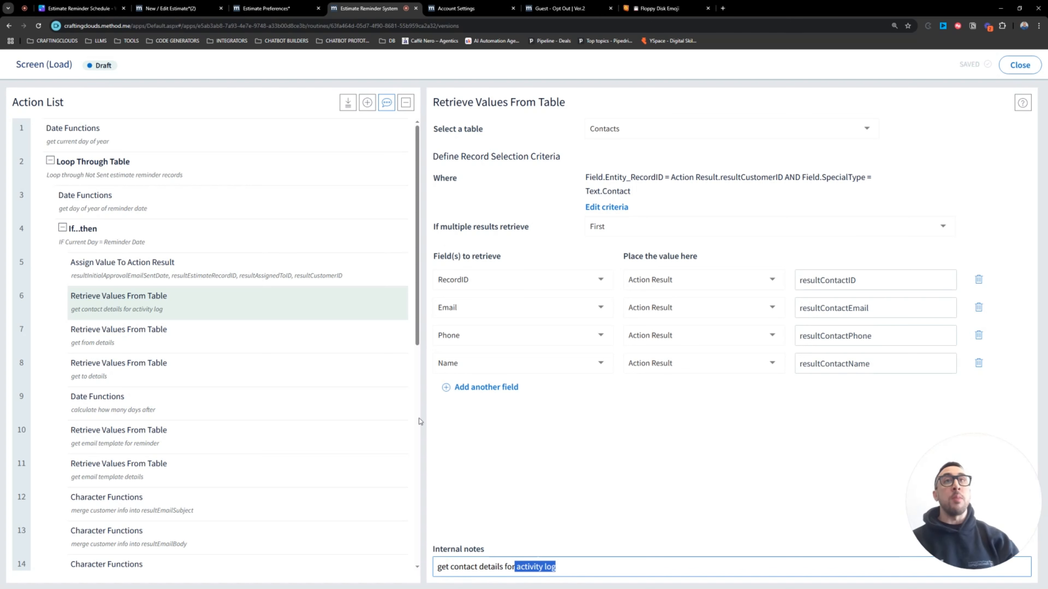
Step: Trace the resultAssignedToID value used in the from details retrieval's criteria back to the action that assigns it
{"action": "left_click", "coordinate": [153, 331]}
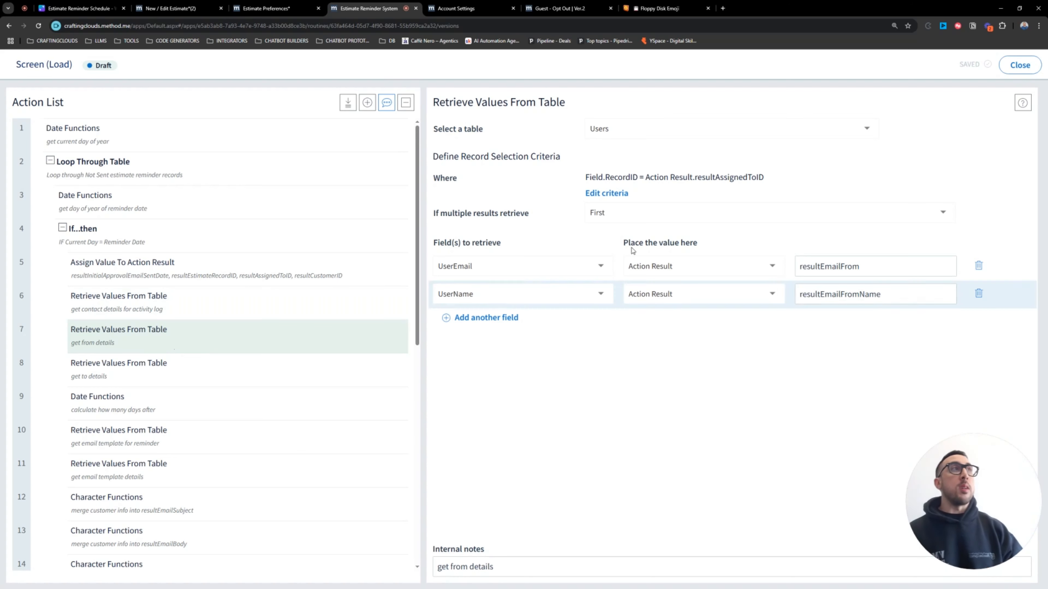
{"action": "left_click_drag", "start_coordinate": [645, 177], "coordinate": [765, 178]}
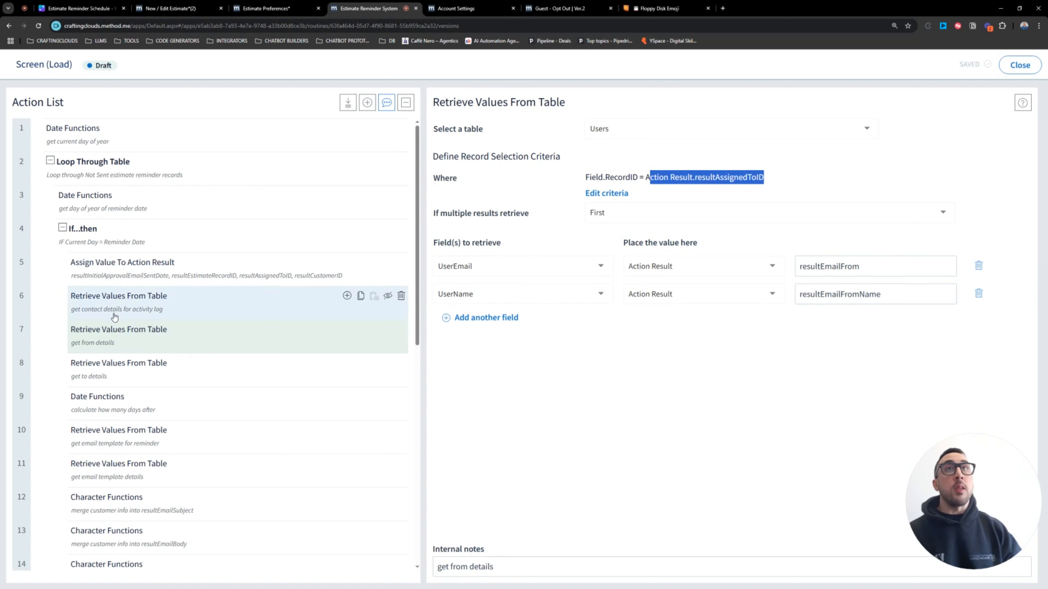
{"action": "left_click", "coordinate": [124, 272]}
{"action": "left_click_drag", "start_coordinate": [675, 289], "coordinate": [573, 293]}
{"action": "left_click", "coordinate": [171, 312]}
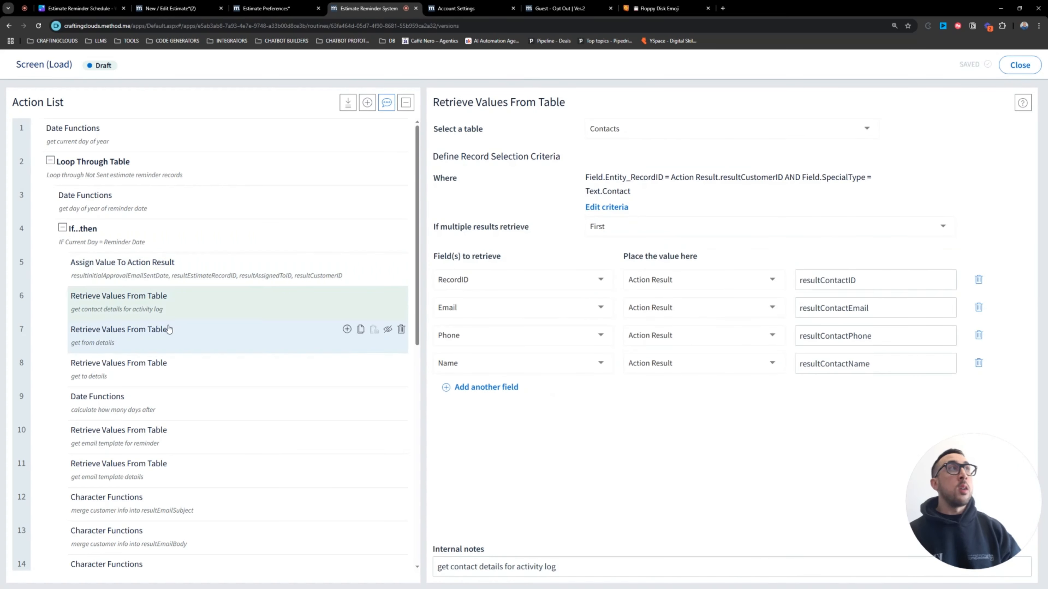
{"action": "left_click", "coordinate": [170, 336]}
{"action": "left_click_drag", "start_coordinate": [787, 180], "coordinate": [715, 178]}
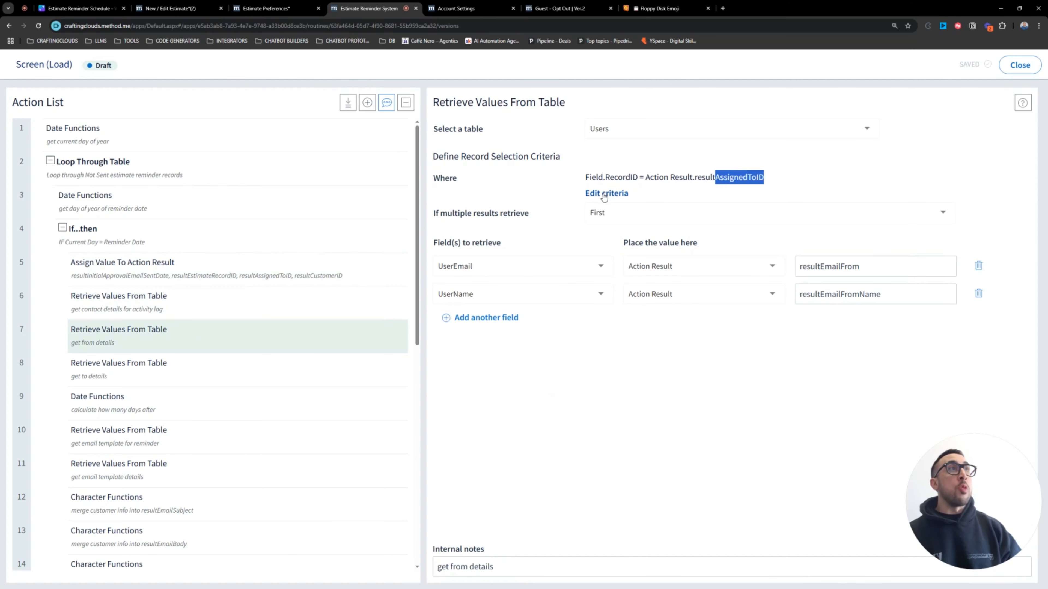
Step: Inspect the record selection criteria of the from details retrieval and its result names for UserEmail and UserName
{"action": "left_click", "coordinate": [607, 193]}
{"action": "left_click", "coordinate": [451, 102]}
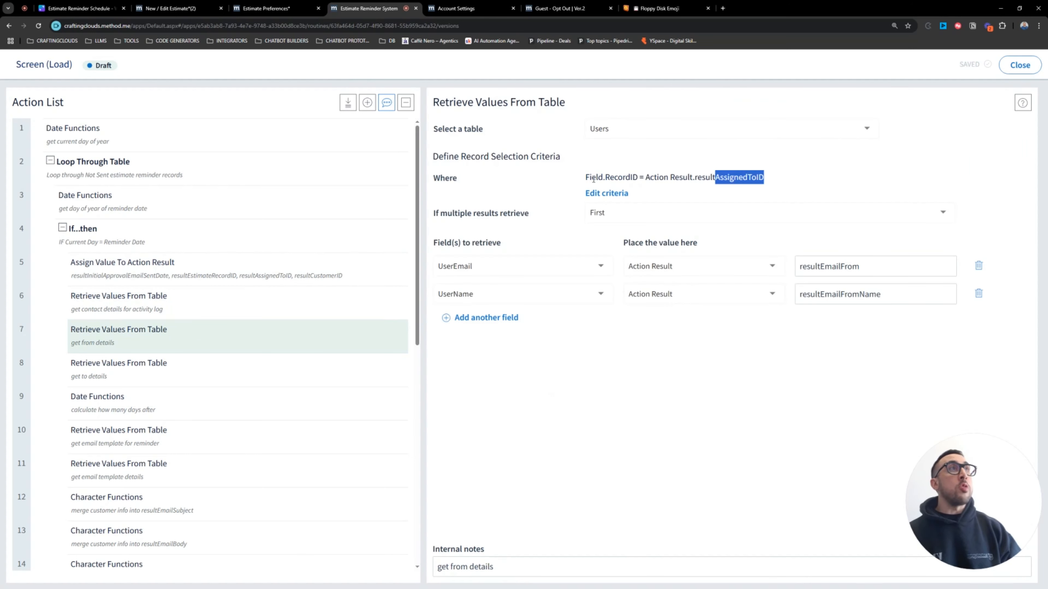
{"action": "left_click", "coordinate": [603, 193]}
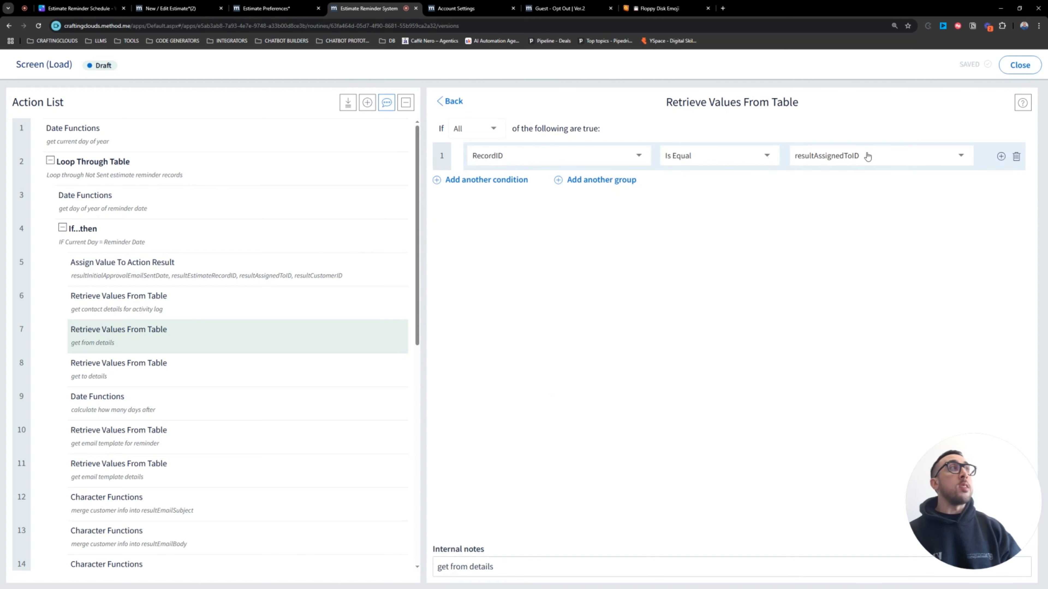
{"action": "left_click", "coordinate": [449, 99]}
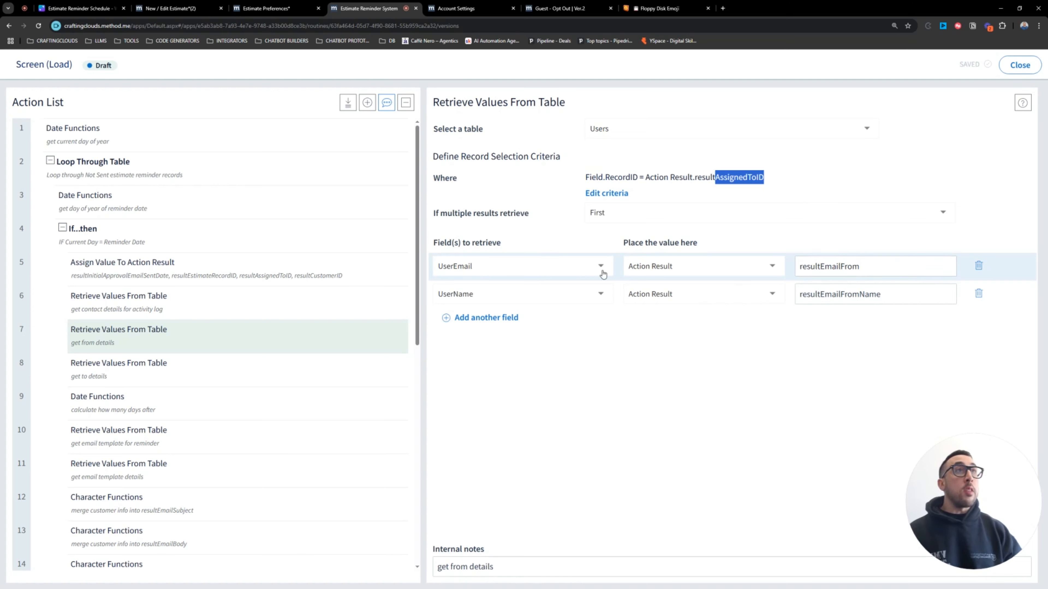
{"action": "left_click", "coordinate": [875, 262]}
{"action": "left_click_drag", "start_coordinate": [905, 299], "coordinate": [798, 295]}
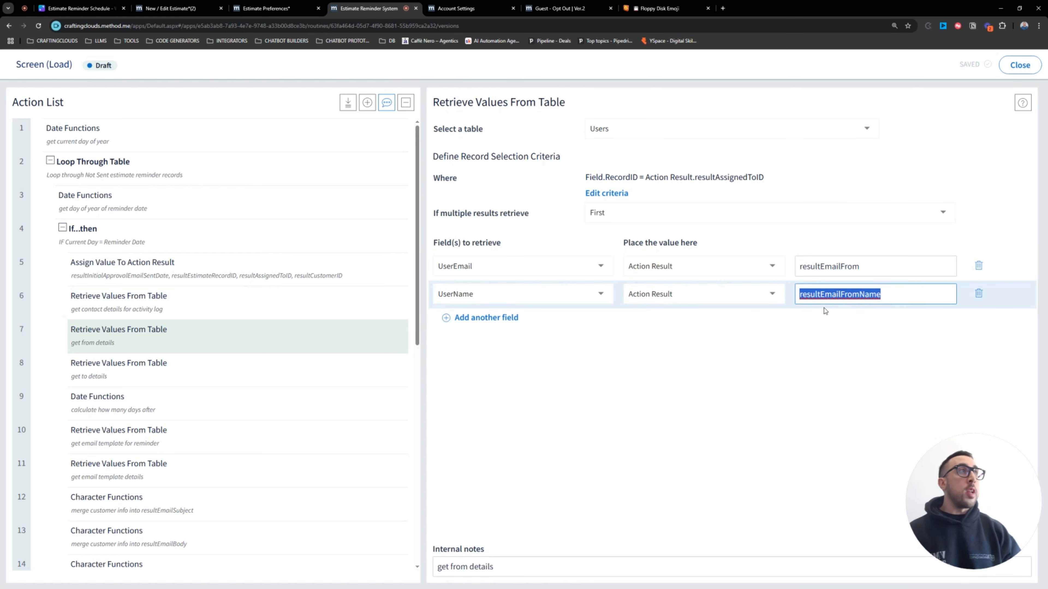
Step: Examine the to details retrieval from the Customer table and its result names, comparing it with the contact and from details retrievals
{"action": "left_click", "coordinate": [118, 378]}
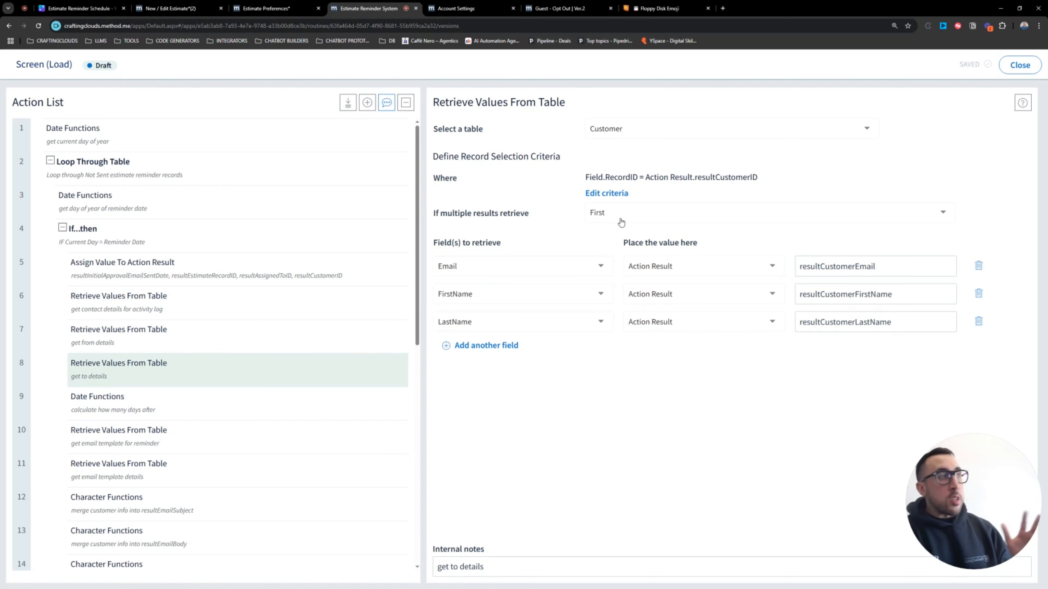
{"action": "left_click", "coordinate": [221, 301]}
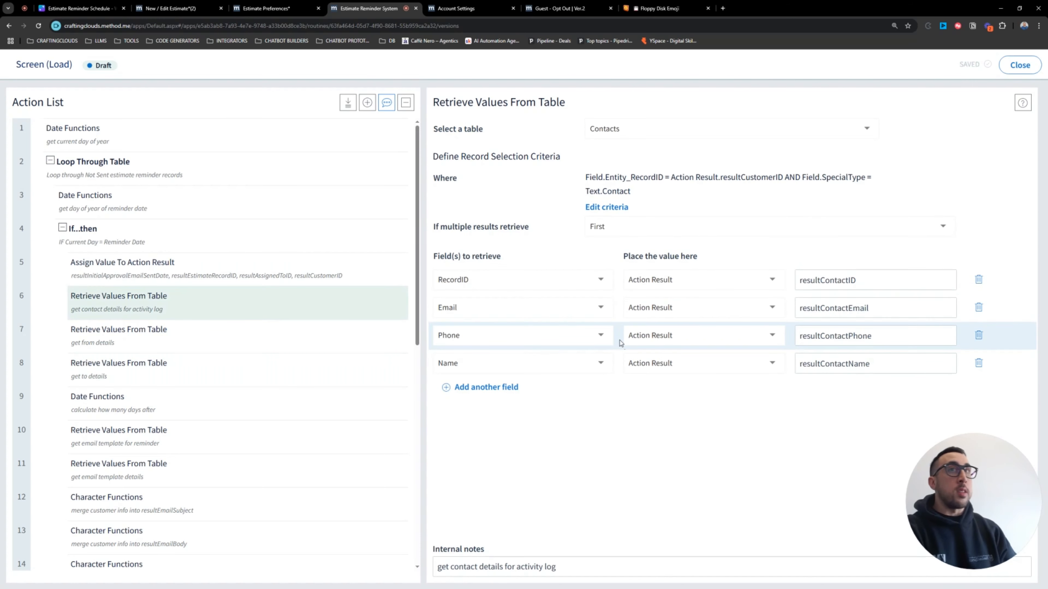
{"action": "left_click", "coordinate": [243, 370]}
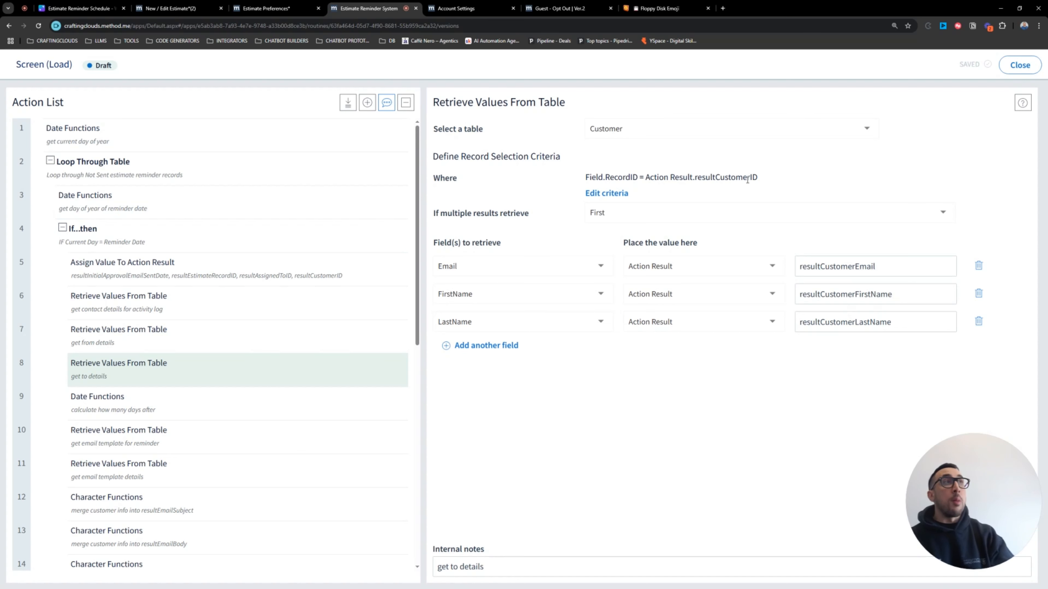
{"action": "double_click", "coordinate": [898, 270]}
{"action": "double_click", "coordinate": [917, 297]}
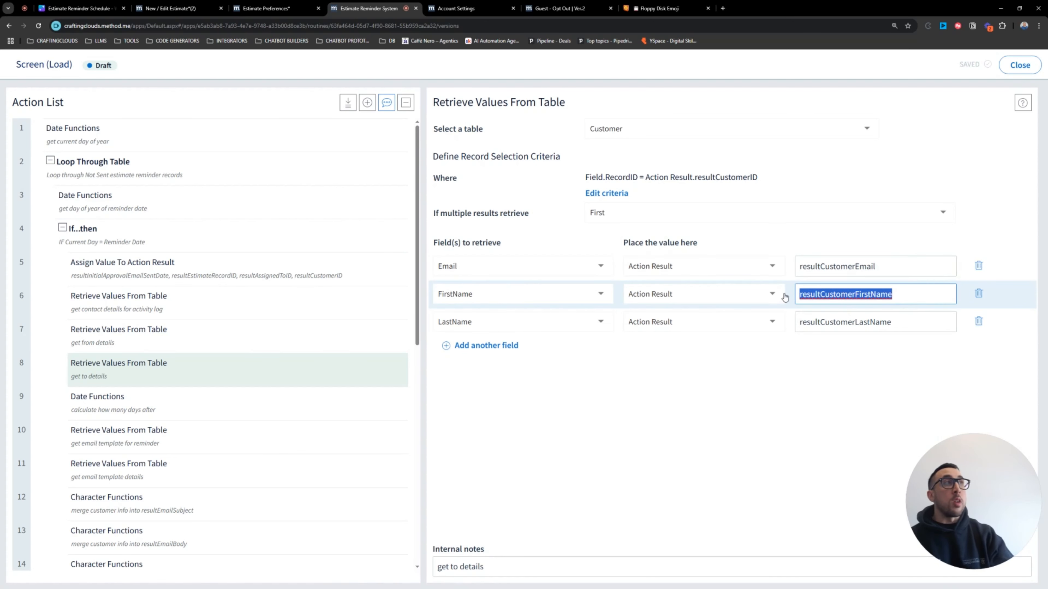
{"action": "double_click", "coordinate": [911, 326]}
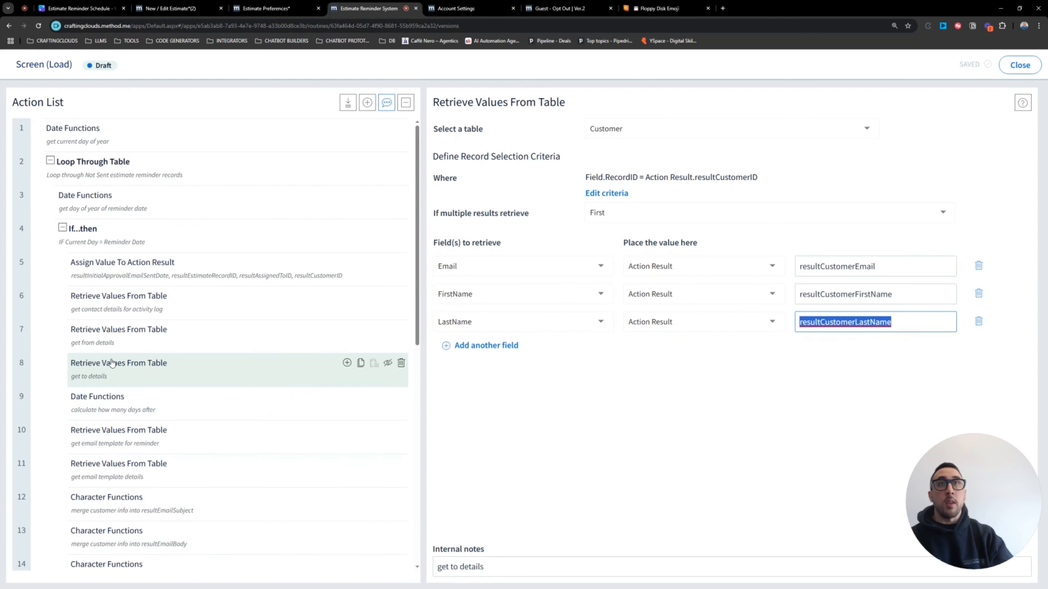
{"action": "left_click", "coordinate": [122, 336]}
{"action": "left_click", "coordinate": [122, 374]}
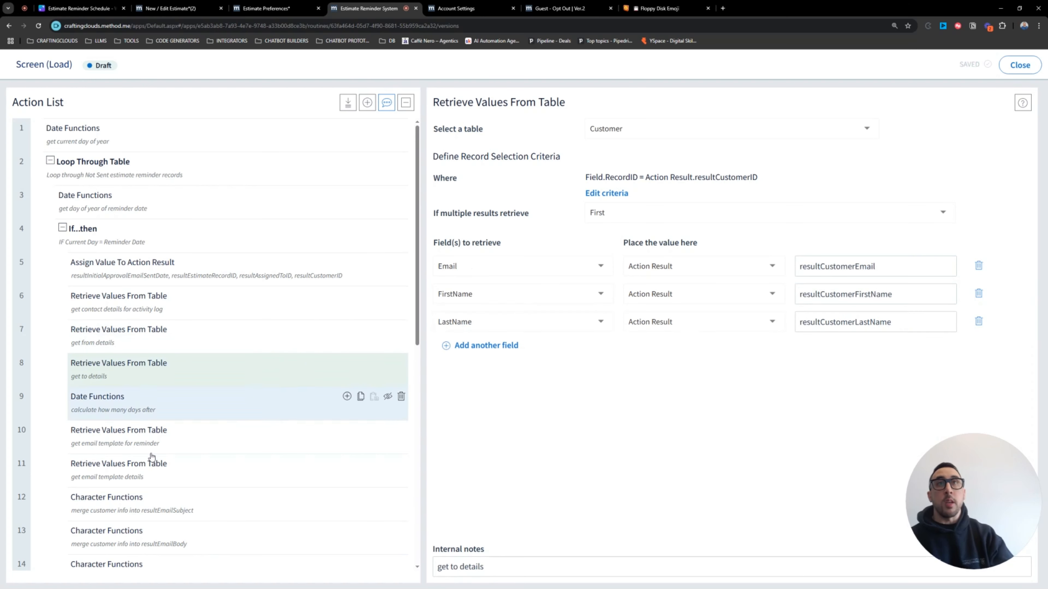
Step: Open the Date Functions action that calculates how many days after to examine its date difference settings
{"action": "scroll", "coordinate": [140, 432], "scroll_direction": "down", "scroll_amount": 3}
{"action": "left_click", "coordinate": [140, 285]}
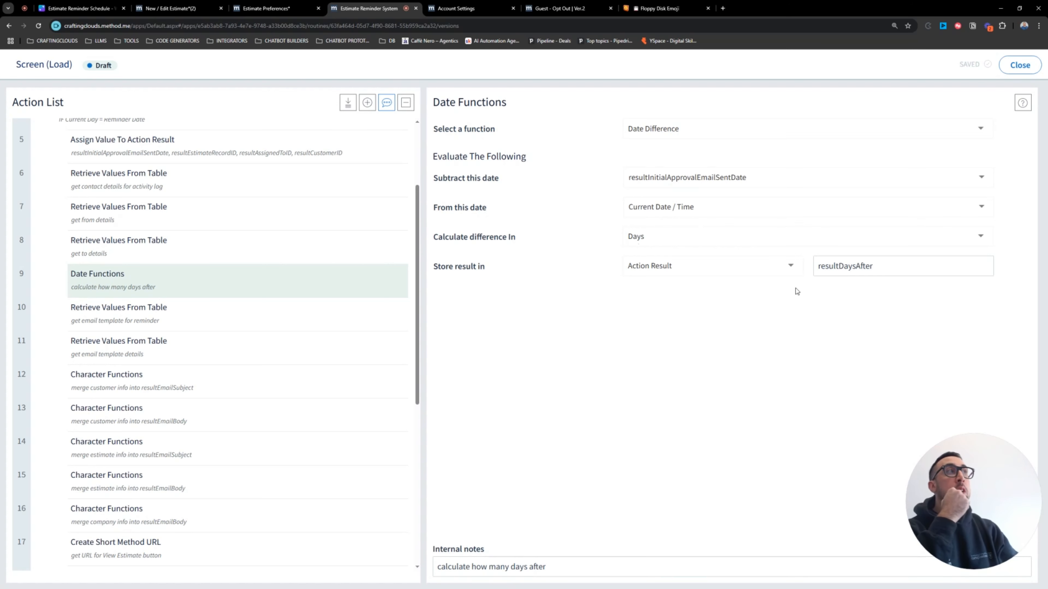
Step: Trace resultDaysAfter from the date difference into the reminder email template retrieval's criteria, and check the result name storing the template's RecordID
{"action": "left_click_drag", "start_coordinate": [887, 266], "coordinate": [808, 271]}
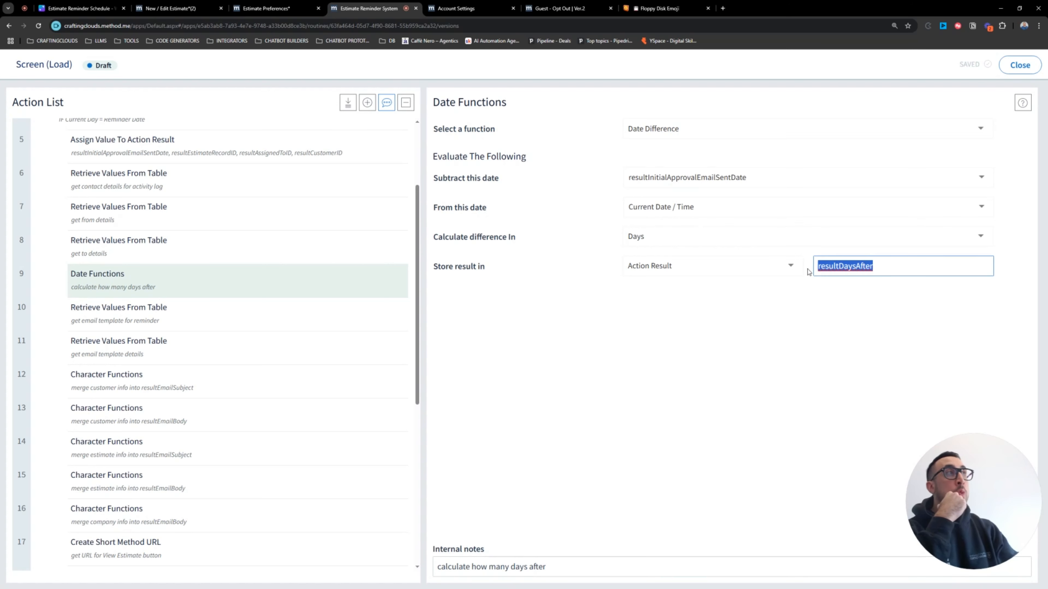
{"action": "left_click", "coordinate": [170, 325]}
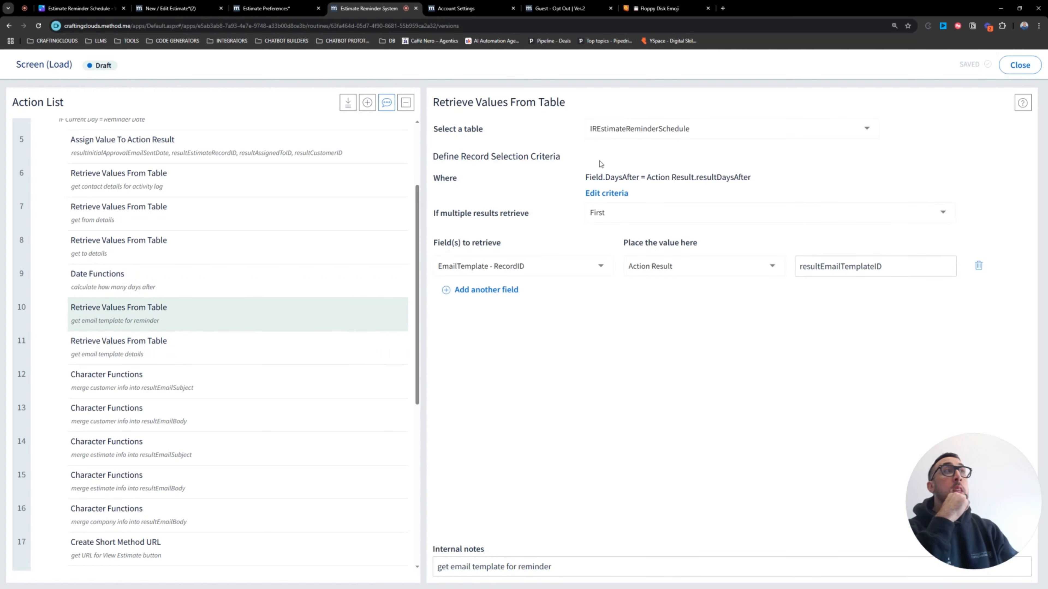
{"action": "left_click", "coordinate": [183, 290]}
{"action": "left_click", "coordinate": [181, 305]}
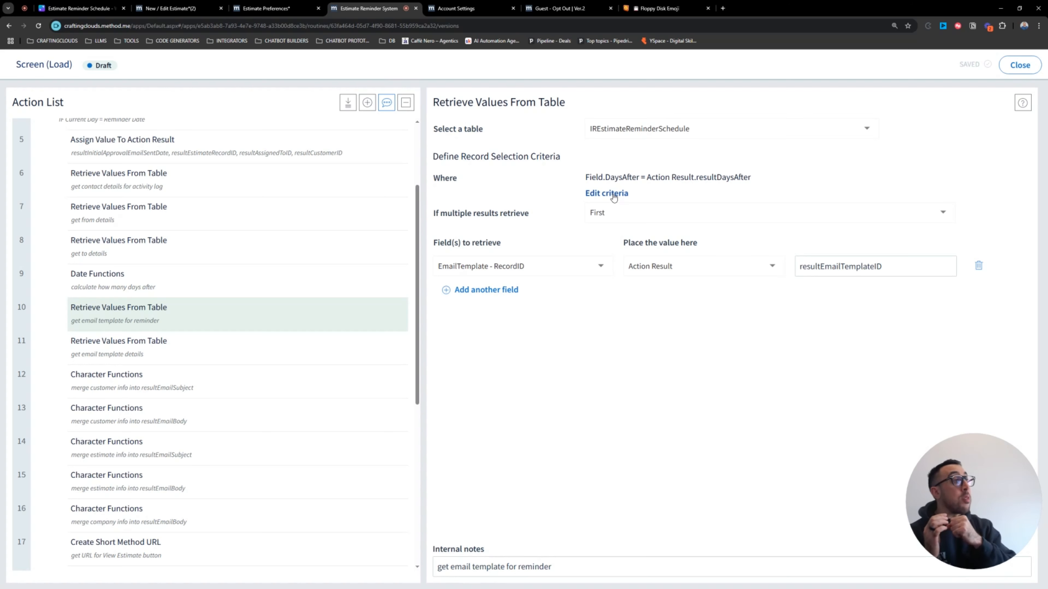
{"action": "left_click", "coordinate": [614, 194]}
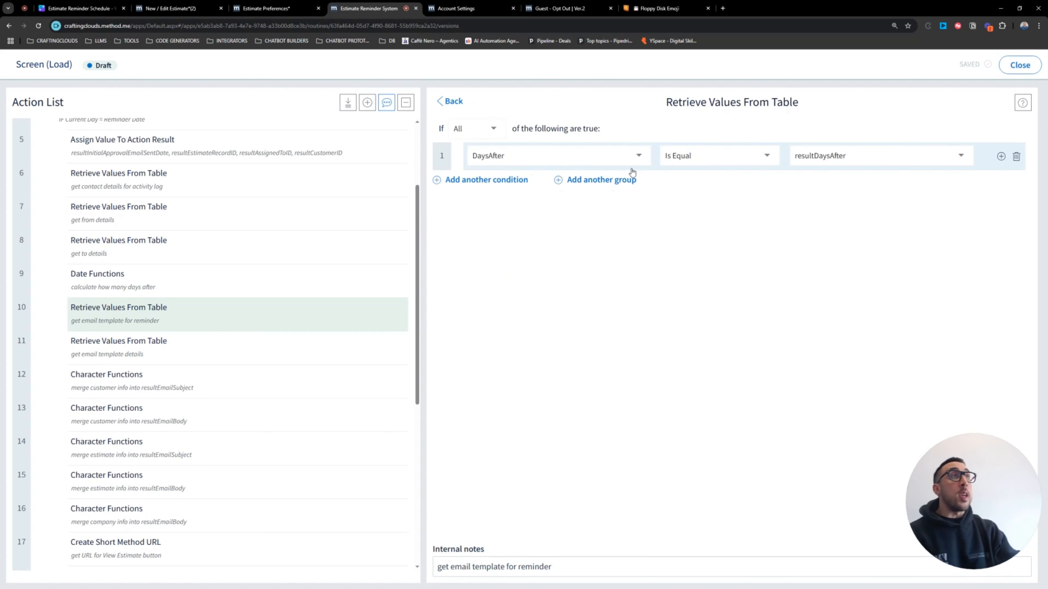
{"action": "left_click", "coordinate": [453, 104]}
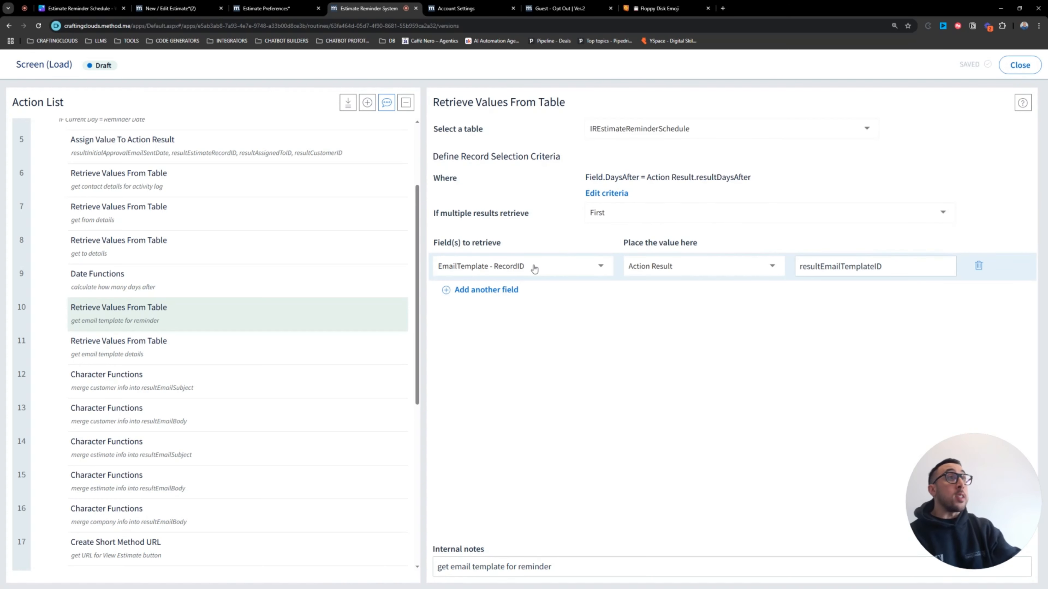
{"action": "left_click_drag", "start_coordinate": [899, 270], "coordinate": [800, 267]}
{"action": "left_click", "coordinate": [800, 268]}
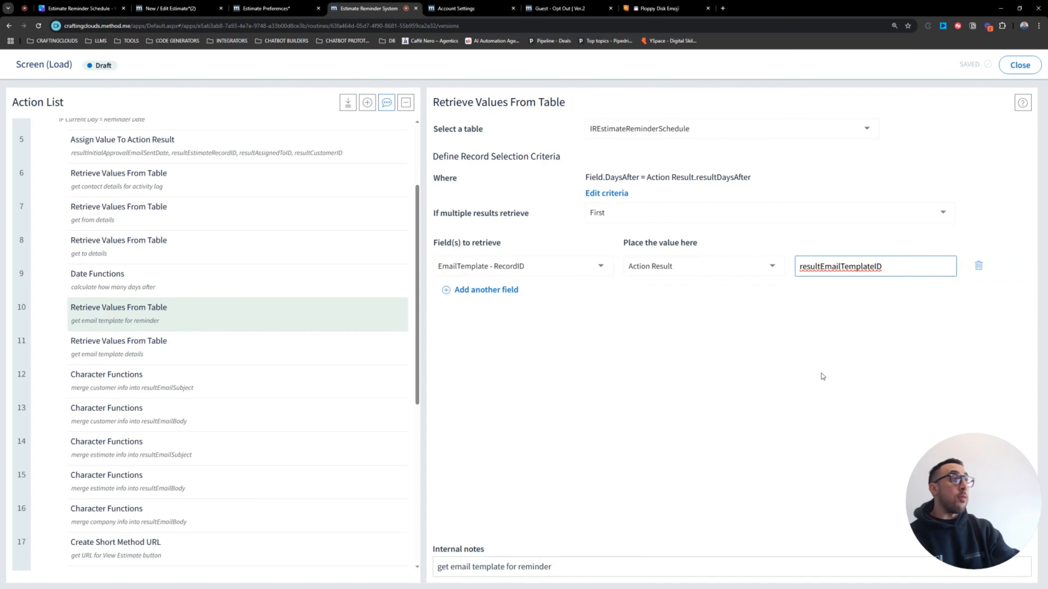
Step: Inspect the email template details retrieval's record selection criteria and its result names for EmailSubject and EmailBody
{"action": "left_click", "coordinate": [155, 361]}
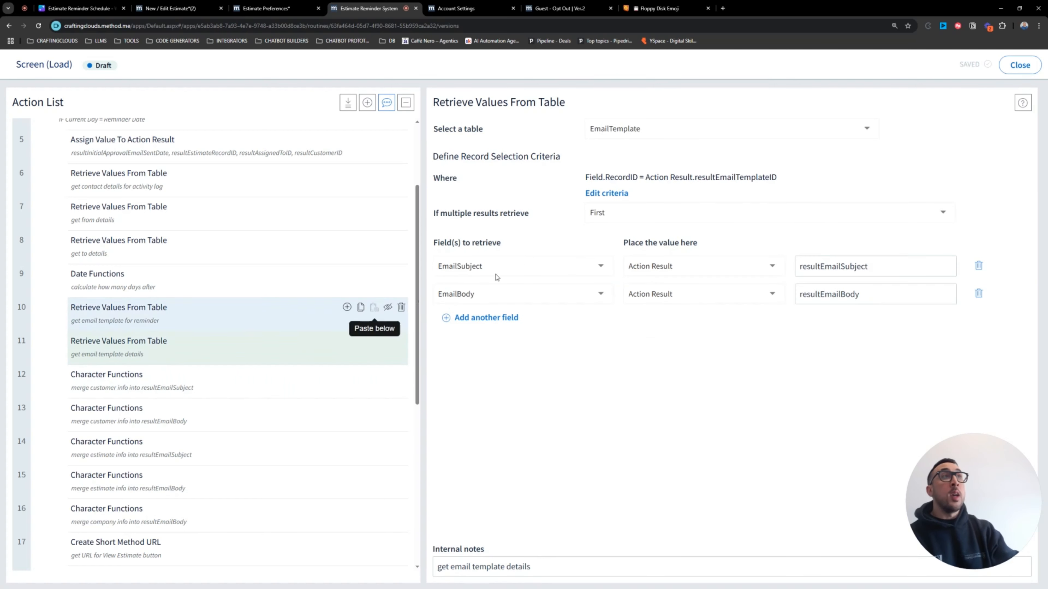
{"action": "left_click", "coordinate": [615, 193]}
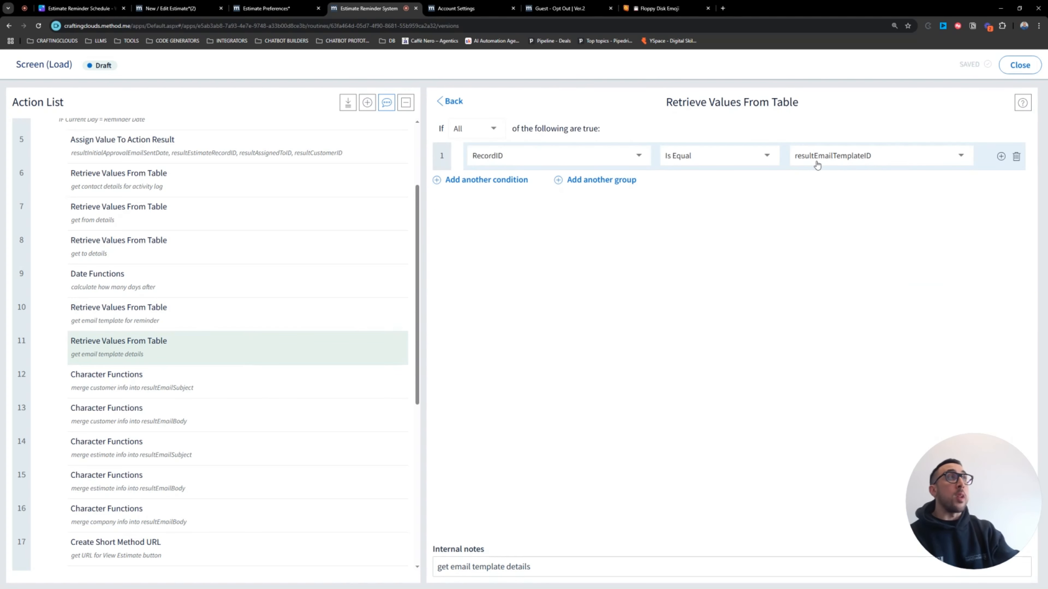
{"action": "left_click", "coordinate": [456, 104]}
{"action": "left_click", "coordinate": [606, 194]}
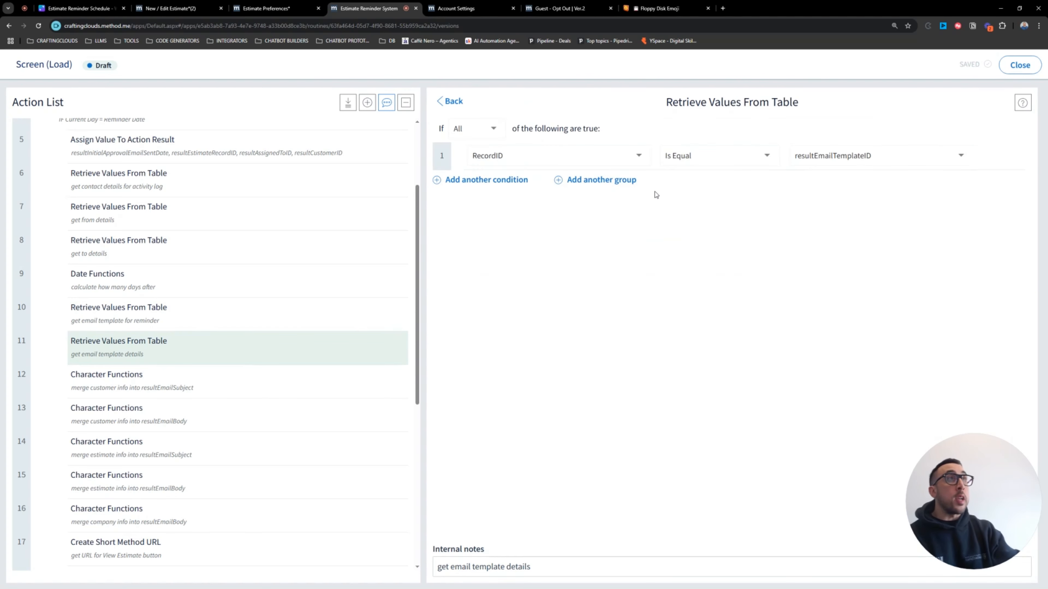
{"action": "left_click", "coordinate": [450, 104]}
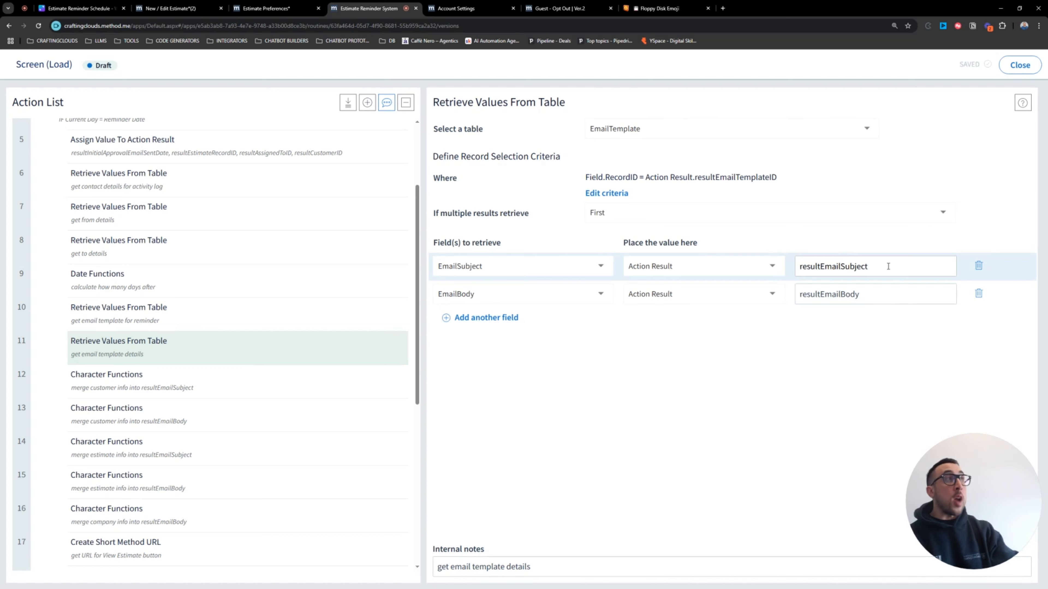
{"action": "left_click_drag", "start_coordinate": [888, 266], "coordinate": [792, 267]}
{"action": "left_click_drag", "start_coordinate": [863, 294], "coordinate": [767, 295]}
Step: Examine the Replace Merge Fields settings of the action merging customer info into resultEmailSubject, including where its result is stored
{"action": "left_click", "coordinate": [164, 386]}
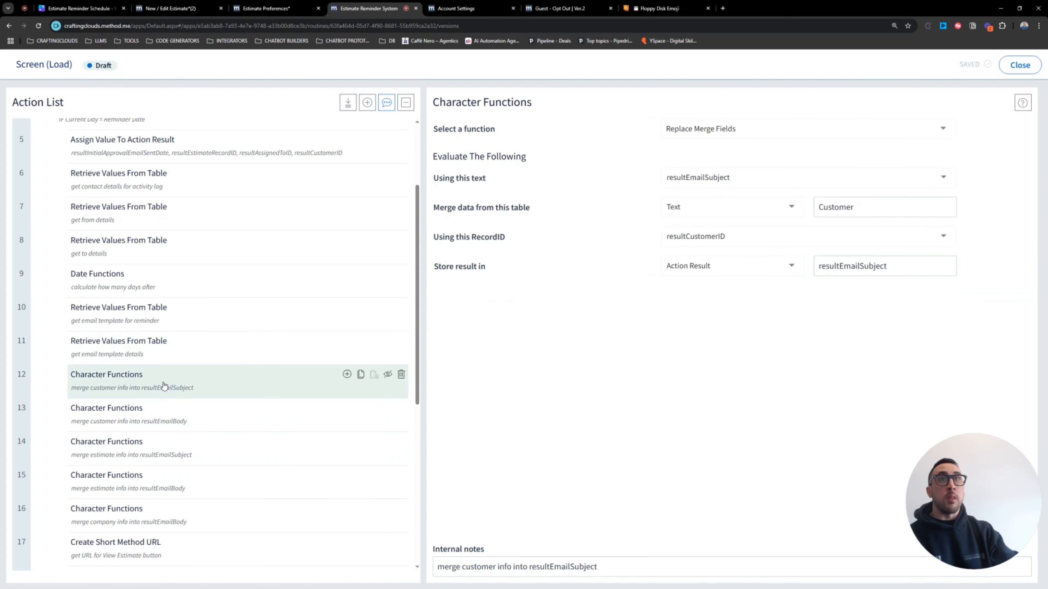
{"action": "scroll", "coordinate": [173, 450], "scroll_direction": "down", "scroll_amount": 3}
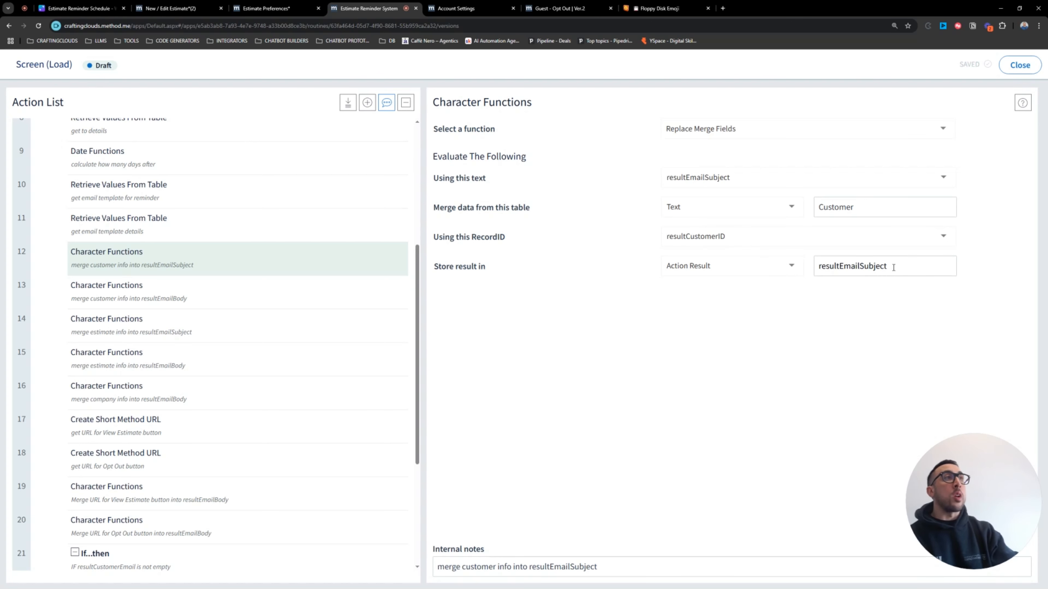
{"action": "double_click", "coordinate": [902, 266]}
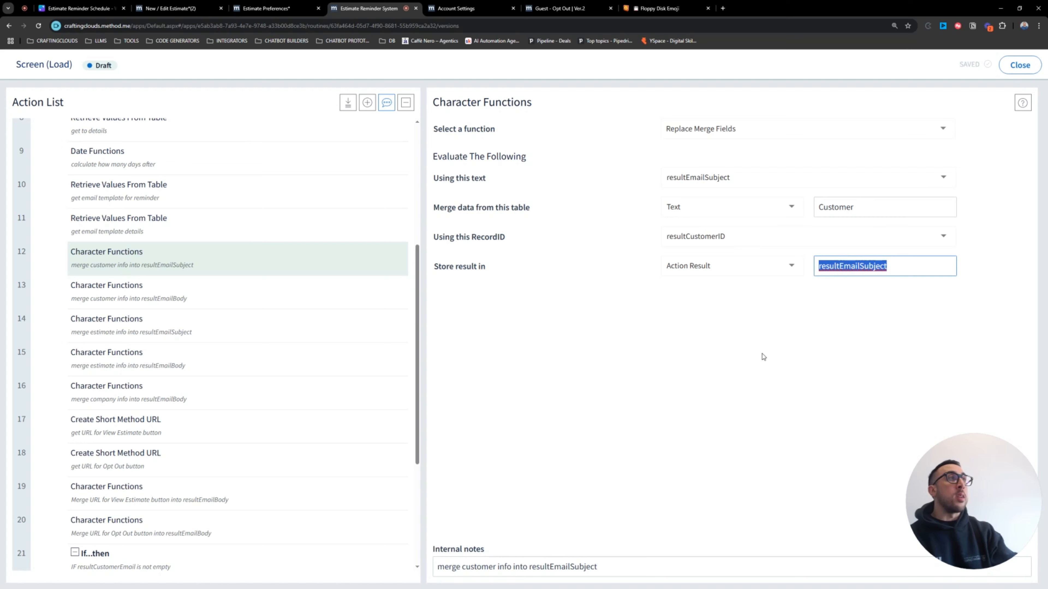
{"action": "left_click", "coordinate": [874, 304]}
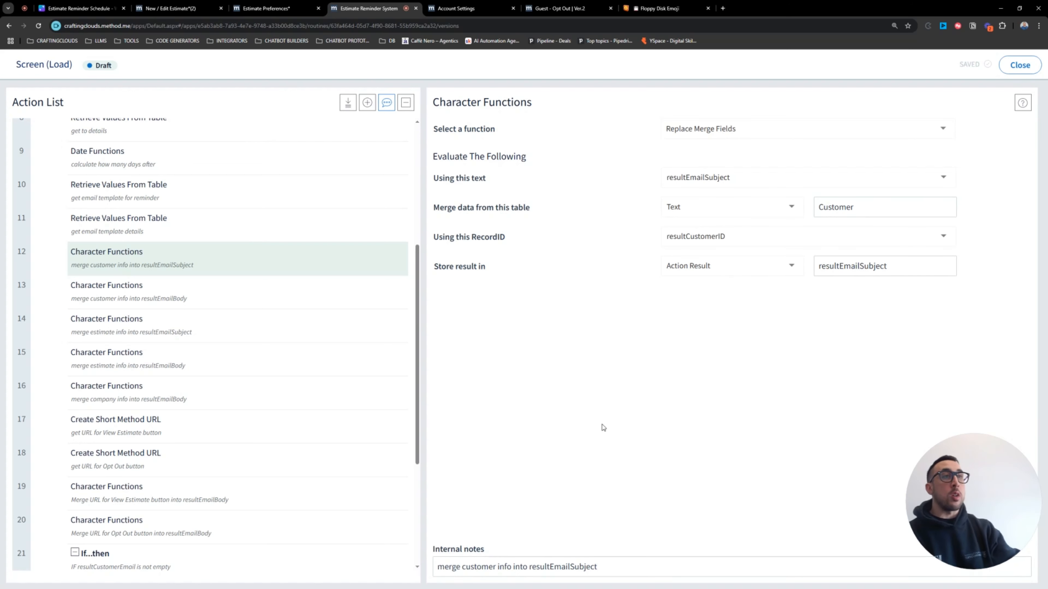
Step: Review the actions merging customer info into resultEmailBody and estimate info into resultEmailSubject and resultEmailBody
{"action": "left_click", "coordinate": [173, 307]}
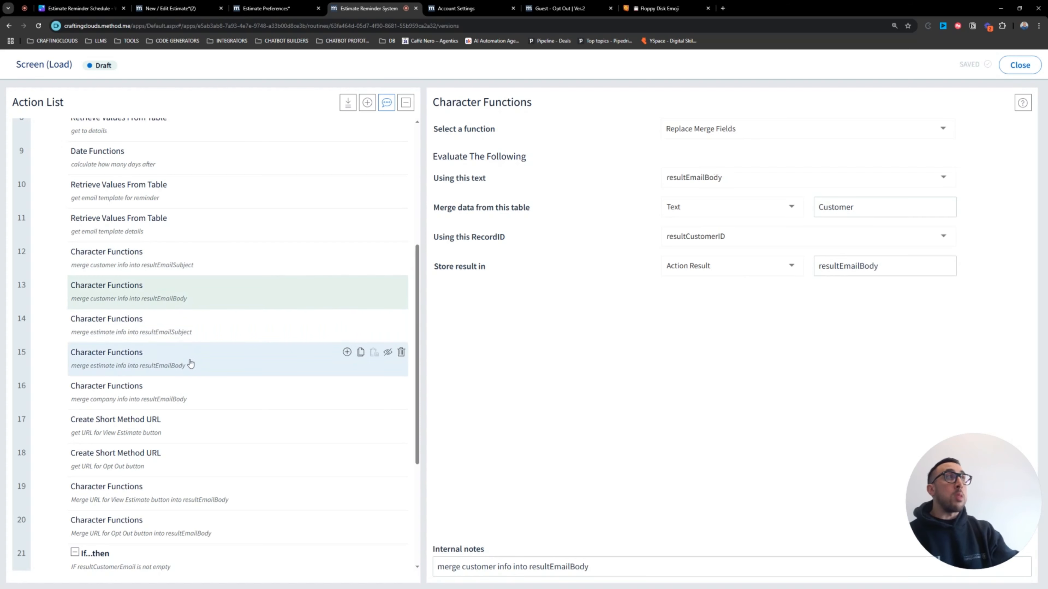
{"action": "left_click", "coordinate": [166, 337]}
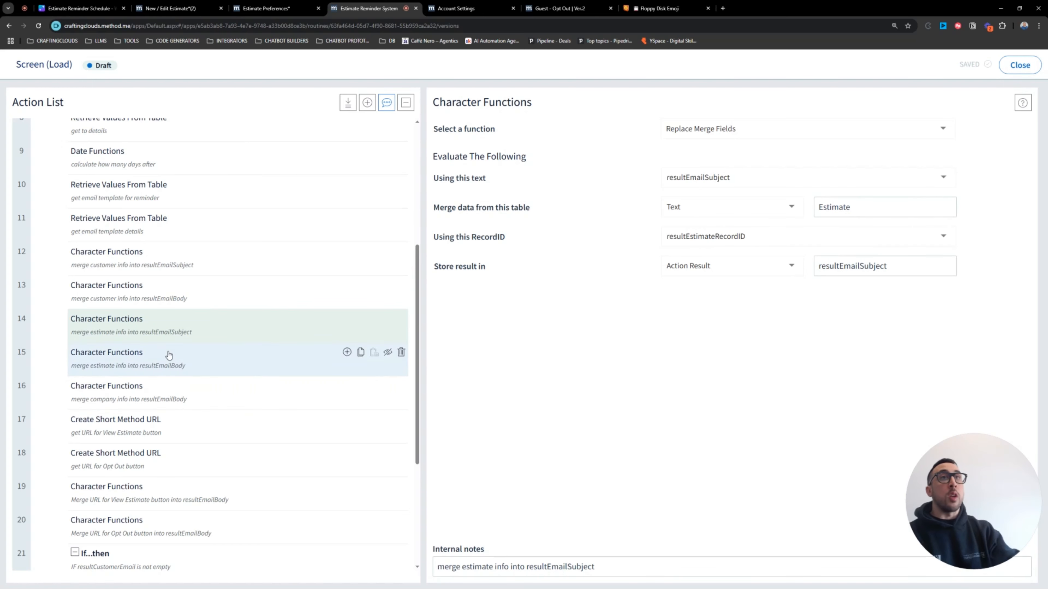
{"action": "scroll", "coordinate": [182, 342], "scroll_direction": "up", "scroll_amount": 5}
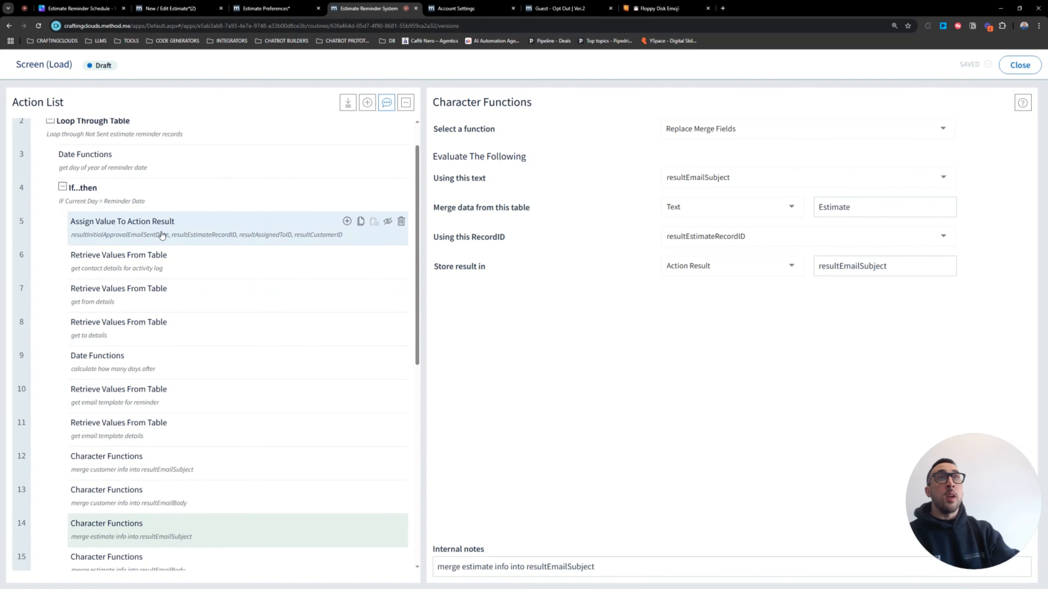
{"action": "scroll", "coordinate": [181, 289], "scroll_direction": "down", "scroll_amount": 3}
{"action": "left_click", "coordinate": [176, 439]}
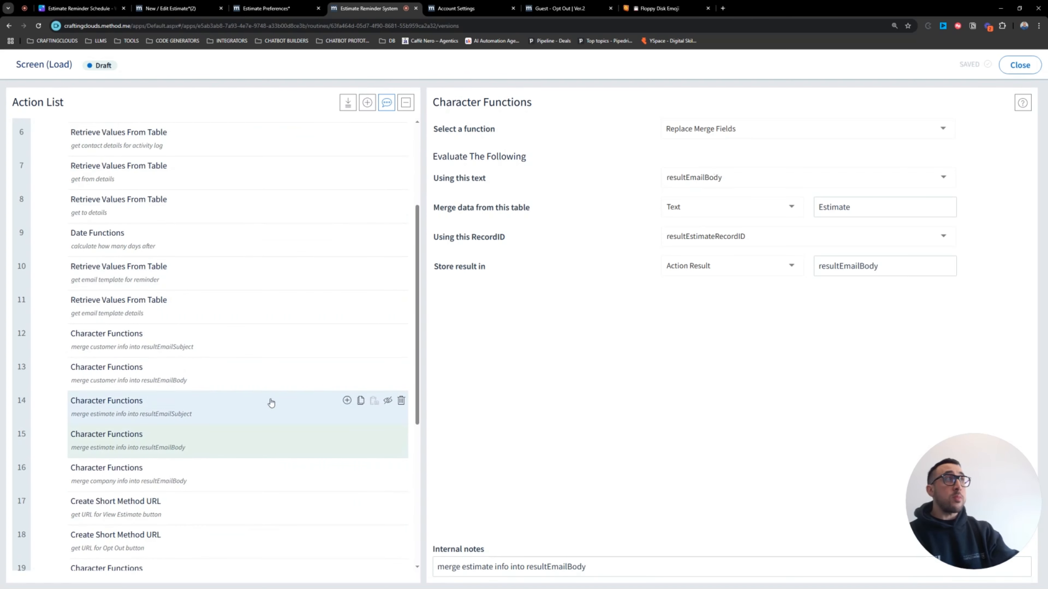
{"action": "scroll", "coordinate": [217, 318], "scroll_direction": "down", "scroll_amount": 3}
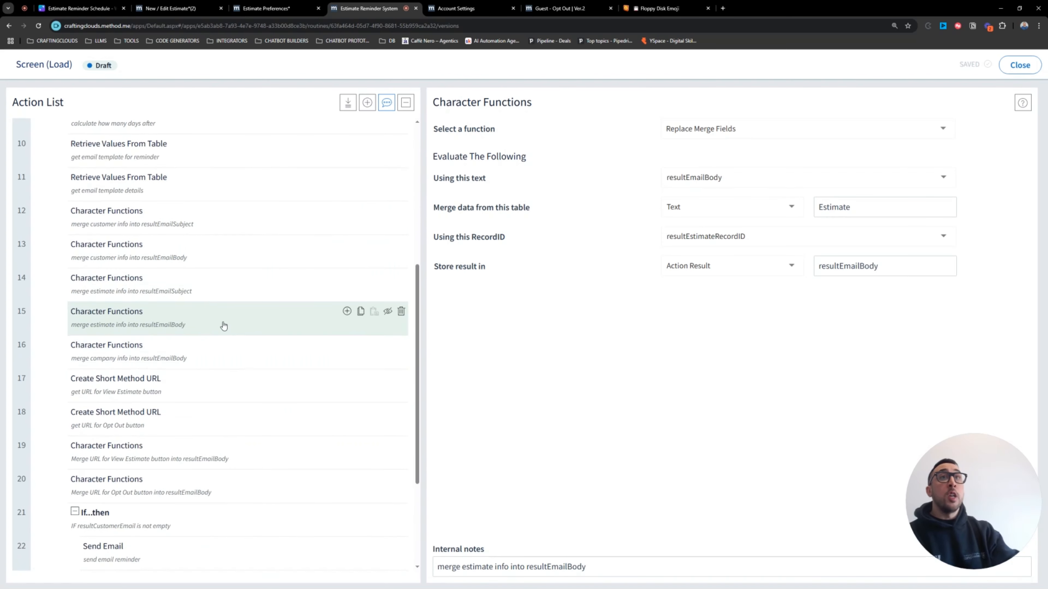
{"action": "left_click", "coordinate": [211, 298]}
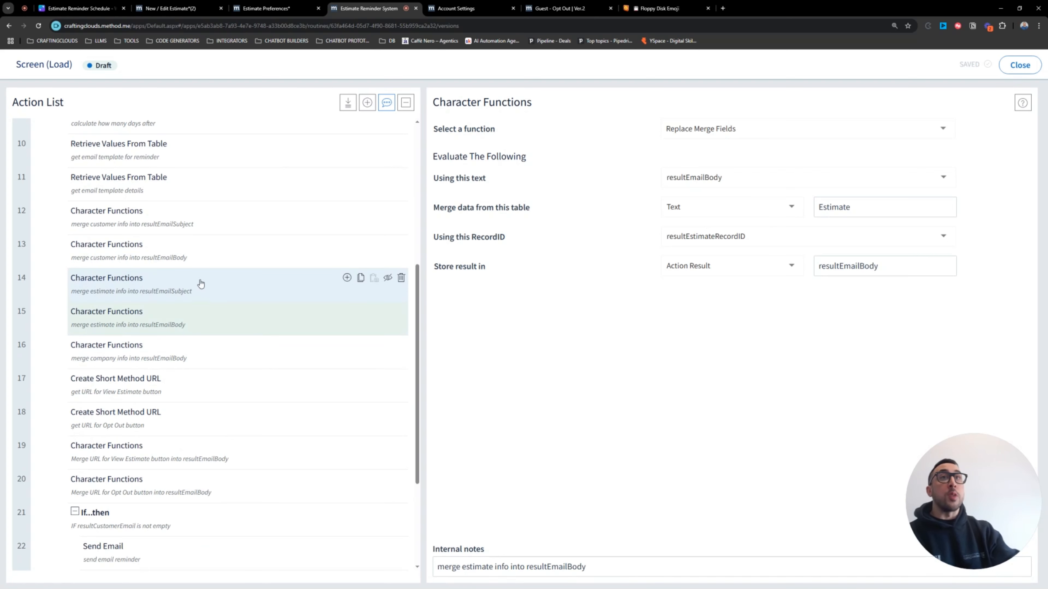
{"action": "left_click", "coordinate": [200, 324]}
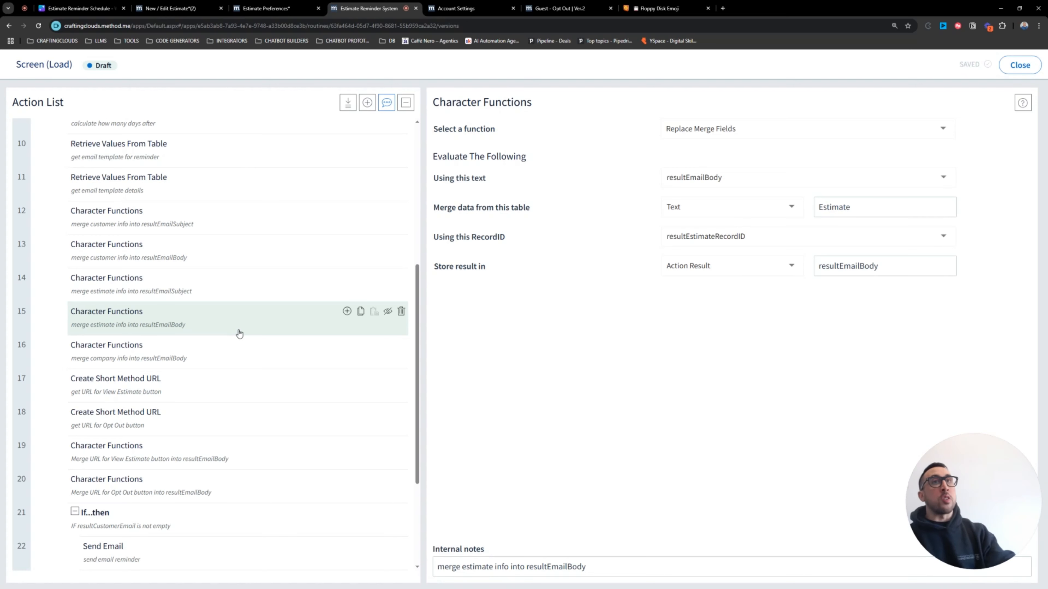
Step: Compare the customer and estimate merge actions again with the one merging company info into resultEmailBody
{"action": "left_click", "coordinate": [153, 227]}
{"action": "left_click", "coordinate": [152, 248]}
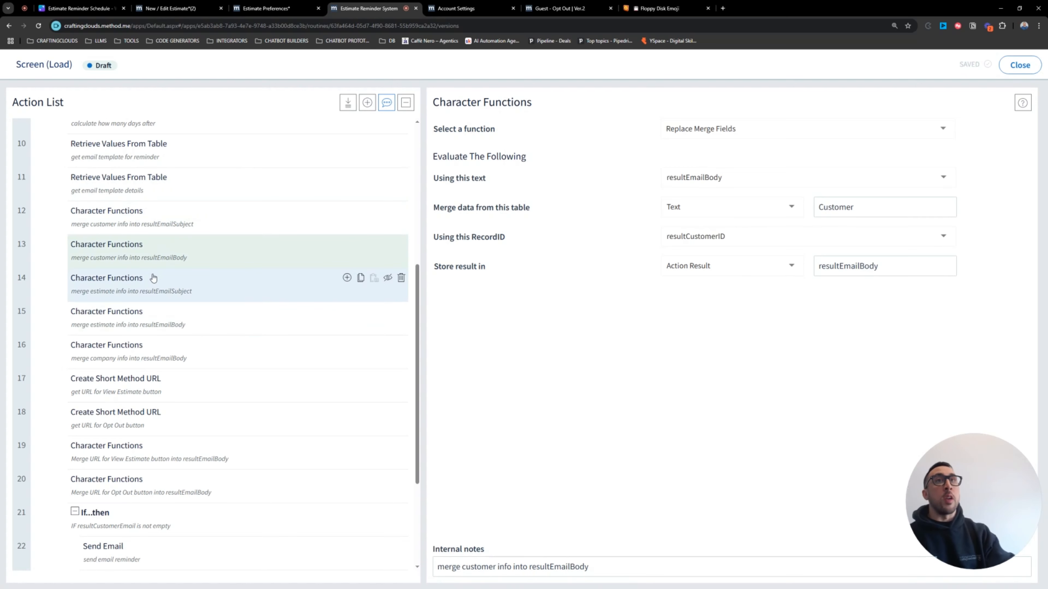
{"action": "left_click", "coordinate": [153, 277]}
{"action": "left_click", "coordinate": [159, 313]}
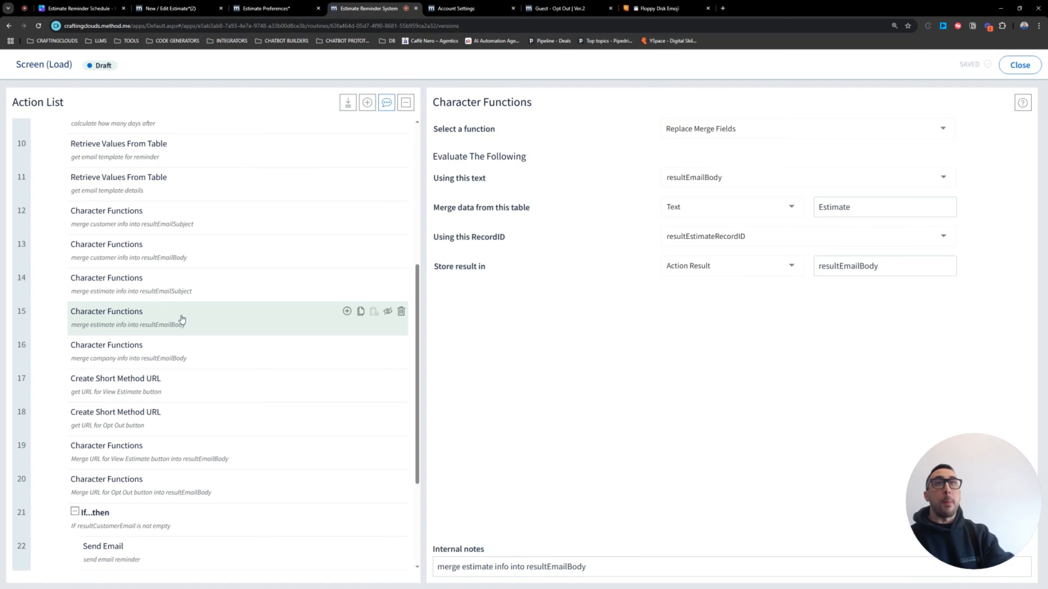
{"action": "left_click", "coordinate": [179, 351]}
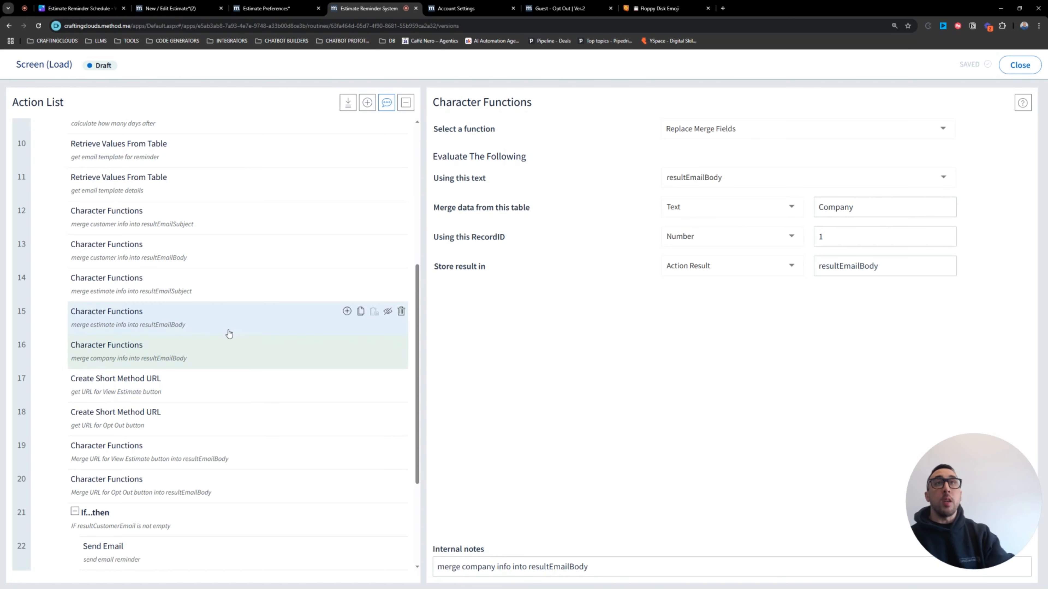
Step: Open the Create Short Method URL action for the View Estimate button and examine its guest contact RecordID setting
{"action": "scroll", "coordinate": [230, 334], "scroll_direction": "down", "scroll_amount": 3}
{"action": "left_click", "coordinate": [172, 270]}
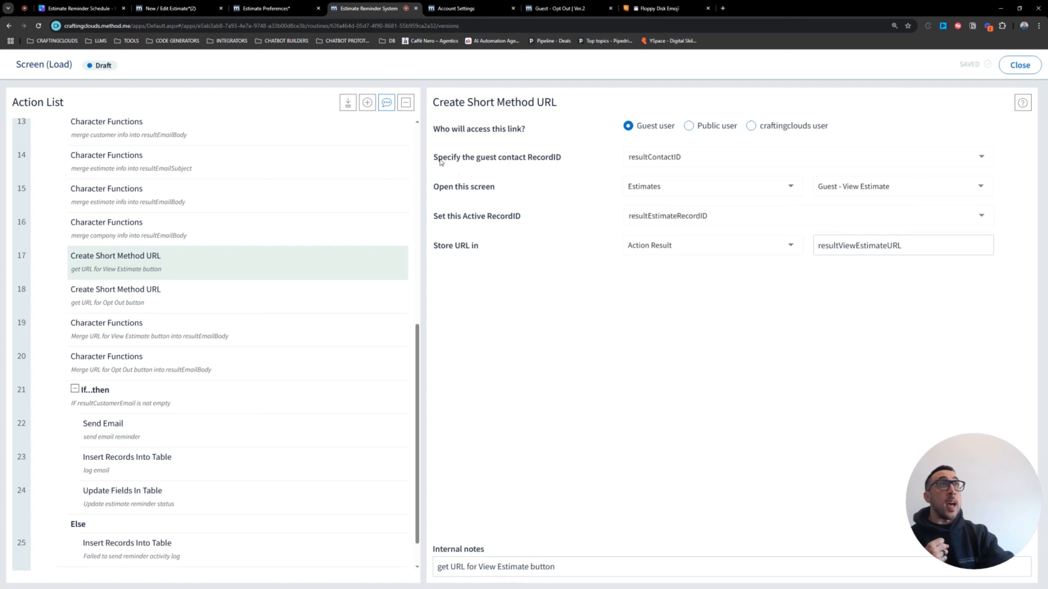
{"action": "left_click_drag", "start_coordinate": [438, 157], "coordinate": [565, 157]}
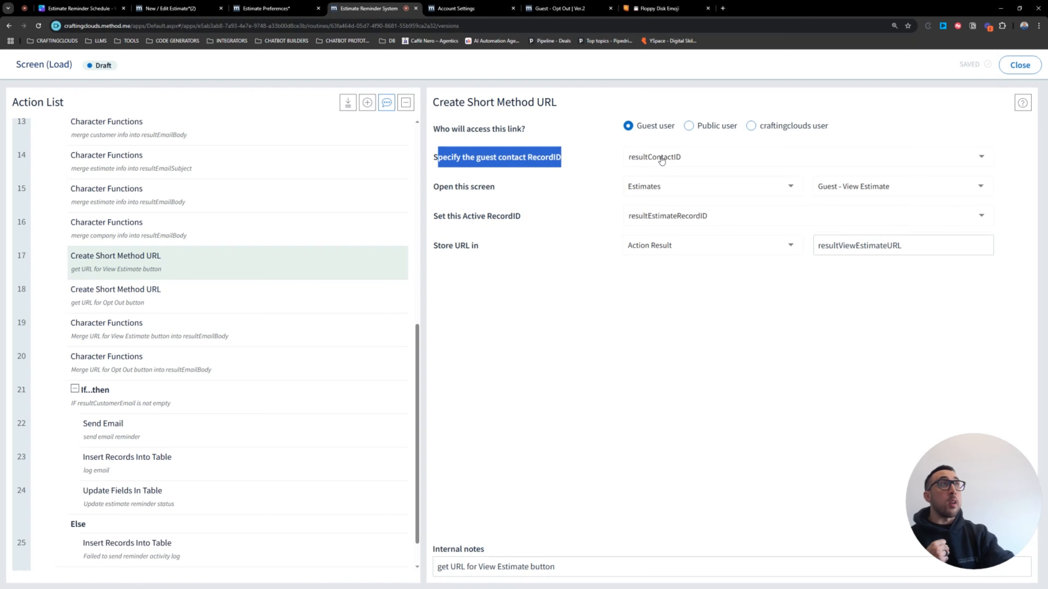
Step: Trace resultContactID back to the contact details retrieval that assigns it, and return to the View Estimate URL action
{"action": "scroll", "coordinate": [195, 294], "scroll_direction": "up", "scroll_amount": 2}
{"action": "scroll", "coordinate": [195, 294], "scroll_direction": "up", "scroll_amount": 5}
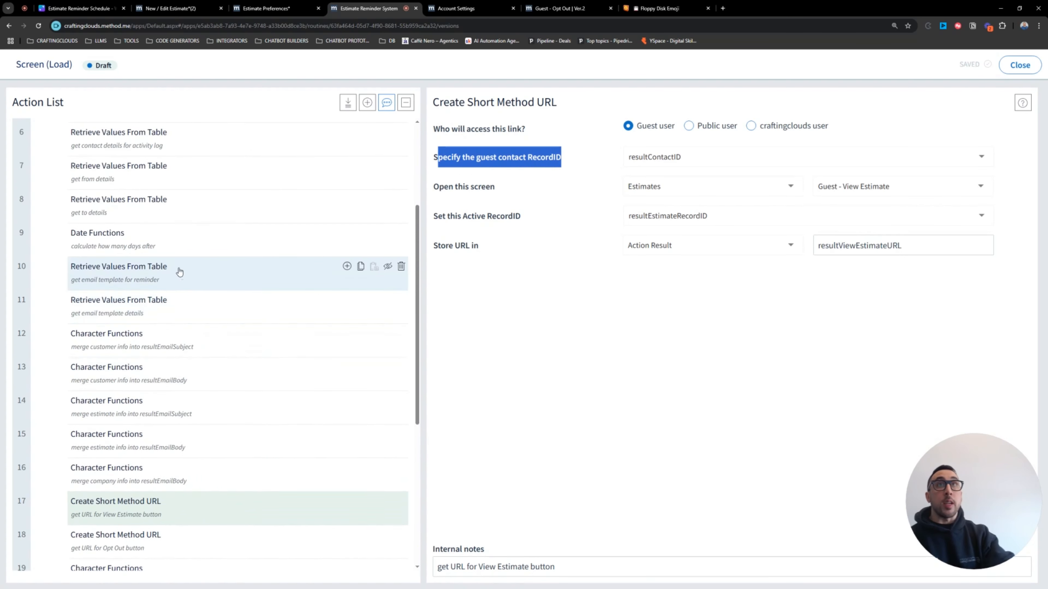
{"action": "left_click", "coordinate": [169, 221]}
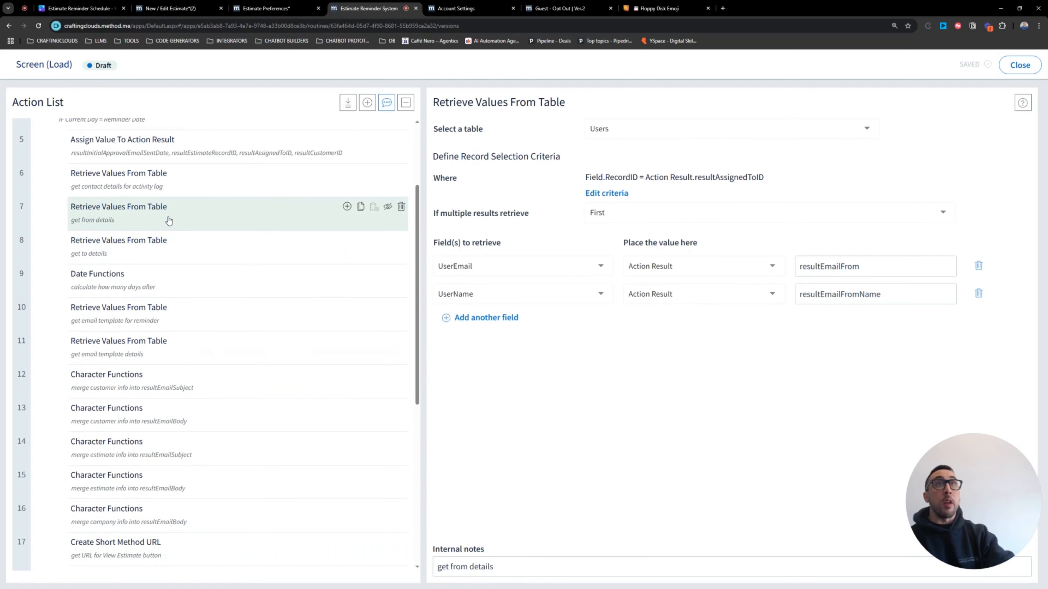
{"action": "left_click", "coordinate": [178, 200]}
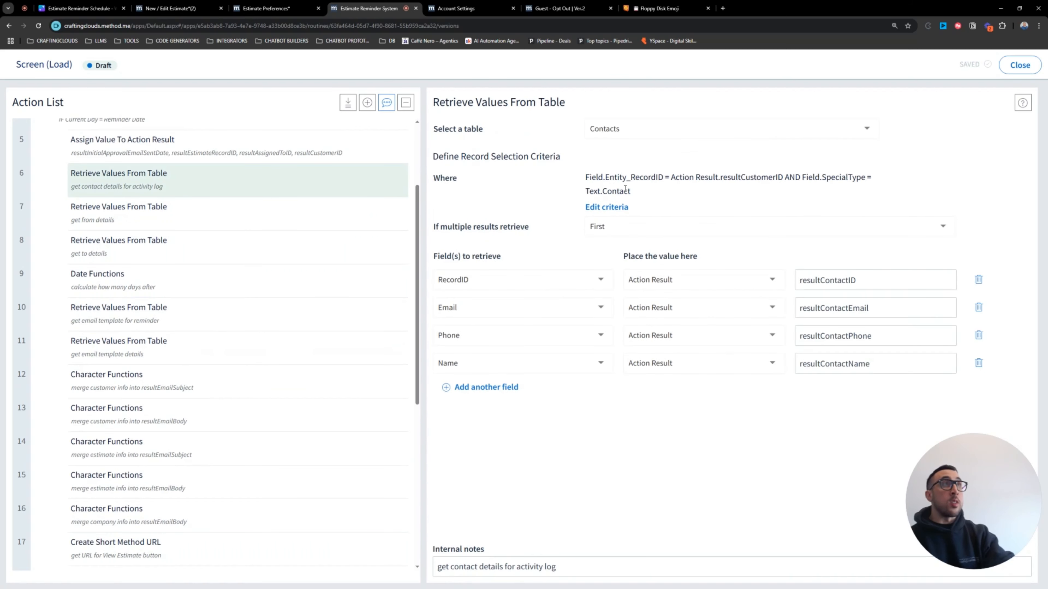
{"action": "double_click", "coordinate": [821, 280]}
{"action": "scroll", "coordinate": [16, 374], "scroll_direction": "down", "scroll_amount": 1}
{"action": "scroll", "coordinate": [15, 375], "scroll_direction": "down", "scroll_amount": 4}
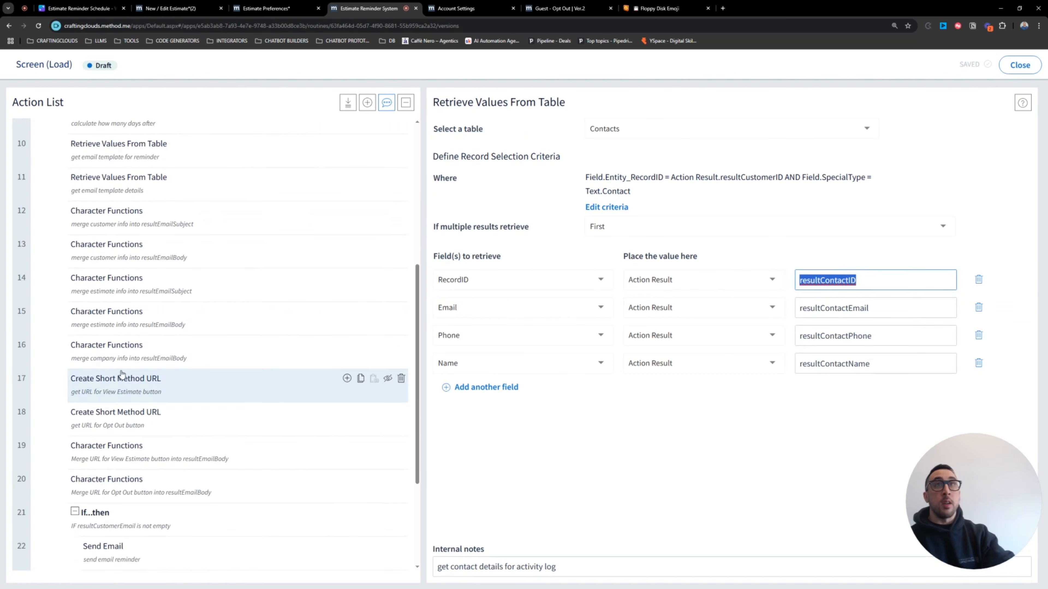
{"action": "left_click", "coordinate": [158, 380]}
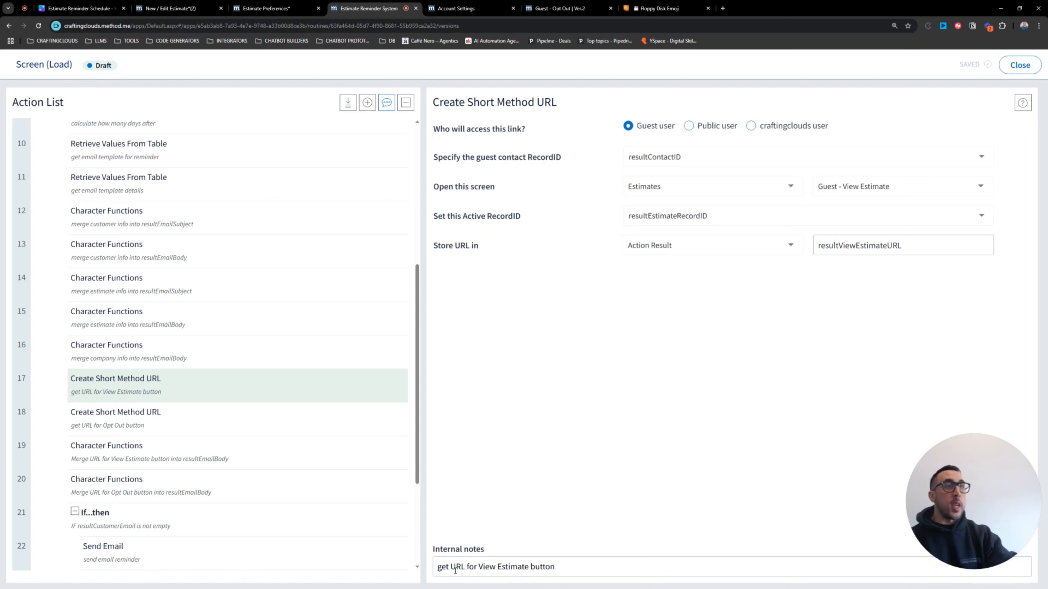
Step: Examine the Create Short Method URL action for the Opt Out button, including its target screen and stored result name
{"action": "left_click", "coordinate": [178, 418]}
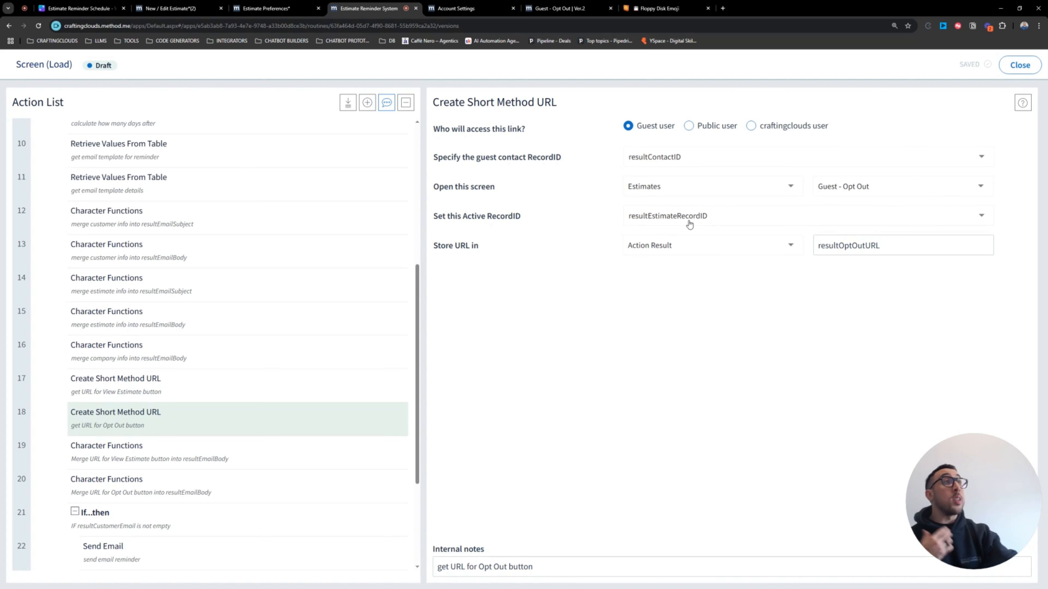
{"action": "left_click", "coordinate": [889, 245]}
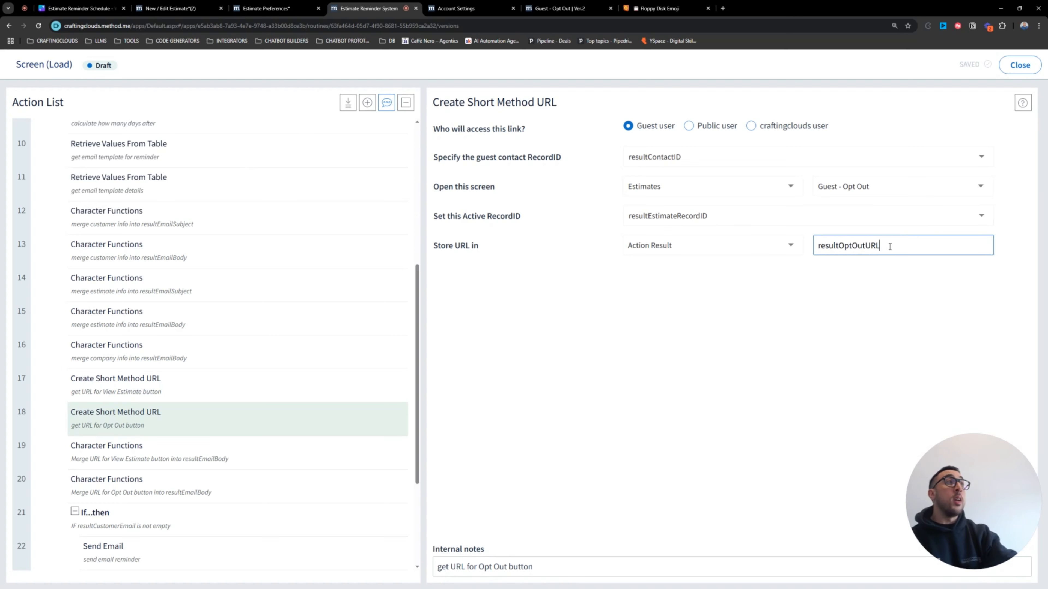
{"action": "left_click_drag", "start_coordinate": [889, 245], "coordinate": [813, 256]}
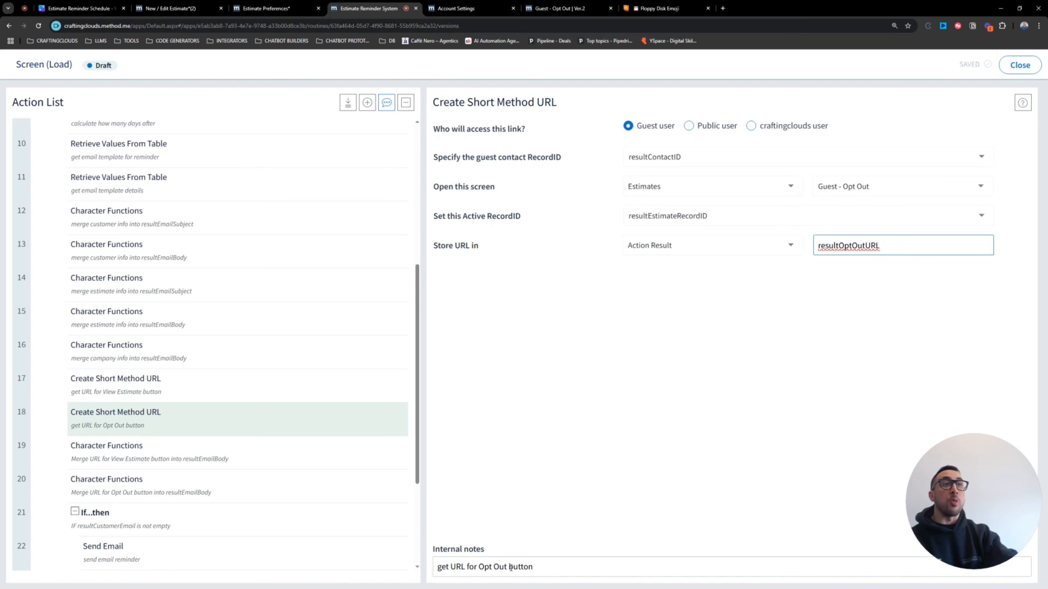
Step: Examine the two Replace actions that merge the View Estimate and Opt Out URLs into resultEmailBody, including their placeholder URLs
{"action": "left_click", "coordinate": [214, 458]}
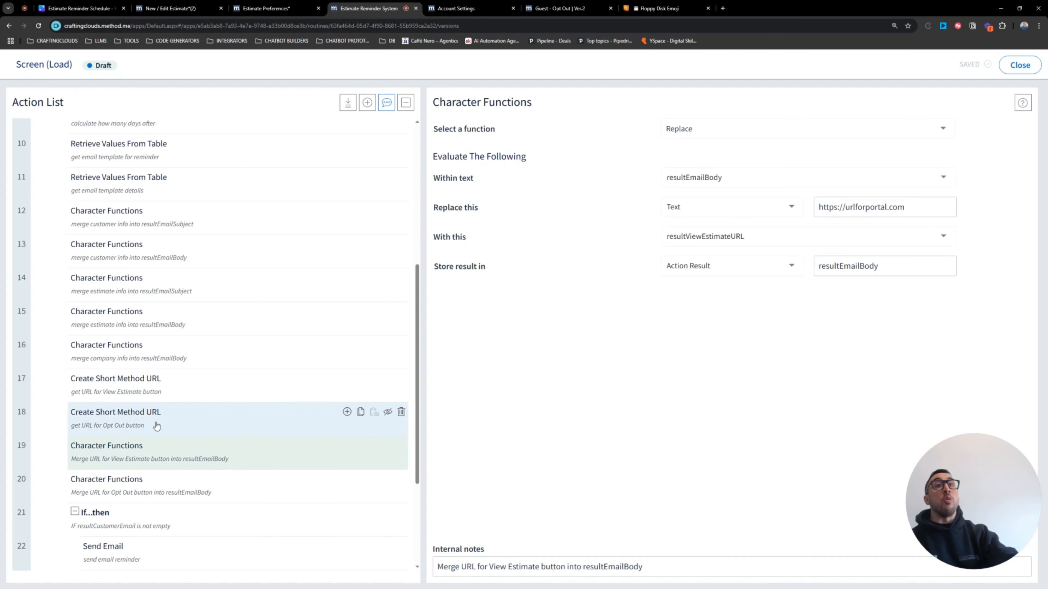
{"action": "left_click", "coordinate": [202, 329]}
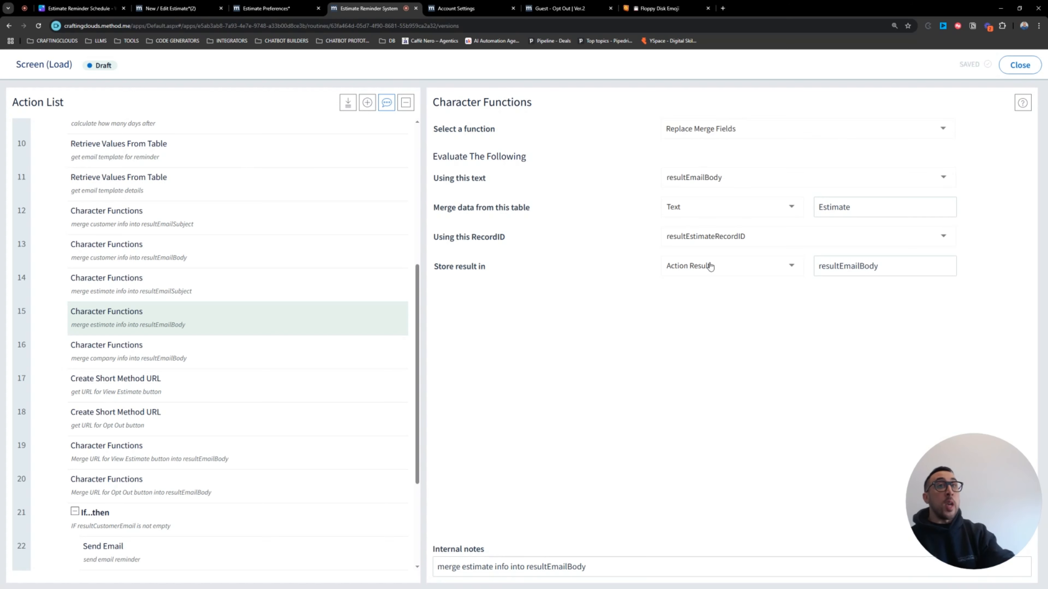
{"action": "left_click", "coordinate": [190, 450]}
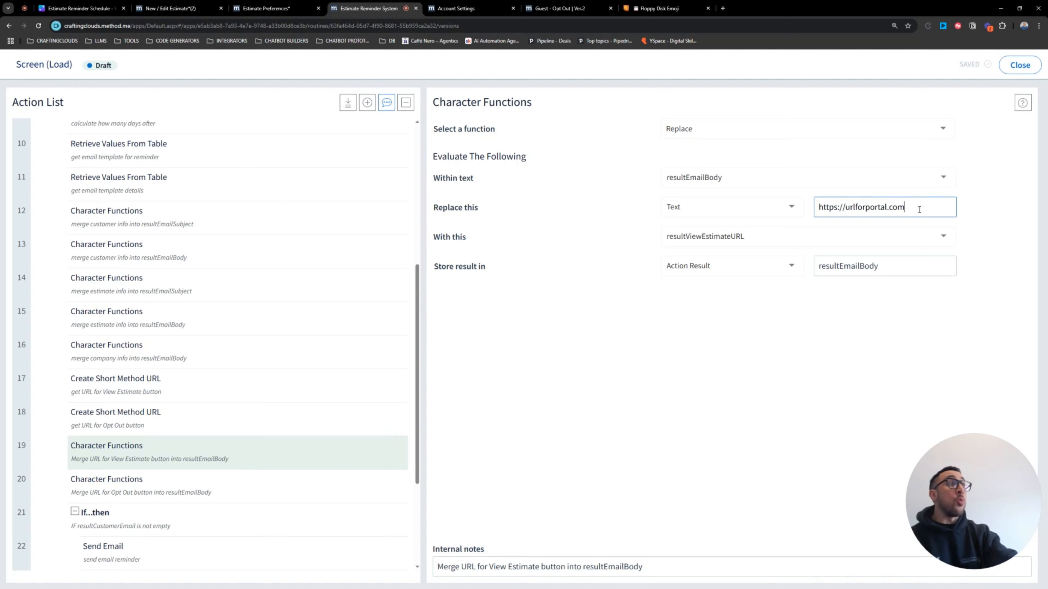
{"action": "left_click_drag", "start_coordinate": [919, 206], "coordinate": [817, 212]}
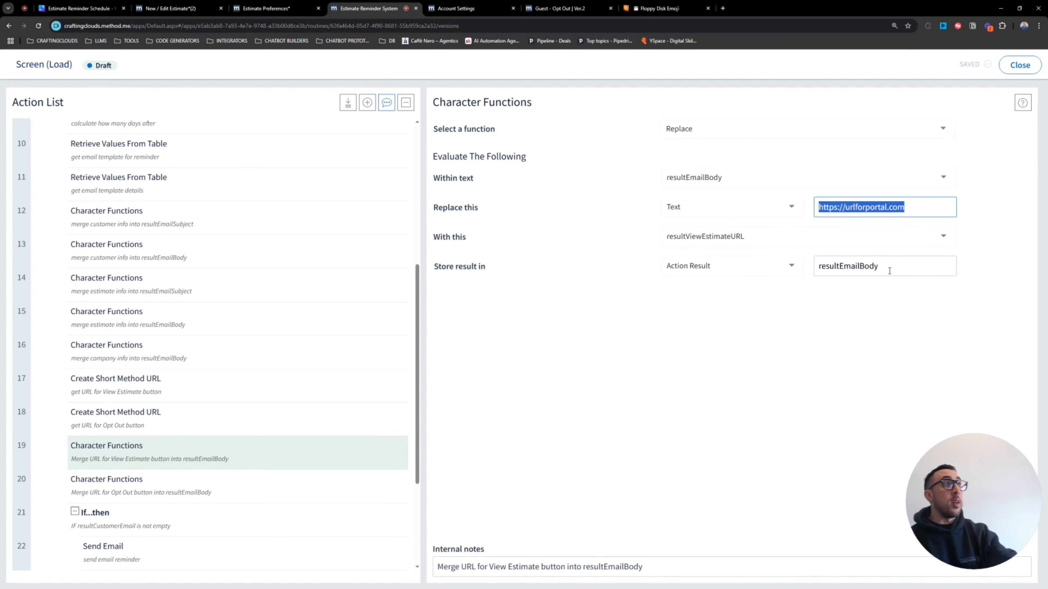
{"action": "left_click_drag", "start_coordinate": [889, 271], "coordinate": [813, 262]}
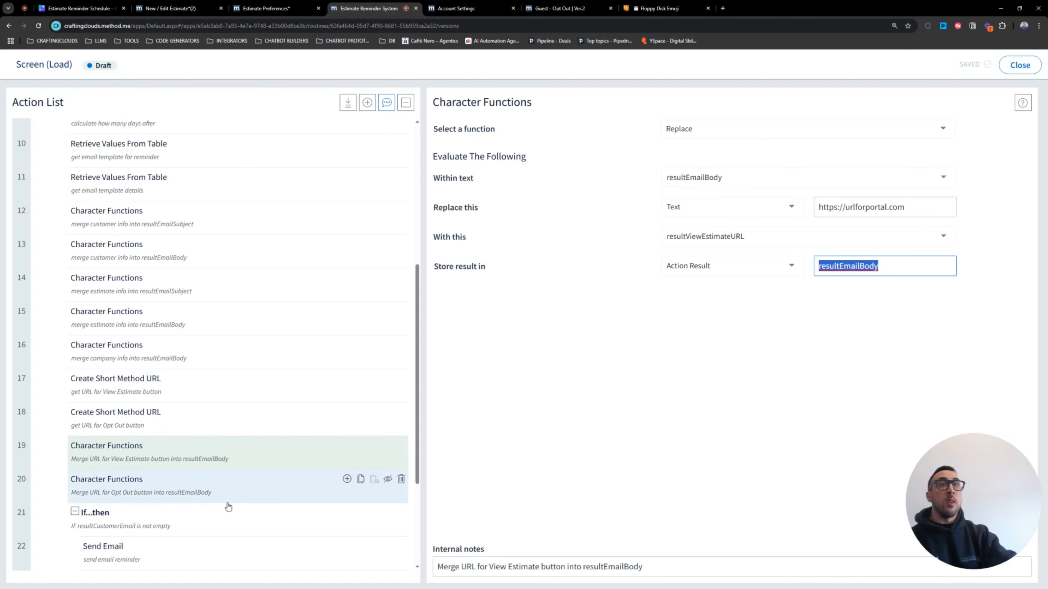
{"action": "left_click", "coordinate": [223, 492]}
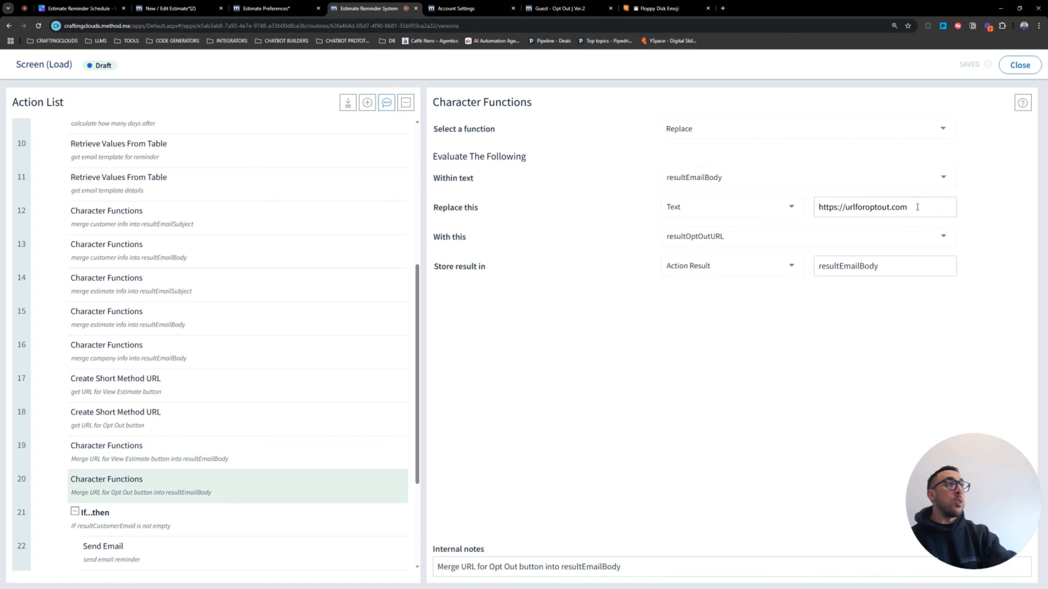
{"action": "left_click_drag", "start_coordinate": [917, 208], "coordinate": [805, 212]}
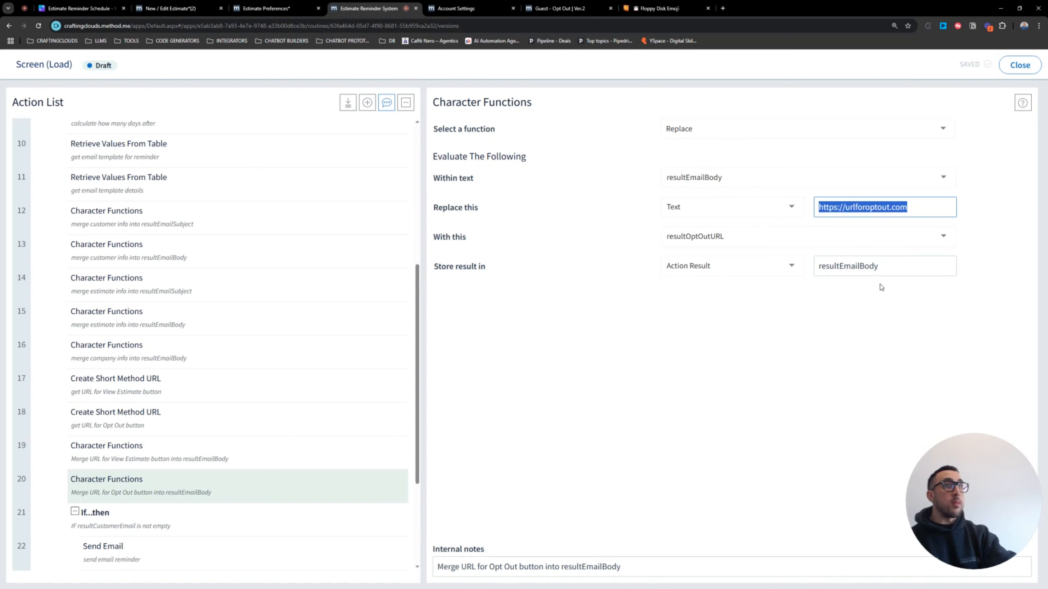
Step: Examine the If...then condition on resultCustomerEmail and the Send Email action's settings, tracing its values back to the earlier retrieval actions
{"action": "scroll", "coordinate": [216, 441], "scroll_direction": "down", "scroll_amount": 4}
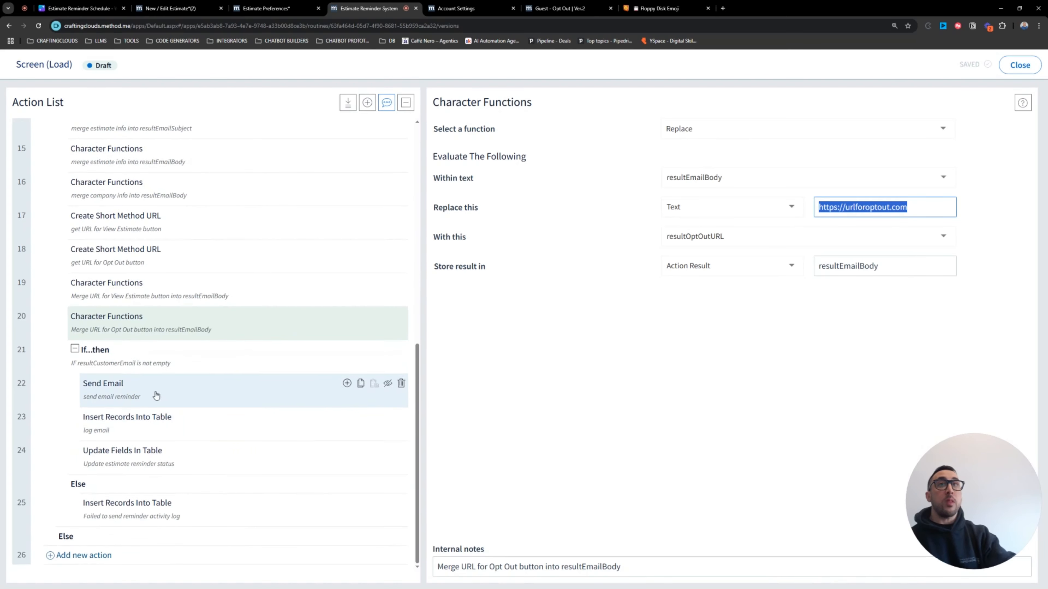
{"action": "left_click_drag", "start_coordinate": [157, 365], "coordinate": [161, 366]}
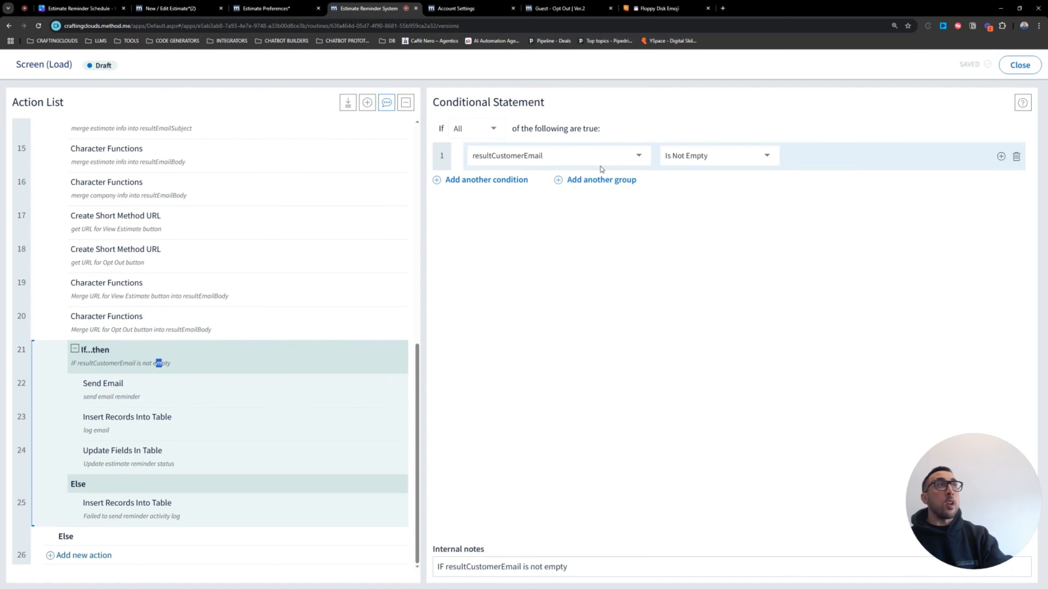
{"action": "left_click", "coordinate": [152, 383]}
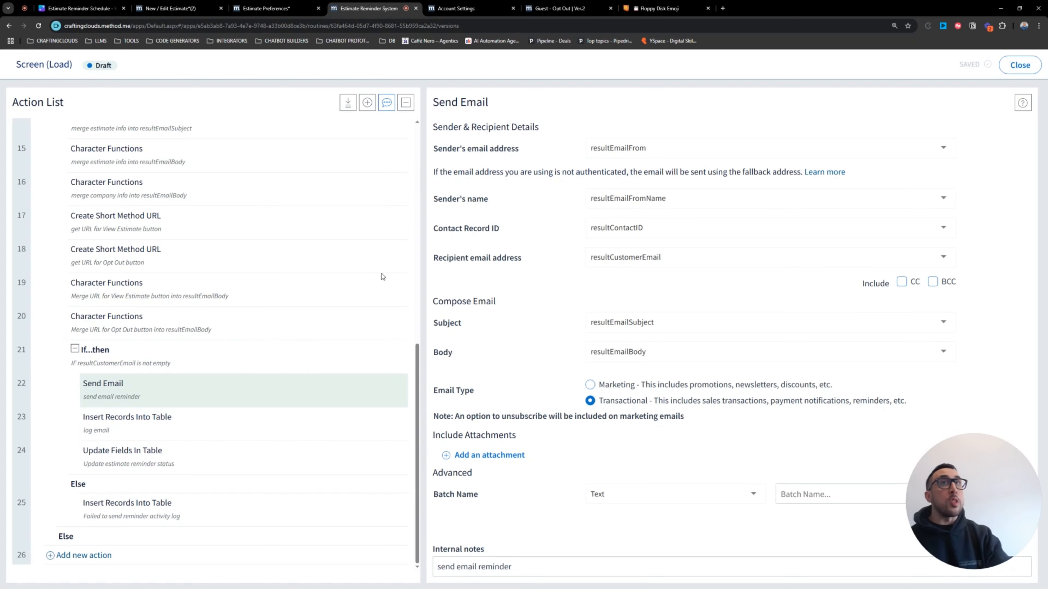
{"action": "scroll", "coordinate": [269, 332], "scroll_direction": "up", "scroll_amount": 5}
{"action": "scroll", "coordinate": [185, 289], "scroll_direction": "up", "scroll_amount": 4}
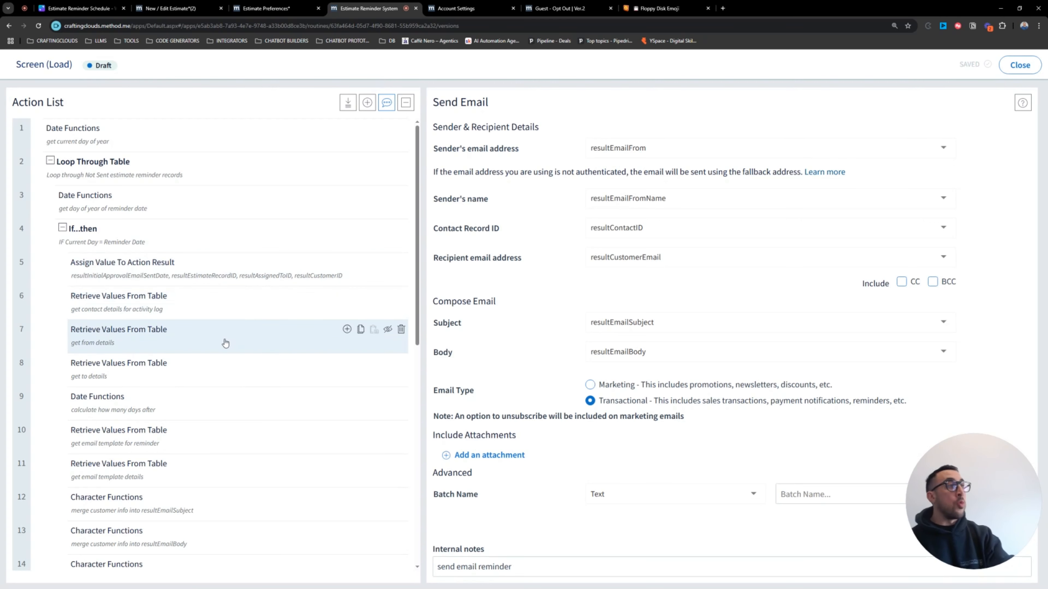
{"action": "scroll", "coordinate": [247, 340], "scroll_direction": "down", "scroll_amount": 9}
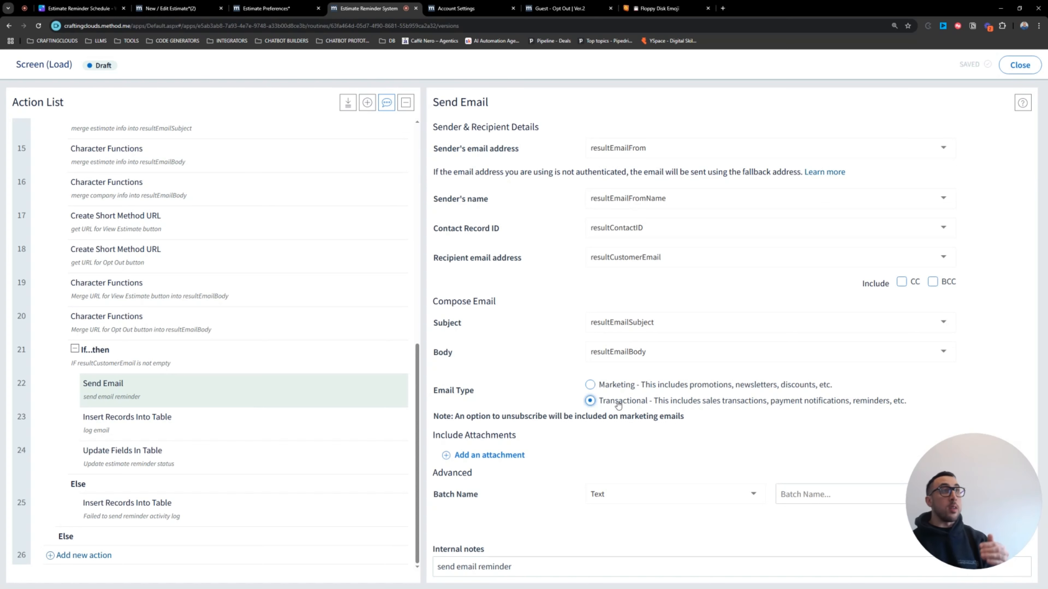
Step: Open the log email action that inserts an Activity record and browse the fields available to populate
{"action": "left_click", "coordinate": [215, 433]}
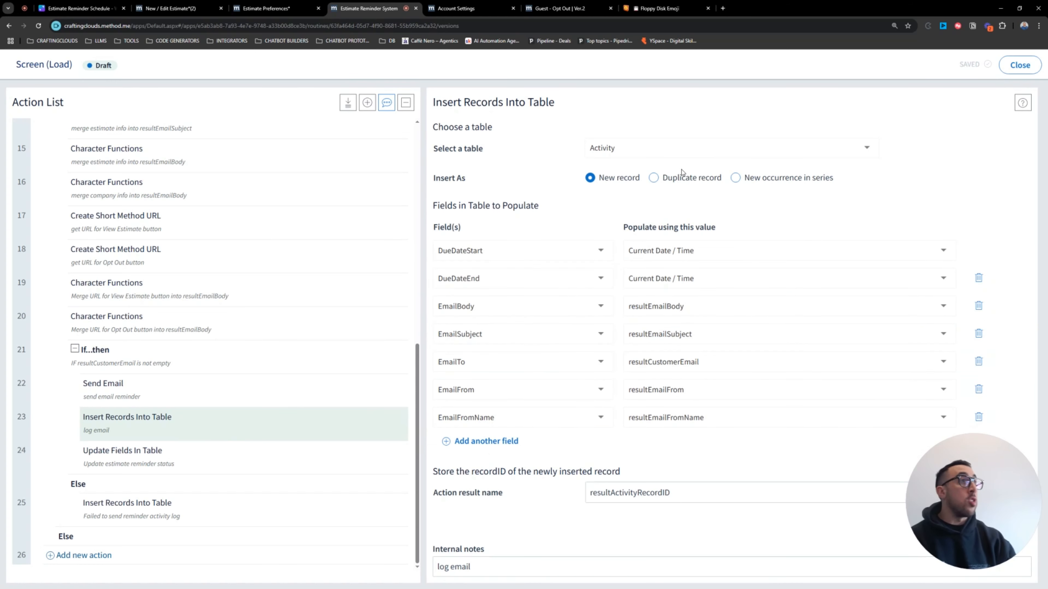
{"action": "left_click", "coordinate": [511, 441]}
{"action": "left_click", "coordinate": [511, 441]}
{"action": "scroll", "coordinate": [499, 336], "scroll_direction": "down", "scroll_amount": 15}
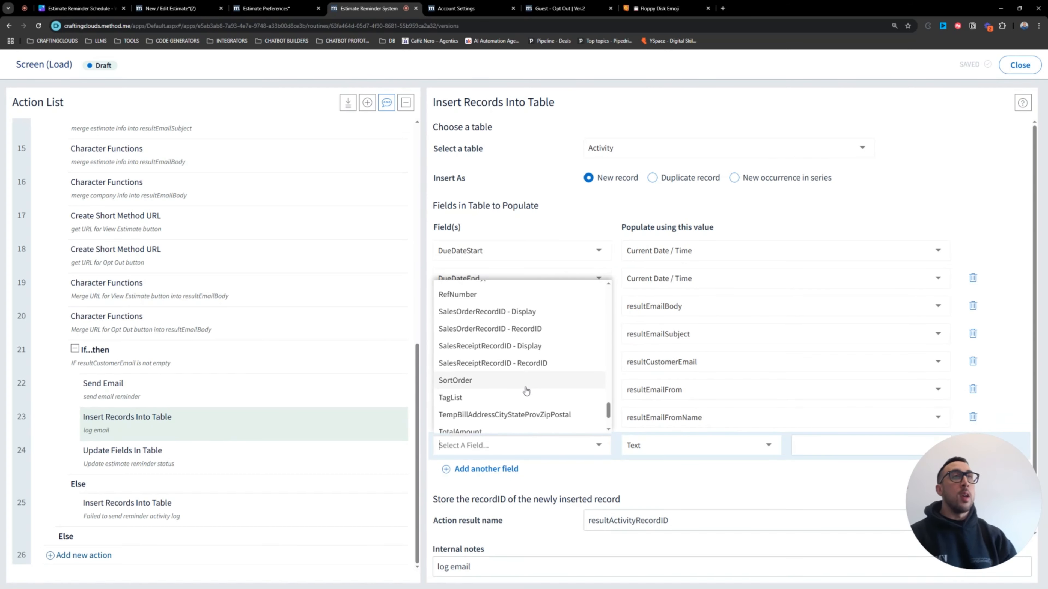
{"action": "scroll", "coordinate": [526, 391], "scroll_direction": "up", "scroll_amount": 8}
{"action": "scroll", "coordinate": [525, 392], "scroll_direction": "up", "scroll_amount": 4}
{"action": "left_click", "coordinate": [563, 450]}
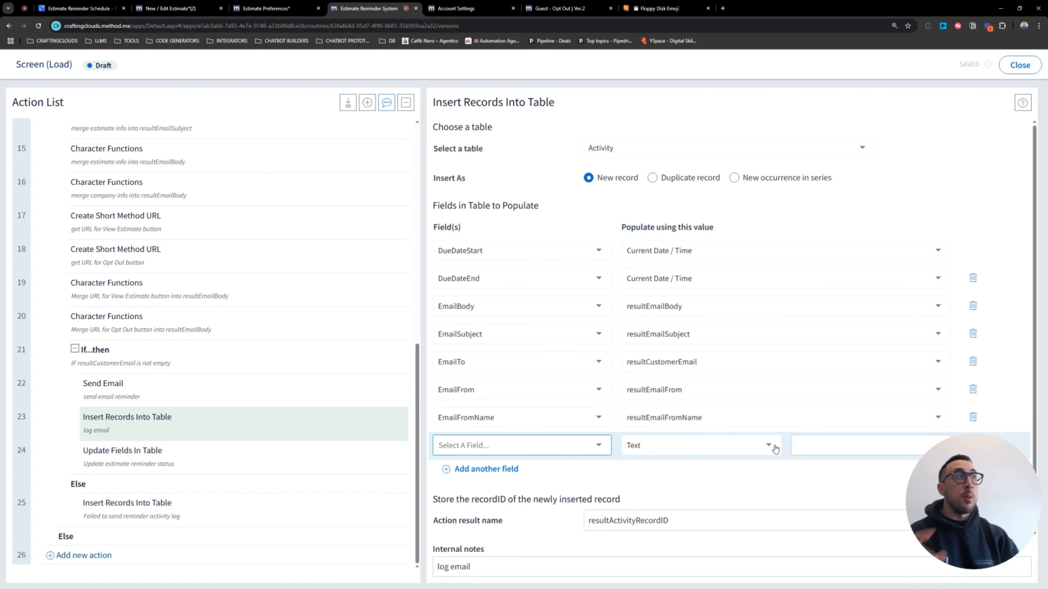
{"action": "left_click_drag", "start_coordinate": [927, 498], "coordinate": [187, 495]}
{"action": "left_click", "coordinate": [973, 444]}
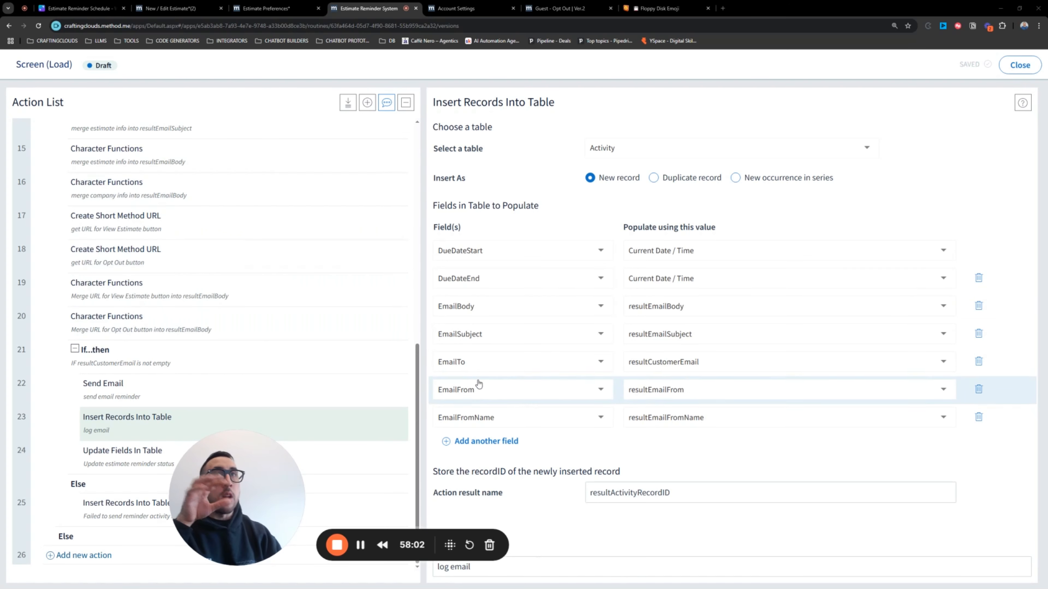
Step: Add the Entity - RecordID and Contacts - RecordID fields to the log email action's fields to populate
{"action": "left_click", "coordinate": [491, 443]}
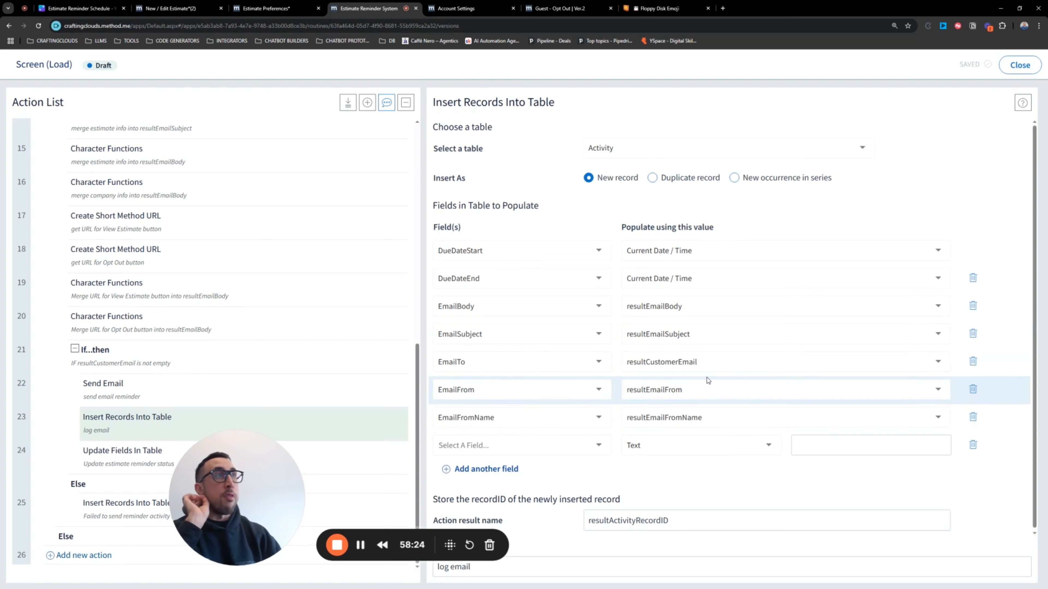
{"action": "left_click", "coordinate": [582, 449]}
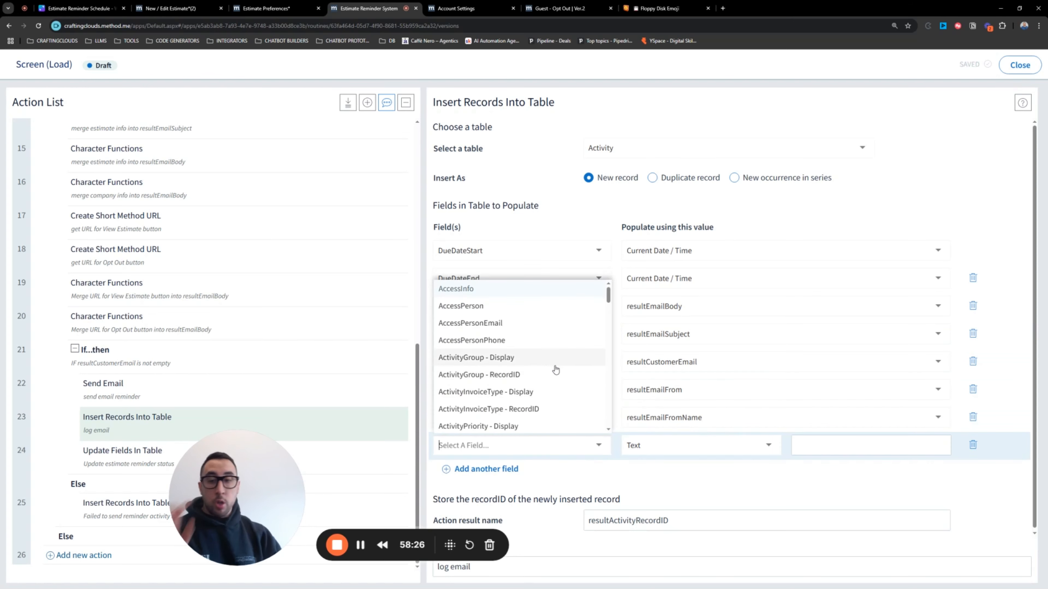
{"action": "type", "text": "entit"}
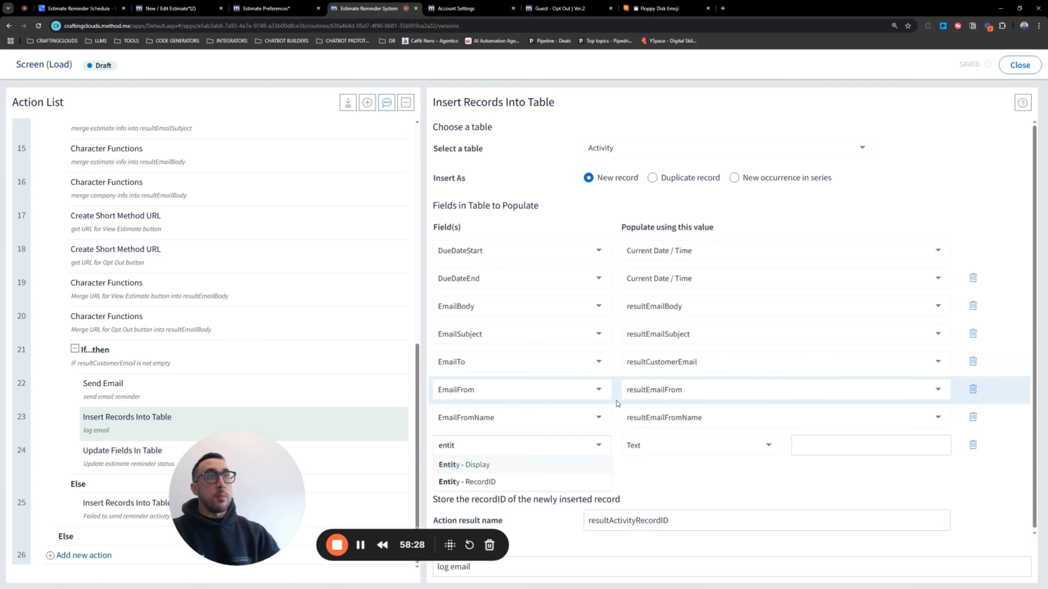
{"action": "left_click", "coordinate": [532, 484]}
{"action": "left_click", "coordinate": [509, 477]}
{"action": "left_click", "coordinate": [526, 474]}
{"action": "type", "text": "c"}
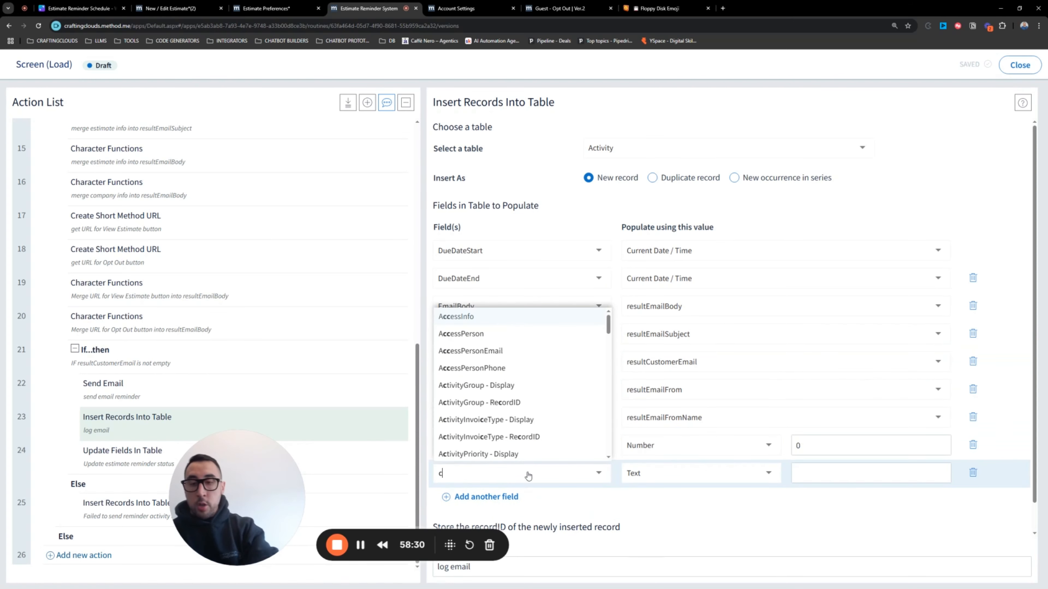
{"action": "type", "text": "ontact"}
{"action": "scroll", "coordinate": [532, 481], "scroll_direction": "down", "scroll_amount": 1}
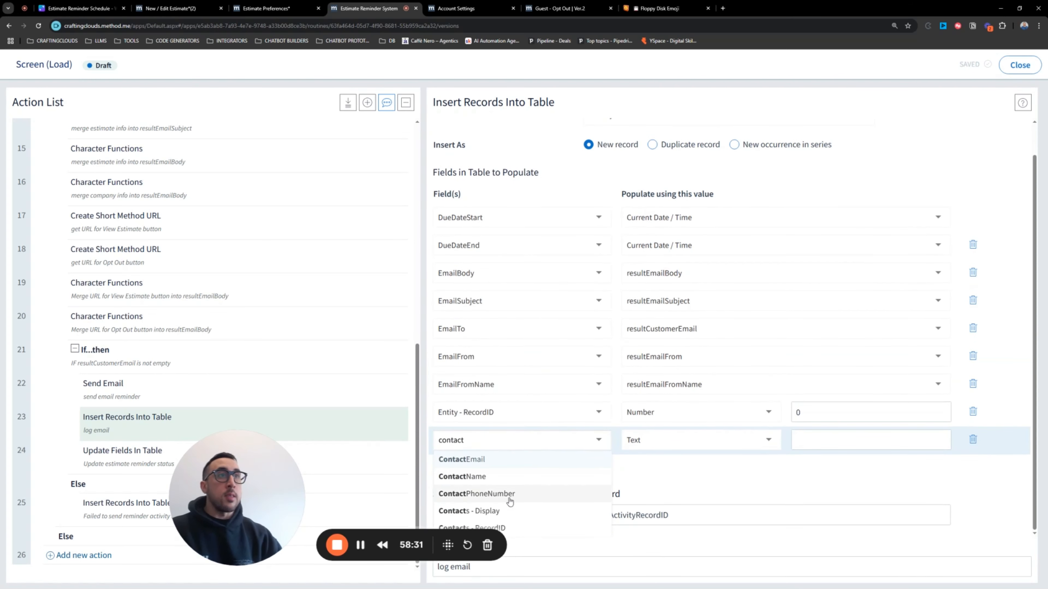
{"action": "left_click", "coordinate": [510, 528]}
{"action": "left_click_drag", "start_coordinate": [238, 495], "coordinate": [165, 487]}
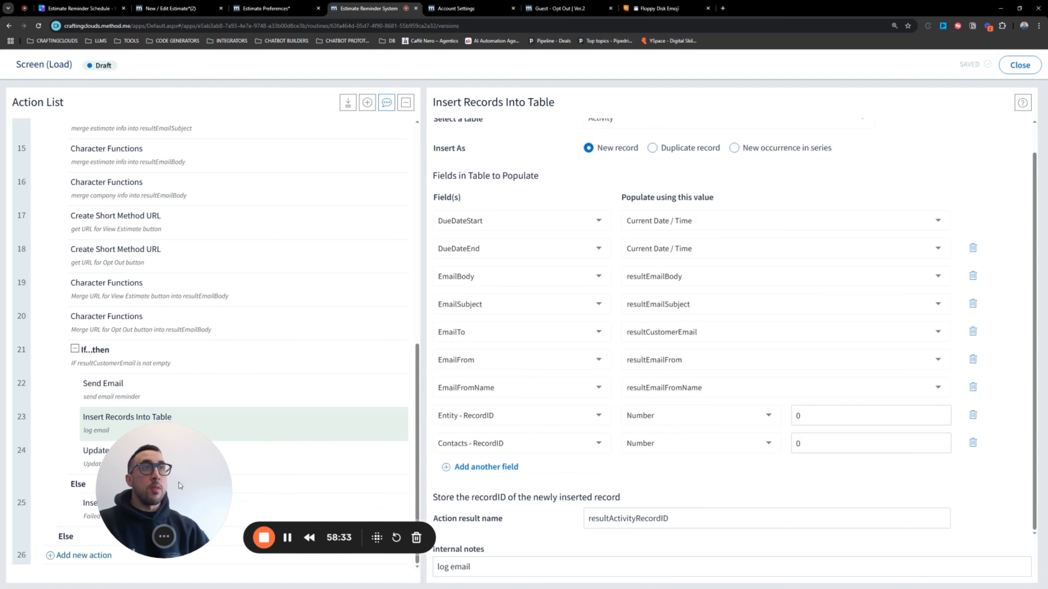
Step: Add the ContactEmail and ContactName fields to the log email action
{"action": "left_click", "coordinate": [467, 467]}
{"action": "type", "text": "contac"}
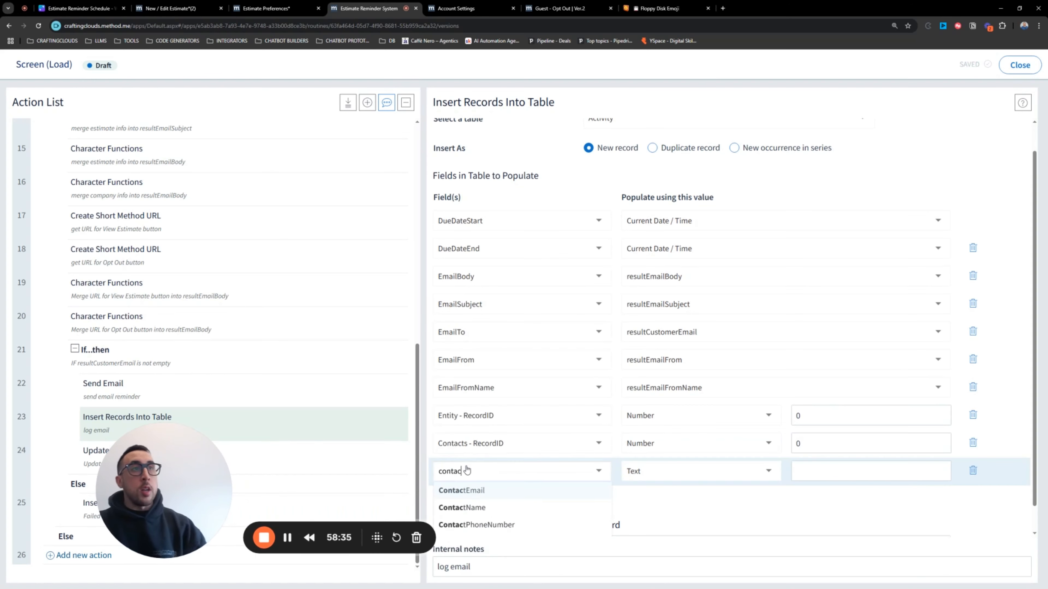
{"action": "type", "text": "t"}
{"action": "left_click", "coordinate": [473, 490]}
{"action": "left_click", "coordinate": [474, 495]}
{"action": "type", "text": "c"}
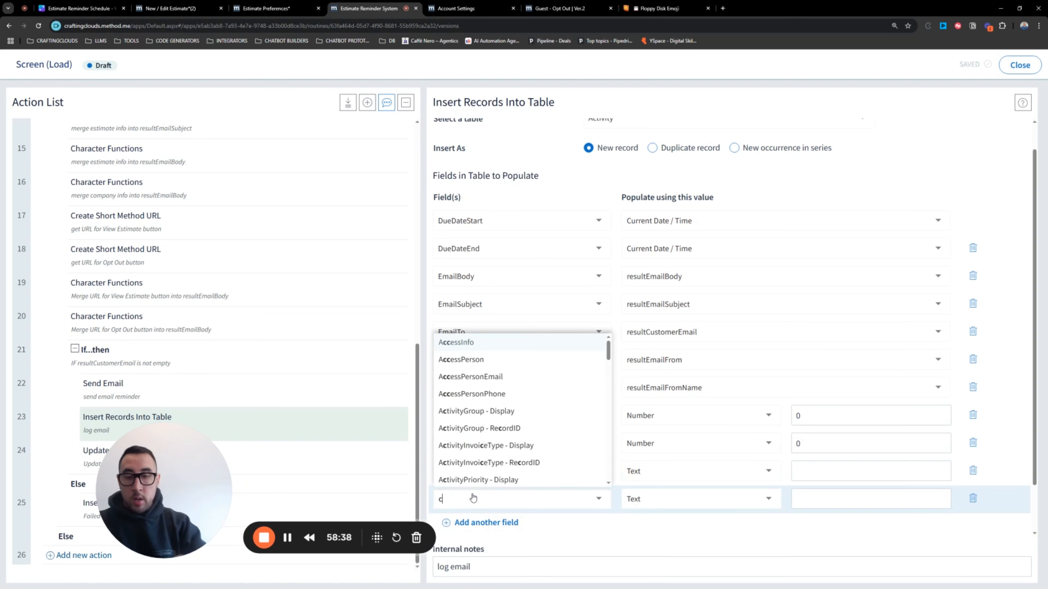
{"action": "type", "text": "ontact"}
{"action": "left_click", "coordinate": [477, 517]}
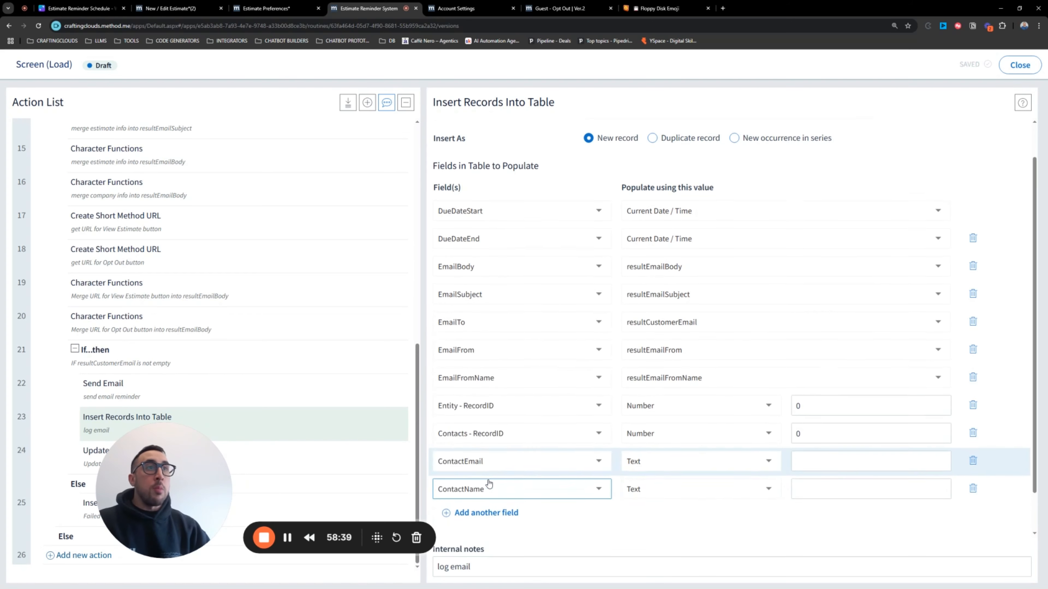
Step: Add the ContactPhoneNumber field to the log email action
{"action": "left_click", "coordinate": [486, 466]}
{"action": "type", "text": "con"}
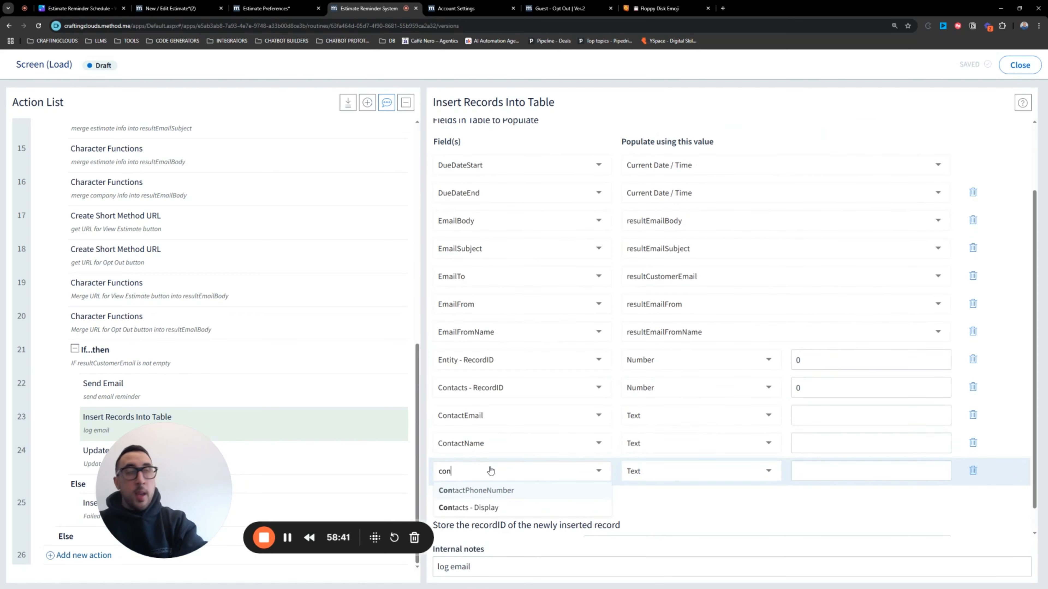
{"action": "type", "text": "tact"}
{"action": "left_click", "coordinate": [499, 489]}
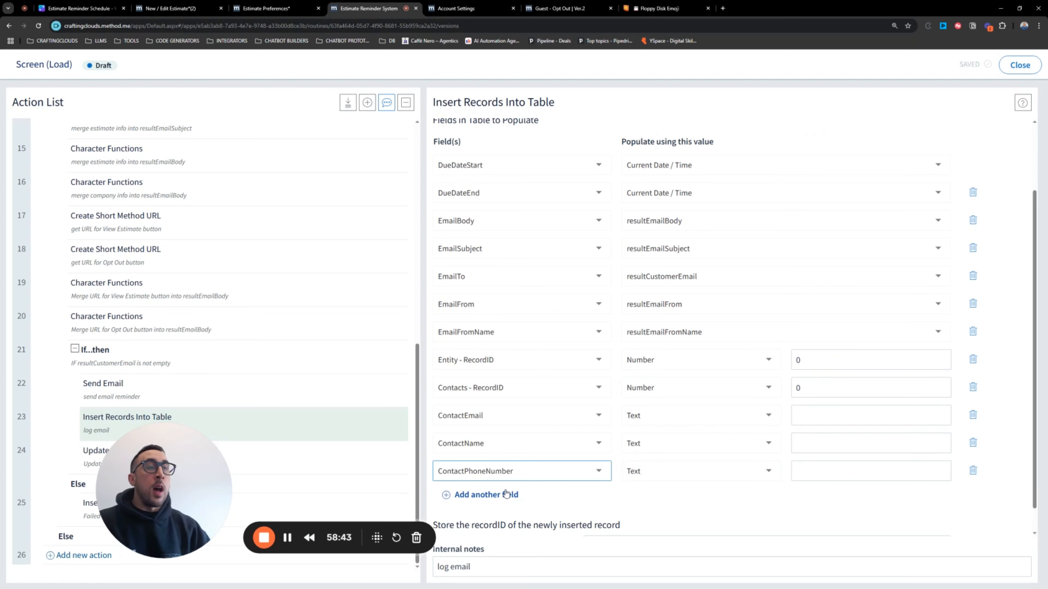
Step: Populate the Entity - RecordID field with the action result resultCustomerID
{"action": "left_click", "coordinate": [668, 369]}
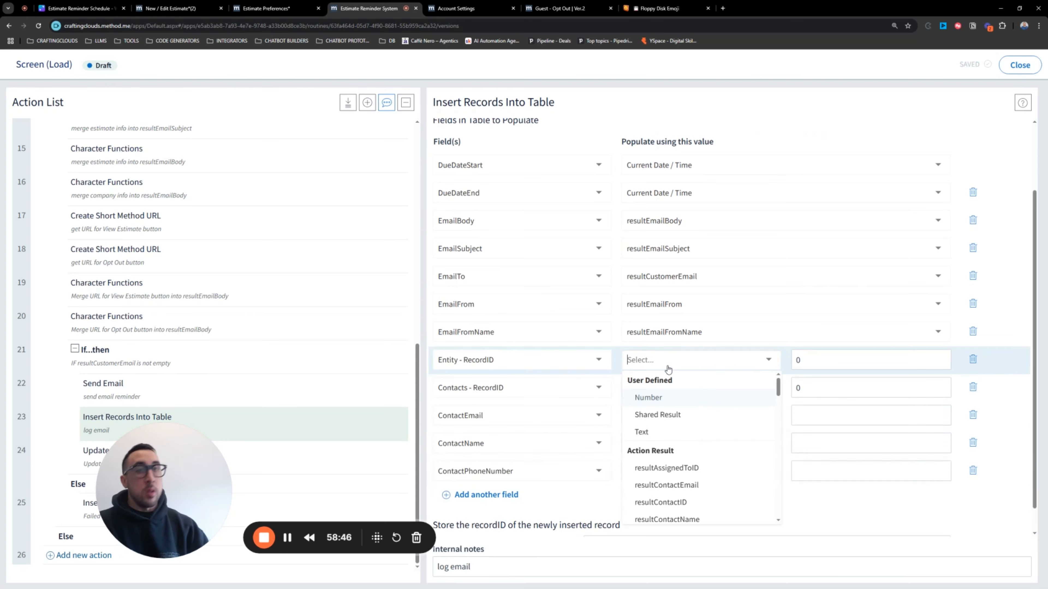
{"action": "type", "text": "enti"}
{"action": "key", "text": "BackSpace"}
{"action": "key", "text": "BackSpace"}
{"action": "key", "text": "BackSpace"}
{"action": "key", "text": "BackSpace"}
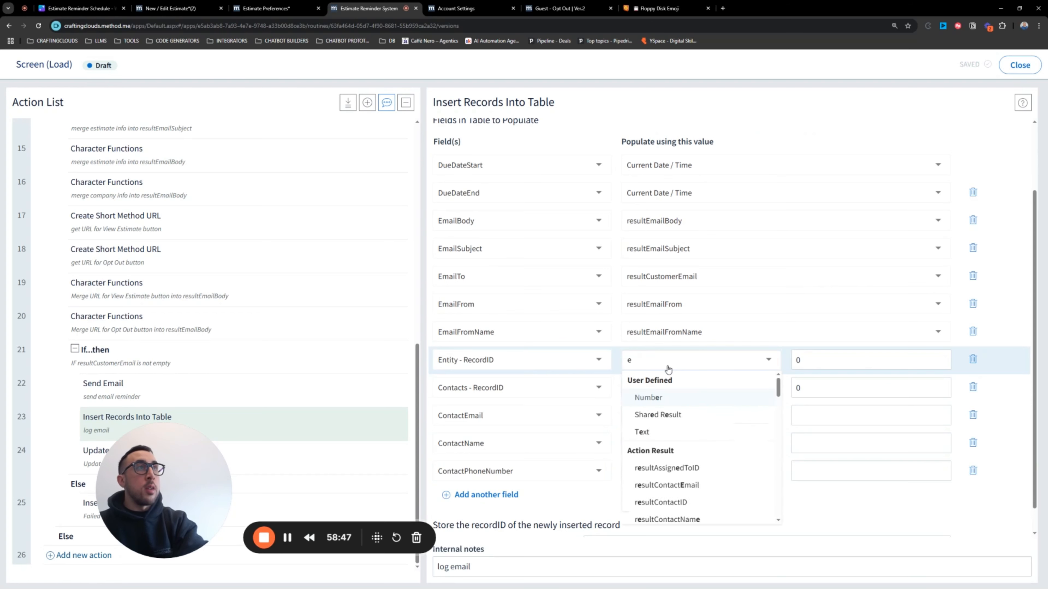
{"action": "type", "text": "customer"}
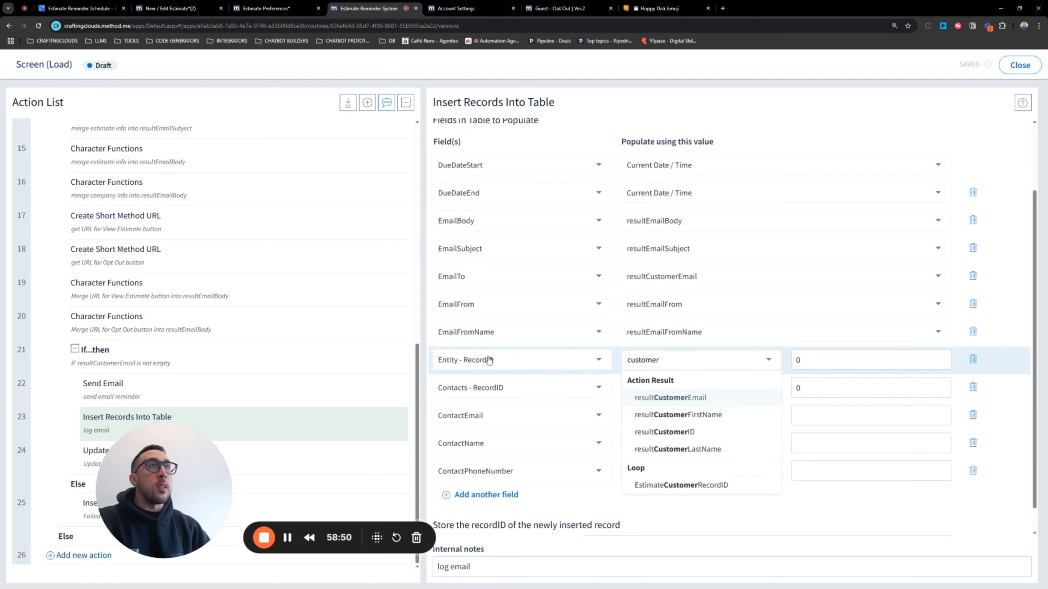
{"action": "left_click", "coordinate": [651, 433]}
Step: Populate Contacts - RecordID with resultContactID and ContactEmail with resultContactEmail
{"action": "left_click", "coordinate": [650, 388]}
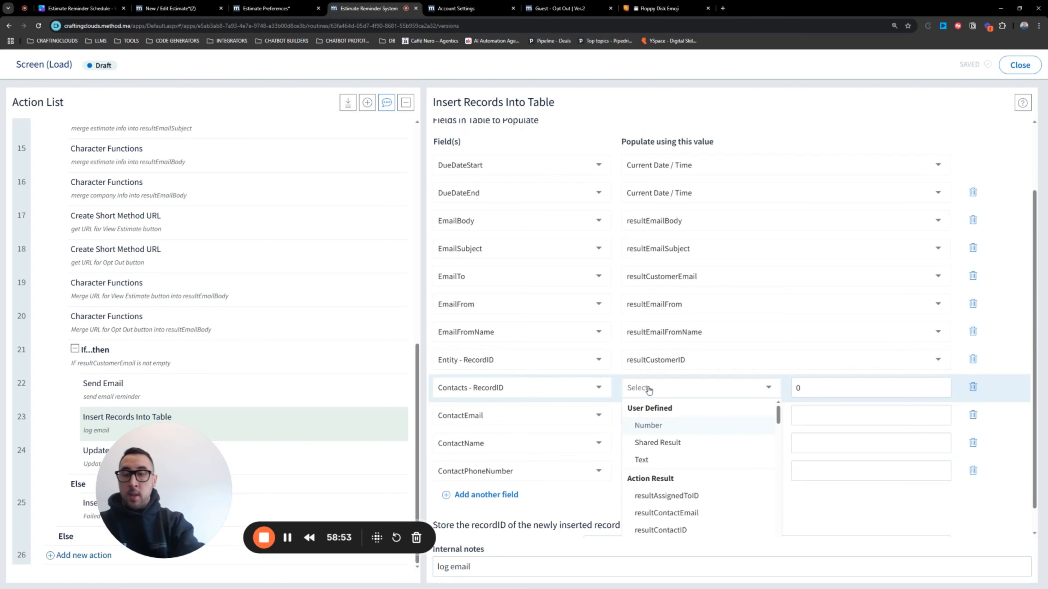
{"action": "type", "text": "contact"}
{"action": "left_click", "coordinate": [695, 443]}
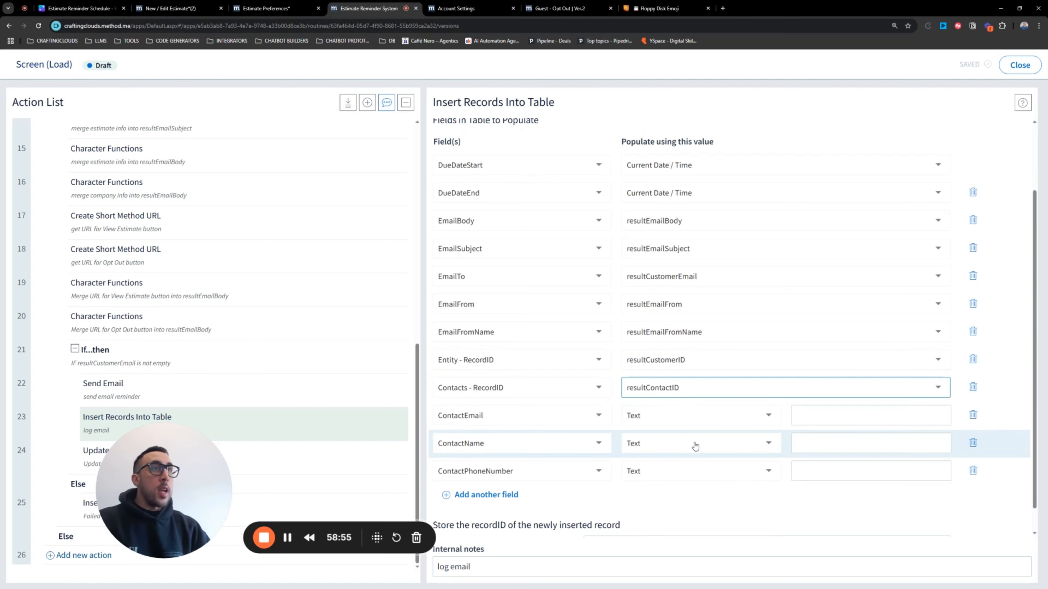
{"action": "left_click", "coordinate": [655, 417]}
{"action": "type", "text": "conta"}
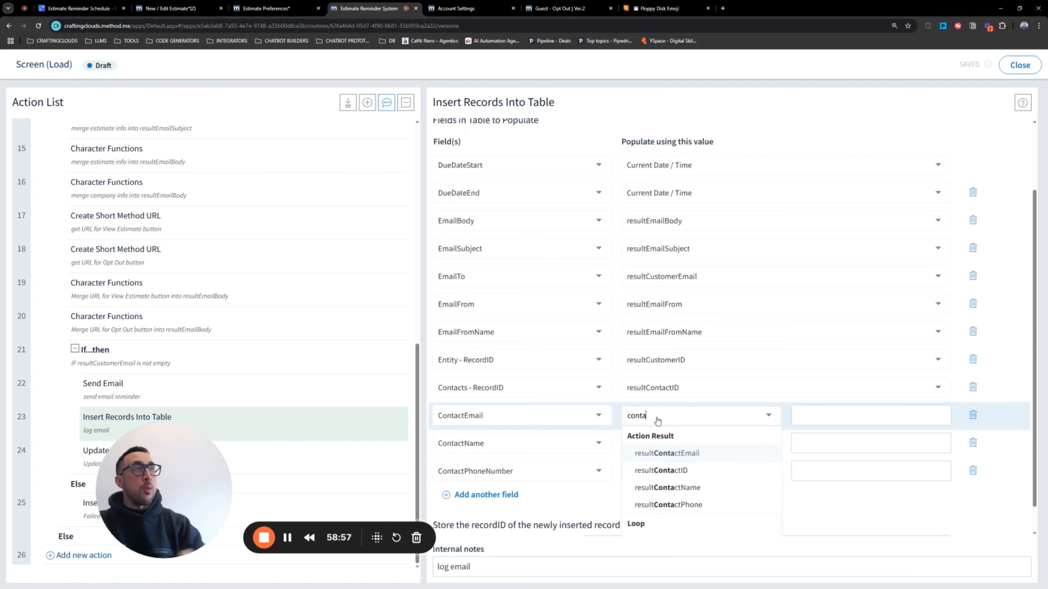
{"action": "type", "text": "c"}
{"action": "left_click", "coordinate": [681, 453]}
Step: Populate ContactName with resultContactName and ContactPhoneNumber with resultContactPhone
{"action": "left_click", "coordinate": [674, 444]}
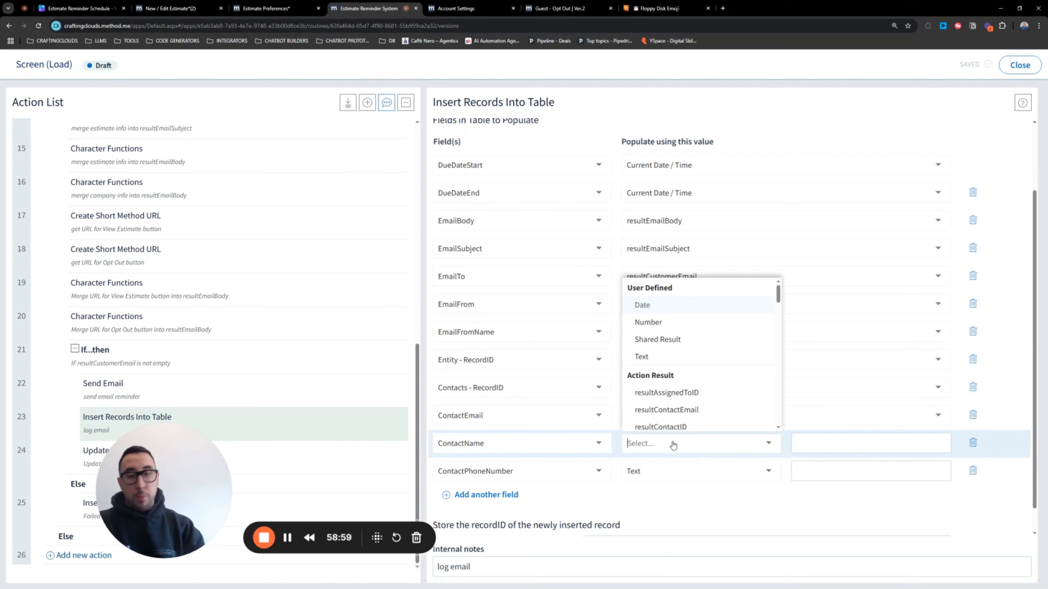
{"action": "type", "text": "contact"}
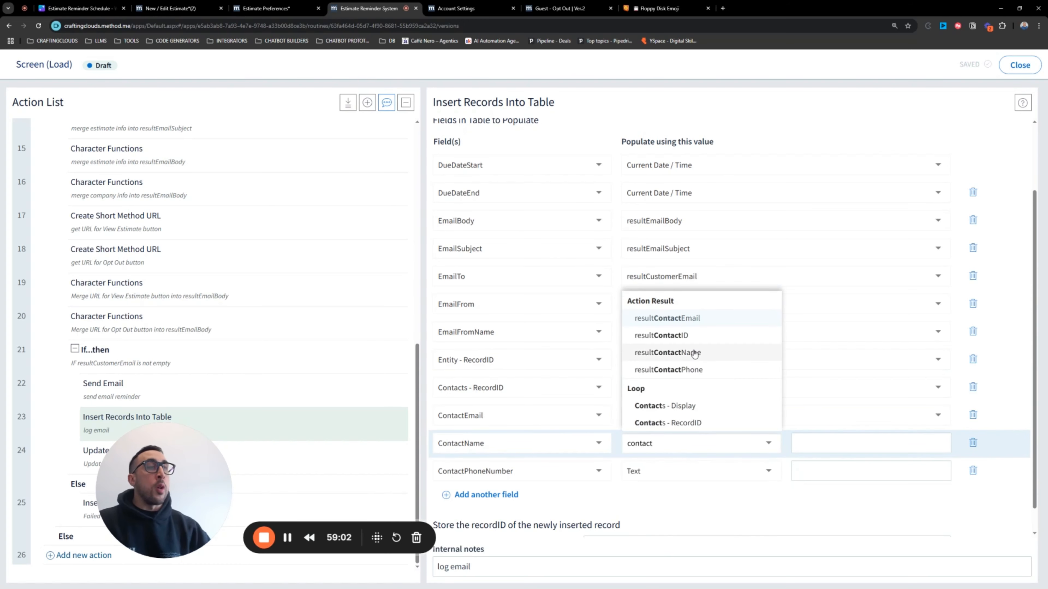
{"action": "left_click", "coordinate": [696, 356]}
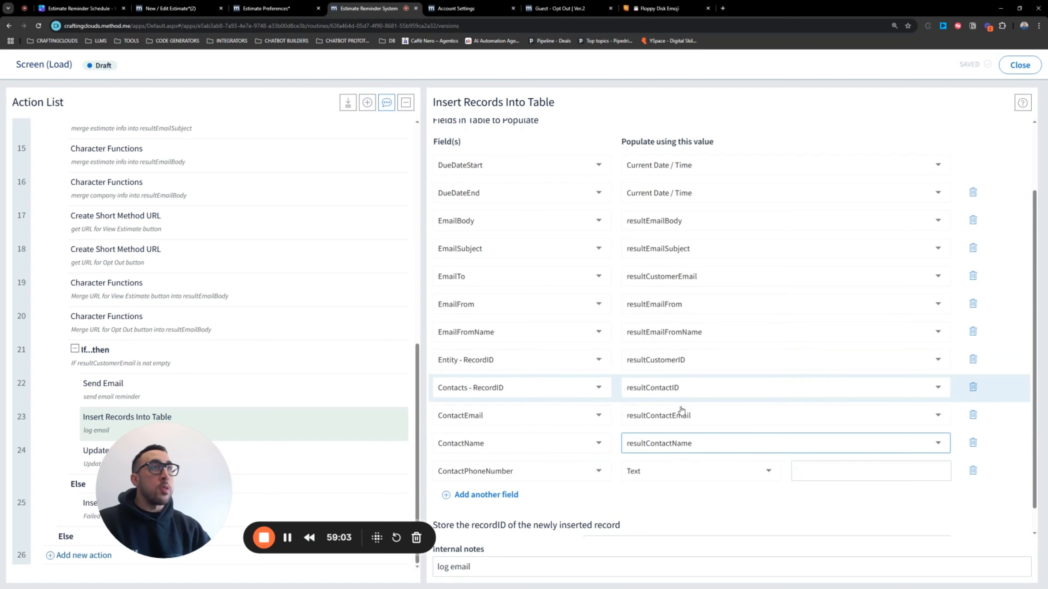
{"action": "left_click", "coordinate": [671, 474]}
{"action": "type", "text": "contactphon"}
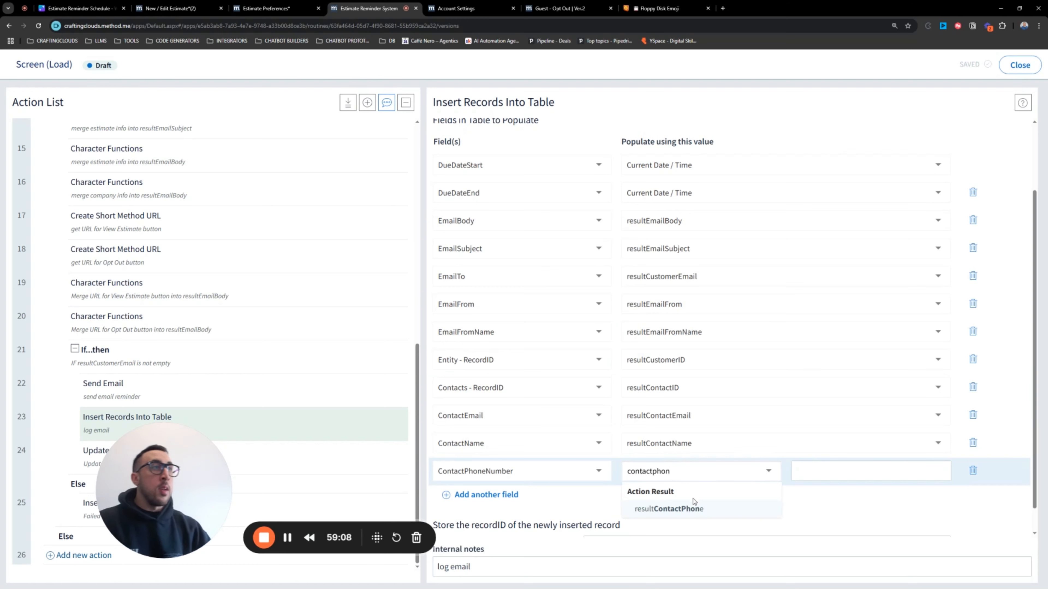
{"action": "left_click", "coordinate": [693, 507]}
Step: Add the ActivityStatus - Display field to the log email action and populate it with the text Completed
{"action": "left_click", "coordinate": [486, 497]}
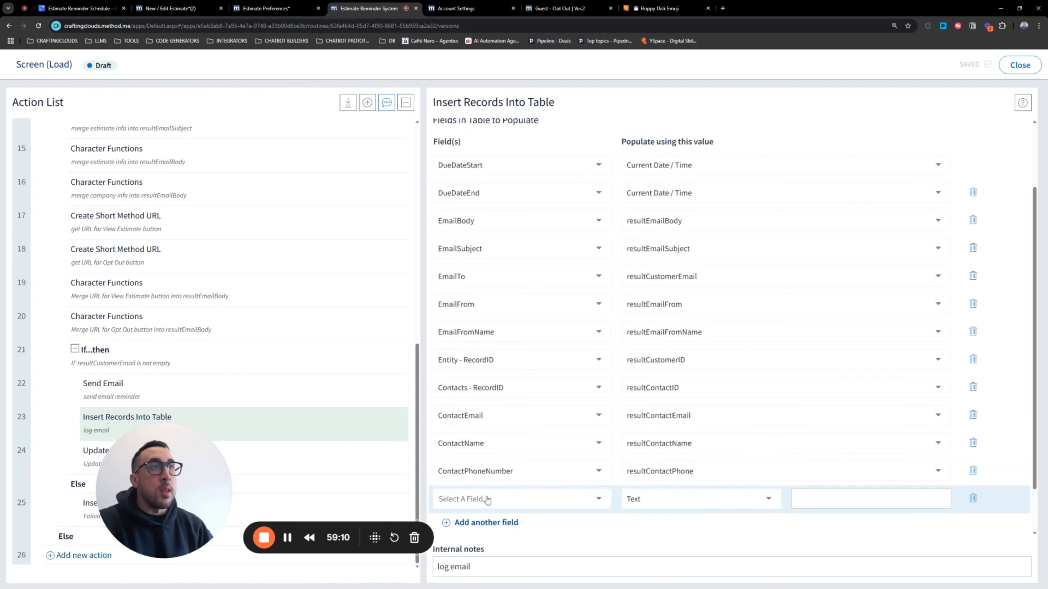
{"action": "left_click", "coordinate": [487, 499]}
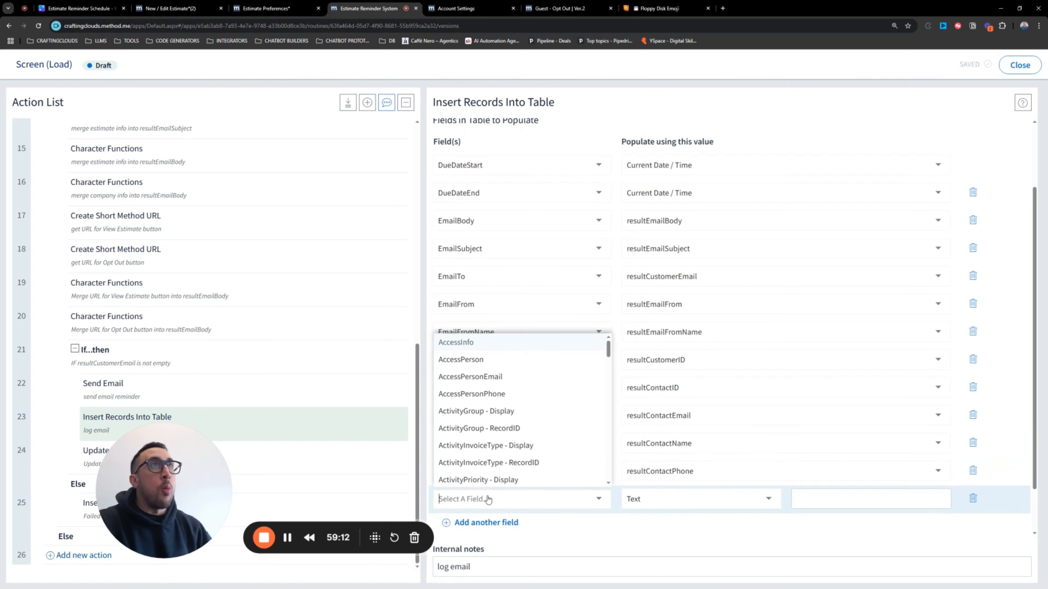
{"action": "type", "text": "status"}
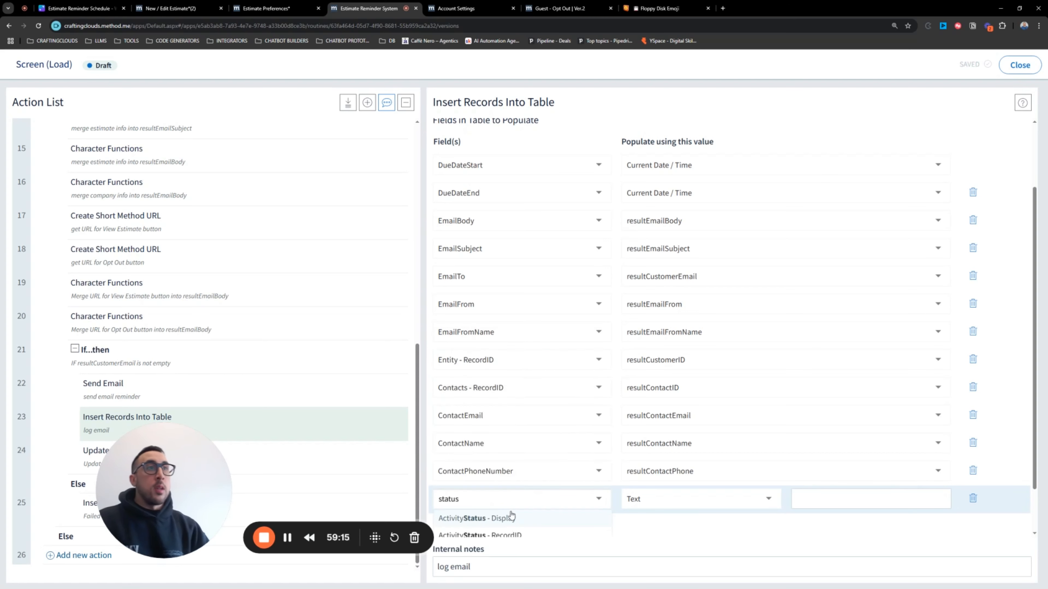
{"action": "left_click", "coordinate": [511, 517]}
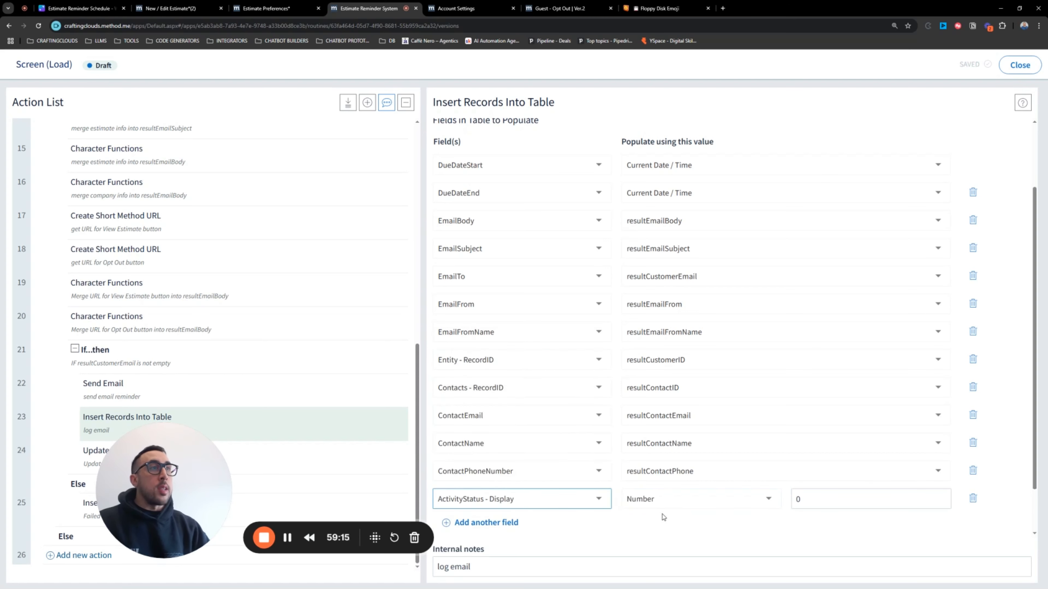
{"action": "left_click", "coordinate": [742, 492]}
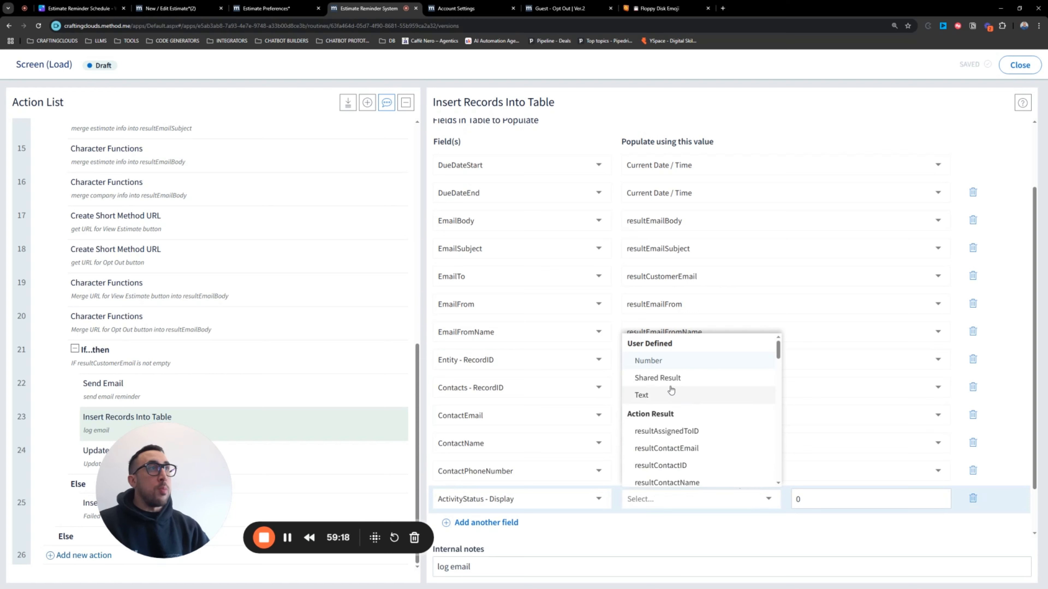
{"action": "left_click", "coordinate": [671, 329]}
{"action": "left_click", "coordinate": [827, 506]}
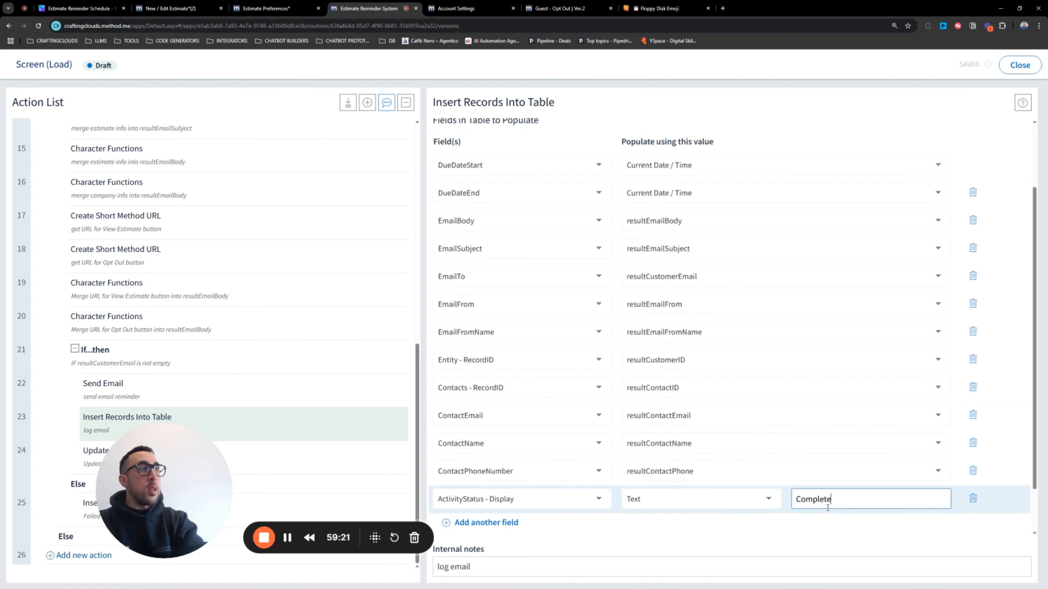
{"action": "type", "text": "Completed"}
Step: Add the ActivityType - Display field to the log email action and populate it with the text Email Outgoing
{"action": "left_click", "coordinate": [473, 524]}
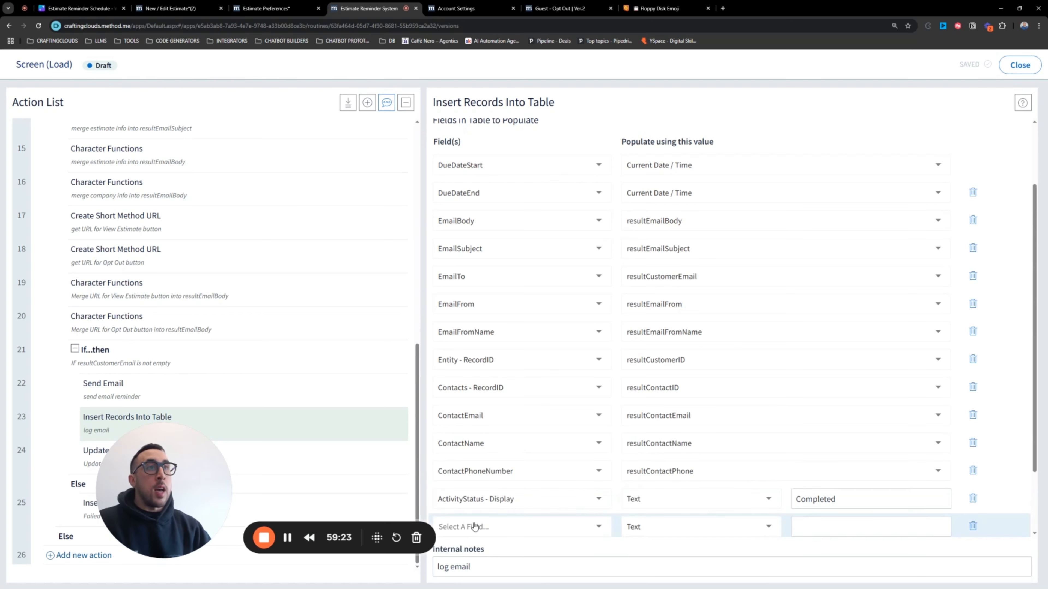
{"action": "left_click", "coordinate": [475, 527]}
{"action": "type", "text": "typew"}
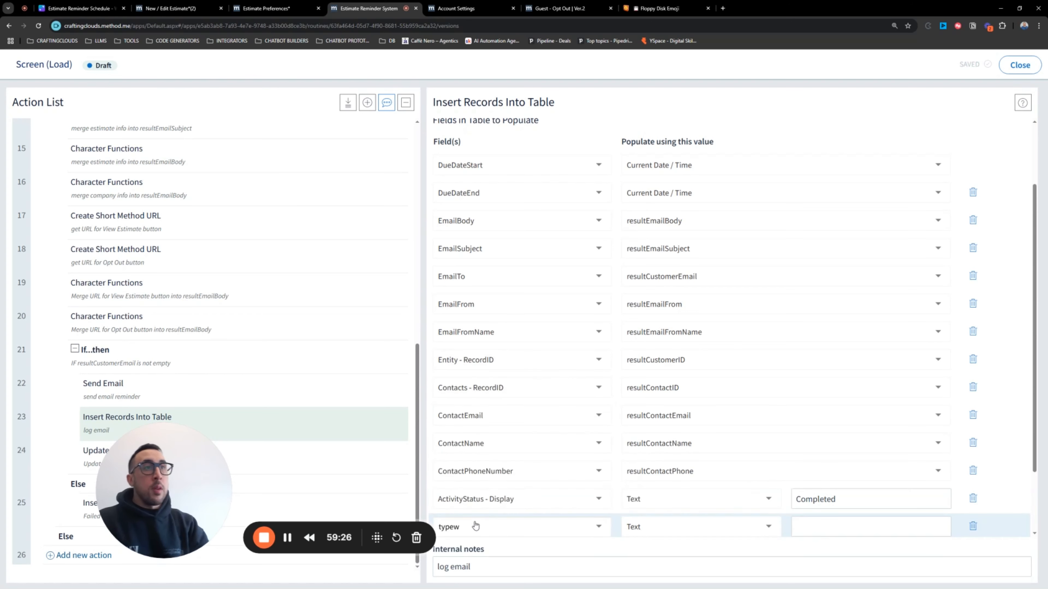
{"action": "key", "text": "BackSpace"}
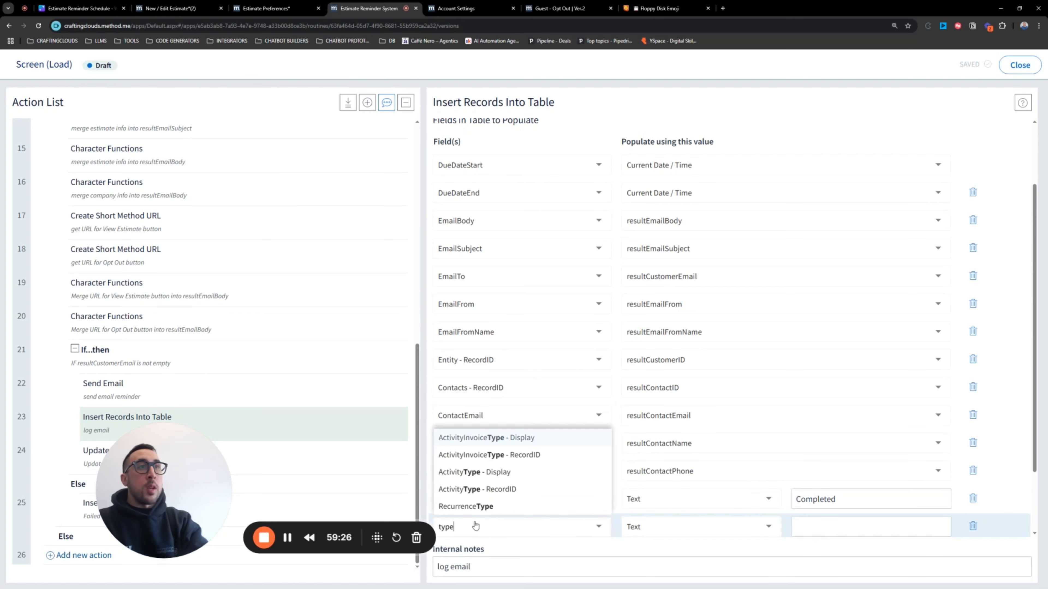
{"action": "left_click", "coordinate": [504, 473]}
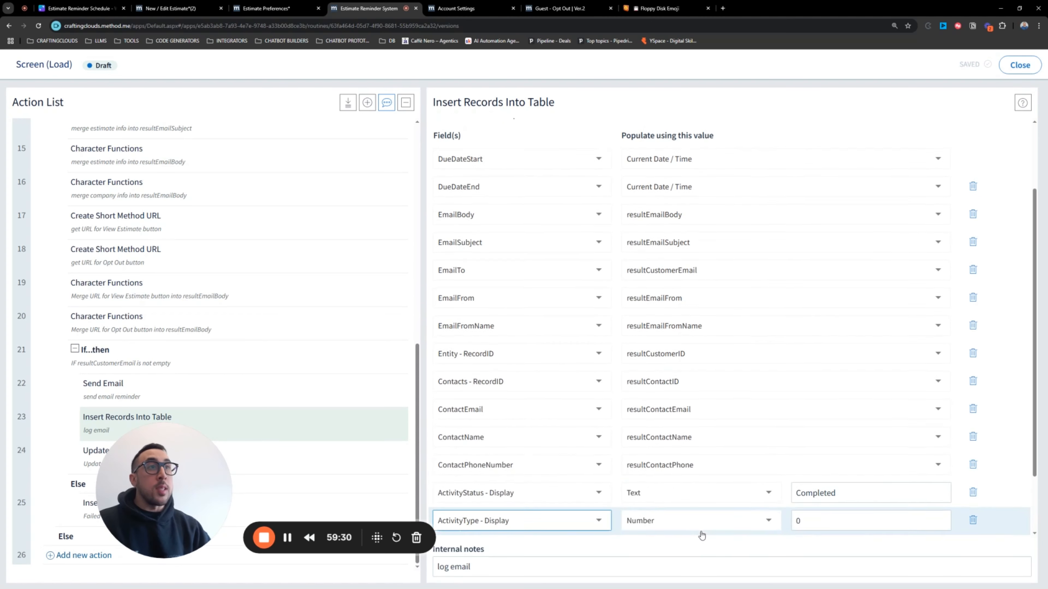
{"action": "scroll", "coordinate": [693, 495], "scroll_direction": "down", "scroll_amount": 2}
{"action": "left_click", "coordinate": [697, 444]}
{"action": "left_click", "coordinate": [676, 339]}
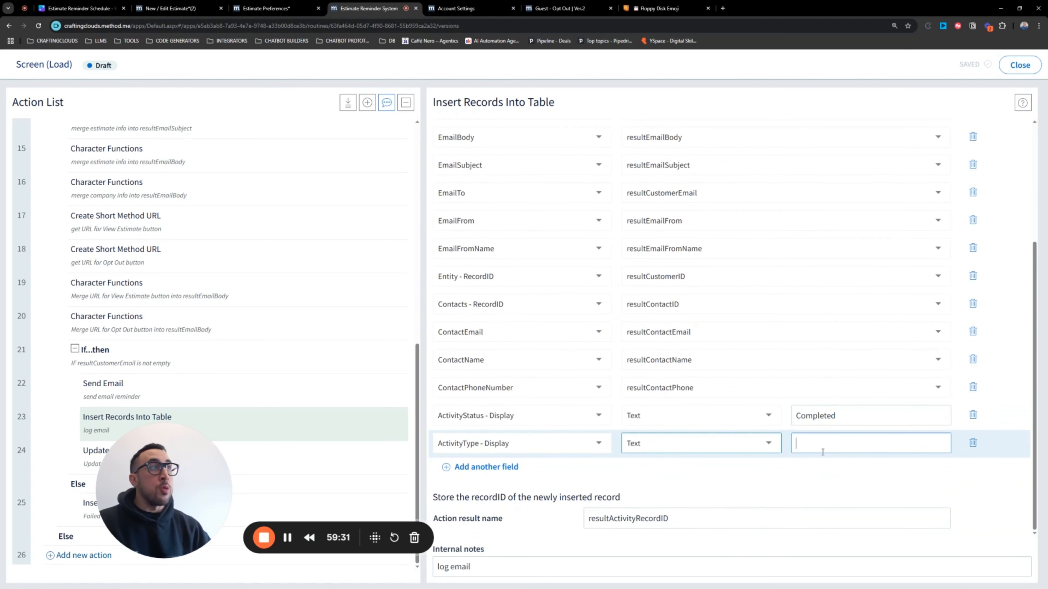
{"action": "left_click", "coordinate": [823, 451]}
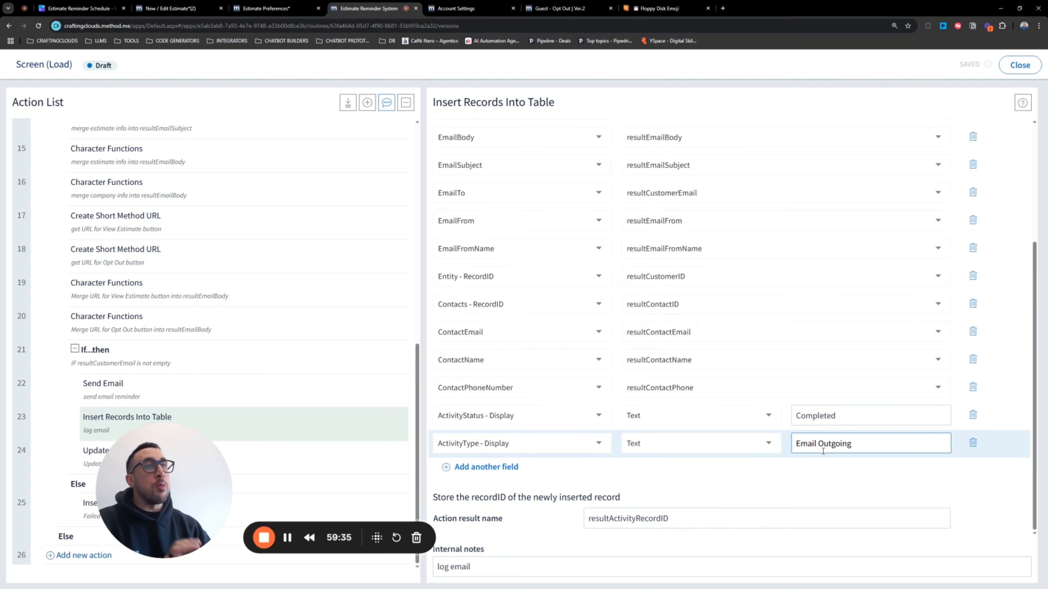
Step: Add the Comments field to the log email action
{"action": "left_click", "coordinate": [511, 467]}
{"action": "left_click", "coordinate": [511, 471]}
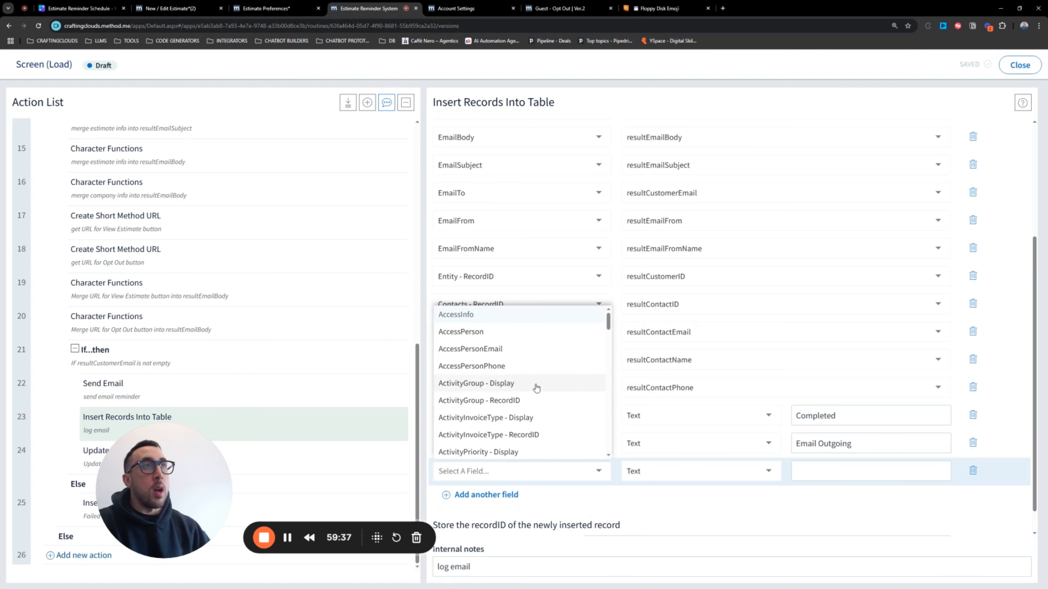
{"action": "scroll", "coordinate": [546, 373], "scroll_direction": "down", "scroll_amount": 8}
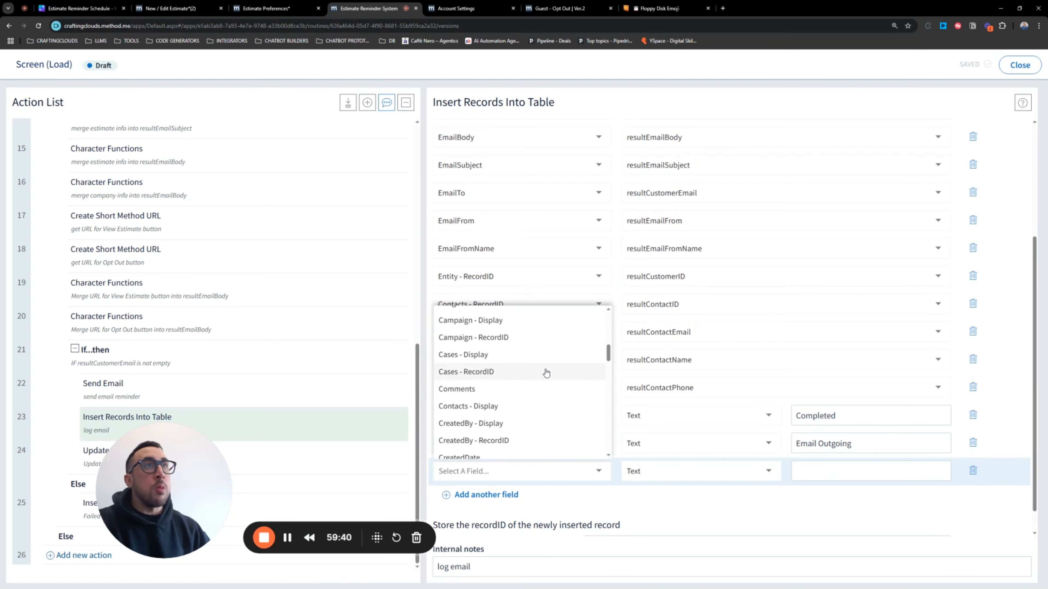
{"action": "scroll", "coordinate": [545, 372], "scroll_direction": "up", "scroll_amount": 1}
{"action": "scroll", "coordinate": [546, 373], "scroll_direction": "down", "scroll_amount": 2}
{"action": "scroll", "coordinate": [545, 373], "scroll_direction": "down", "scroll_amount": 1}
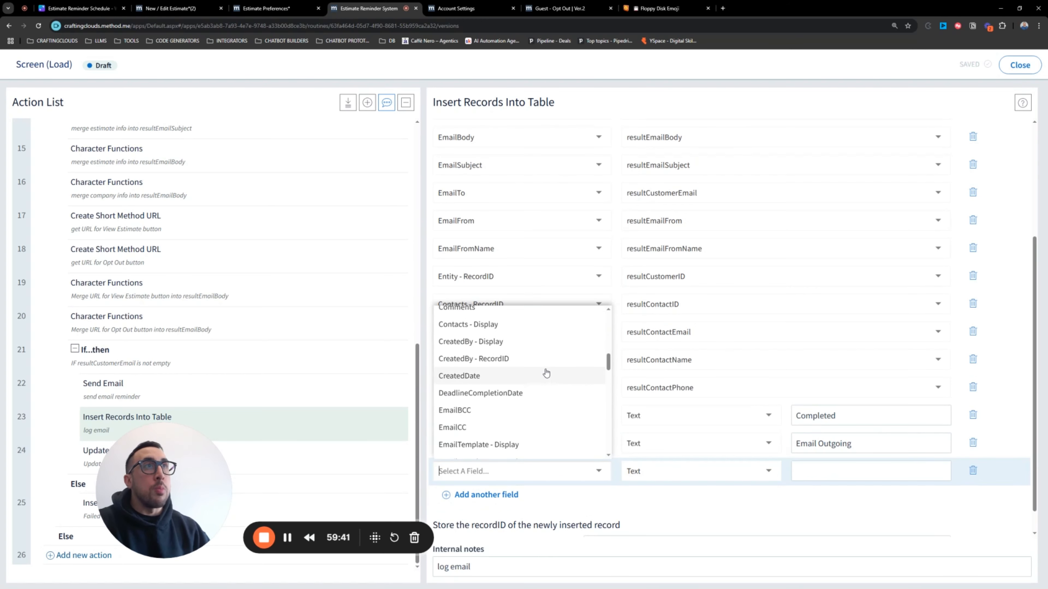
{"action": "scroll", "coordinate": [546, 373], "scroll_direction": "down", "scroll_amount": 2}
{"action": "scroll", "coordinate": [546, 372], "scroll_direction": "up", "scroll_amount": 4}
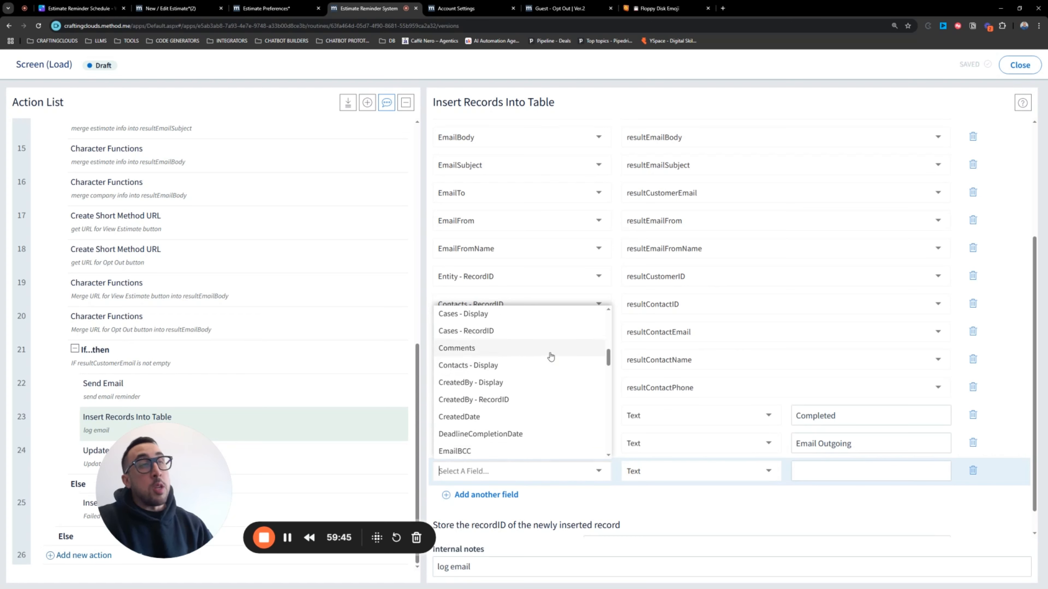
{"action": "scroll", "coordinate": [552, 354], "scroll_direction": "down", "scroll_amount": 3}
{"action": "scroll", "coordinate": [549, 356], "scroll_direction": "up", "scroll_amount": 3}
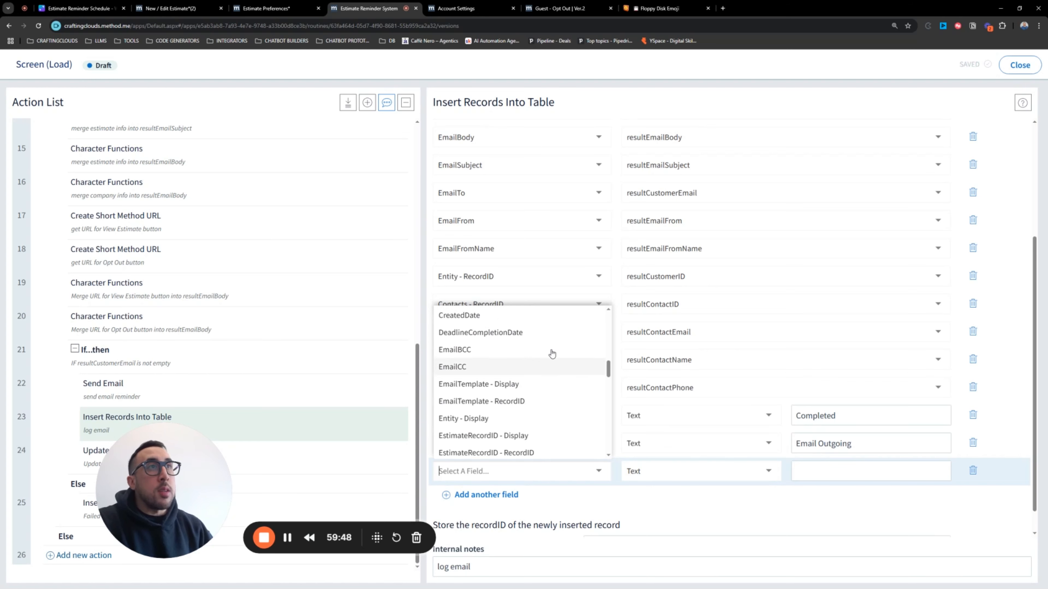
{"action": "left_click", "coordinate": [499, 348]}
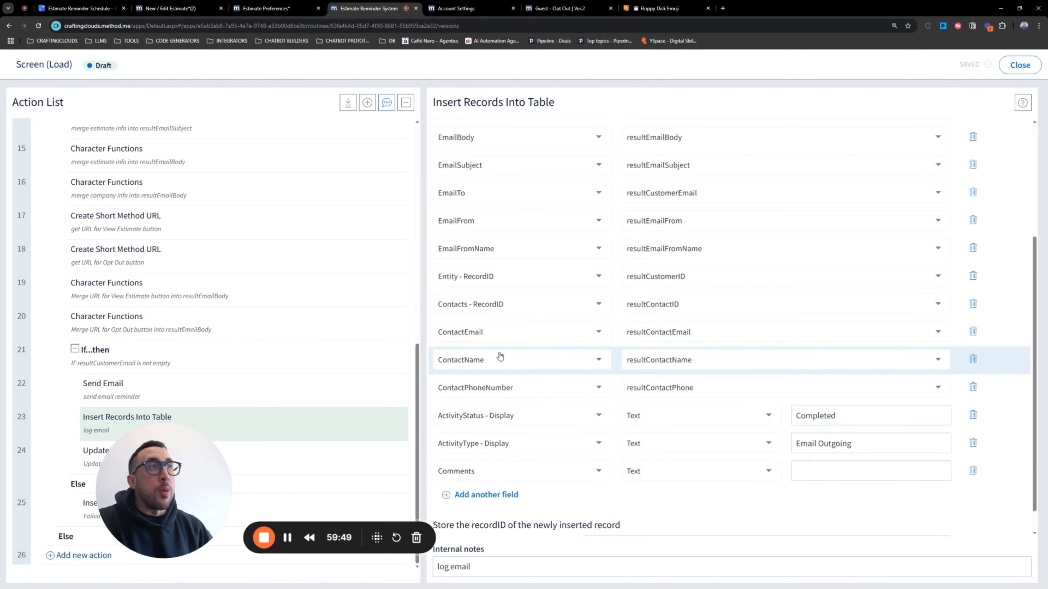
Step: Set the Comments field's text to "This is an estimate reminder email log"
{"action": "left_click", "coordinate": [824, 469]}
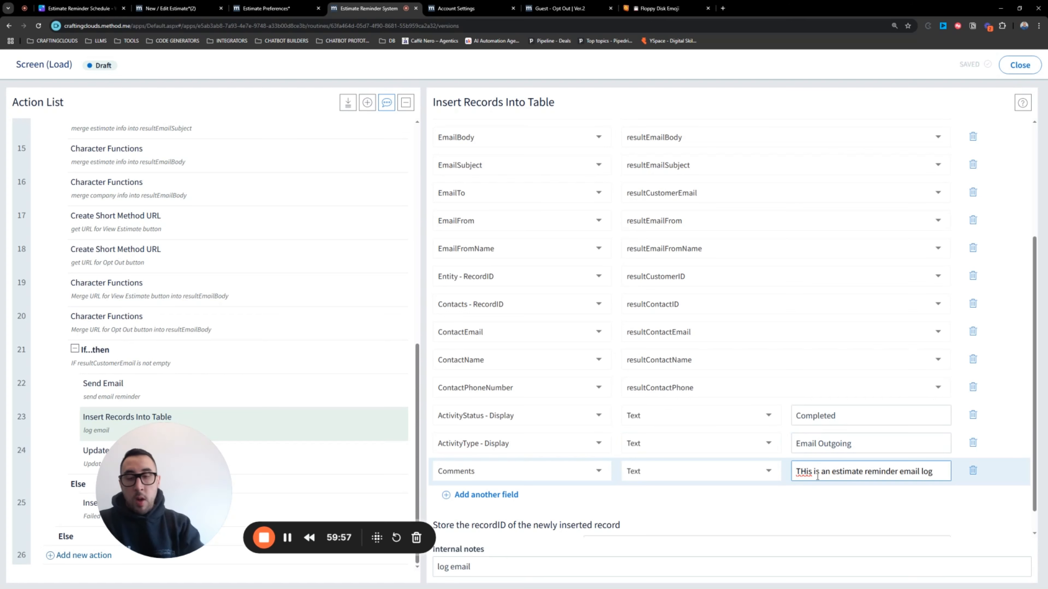
{"action": "key", "text": "BackSpace"}
{"action": "type", "text": "h"}
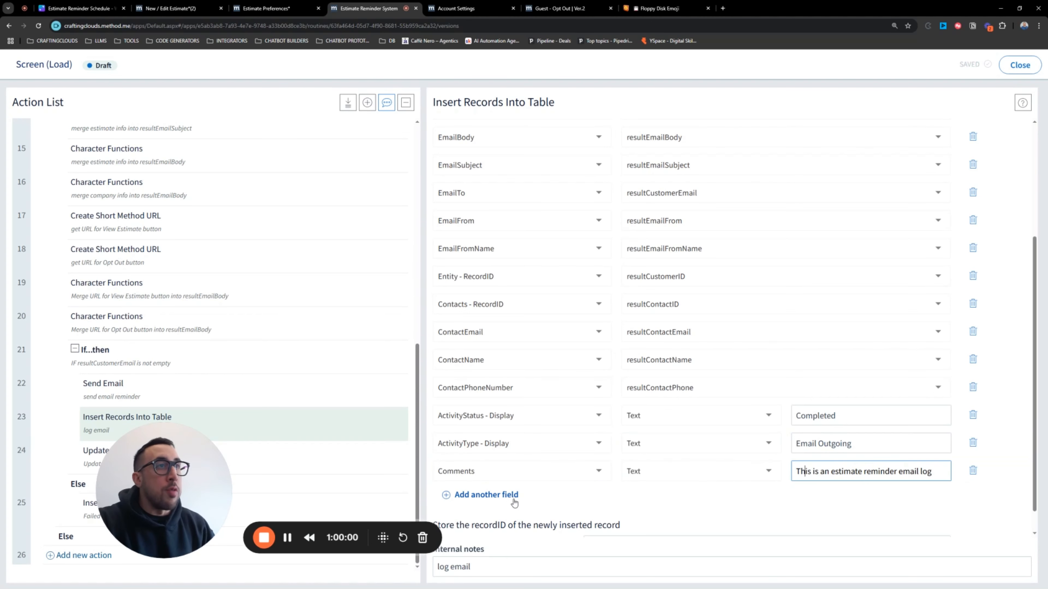
{"action": "left_click", "coordinate": [453, 494]}
{"action": "left_click", "coordinate": [520, 499]}
{"action": "scroll", "coordinate": [525, 437], "scroll_direction": "down", "scroll_amount": 8}
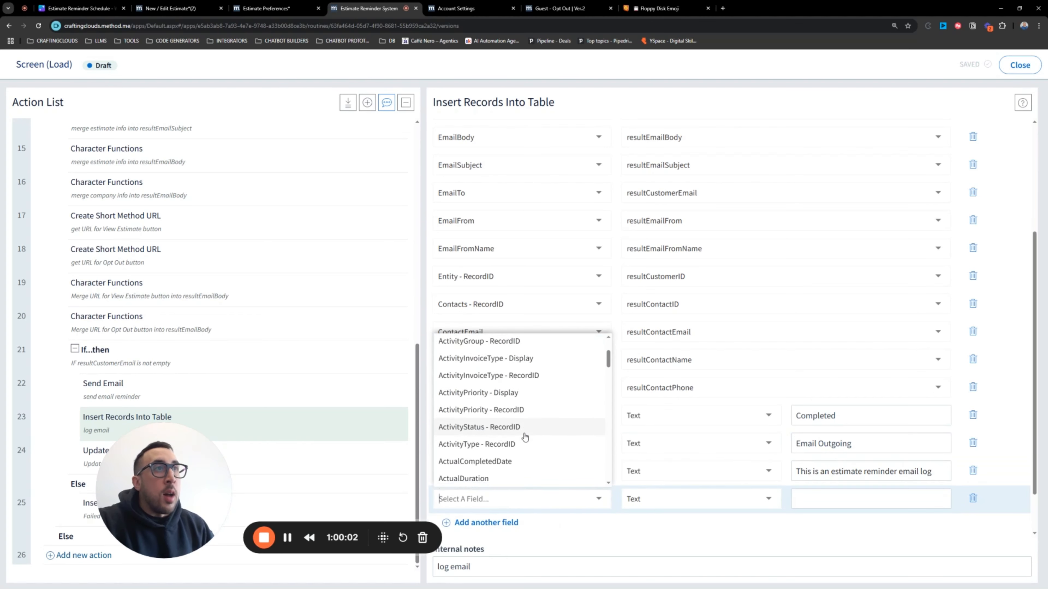
{"action": "scroll", "coordinate": [525, 437], "scroll_direction": "down", "scroll_amount": 5}
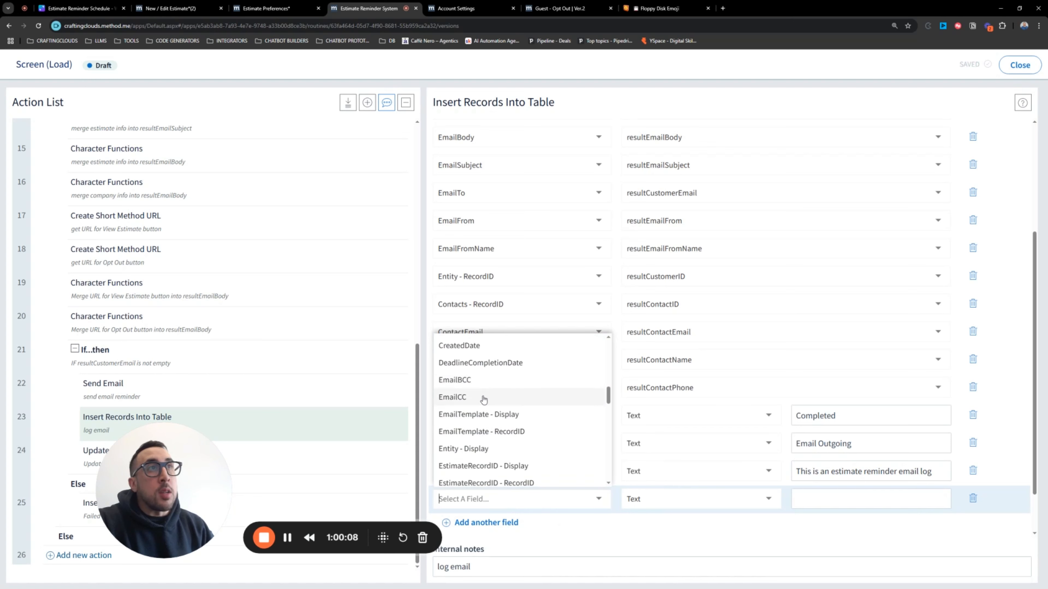
{"action": "left_click", "coordinate": [485, 386]}
{"action": "left_click", "coordinate": [491, 524]}
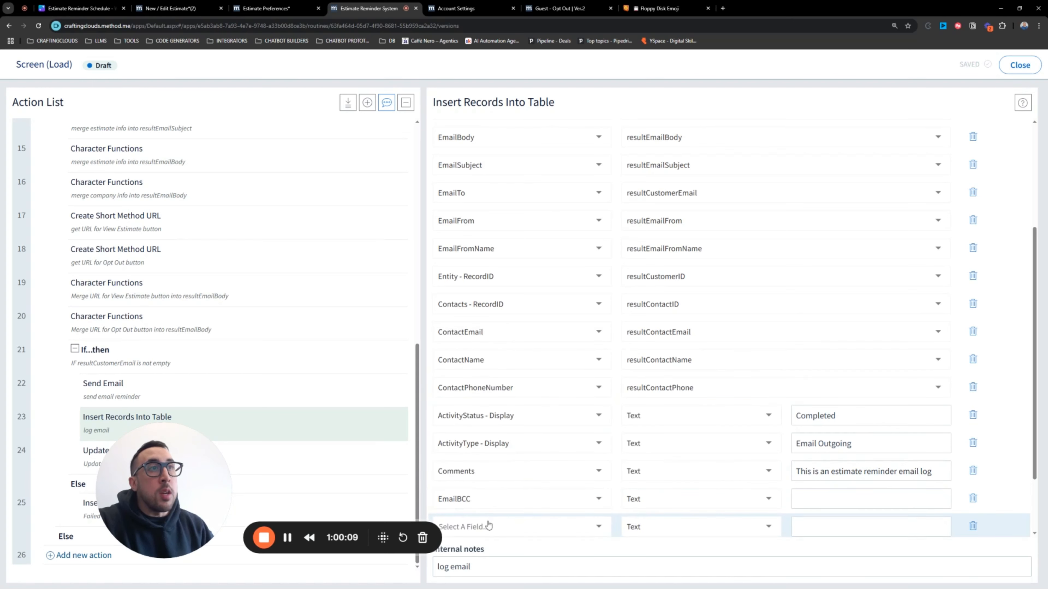
{"action": "left_click", "coordinate": [974, 499]}
Step: Add the AssignedTo - RecordID field to the log email action and populate it with resultAssignedToID
{"action": "left_click", "coordinate": [487, 499]}
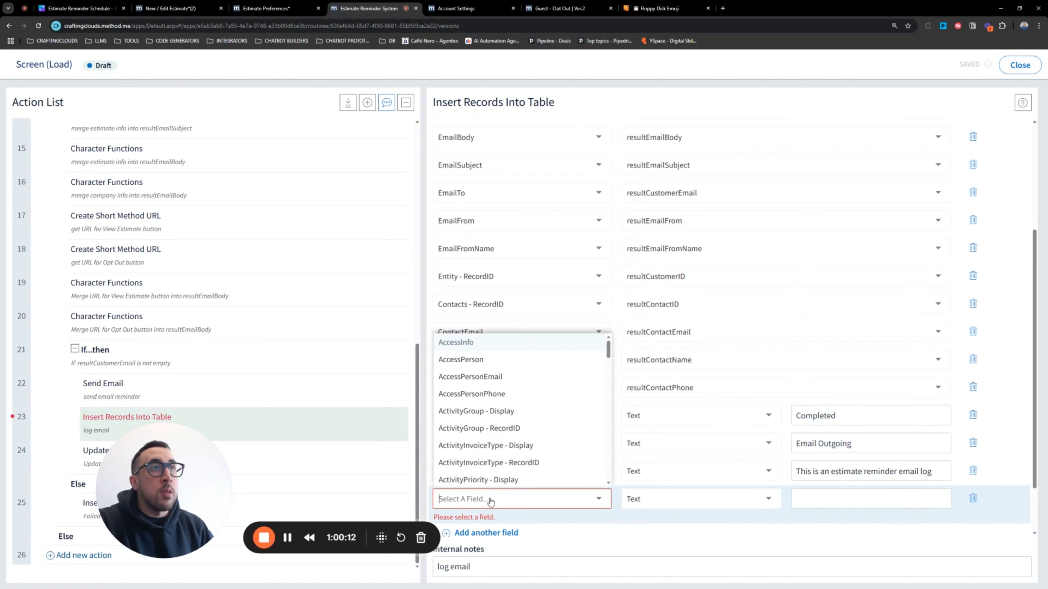
{"action": "scroll", "coordinate": [491, 373], "scroll_direction": "down", "scroll_amount": 3}
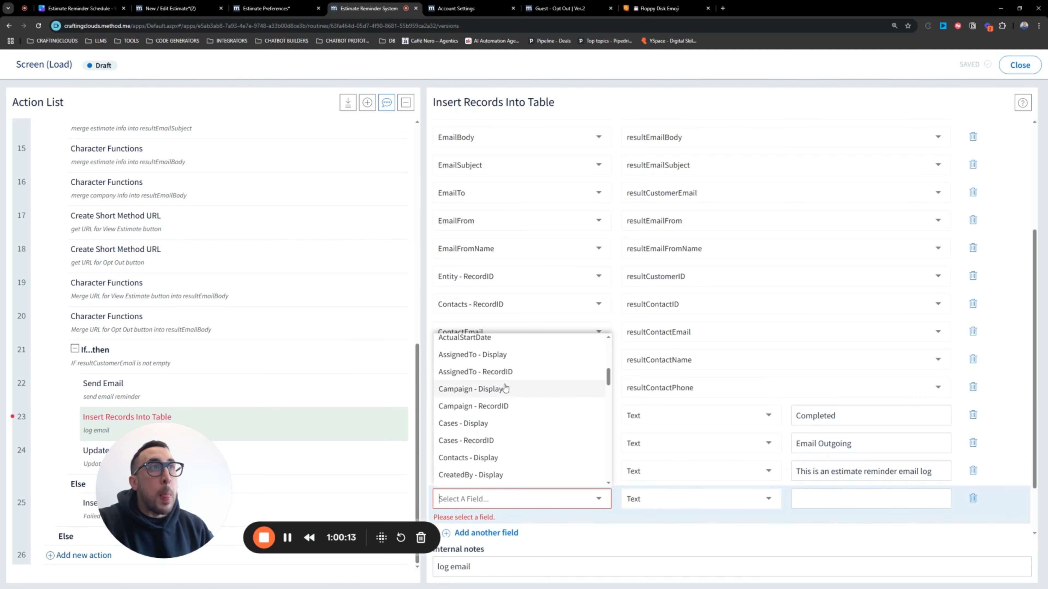
{"action": "left_click", "coordinate": [495, 371]}
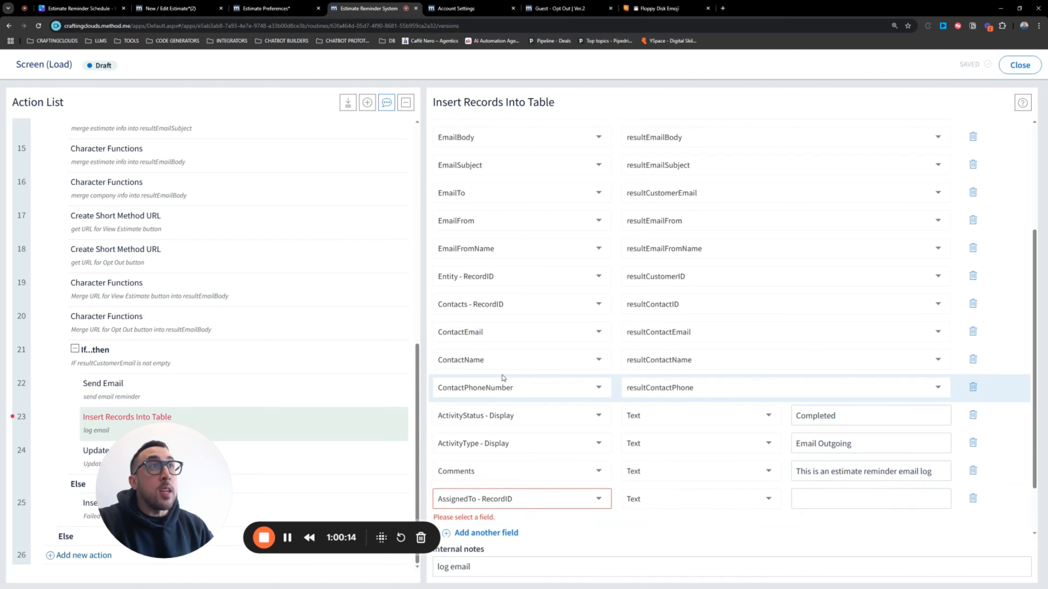
{"action": "left_click", "coordinate": [691, 501]}
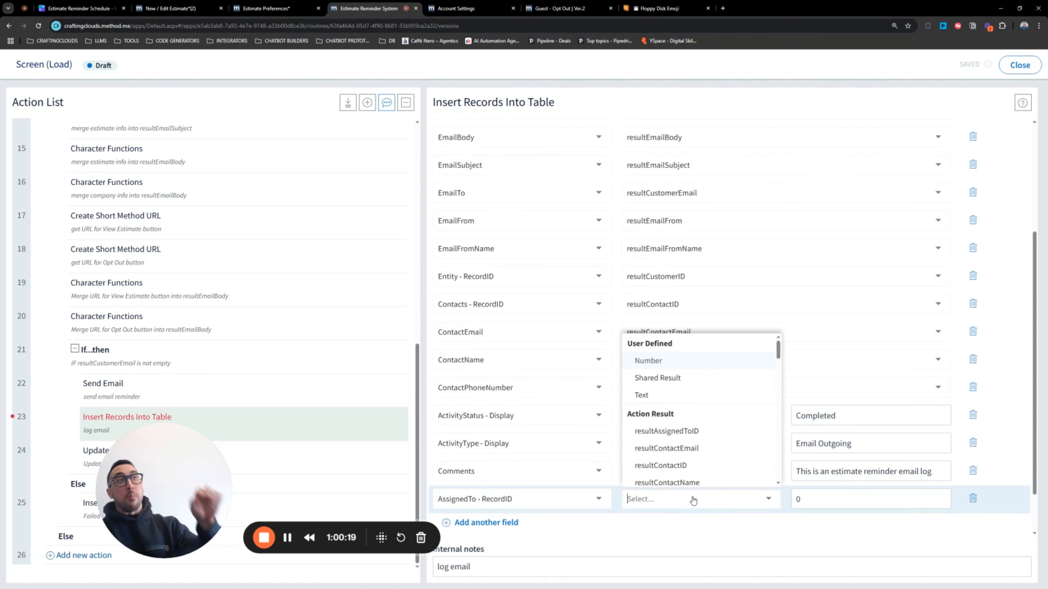
{"action": "type", "text": "assi"}
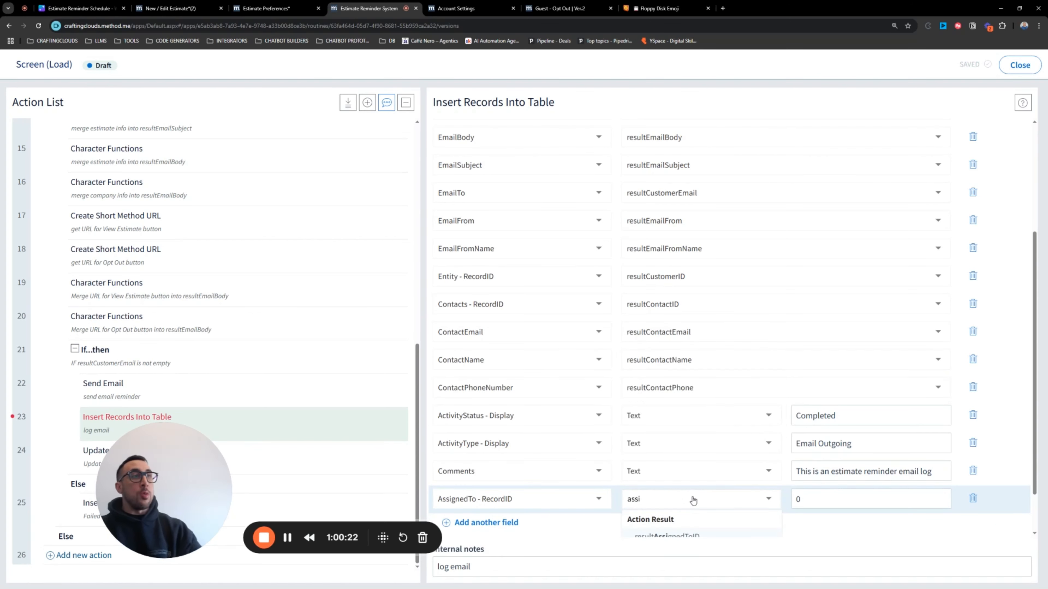
{"action": "scroll", "coordinate": [693, 500], "scroll_direction": "down", "scroll_amount": 1}
{"action": "left_click", "coordinate": [667, 480]}
Step: Add the EstimateRecordID - RecordID field to the log email action and populate it with resultEstimateRecordID
{"action": "left_click", "coordinate": [486, 467]}
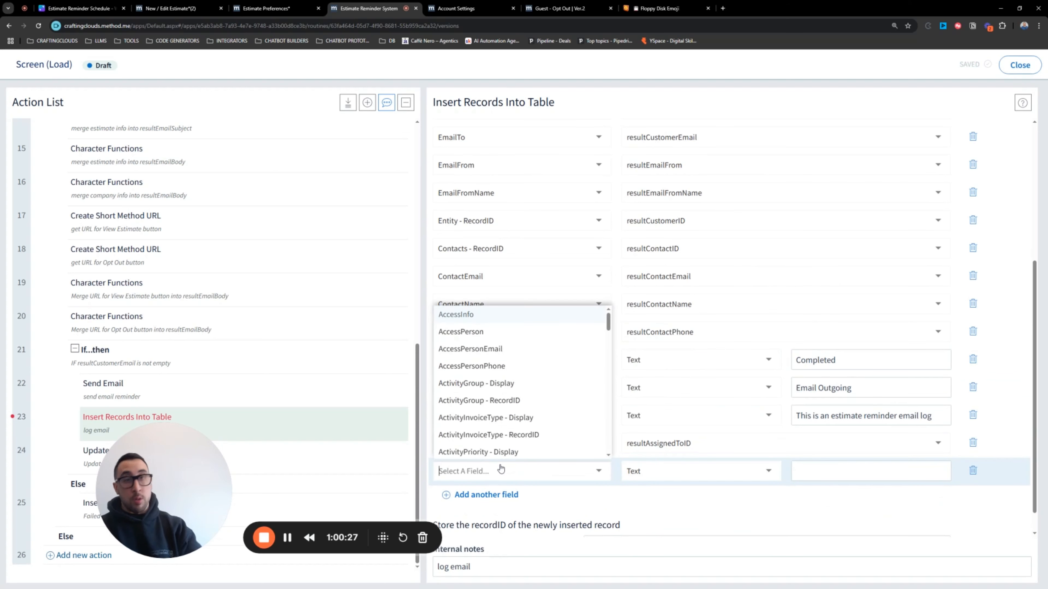
{"action": "type", "text": "estimate"}
{"action": "left_click", "coordinate": [489, 507]}
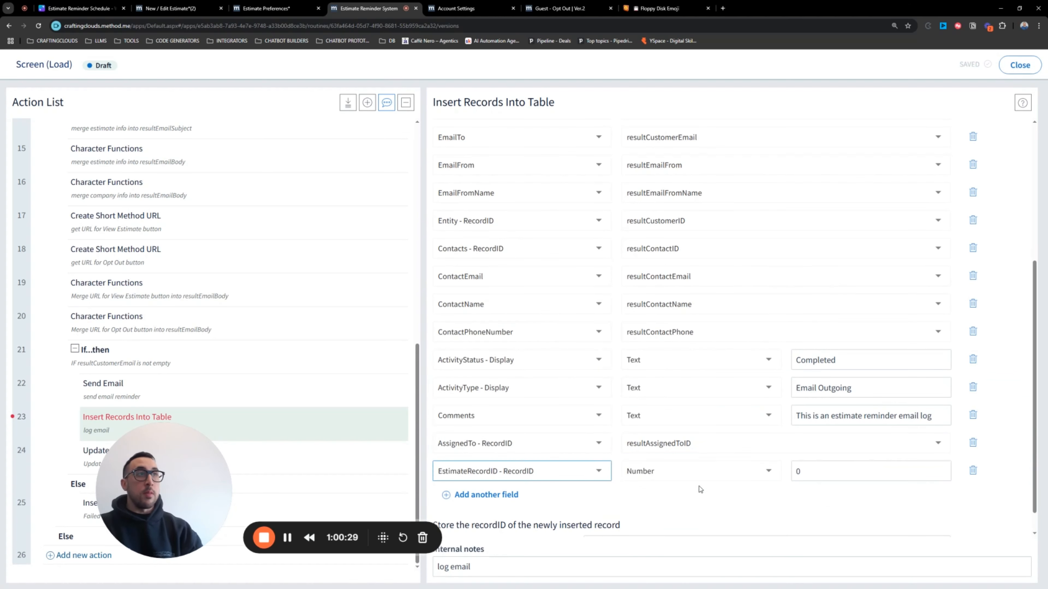
{"action": "left_click", "coordinate": [713, 478]}
{"action": "type", "text": "estimat"}
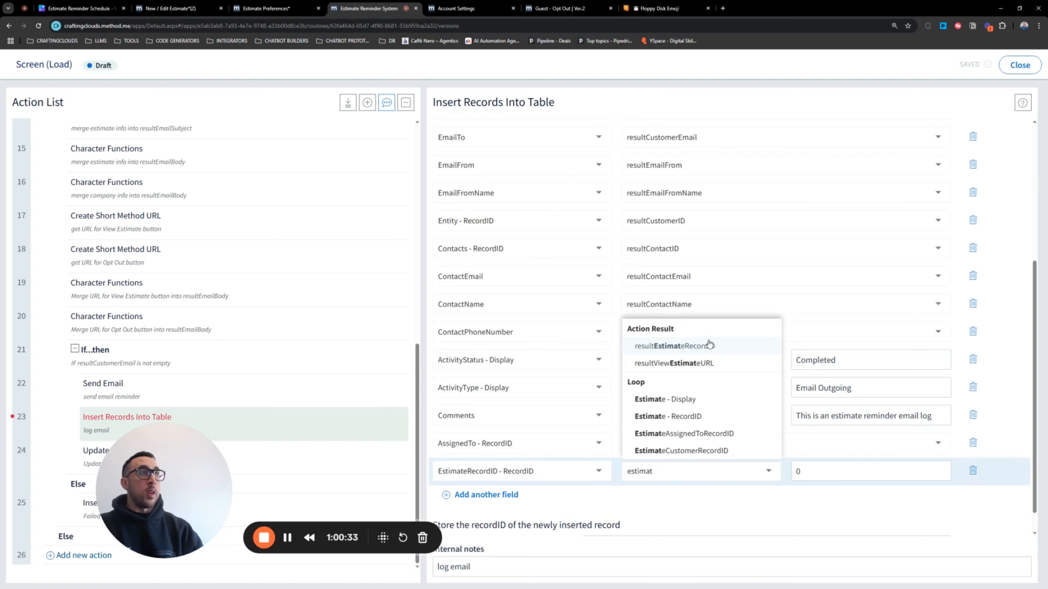
{"action": "left_click", "coordinate": [708, 345]}
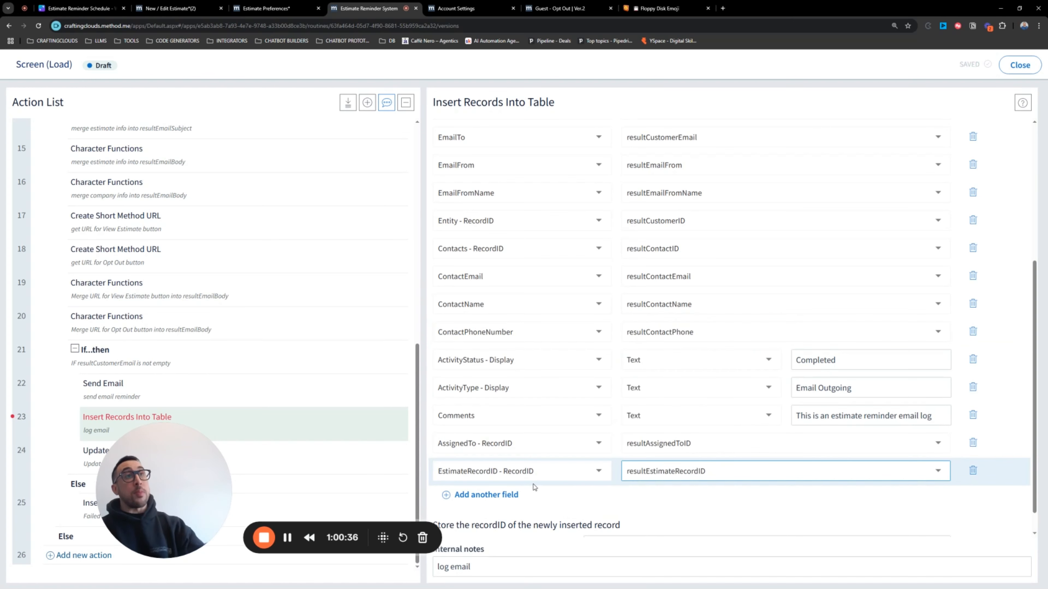
Step: Add the EmailTemplate - RecordID field to the log email action and populate it with resultEmailTemplateID
{"action": "scroll", "coordinate": [515, 413], "scroll_direction": "up", "scroll_amount": 2}
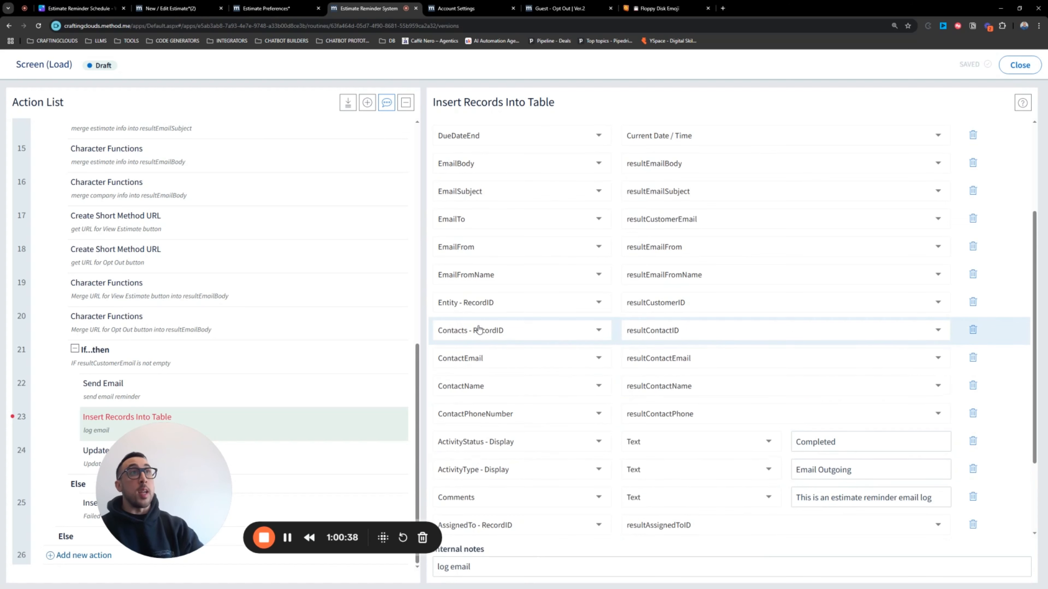
{"action": "scroll", "coordinate": [505, 351], "scroll_direction": "down", "scroll_amount": 4}
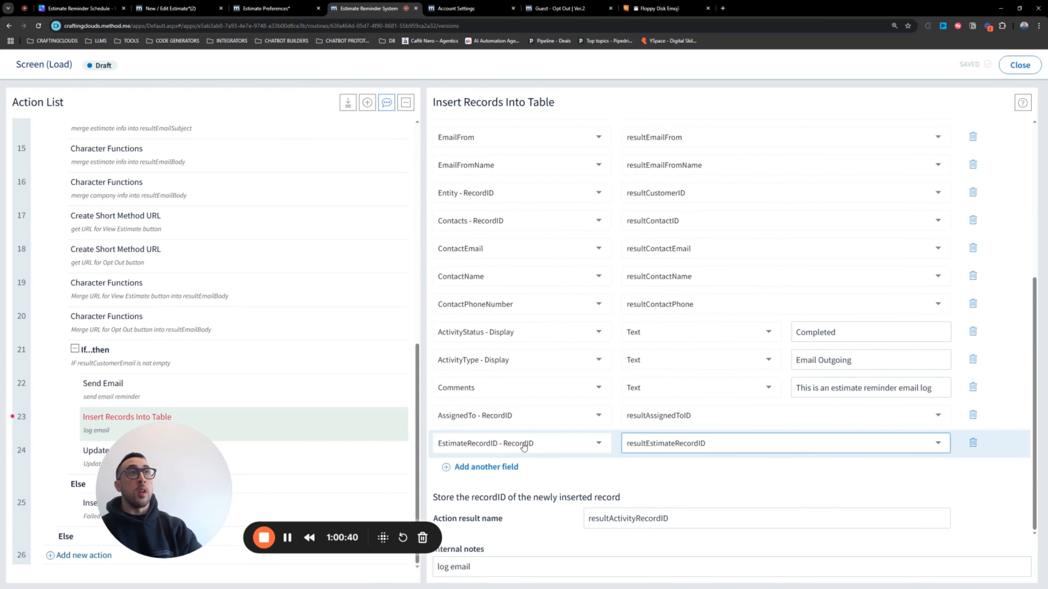
{"action": "left_click", "coordinate": [508, 468]}
{"action": "left_click", "coordinate": [505, 471]}
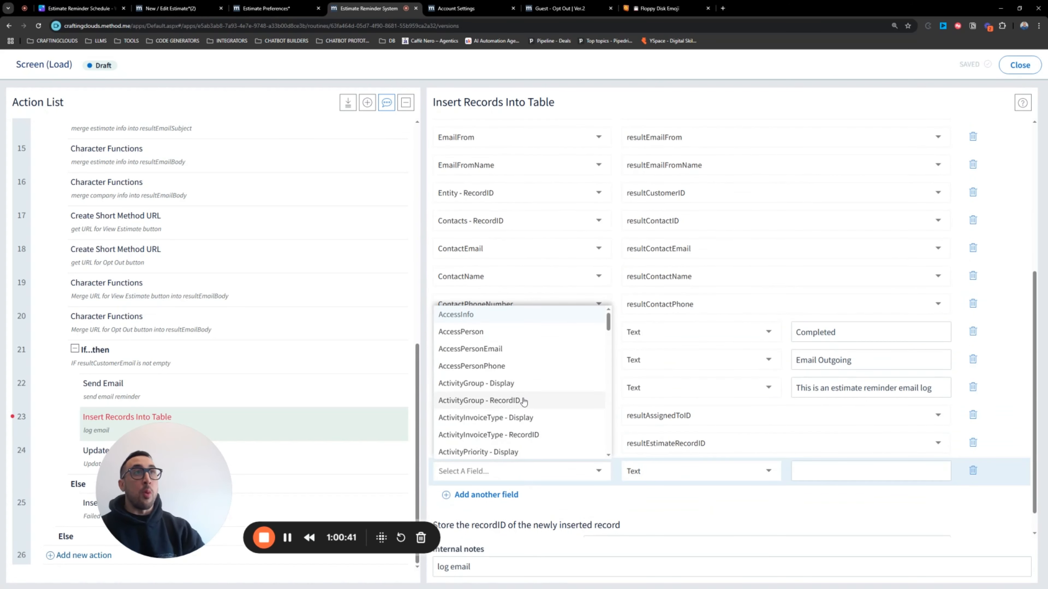
{"action": "scroll", "coordinate": [530, 403], "scroll_direction": "down", "scroll_amount": 5}
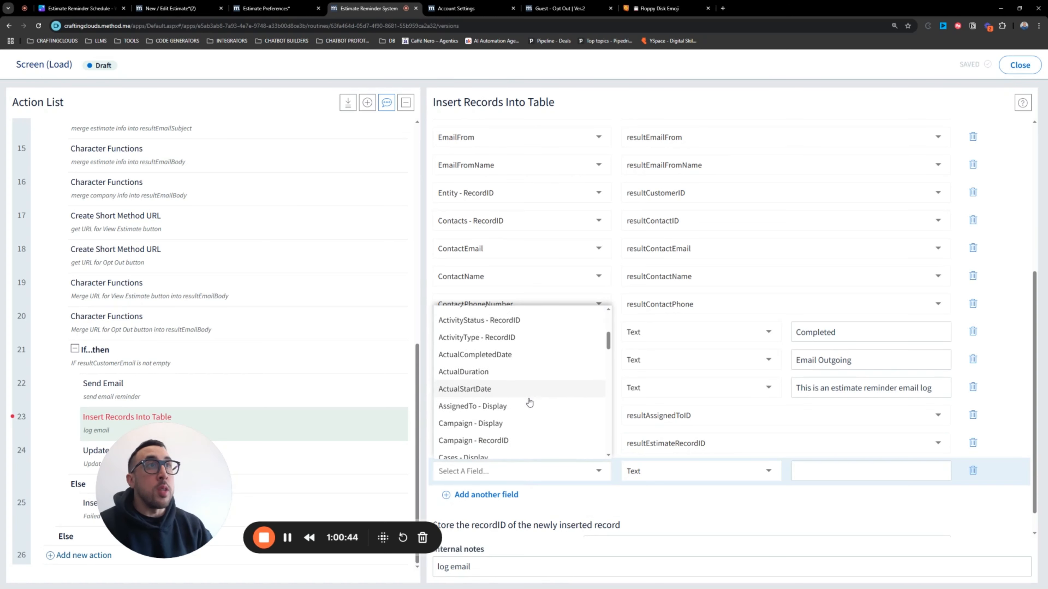
{"action": "scroll", "coordinate": [530, 402], "scroll_direction": "down", "scroll_amount": 3}
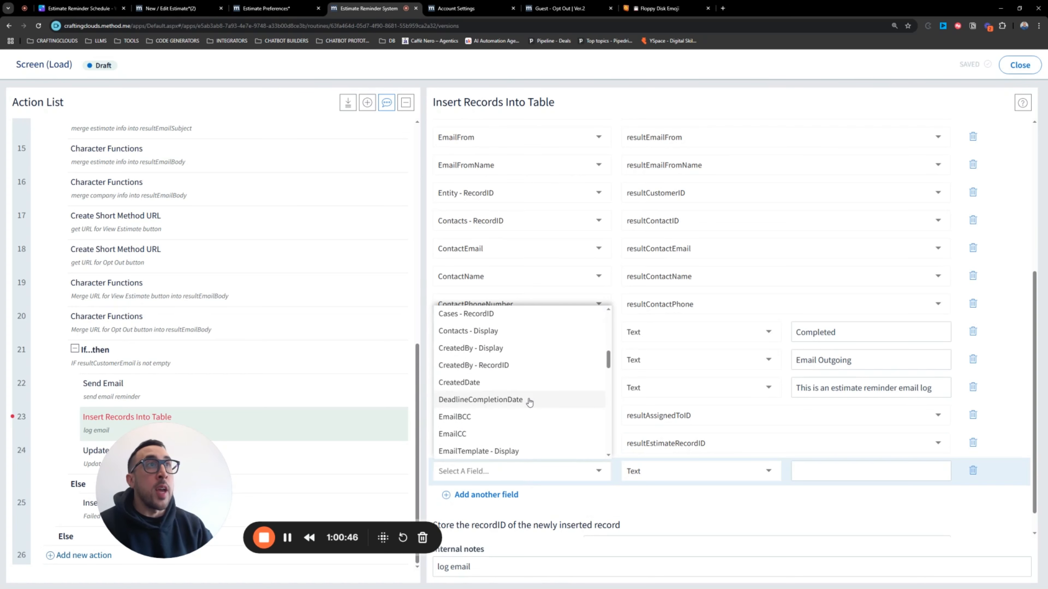
{"action": "scroll", "coordinate": [529, 402], "scroll_direction": "down", "scroll_amount": 3}
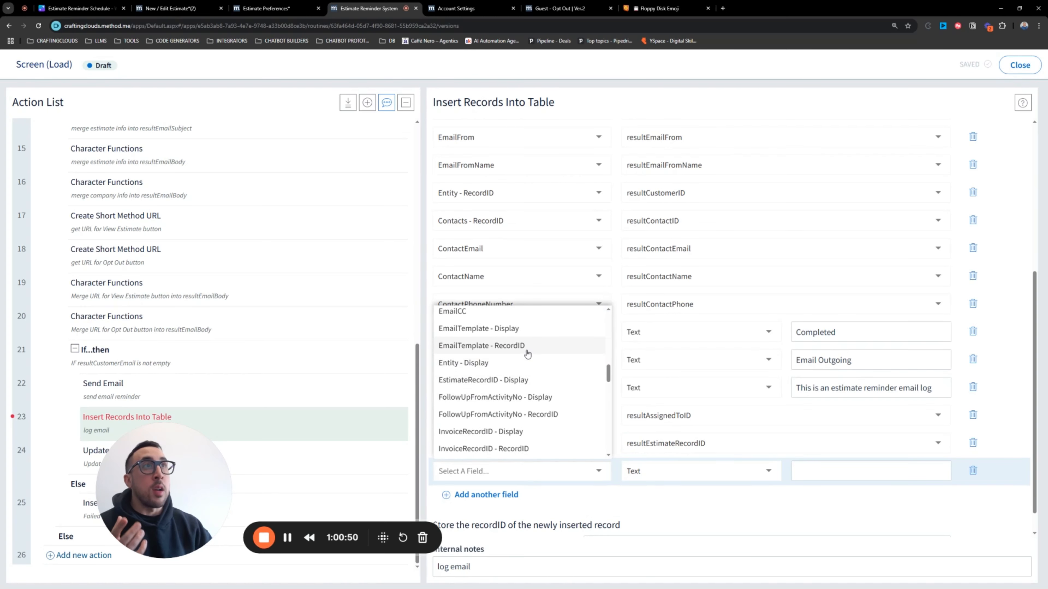
{"action": "left_click", "coordinate": [500, 351]}
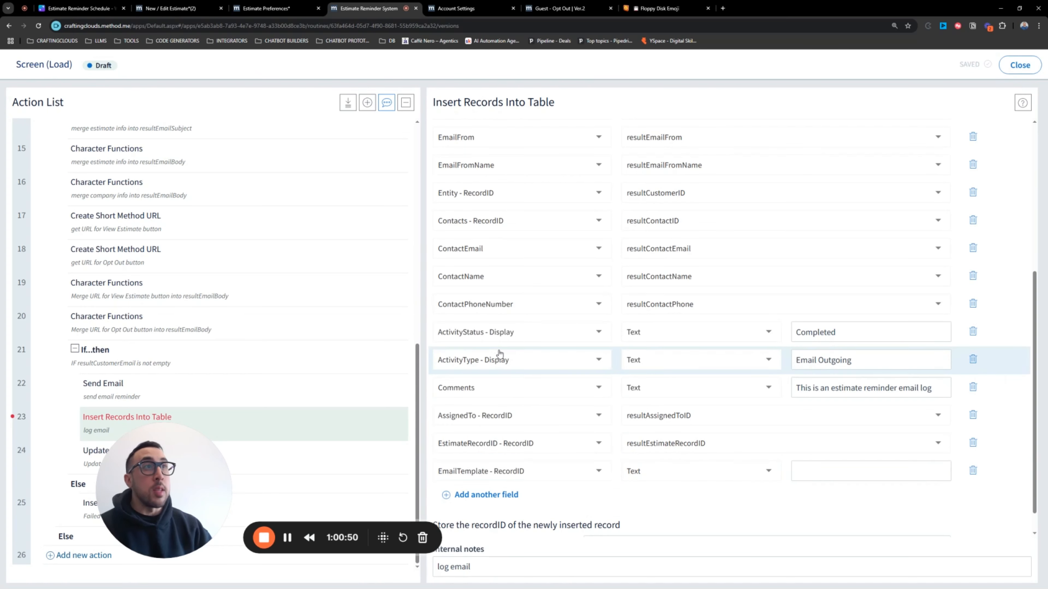
{"action": "left_click", "coordinate": [643, 473]}
{"action": "type", "text": "emailtem"}
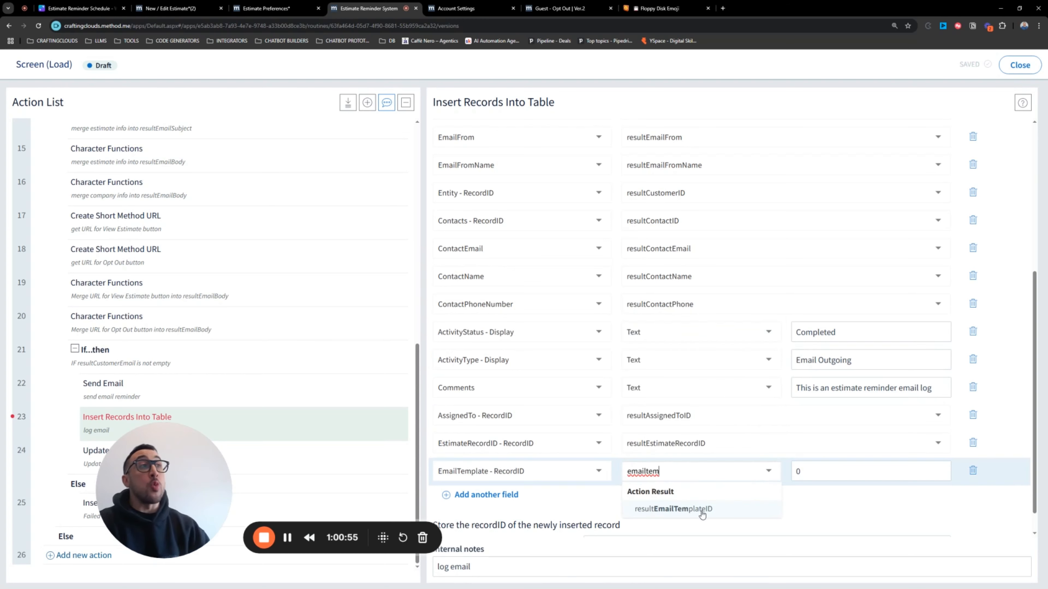
{"action": "left_click", "coordinate": [702, 510]}
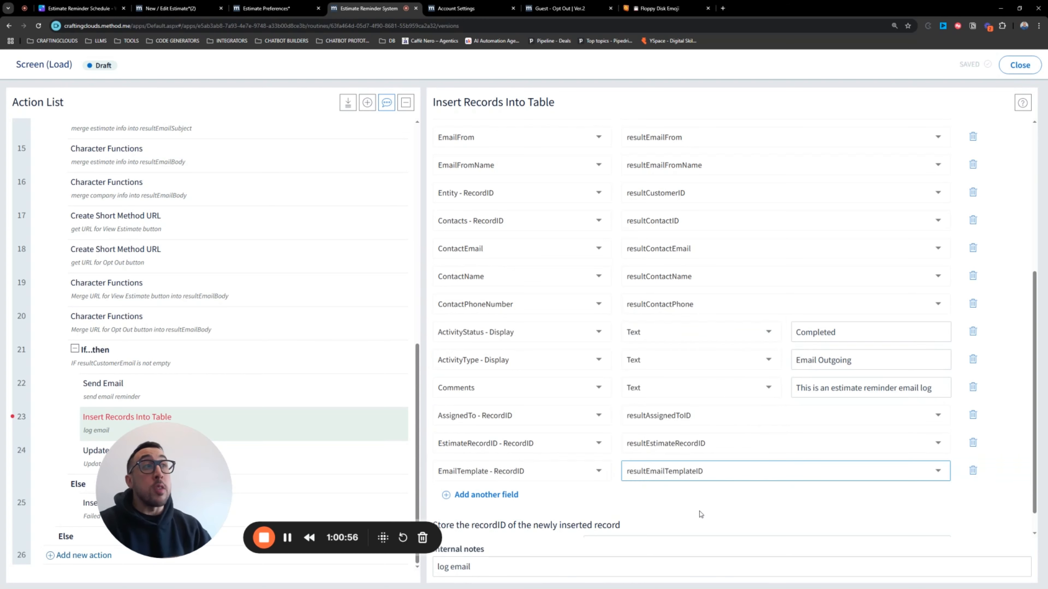
{"action": "left_click", "coordinate": [507, 496]}
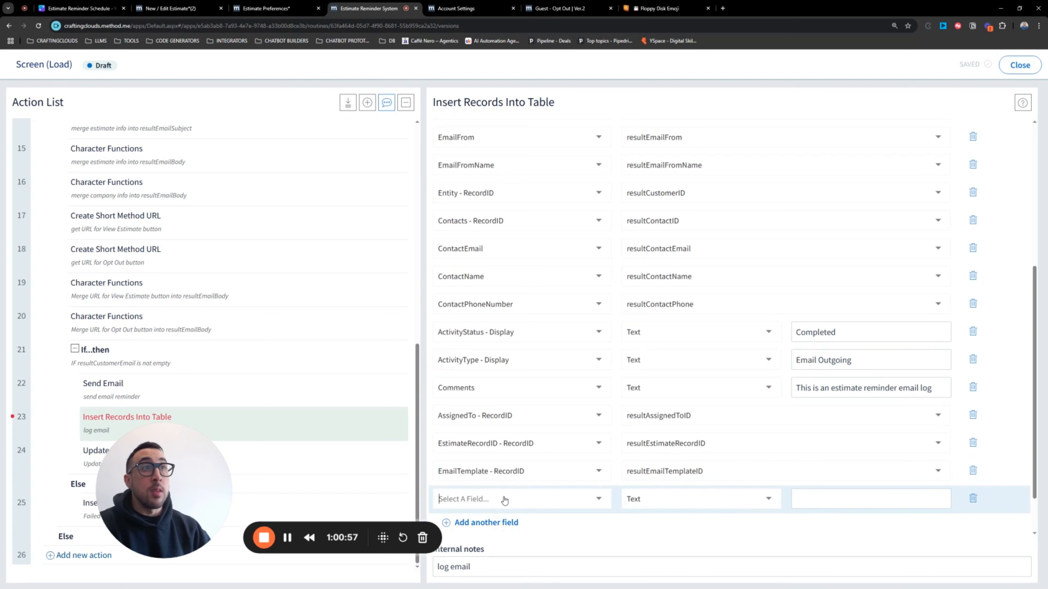
{"action": "left_click", "coordinate": [503, 498]}
{"action": "scroll", "coordinate": [527, 414], "scroll_direction": "down", "scroll_amount": 3}
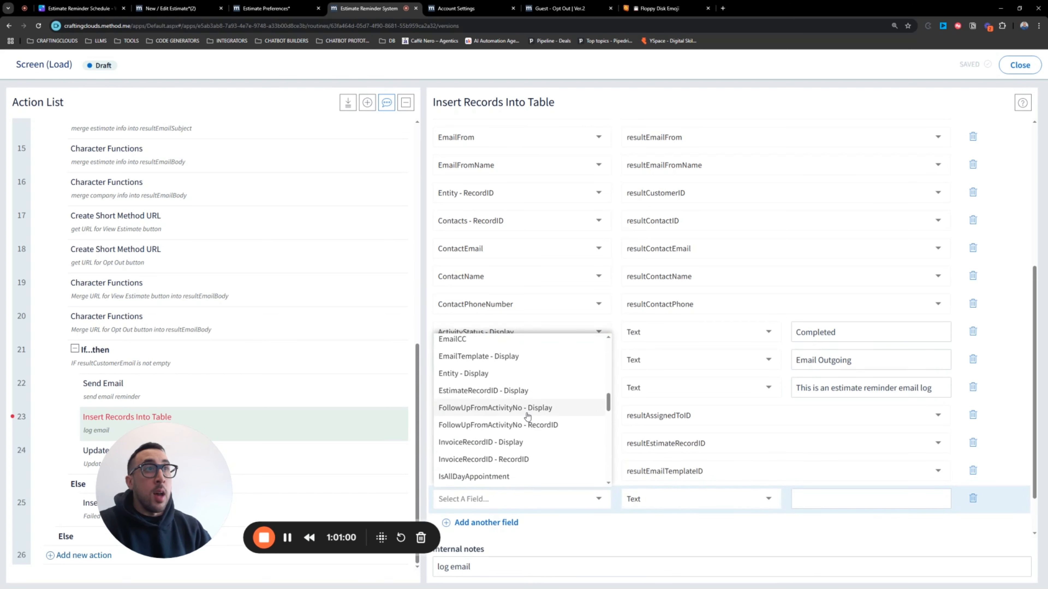
{"action": "scroll", "coordinate": [529, 415], "scroll_direction": "down", "scroll_amount": 8}
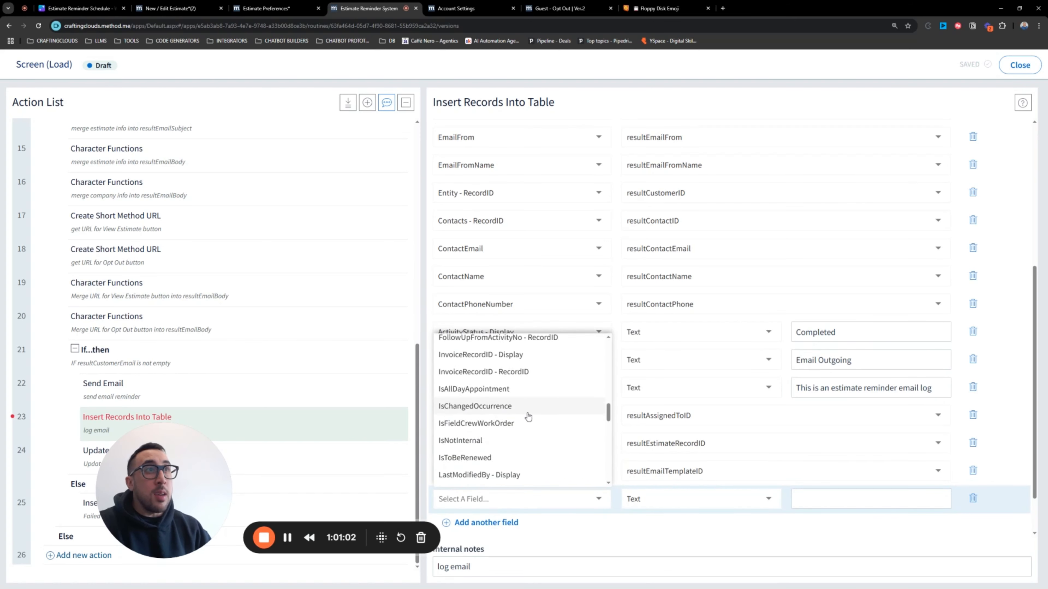
{"action": "scroll", "coordinate": [528, 415], "scroll_direction": "down", "scroll_amount": 6}
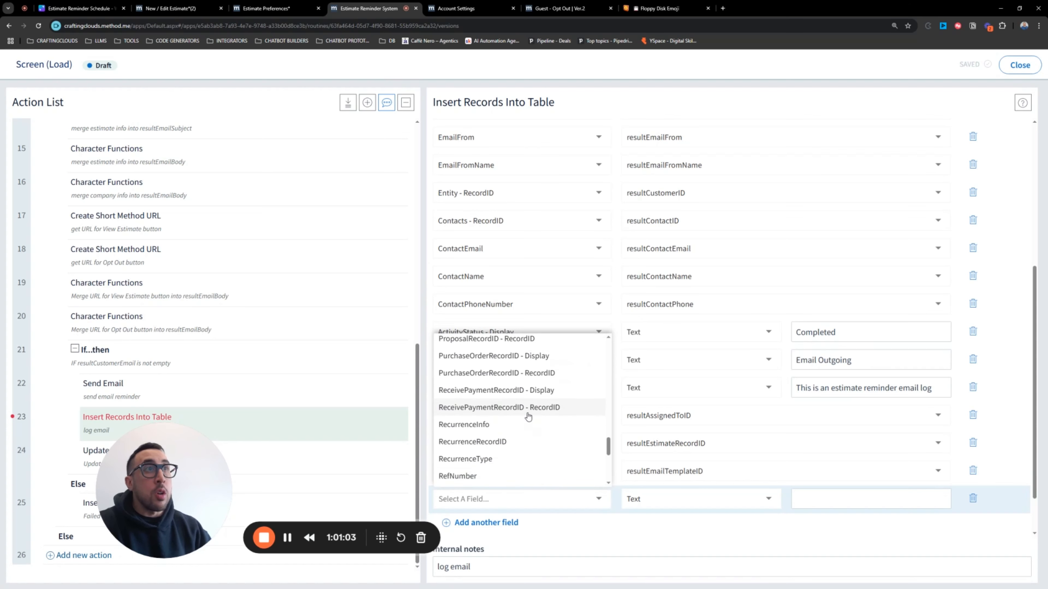
{"action": "scroll", "coordinate": [529, 415], "scroll_direction": "down", "scroll_amount": 3}
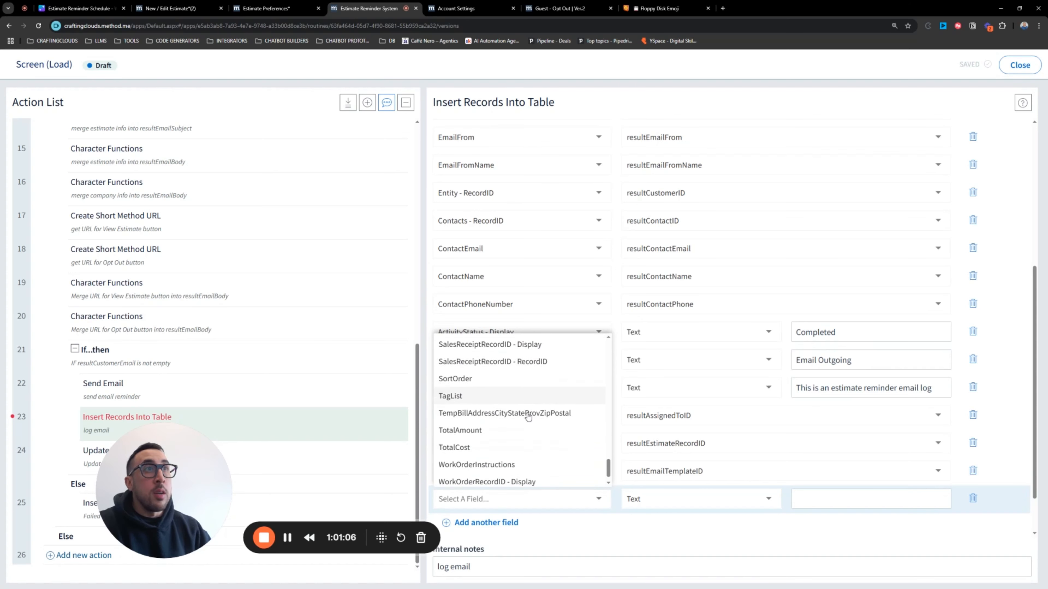
{"action": "left_click", "coordinate": [973, 498]}
Step: Remove the Comments field with the text "This is an estimate reminder email log" from the log email action
{"action": "scroll", "coordinate": [671, 537], "scroll_direction": "down", "scroll_amount": 1}
{"action": "left_click_drag", "start_coordinate": [678, 518], "coordinate": [563, 521]}
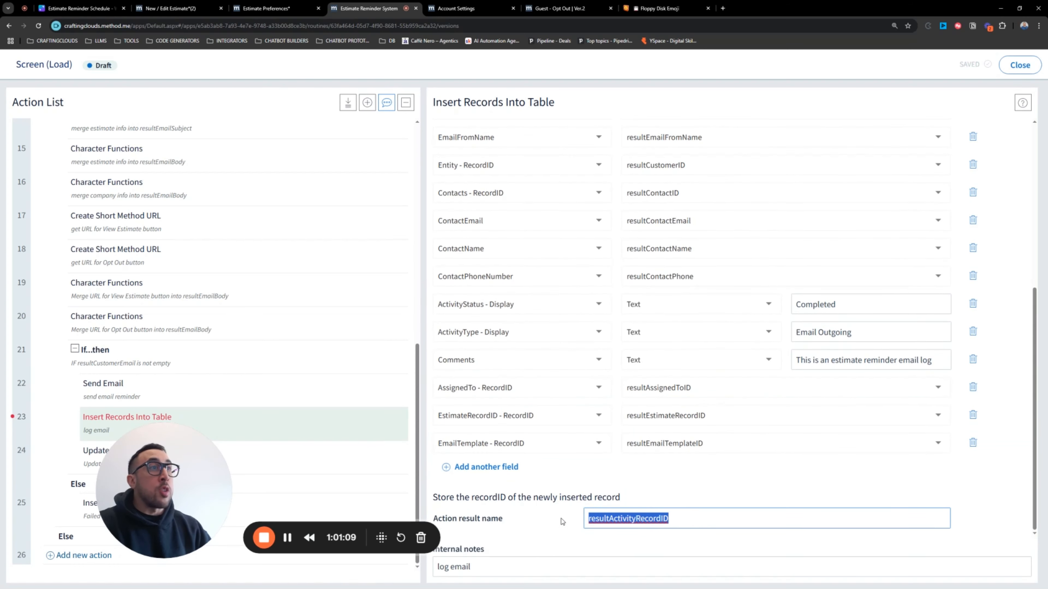
{"action": "left_click", "coordinate": [599, 526]}
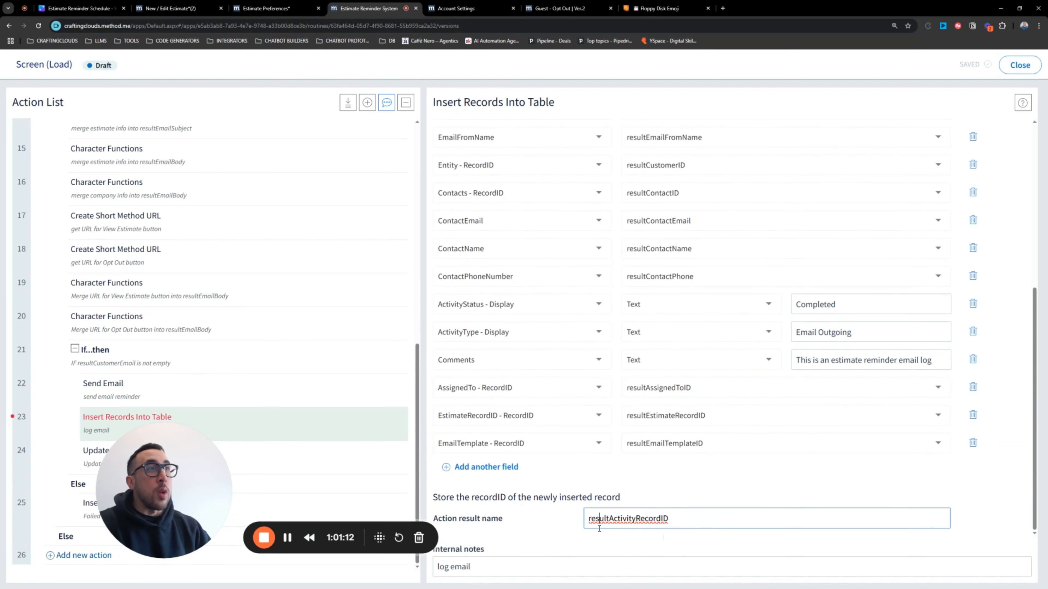
{"action": "scroll", "coordinate": [525, 490], "scroll_direction": "up", "scroll_amount": 3}
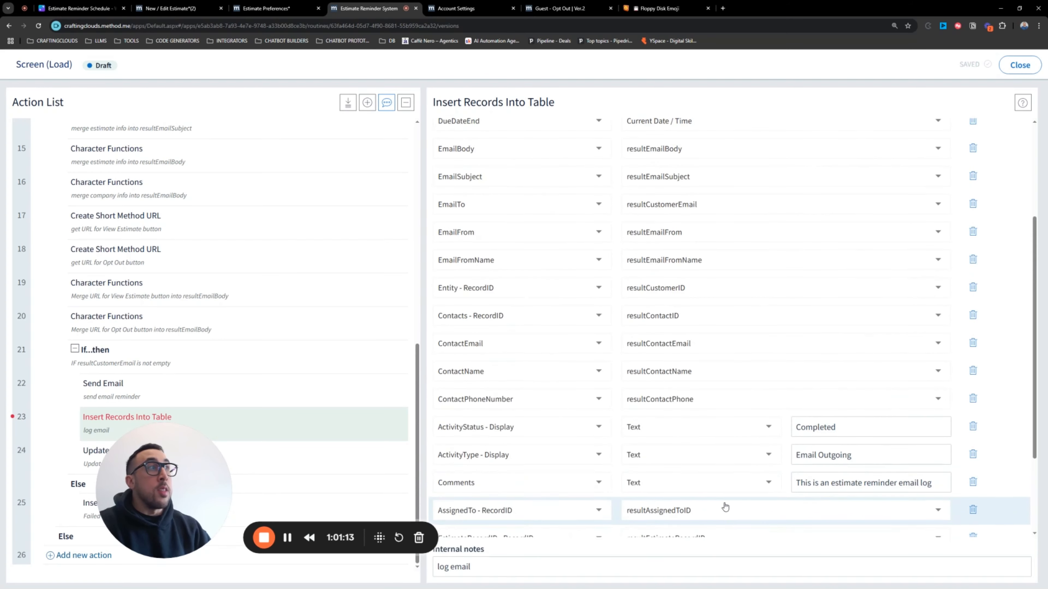
{"action": "scroll", "coordinate": [723, 505], "scroll_direction": "down", "scroll_amount": 3}
{"action": "left_click_drag", "start_coordinate": [1035, 438], "coordinate": [1030, 302]}
{"action": "scroll", "coordinate": [1030, 302], "scroll_direction": "down", "scroll_amount": 3}
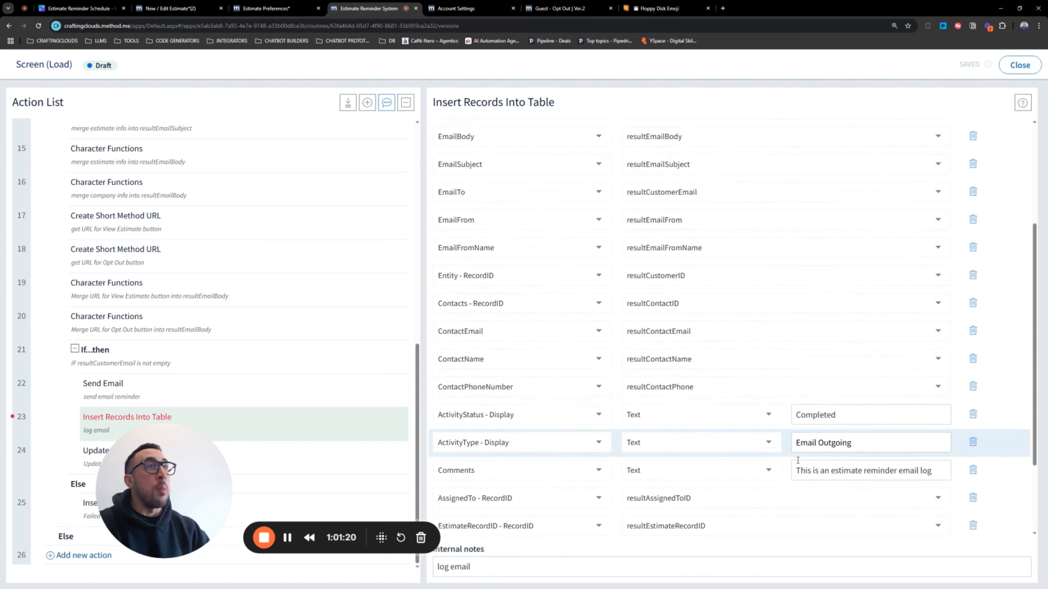
{"action": "left_click", "coordinate": [973, 470]}
{"action": "left_click_drag", "start_coordinate": [1034, 417], "coordinate": [1030, 465]}
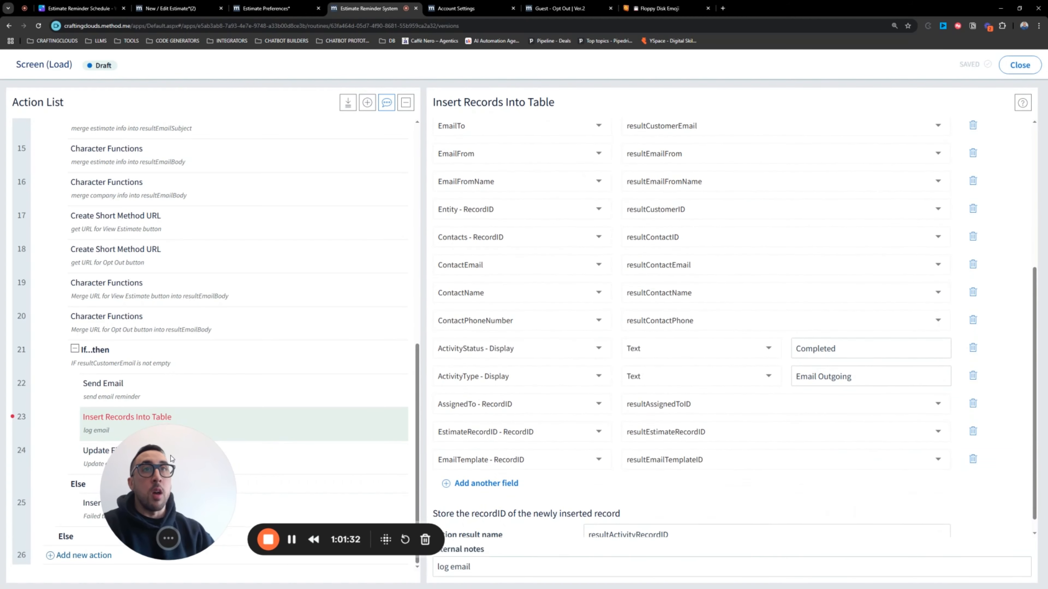
Step: Examine the update estimate reminder status action's criteria and field values, along with the loop through Not Sent estimate reminder records
{"action": "left_click_drag", "start_coordinate": [171, 458], "coordinate": [610, 477]}
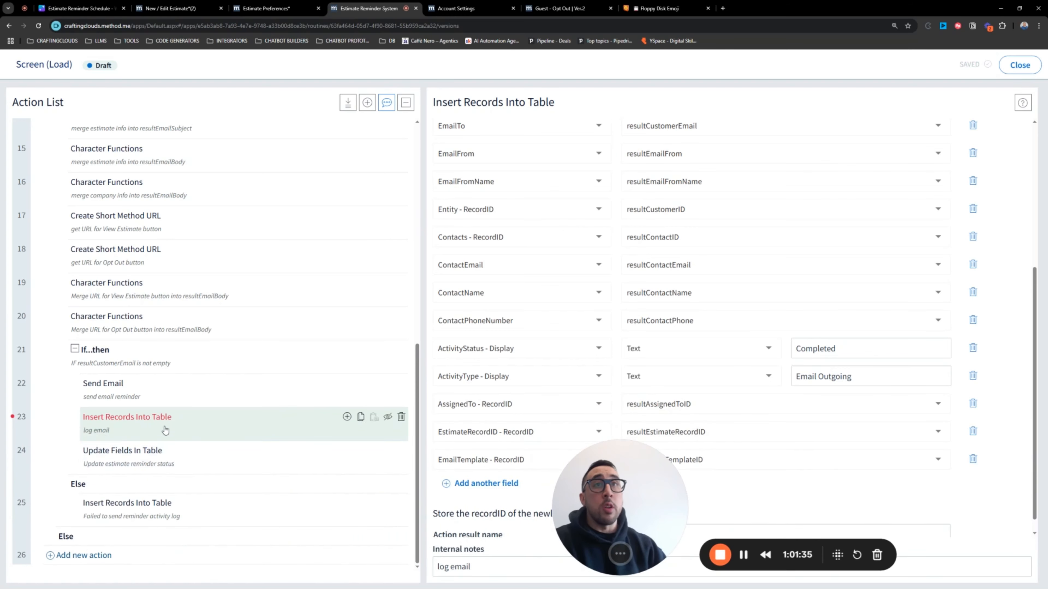
{"action": "left_click", "coordinate": [166, 456]}
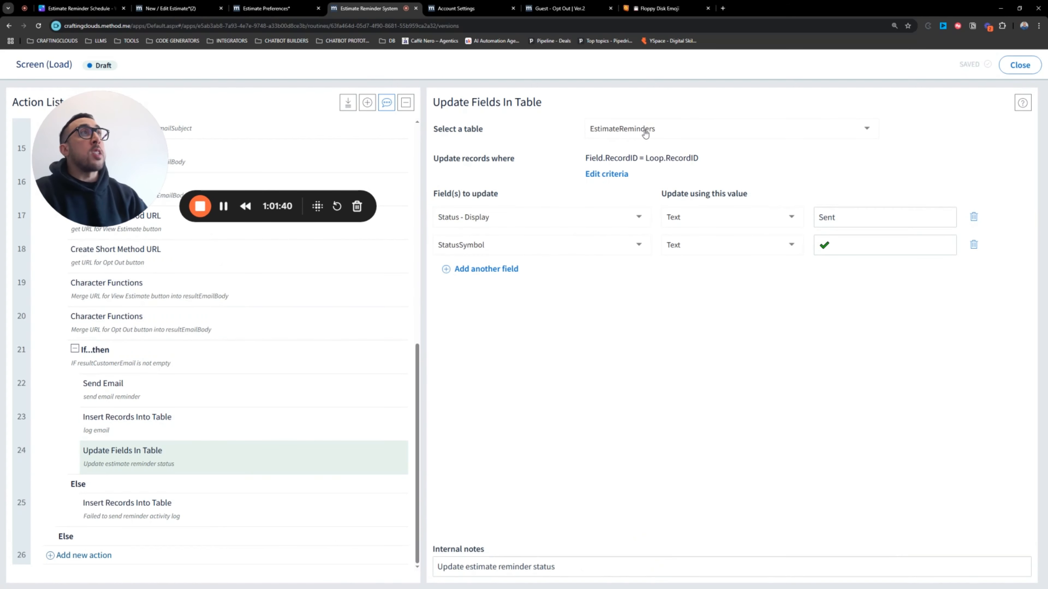
{"action": "mouse_move", "coordinate": [346, 428]}
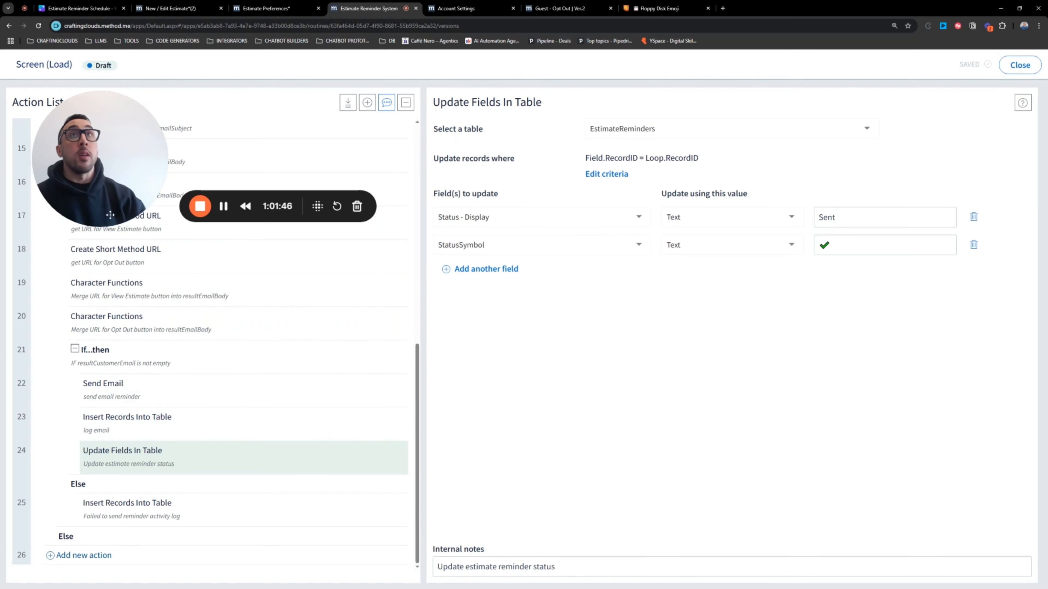
{"action": "scroll", "coordinate": [287, 403], "scroll_direction": "up", "scroll_amount": 10}
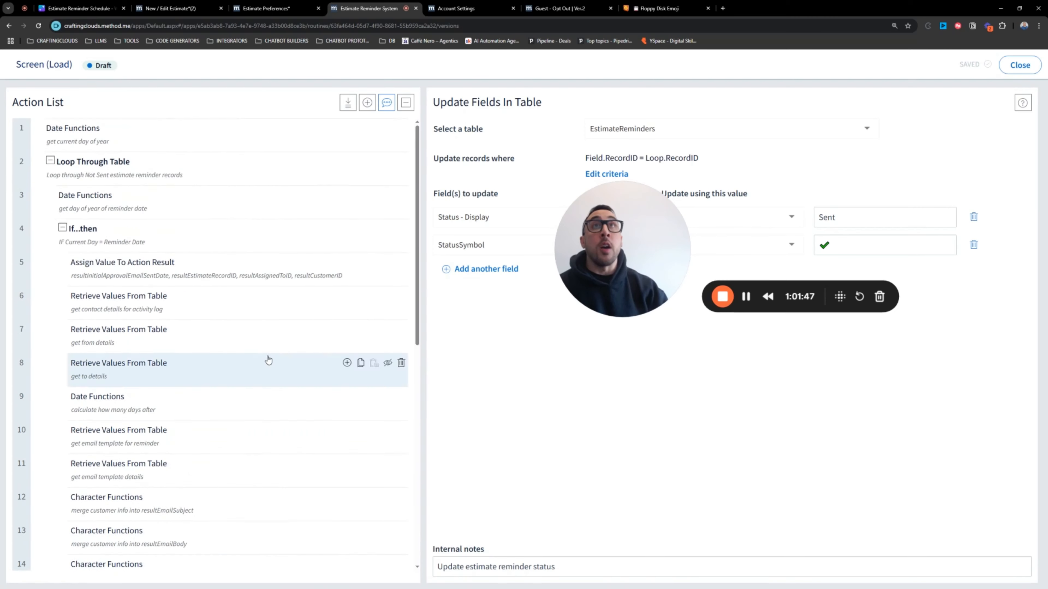
{"action": "left_click", "coordinate": [126, 171]}
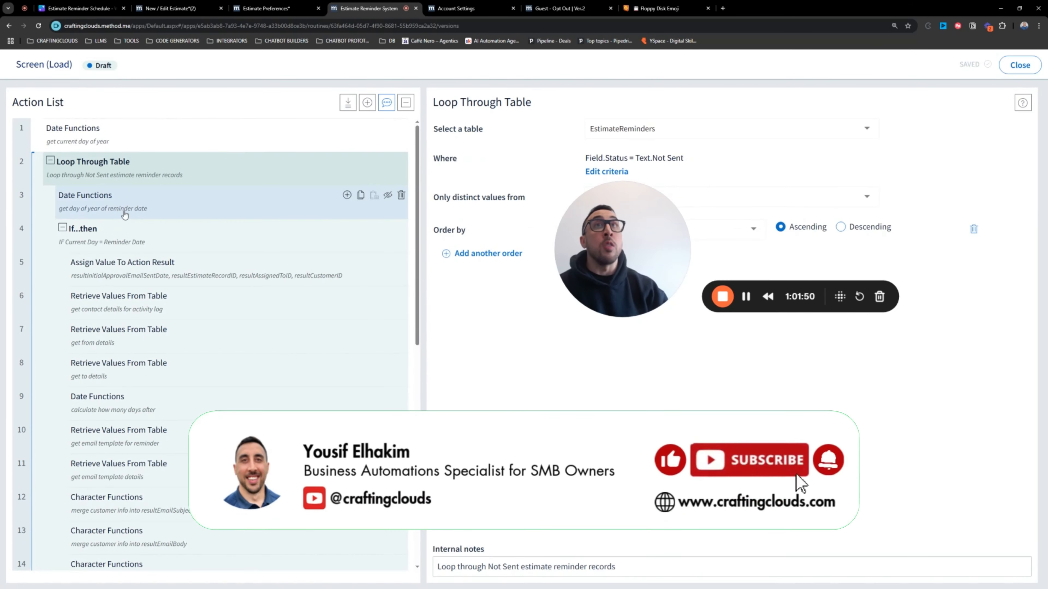
{"action": "scroll", "coordinate": [140, 330], "scroll_direction": "down", "scroll_amount": 10}
{"action": "scroll", "coordinate": [142, 363], "scroll_direction": "up", "scroll_amount": 10}
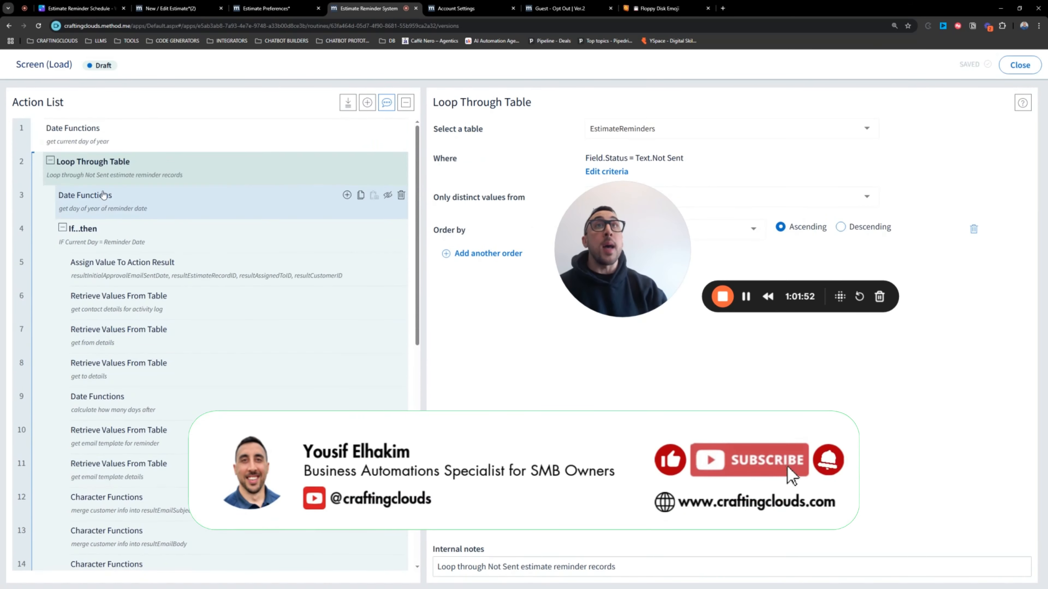
{"action": "left_click_drag", "start_coordinate": [637, 223], "coordinate": [120, 226]}
{"action": "scroll", "coordinate": [217, 459], "scroll_direction": "down", "scroll_amount": 10}
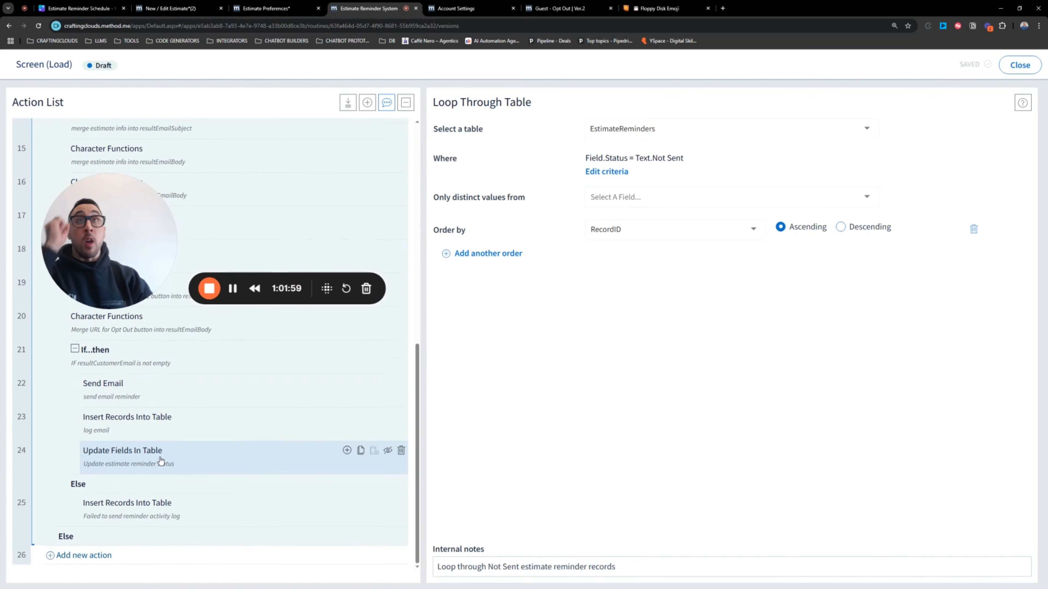
{"action": "left_click", "coordinate": [161, 459]}
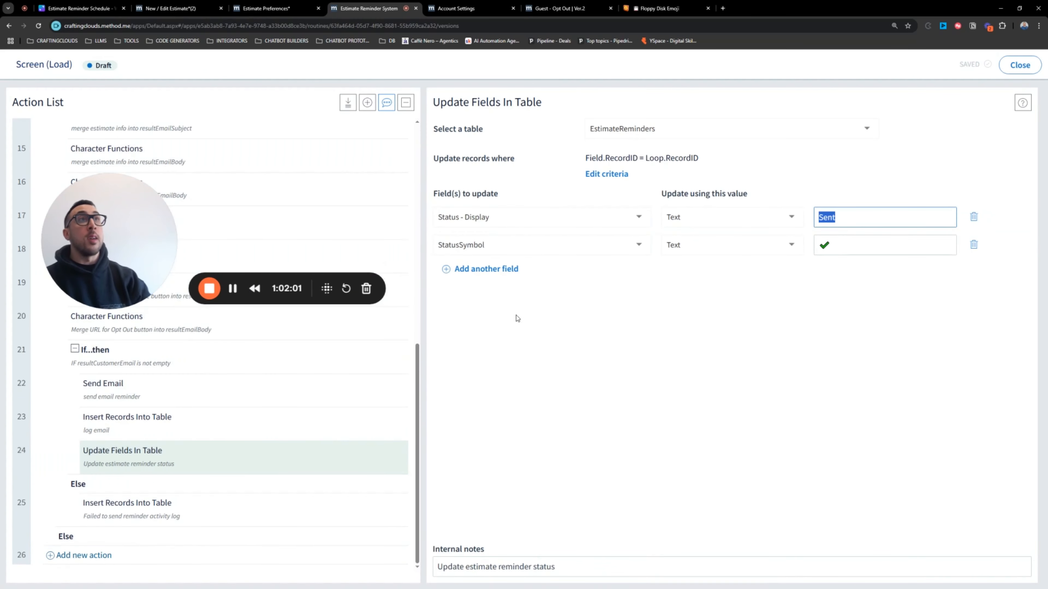
{"action": "left_click_drag", "start_coordinate": [877, 244], "coordinate": [812, 275]}
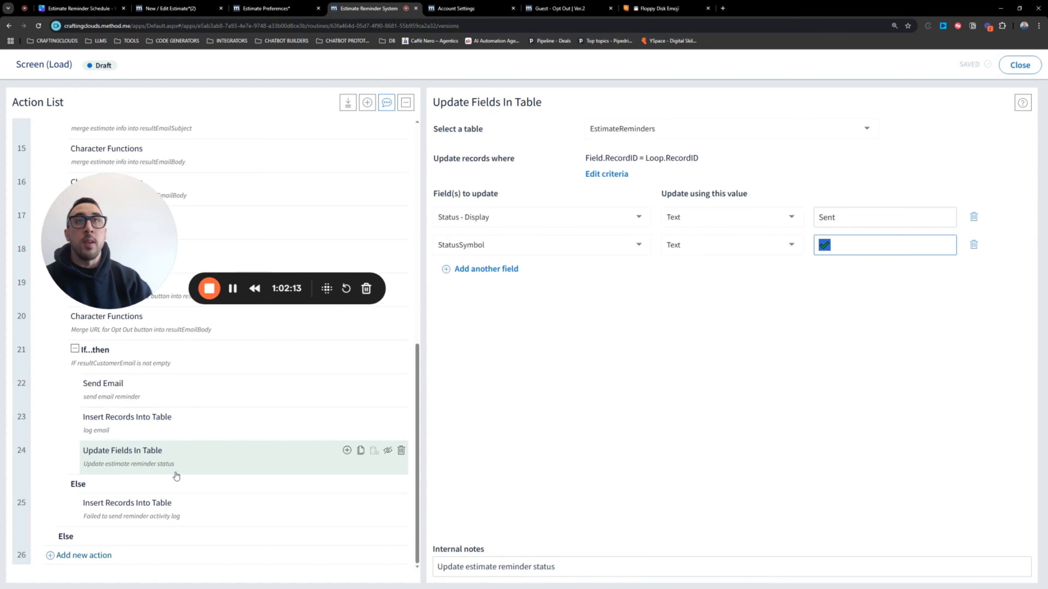
Step: Review the resultCustomerEmail condition and the failed reminder activity log action in its Else branch
{"action": "left_click", "coordinate": [141, 365]}
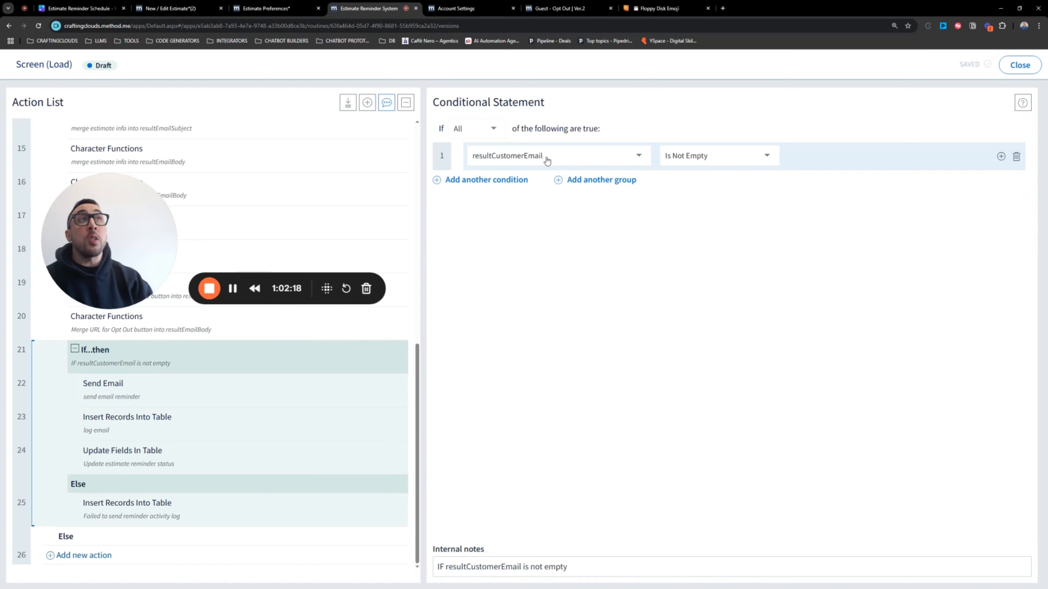
{"action": "left_click", "coordinate": [138, 518]}
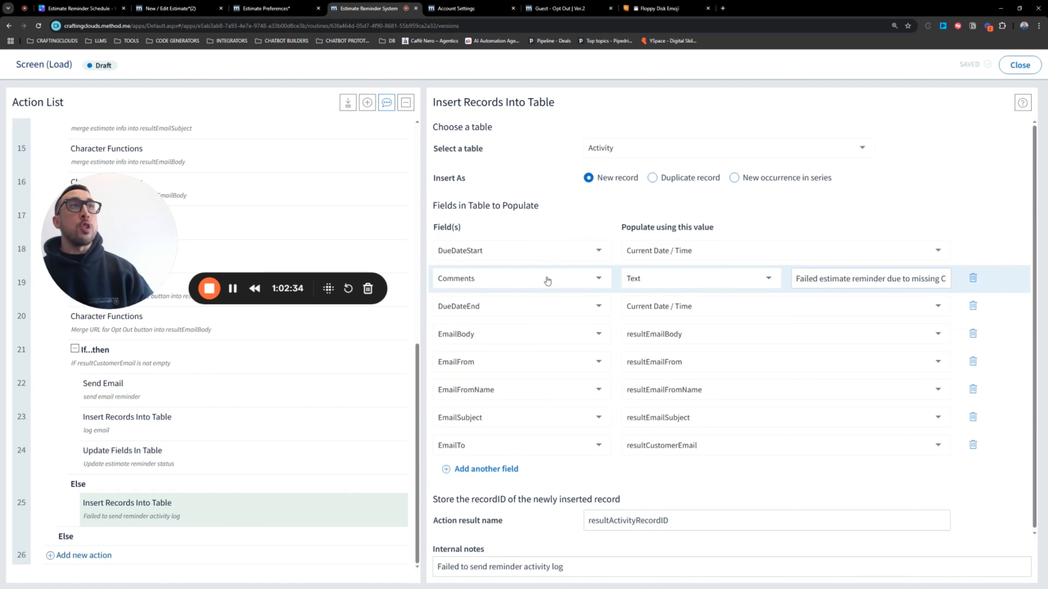
{"action": "scroll", "coordinate": [550, 285], "scroll_direction": "down", "scroll_amount": 1}
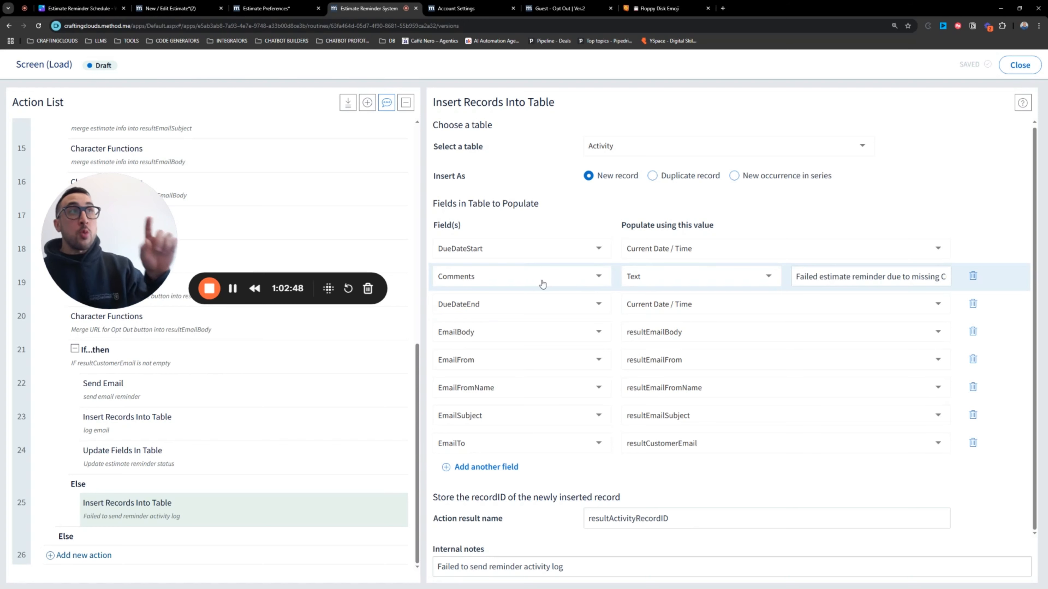
Step: Add the Entity - RecordID field to the failed reminder activity log action
{"action": "left_click", "coordinate": [797, 276]}
{"action": "left_click_drag", "start_coordinate": [796, 276], "coordinate": [946, 276]}
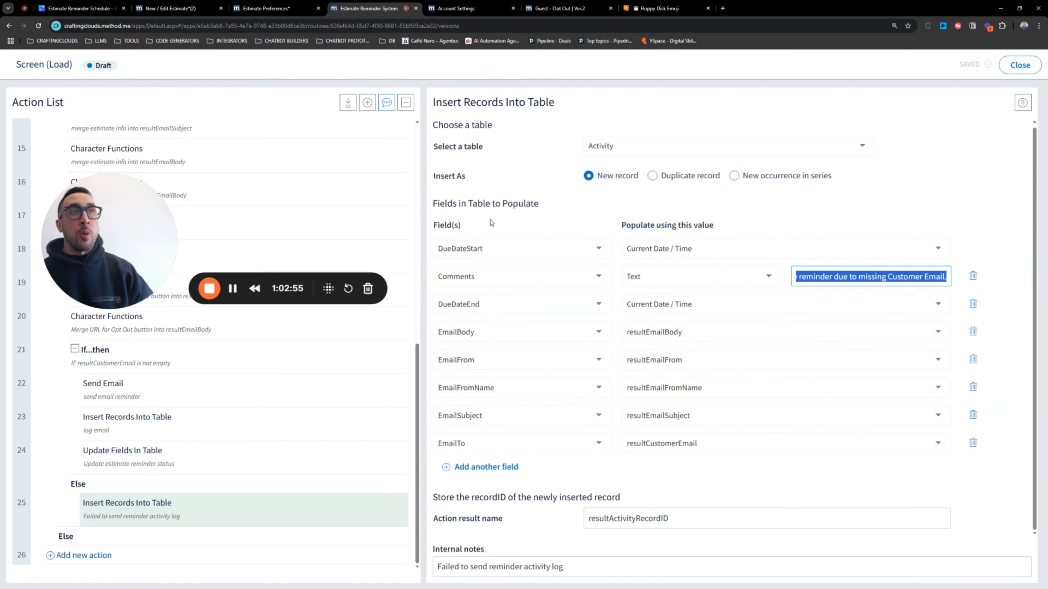
{"action": "left_click", "coordinate": [486, 467]}
{"action": "left_click", "coordinate": [490, 471]}
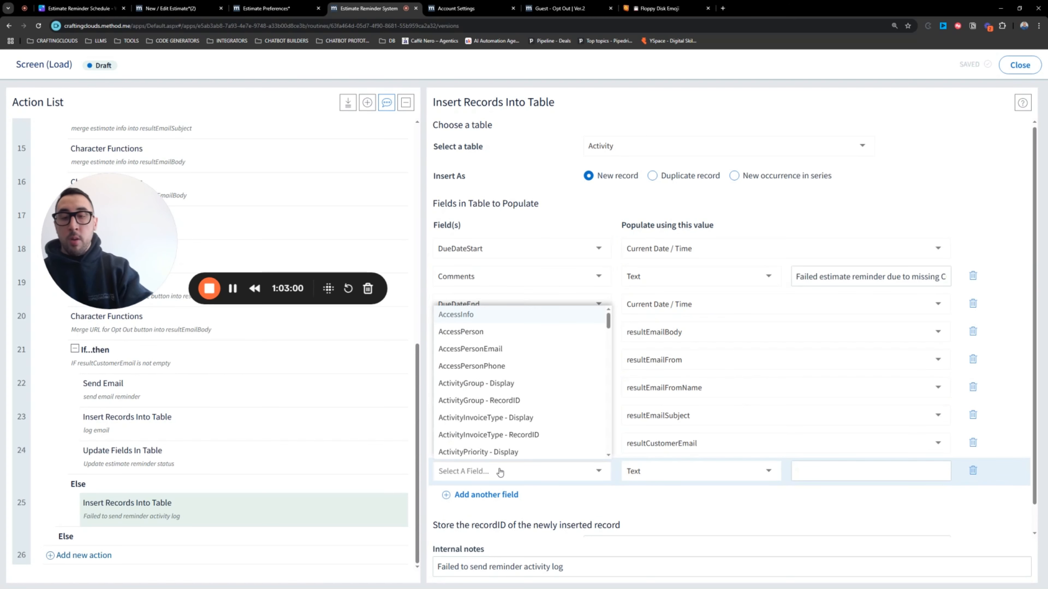
{"action": "left_click", "coordinate": [500, 472]}
{"action": "left_click", "coordinate": [500, 473]}
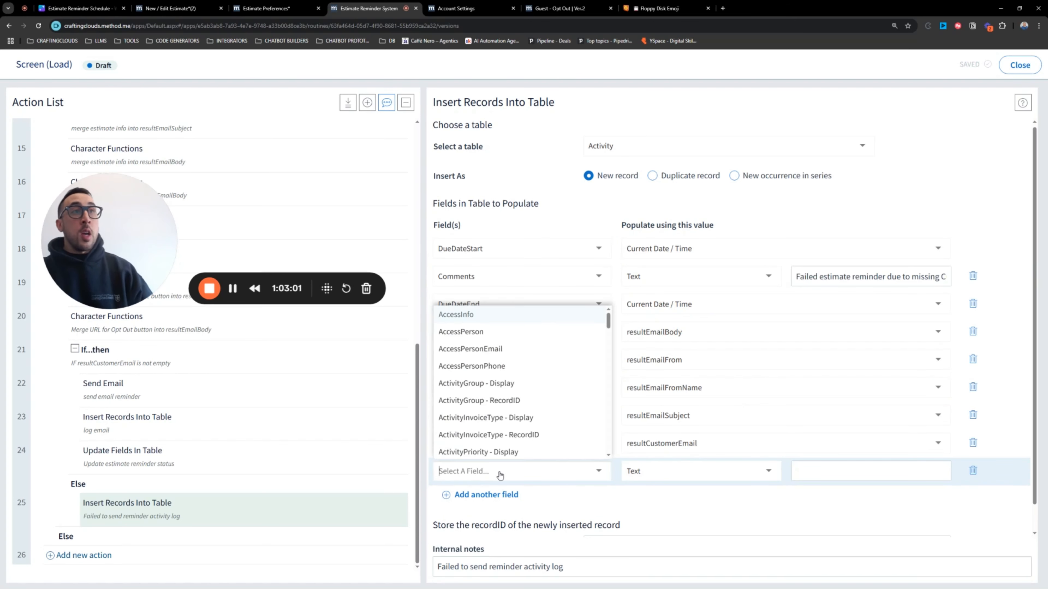
{"action": "type", "text": "entity"}
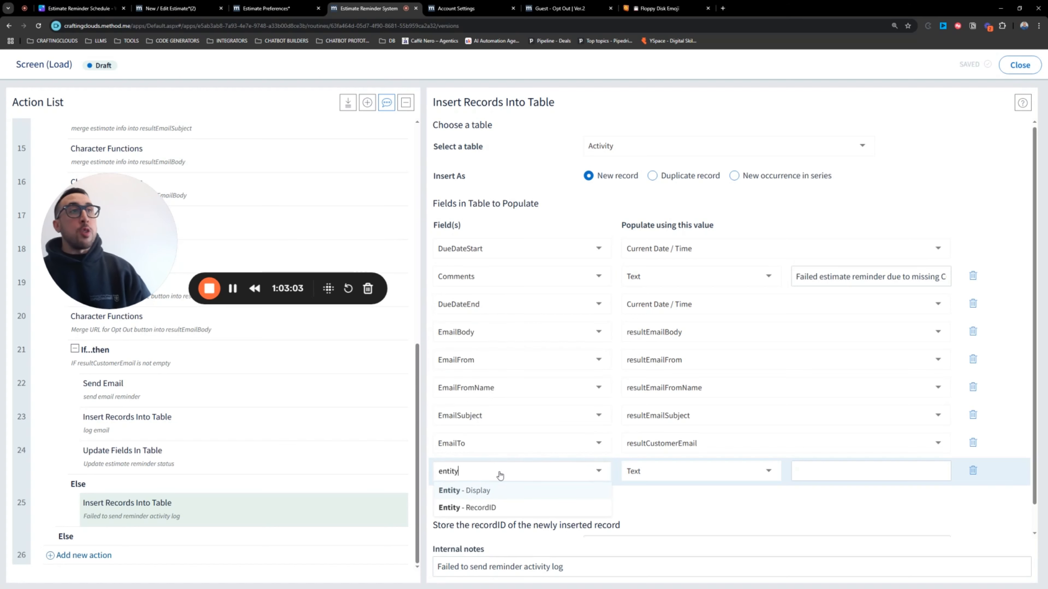
{"action": "left_click", "coordinate": [488, 509]}
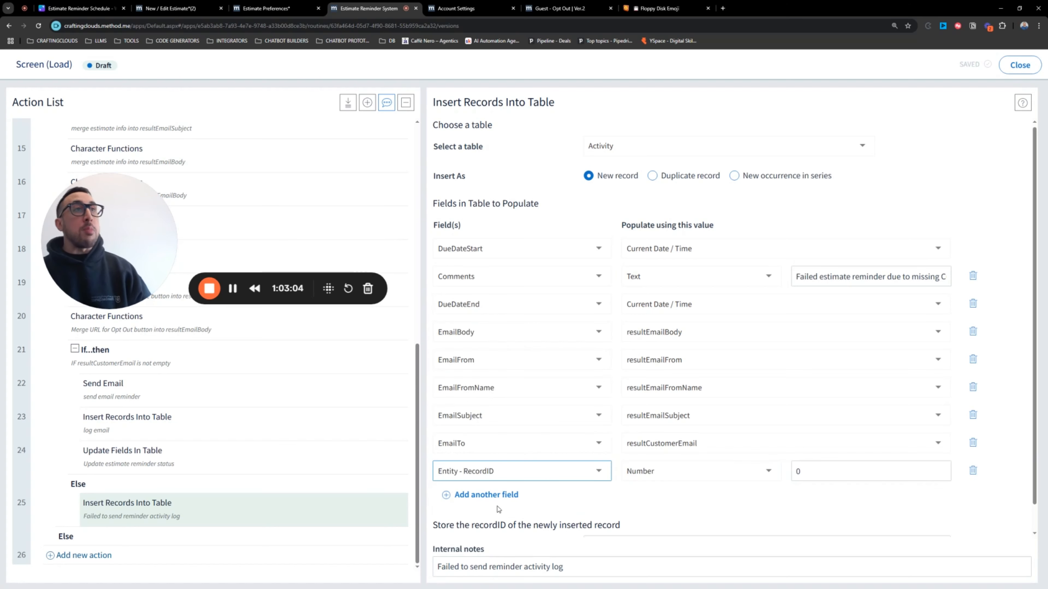
Step: Examine the log email action's populated fields for comparison with the failed reminder activity log action
{"action": "left_click", "coordinate": [140, 430]}
{"action": "scroll", "coordinate": [556, 305], "scroll_direction": "down", "scroll_amount": 5}
{"action": "scroll", "coordinate": [555, 306], "scroll_direction": "down", "scroll_amount": 2}
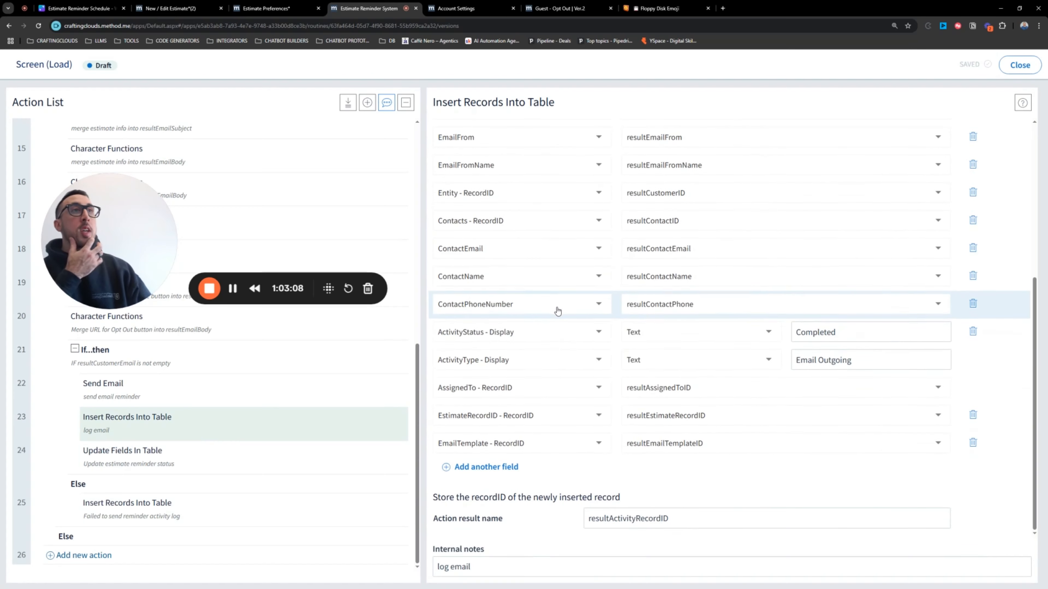
{"action": "scroll", "coordinate": [538, 356], "scroll_direction": "up", "scroll_amount": 4}
{"action": "left_click", "coordinate": [157, 499]}
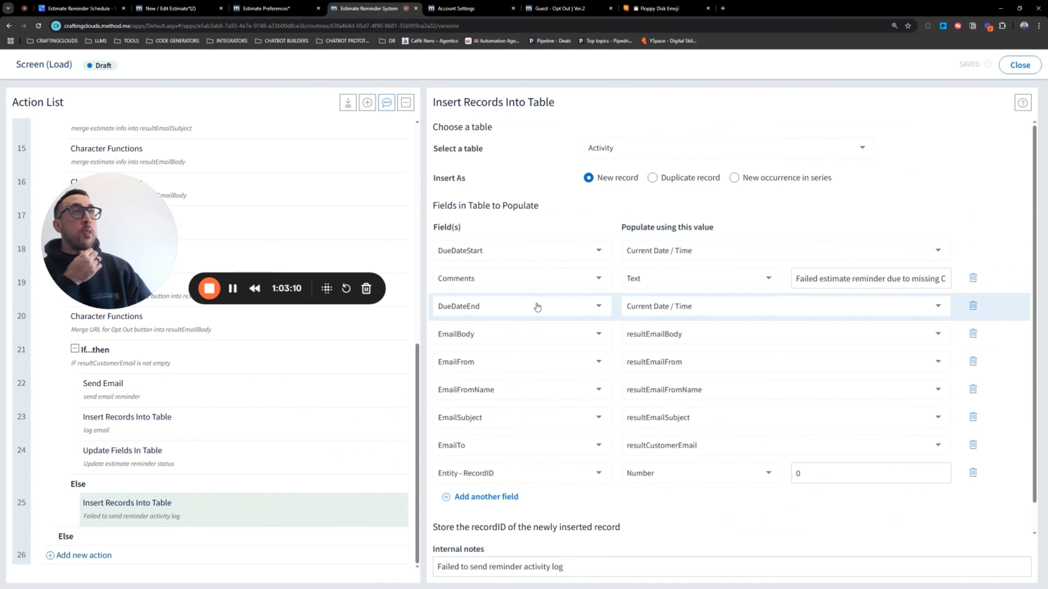
Step: Review the failed reminder activity log action's fields and the routine's full action list
{"action": "scroll", "coordinate": [535, 305], "scroll_direction": "down", "scroll_amount": 1}
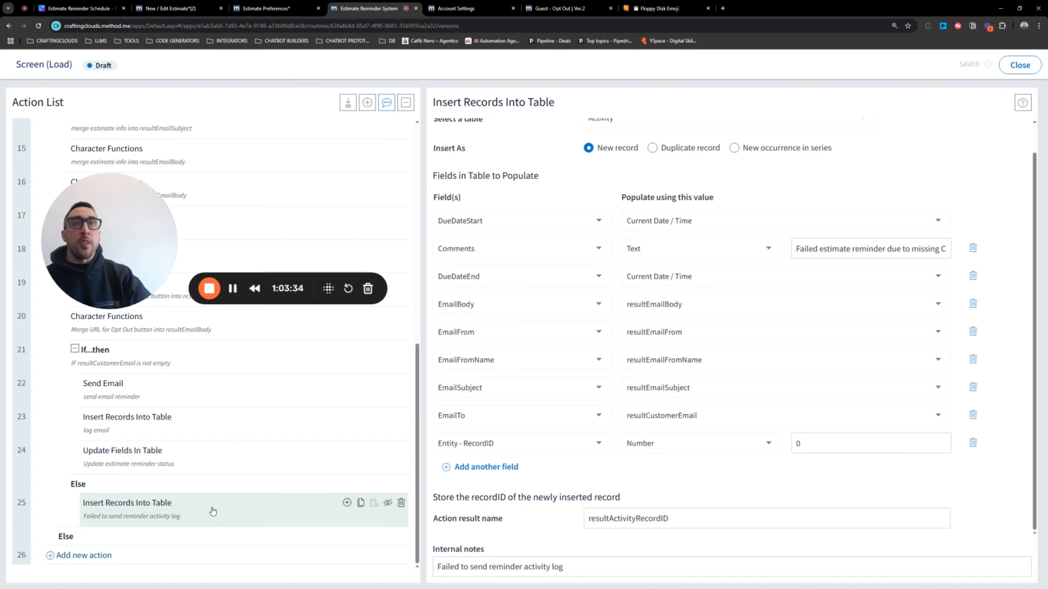
{"action": "scroll", "coordinate": [213, 512], "scroll_direction": "up", "scroll_amount": 5}
{"action": "scroll", "coordinate": [214, 537], "scroll_direction": "down", "scroll_amount": 4}
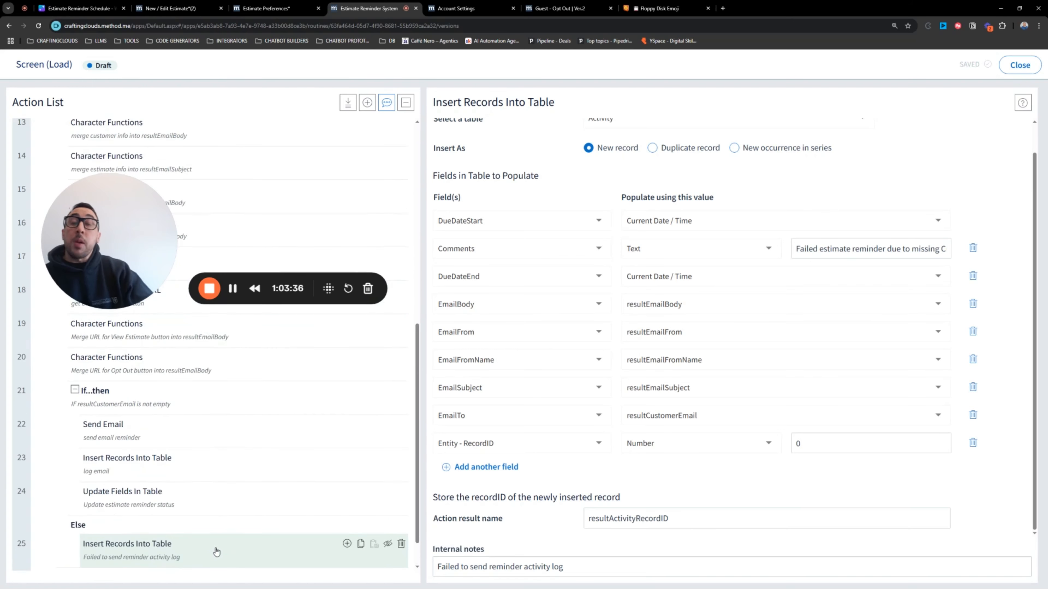
{"action": "scroll", "coordinate": [216, 552], "scroll_direction": "down", "scroll_amount": 1}
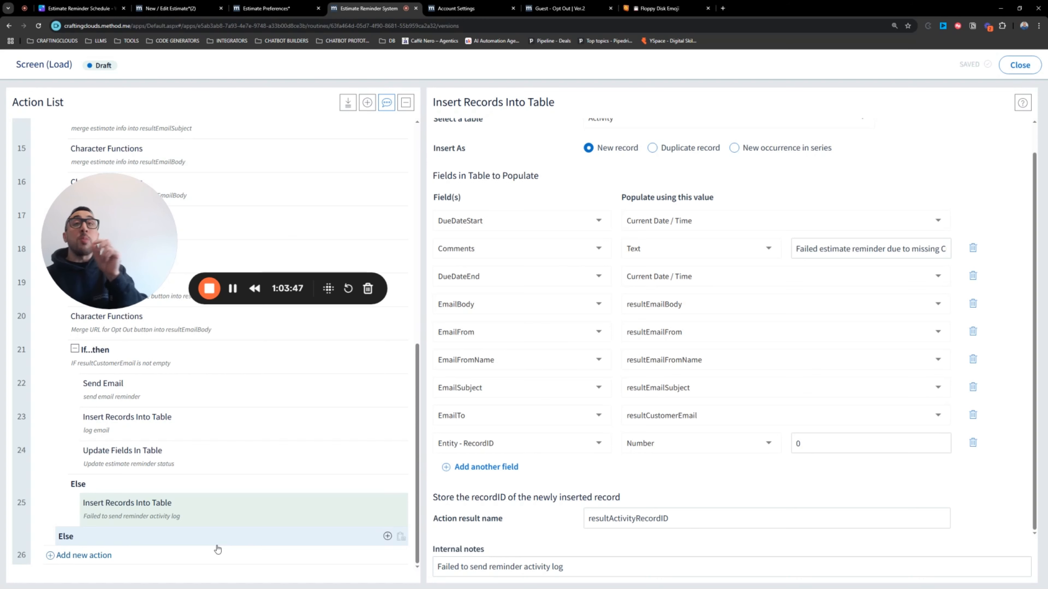
{"action": "left_click", "coordinate": [181, 519]}
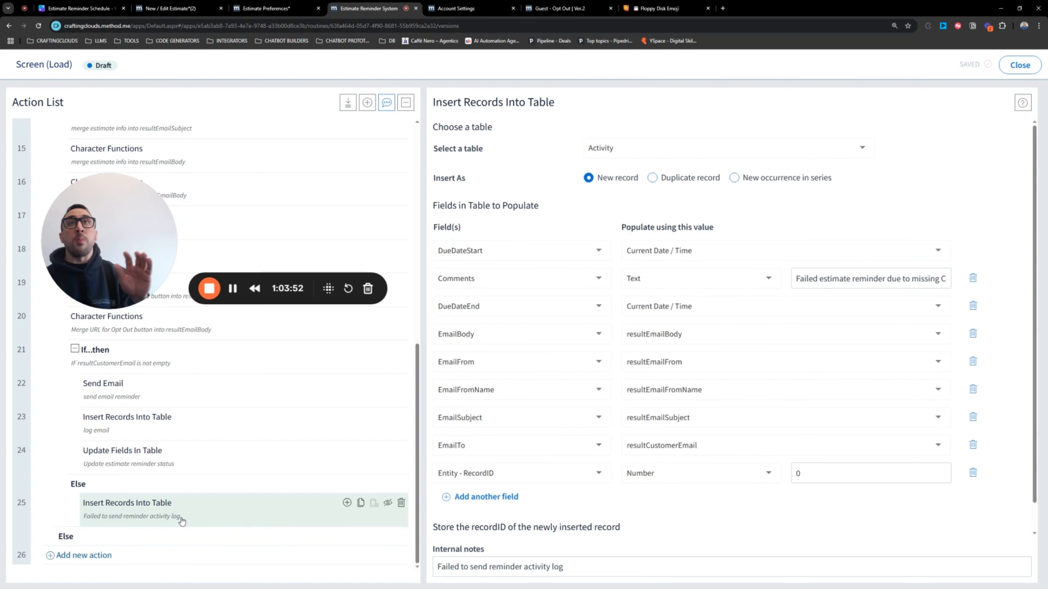
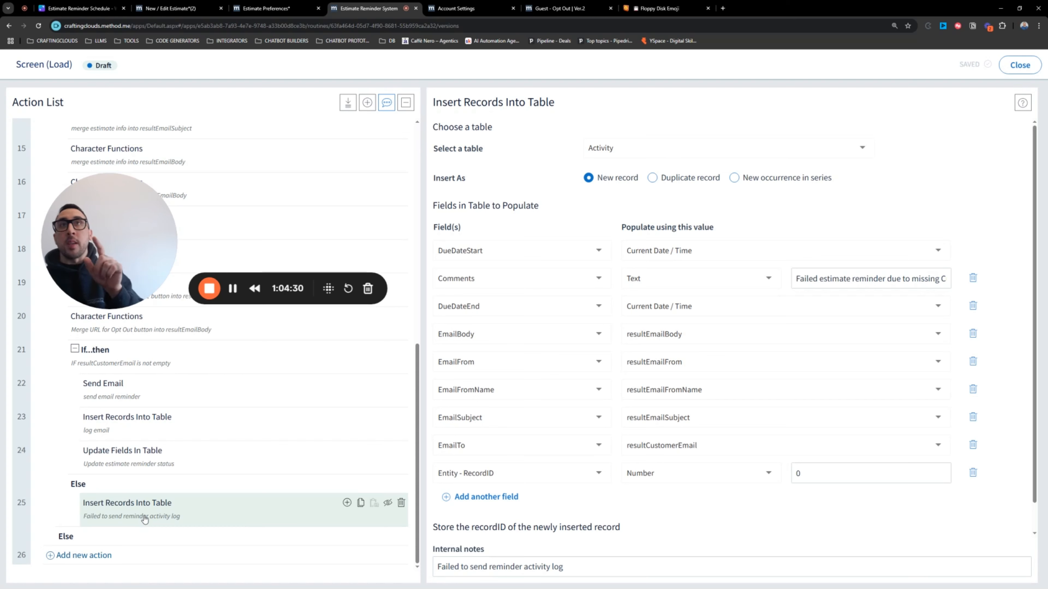
{"action": "scroll", "coordinate": [157, 511], "scroll_direction": "up", "scroll_amount": 10}
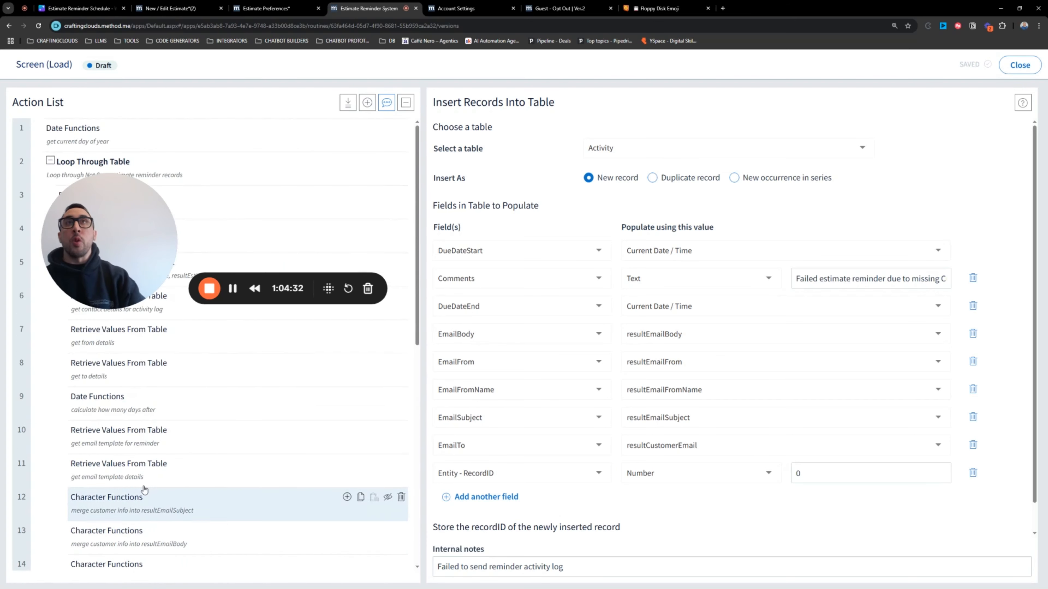
{"action": "scroll", "coordinate": [155, 444], "scroll_direction": "down", "scroll_amount": 5}
{"action": "scroll", "coordinate": [154, 443], "scroll_direction": "down", "scroll_amount": 5}
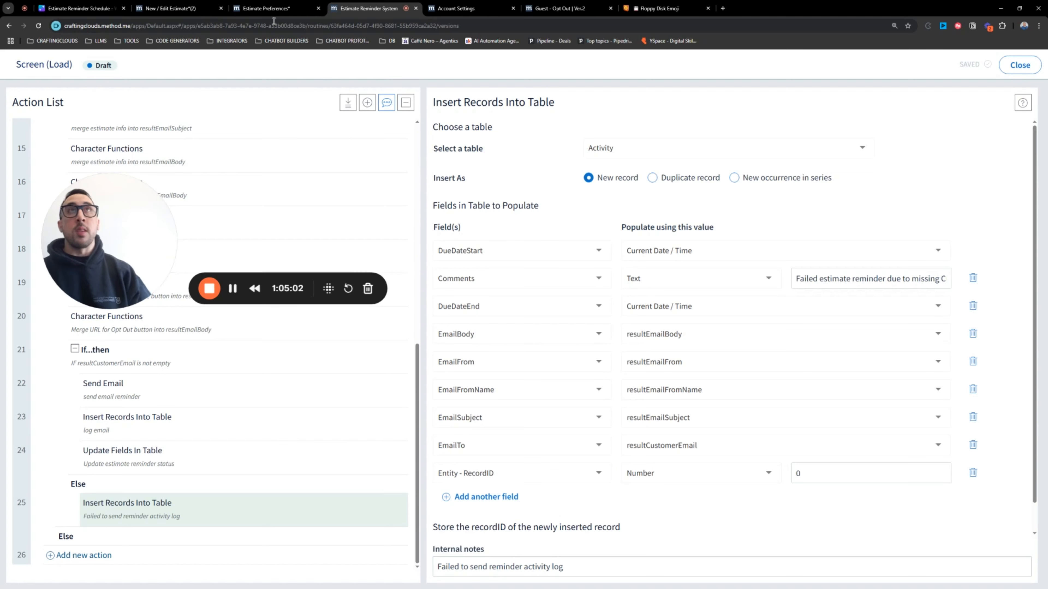
Step: Close the routine's action editor and open the Guest - View Estimate* screen from the Estimates app's screens for customization
{"action": "left_click", "coordinate": [1008, 66]}
{"action": "left_click", "coordinate": [77, 108]}
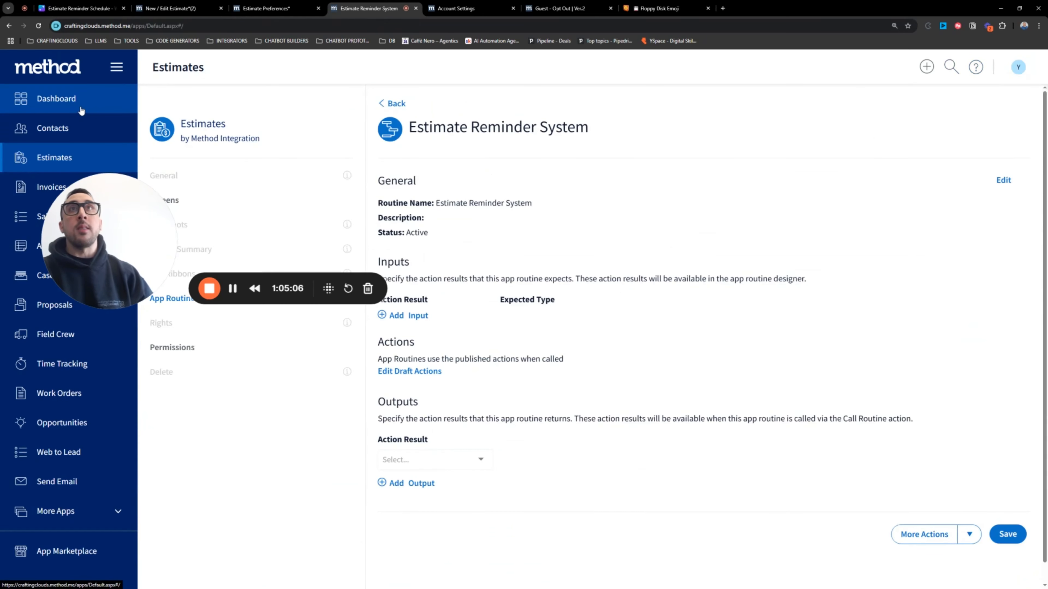
{"action": "left_click", "coordinate": [562, 146]}
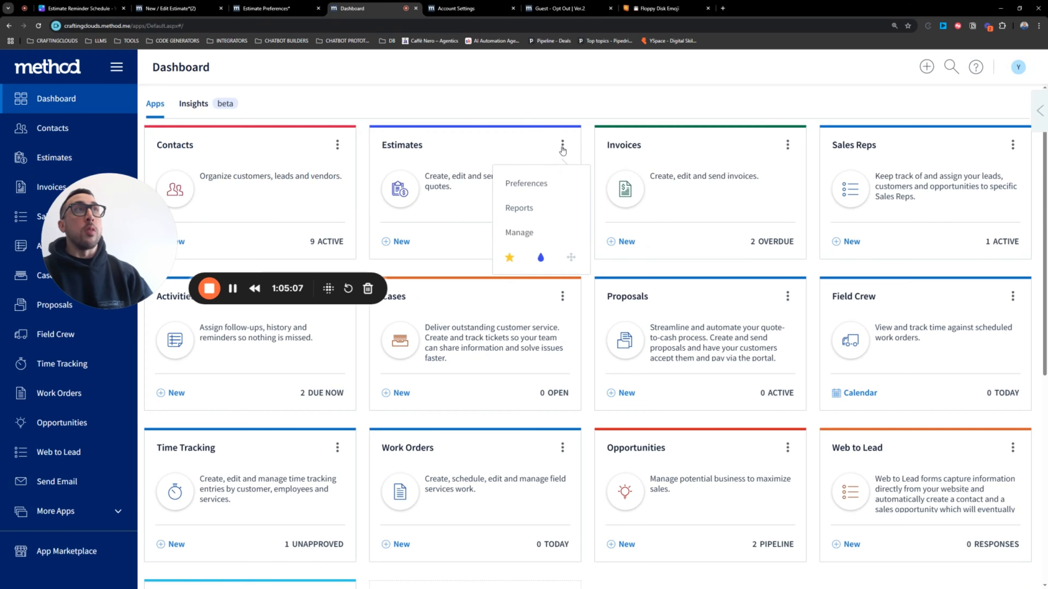
{"action": "left_click", "coordinate": [518, 233]}
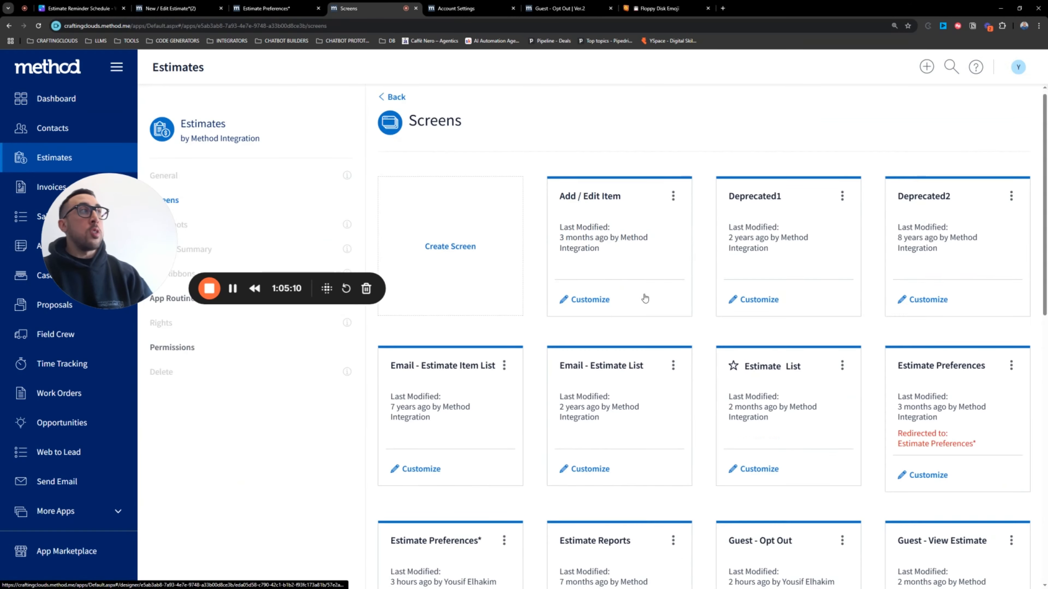
{"action": "scroll", "coordinate": [645, 295], "scroll_direction": "down", "scroll_amount": 5}
{"action": "scroll", "coordinate": [645, 298], "scroll_direction": "down", "scroll_amount": 6}
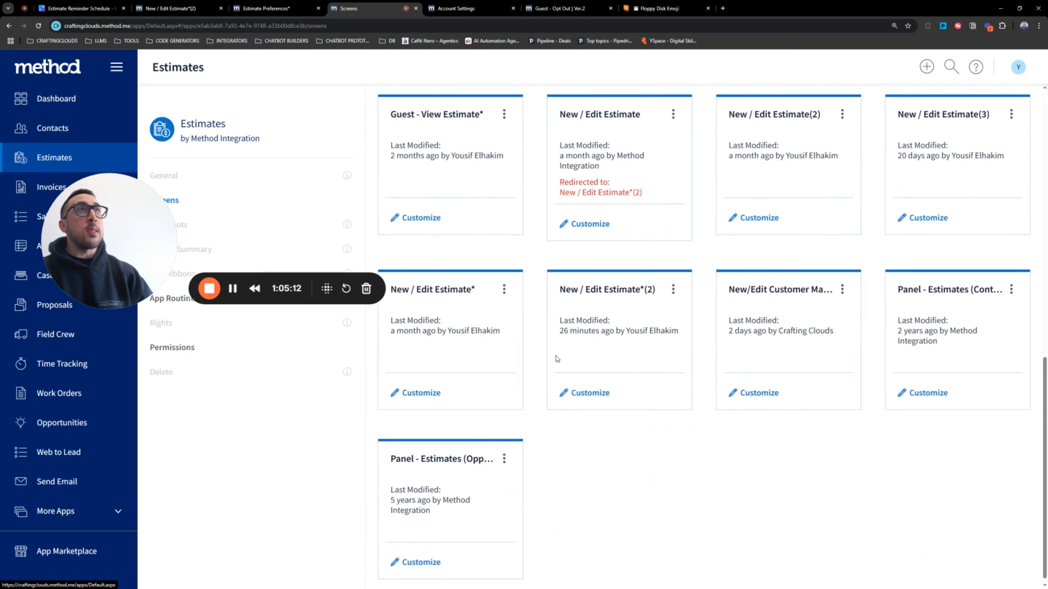
{"action": "scroll", "coordinate": [504, 213], "scroll_direction": "up", "scroll_amount": 4}
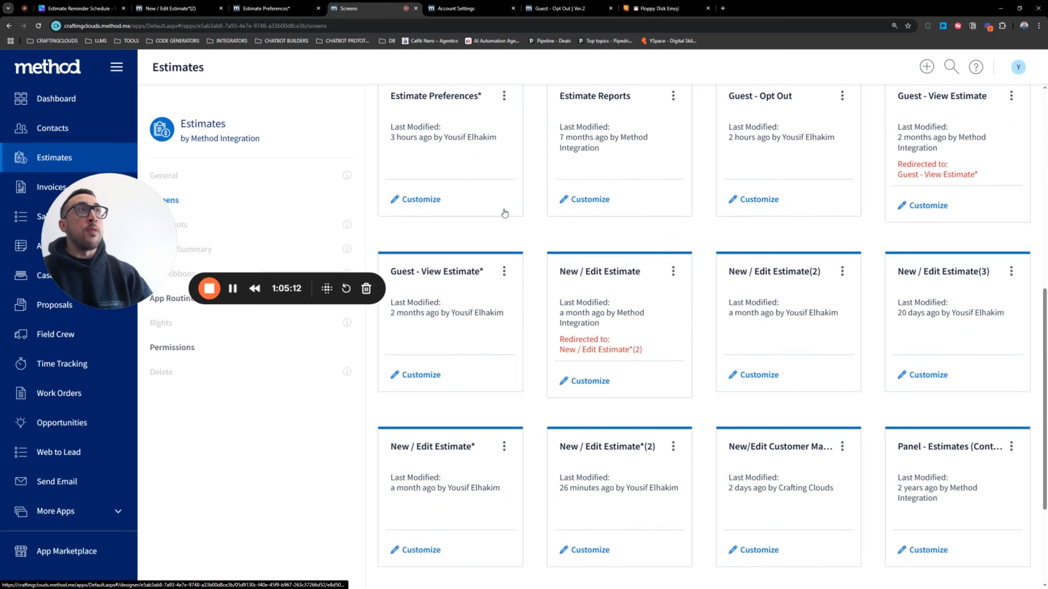
{"action": "left_click", "coordinate": [420, 375]}
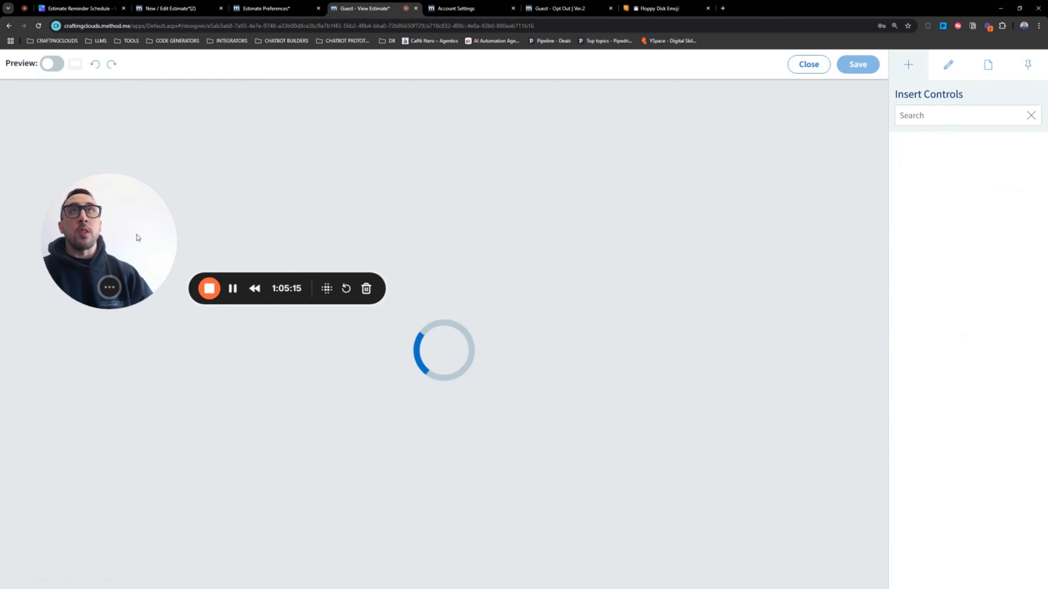
Step: Open the Accept event's action set for the Signature control in the secAcceptInfo section
{"action": "scroll", "coordinate": [562, 386], "scroll_direction": "down", "scroll_amount": 5}
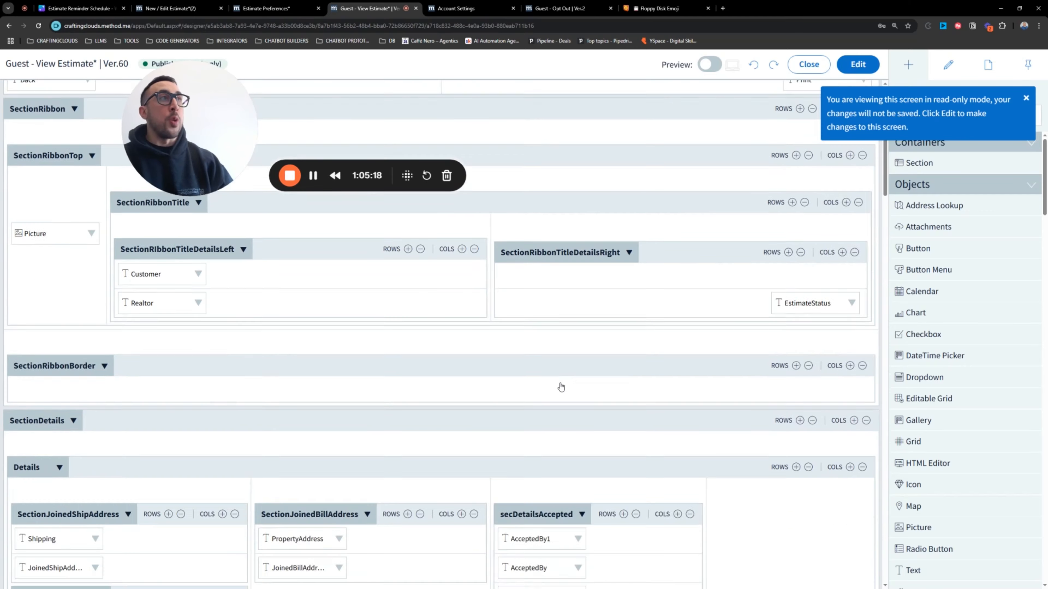
{"action": "scroll", "coordinate": [562, 387], "scroll_direction": "down", "scroll_amount": 15}
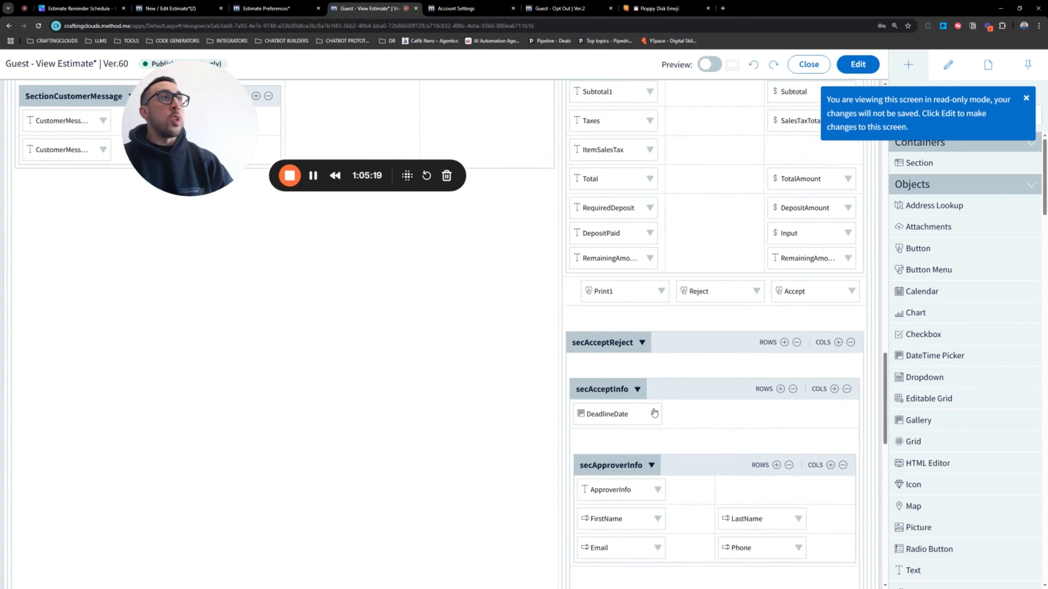
{"action": "scroll", "coordinate": [656, 411], "scroll_direction": "down", "scroll_amount": 3}
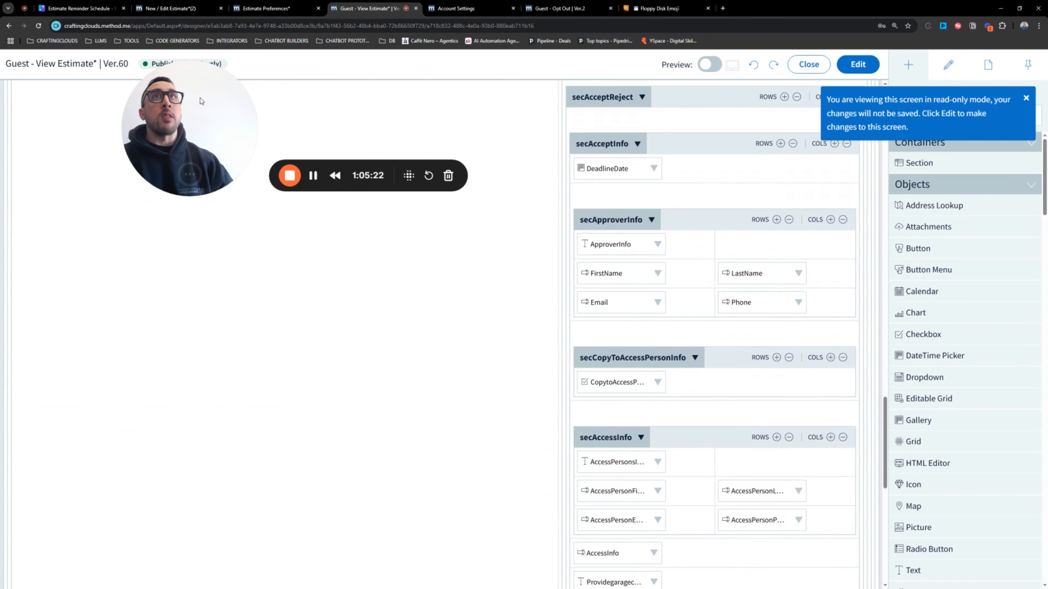
{"action": "scroll", "coordinate": [645, 347], "scroll_direction": "down", "scroll_amount": 5}
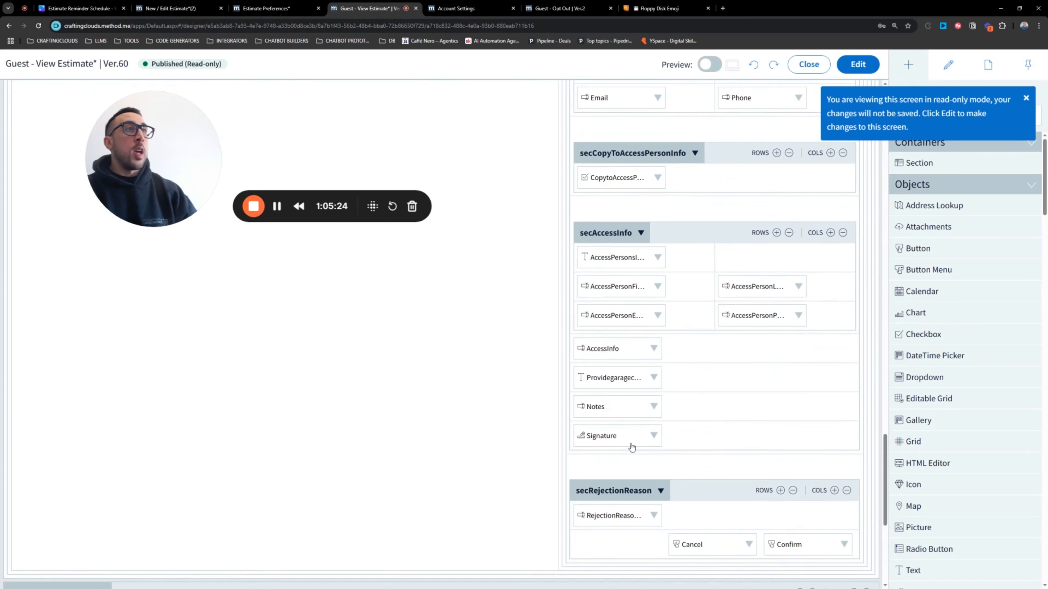
{"action": "left_click", "coordinate": [630, 443]}
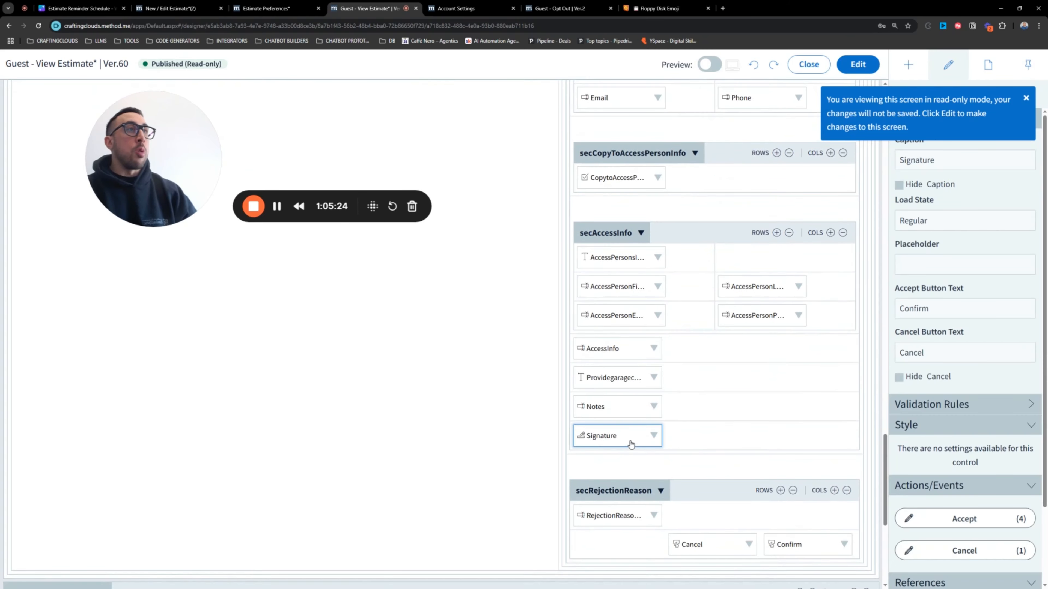
{"action": "left_click", "coordinate": [954, 520]}
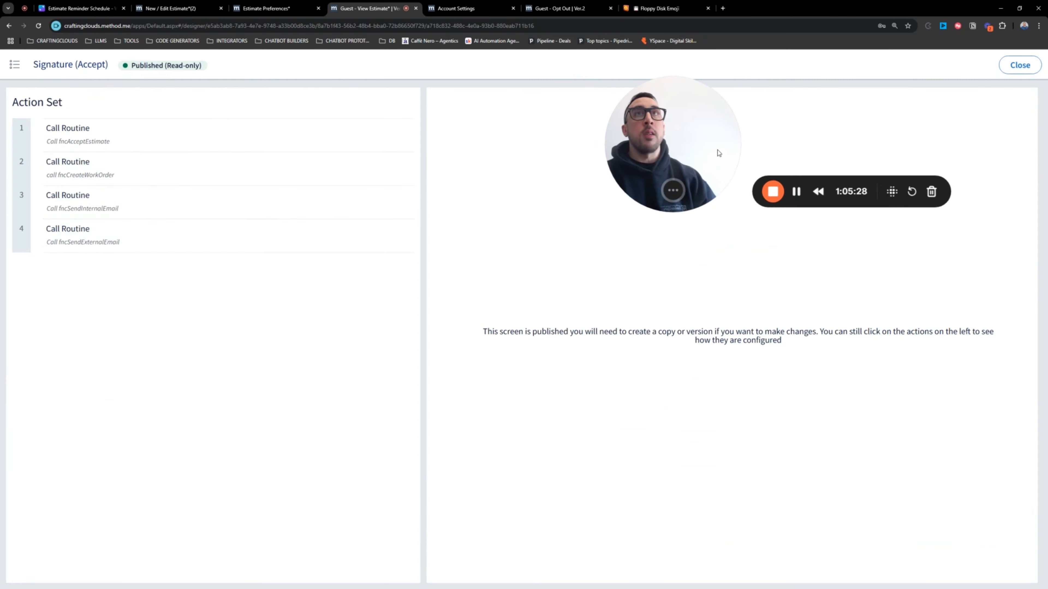
Step: Open the fncAcceptEstimate routine called by the Signature Accept event and look through its action set
{"action": "left_click", "coordinate": [113, 140]}
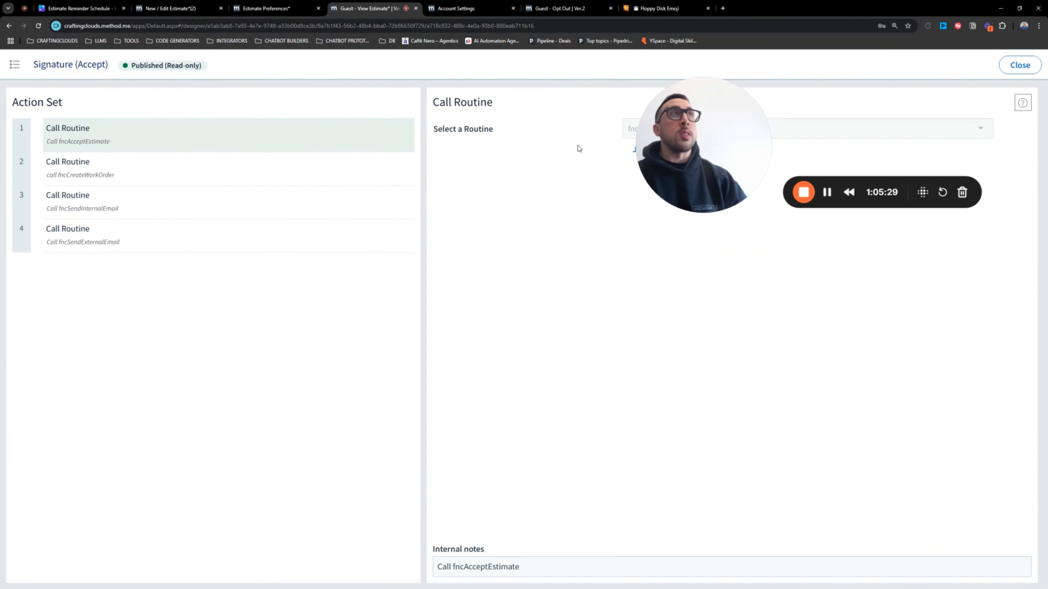
{"action": "left_click_drag", "start_coordinate": [705, 137], "coordinate": [197, 272]}
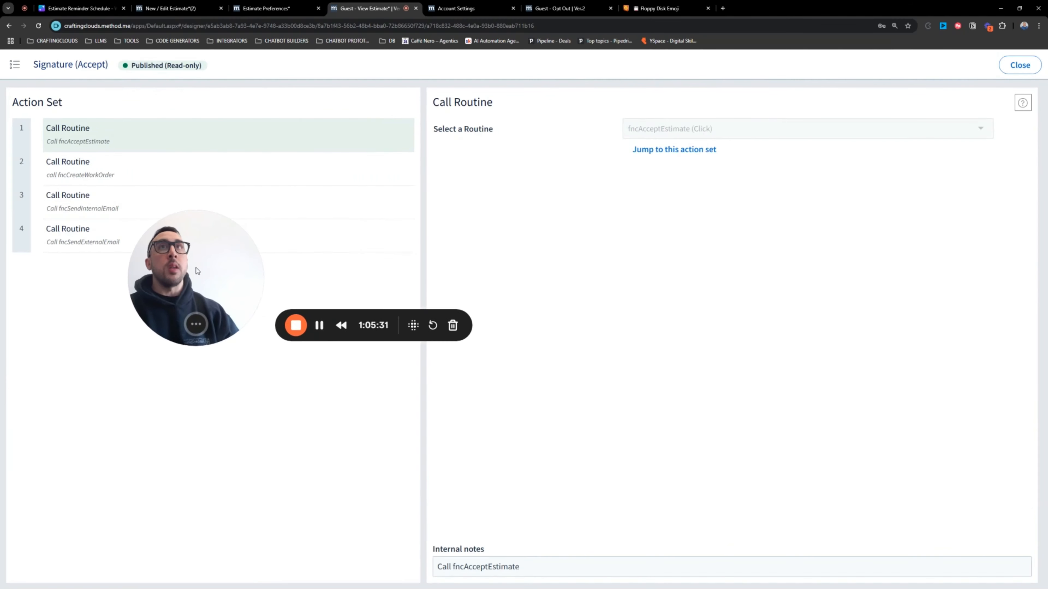
{"action": "left_click", "coordinate": [672, 150]}
{"action": "scroll", "coordinate": [199, 297], "scroll_direction": "down", "scroll_amount": 8}
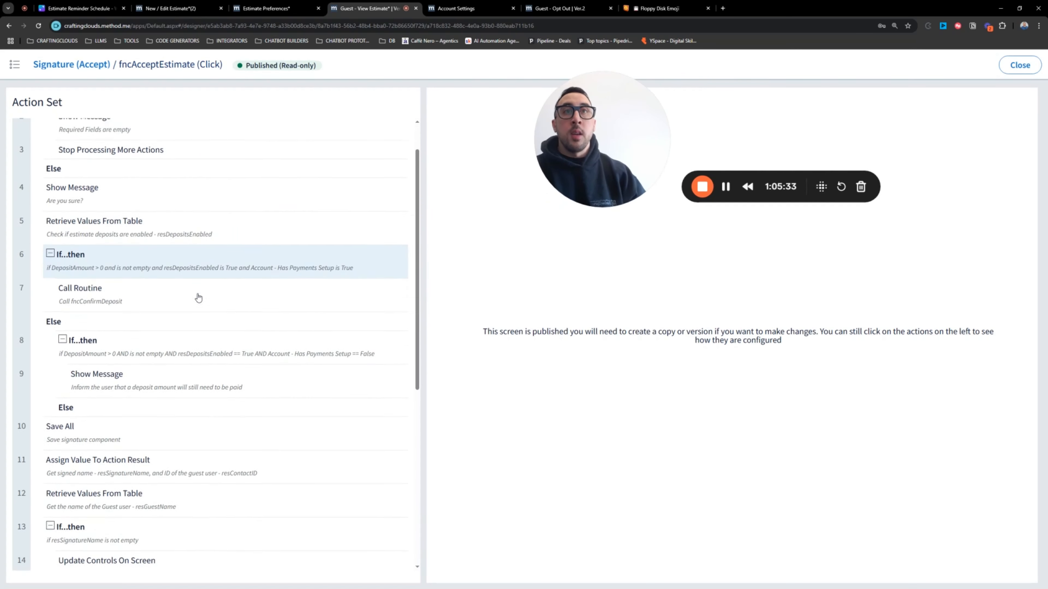
{"action": "scroll", "coordinate": [159, 393], "scroll_direction": "down", "scroll_amount": 2}
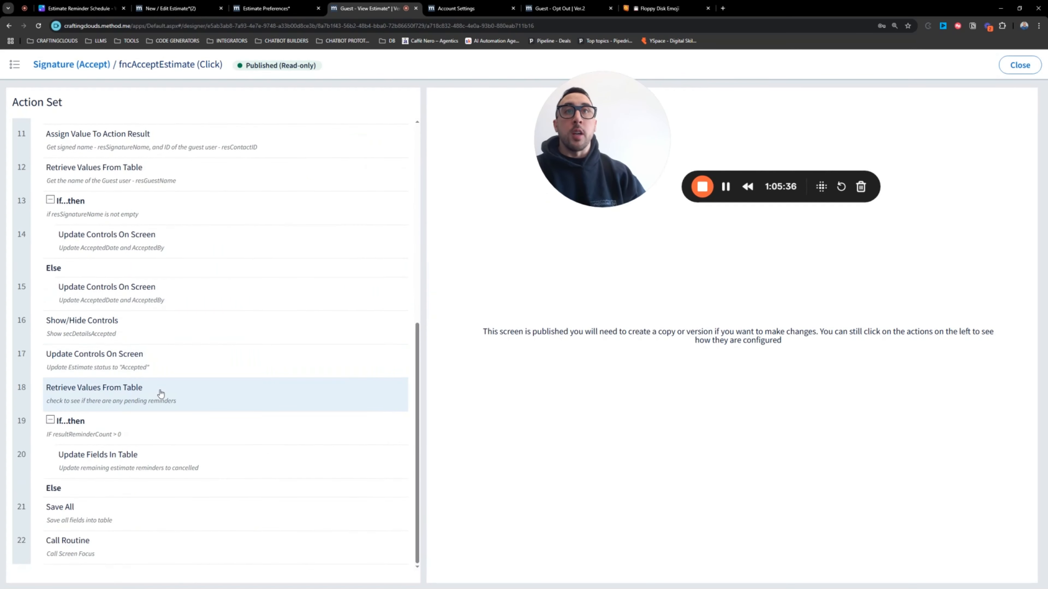
{"action": "scroll", "coordinate": [167, 413], "scroll_direction": "up", "scroll_amount": 7}
{"action": "scroll", "coordinate": [165, 435], "scroll_direction": "up", "scroll_amount": 3}
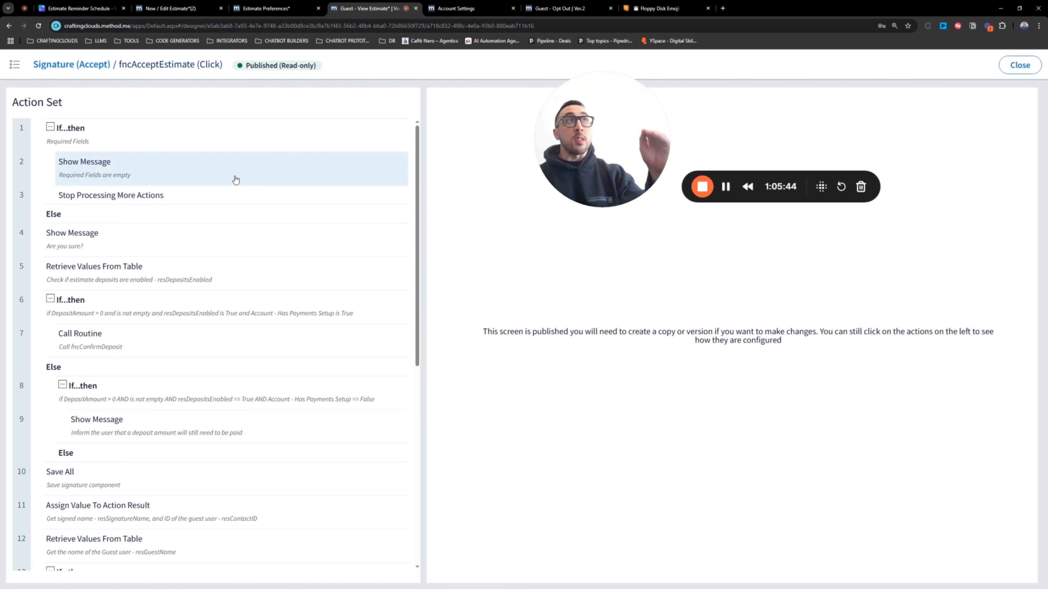
Step: Examine fncAcceptEstimate's deposits-enabled check, acceptance confirmation message and Screen Focus routine call
{"action": "left_click", "coordinate": [164, 271]}
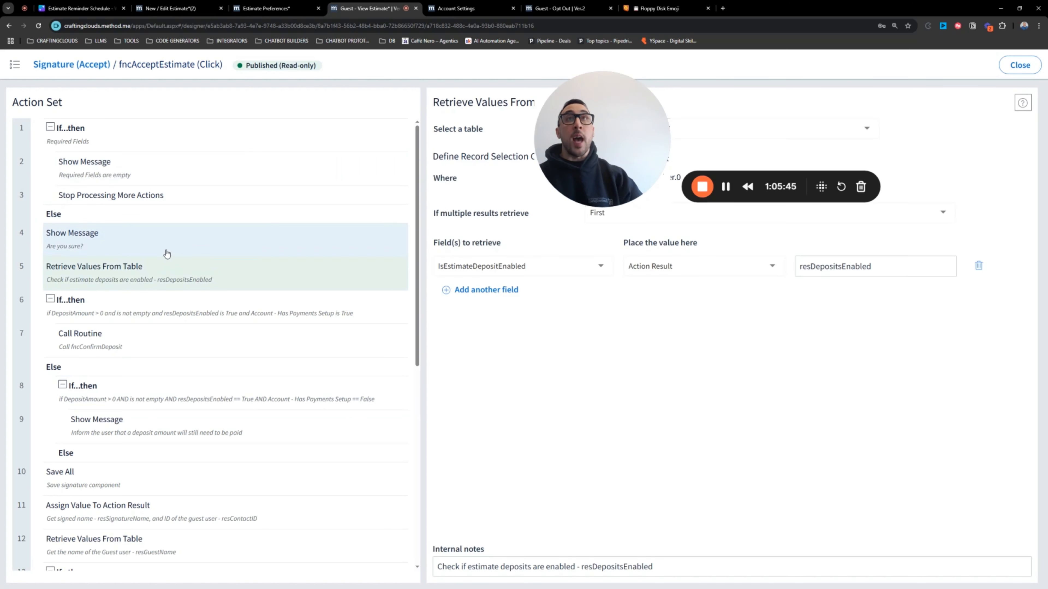
{"action": "left_click", "coordinate": [167, 253]}
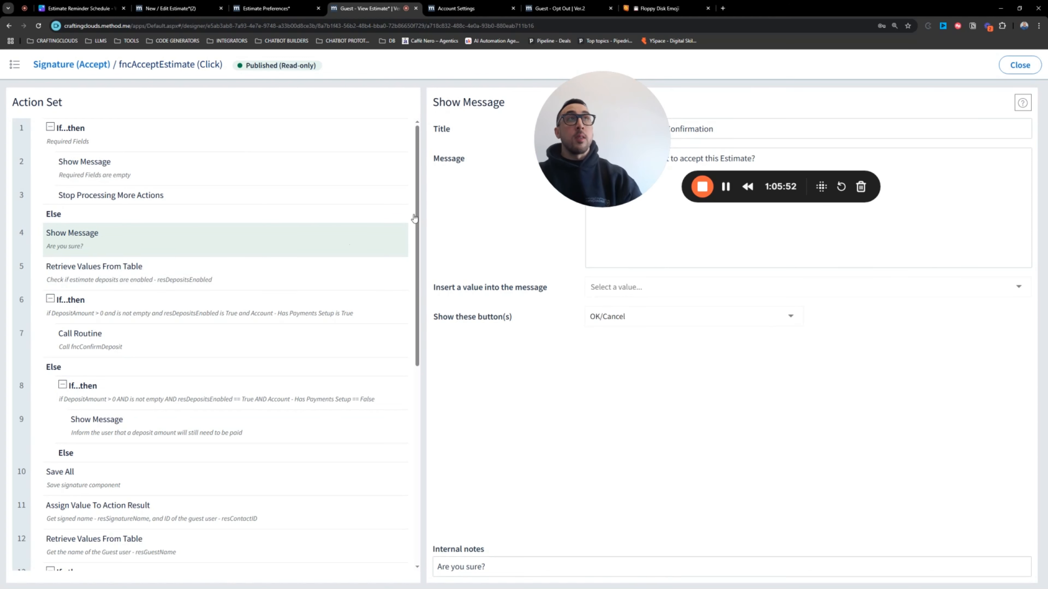
{"action": "left_click_drag", "start_coordinate": [574, 136], "coordinate": [721, 145]}
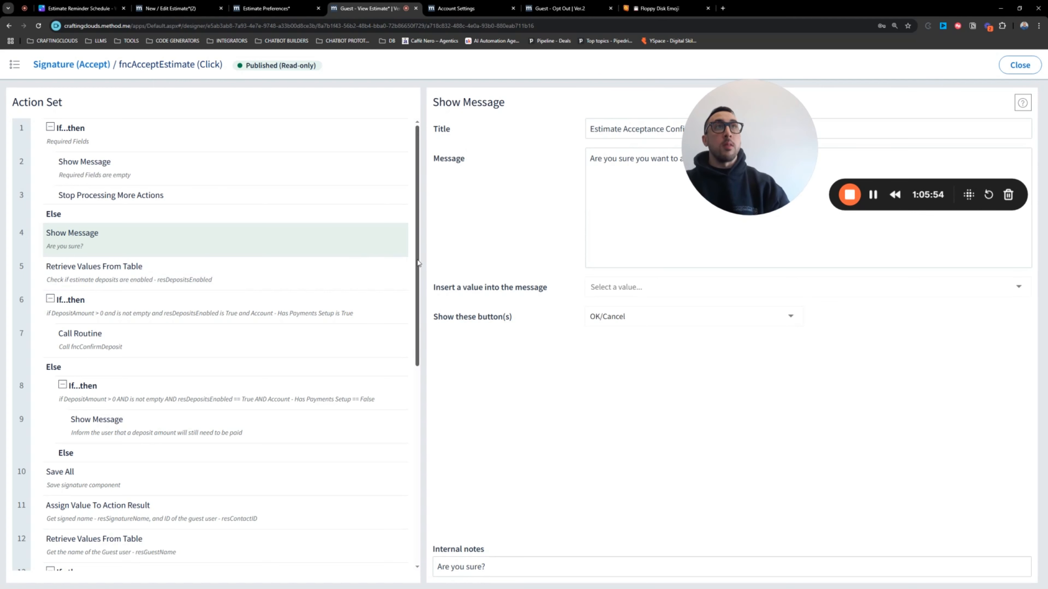
{"action": "left_click_drag", "start_coordinate": [417, 248], "coordinate": [415, 462]}
{"action": "left_click", "coordinate": [124, 545]}
{"action": "scroll", "coordinate": [163, 472], "scroll_direction": "up", "scroll_amount": 1}
{"action": "scroll", "coordinate": [164, 473], "scroll_direction": "up", "scroll_amount": 5}
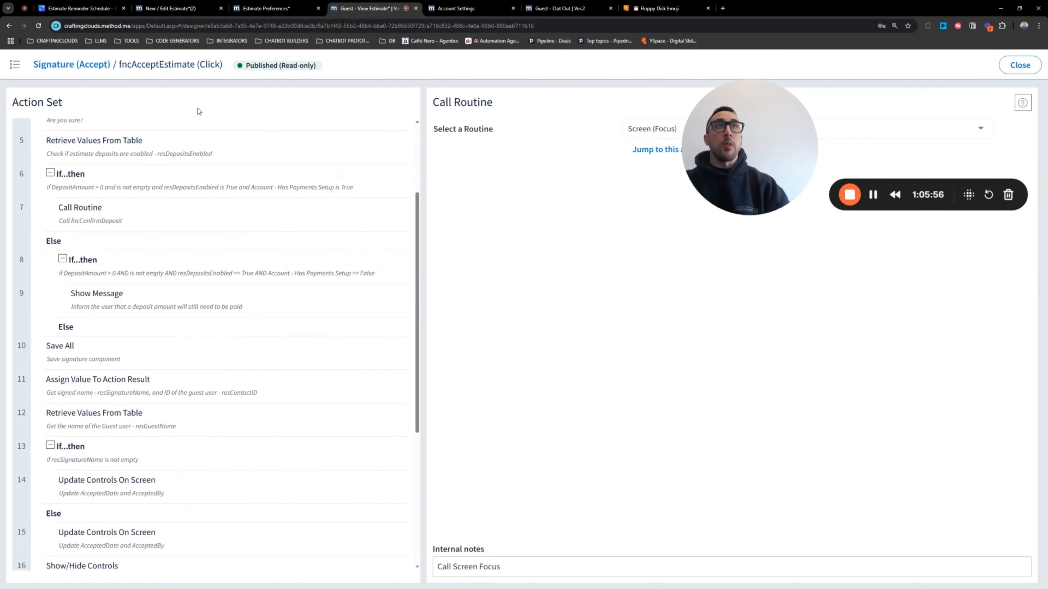
Step: Close fncAcceptEstimate's read-only action set after checking its deposit conditions, and open the Guest - View Estimate* screen for editing
{"action": "left_click", "coordinate": [210, 186]}
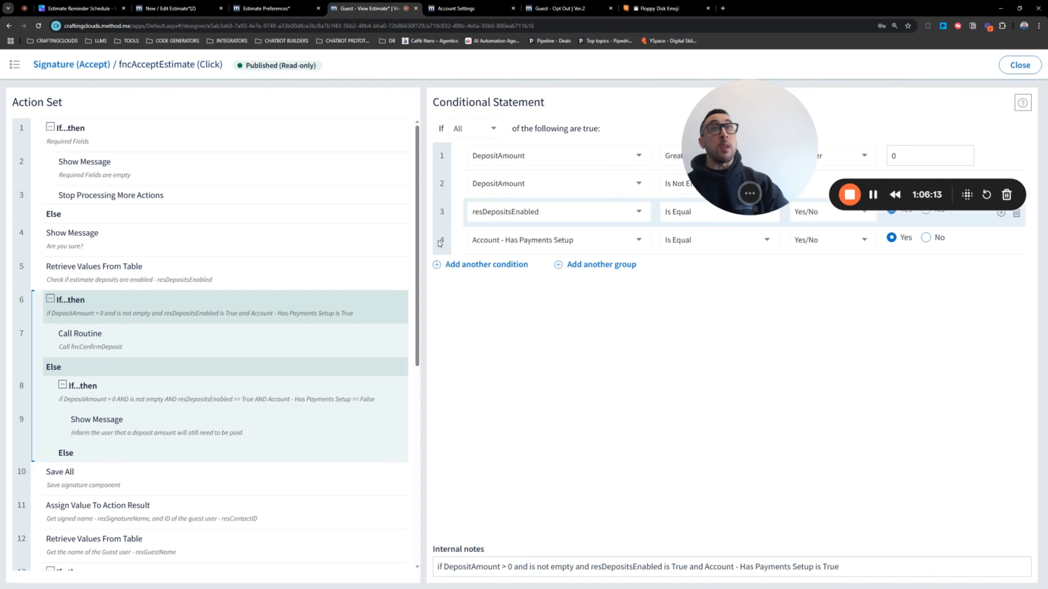
{"action": "left_click", "coordinate": [336, 289]}
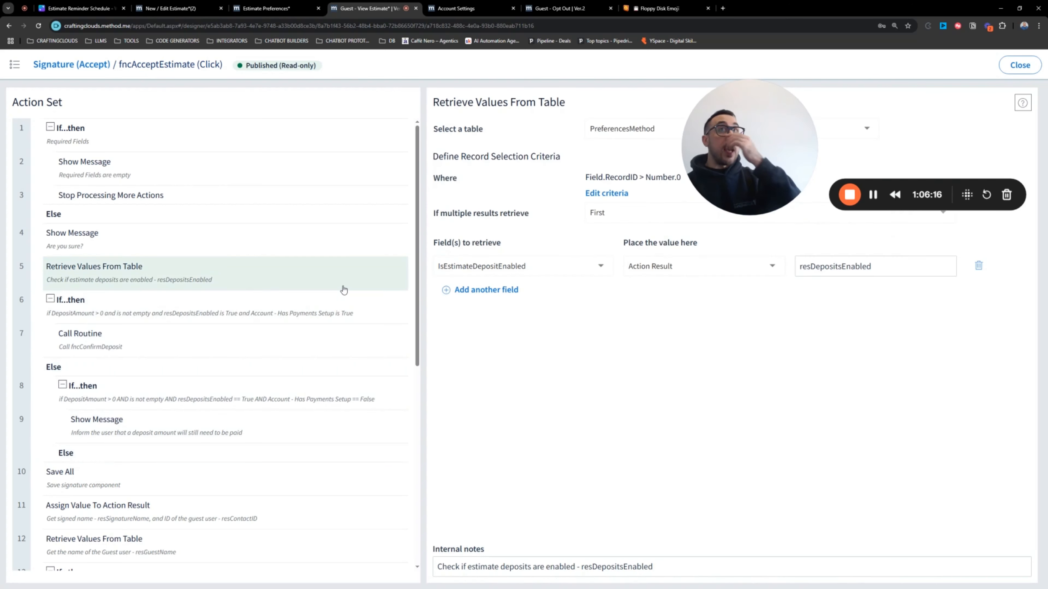
{"action": "left_click", "coordinate": [1006, 71]}
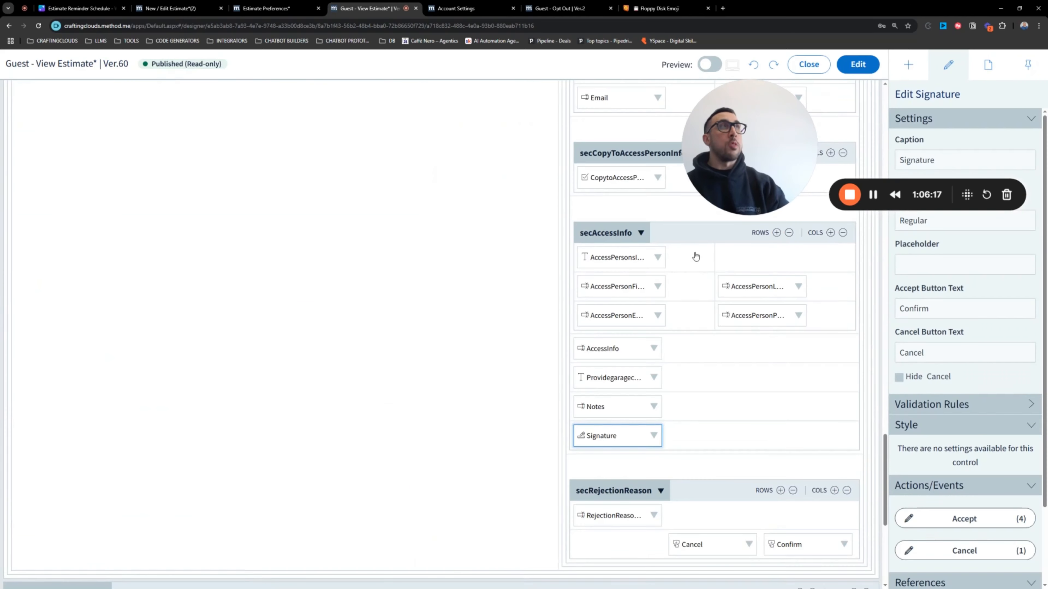
{"action": "left_click", "coordinate": [858, 64]}
{"action": "left_click", "coordinate": [765, 398]}
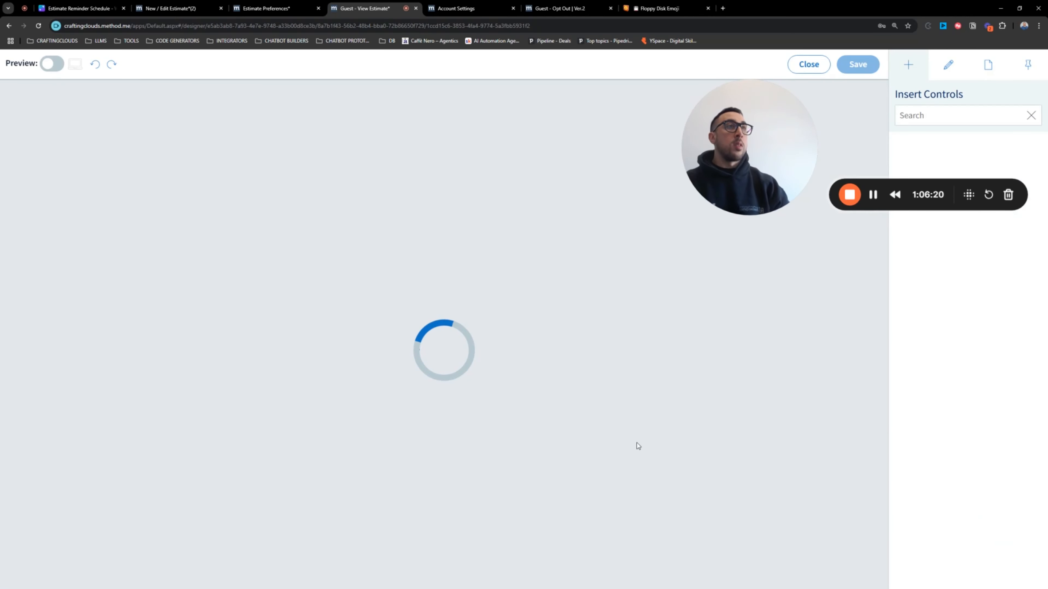
Step: Open the draft's Accept action set for the Signature control and jump to the fncAcceptEstimate routine it calls
{"action": "scroll", "coordinate": [656, 409], "scroll_direction": "down", "scroll_amount": 15}
{"action": "scroll", "coordinate": [662, 415], "scroll_direction": "down", "scroll_amount": 10}
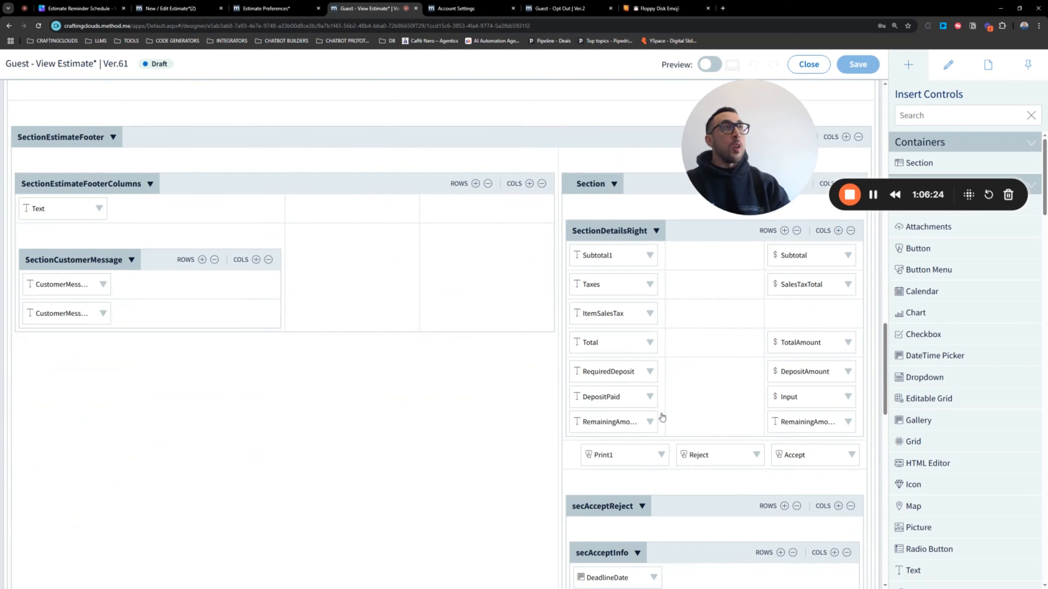
{"action": "scroll", "coordinate": [662, 417], "scroll_direction": "down", "scroll_amount": 10}
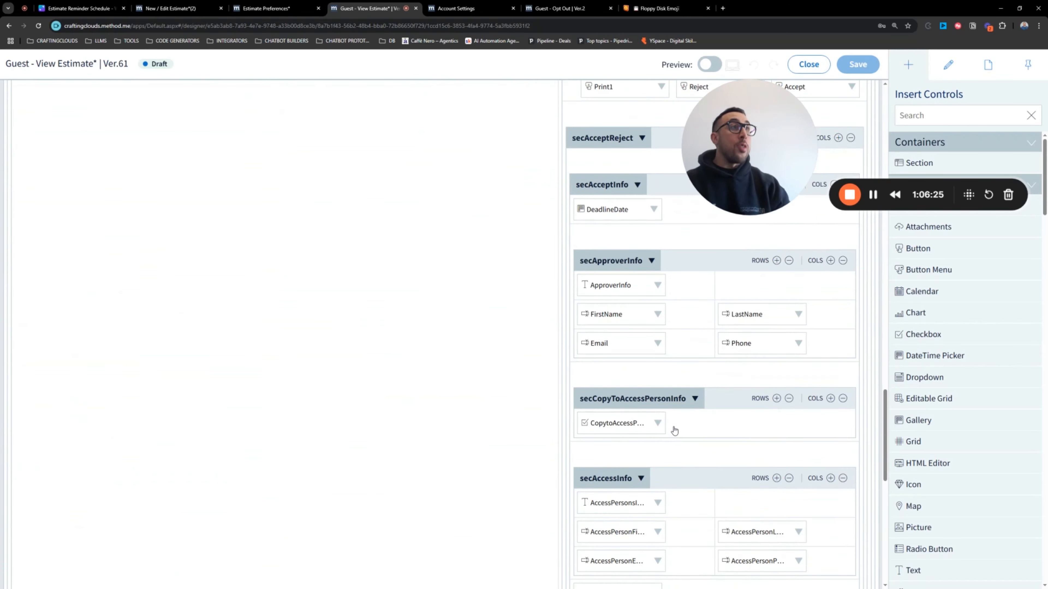
{"action": "left_click", "coordinate": [655, 317]}
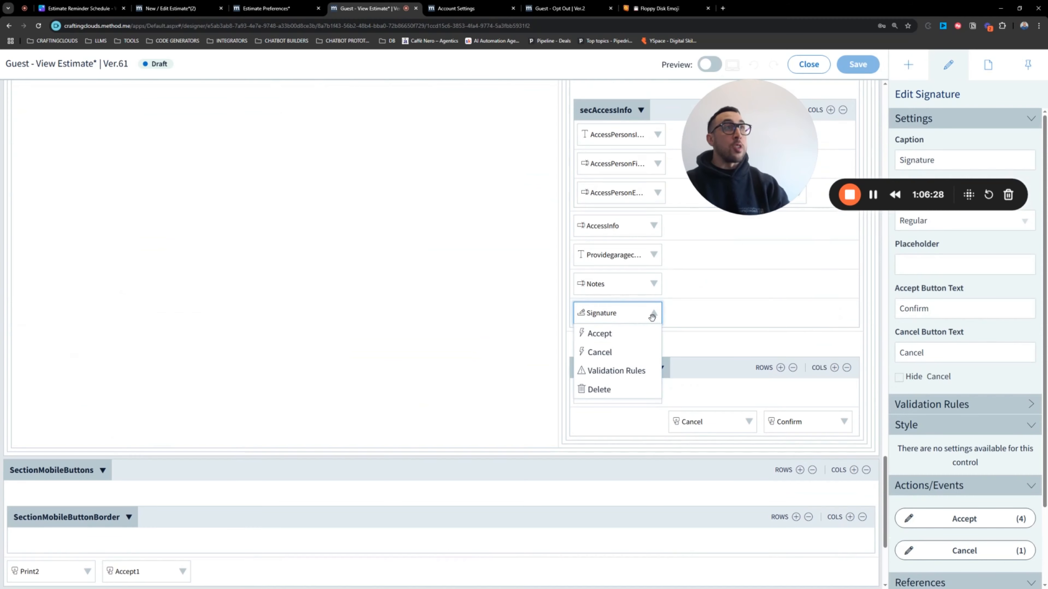
{"action": "left_click", "coordinate": [645, 334]}
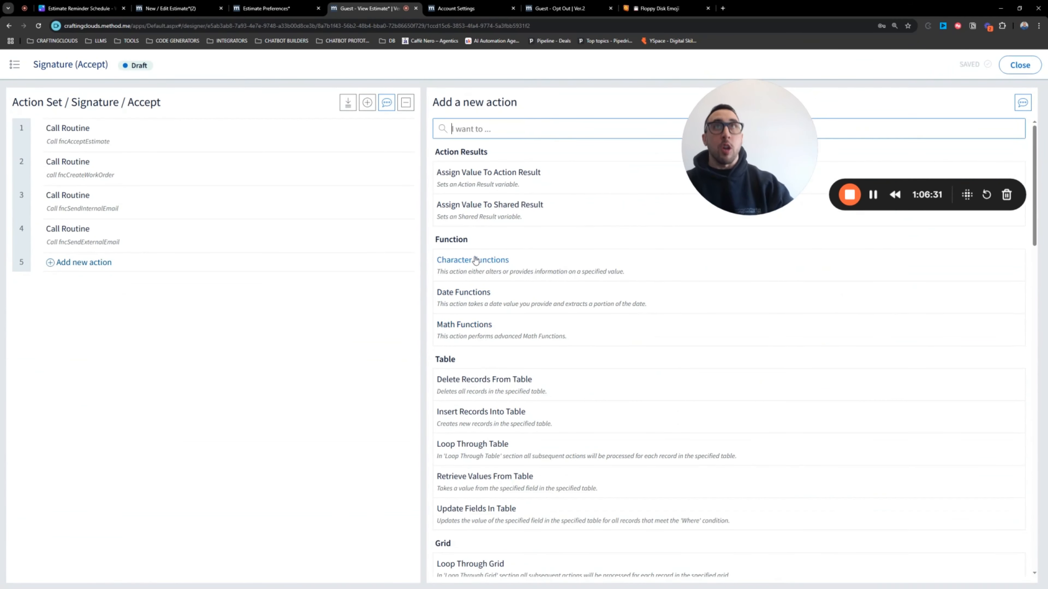
{"action": "left_click", "coordinate": [194, 141]}
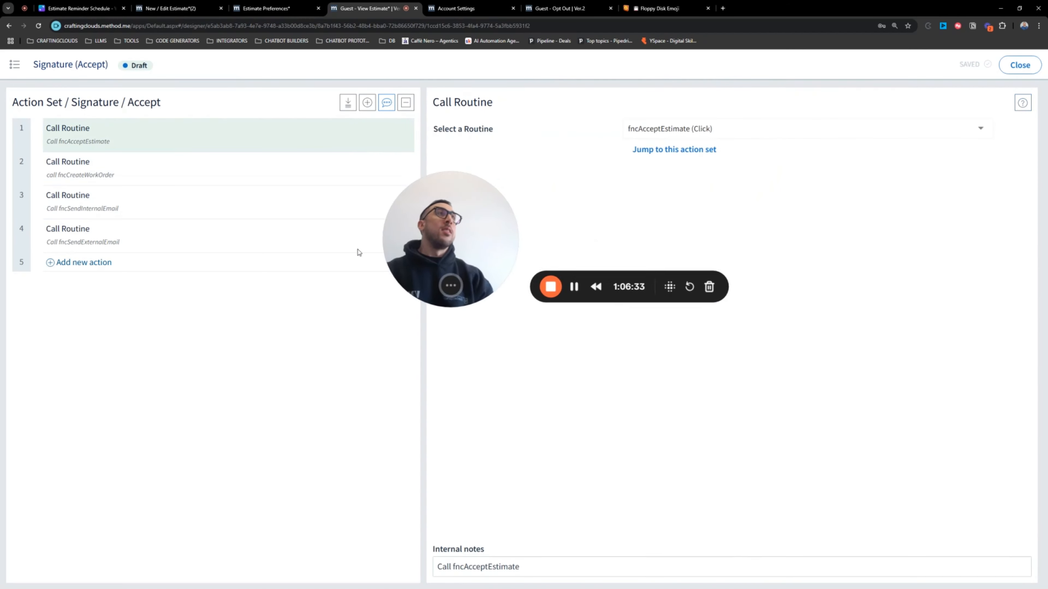
{"action": "left_click", "coordinate": [669, 152]}
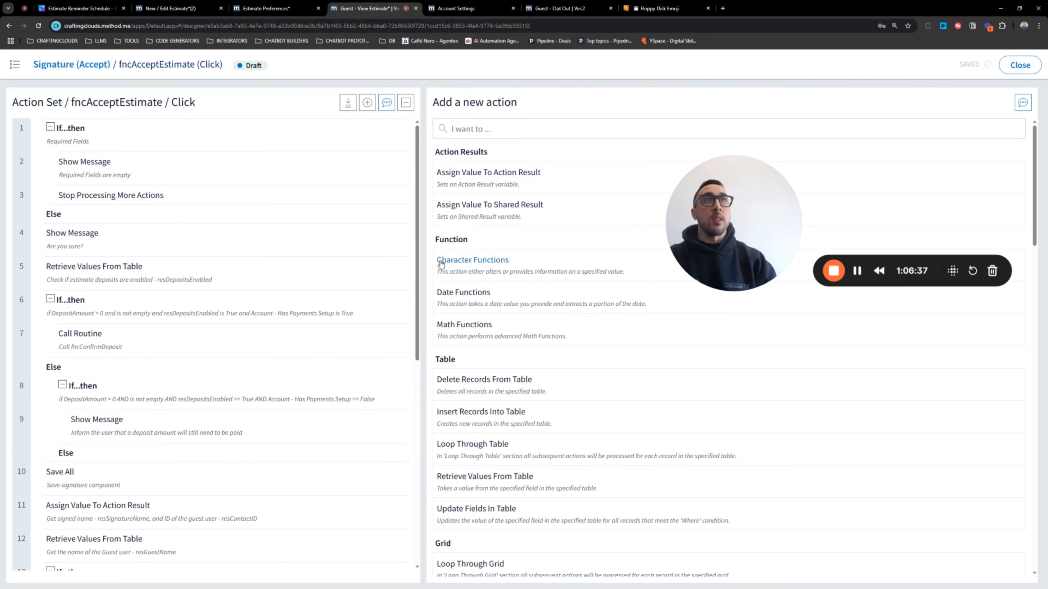
Step: Review fncAcceptEstimate's pending-reminder actions, the acceptance confirmation message and the deposits-enabled retrieval to find where a reminder check belongs
{"action": "left_click_drag", "start_coordinate": [418, 278], "coordinate": [411, 448]}
{"action": "scroll", "coordinate": [411, 449], "scroll_direction": "down", "scroll_amount": 2}
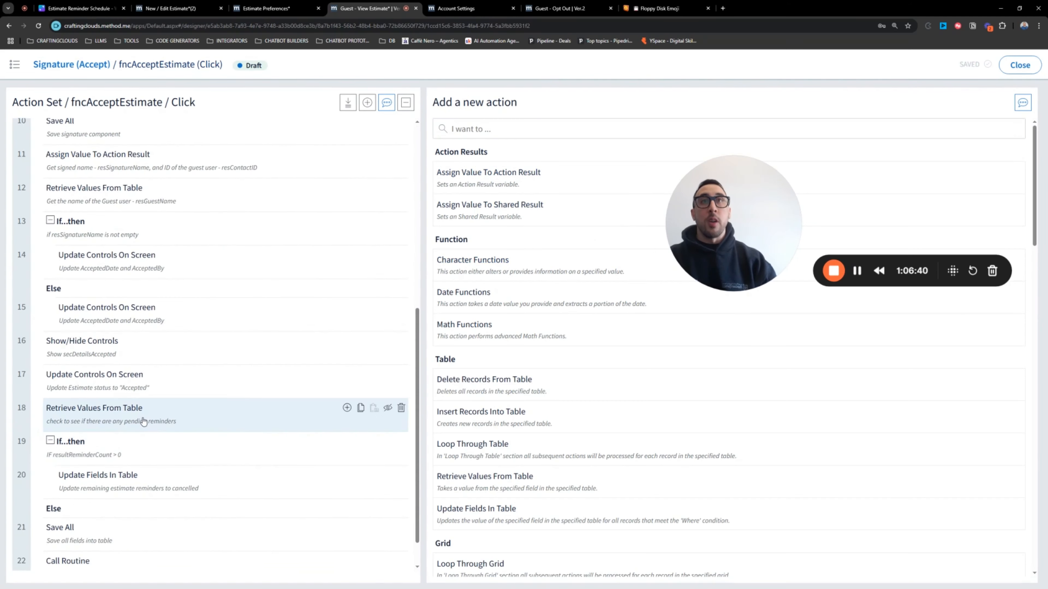
{"action": "scroll", "coordinate": [198, 417], "scroll_direction": "up", "scroll_amount": 10}
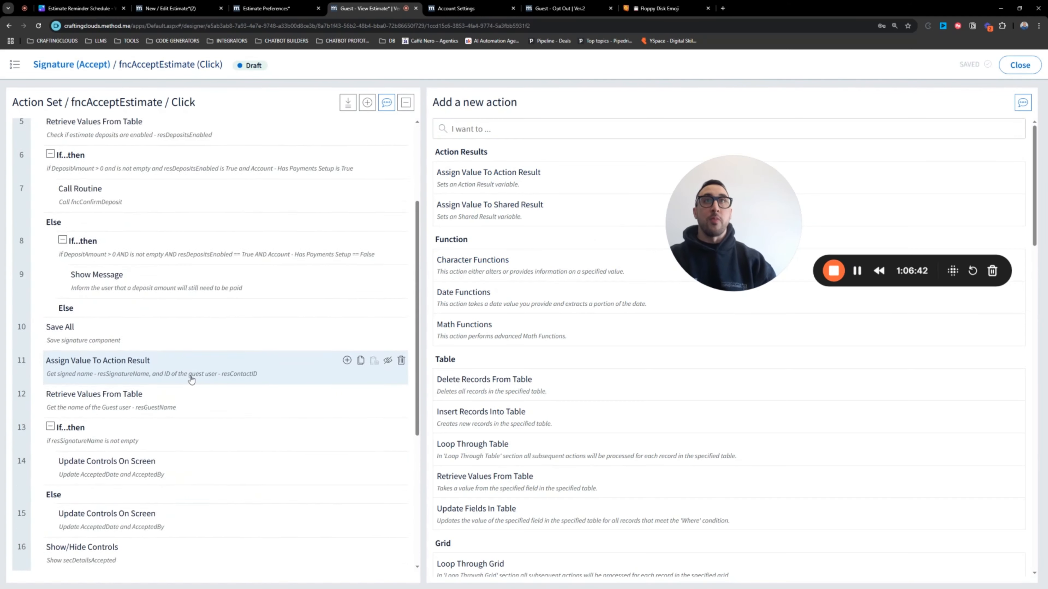
{"action": "left_click", "coordinate": [158, 242]}
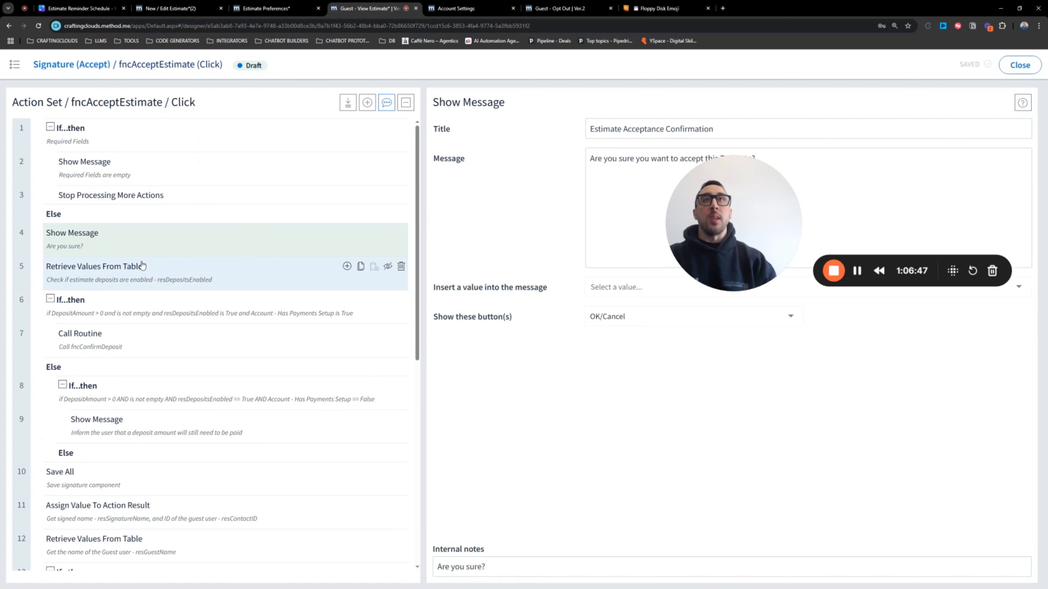
{"action": "left_click", "coordinate": [221, 288]}
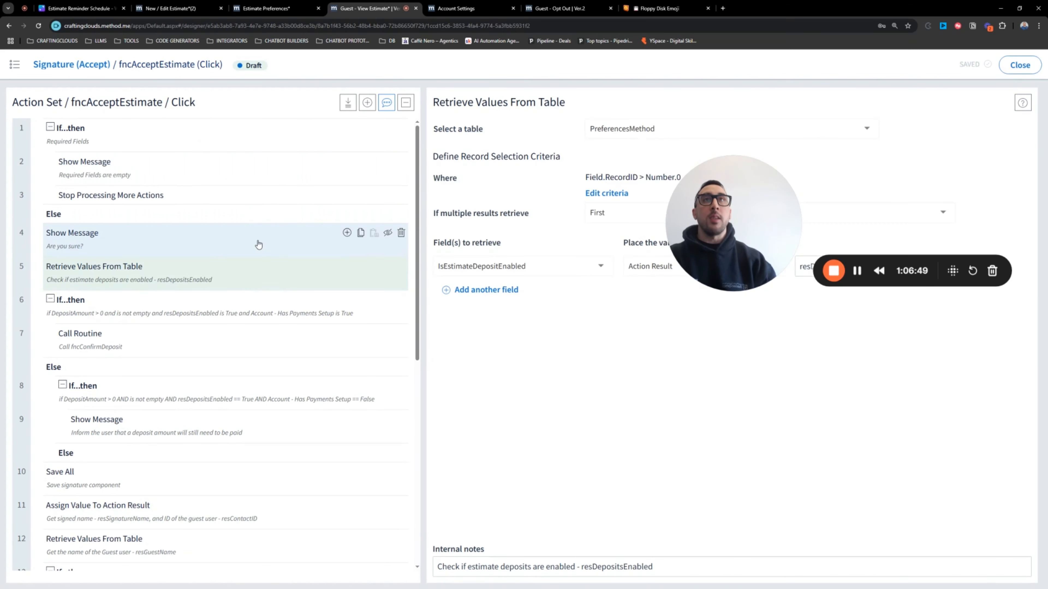
{"action": "left_click", "coordinate": [257, 241]}
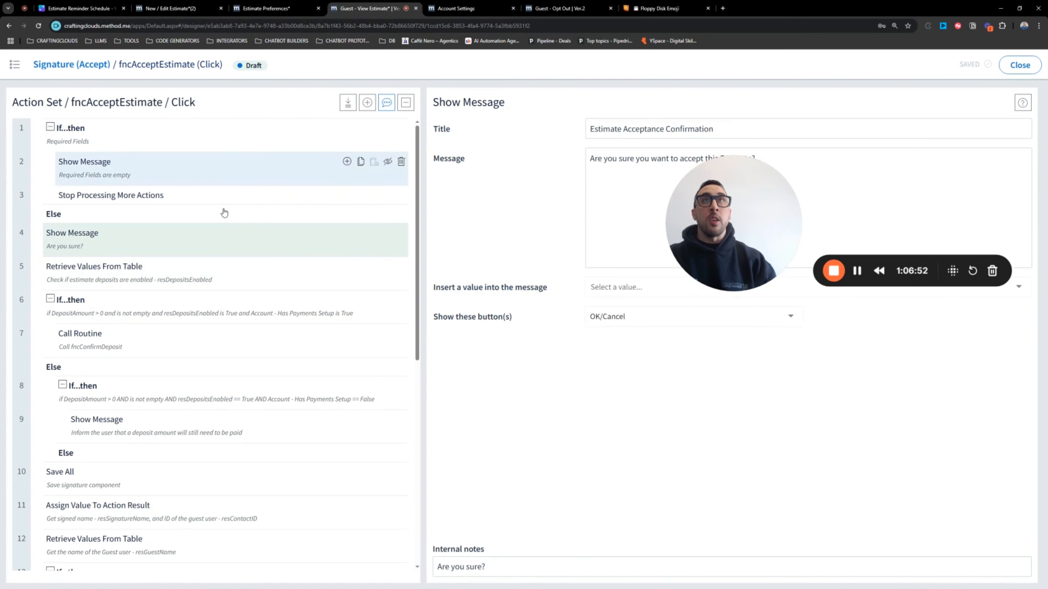
{"action": "left_click", "coordinate": [347, 233]}
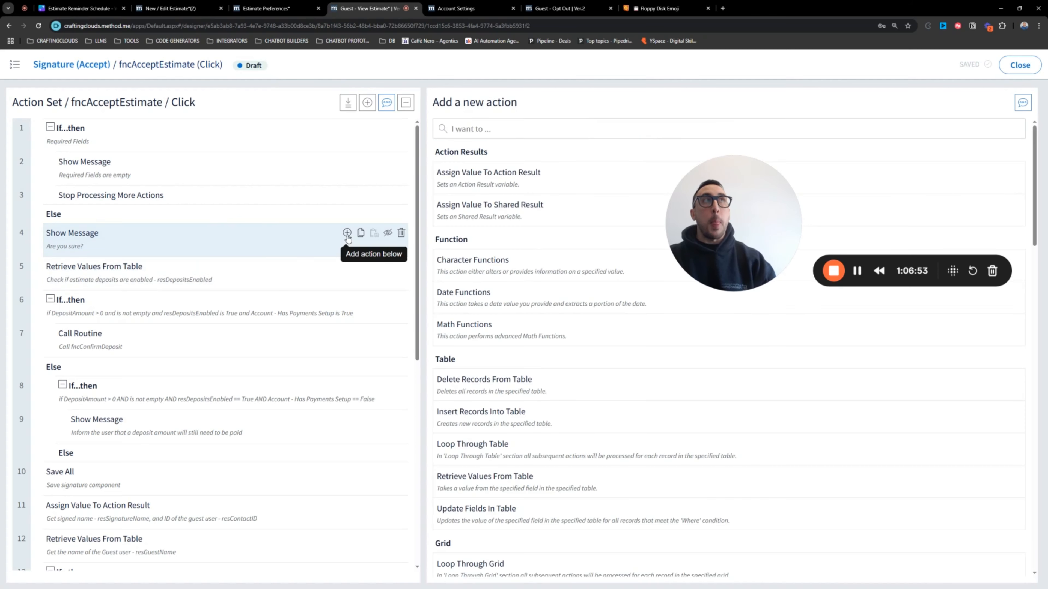
{"action": "left_click", "coordinate": [140, 234]}
{"action": "left_click_drag", "start_coordinate": [736, 216], "coordinate": [739, 159]}
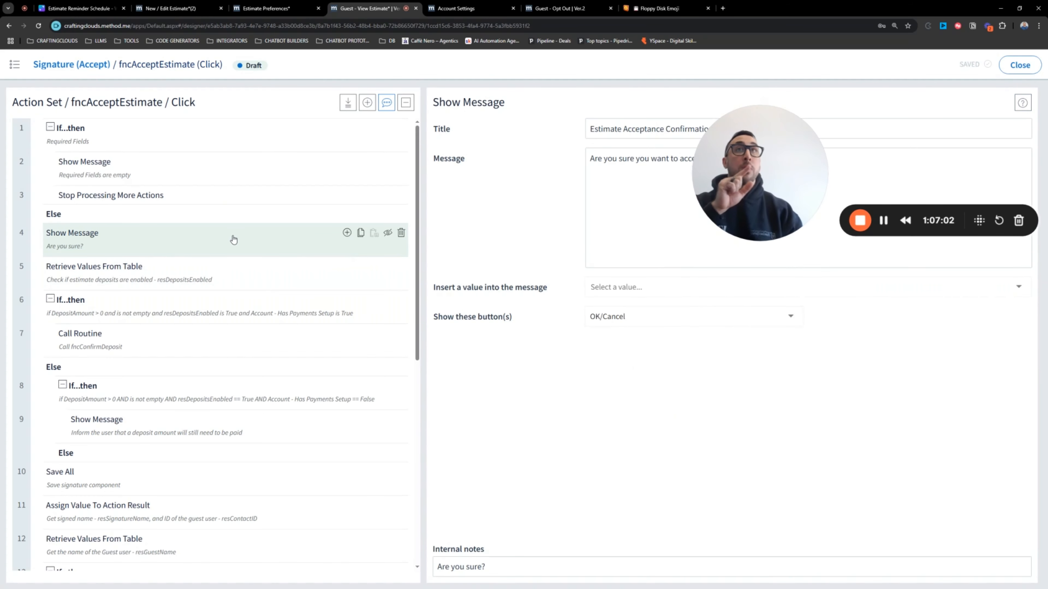
Step: Add a Retrieve Values From Table action below the "Are you sure?" message, using the EstimateReminders table
{"action": "left_click", "coordinate": [347, 233]}
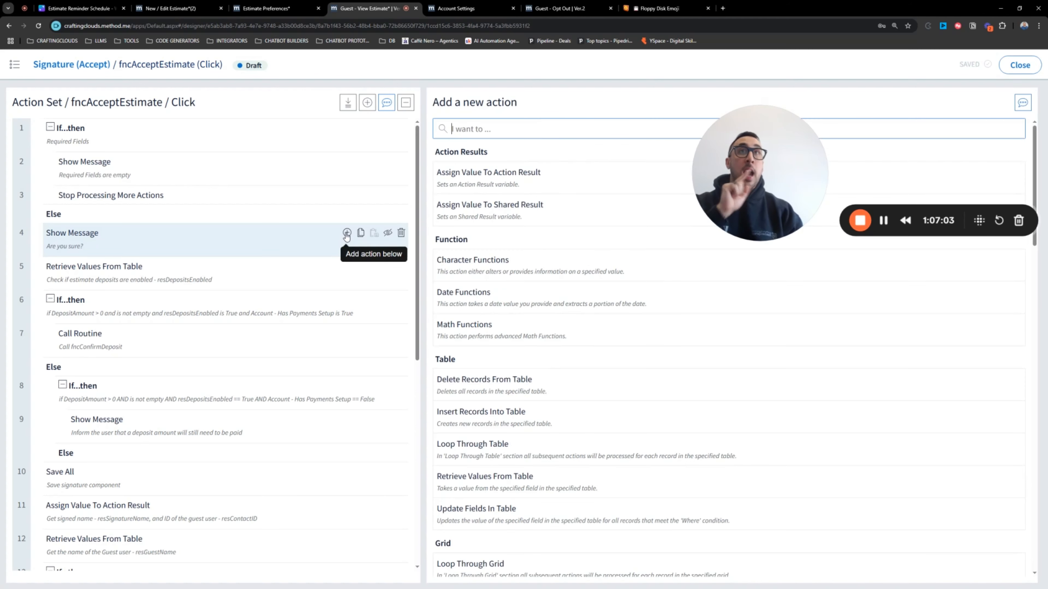
{"action": "type", "text": "ret"}
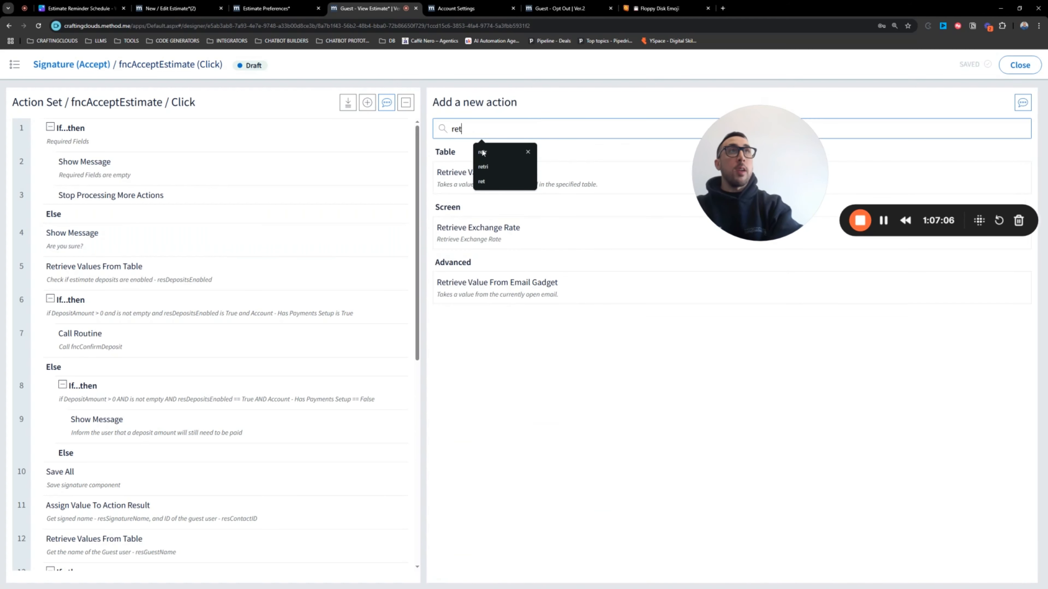
{"action": "left_click", "coordinate": [483, 153]}
{"action": "left_click", "coordinate": [474, 178]}
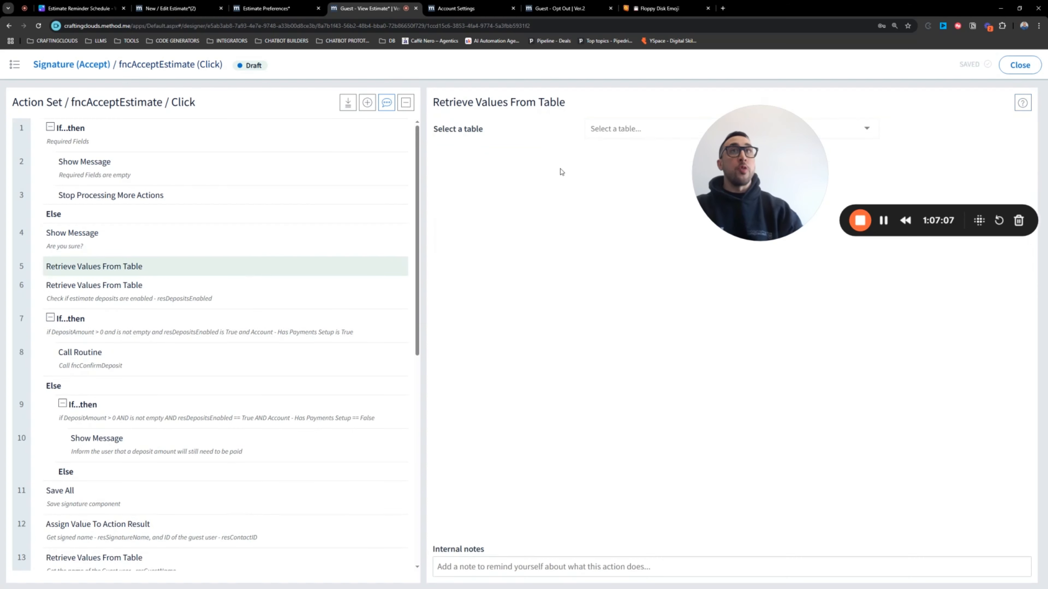
{"action": "left_click", "coordinate": [655, 135]}
{"action": "type", "text": "estimate"}
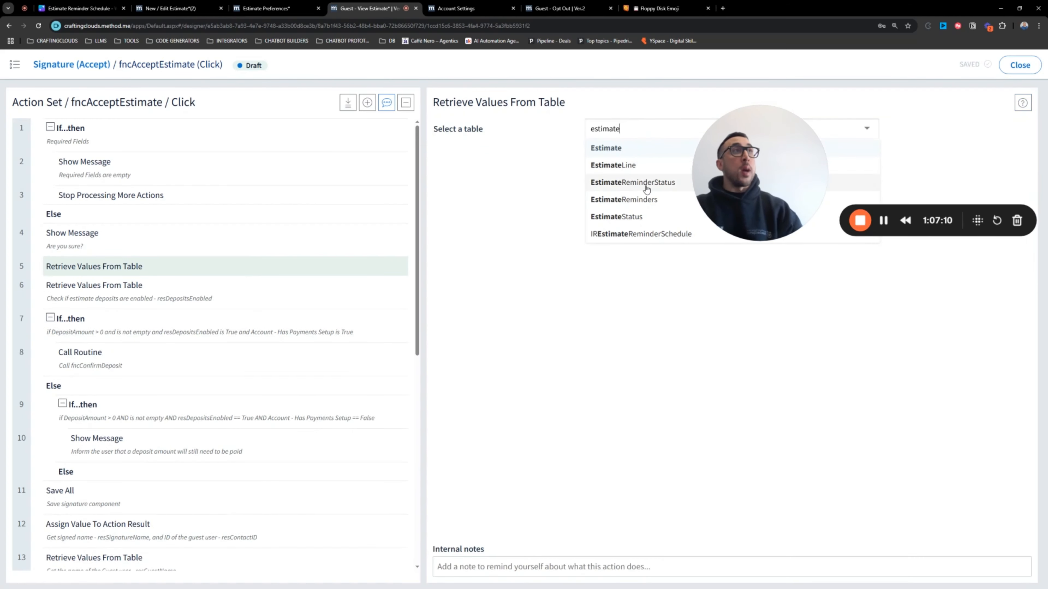
{"action": "left_click", "coordinate": [631, 200]}
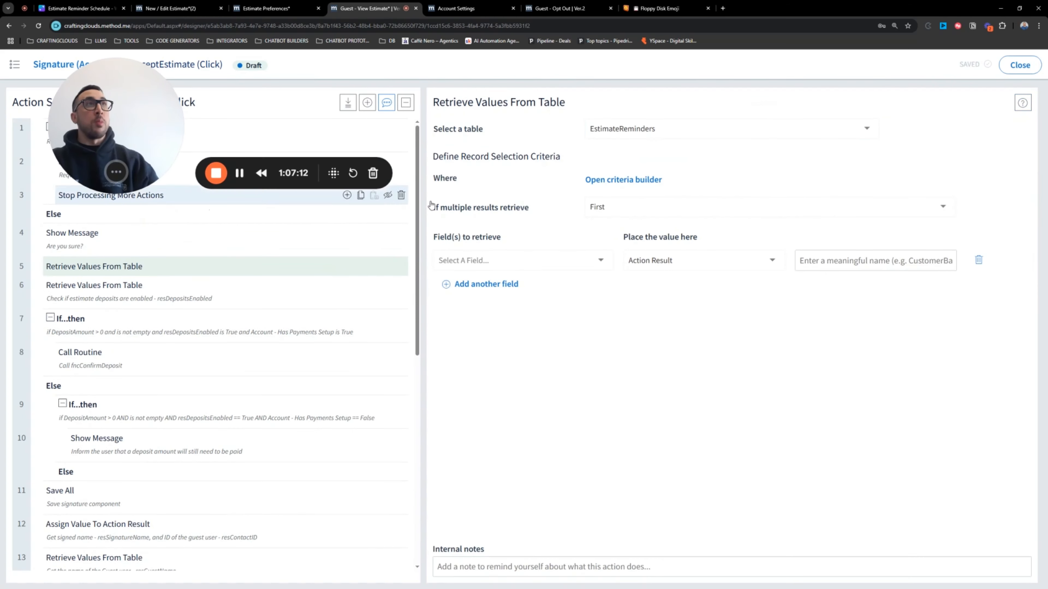
Step: Set the retrieval criteria so that Estimate - RecordID Is Equal to Screen Active Record ID
{"action": "left_click", "coordinate": [599, 182]}
{"action": "left_click", "coordinate": [484, 131]}
{"action": "left_click", "coordinate": [554, 157]}
{"action": "type", "text": "rec"}
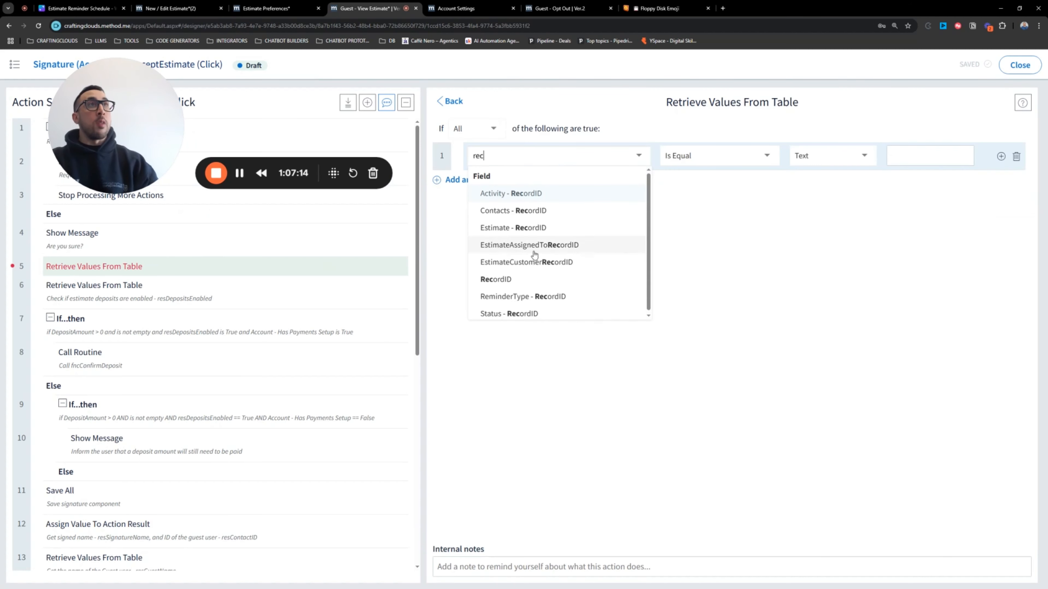
{"action": "left_click", "coordinate": [526, 278]}
{"action": "left_click", "coordinate": [503, 157]}
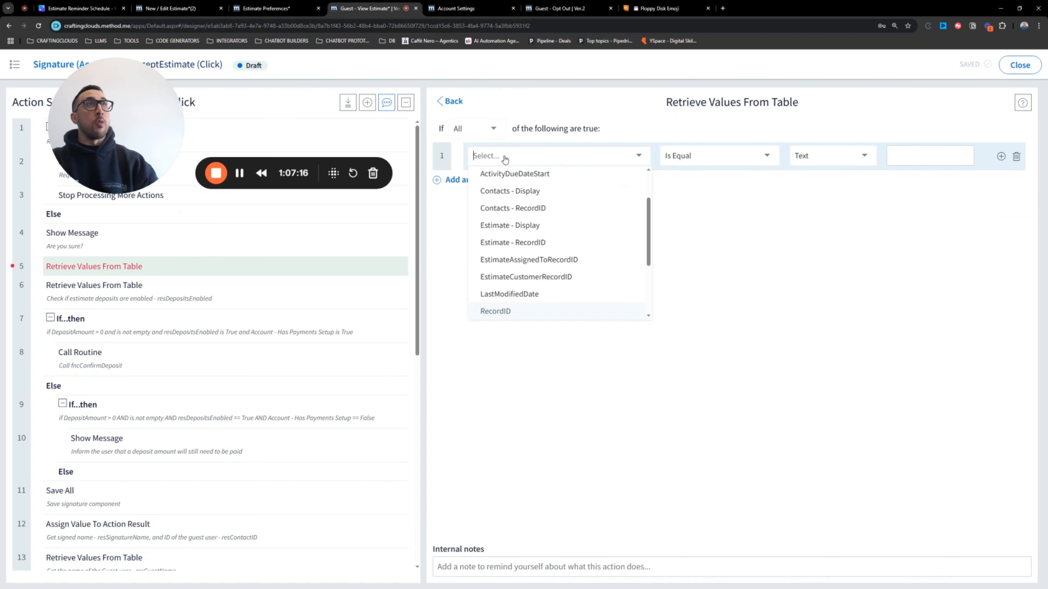
{"action": "type", "text": "est"}
{"action": "left_click", "coordinate": [513, 228]}
{"action": "left_click", "coordinate": [815, 160]}
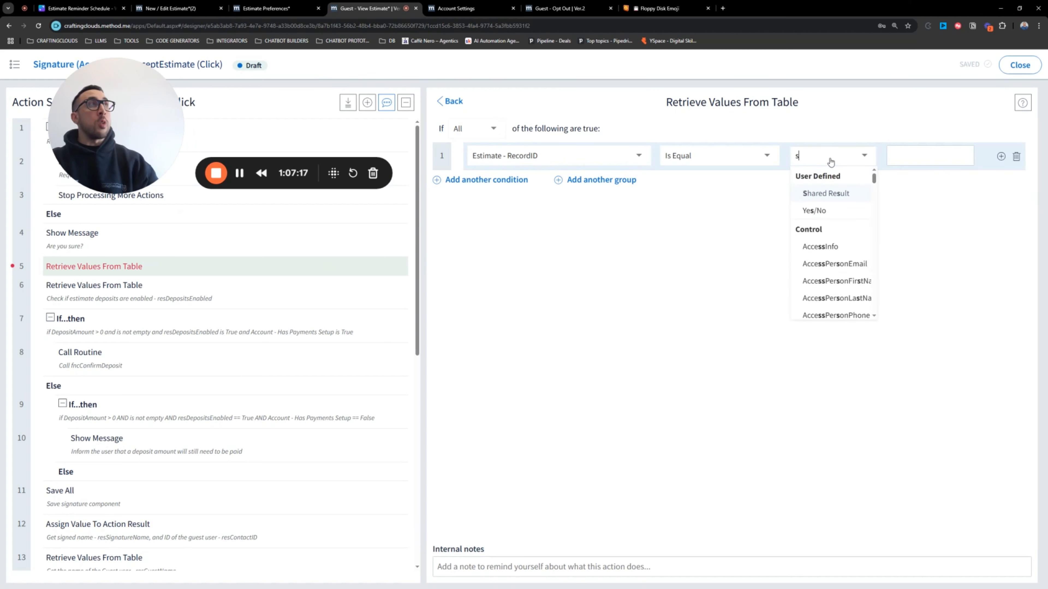
{"action": "type", "text": "scree"}
{"action": "left_click", "coordinate": [822, 204]}
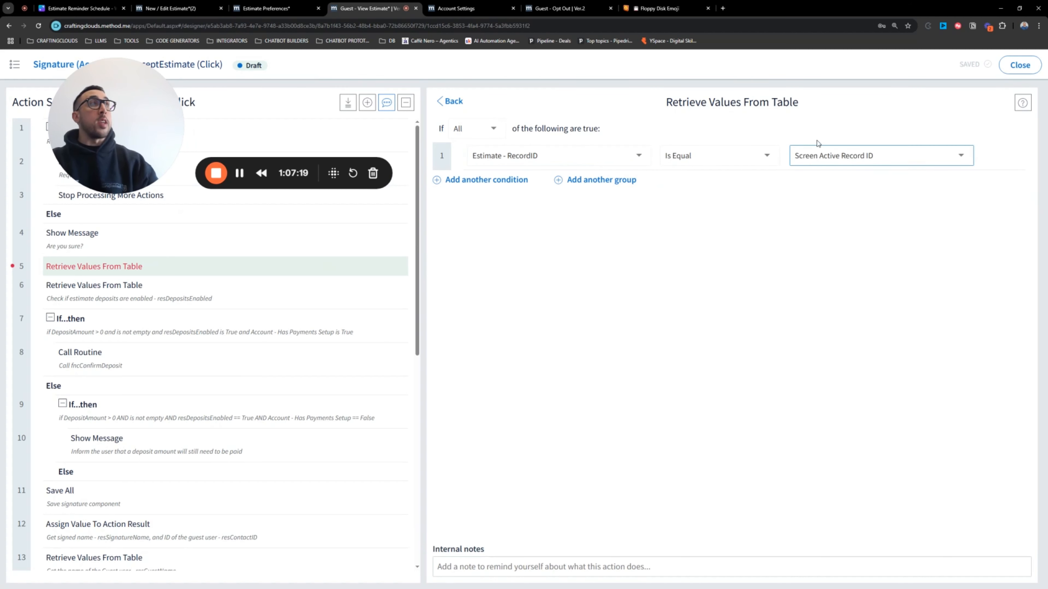
{"action": "left_click", "coordinate": [457, 102]}
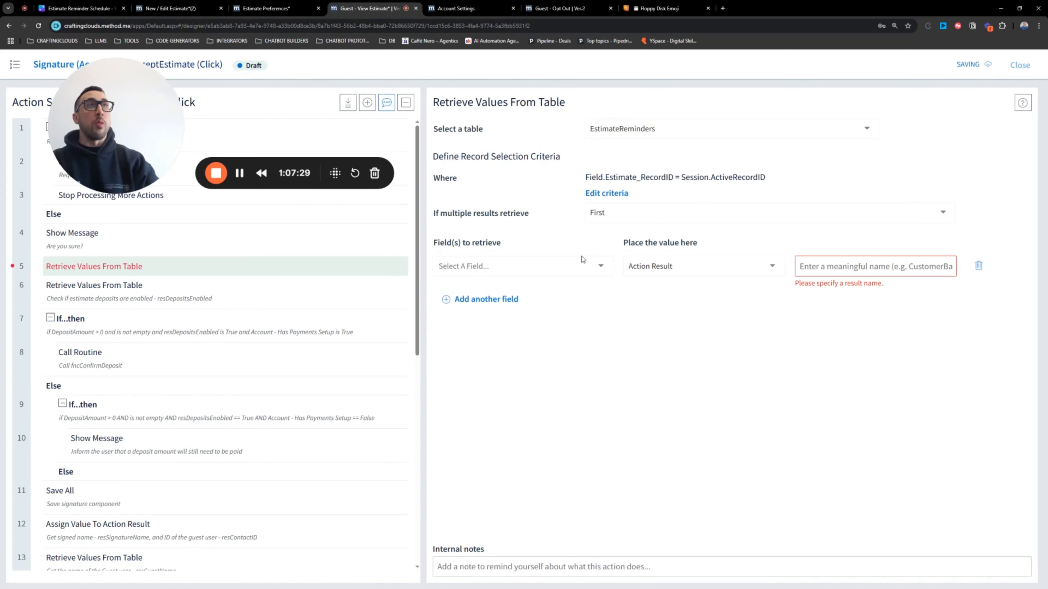
Step: Set the multiple-results option to Count and choose RecordID as the field to retrieve
{"action": "left_click", "coordinate": [559, 266]}
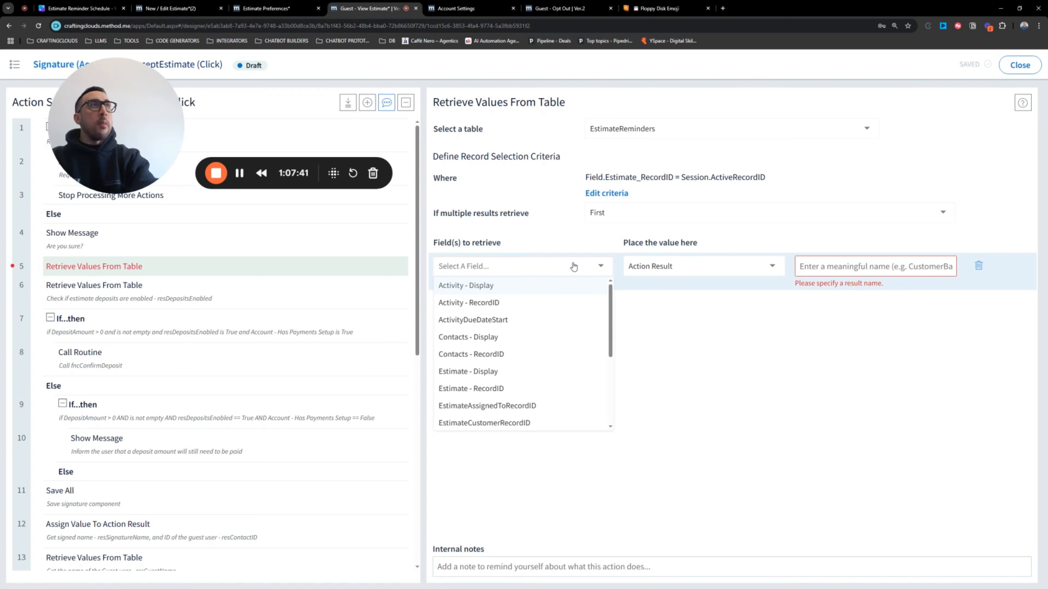
{"action": "left_click", "coordinate": [642, 220]}
{"action": "left_click", "coordinate": [601, 337]}
{"action": "left_click", "coordinate": [507, 272]}
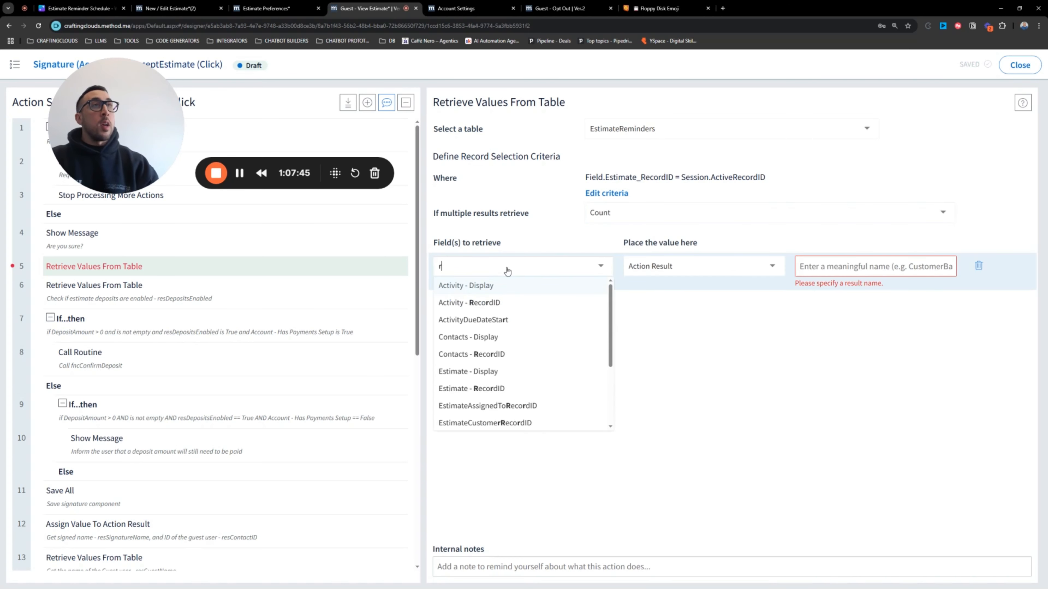
{"action": "type", "text": "rec"}
{"action": "left_click", "coordinate": [489, 372]}
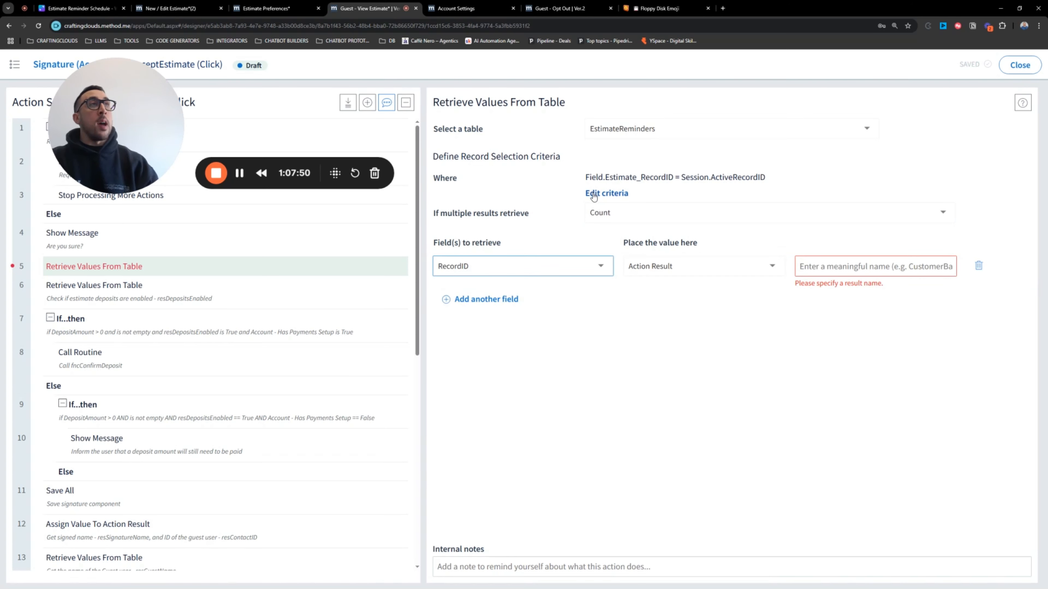
Step: Add a second criteria condition requiring Status - Display to equal the text "Not Sent"
{"action": "left_click", "coordinate": [593, 194]}
{"action": "left_click", "coordinate": [498, 181]}
{"action": "left_click", "coordinate": [507, 187]}
{"action": "type", "text": "st"}
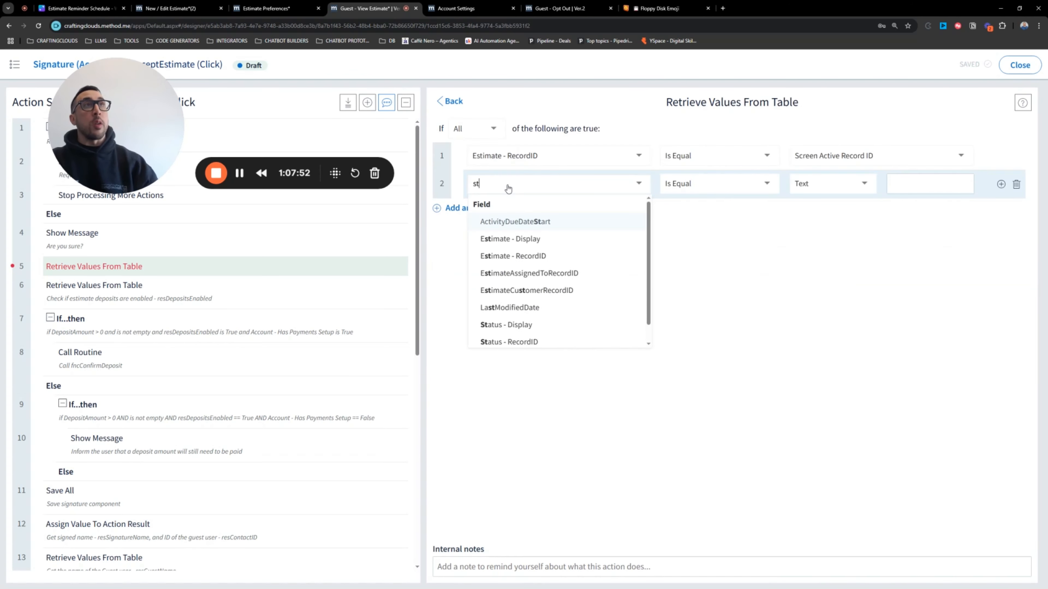
{"action": "type", "text": "at"}
{"action": "left_click", "coordinate": [514, 223]}
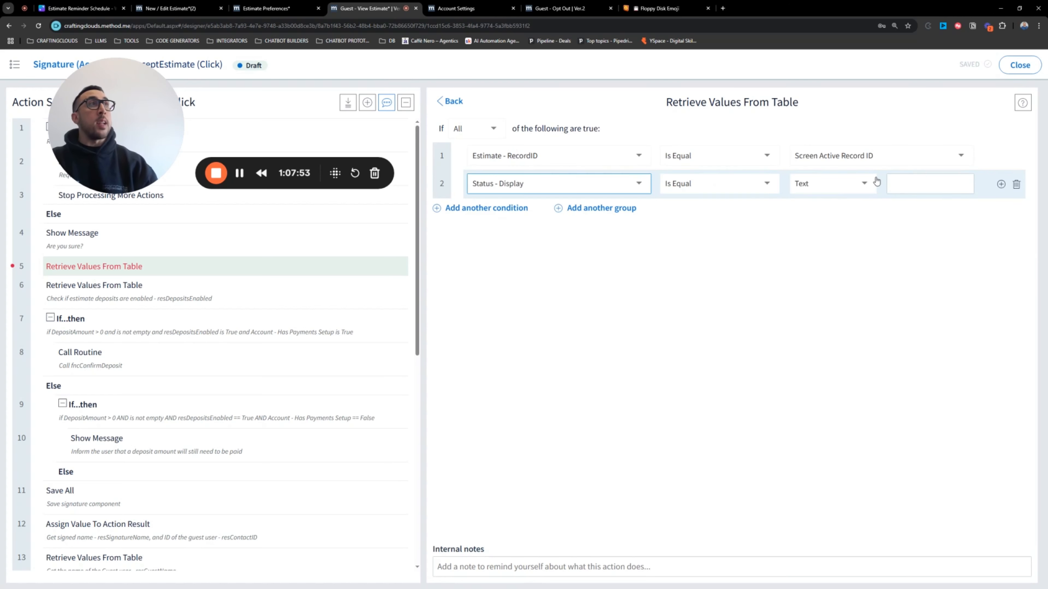
{"action": "left_click", "coordinate": [917, 182]}
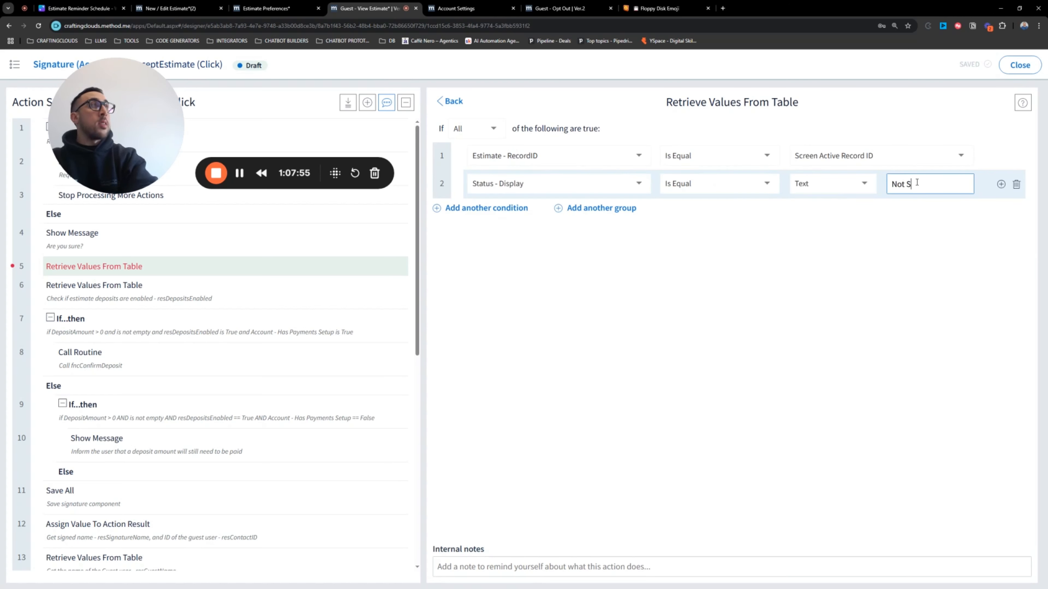
{"action": "left_click", "coordinate": [450, 102]}
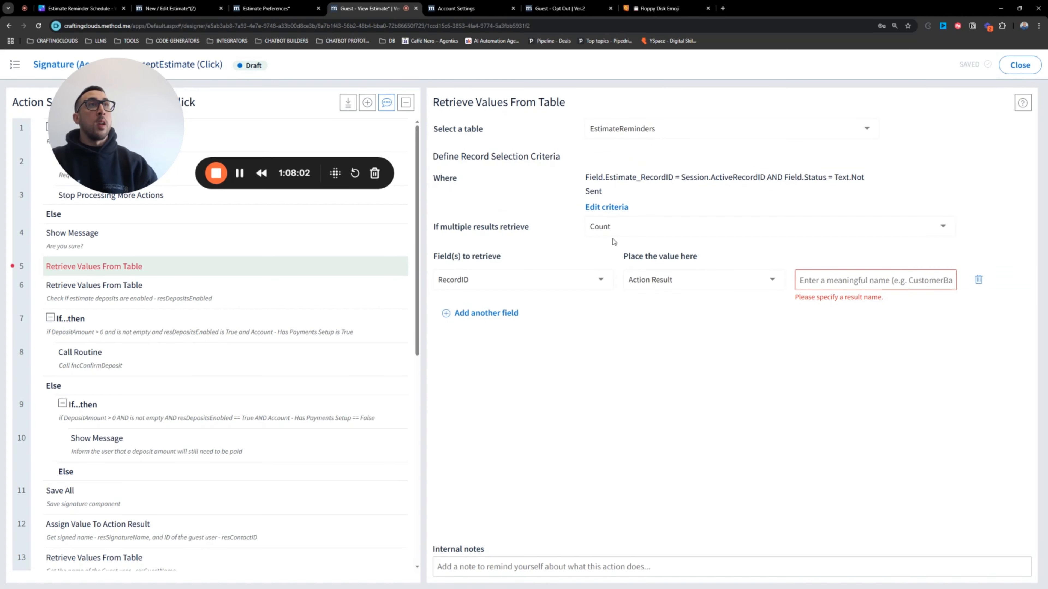
Step: Place the retrieved RecordID count in a new action result named resultReminderNotSentCount
{"action": "type", "text": "result"}
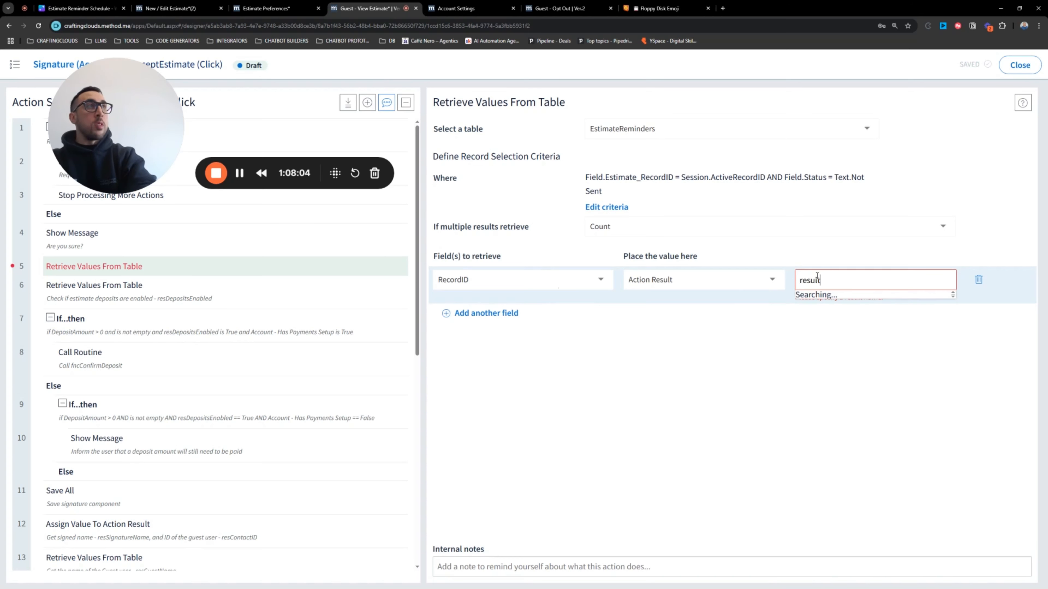
{"action": "type", "text": "ReminderNotSentCount"}
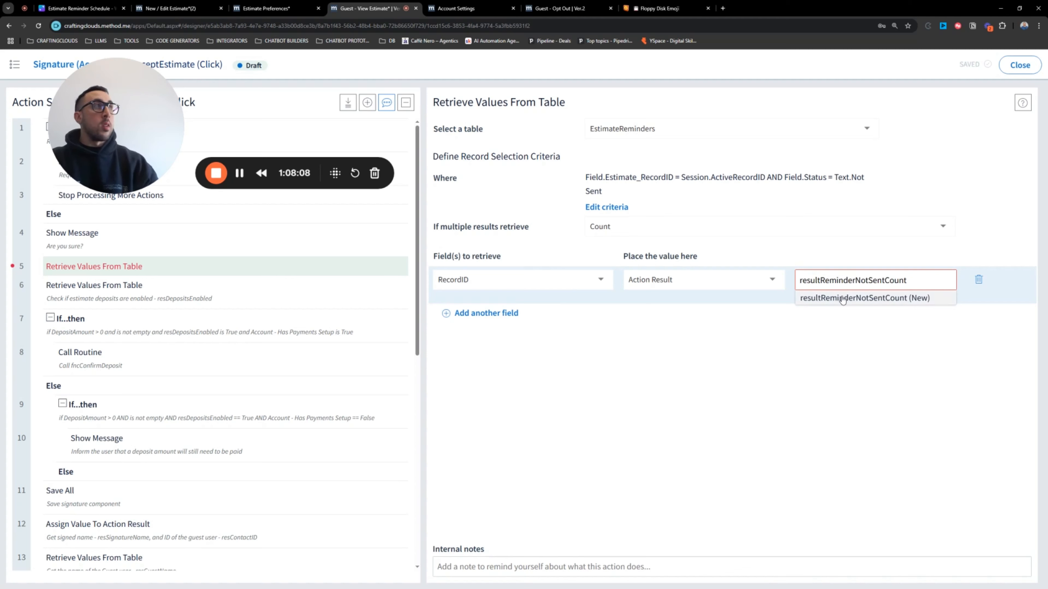
{"action": "left_click", "coordinate": [843, 298]}
Step: Add a Conditional Statement directly below the Retrieve Values From Table action that counts unsent reminders
{"action": "left_click", "coordinate": [346, 266]}
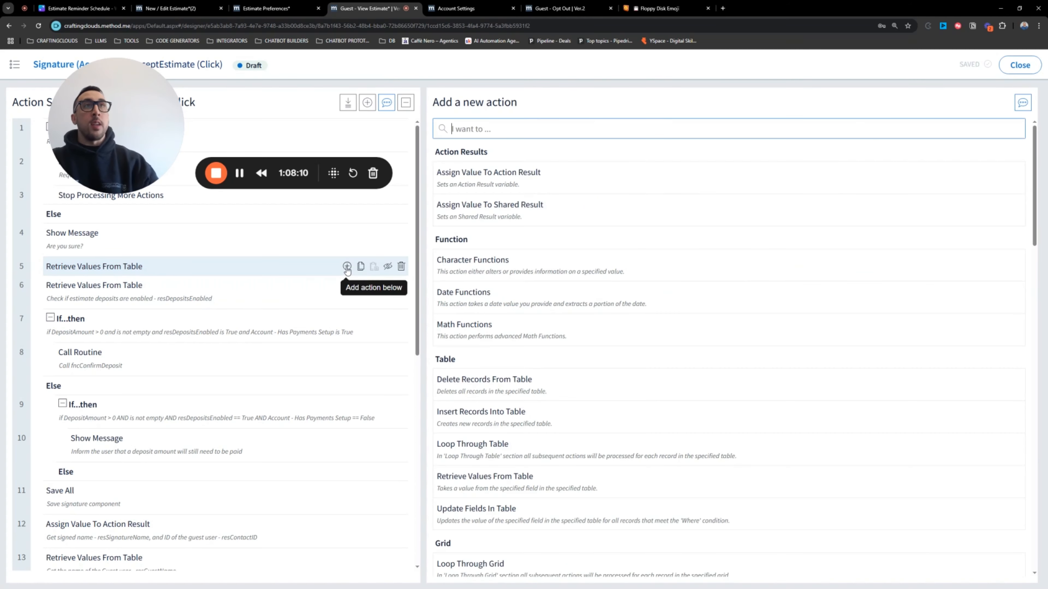
{"action": "type", "text": "cond"}
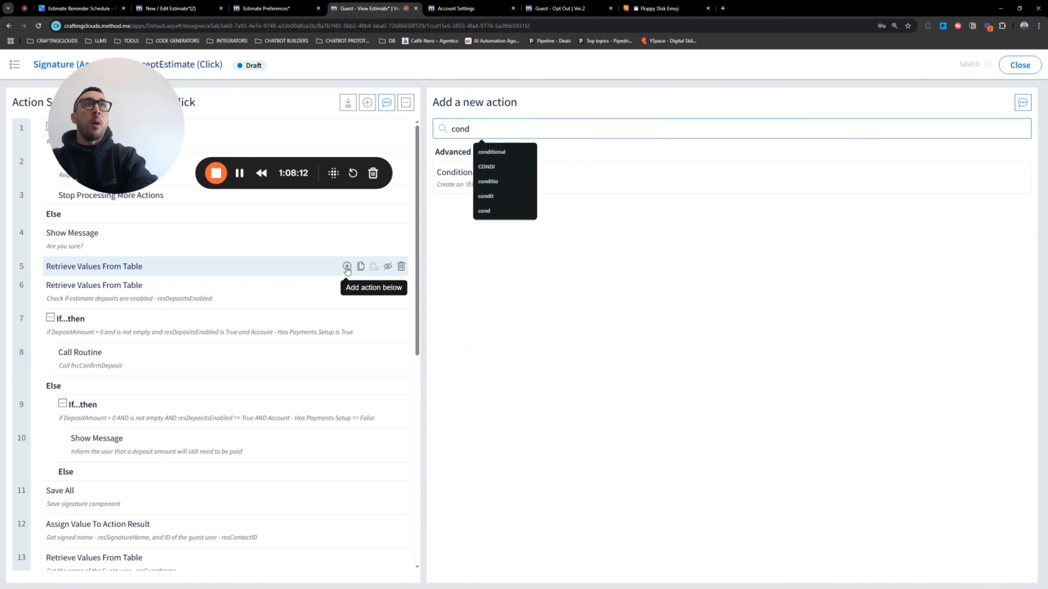
{"action": "type", "text": "itional"}
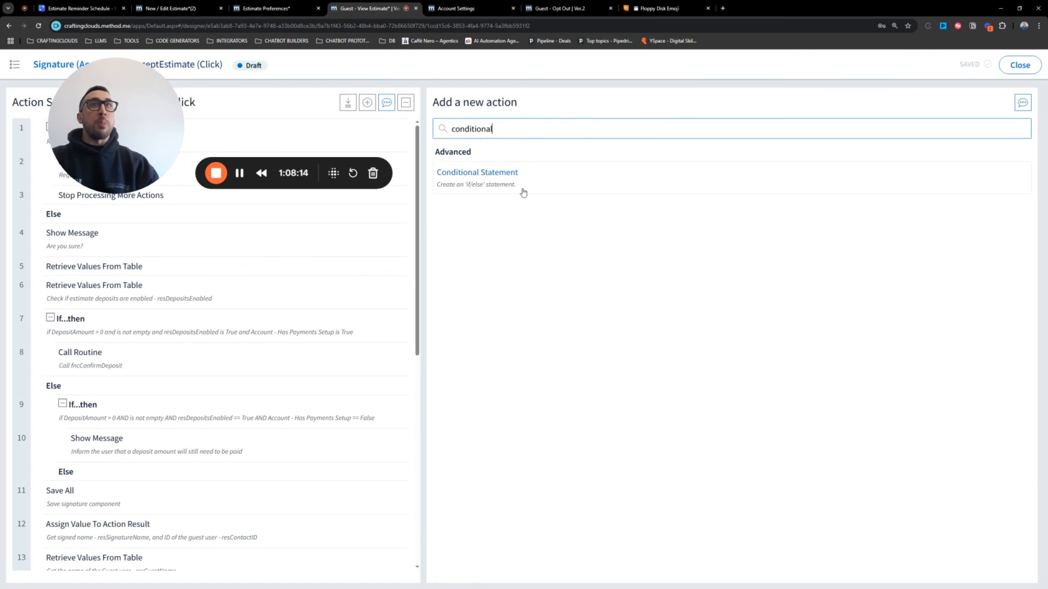
{"action": "left_click", "coordinate": [491, 182]}
Step: Set the condition so that resultReminderNotSentCount is Greater Than the number 0
{"action": "left_click", "coordinate": [495, 131]}
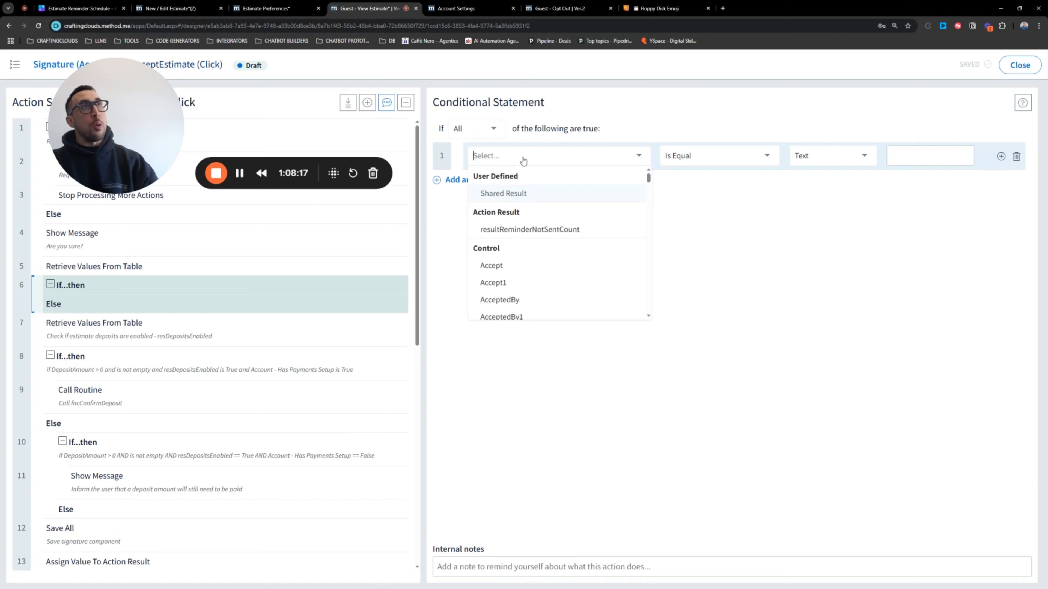
{"action": "left_click", "coordinate": [552, 229]}
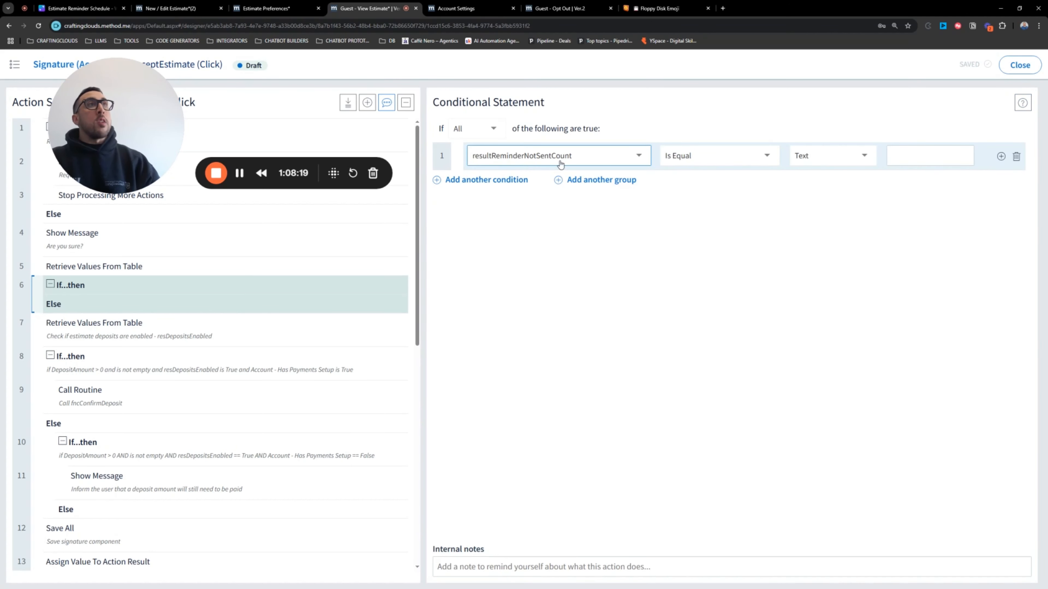
{"action": "left_click", "coordinate": [716, 158]}
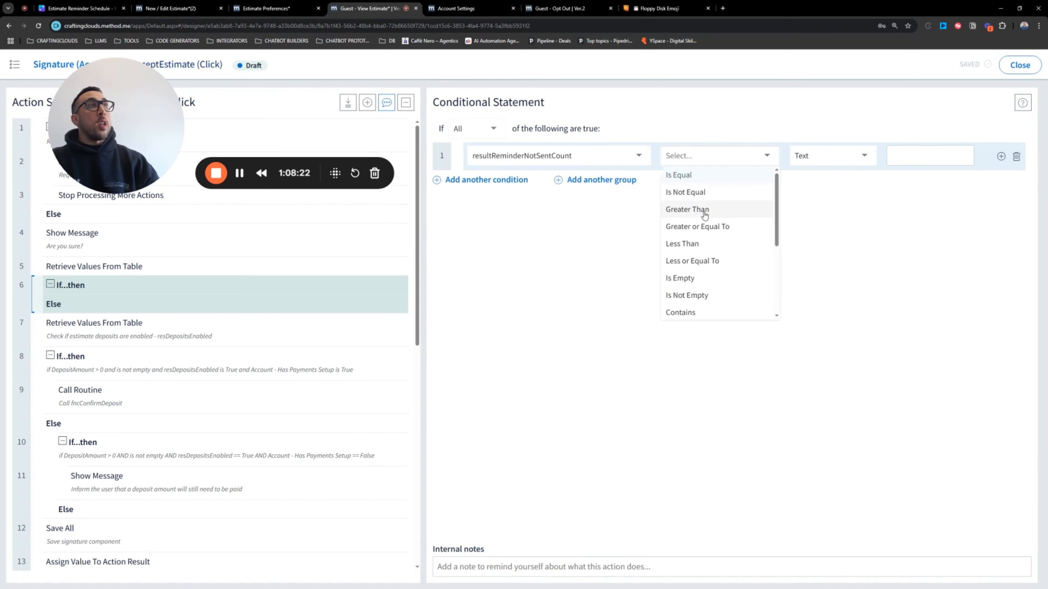
{"action": "left_click", "coordinate": [705, 206]}
{"action": "left_click", "coordinate": [804, 156]}
{"action": "left_click", "coordinate": [815, 211]}
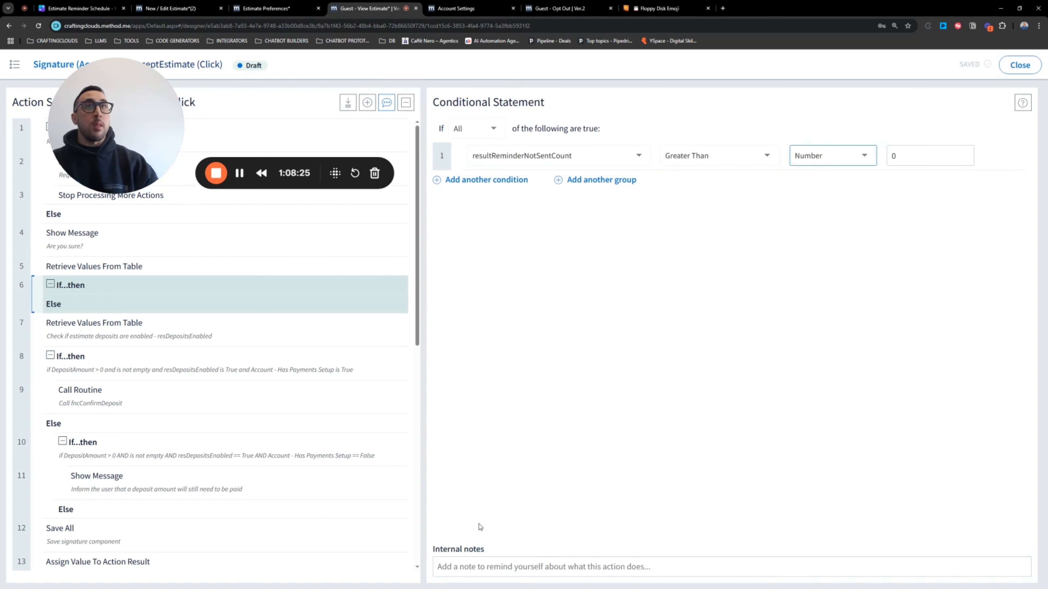
{"action": "left_click", "coordinate": [499, 560]}
Step: Add an Update Fields In Table action inside the new If...then branch
{"action": "left_click", "coordinate": [347, 286]}
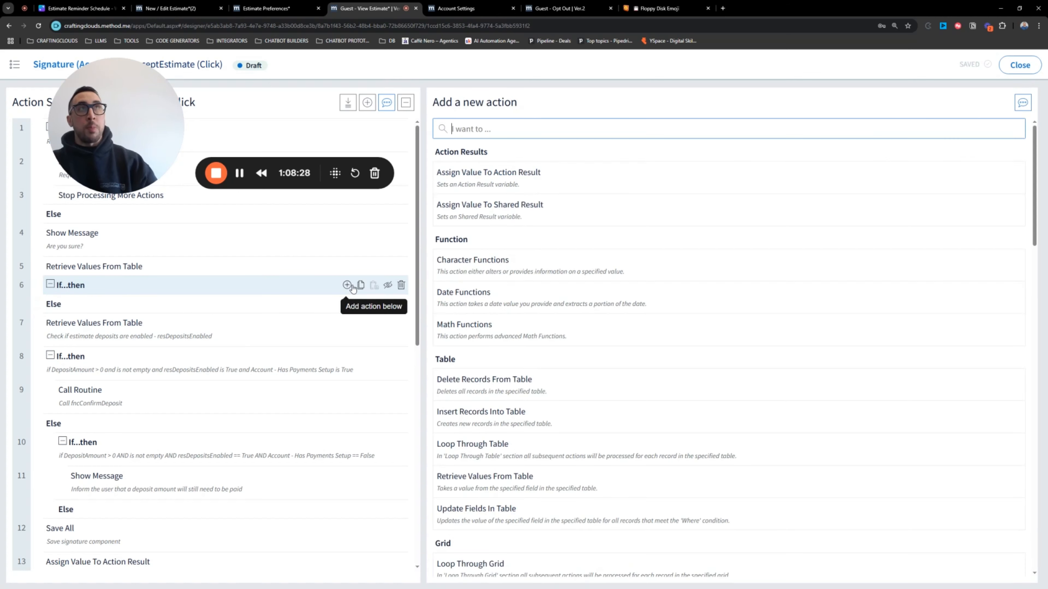
{"action": "type", "text": "updat"}
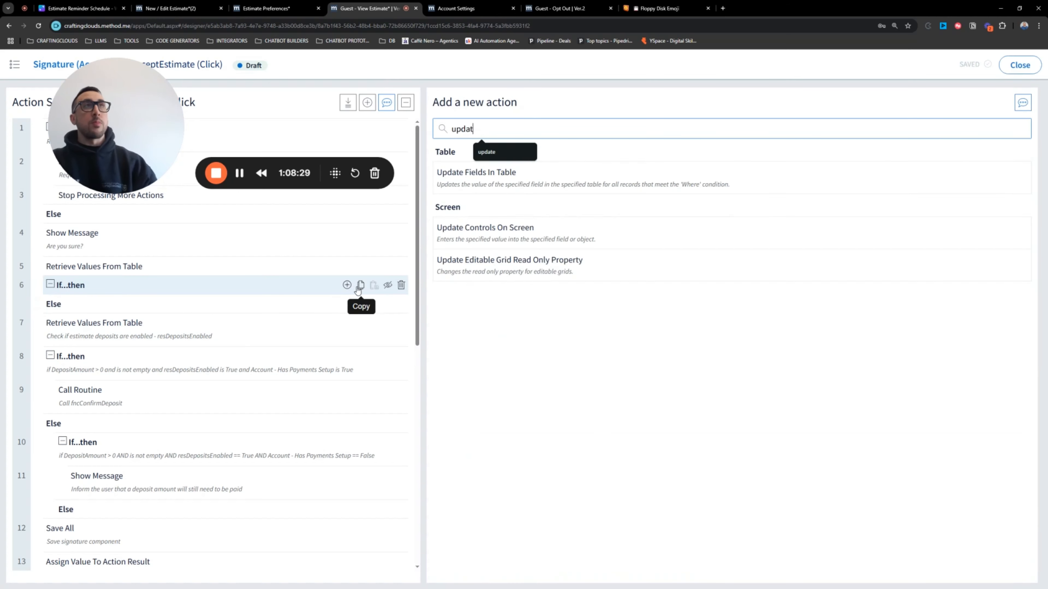
{"action": "left_click", "coordinate": [473, 182]}
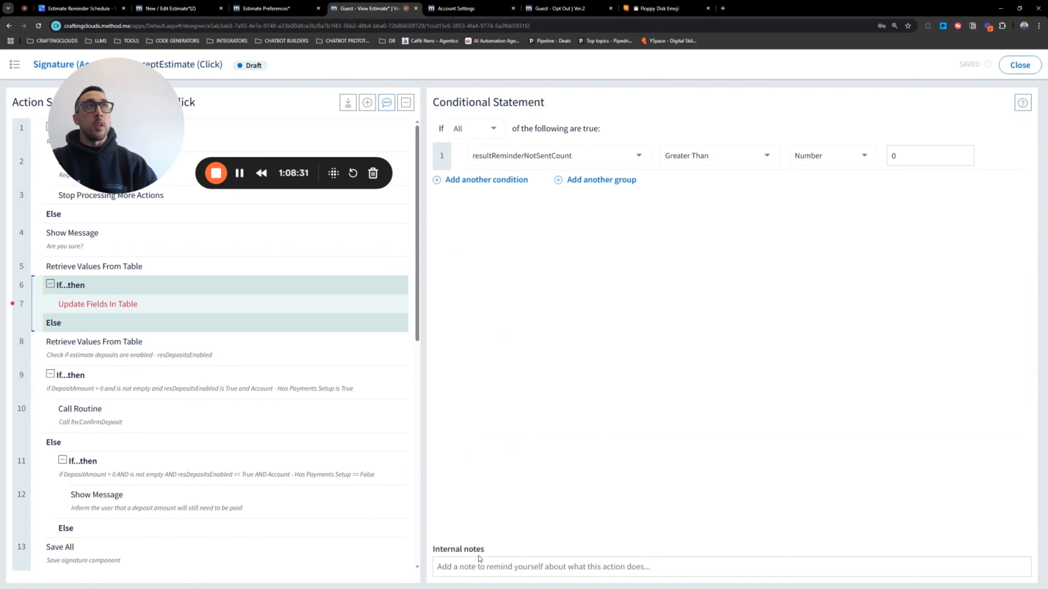
Step: Give the new conditional statement the internal note "IF Not Sent Reminders found"
{"action": "left_click", "coordinate": [495, 565]}
{"action": "type", "text": "IF resul"}
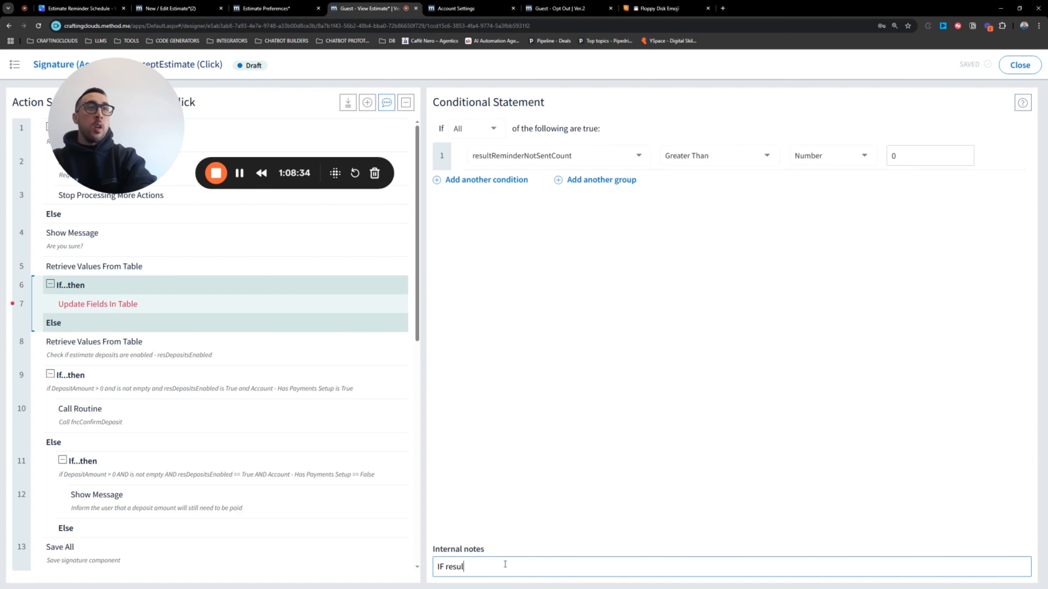
{"action": "key", "text": "BackSpace"}
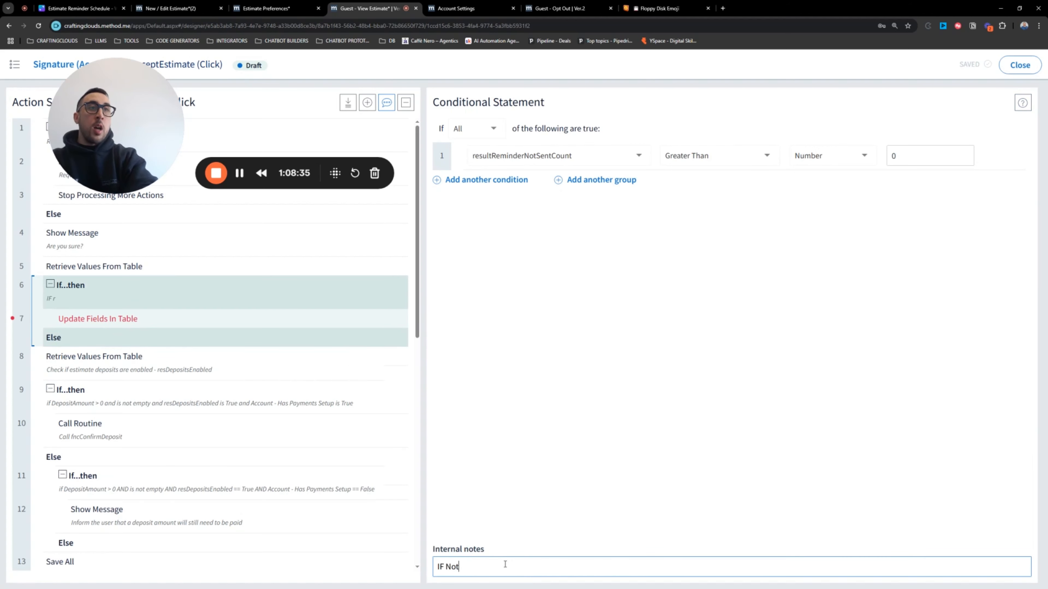
{"action": "type", "text": "Not Sent Reminders found"}
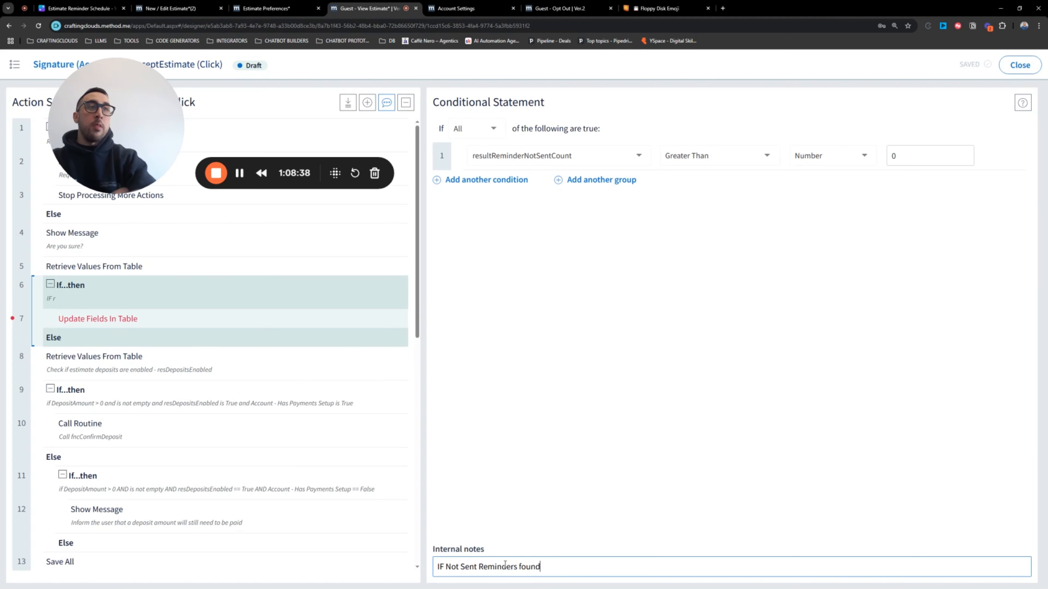
Step: Choose EstimateReminders as the table for the Update Fields In Table action
{"action": "left_click", "coordinate": [147, 320]}
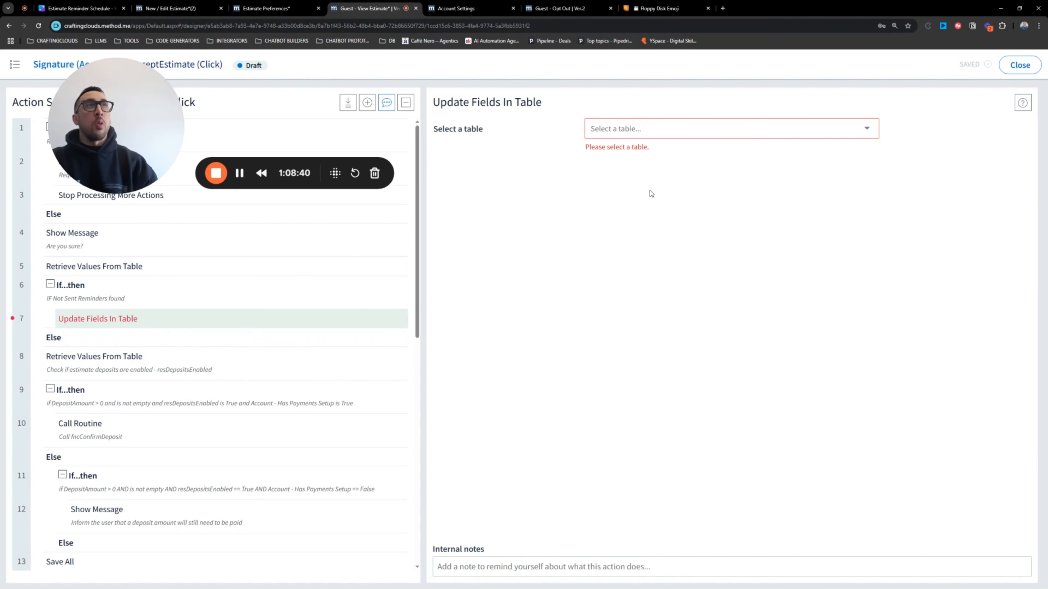
{"action": "left_click", "coordinate": [689, 132]}
{"action": "type", "text": "estimate"}
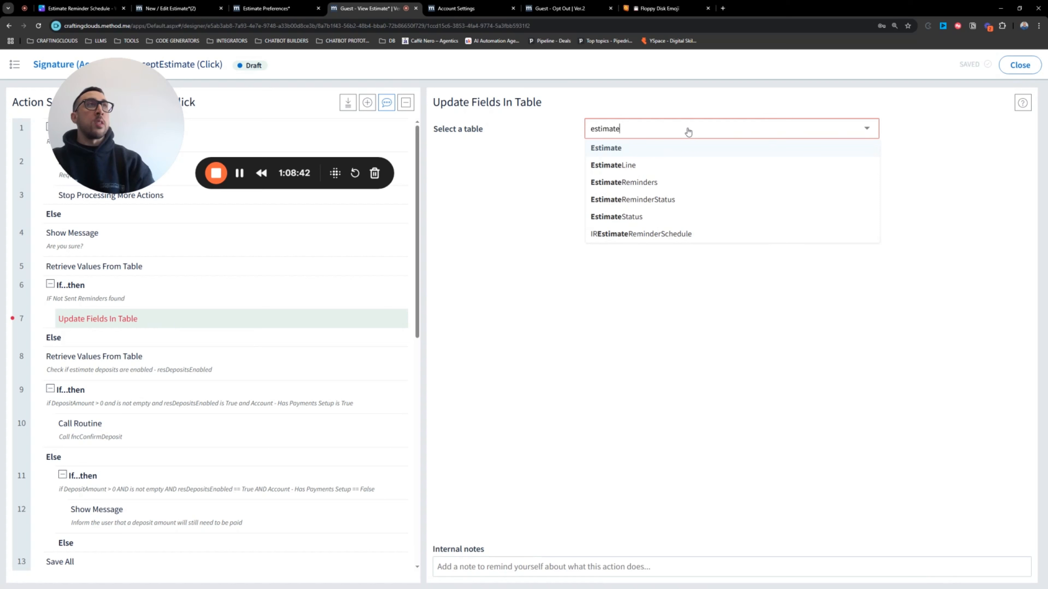
{"action": "left_click", "coordinate": [681, 184]}
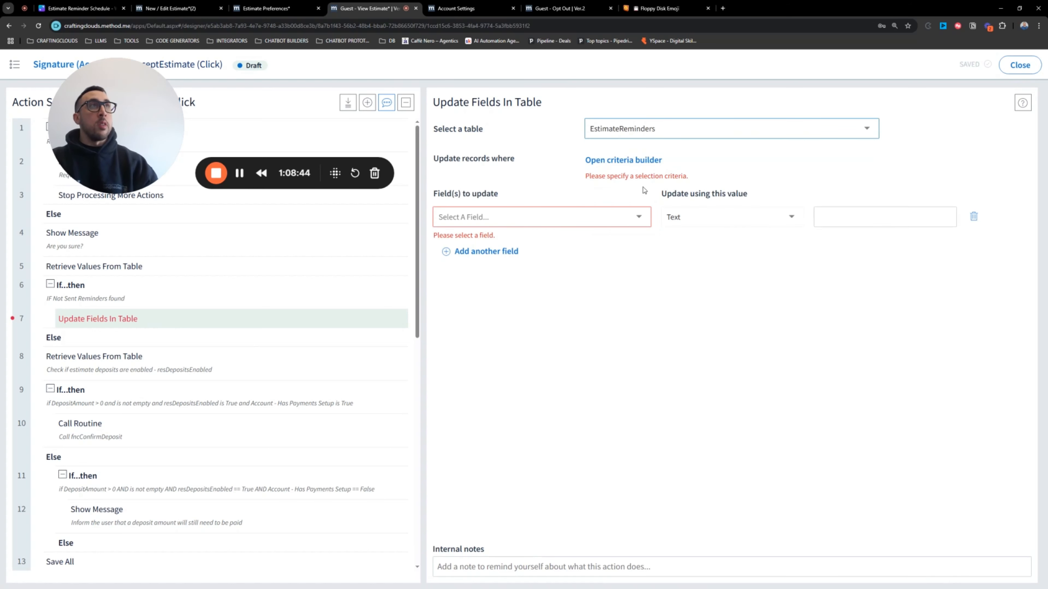
Step: Set the update criteria so that Estimate - RecordID Is Equal to Screen Active Record ID
{"action": "left_click", "coordinate": [631, 161]}
{"action": "left_click", "coordinate": [491, 128]}
{"action": "left_click", "coordinate": [514, 159]}
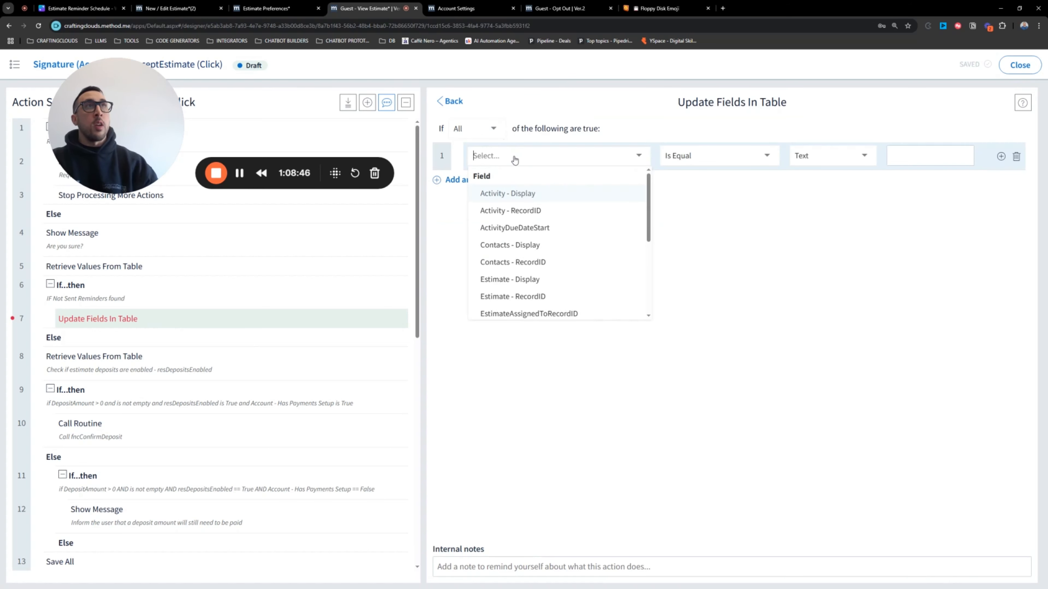
{"action": "type", "text": "est"}
{"action": "left_click", "coordinate": [512, 227]}
{"action": "left_click", "coordinate": [829, 154]}
{"action": "type", "text": "scree"}
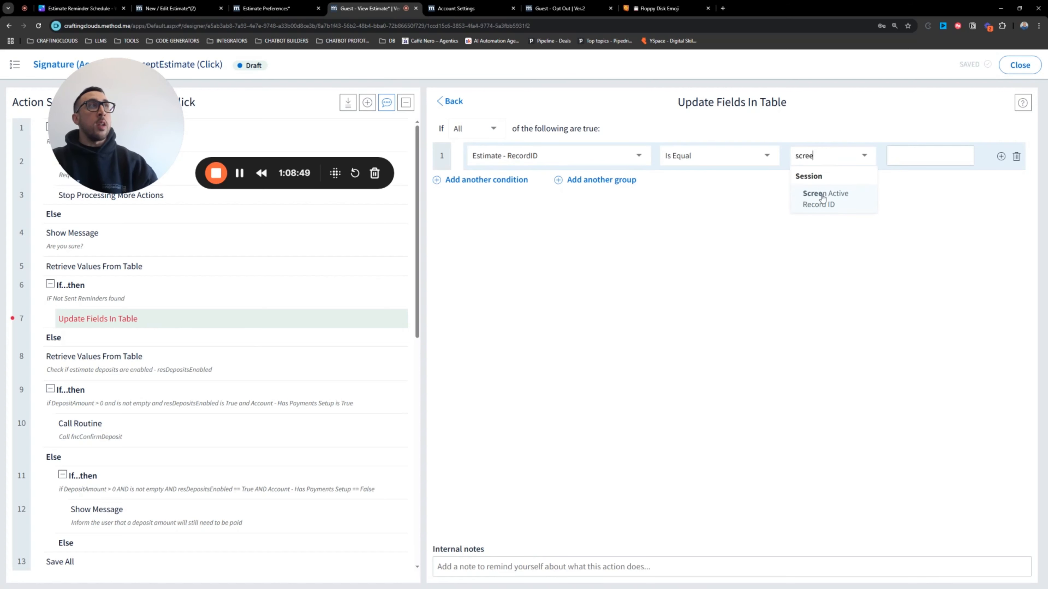
{"action": "left_click", "coordinate": [823, 199]}
Step: Add a second update condition requiring Status - Display to equal the text "Not Sent", and return to the action settings
{"action": "left_click", "coordinate": [495, 179]}
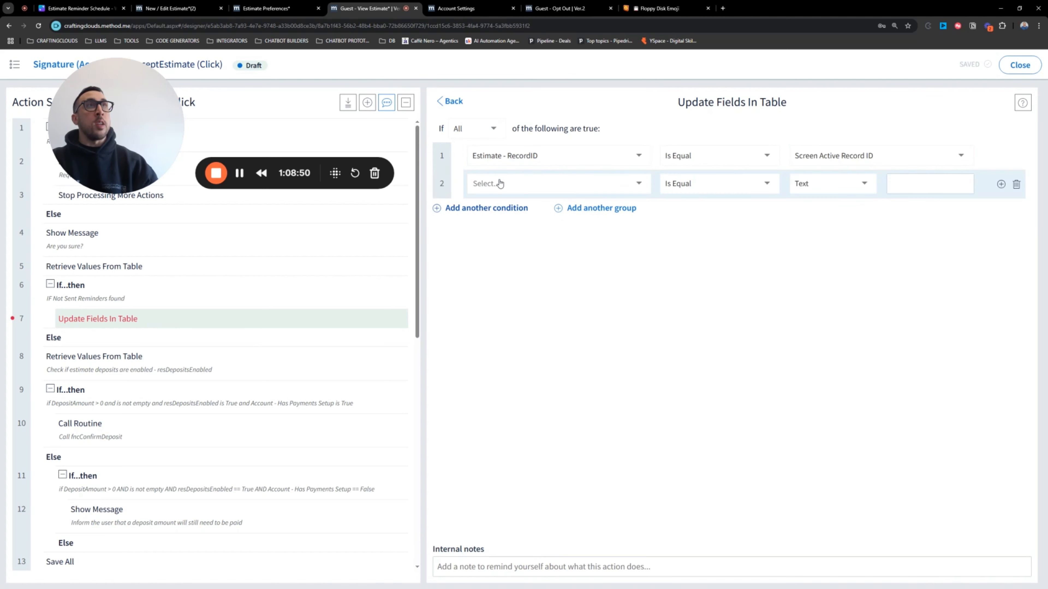
{"action": "left_click", "coordinate": [510, 184]}
{"action": "type", "text": "not"}
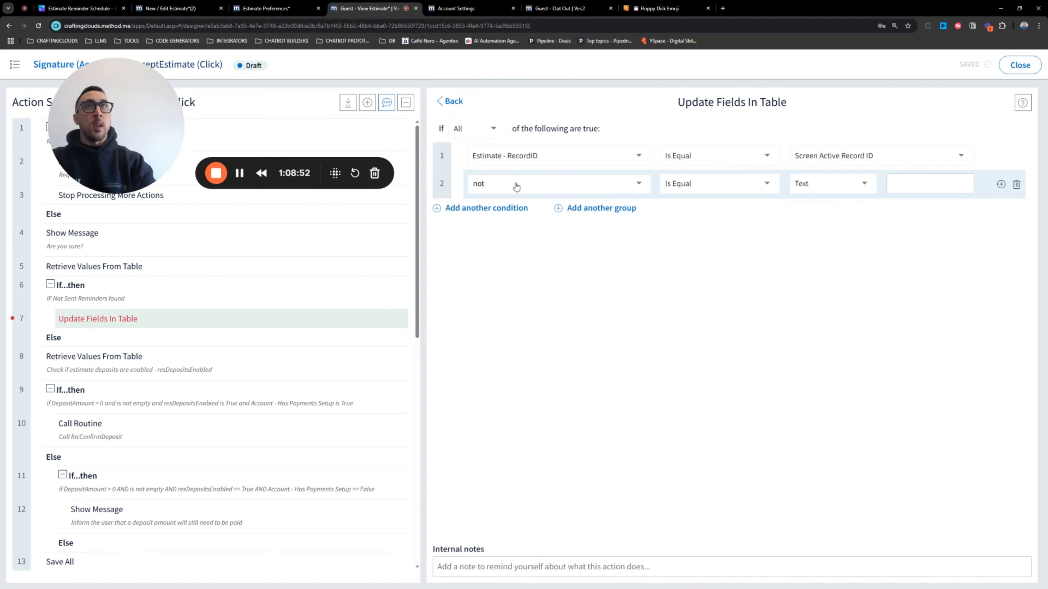
{"action": "key", "text": "BackSpace"}
{"action": "key", "text": "BackSpace"}
{"action": "key", "text": "BackSpace"}
{"action": "type", "text": "stat"}
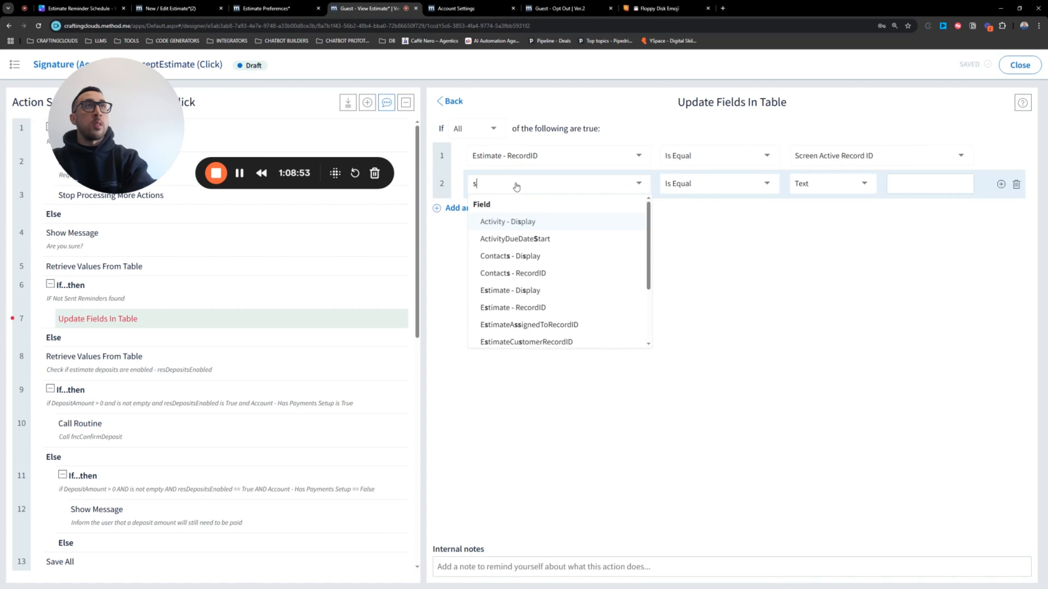
{"action": "left_click", "coordinate": [542, 223]}
{"action": "left_click", "coordinate": [853, 188]}
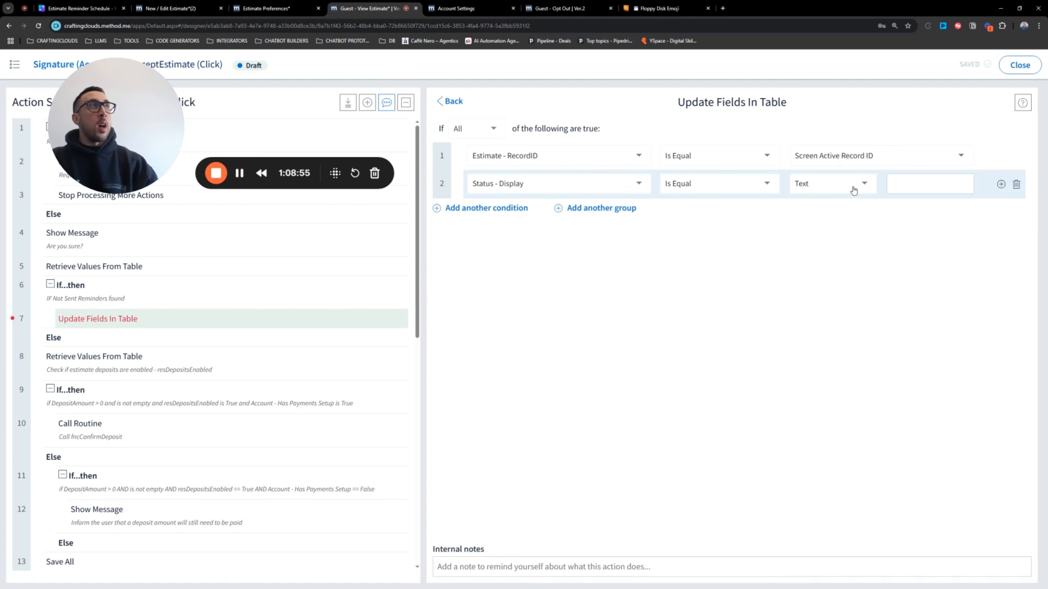
{"action": "left_click", "coordinate": [853, 188]}
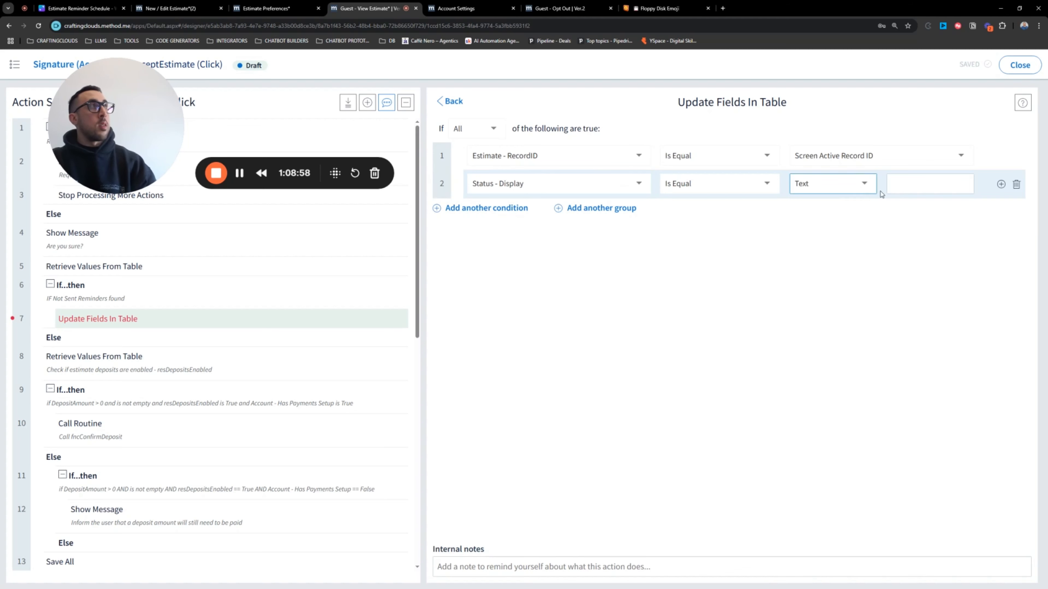
{"action": "left_click", "coordinate": [924, 191]}
{"action": "type", "text": "Not Sen"}
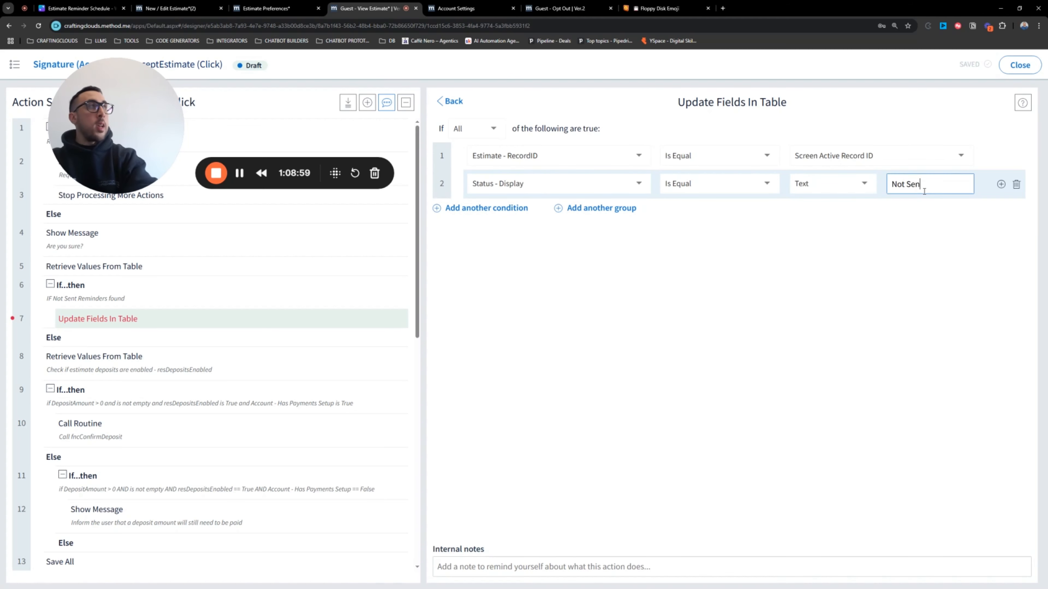
{"action": "type", "text": "t"}
{"action": "left_click", "coordinate": [451, 103]}
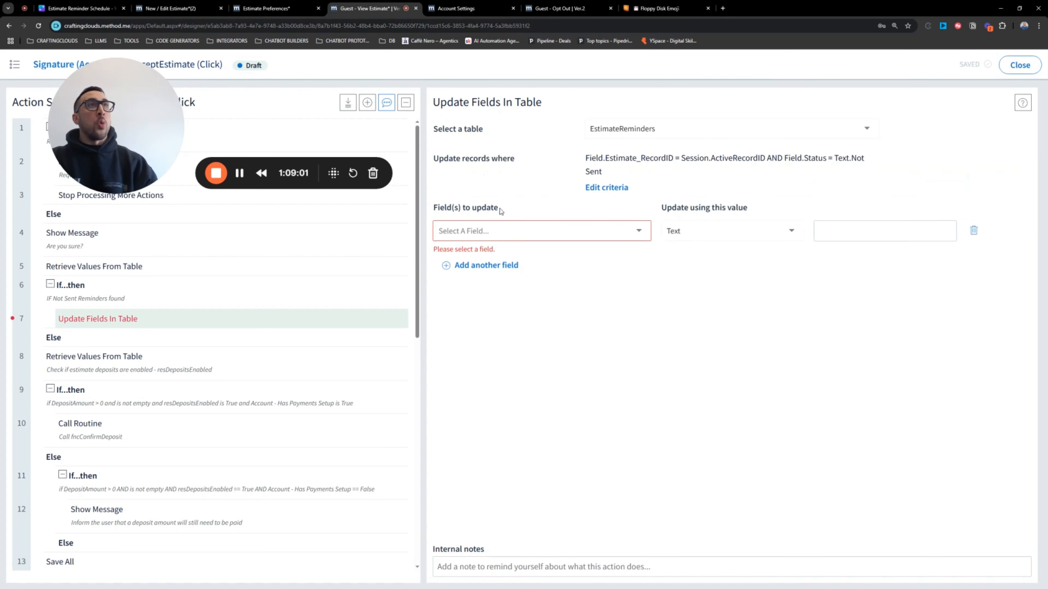
Step: Set the action to update the Status - Display field with the text "Cancelled"
{"action": "left_click", "coordinate": [522, 233]}
{"action": "type", "text": "stat"}
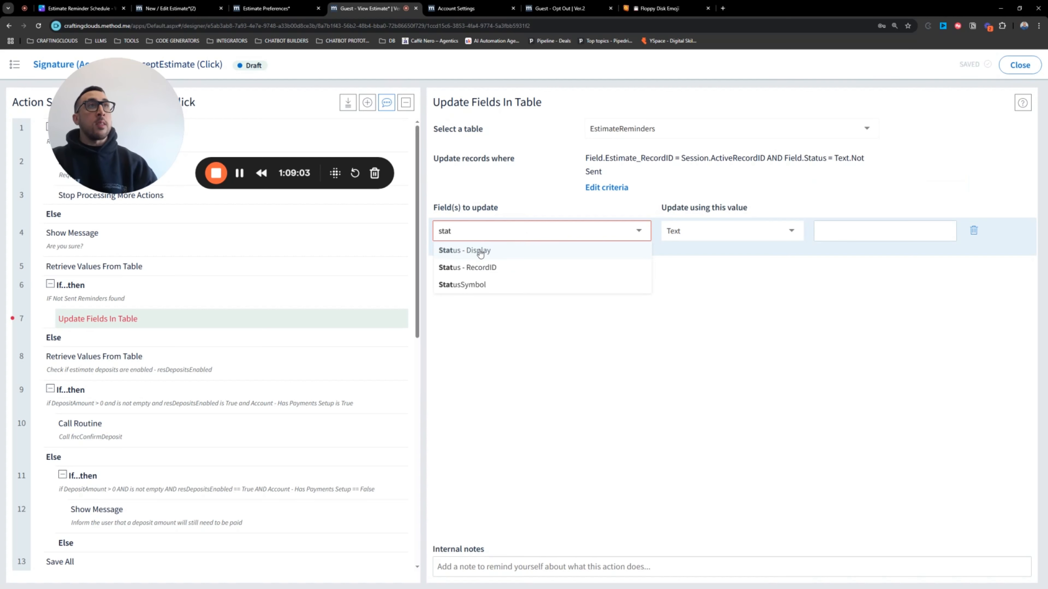
{"action": "left_click", "coordinate": [481, 253]}
{"action": "left_click", "coordinate": [767, 235]}
{"action": "left_click", "coordinate": [743, 303]}
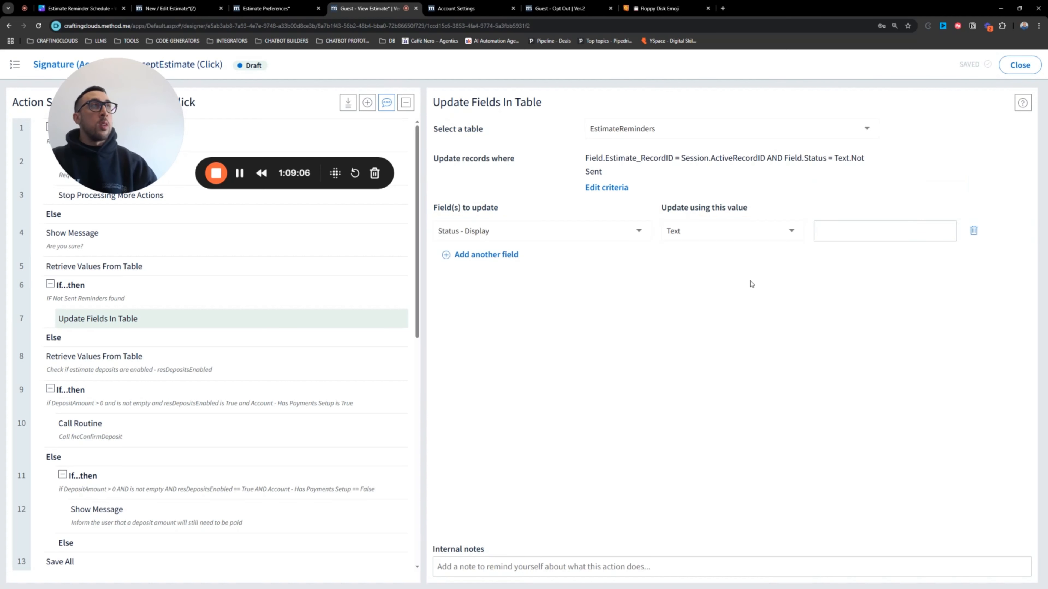
{"action": "left_click", "coordinate": [838, 223]}
{"action": "type", "text": "Cancell"}
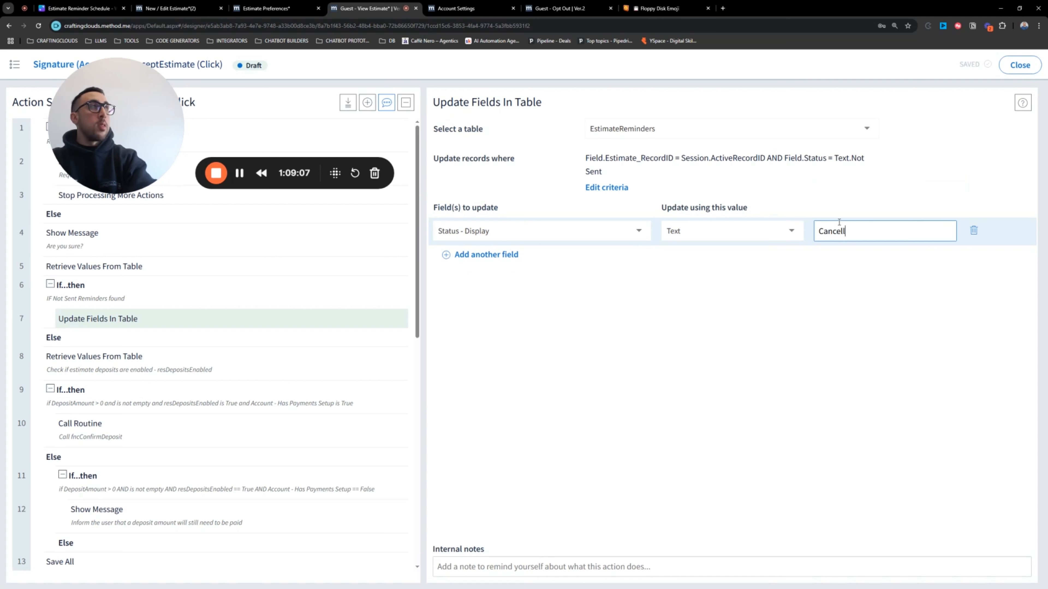
{"action": "type", "text": "ed"}
Step: Add the internal note "Update status to Cancelled" to the Update Fields In Table action
{"action": "left_click", "coordinate": [578, 565]}
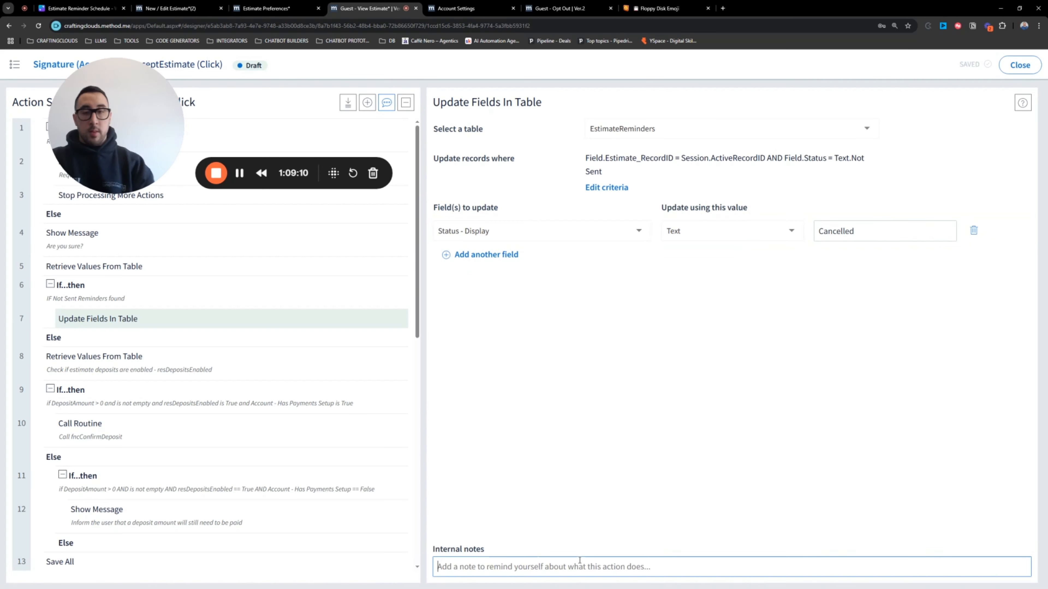
{"action": "type", "text": "Update sratr"}
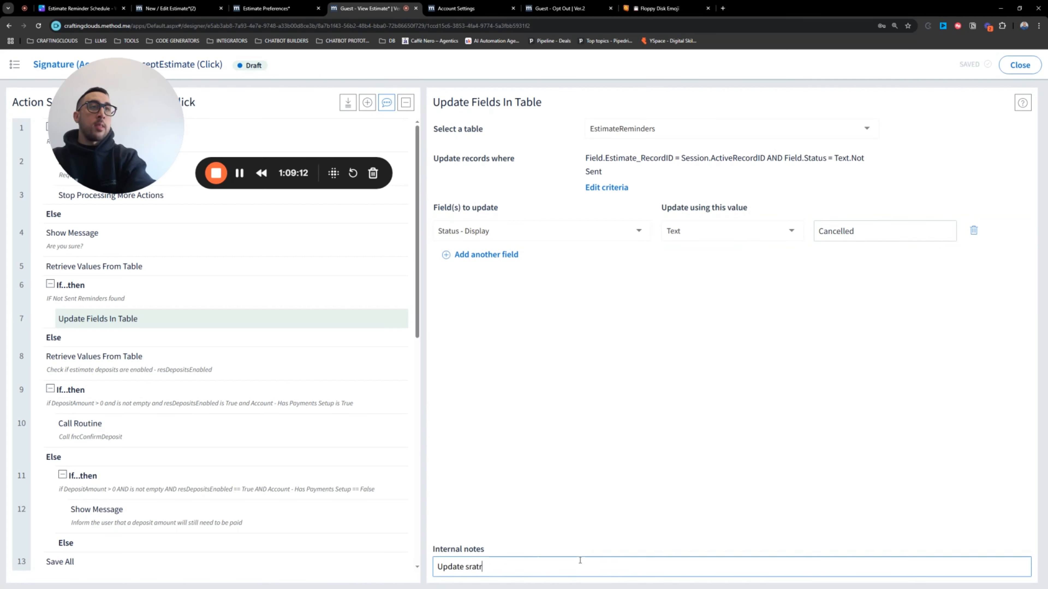
{"action": "key", "text": "BackSpace"}
{"action": "key", "text": "BackSpace"}
{"action": "key", "text": "BackSpace"}
{"action": "key", "text": "BackSpace"}
{"action": "type", "text": "tatus to C"}
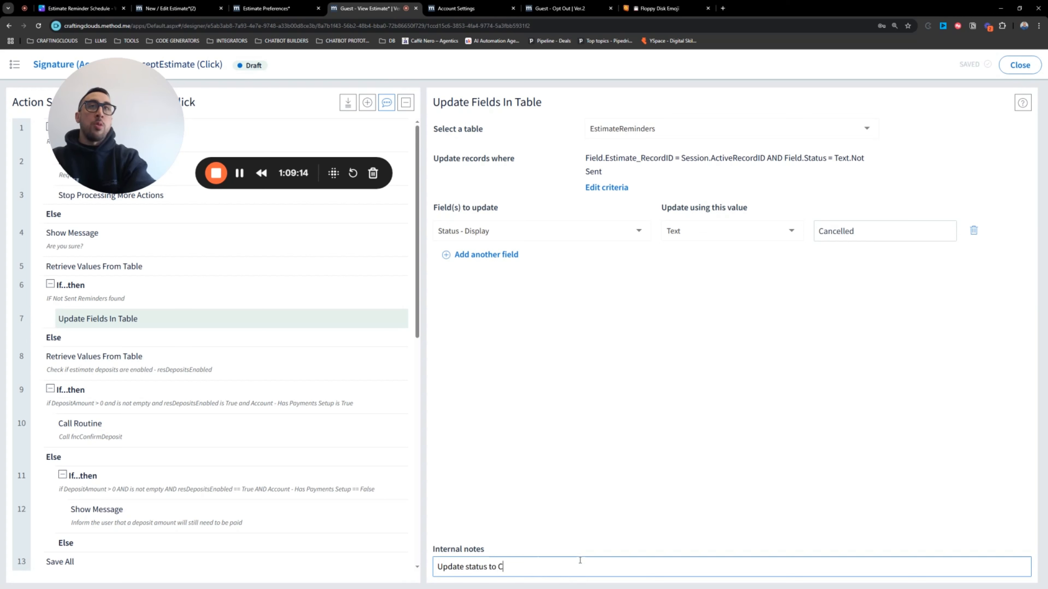
{"action": "type", "text": "ancelled"}
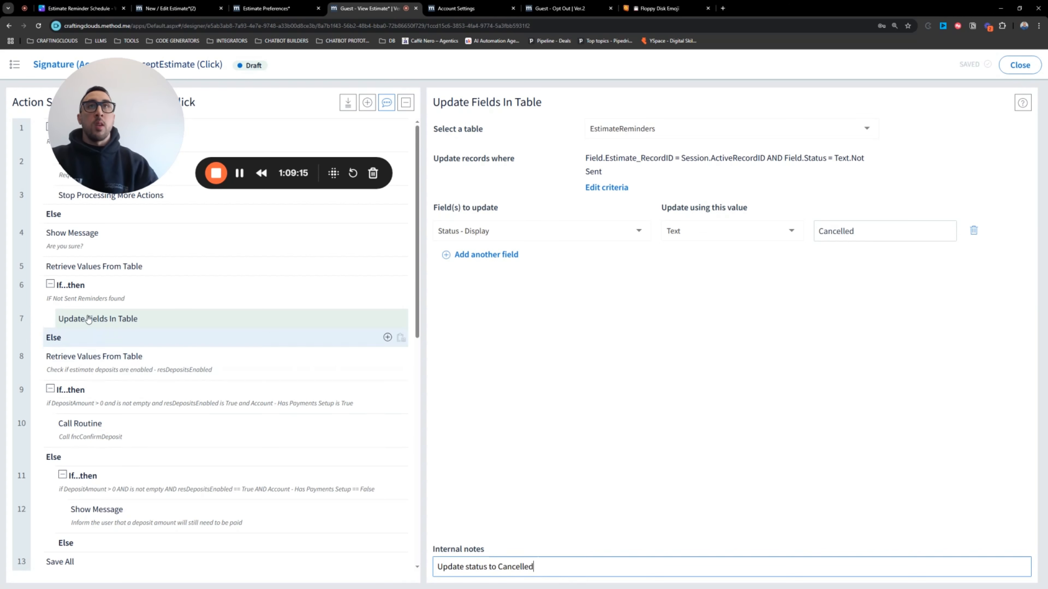
Step: Add the internal note "check to see if Not Sent reminders queued for this estimate" to the EstimateReminders Retrieve Values From Table action
{"action": "left_click", "coordinate": [71, 269]}
{"action": "left_click", "coordinate": [510, 565]}
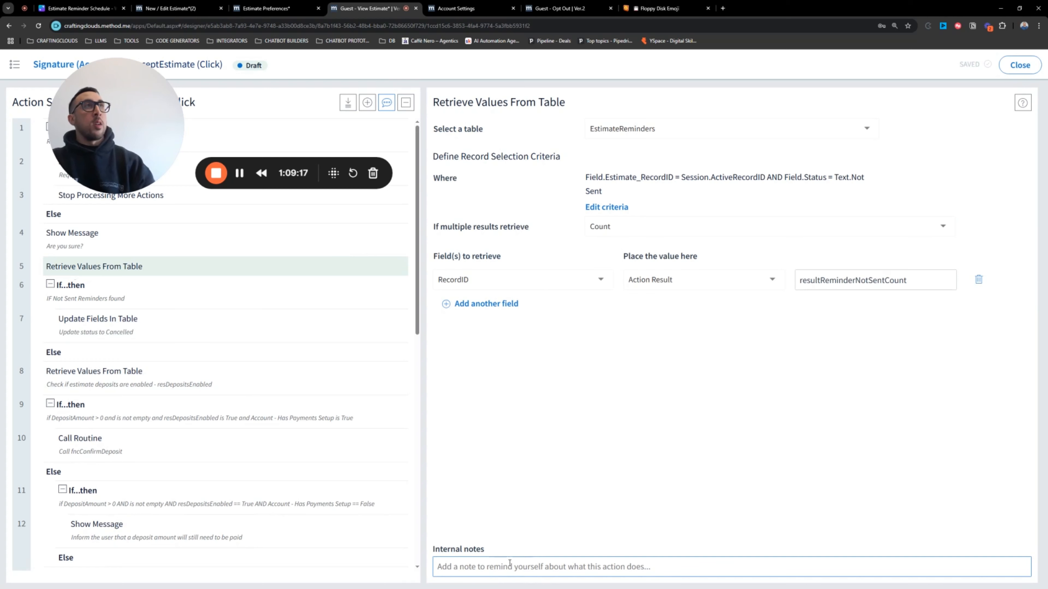
{"action": "type", "text": "ch"}
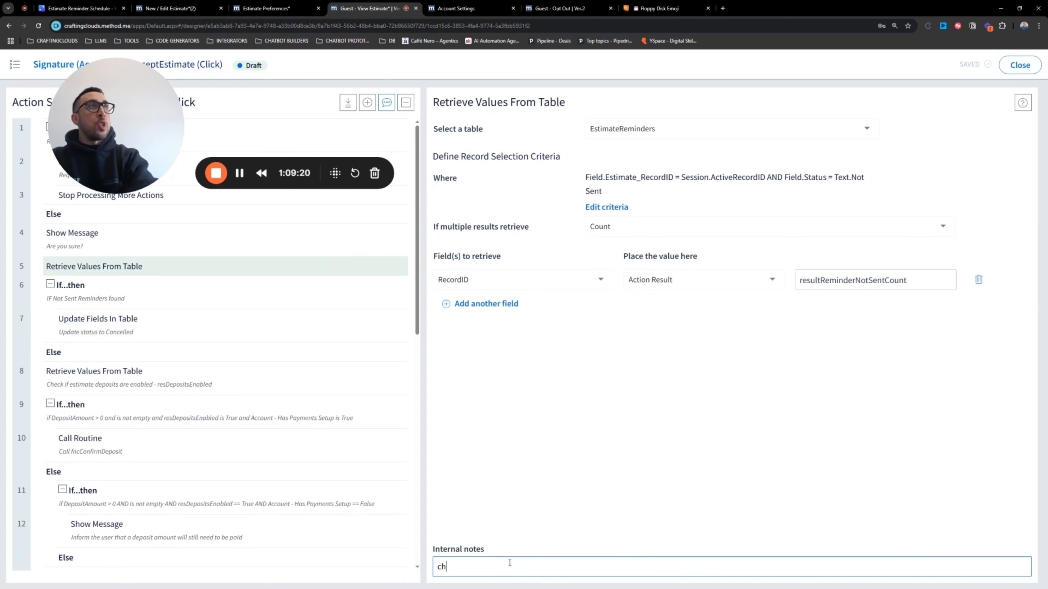
{"action": "type", "text": "eck to see if No"}
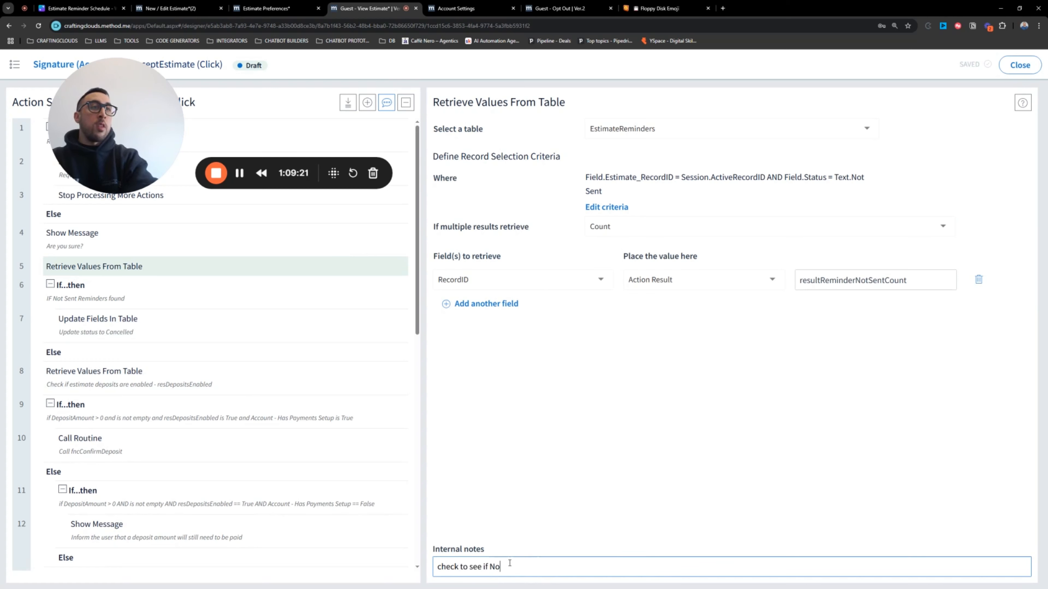
{"action": "type", "text": "t Sent reminders"}
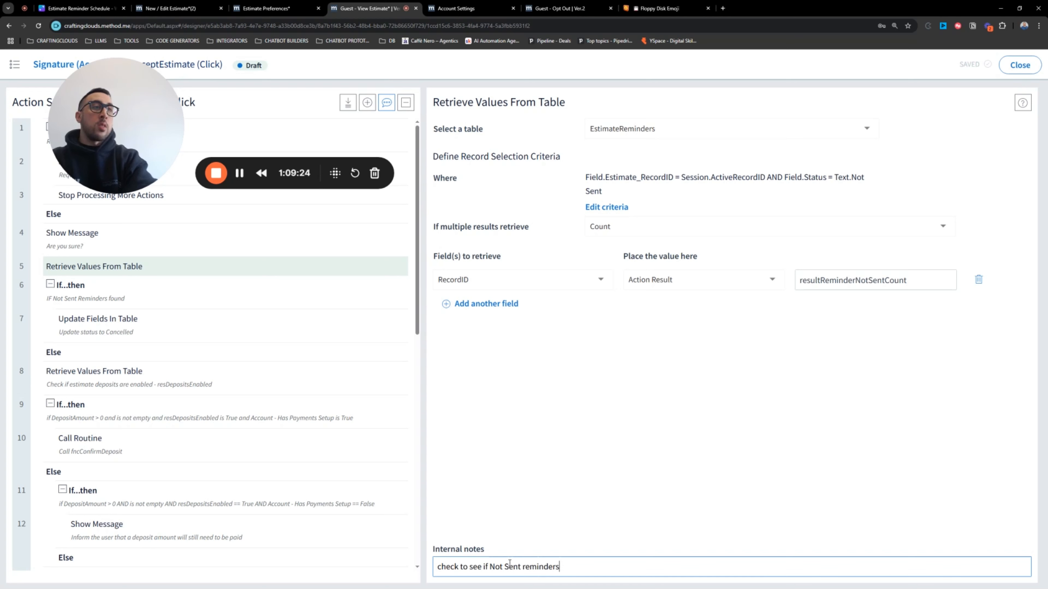
{"action": "type", "text": " que"}
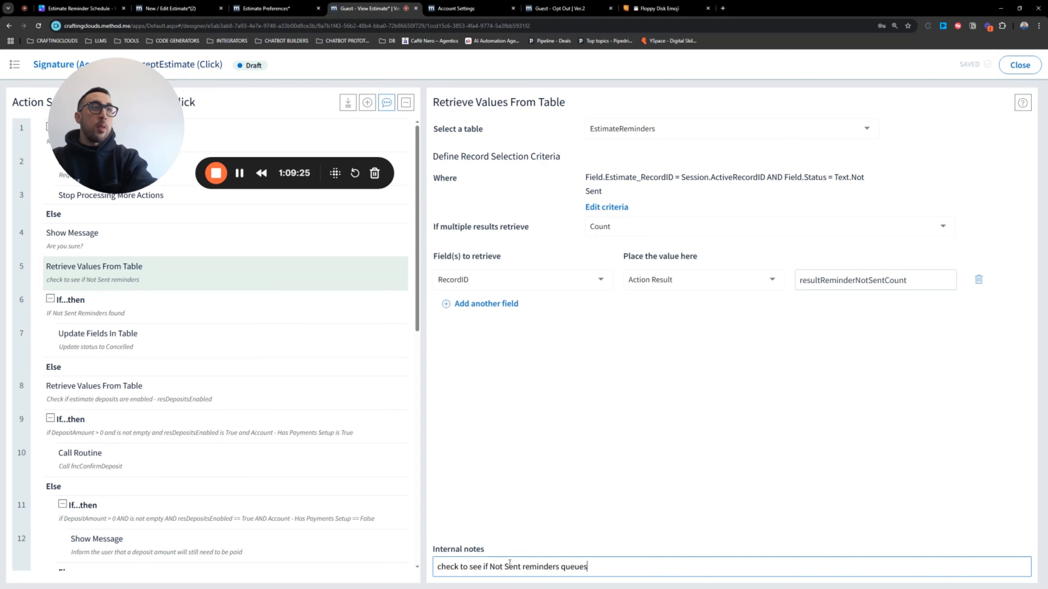
{"action": "type", "text": "ued for this "}
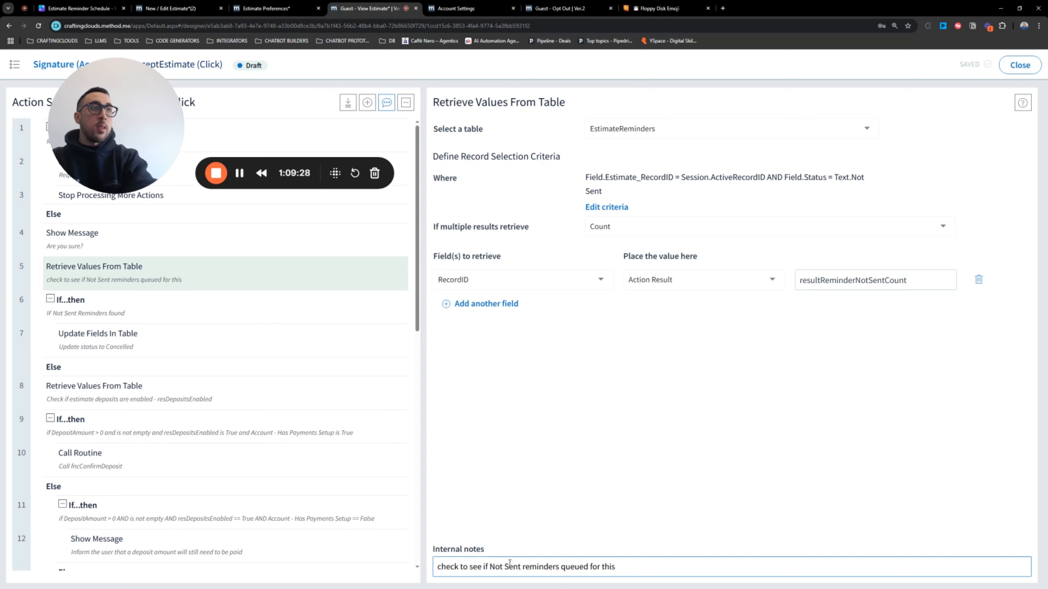
{"action": "type", "text": "estimate"}
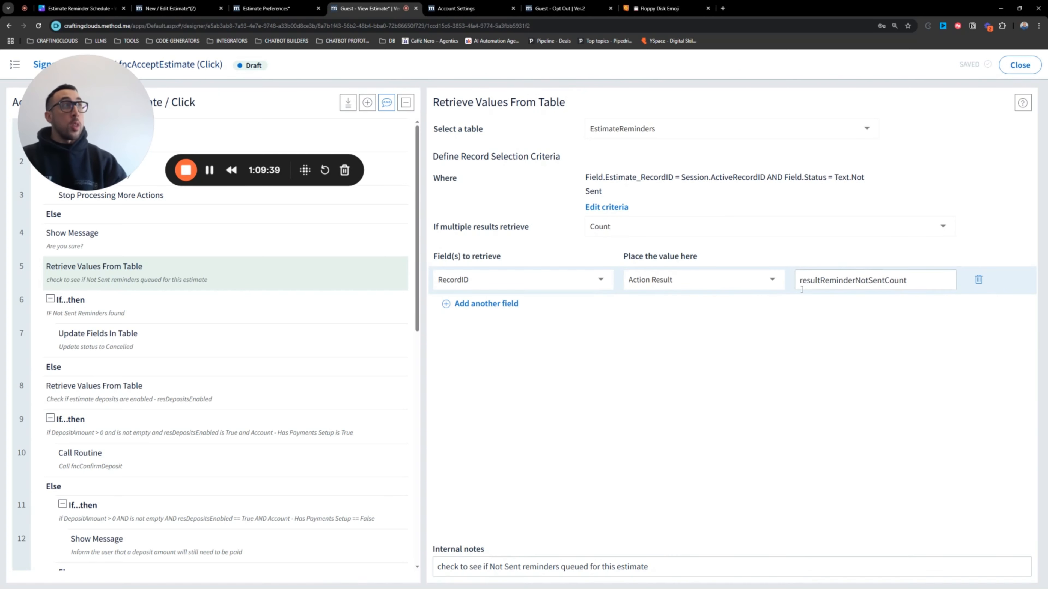
Step: Review the Not Sent reminders condition and the record criteria of the Update Fields In Table action beneath it
{"action": "left_click", "coordinate": [163, 311]}
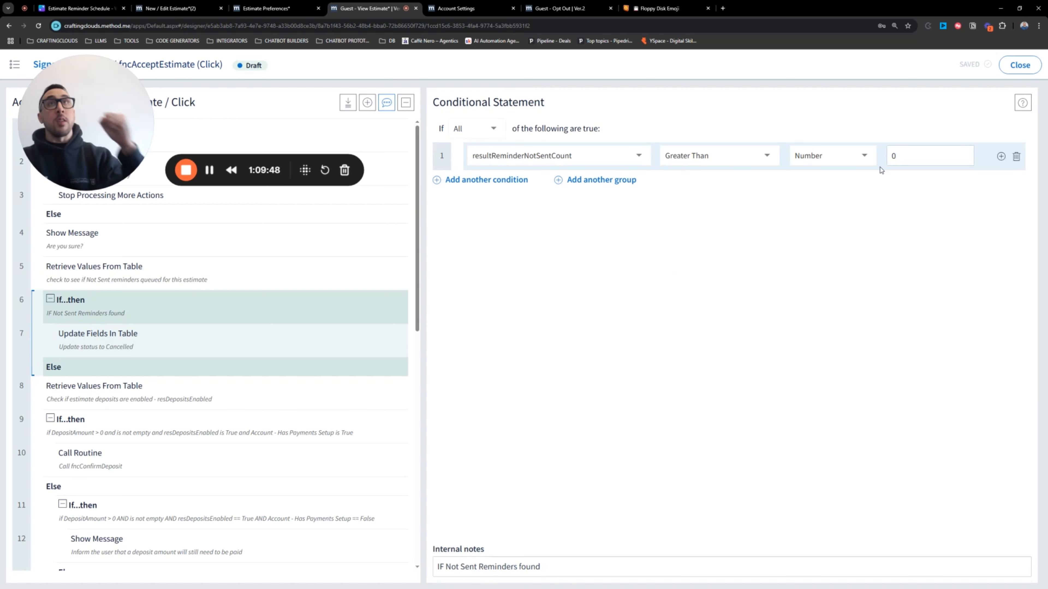
{"action": "right_click", "coordinate": [155, 344]}
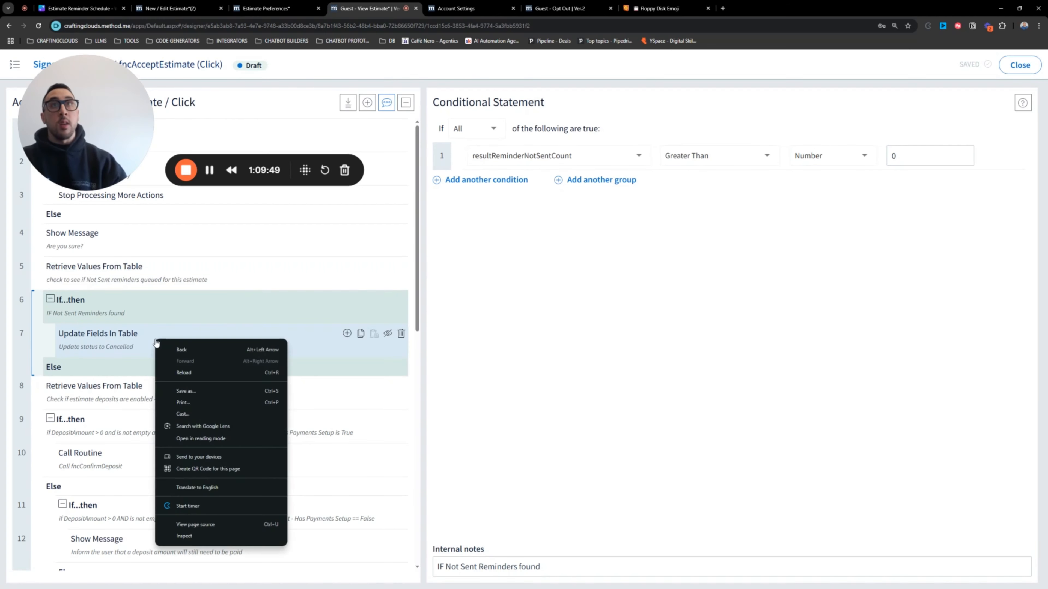
{"action": "left_click", "coordinate": [108, 346]}
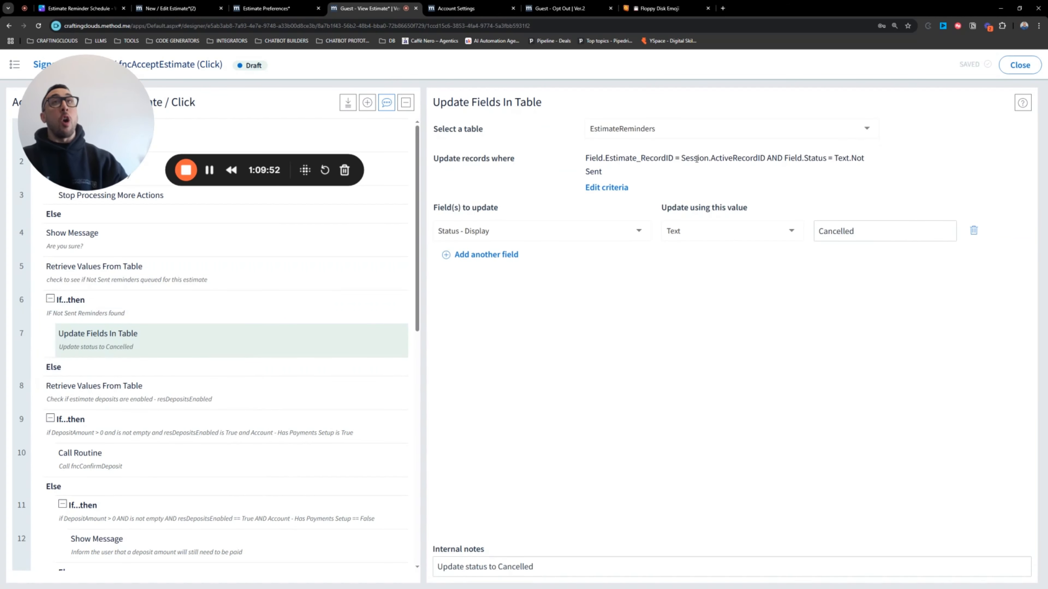
{"action": "left_click", "coordinate": [620, 188]}
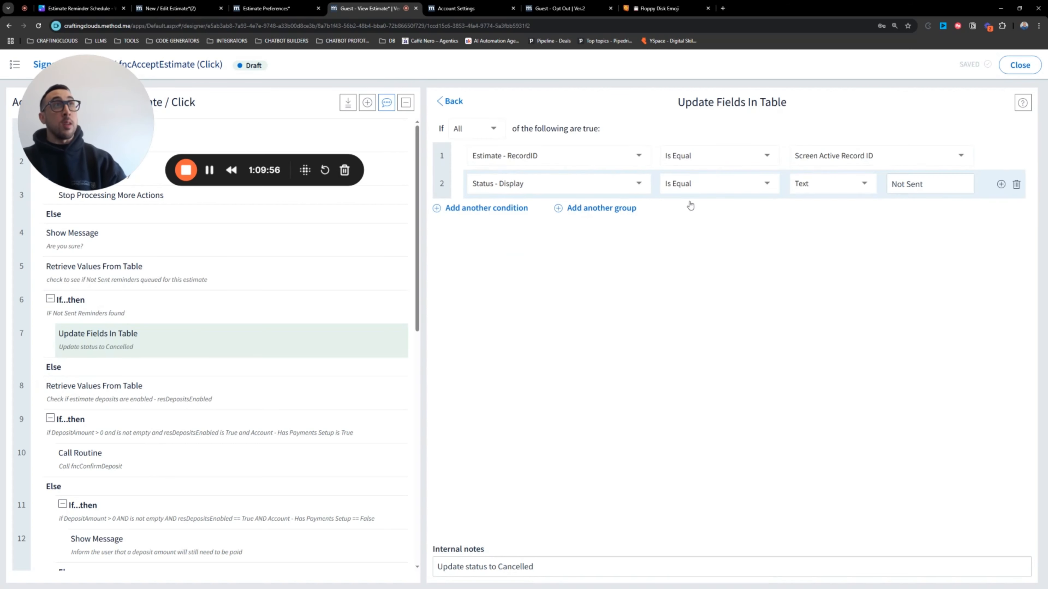
{"action": "left_click", "coordinate": [441, 104]}
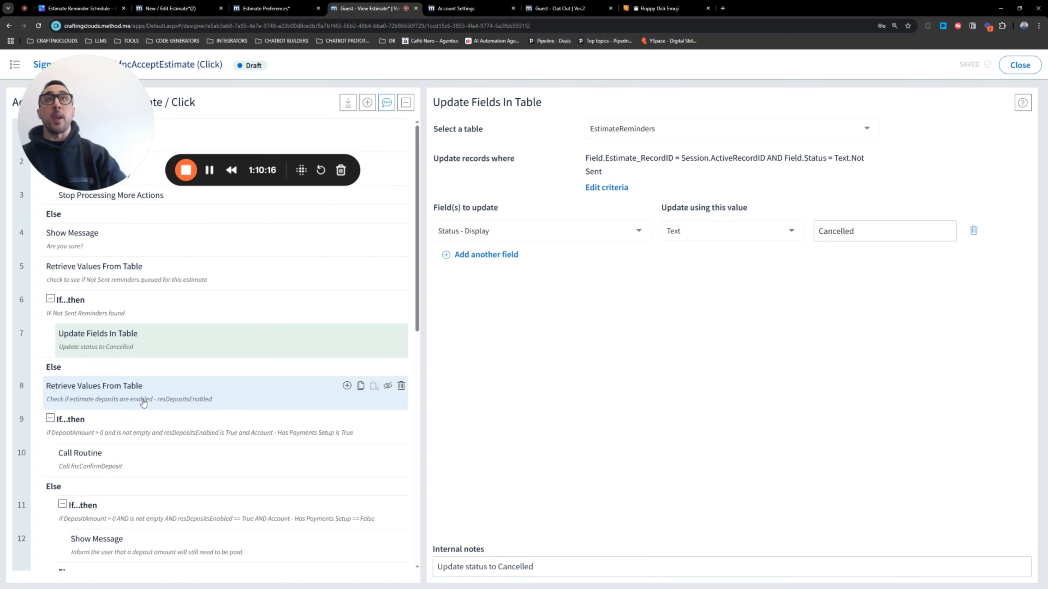
Step: Close the fncAcceptEstimate action set and exit the Guest - View Estimate screen designer
{"action": "left_click_drag", "start_coordinate": [86, 136], "coordinate": [692, 172]}
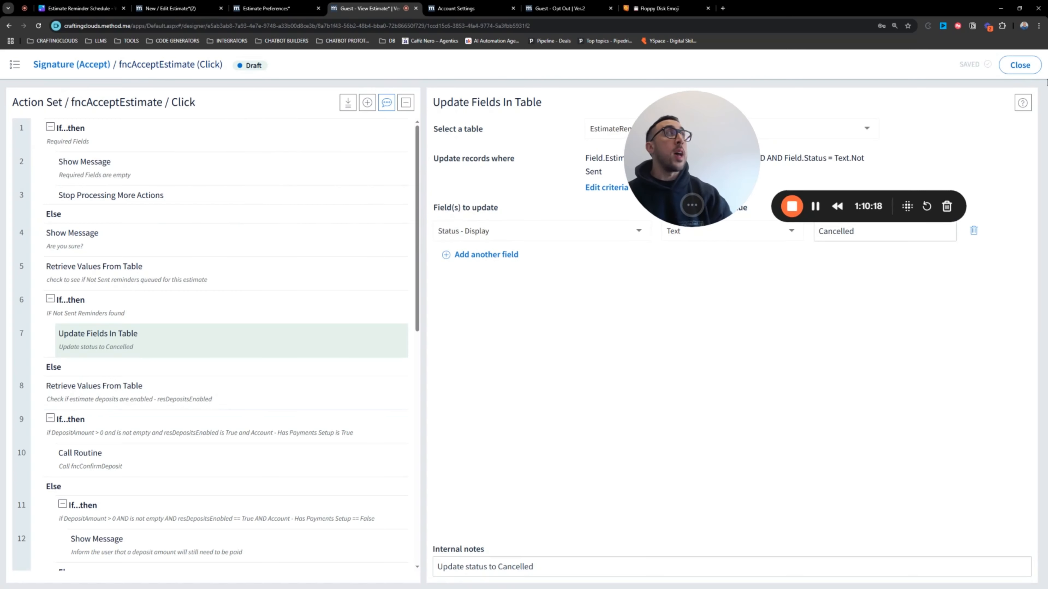
{"action": "left_click", "coordinate": [1021, 71]}
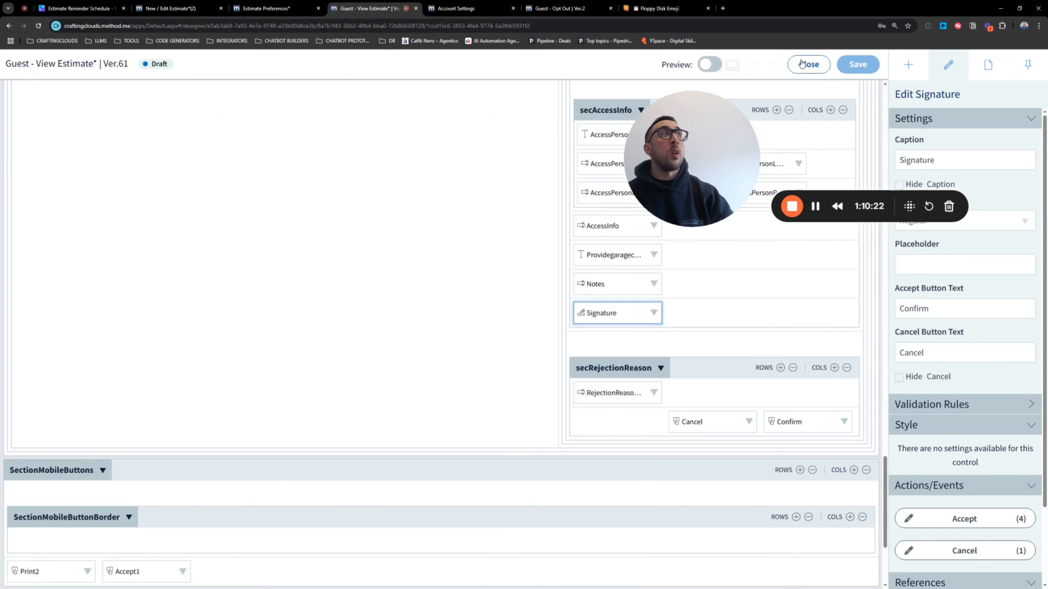
{"action": "left_click", "coordinate": [801, 63]}
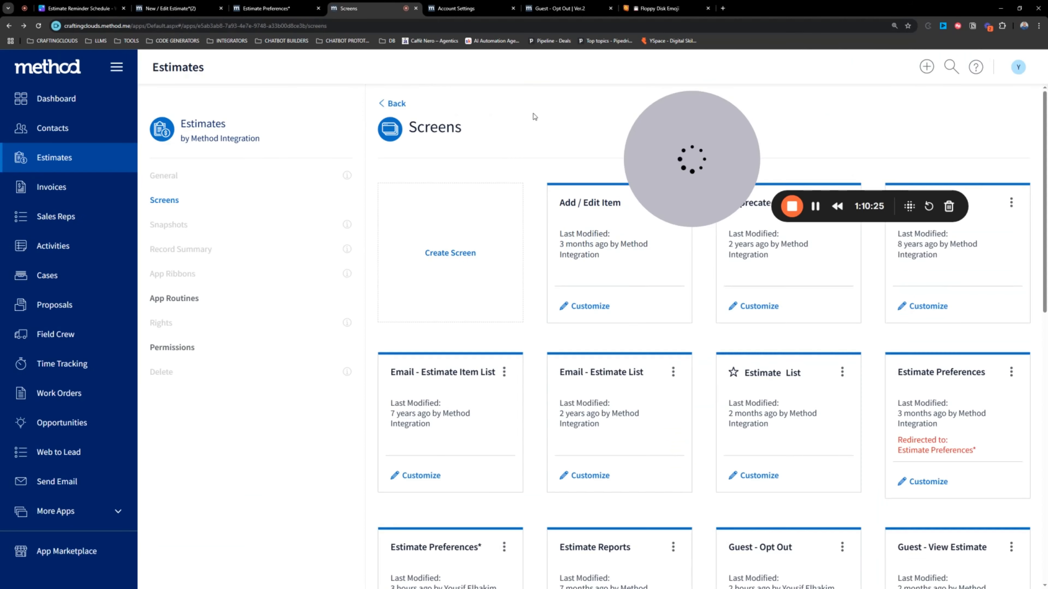
{"action": "left_click_drag", "start_coordinate": [680, 146], "coordinate": [388, 160]}
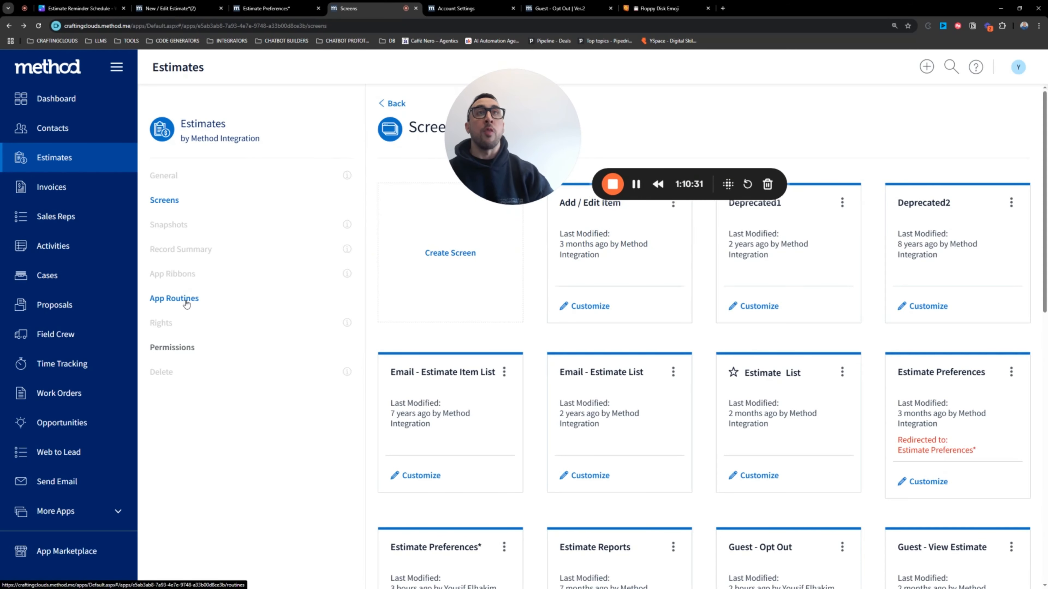
Step: Open the Estimate Reminder System routine from the Estimates app's routines
{"action": "left_click", "coordinate": [77, 98]}
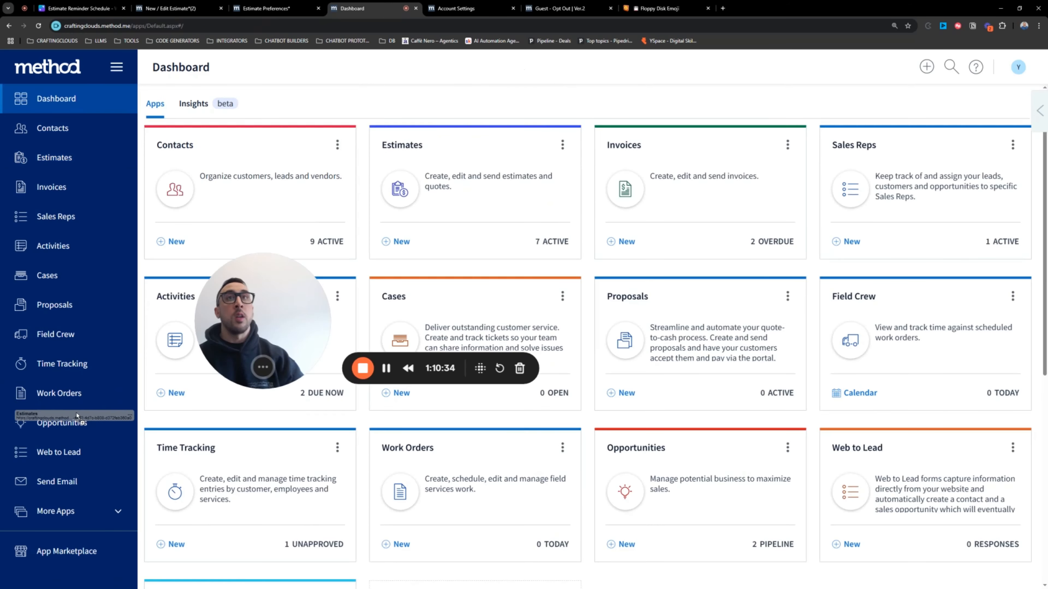
{"action": "left_click", "coordinate": [563, 147]}
{"action": "left_click", "coordinate": [537, 231]}
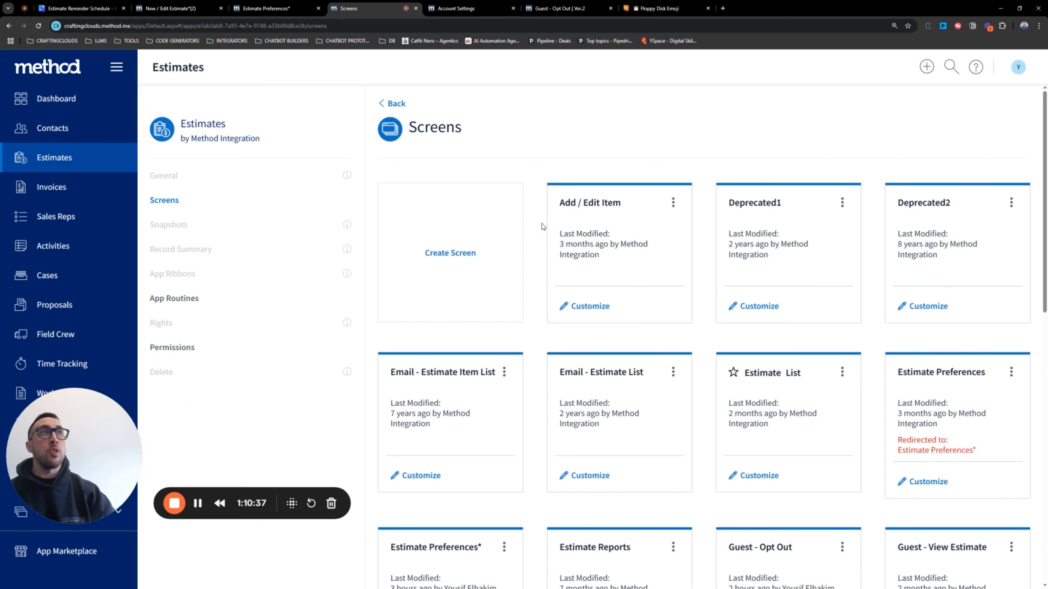
{"action": "left_click", "coordinate": [174, 298]}
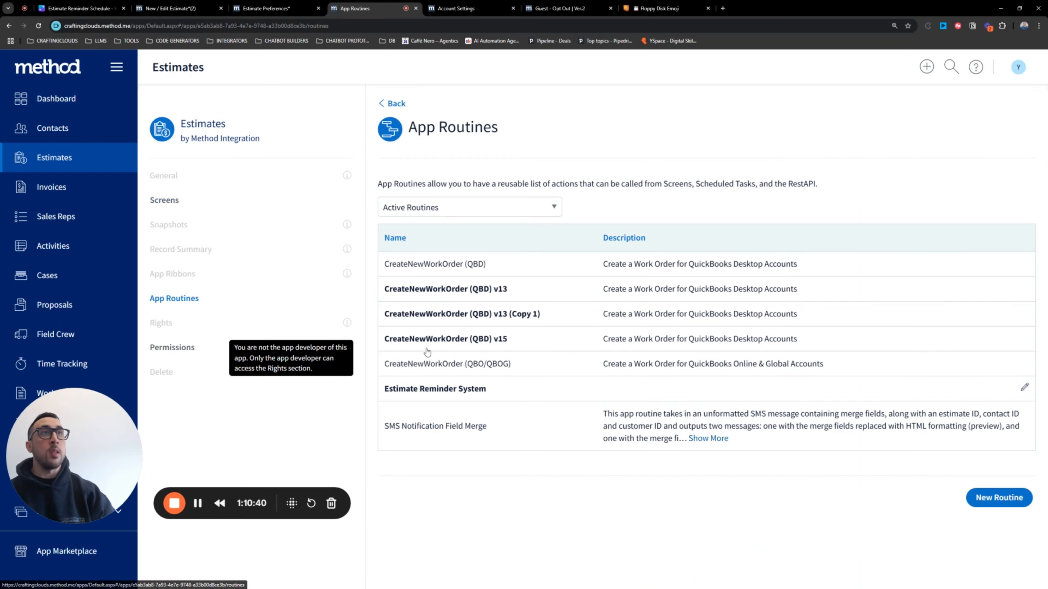
{"action": "left_click", "coordinate": [460, 393]}
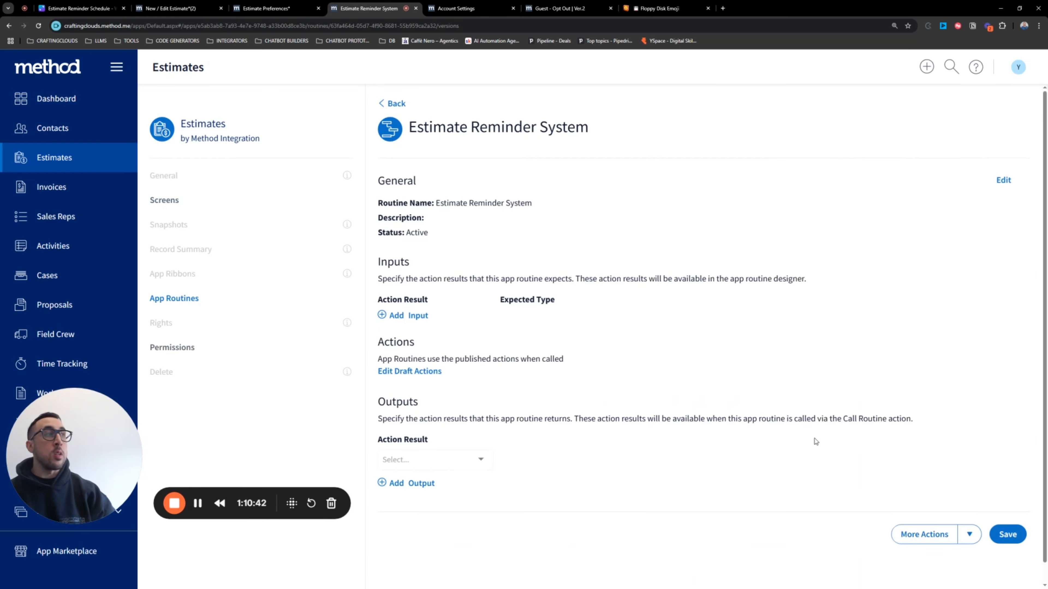
Step: Publish the draft of the Estimate Reminder System routine and dismiss the notifications
{"action": "left_click", "coordinate": [969, 535]}
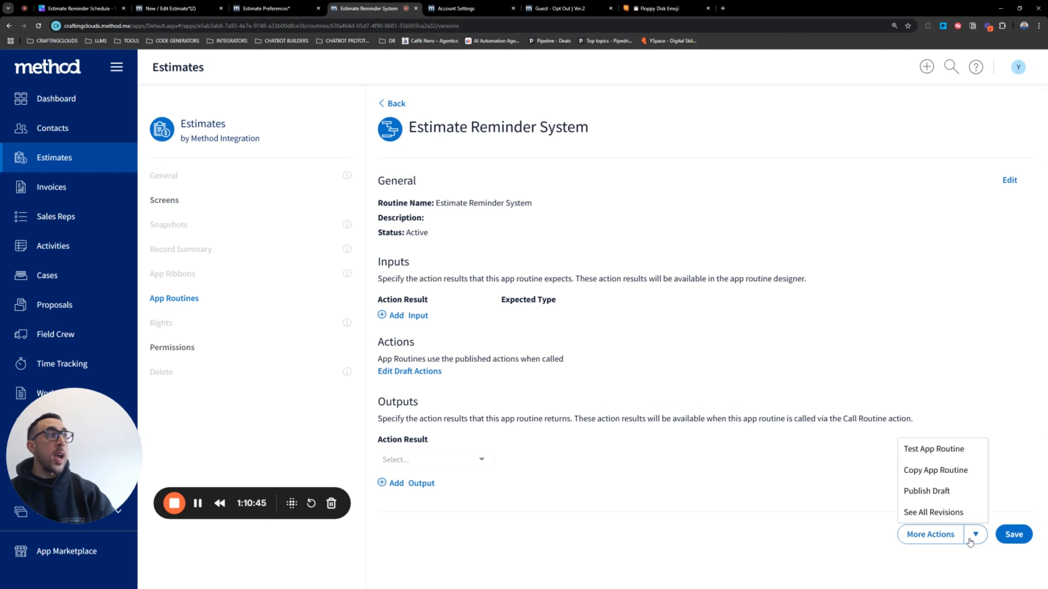
{"action": "left_click", "coordinate": [938, 494]}
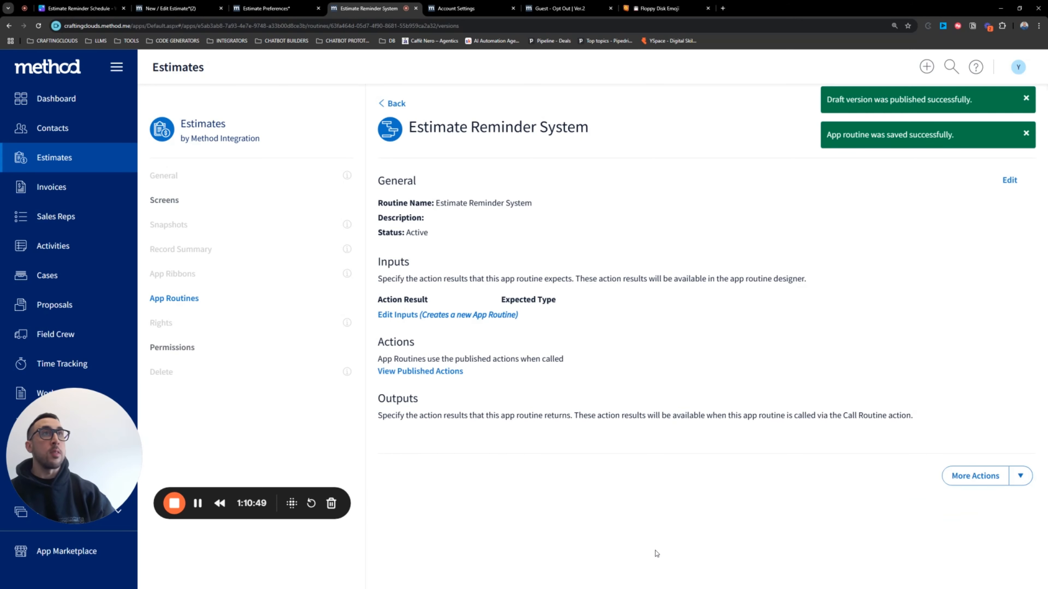
{"action": "left_click", "coordinate": [1026, 133]}
{"action": "left_click", "coordinate": [1026, 98]}
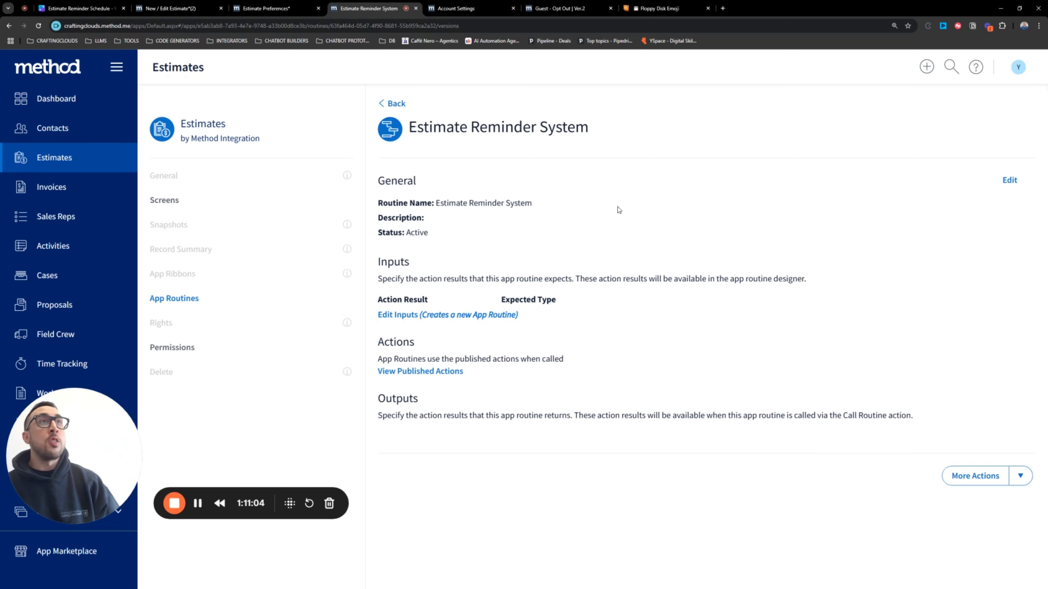
Step: Schedule the Estimate Reminder System routine to run Daily in the 02:00AM - 04:00AM time block and save the schedule
{"action": "left_click", "coordinate": [1020, 475]}
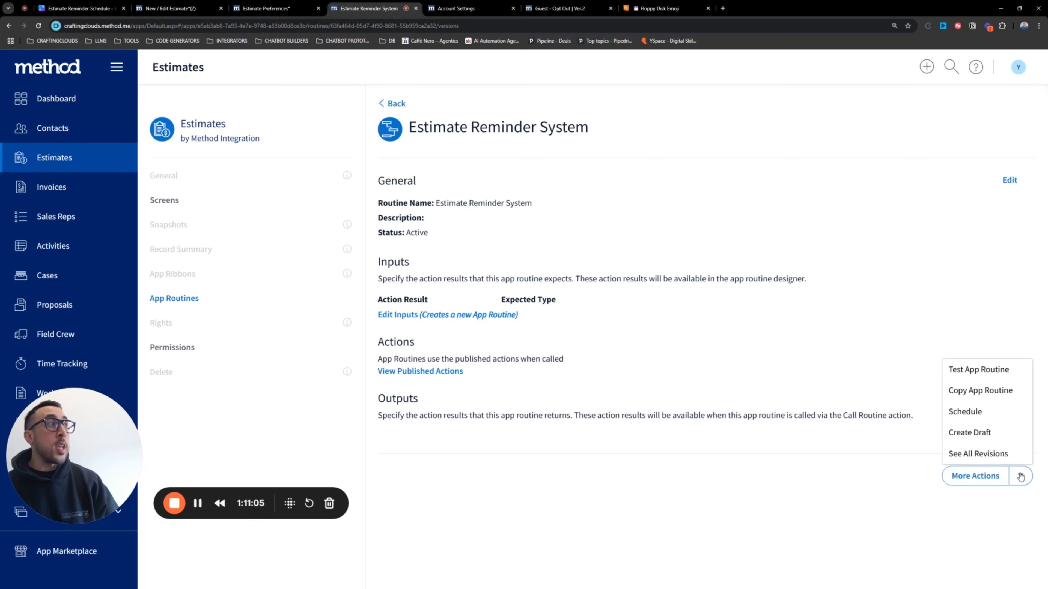
{"action": "left_click", "coordinate": [981, 422]}
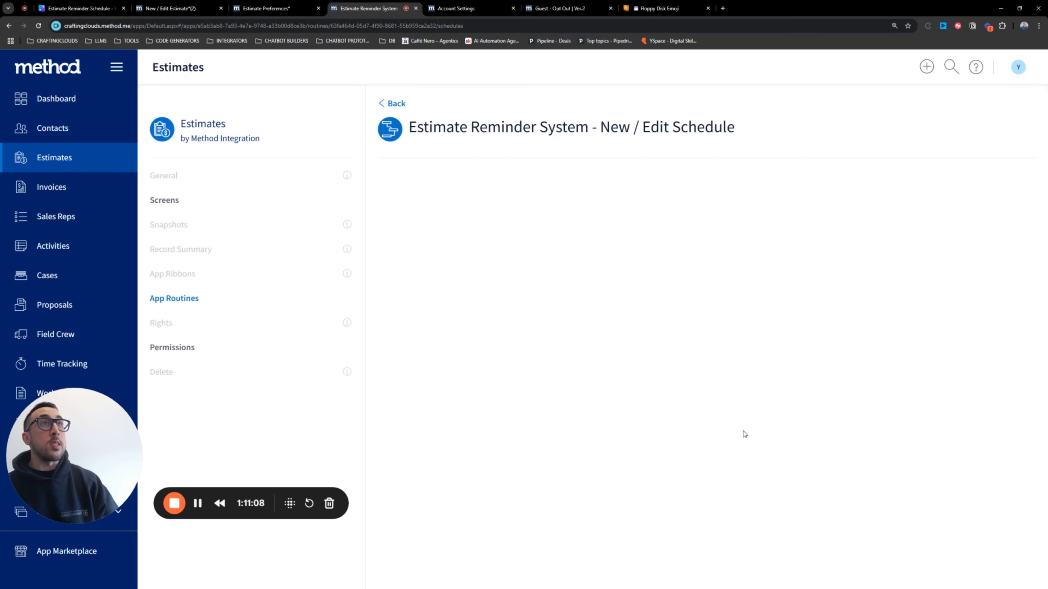
{"action": "left_click", "coordinate": [450, 221]}
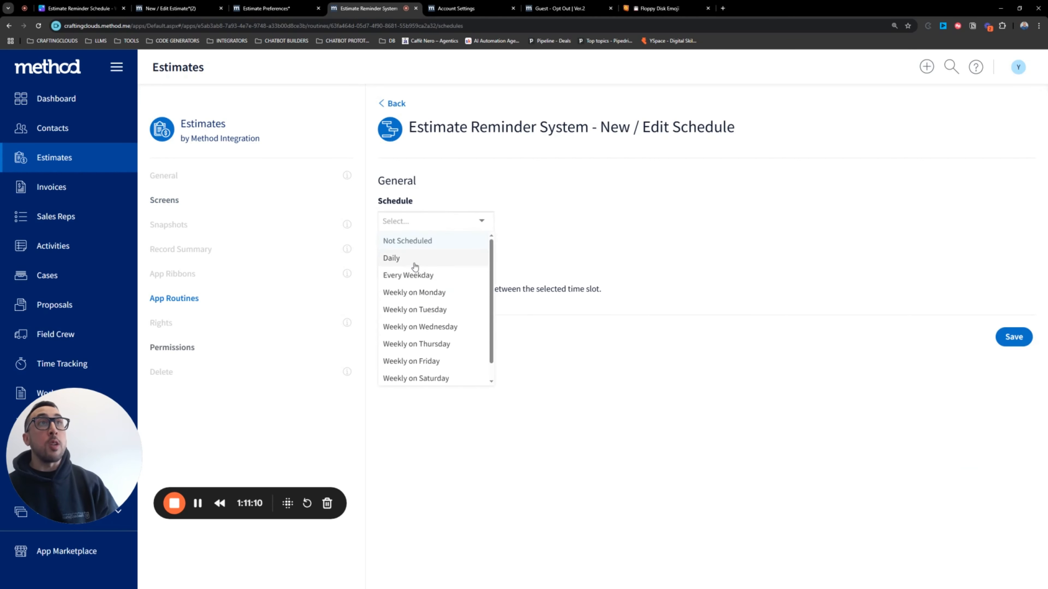
{"action": "left_click", "coordinate": [414, 262]}
{"action": "left_click", "coordinate": [441, 272]}
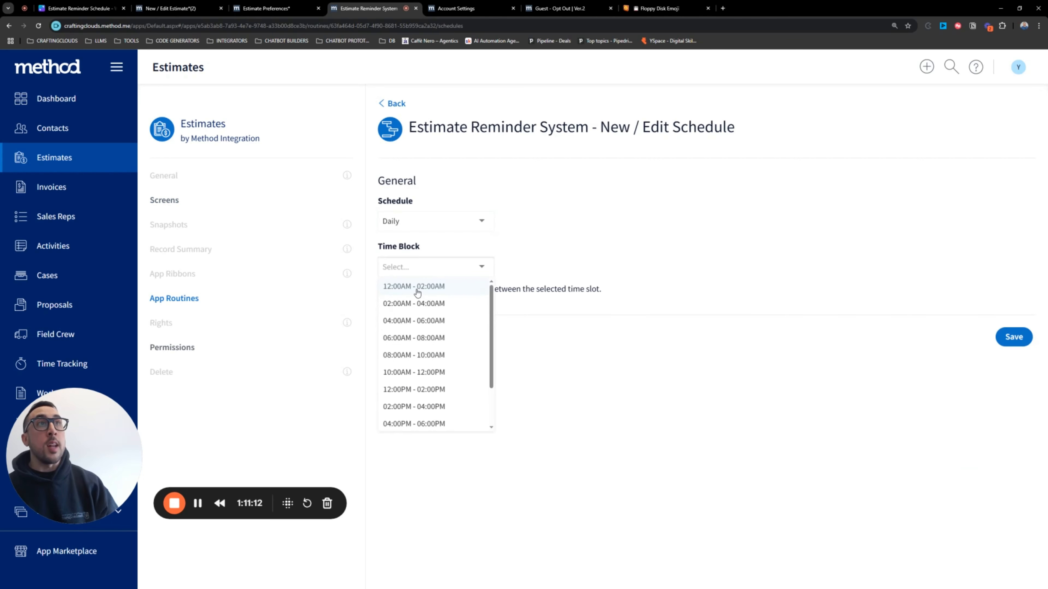
{"action": "left_click", "coordinate": [424, 306]}
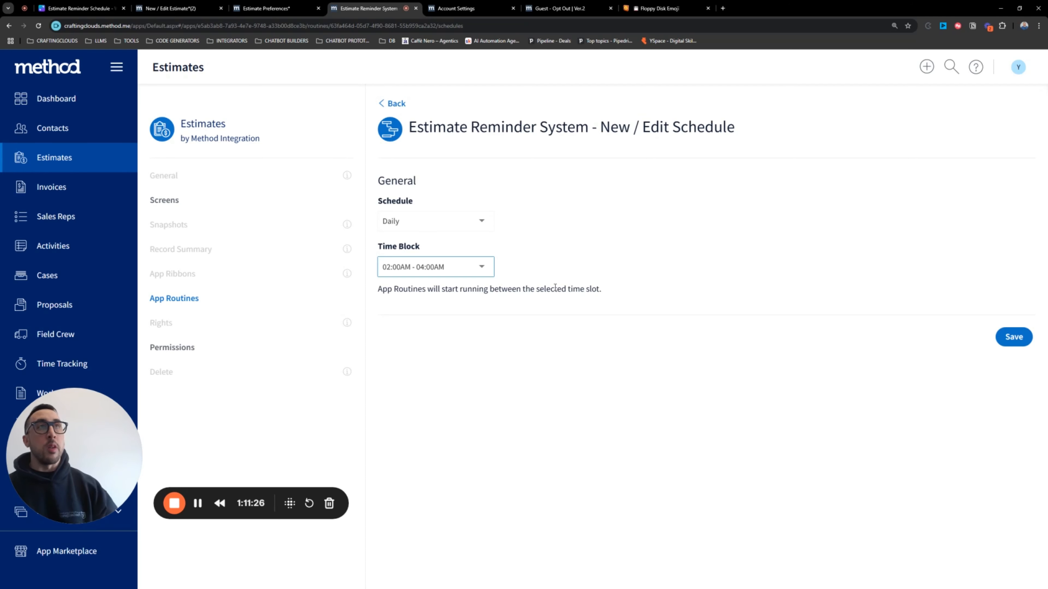
{"action": "left_click", "coordinate": [1016, 340]}
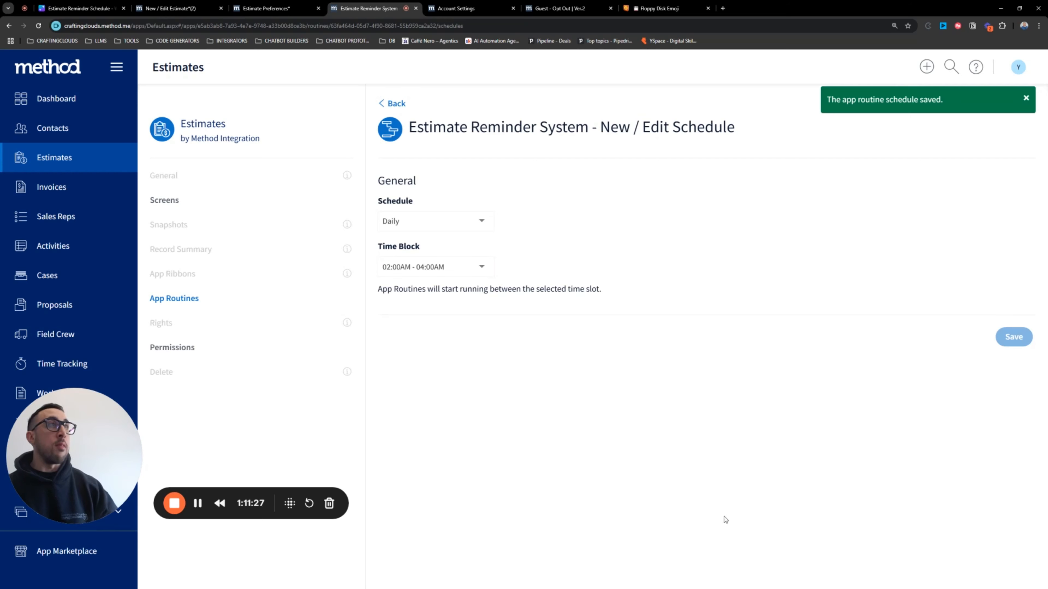
Step: Try the Every Weekday and Weekly on Monday schedule options, and set the schedule back to Daily
{"action": "left_click", "coordinate": [487, 230]}
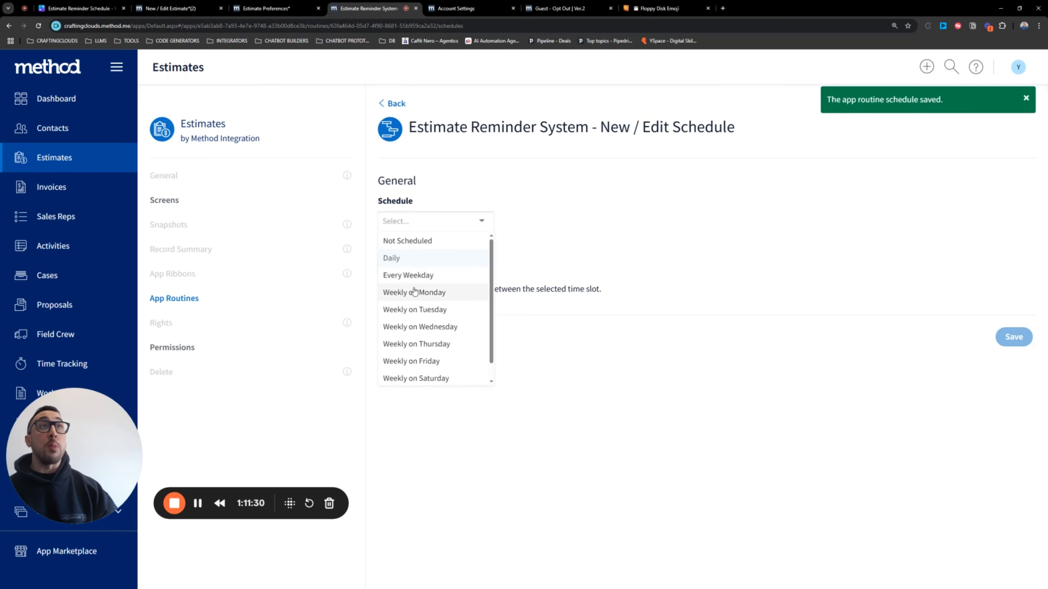
{"action": "left_click", "coordinate": [420, 275]}
{"action": "left_click", "coordinate": [431, 267]}
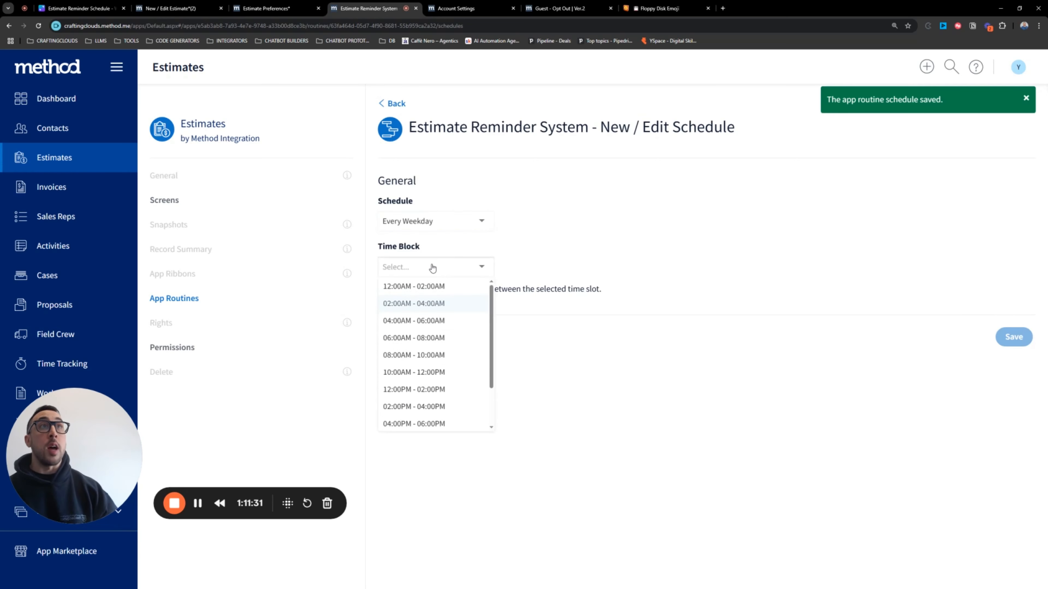
{"action": "left_click", "coordinate": [457, 220]}
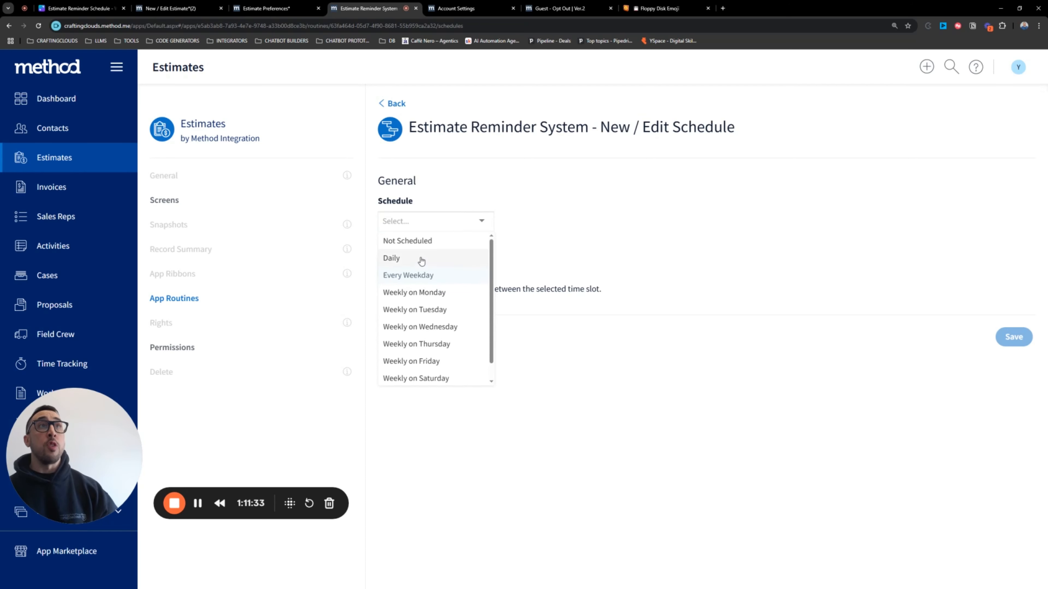
{"action": "left_click", "coordinate": [443, 293]}
{"action": "left_click", "coordinate": [440, 222]}
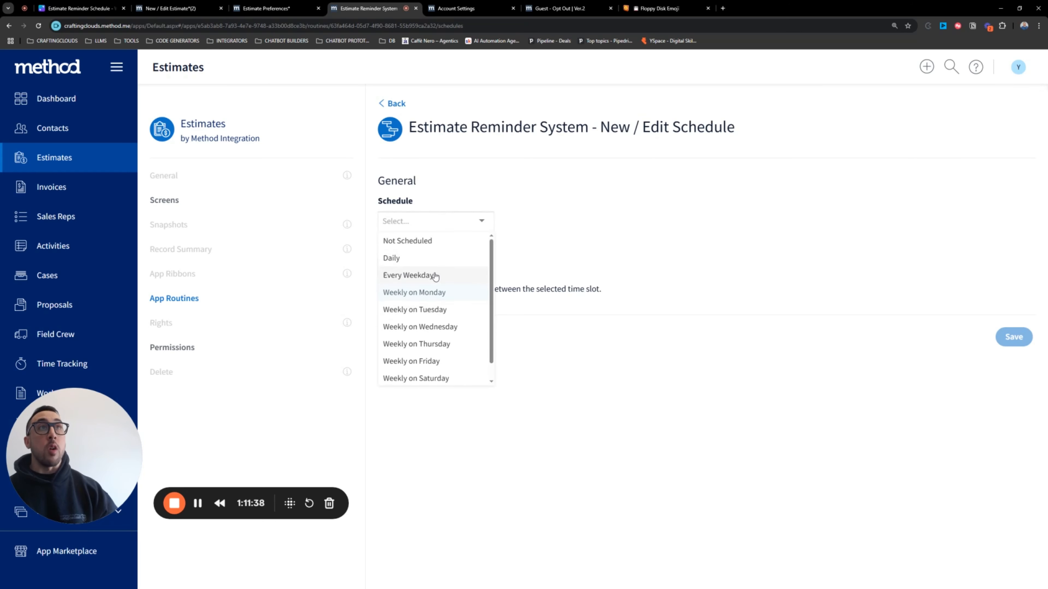
{"action": "left_click", "coordinate": [431, 259]}
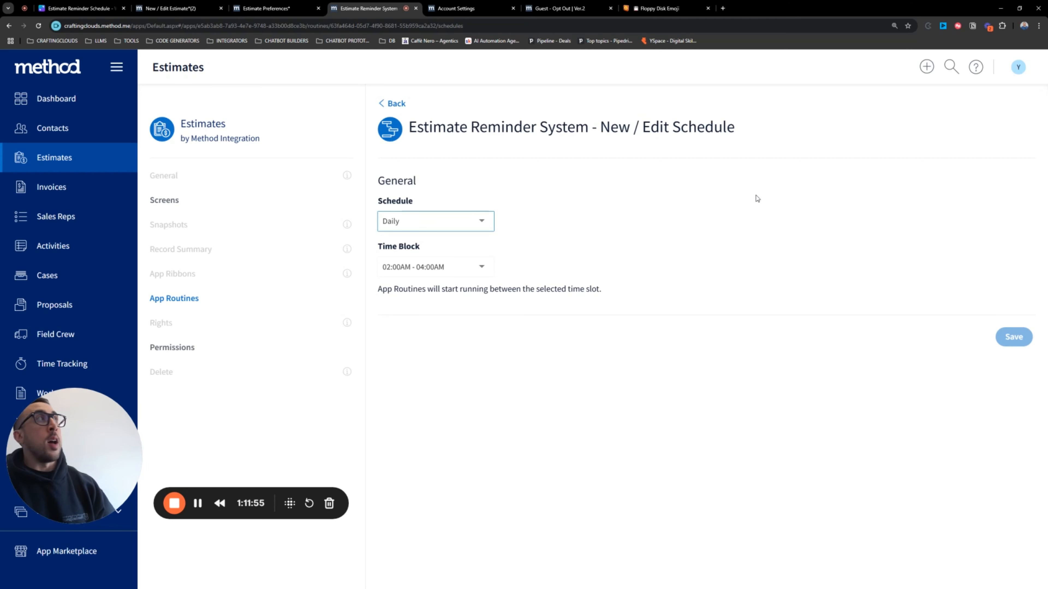
Step: Open the user profile and check its time zone setting
{"action": "left_click", "coordinate": [1018, 66]}
{"action": "left_click", "coordinate": [948, 140]}
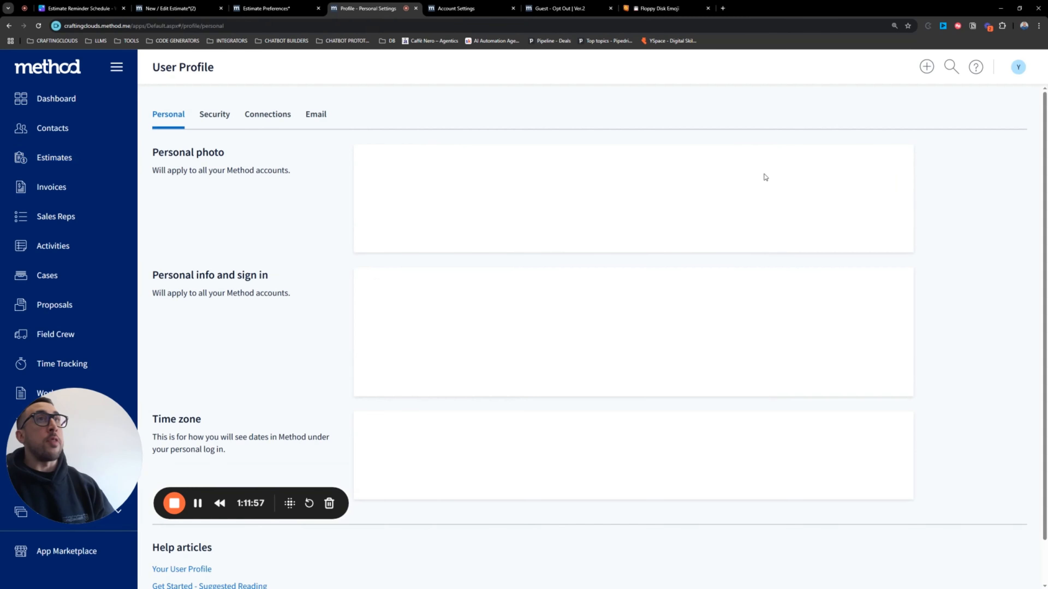
{"action": "scroll", "coordinate": [379, 318], "scroll_direction": "down", "scroll_amount": 1}
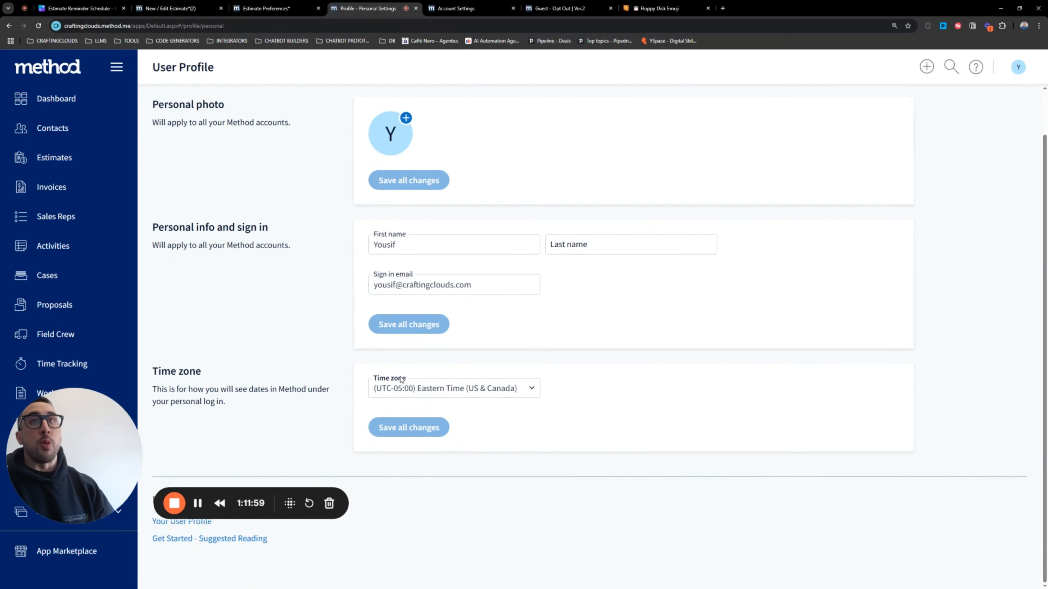
{"action": "left_click", "coordinate": [531, 389]}
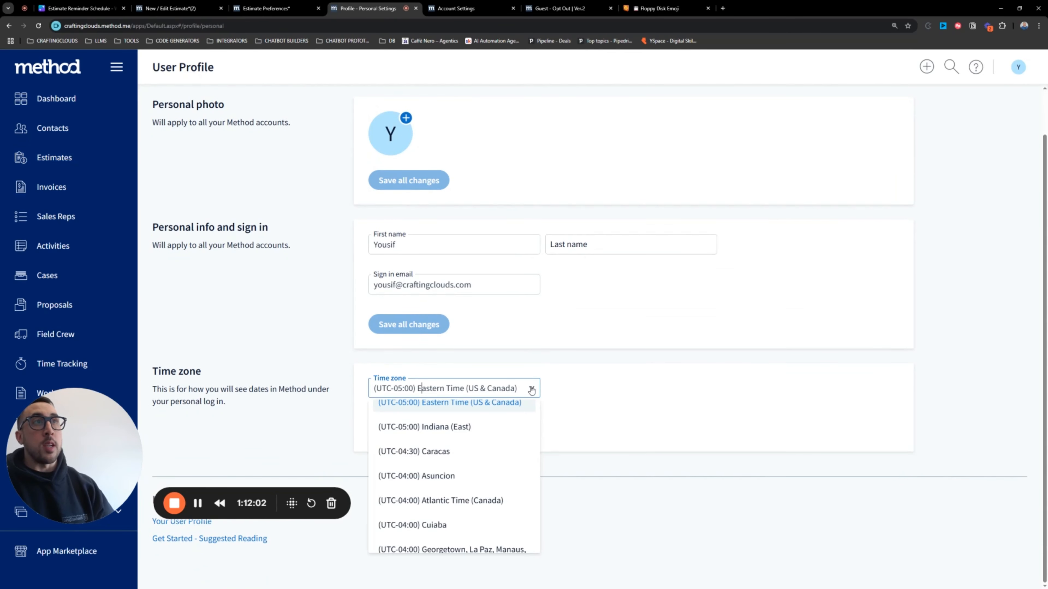
{"action": "left_click", "coordinate": [528, 399]}
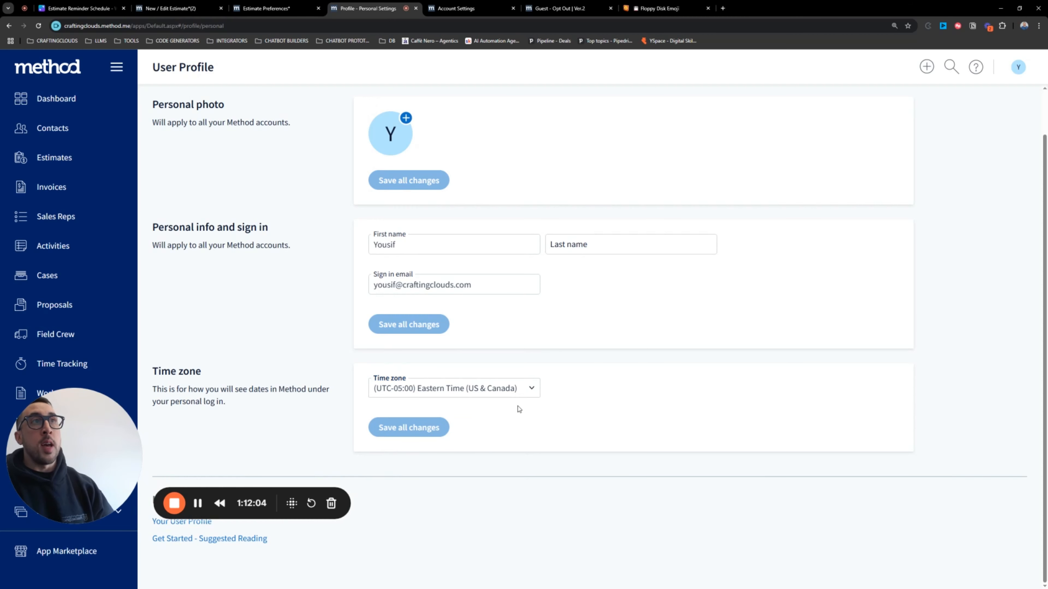
{"action": "scroll", "coordinate": [519, 410], "scroll_direction": "up", "scroll_amount": 1}
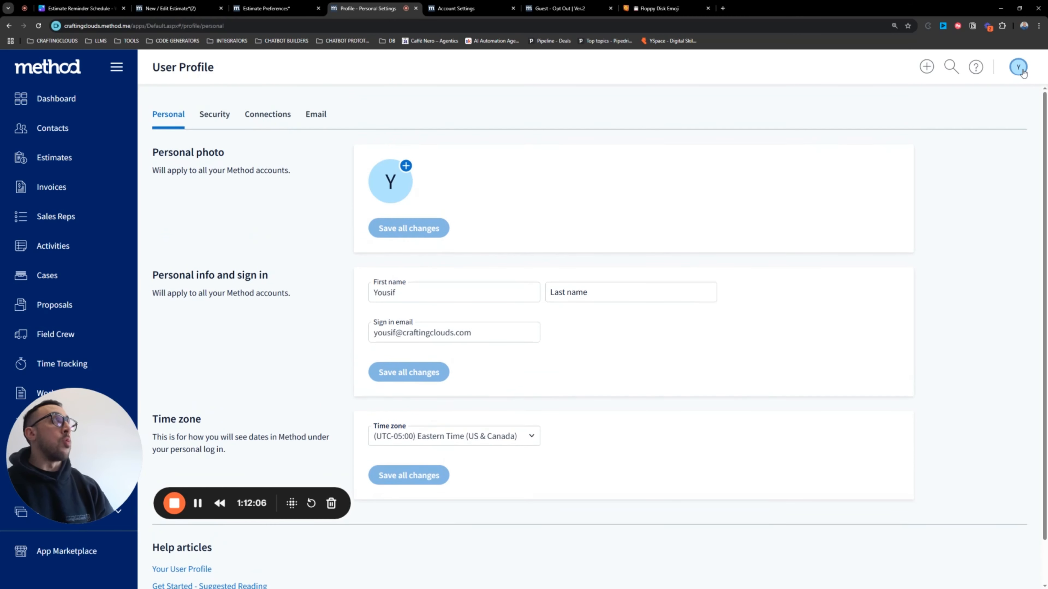